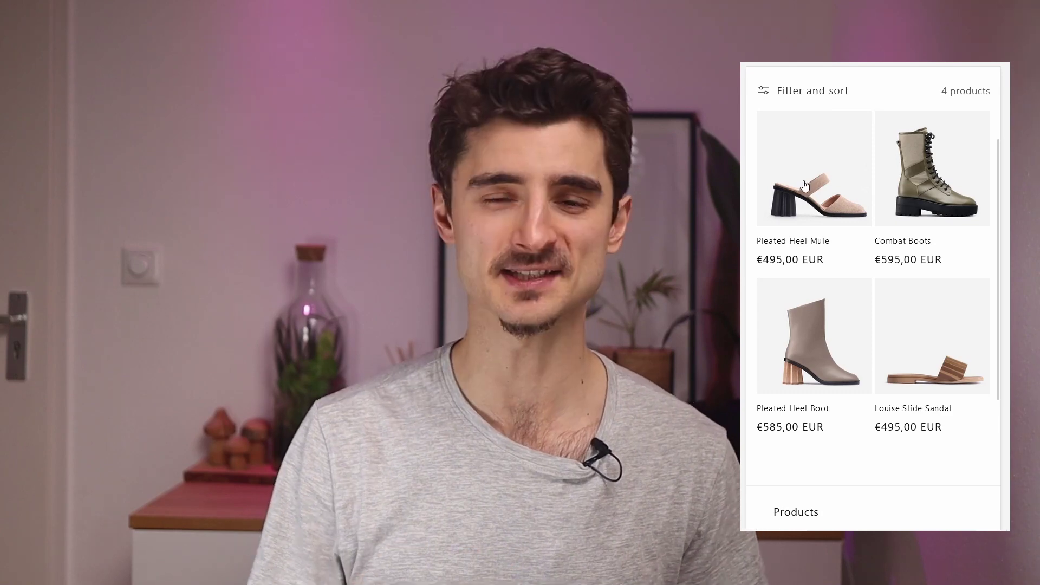
- Add the Pleated Heel Mule in size 35 to the cart and proceed to checkout
click(805, 184)
scroll(899, 216, down, 1)
scroll(899, 216, down, 5)
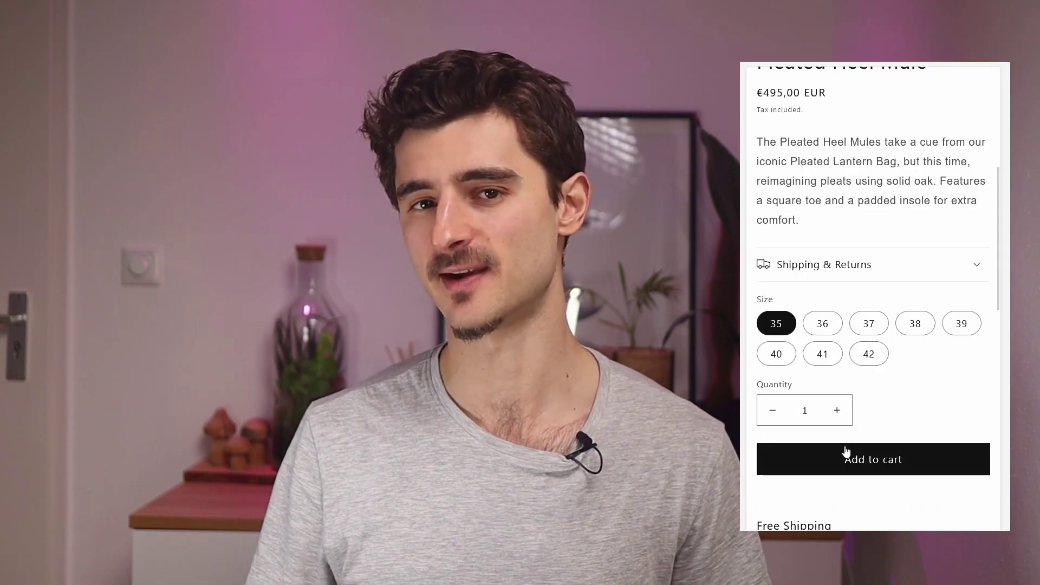
click(845, 457)
scroll(931, 418, down, 2)
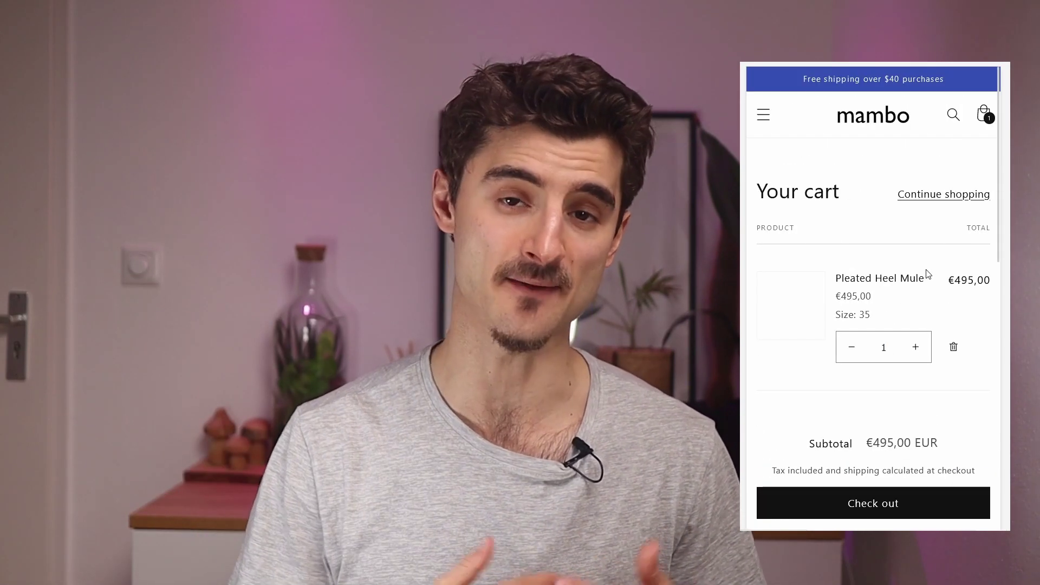
scroll(870, 508, down, 2)
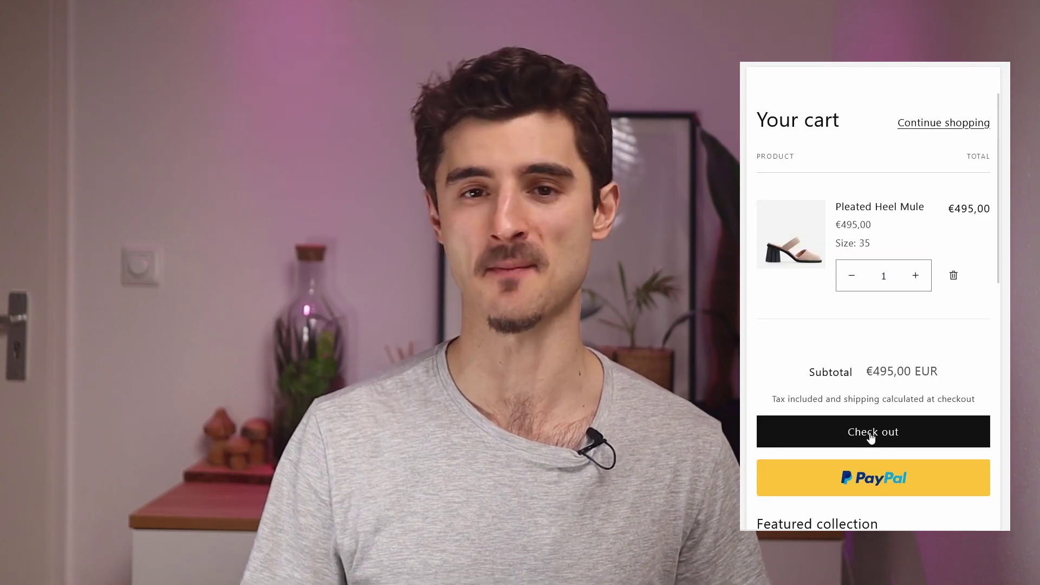
click(807, 433)
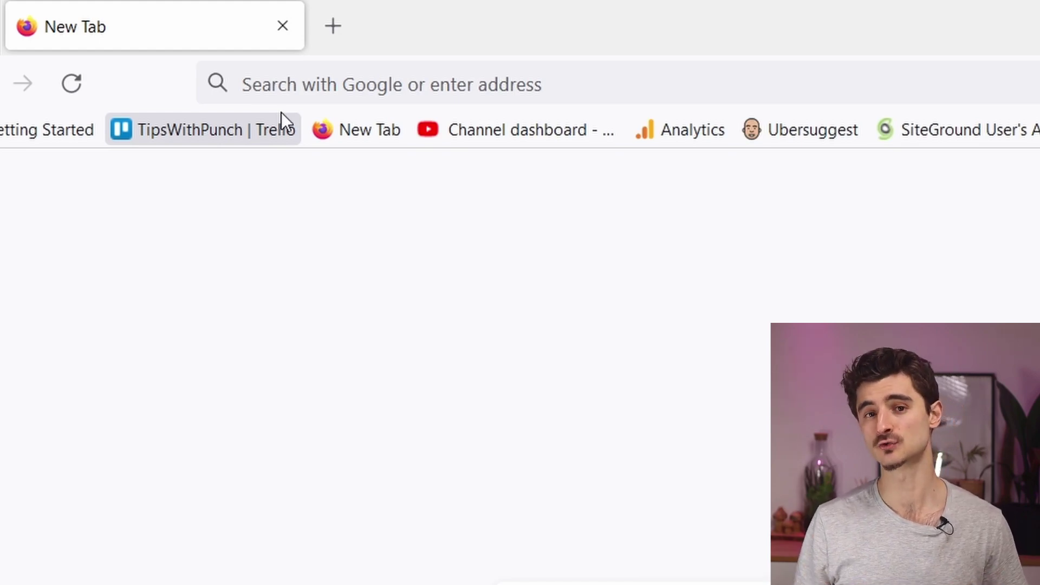
- Go to punchsalad.com/lp/shopify/ in the Firefox address bar
click(279, 84)
text(punchsalad.com)
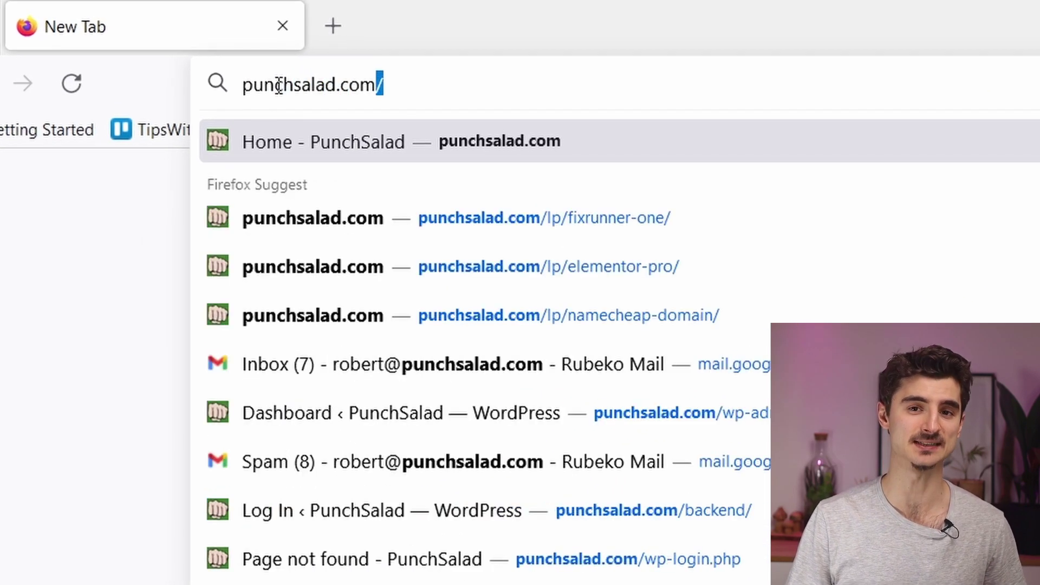
text(/lp/shopify/)
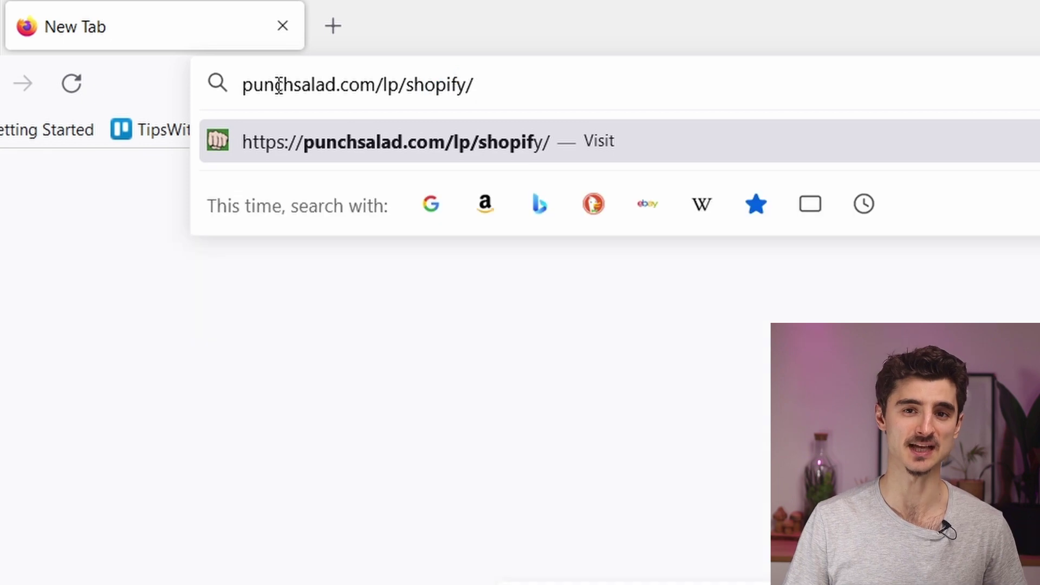
key(Return)
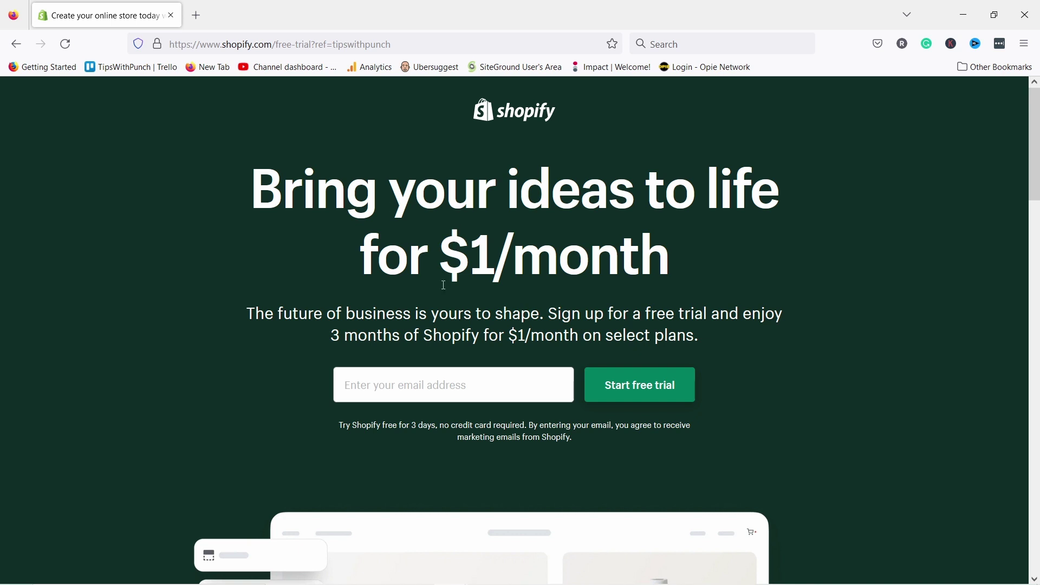
- Enter an email address and start the Shopify free trial
click(401, 385)
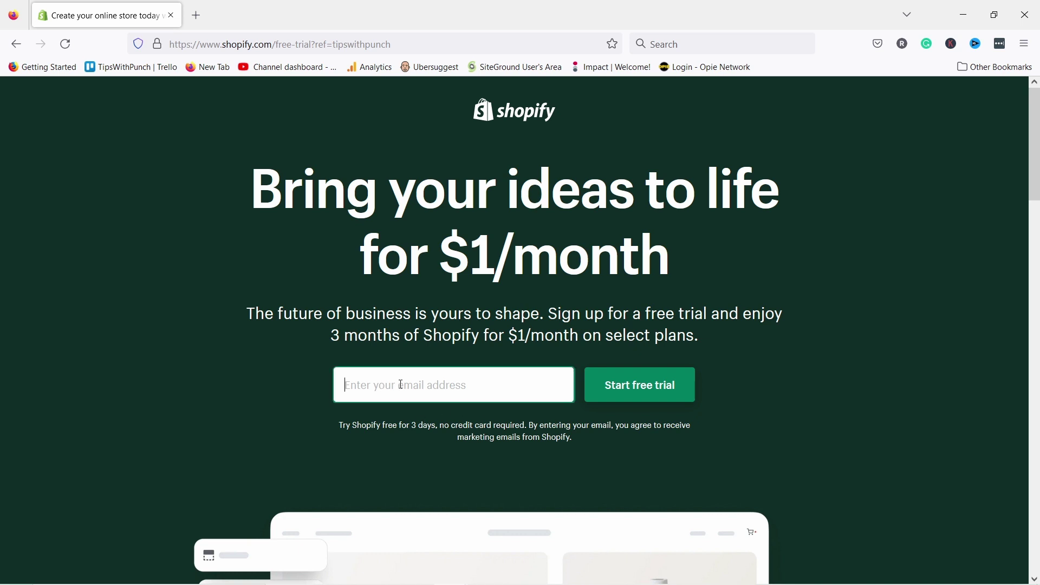
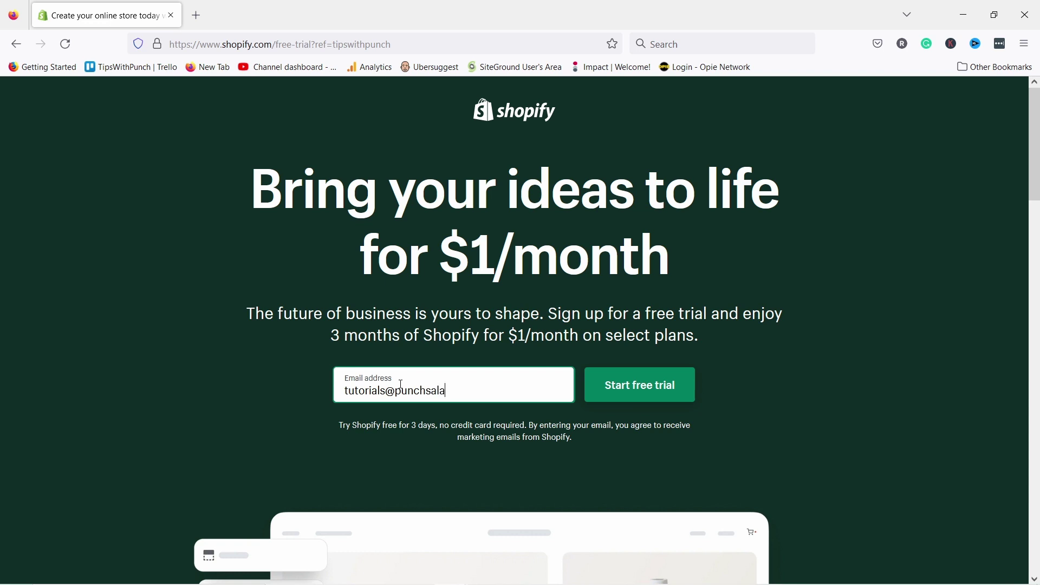
click(620, 383)
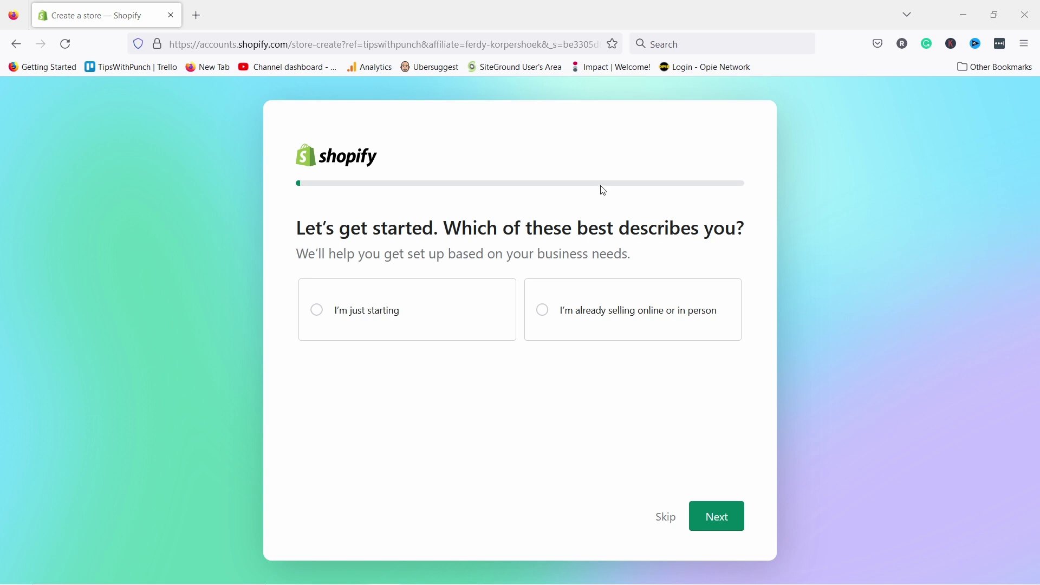
- Skip the business stage, where-to-sell and what-to-sell-first setup questions
click(658, 515)
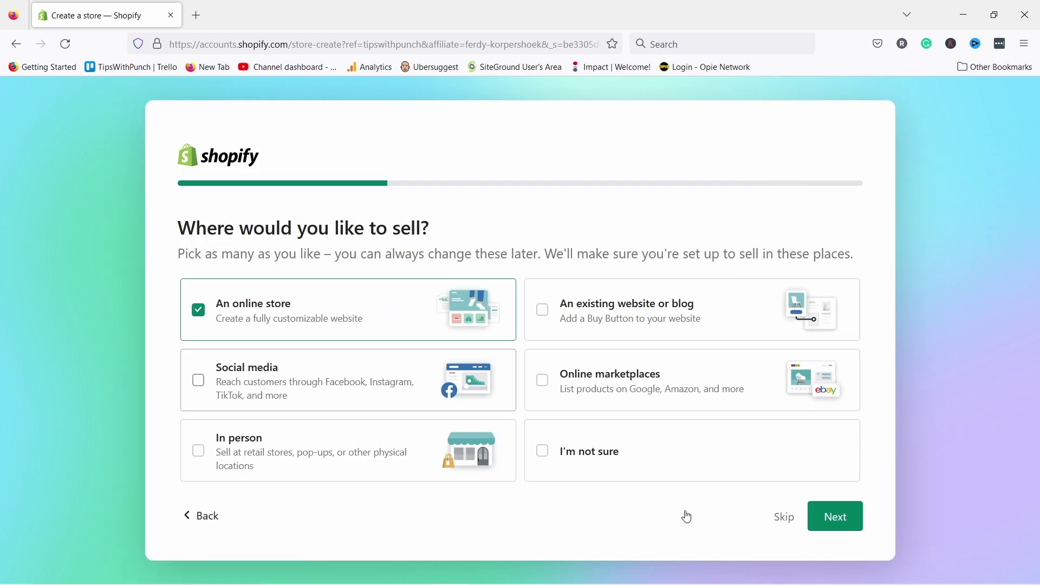
click(783, 520)
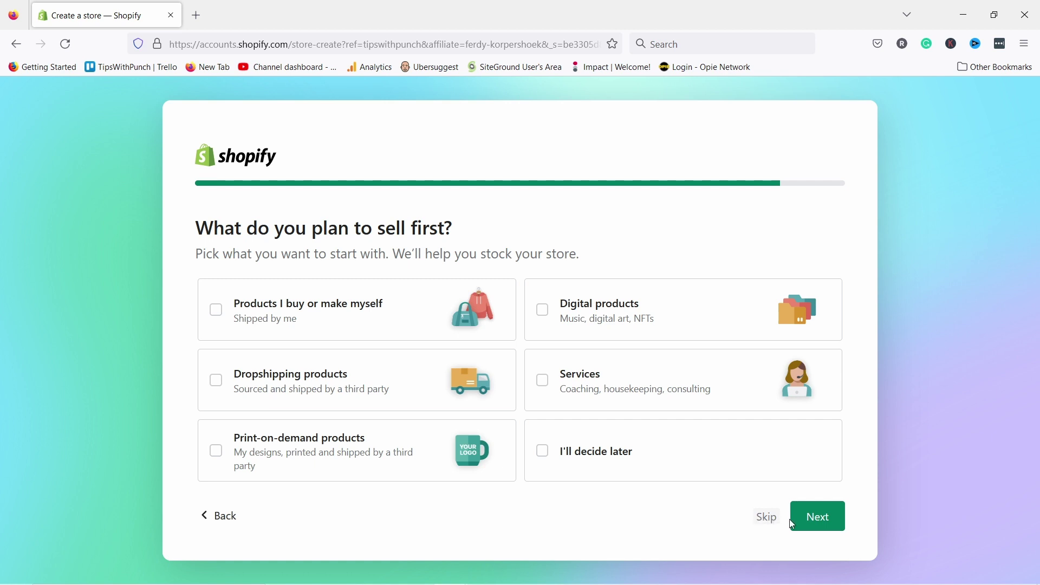
click(810, 516)
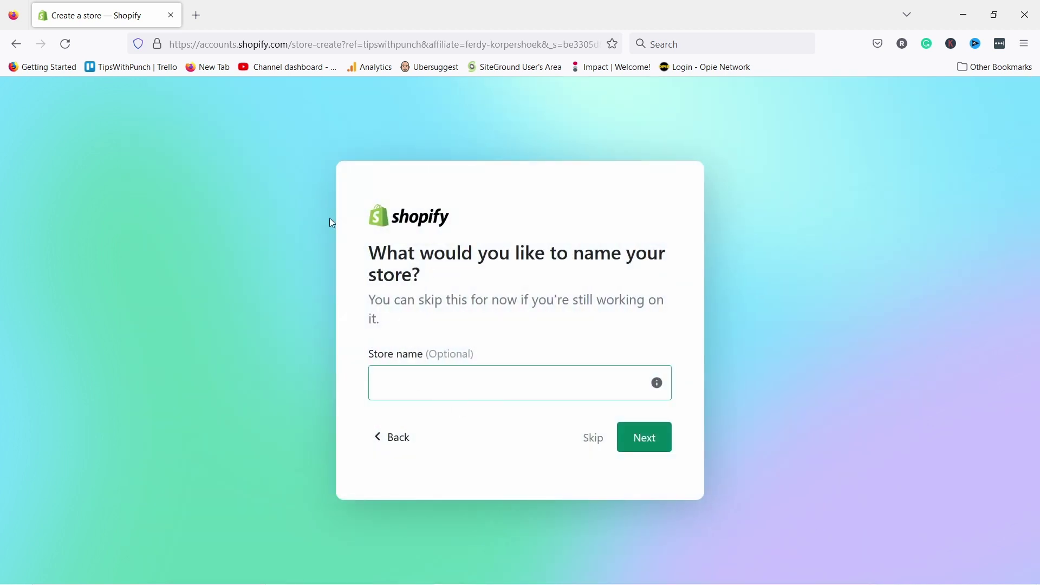
- Name the store mambo and confirm Netherlands as the business location
click(422, 384)
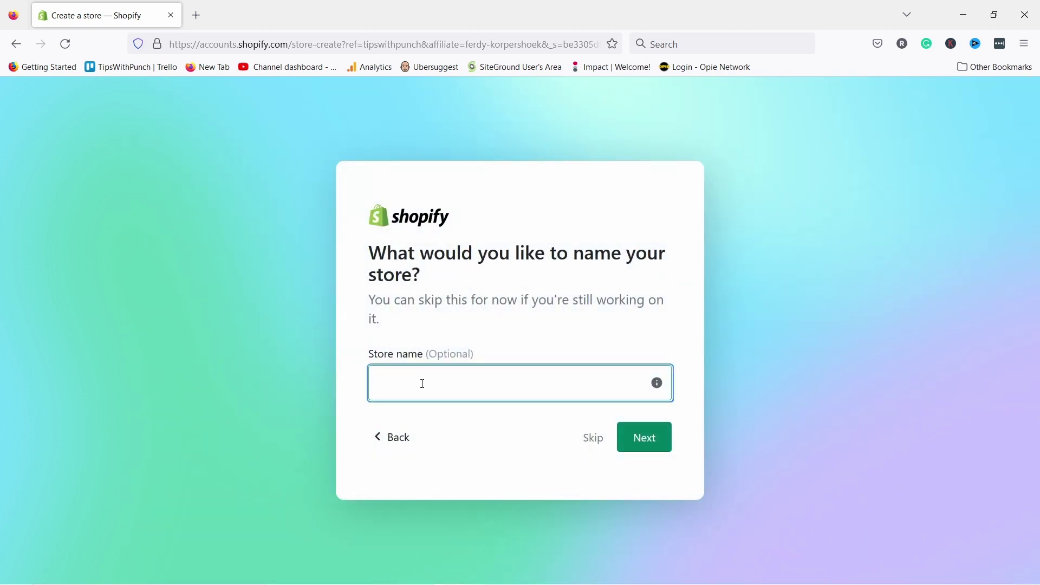
text(mambo)
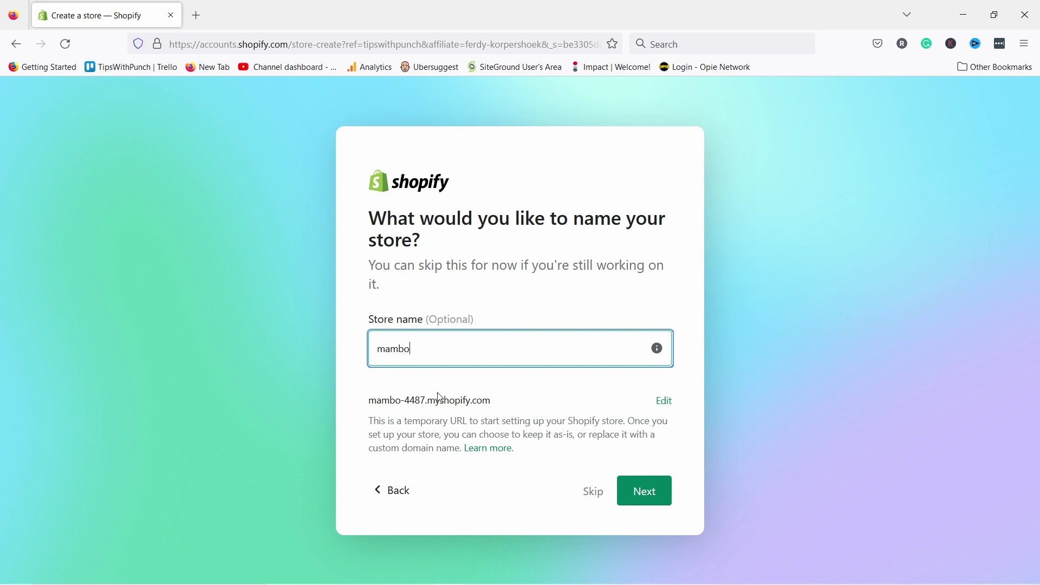
click(635, 489)
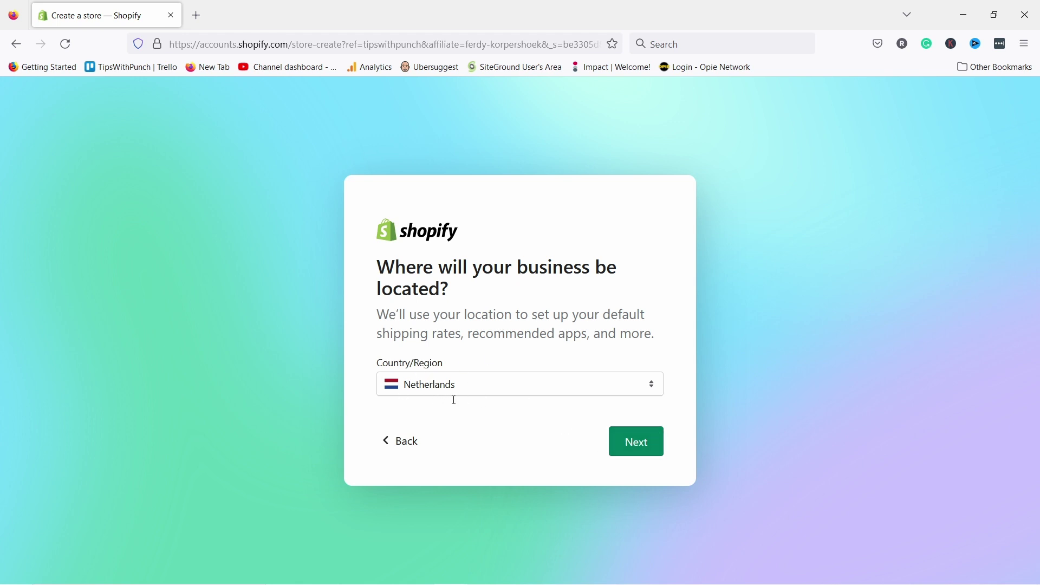
click(643, 452)
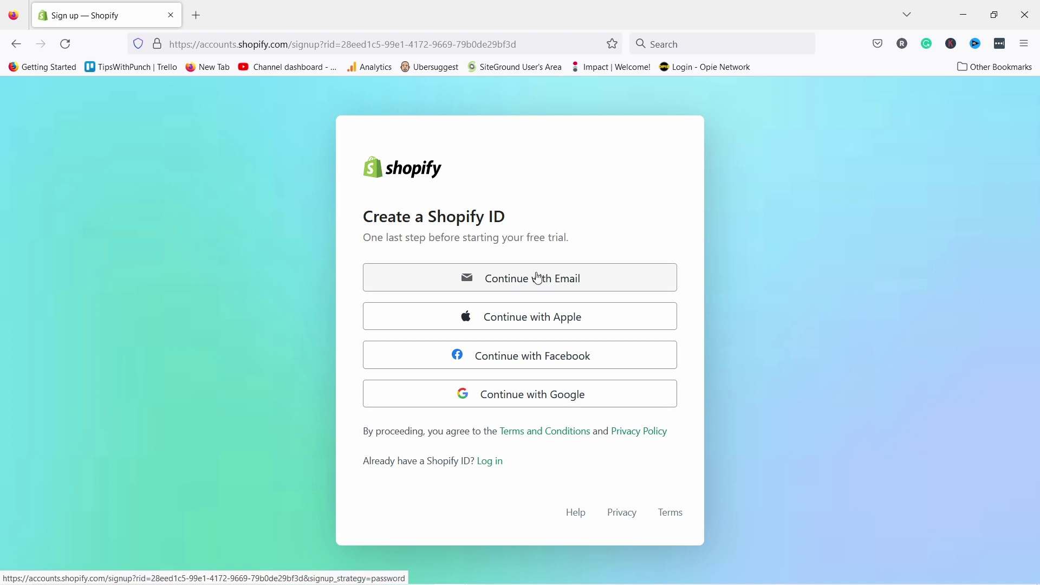
- Create a Shopify ID with email, pasting in the account password
click(537, 280)
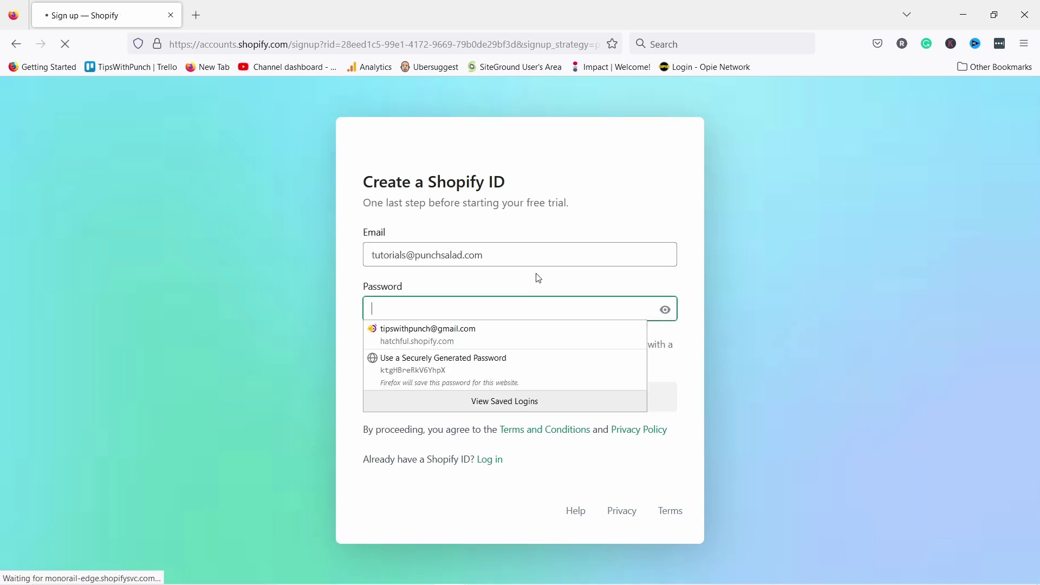
click(415, 326)
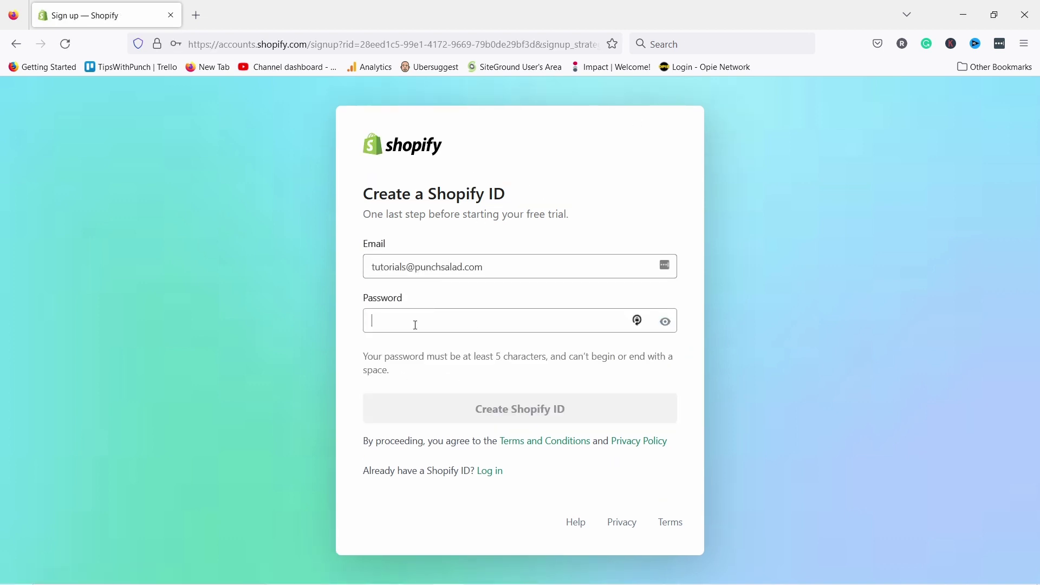
key(ctrl+v)
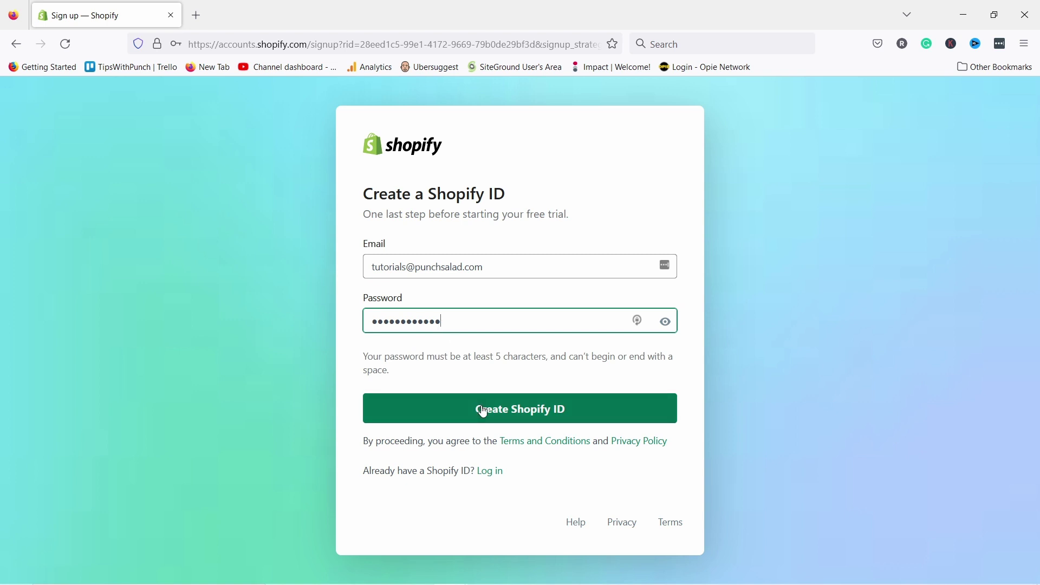
click(456, 409)
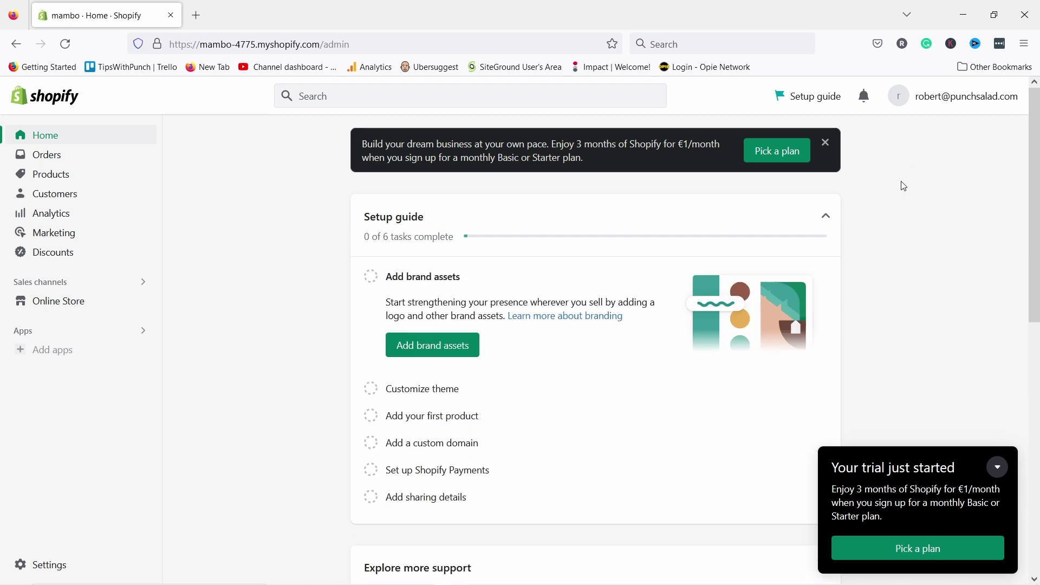
- Delete the default Home page collection under Products > Collections
key(ctrl+l)
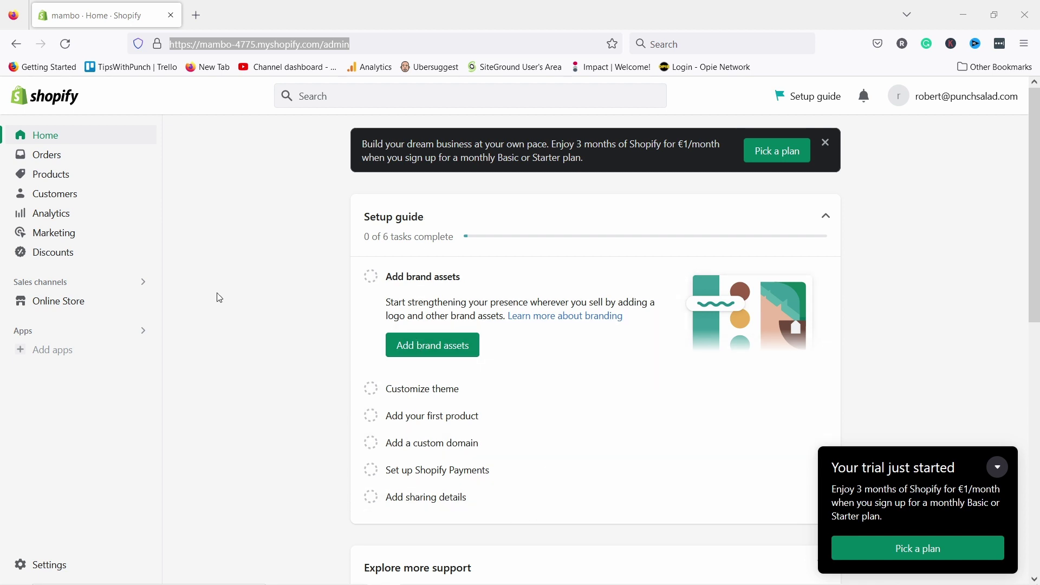
click(80, 177)
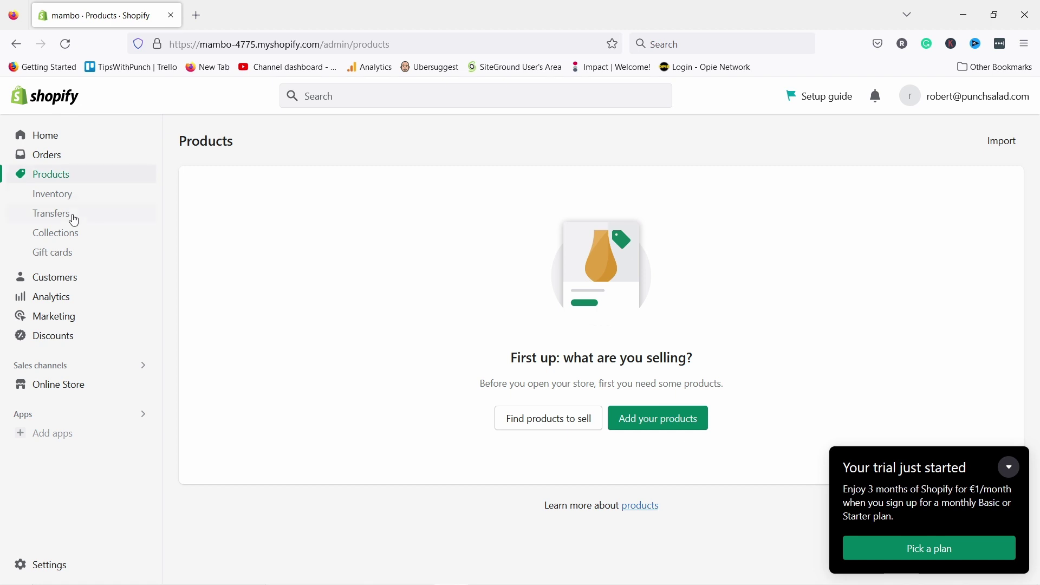
click(59, 237)
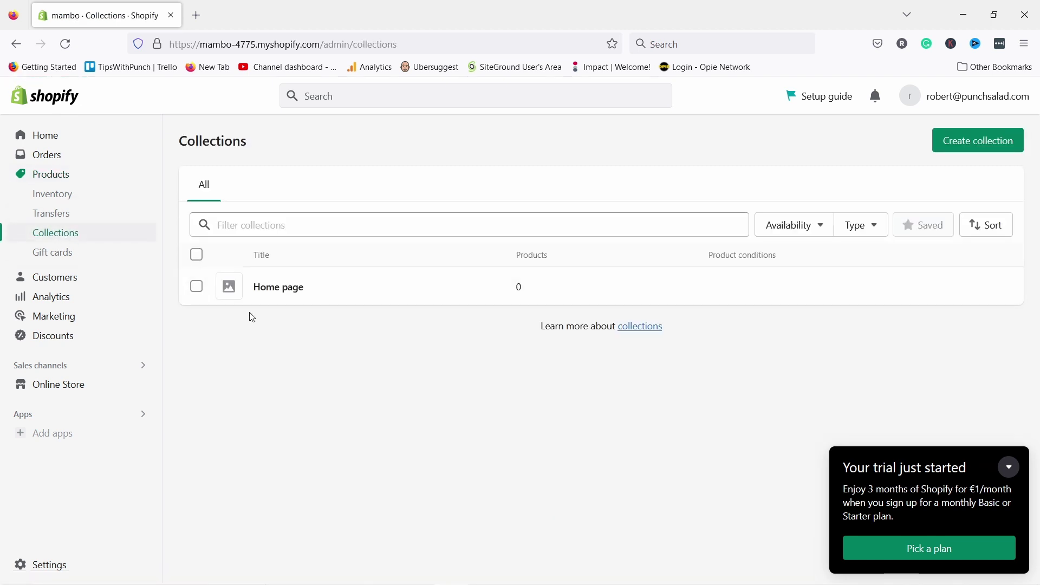
click(197, 287)
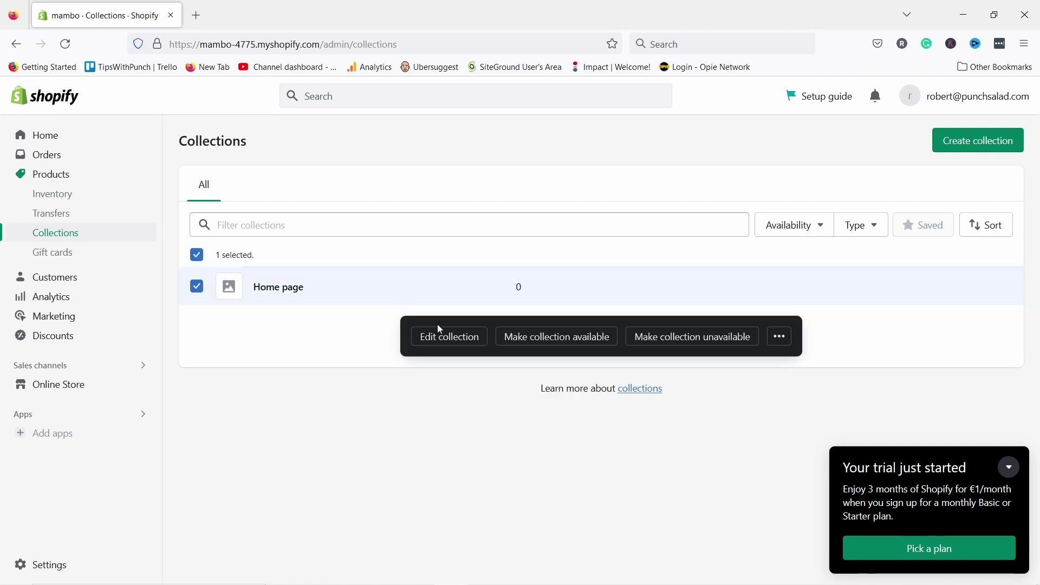
click(780, 337)
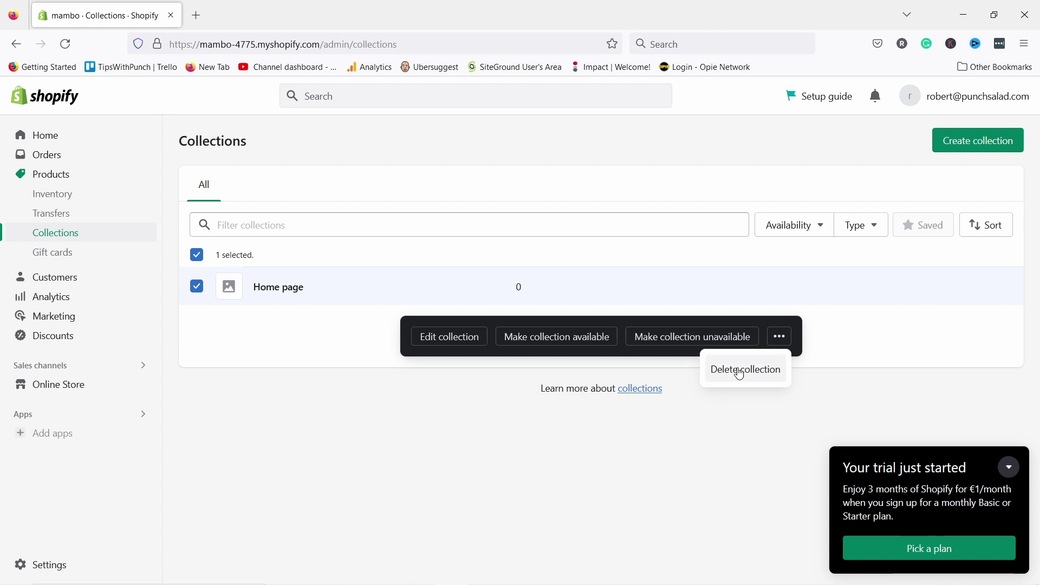
click(751, 371)
click(697, 375)
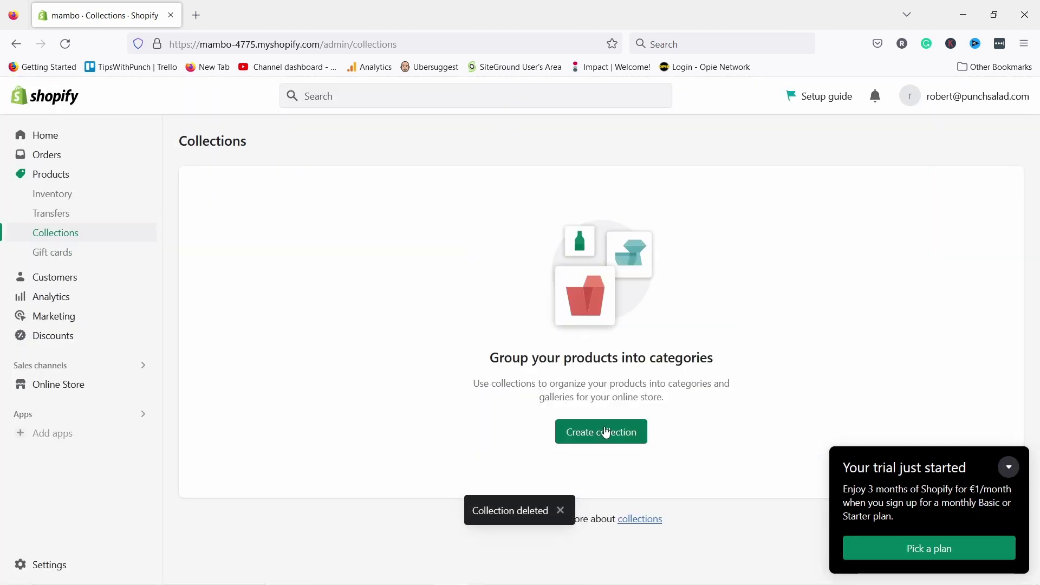
click(607, 434)
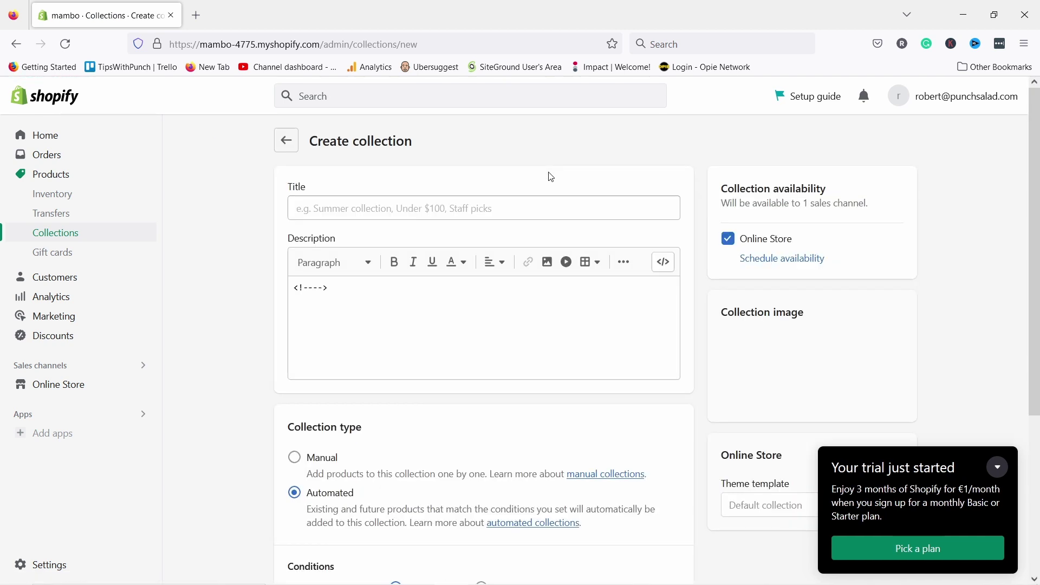
- Title the new collection Bags and switch its type from Automated to Manual
click(404, 212)
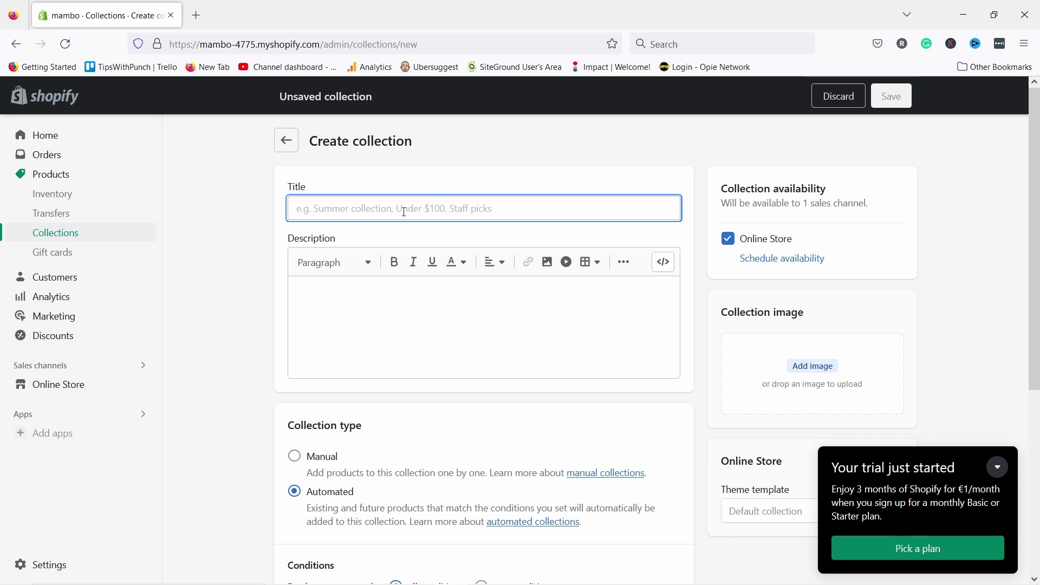
text(Bags)
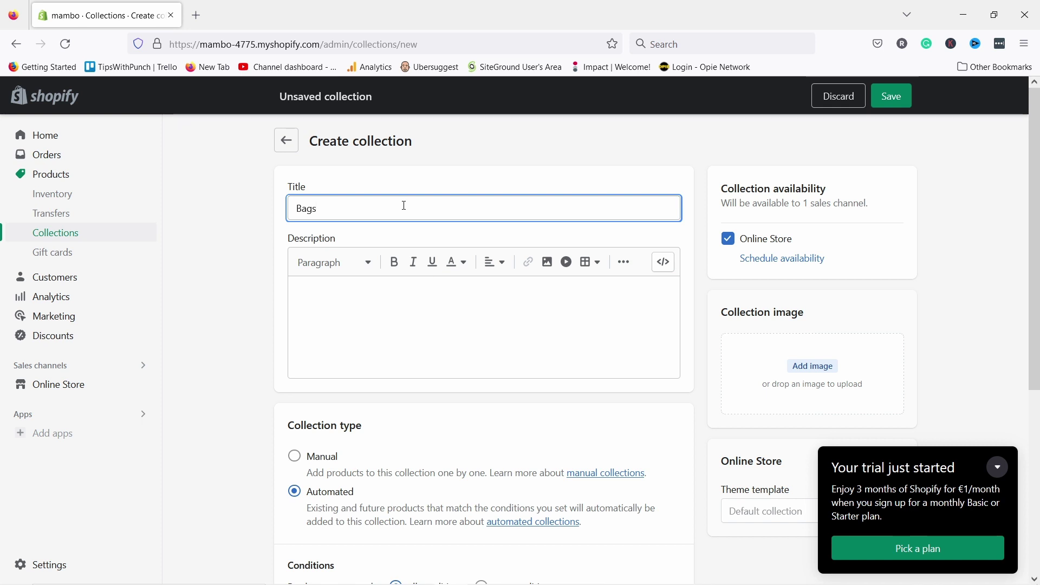
click(365, 311)
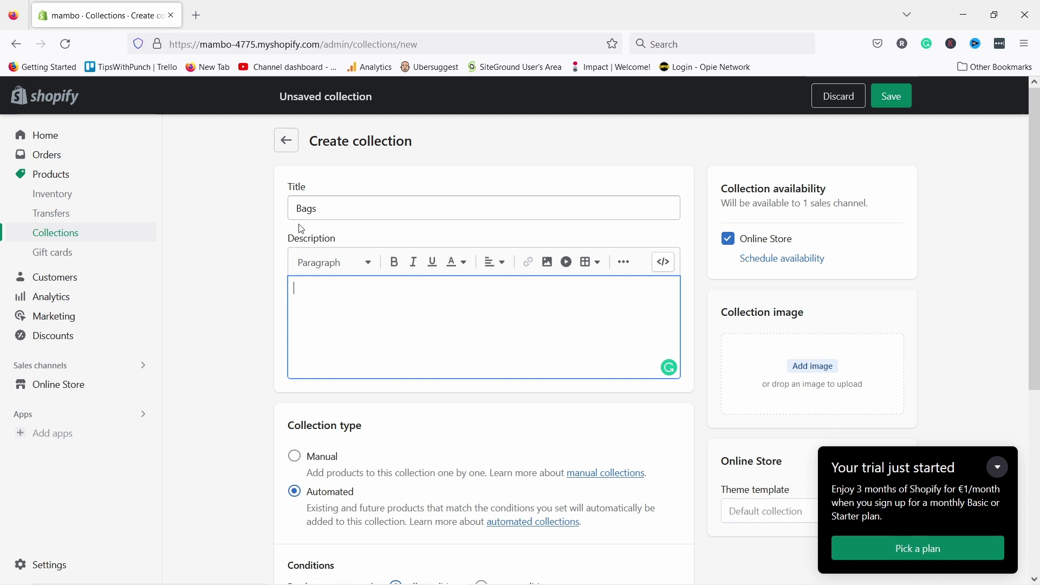
scroll(285, 217, down, 3)
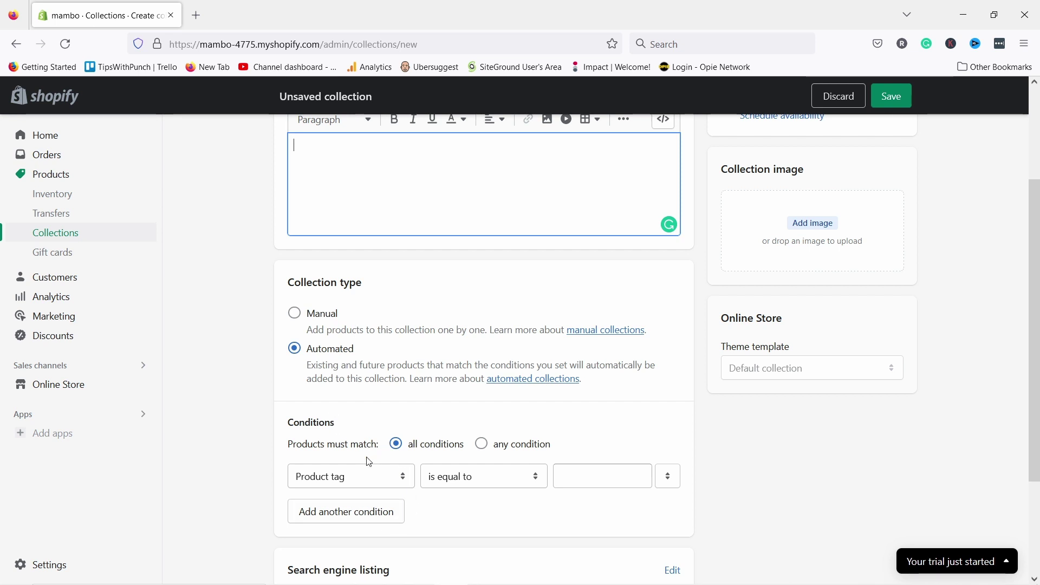
click(342, 477)
click(346, 477)
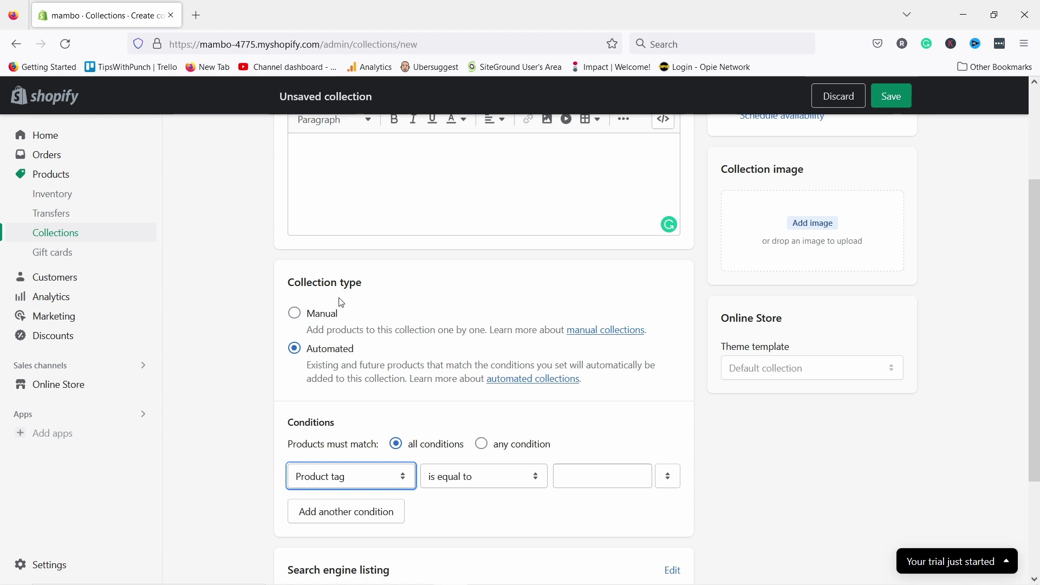
click(298, 314)
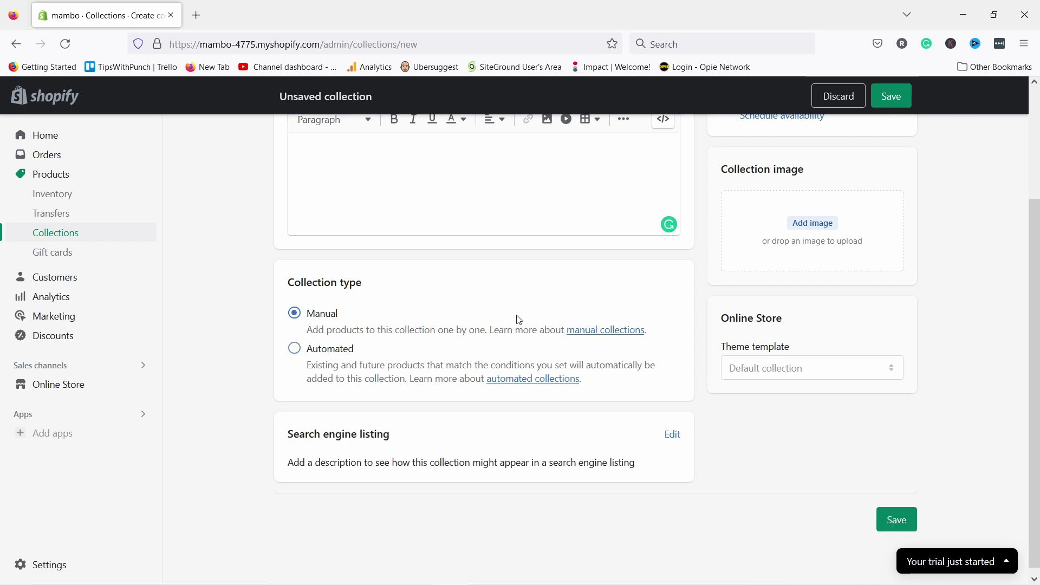
scroll(519, 320, up, 3)
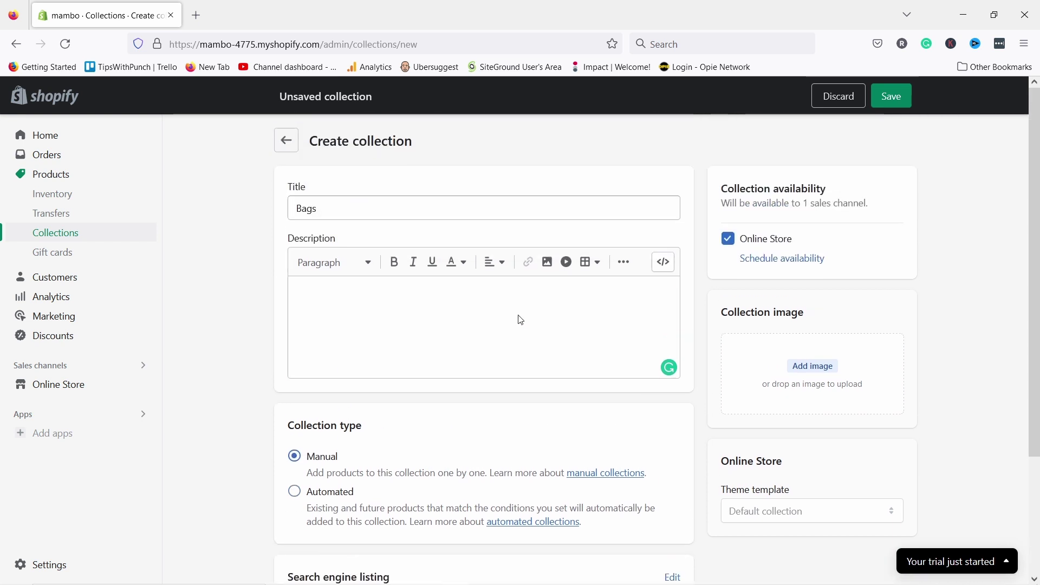
- Upload Bags_collection_750x as the collection image, save Bags, and start another collection
click(814, 367)
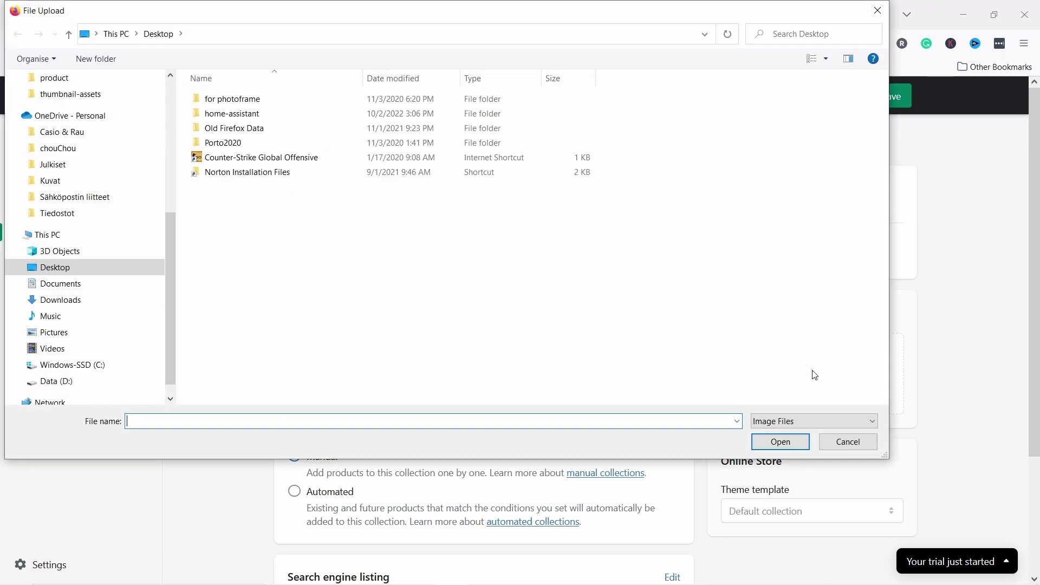
scroll(134, 136, up, 3)
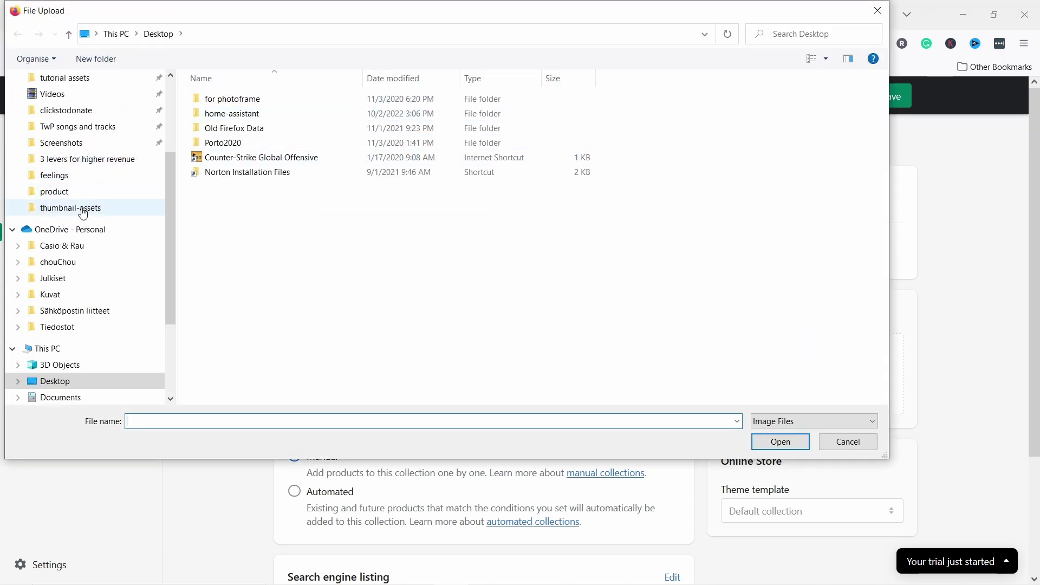
click(81, 193)
click(758, 224)
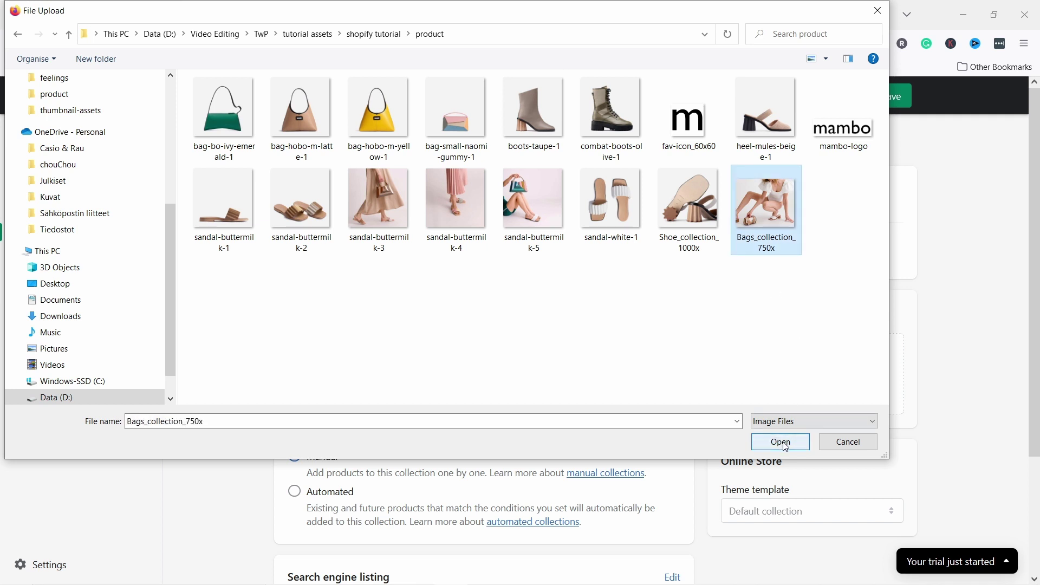
click(780, 440)
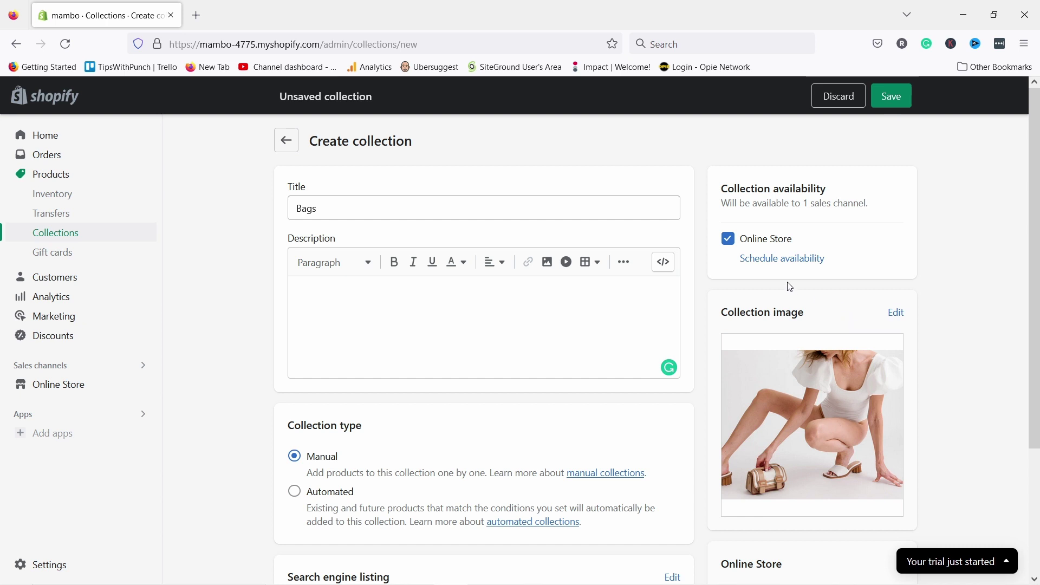
click(895, 100)
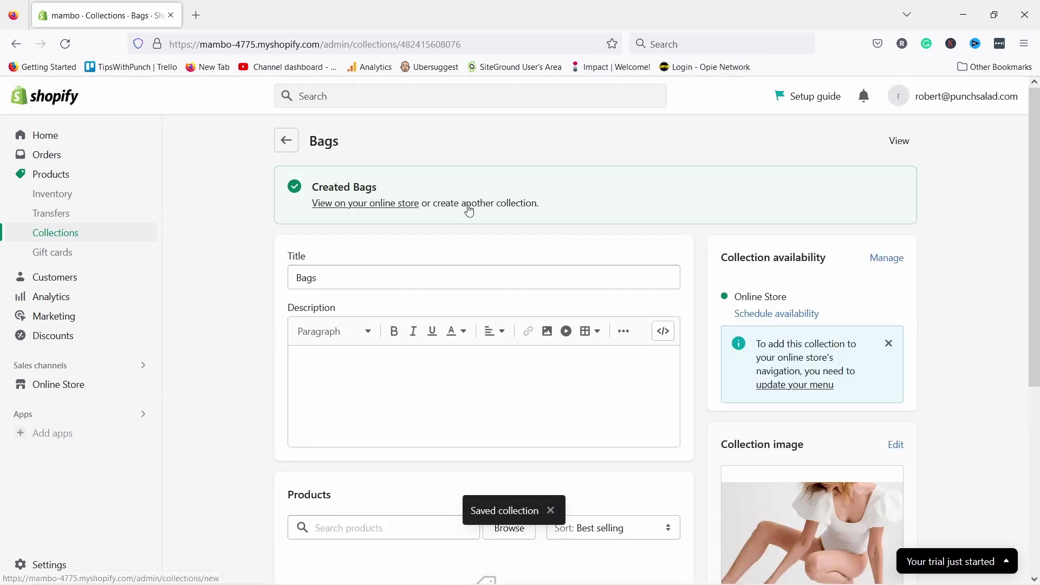
click(472, 203)
click(355, 207)
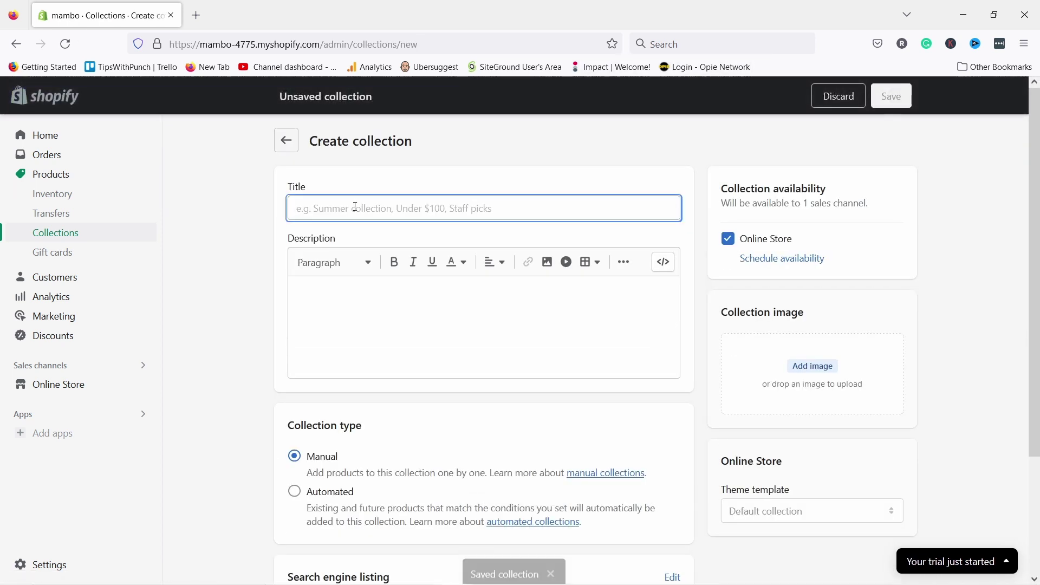
- Title the collection Shoes, attach the Shoe_collection_1000x image, and save it
text(Sho)
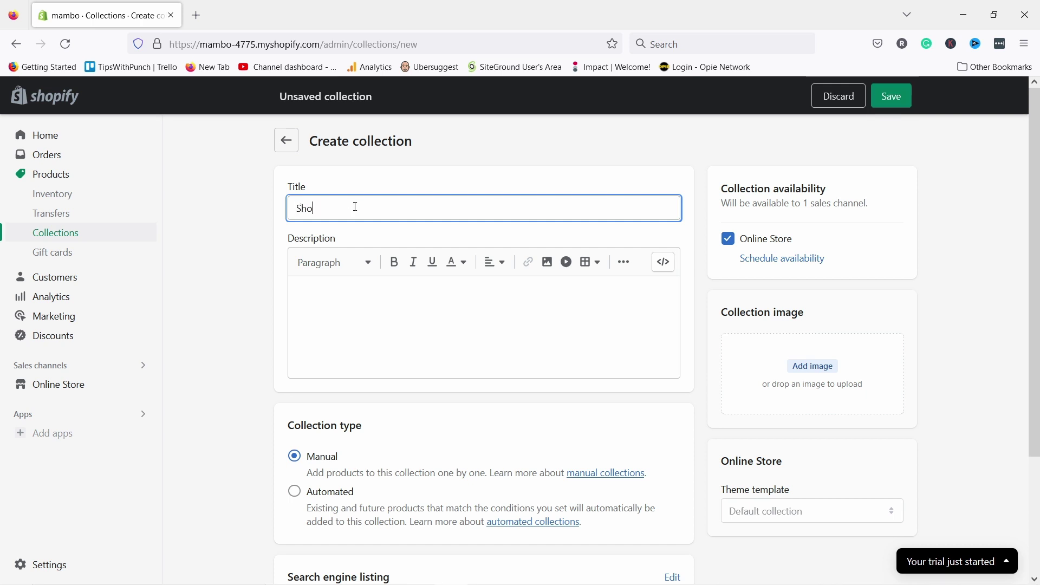
text(es)
click(363, 321)
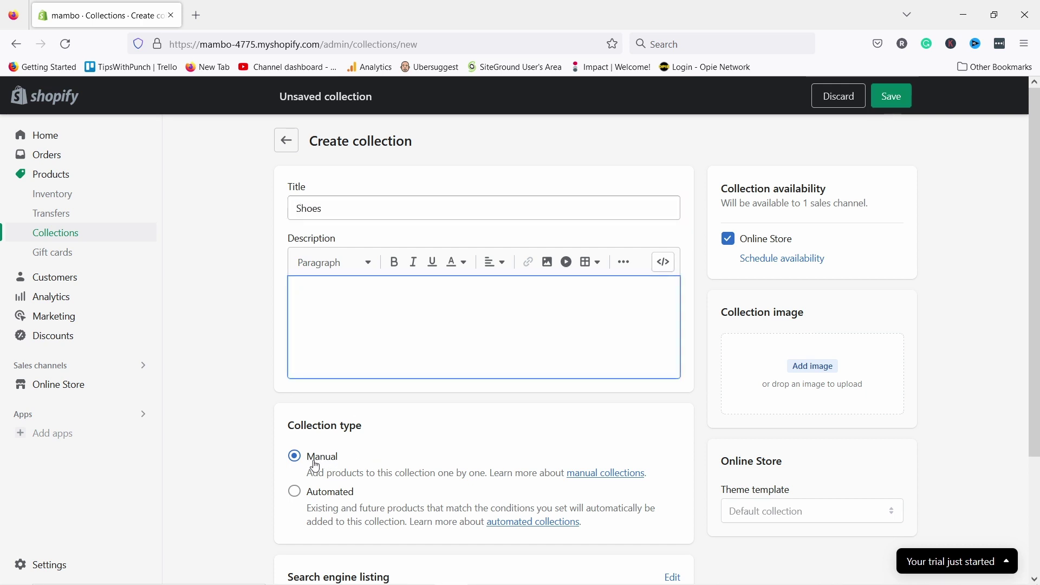
click(810, 366)
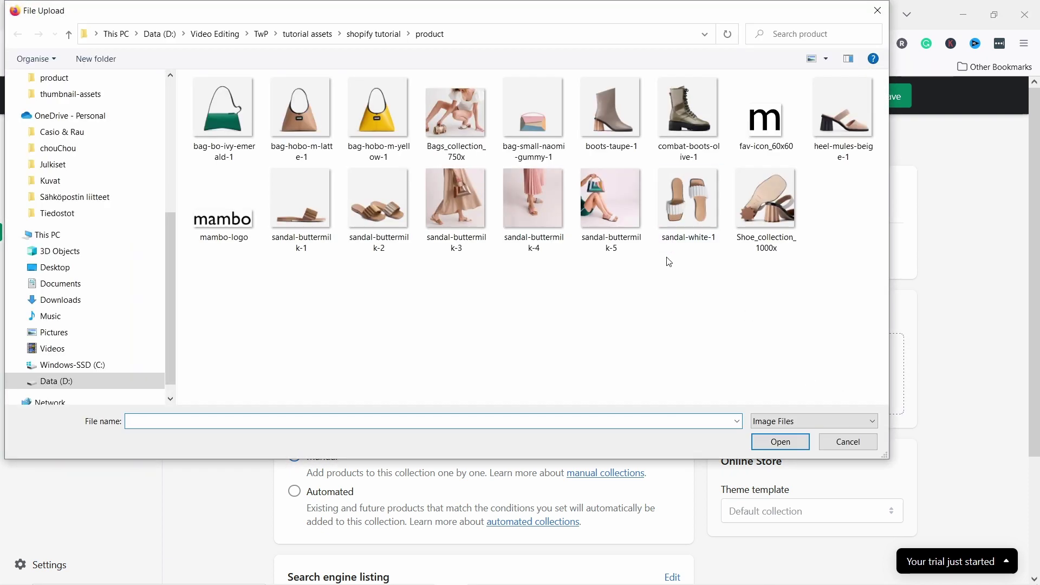
double_click(788, 201)
click(889, 103)
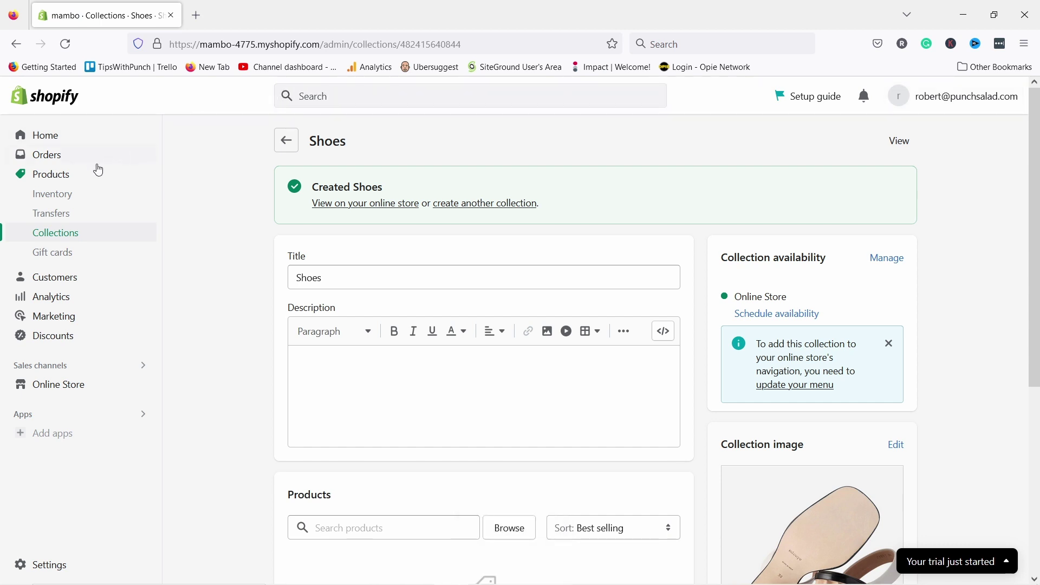
- Start a new product titled Pleated Heel Mule and begin its description
click(61, 181)
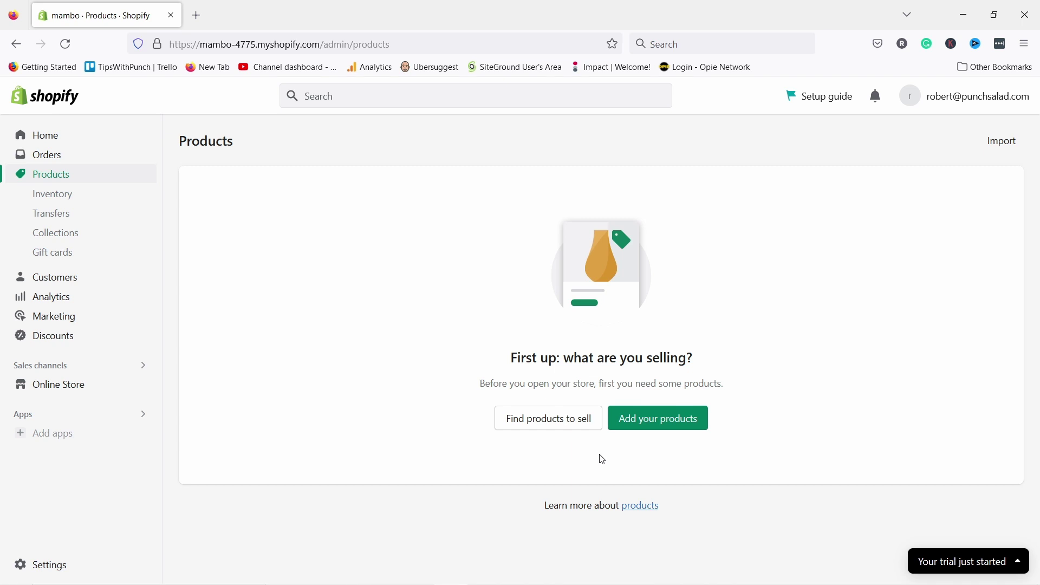
click(650, 422)
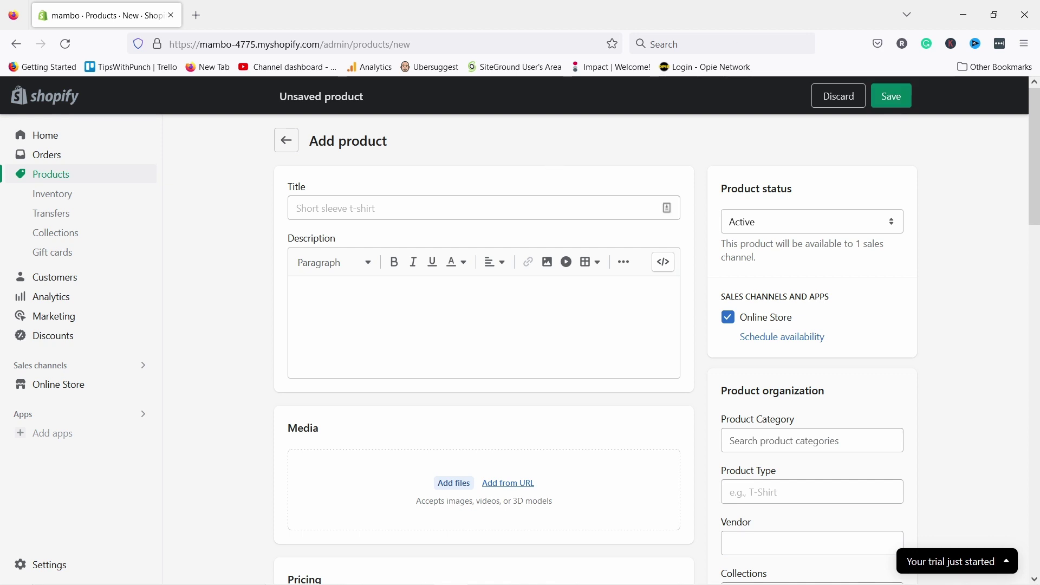
click(347, 205)
text(Pleated Heel Mule)
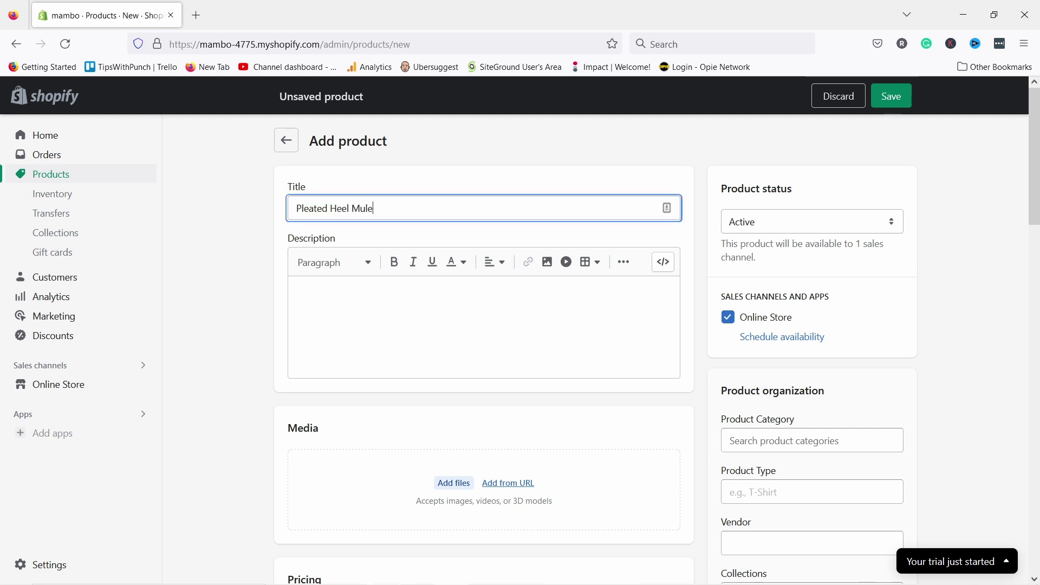
click(421, 318)
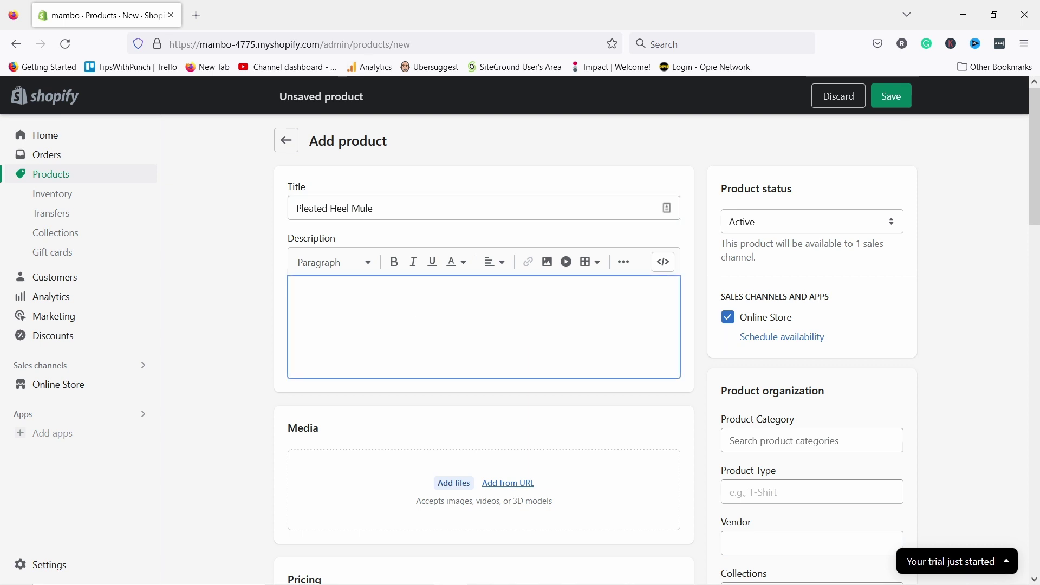
key(alt+Tab)
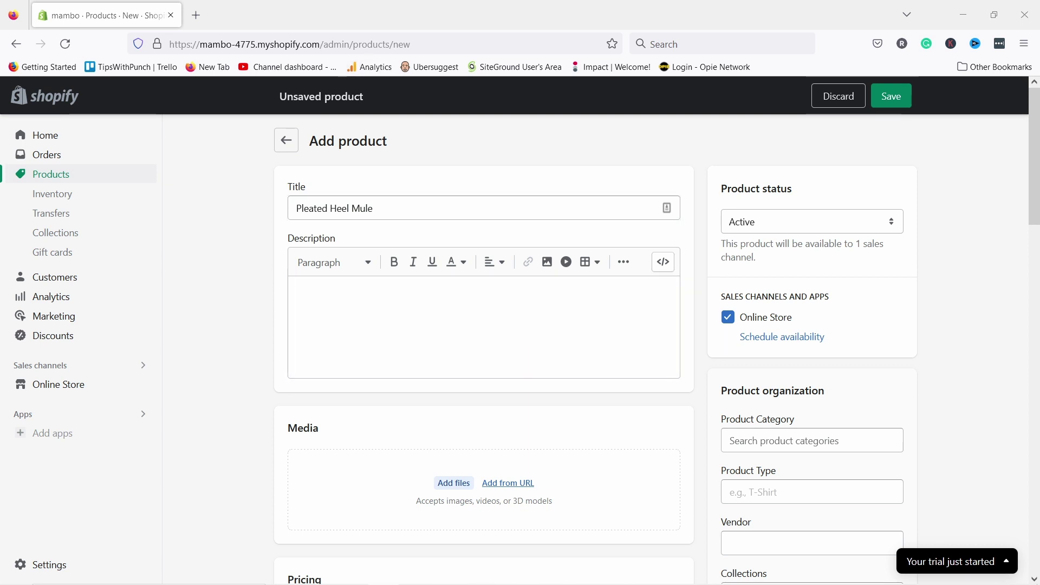
key(alt+Tab)
- Paste the product description text and make the word 'minimally' bold
text(The Pleated Heel Mules take a cue from our iconic Pleated Lantern Bag, but this time, reimagining pleats using solid oak. Features a square toe and a padded insole for extra comfort.)
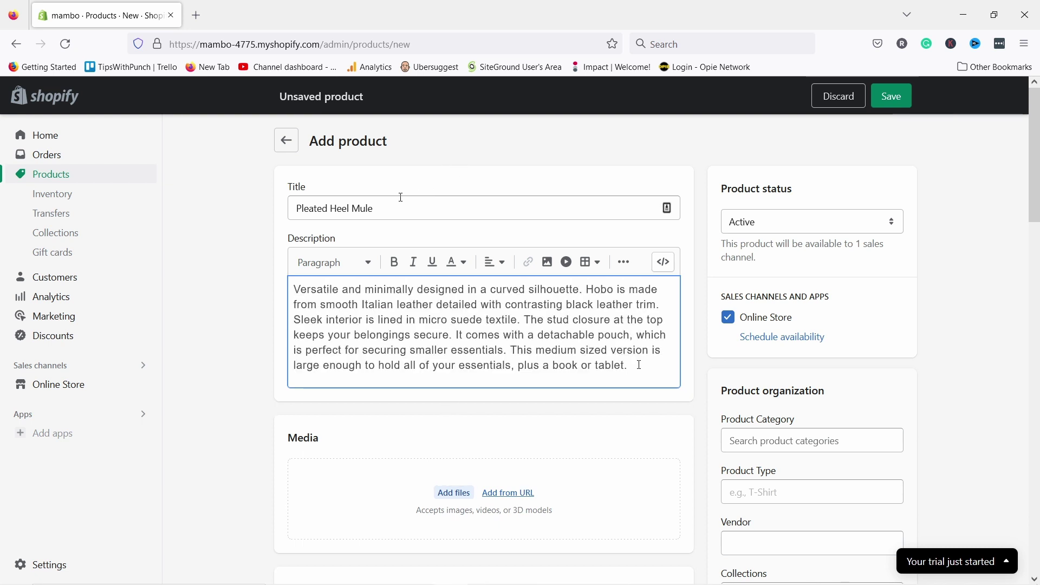
drag(638, 365, 319, 290)
click(461, 334)
double_click(379, 290)
click(397, 263)
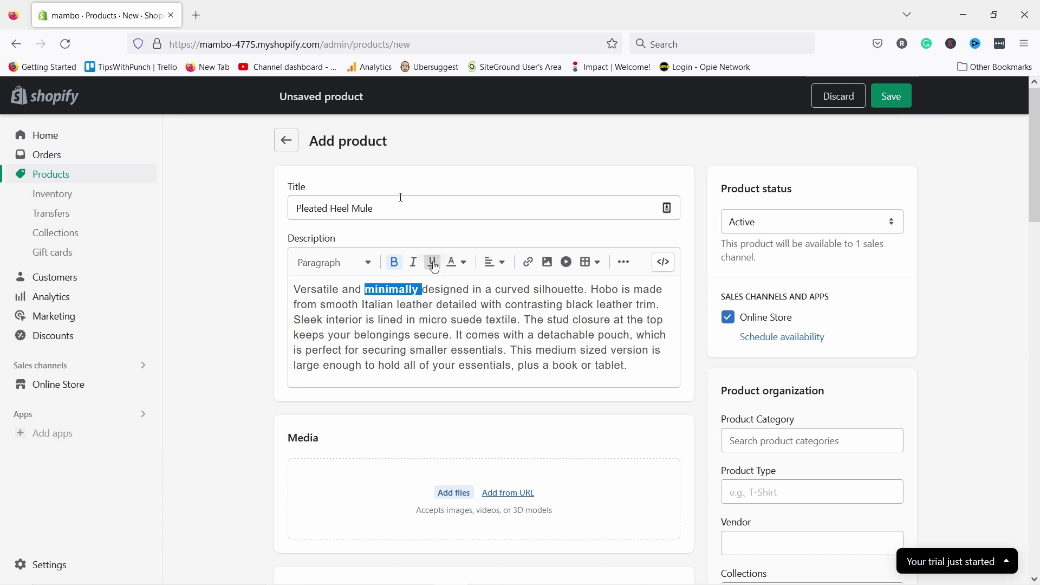
click(453, 335)
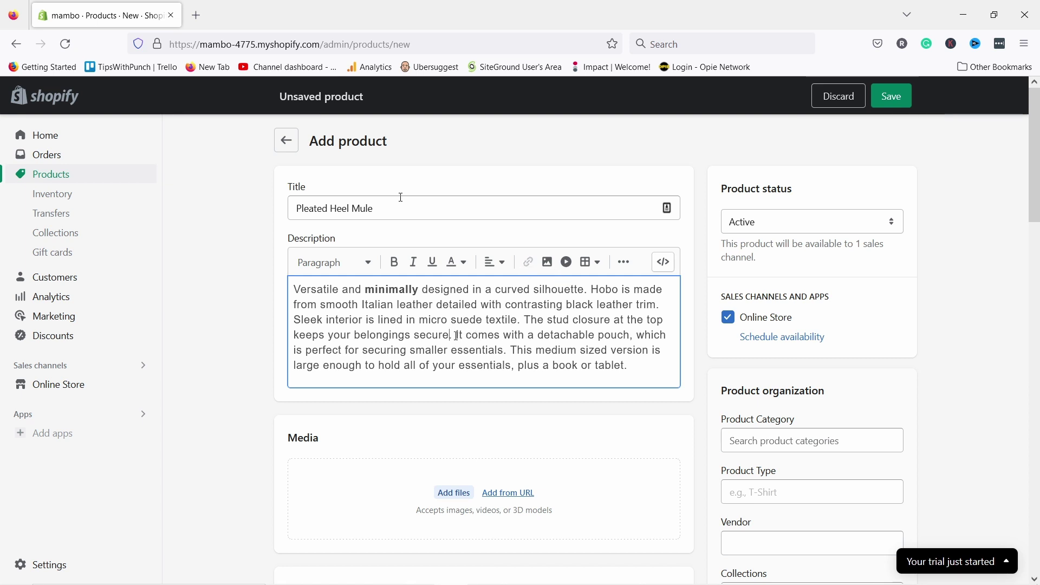
- Try linking the detachable-pouch sentence, cancel it, and peek at the extra formatting options
drag(456, 336, 630, 334)
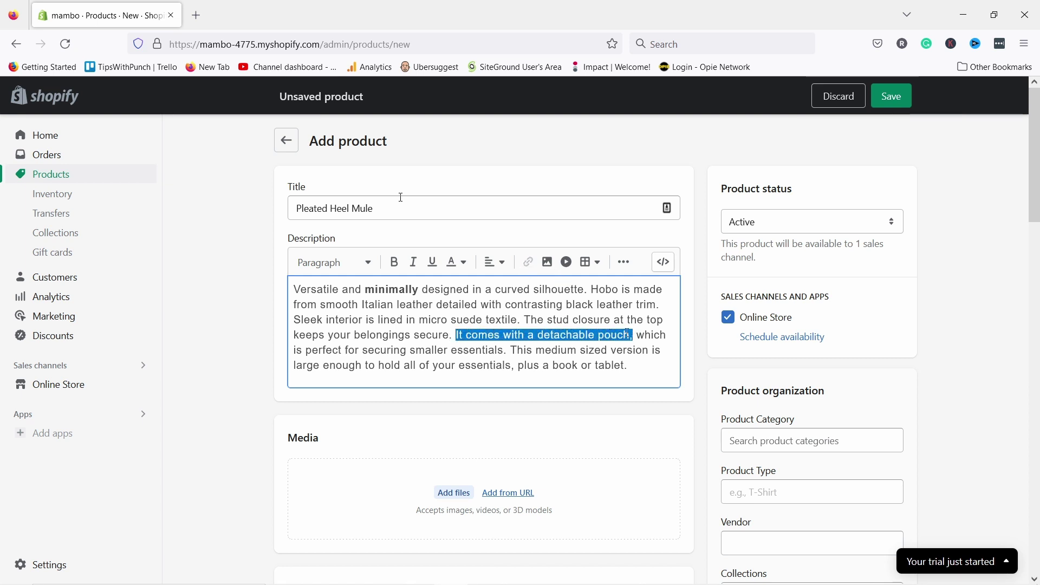
click(529, 262)
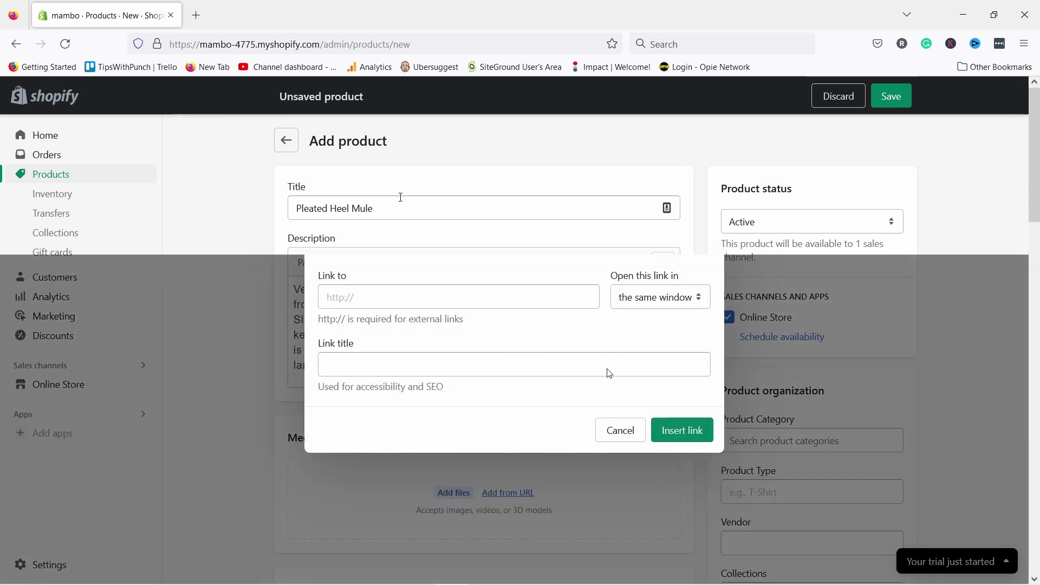
click(705, 233)
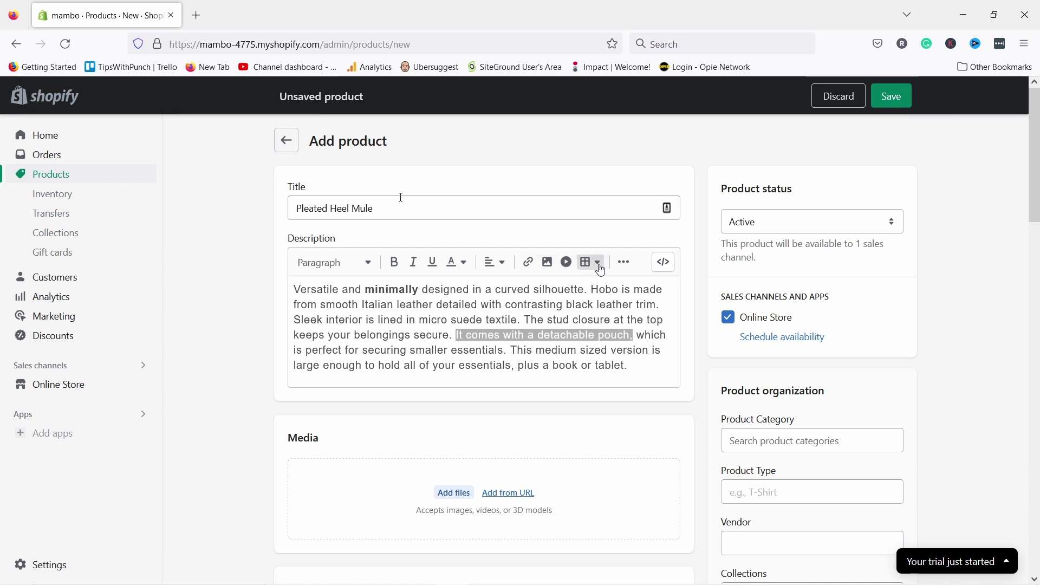
click(625, 266)
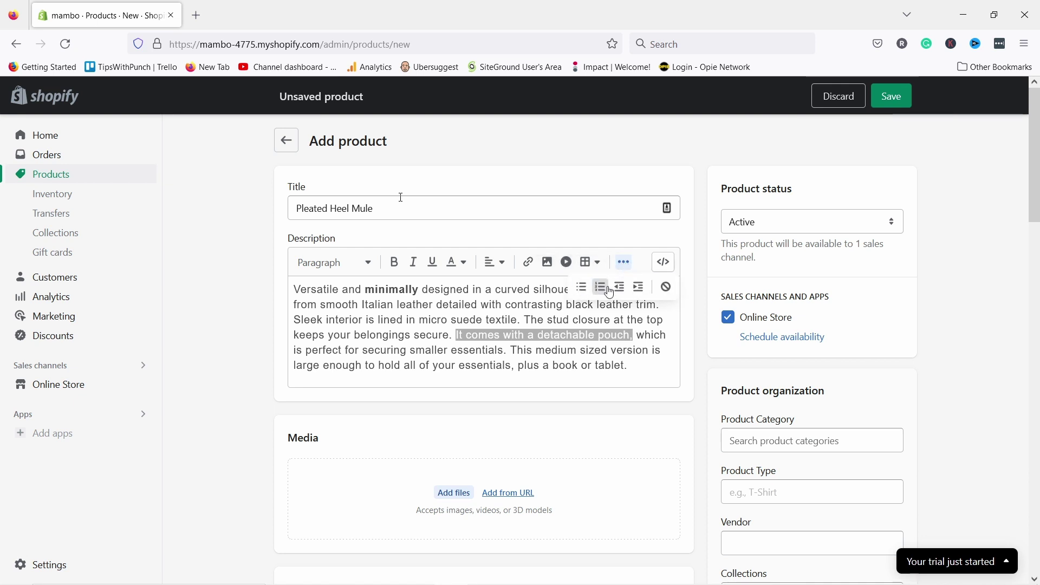
click(626, 264)
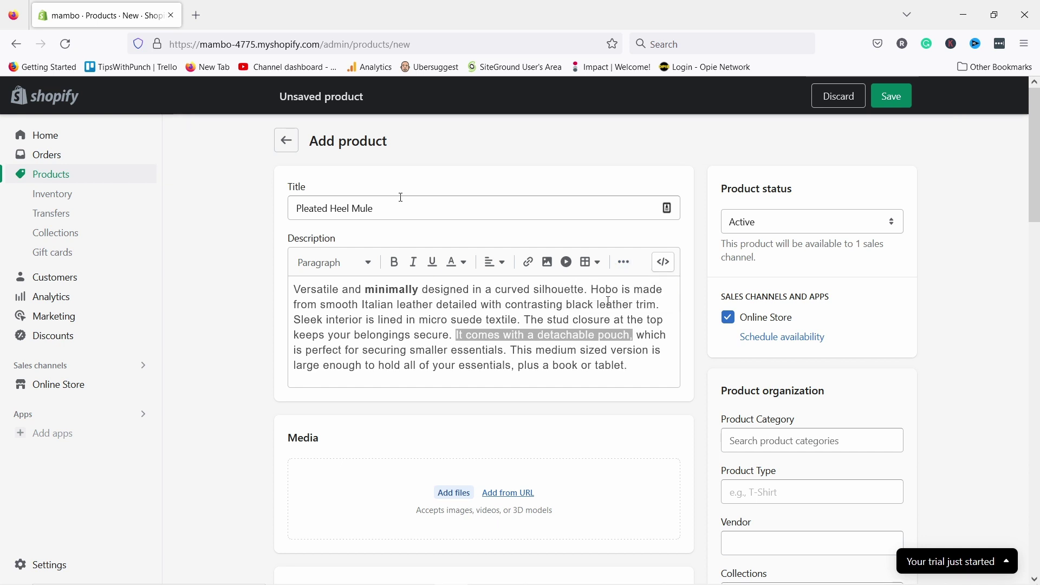
- Add an empty line after the description and start inserting a video there
click(634, 363)
key(Return)
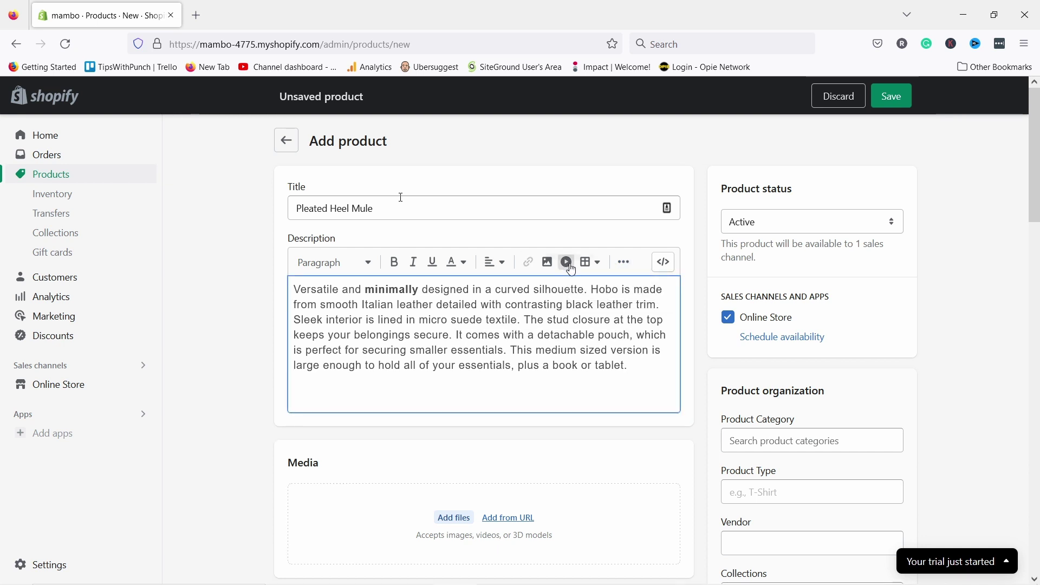
click(567, 262)
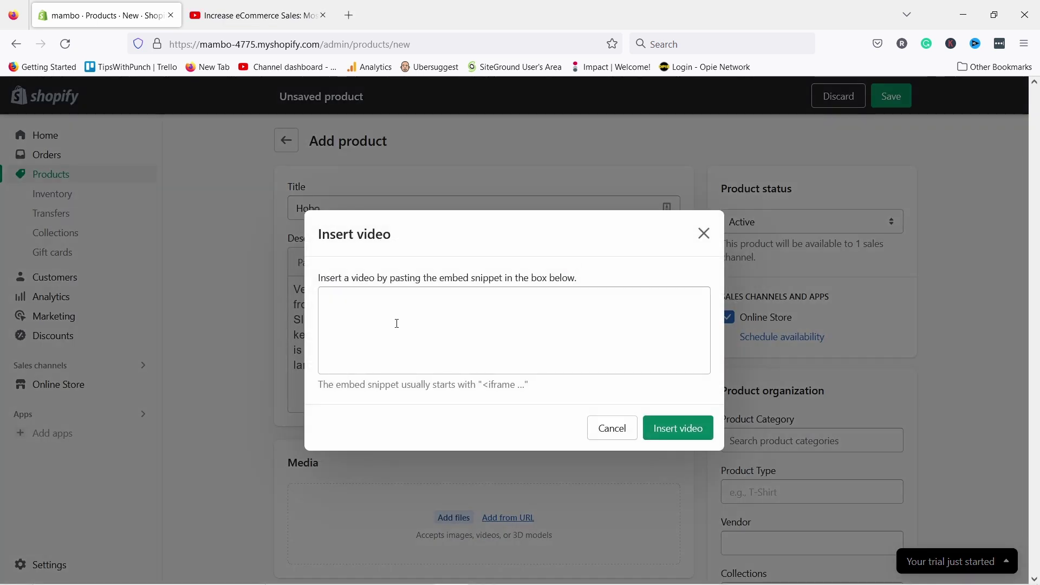
- Copy the YouTube video's iframe embed code from Share > Embed and return to the store tab
click(431, 315)
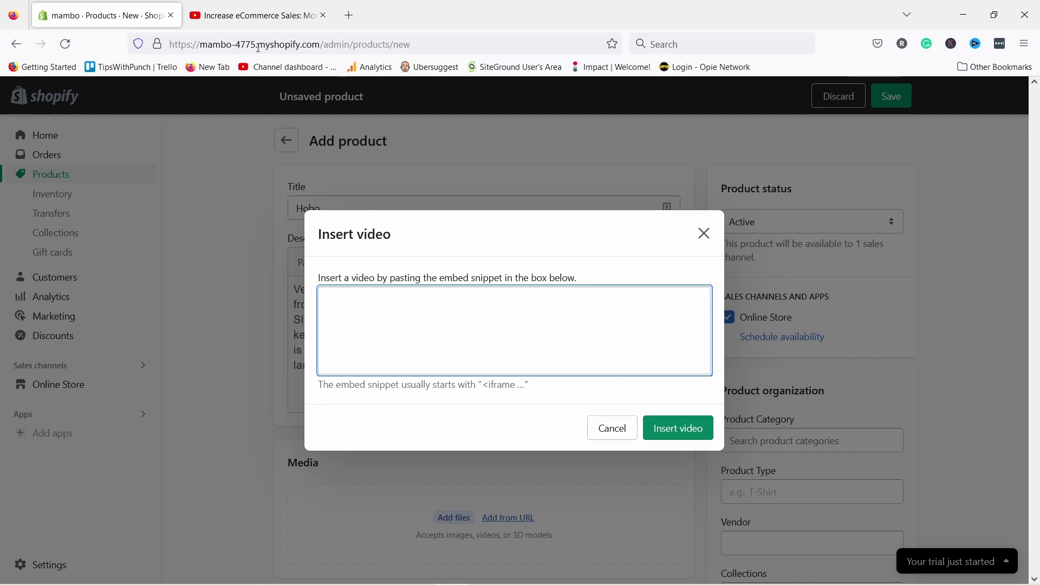
click(219, 21)
scroll(374, 306, down, 3)
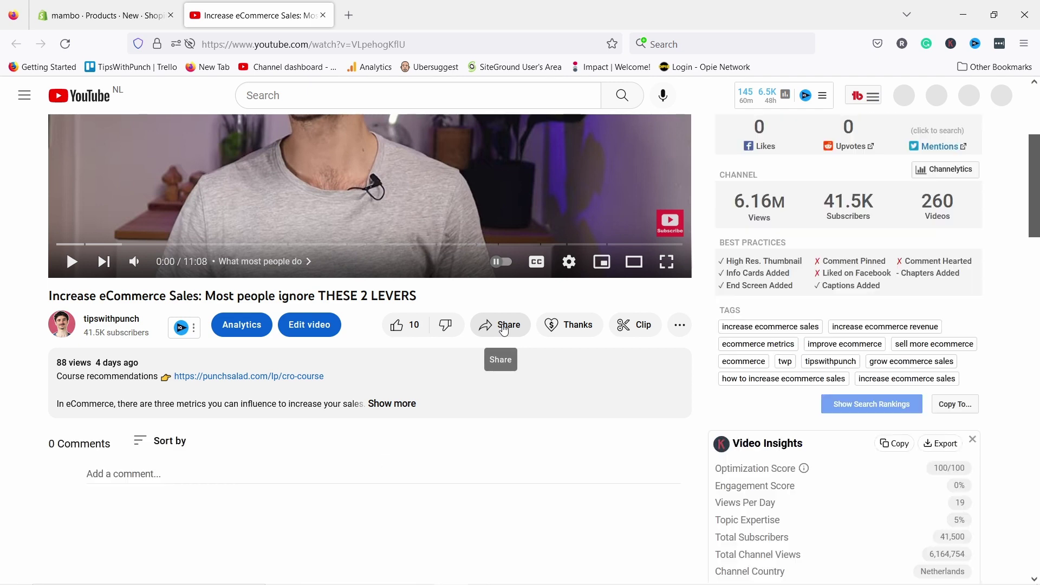
click(504, 329)
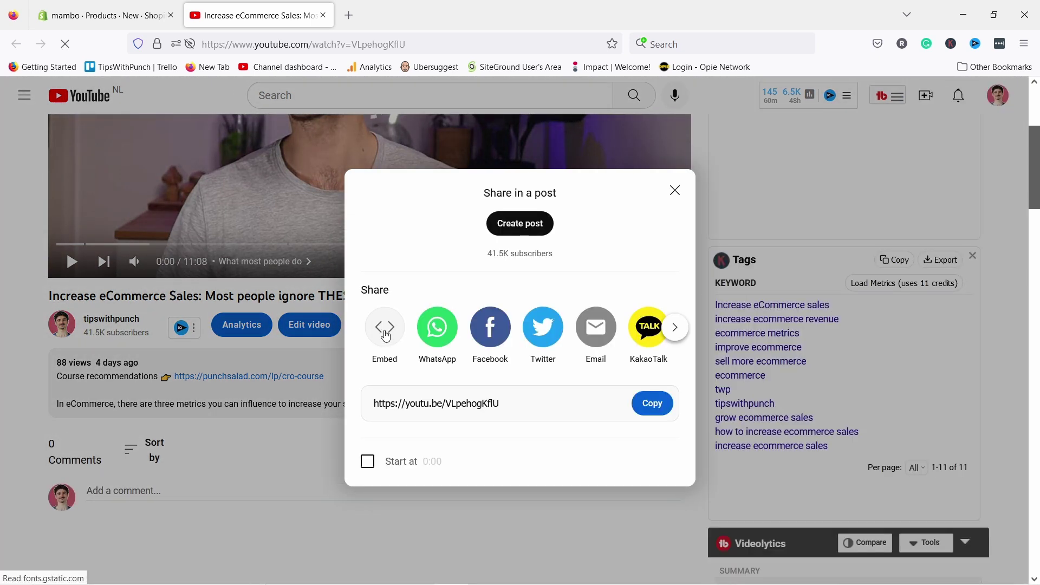
click(385, 332)
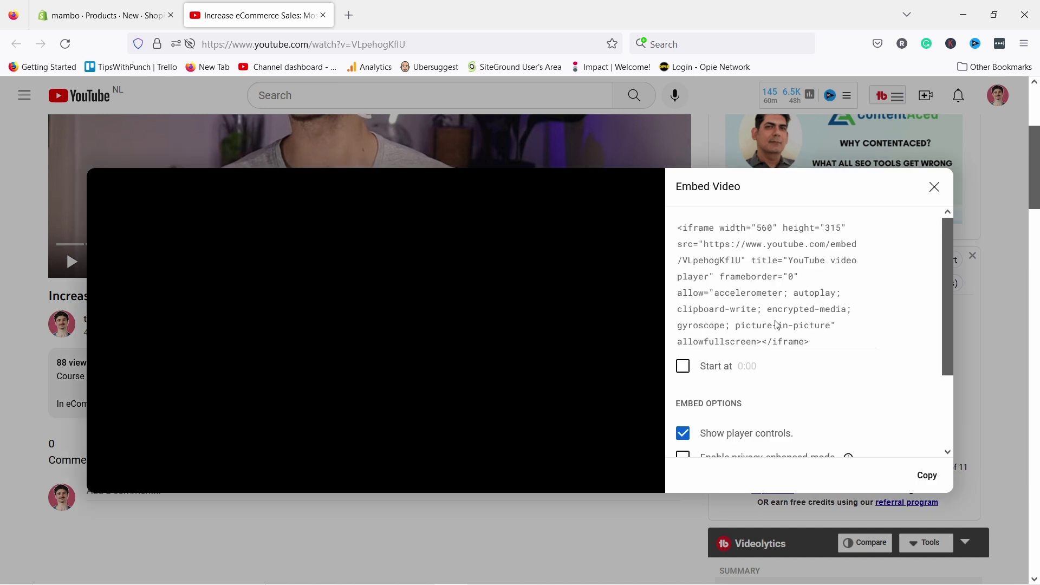
scroll(746, 347, down, 2)
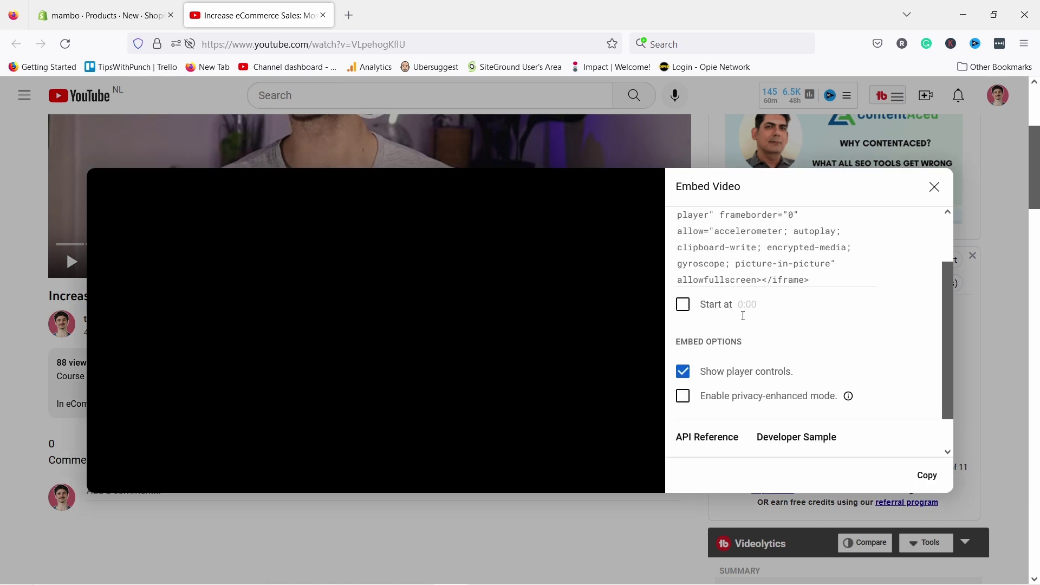
click(927, 476)
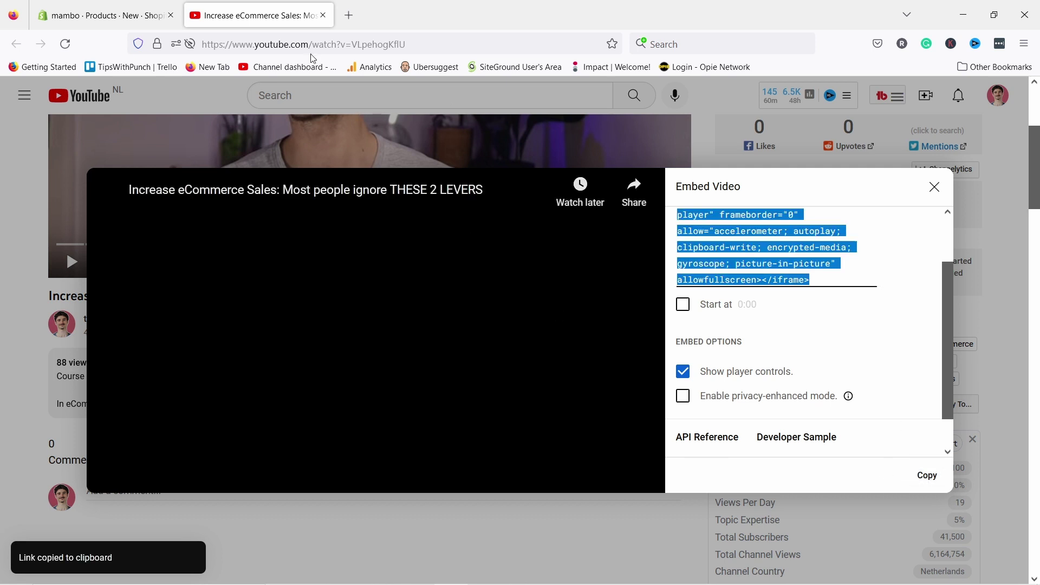
click(106, 21)
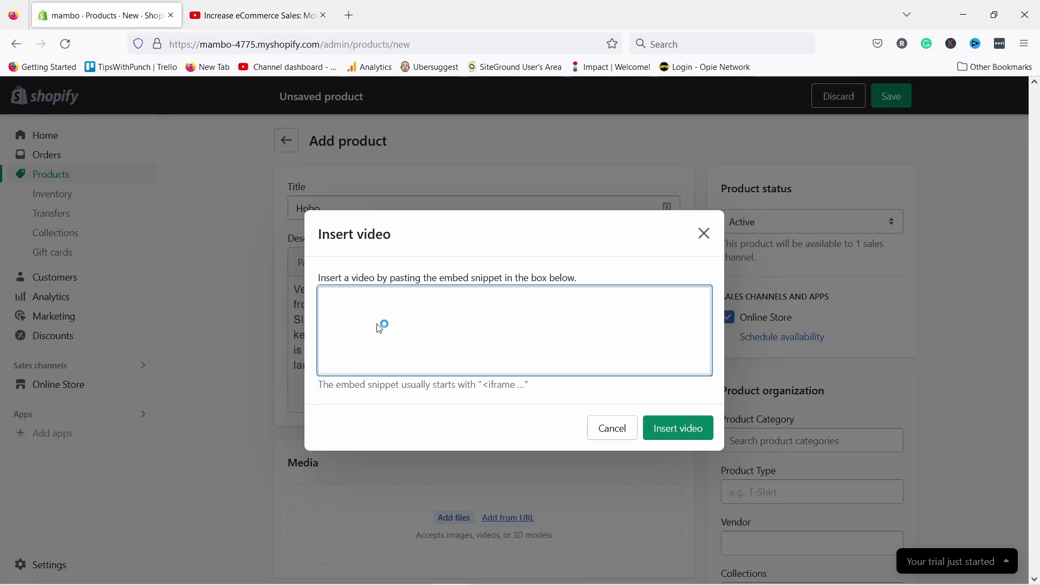
- Embed the copied YouTube snippet in the description, then start adding image files under Media
key(ctrl+v)
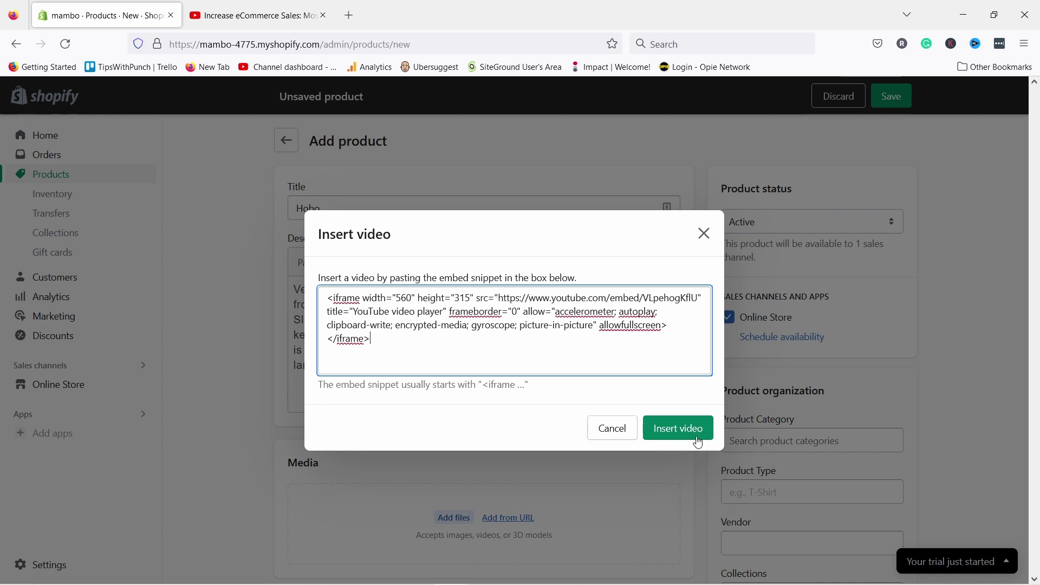
click(677, 429)
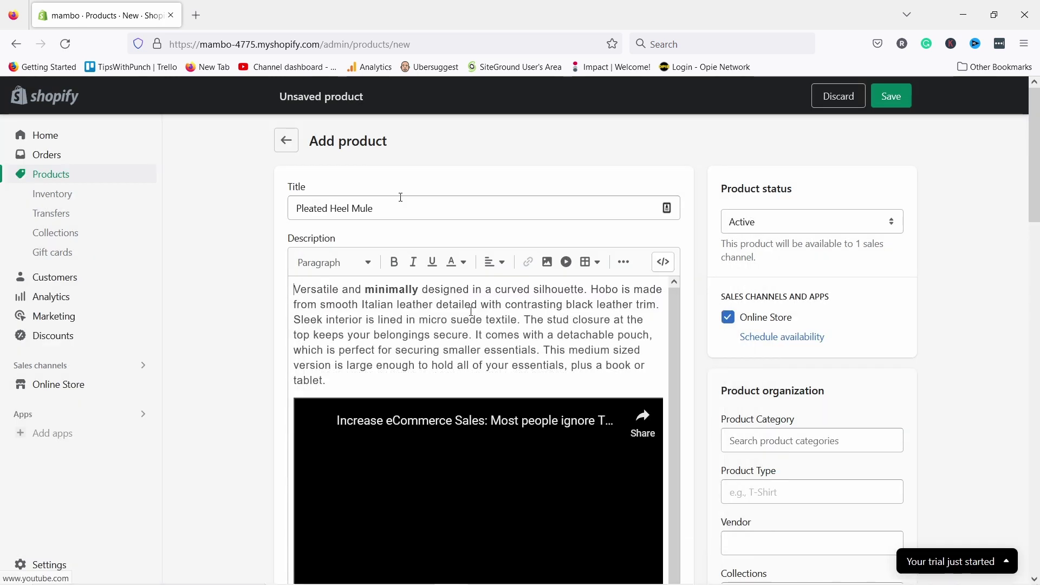
scroll(464, 408, down, 4)
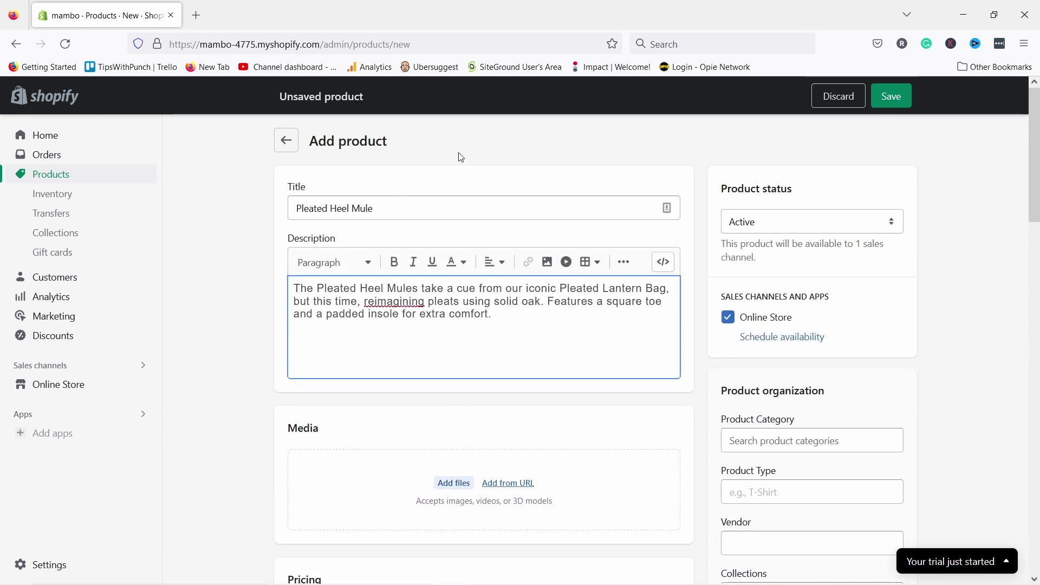
scroll(471, 189, down, 4)
click(448, 271)
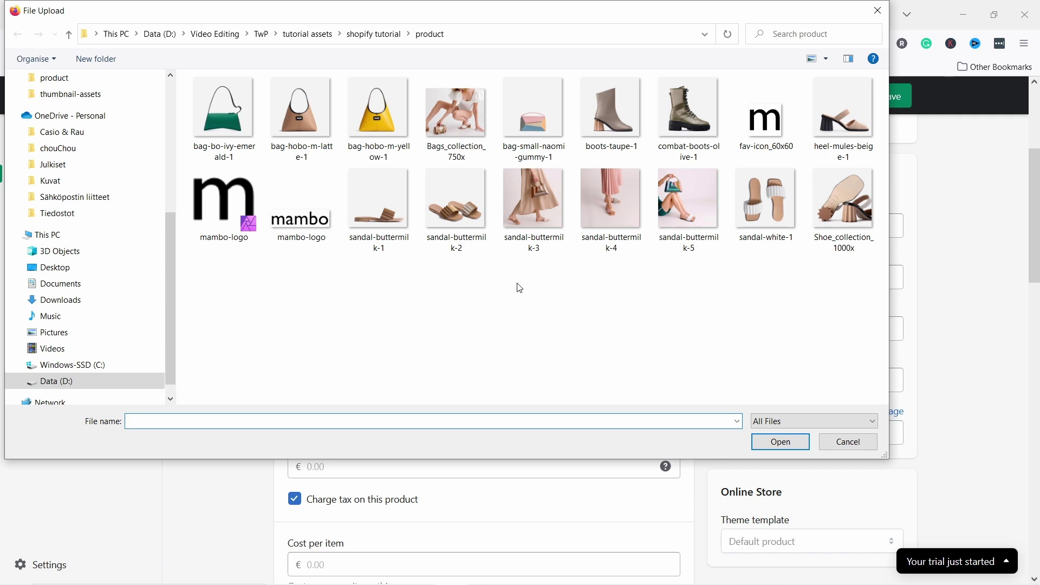
- Upload photos sandal-buttermilk-1 through sandal-buttermilk-5 as product media
click(373, 207)
ctrl+click(457, 218)
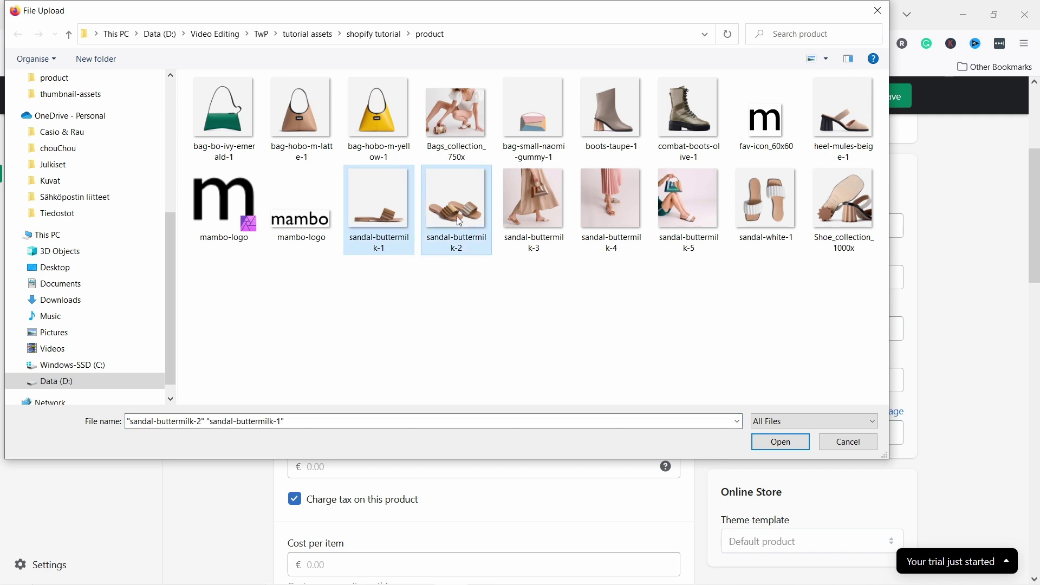
ctrl+click(534, 206)
ctrl+click(610, 208)
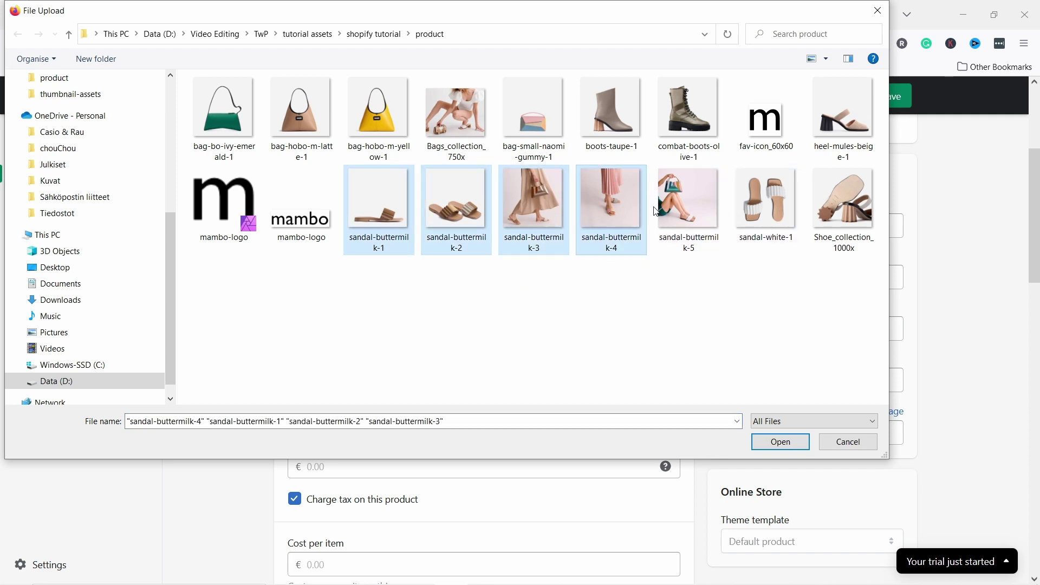
ctrl+click(678, 212)
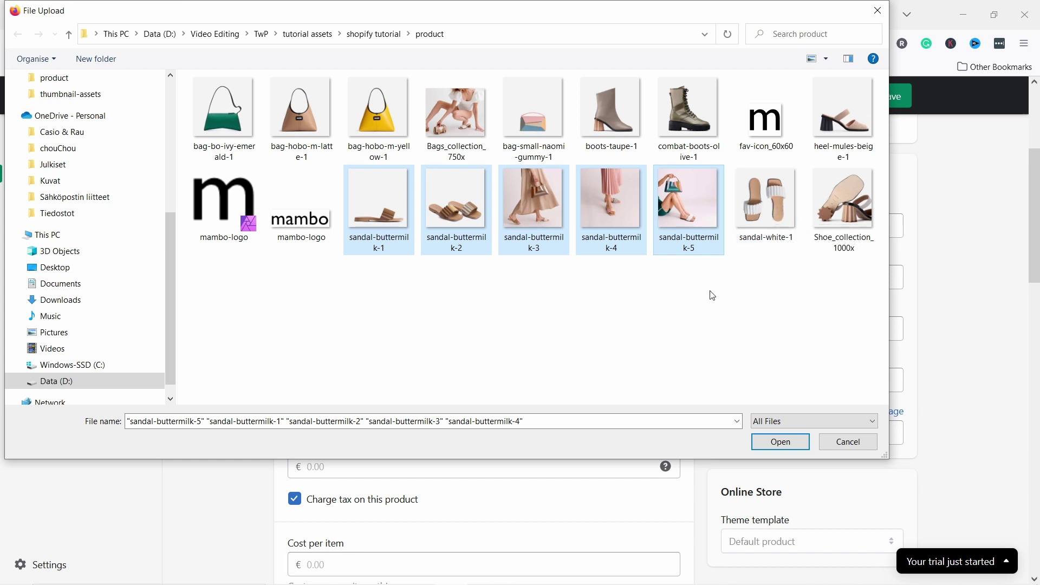
click(781, 443)
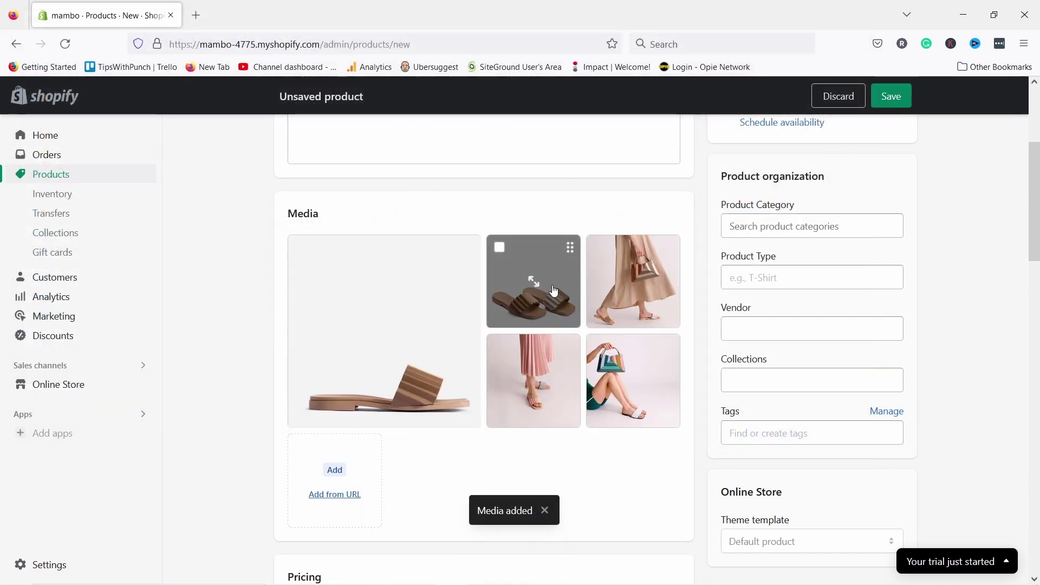
- Keep the single-sandal photo as the main image after trying the two-sandal shot
drag(536, 279, 371, 301)
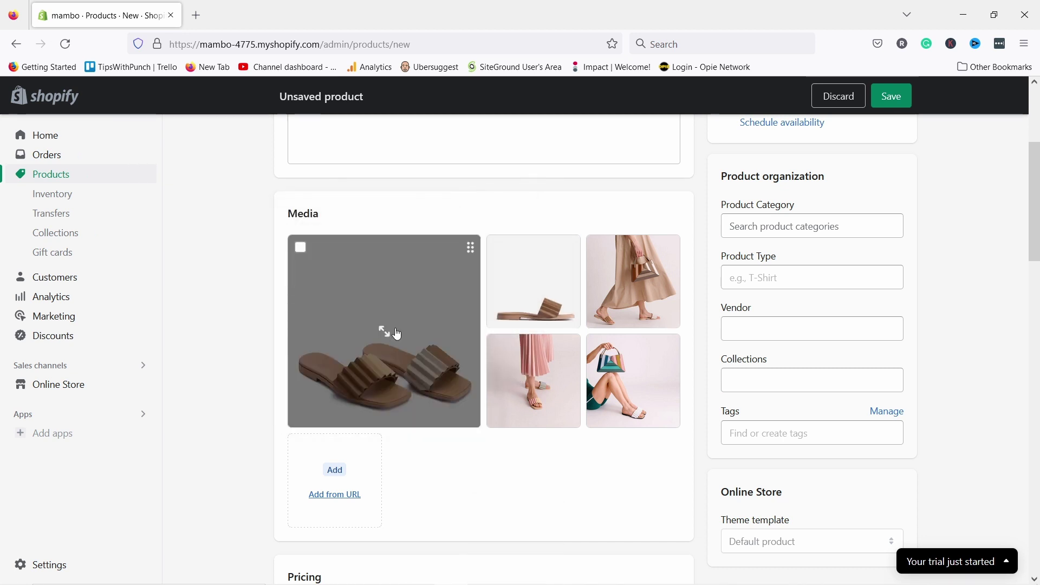
drag(521, 280, 383, 279)
scroll(455, 181, down, 3)
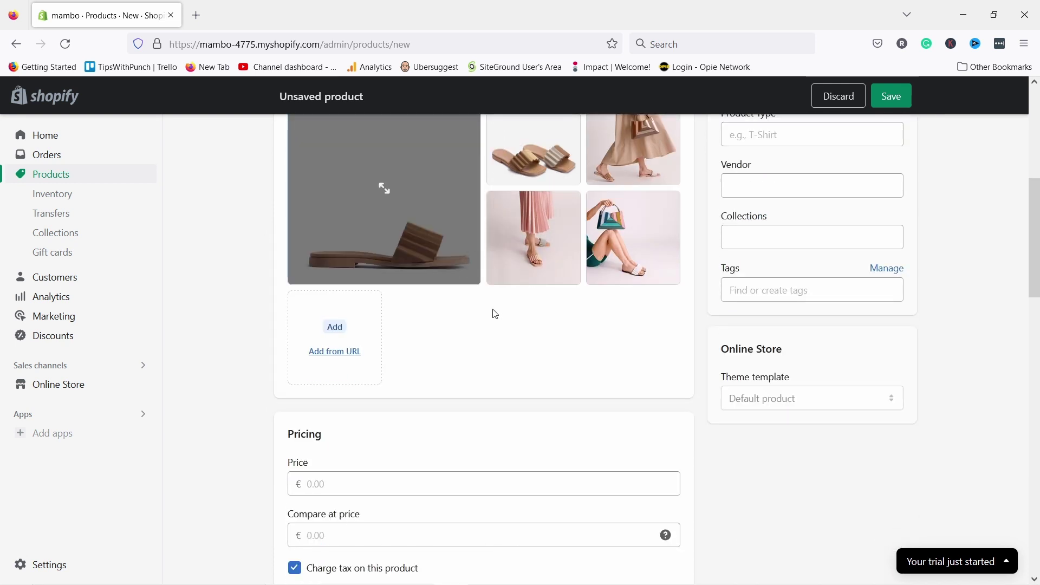
scroll(476, 309, down, 4)
- Set the product price to €495.00, leaving the compare-at price empty
click(338, 267)
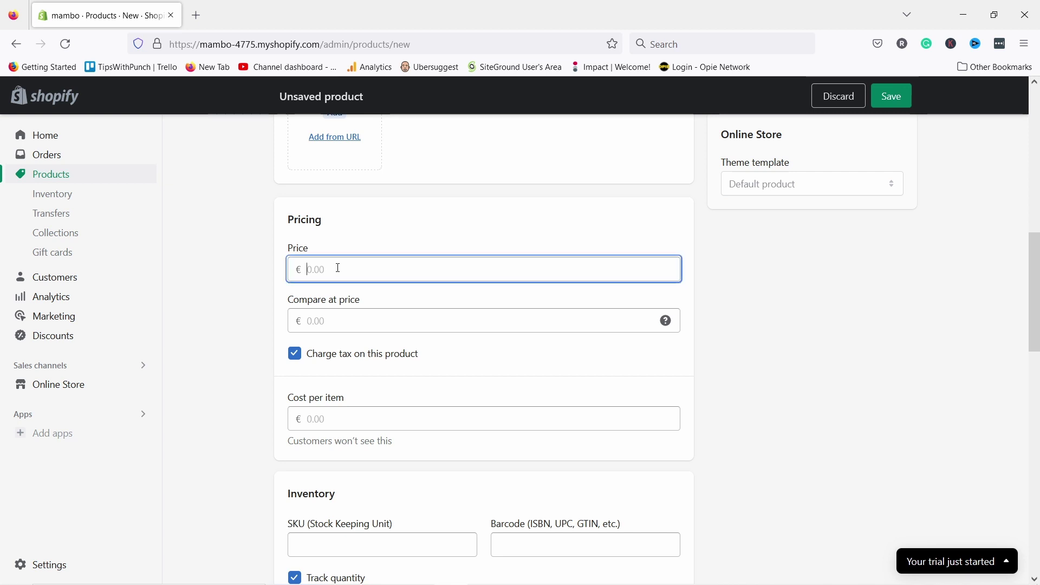
click(324, 243)
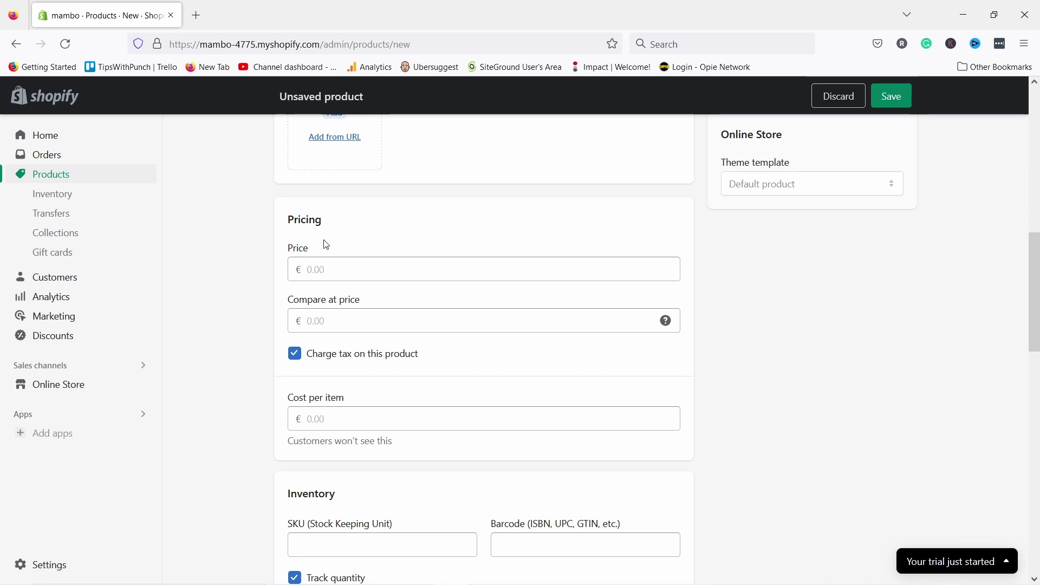
click(321, 270)
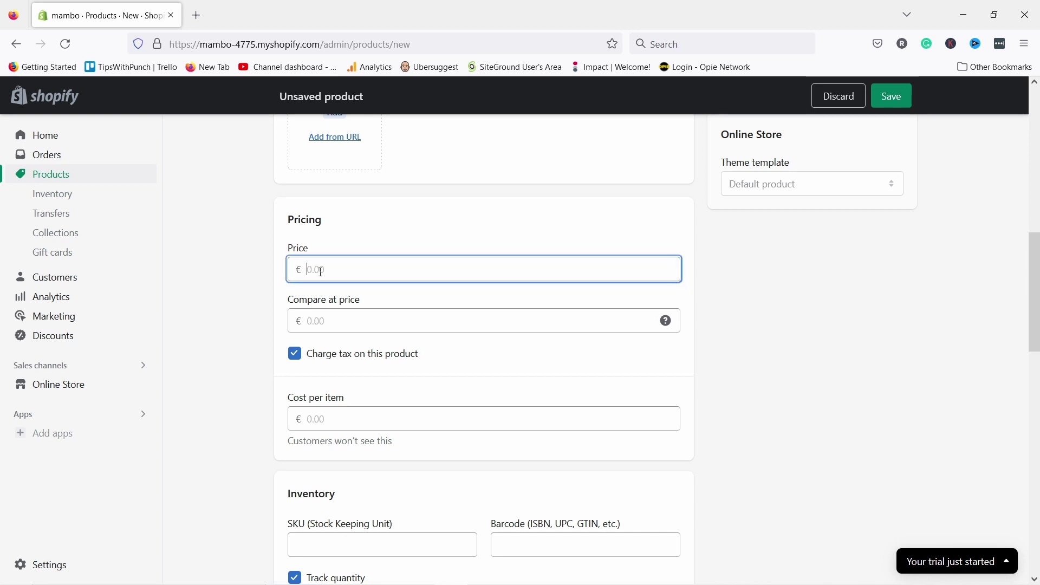
text(495)
click(288, 312)
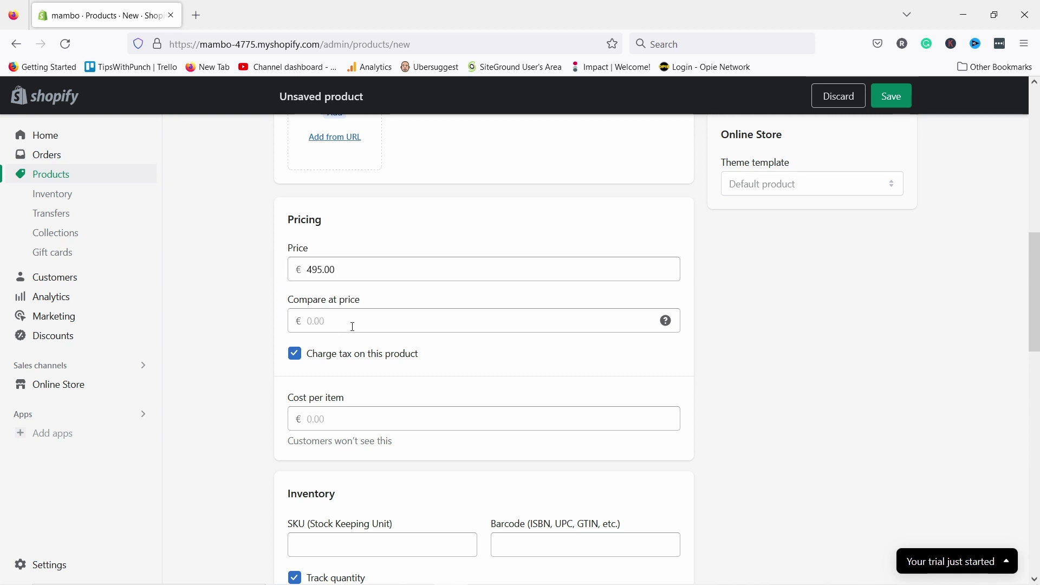
click(355, 325)
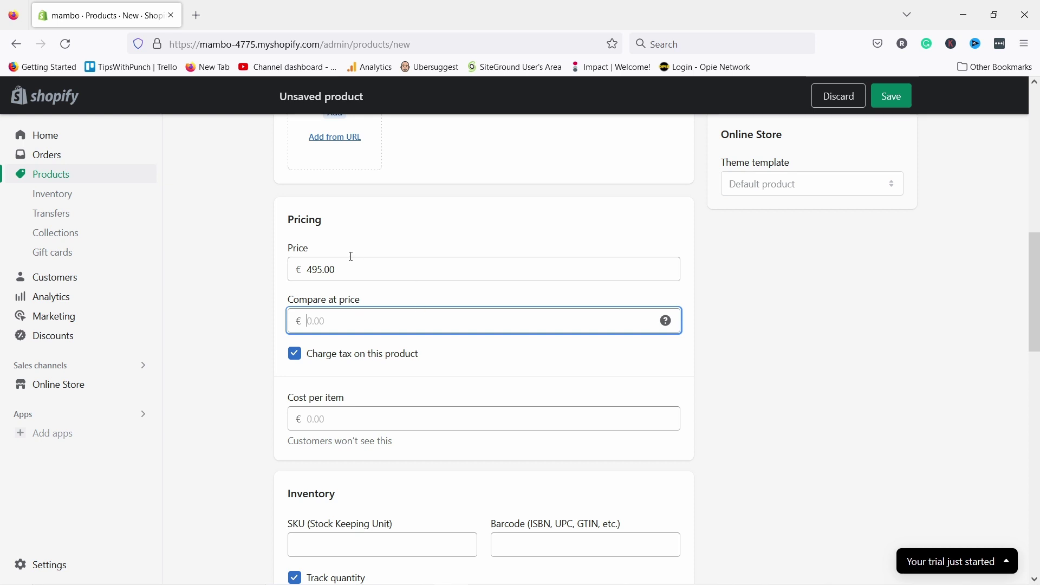
click(263, 285)
- Enter €49.00 as the cost per item
scroll(269, 275, down, 3)
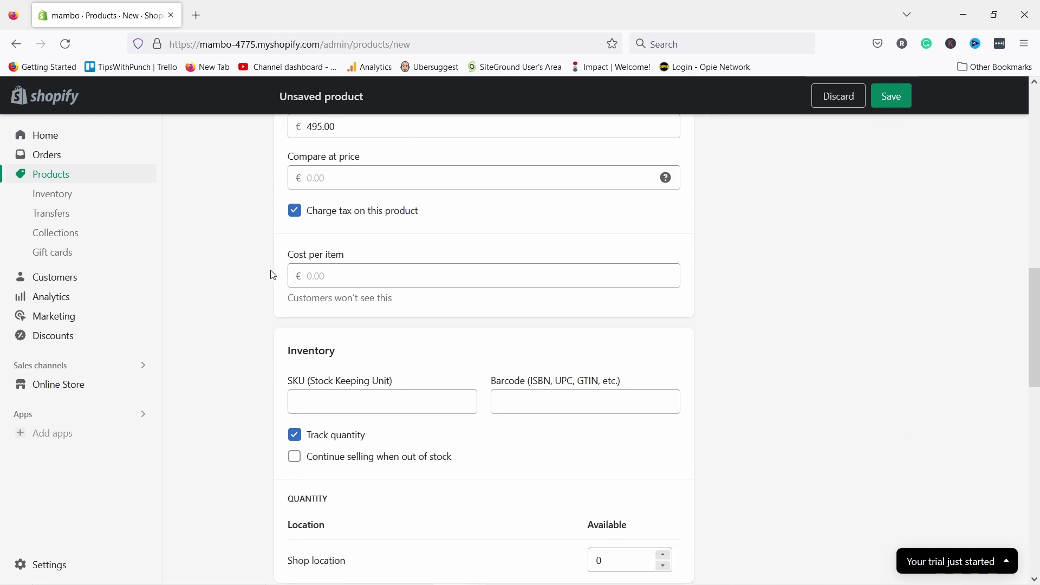
click(354, 282)
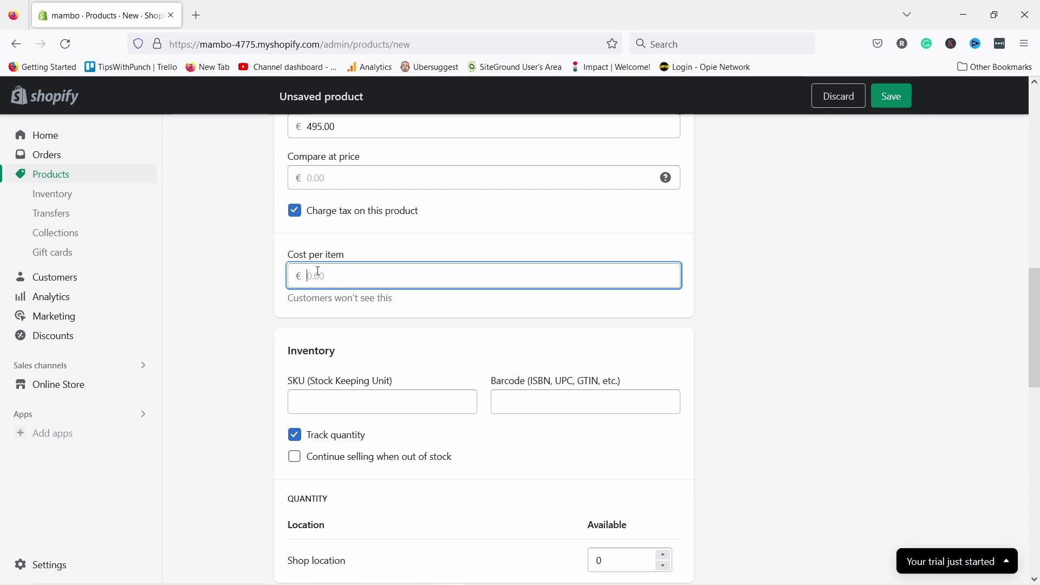
text(49)
click(236, 293)
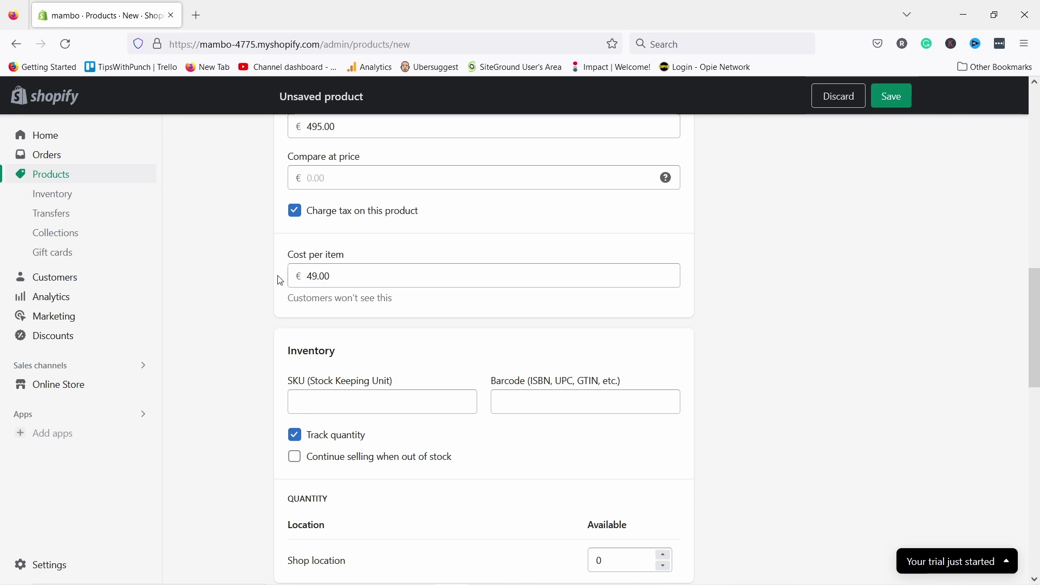
scroll(362, 221, down, 3)
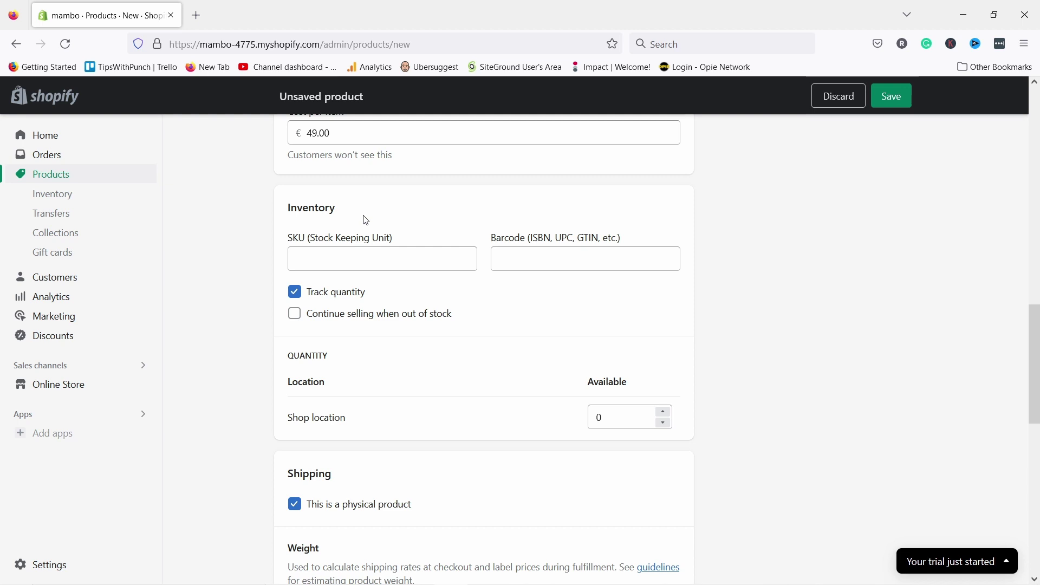
- Enter SKU 10111 for the product, leaving the barcode empty
click(353, 256)
text(10111)
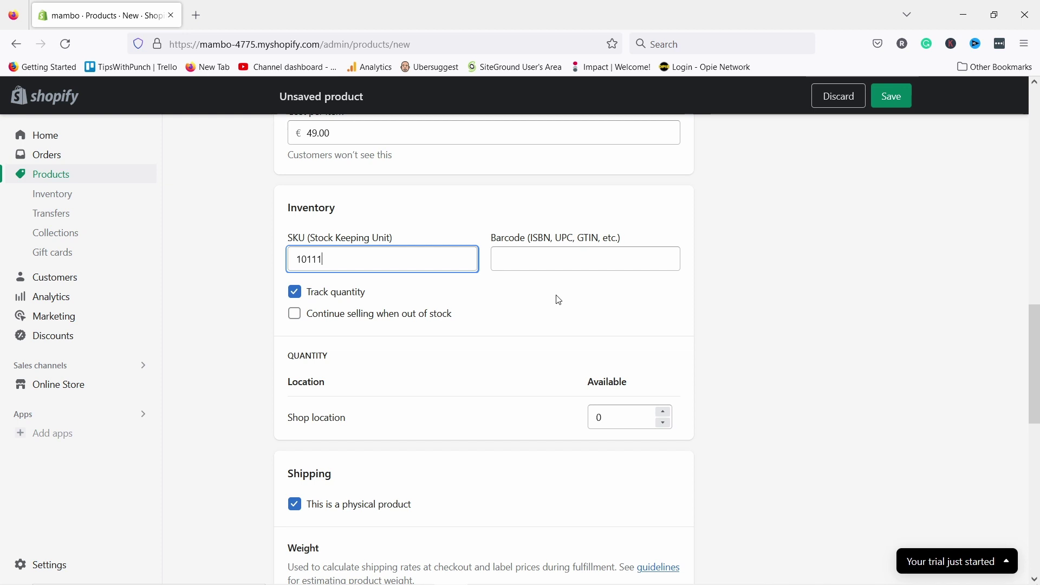
click(623, 258)
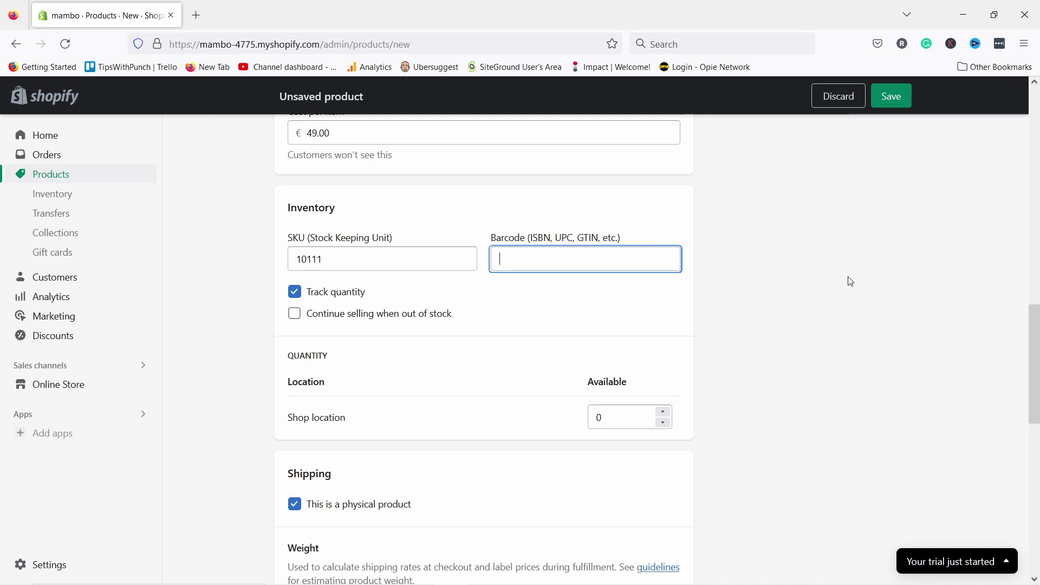
- Change the available quantity at Shop location from 0 to 30
scroll(749, 218, down, 3)
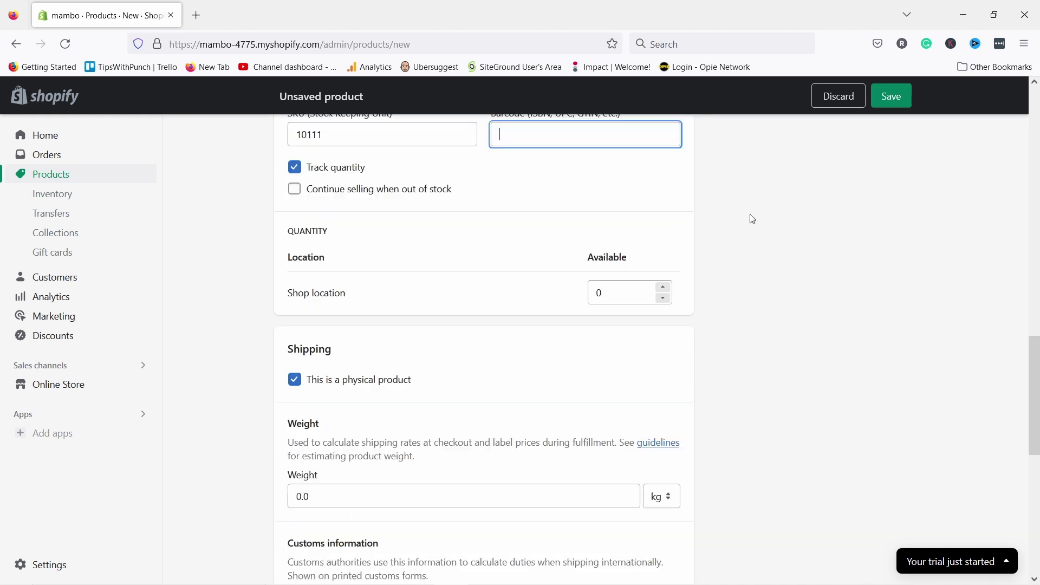
click(599, 274)
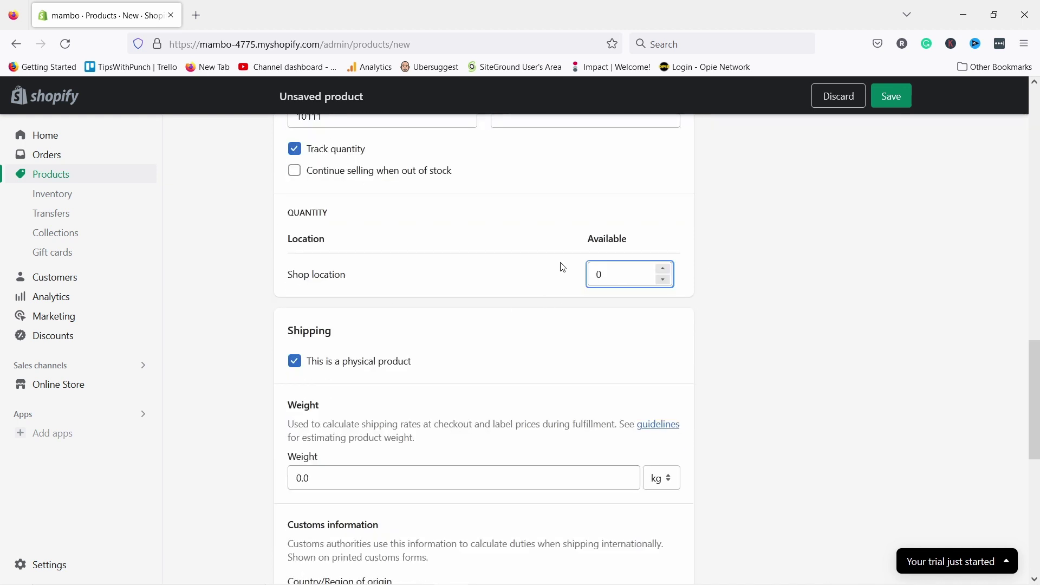
key(Delete)
text(30)
click(794, 264)
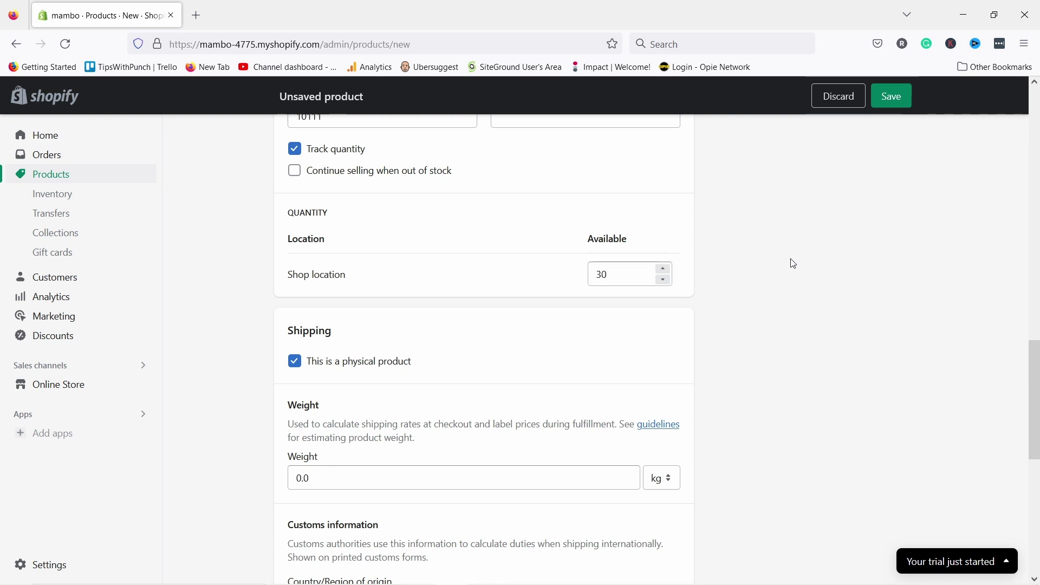
scroll(487, 218, down, 3)
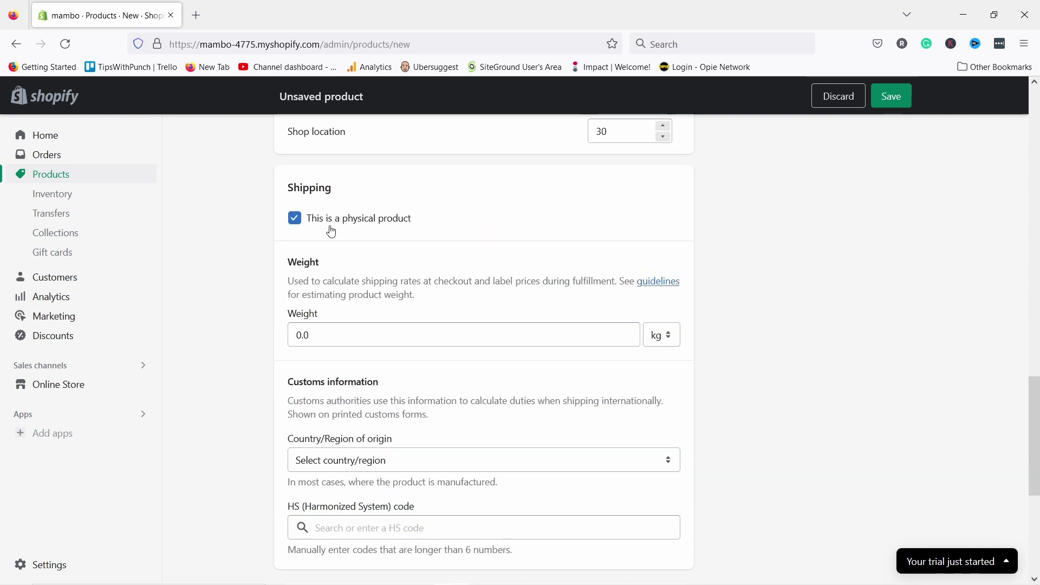
- Keep it a physical product and set its weight to 0.4 kg
click(296, 221)
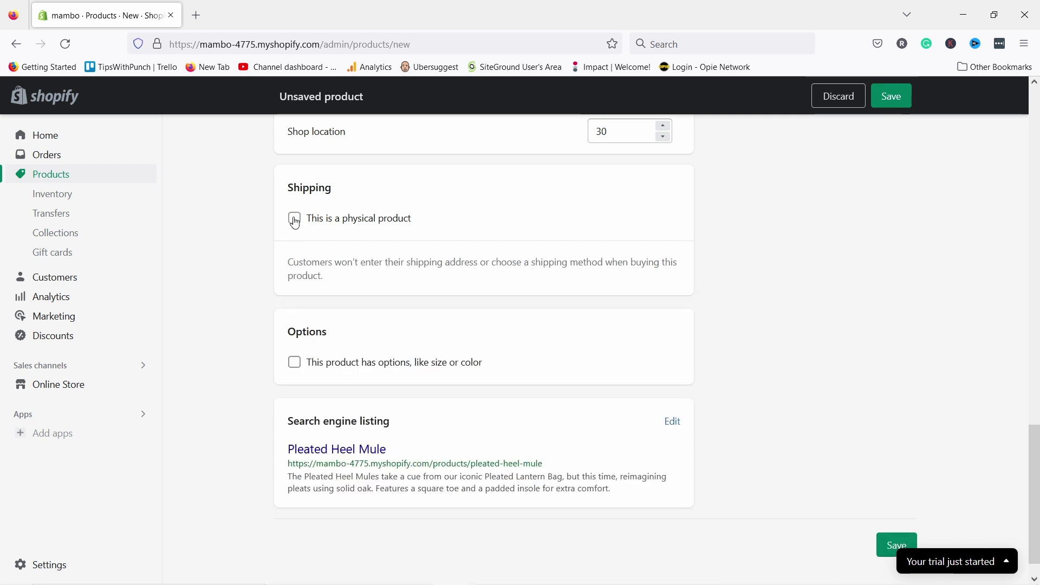
click(295, 221)
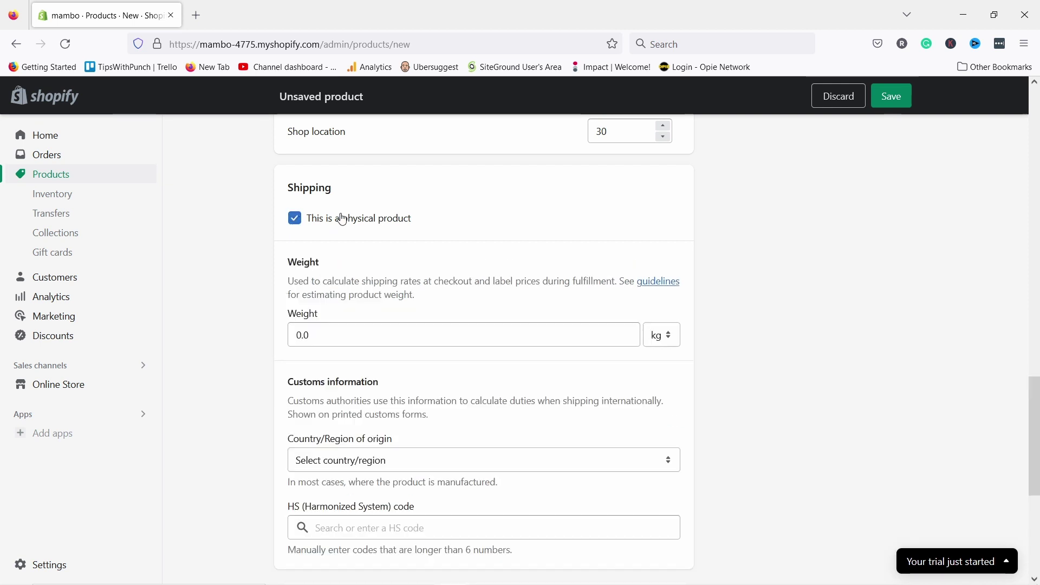
scroll(345, 240, down, 1)
click(333, 268)
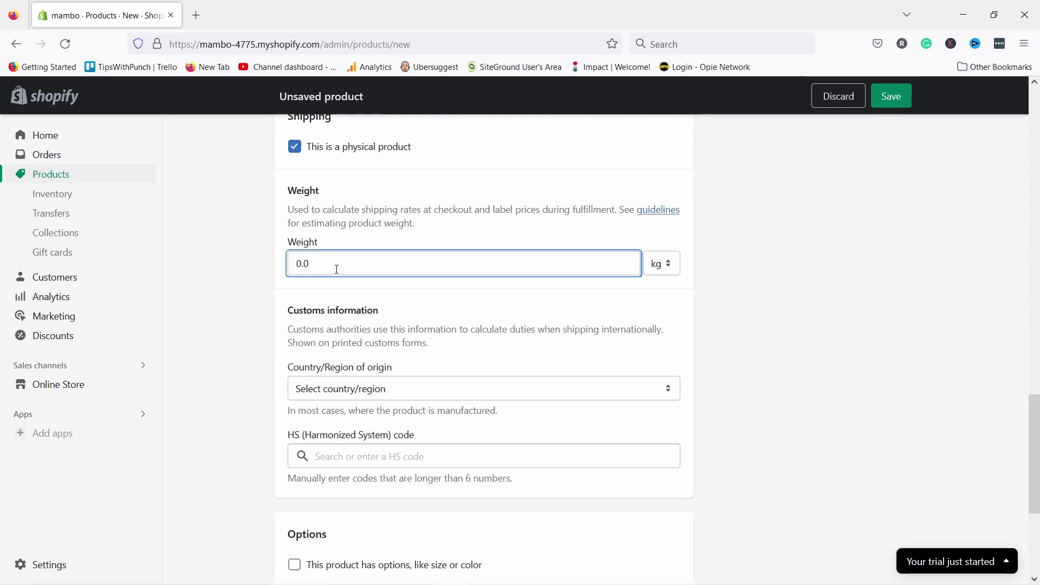
drag(332, 268, 257, 256)
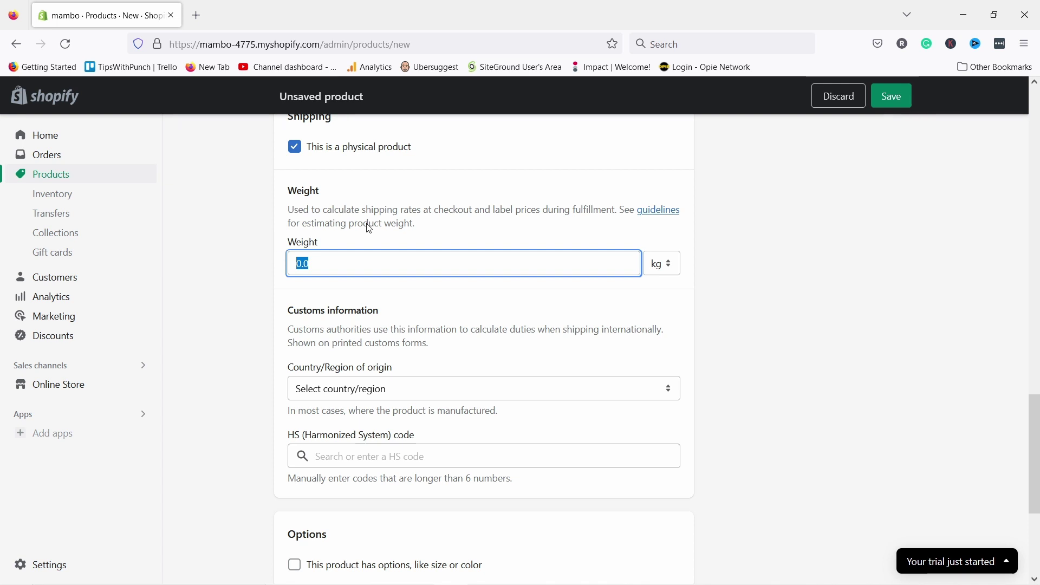
key(BackSpace)
text(0)
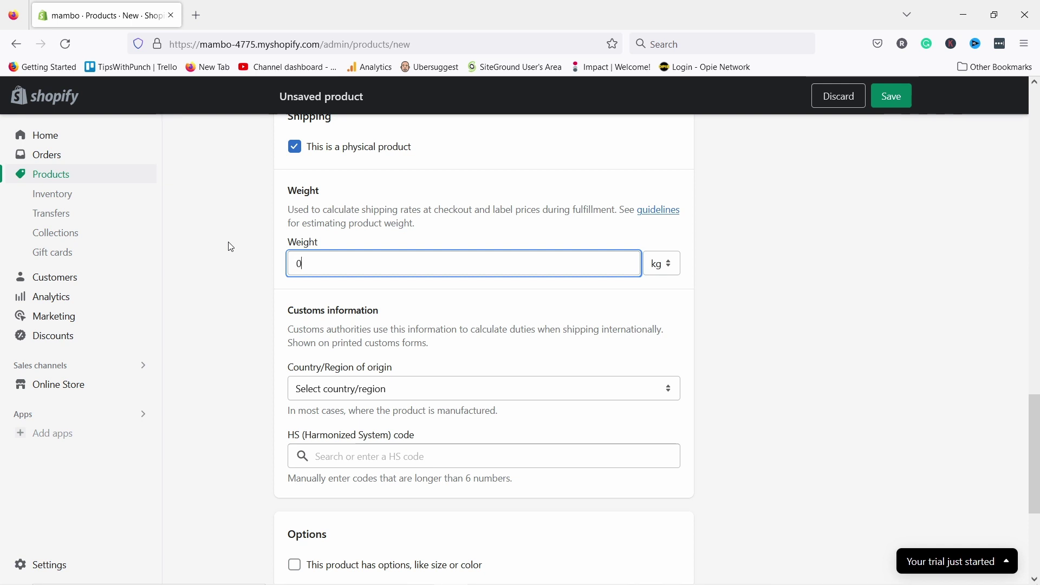
text(.4)
click(267, 272)
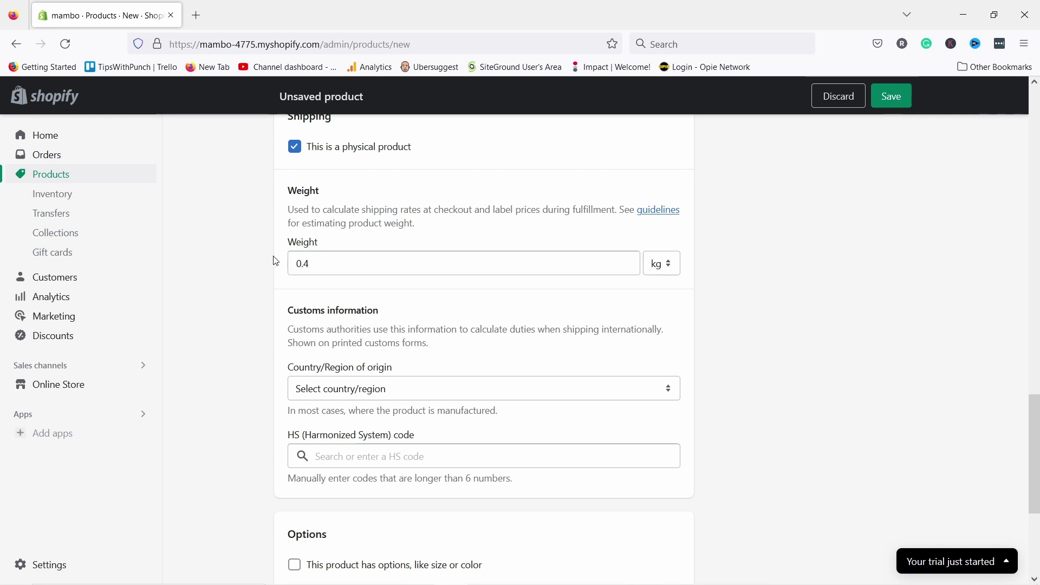
- Choose Aruba as the country/region of origin, leaving the HS code empty
scroll(417, 293, up, 2)
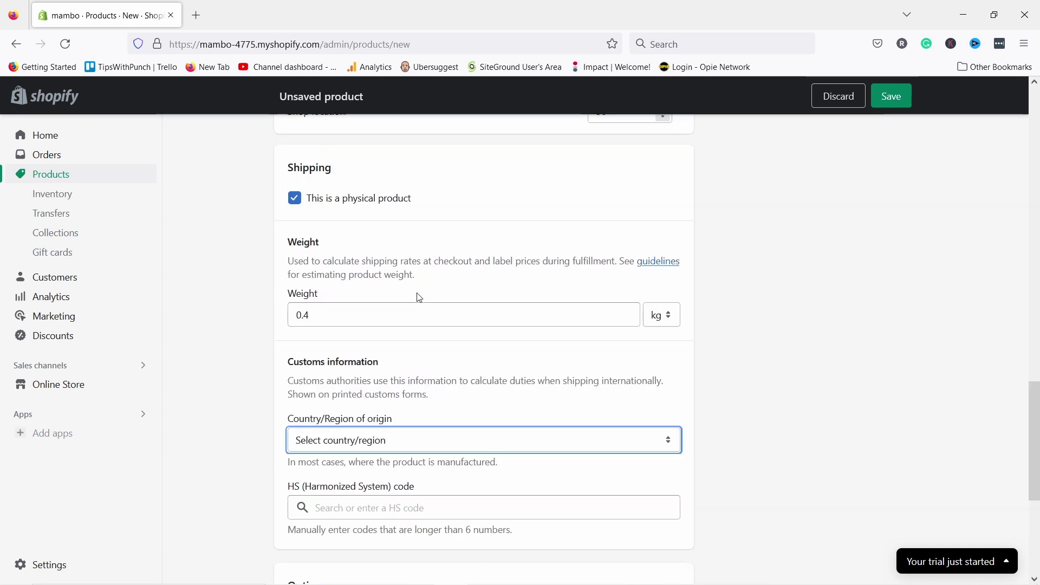
scroll(419, 297, down, 1)
click(350, 372)
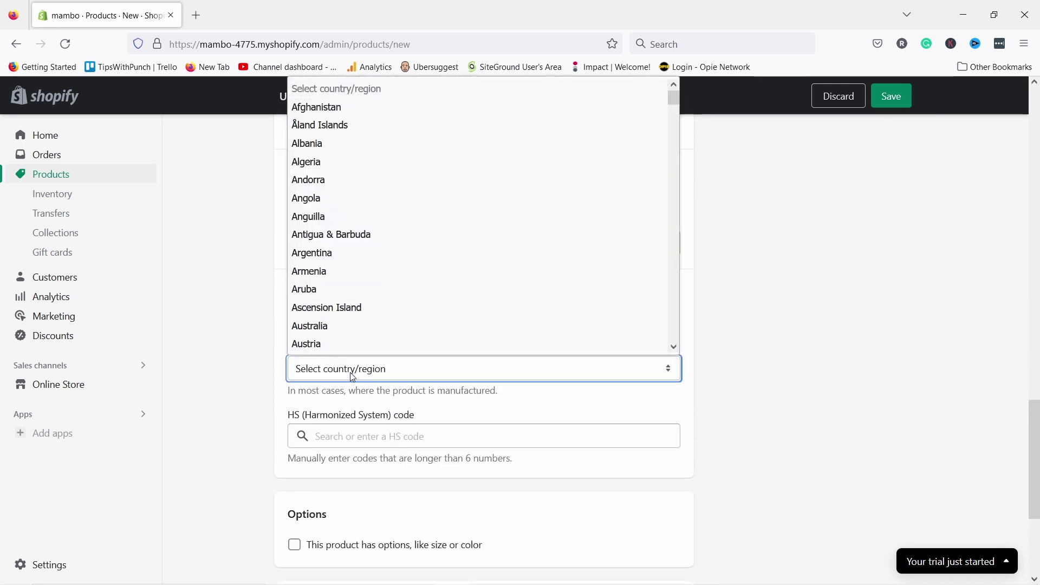
click(369, 289)
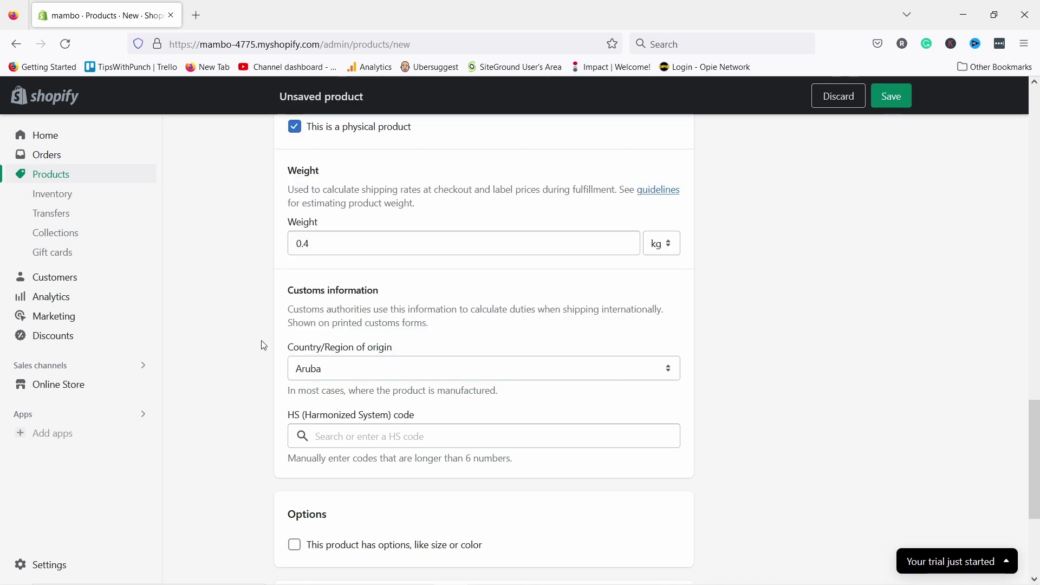
scroll(472, 338, down, 1)
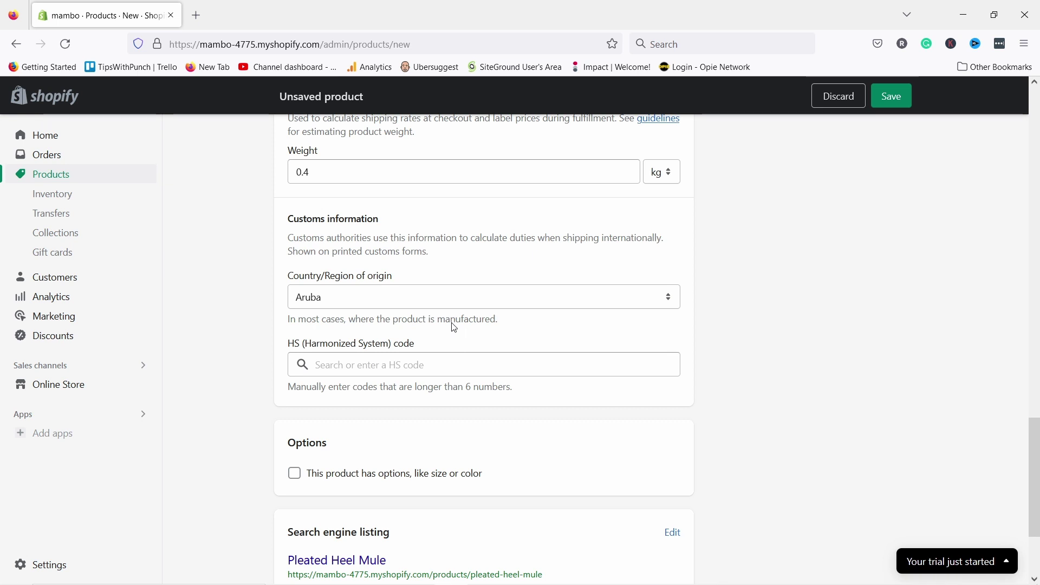
scroll(286, 268, down, 2)
scroll(325, 298, down, 2)
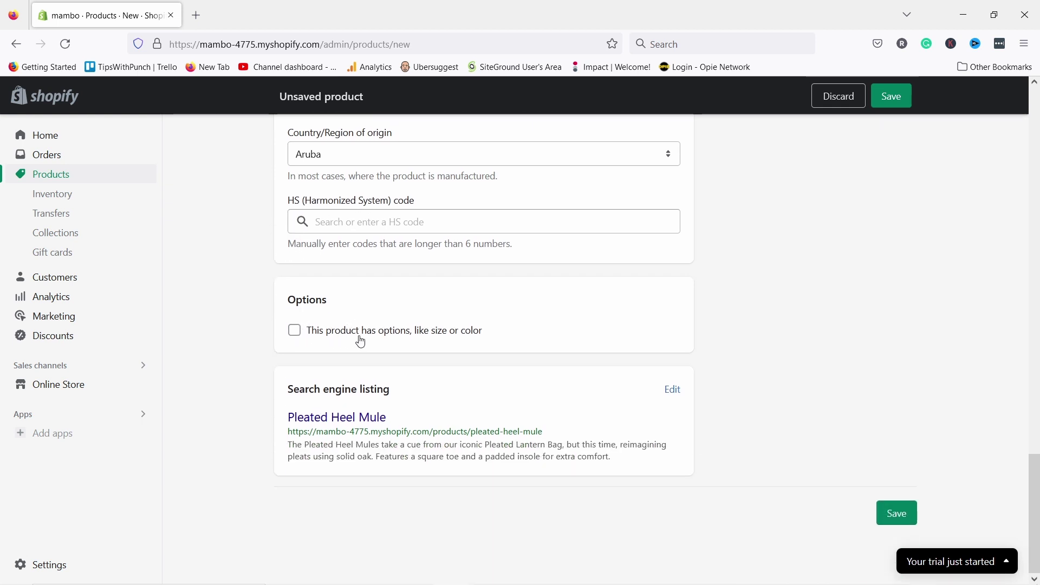
- Add a Color option with the values Buttermilk and White
click(297, 335)
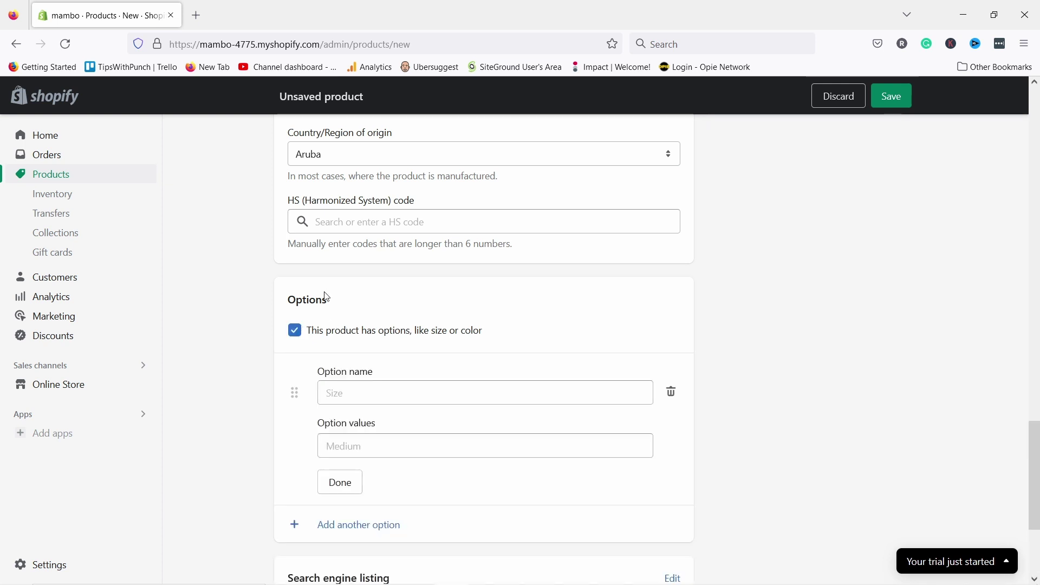
click(372, 386)
click(358, 459)
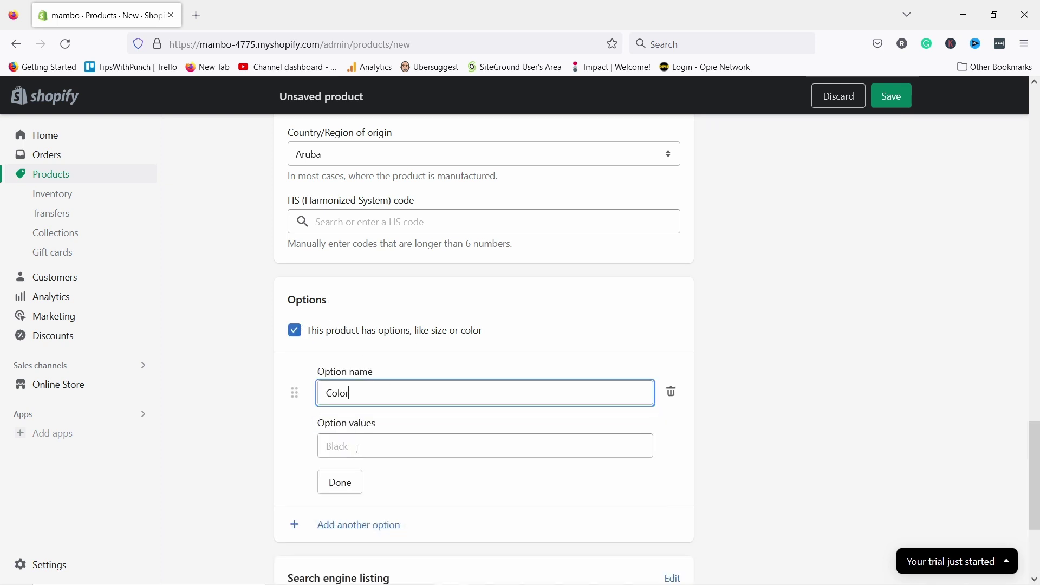
click(351, 440)
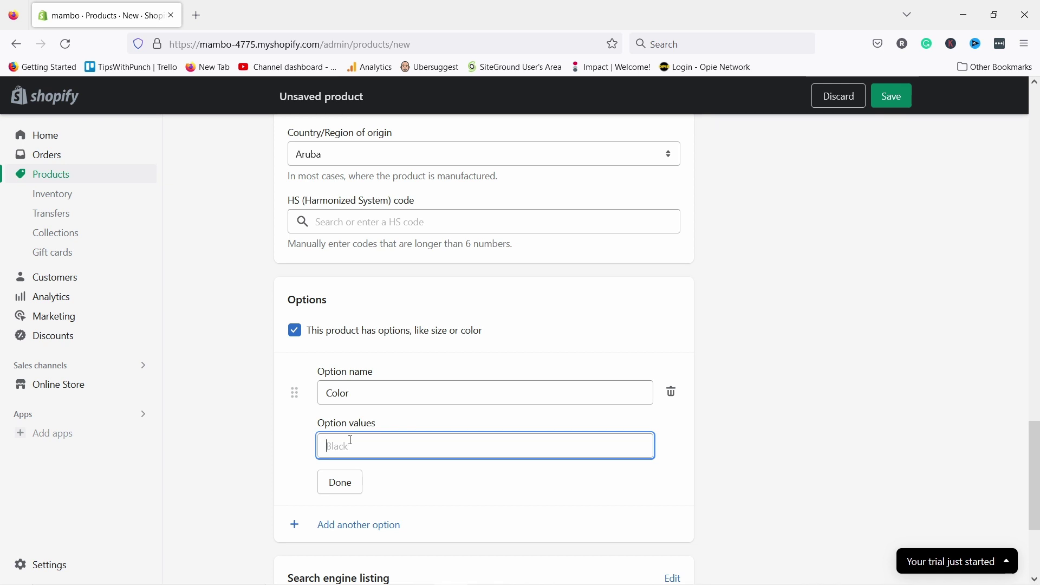
text(But)
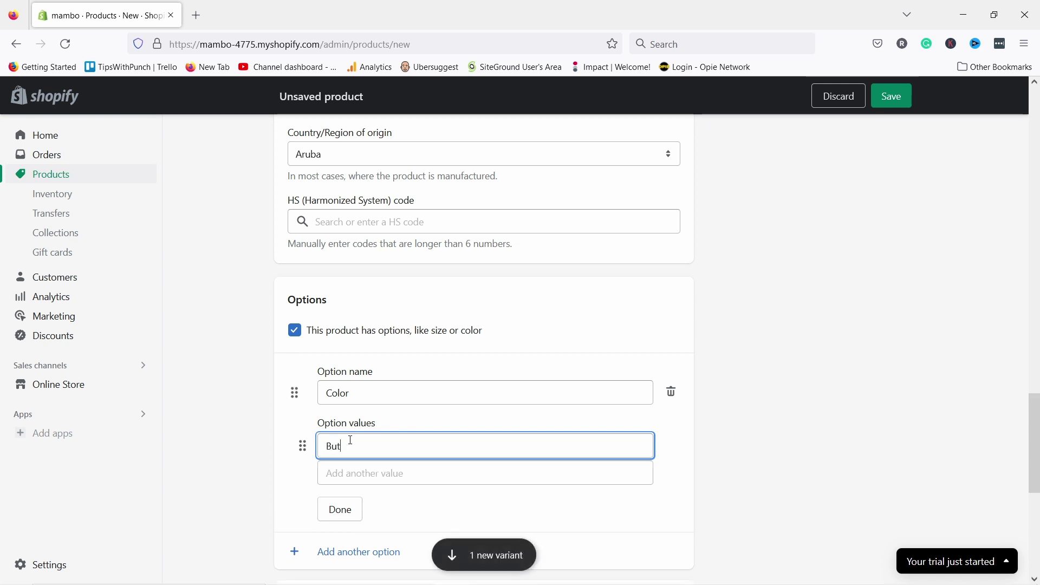
text(termilk)
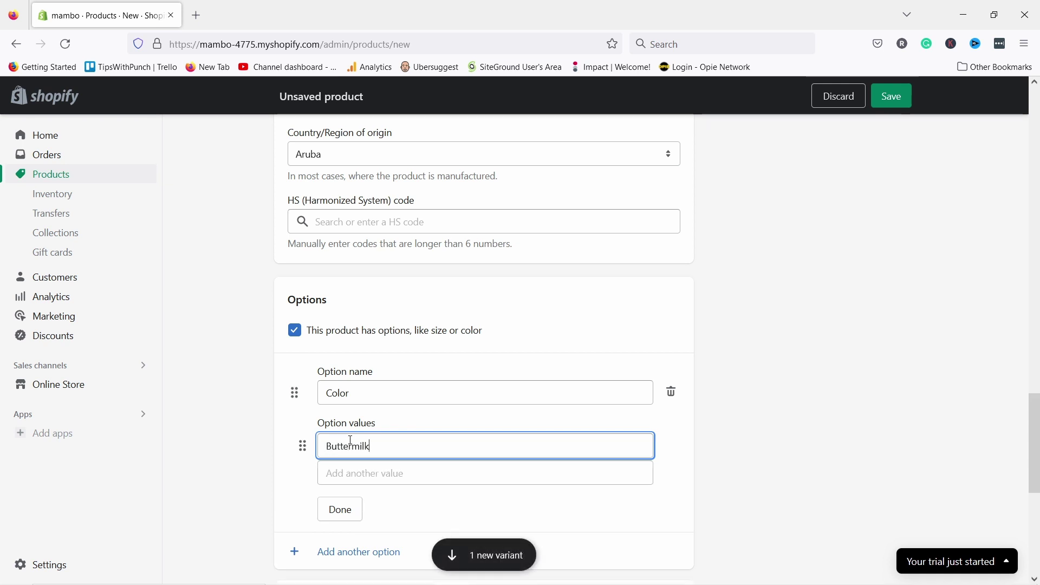
click(373, 474)
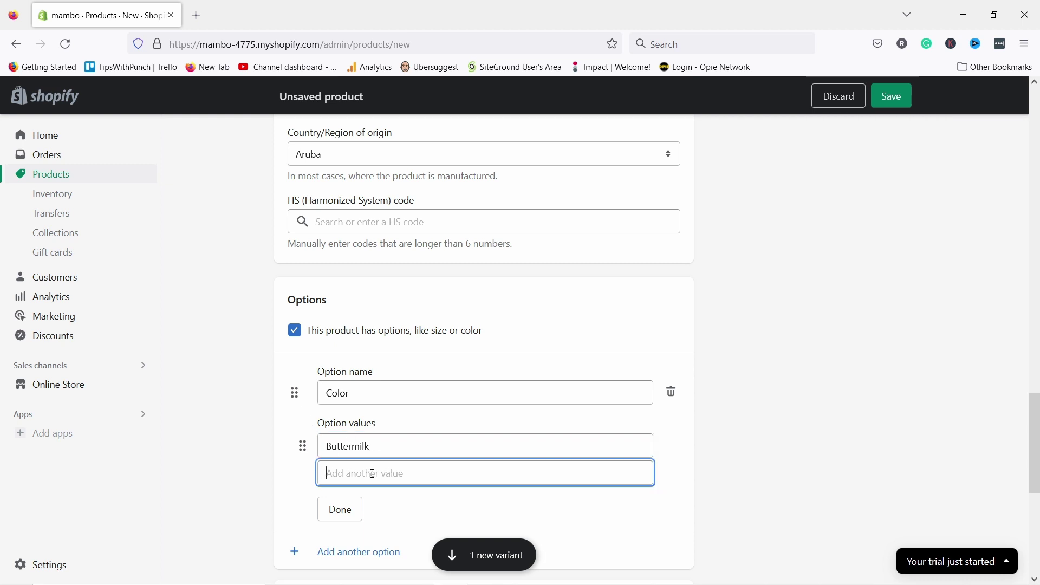
text(White)
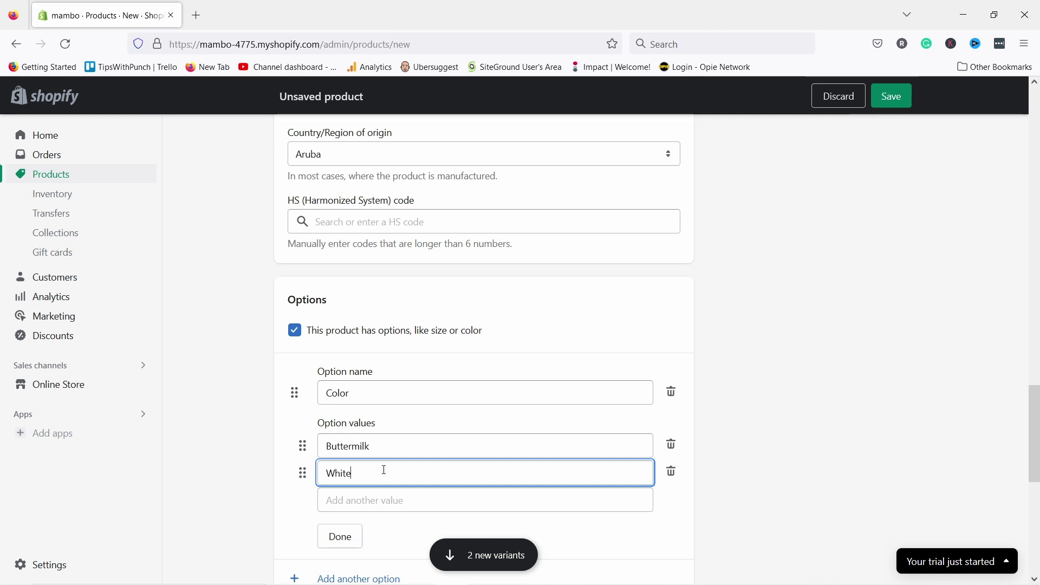
scroll(406, 534, down, 5)
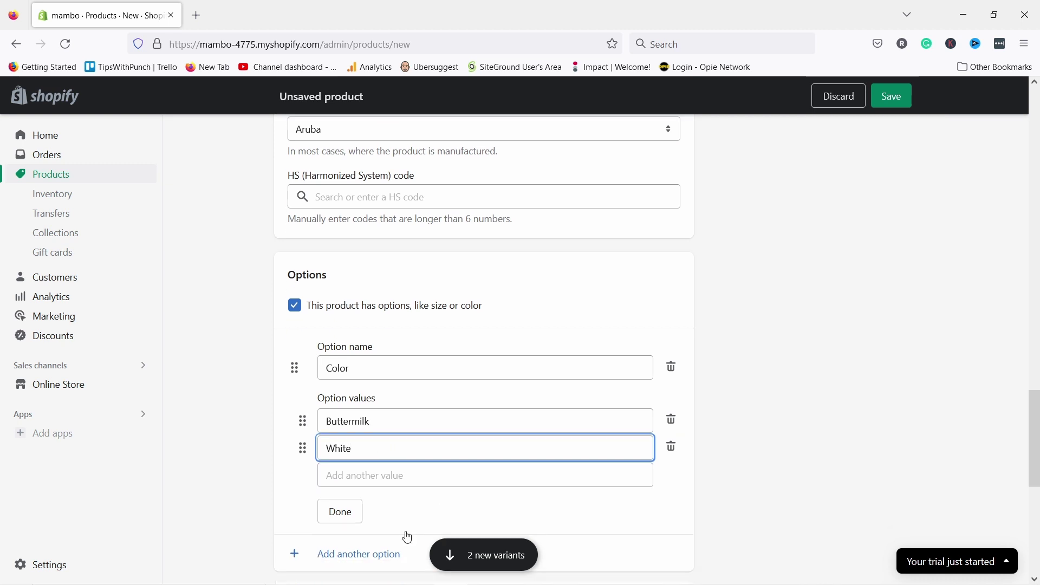
click(341, 400)
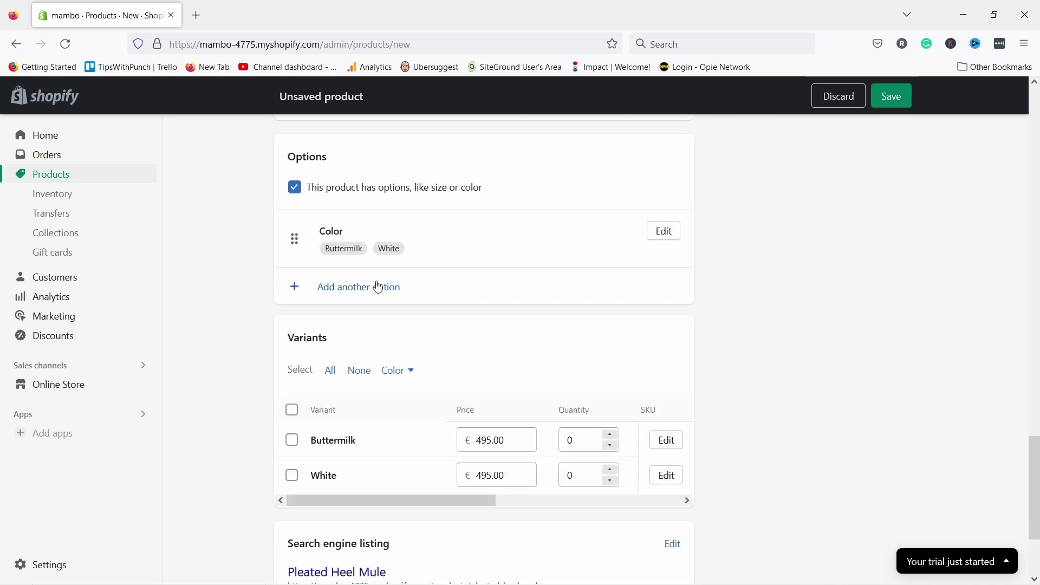
- Add a second option named Size with values 36, 37 and 38
click(342, 293)
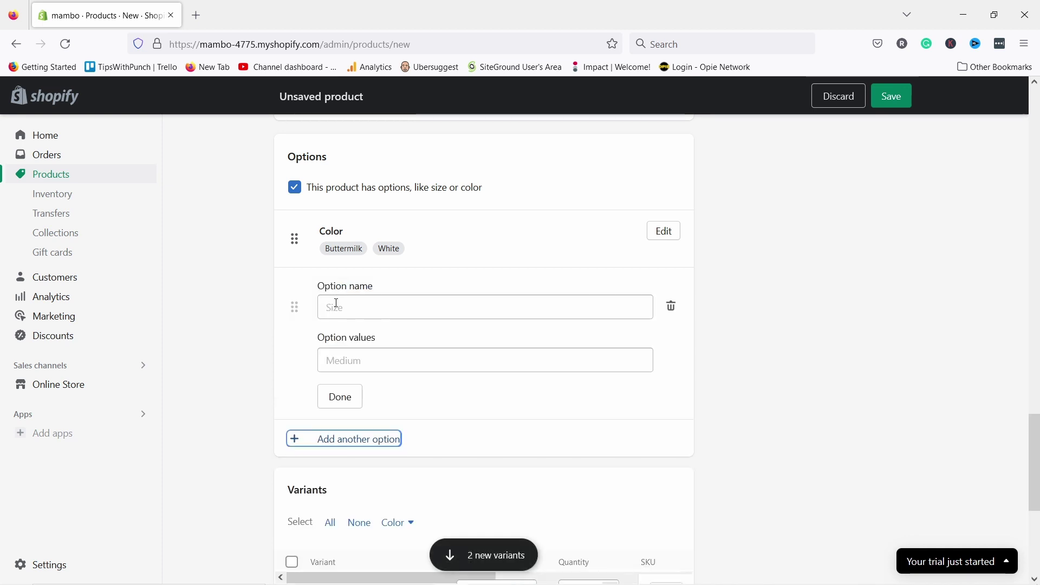
click(337, 306)
click(354, 340)
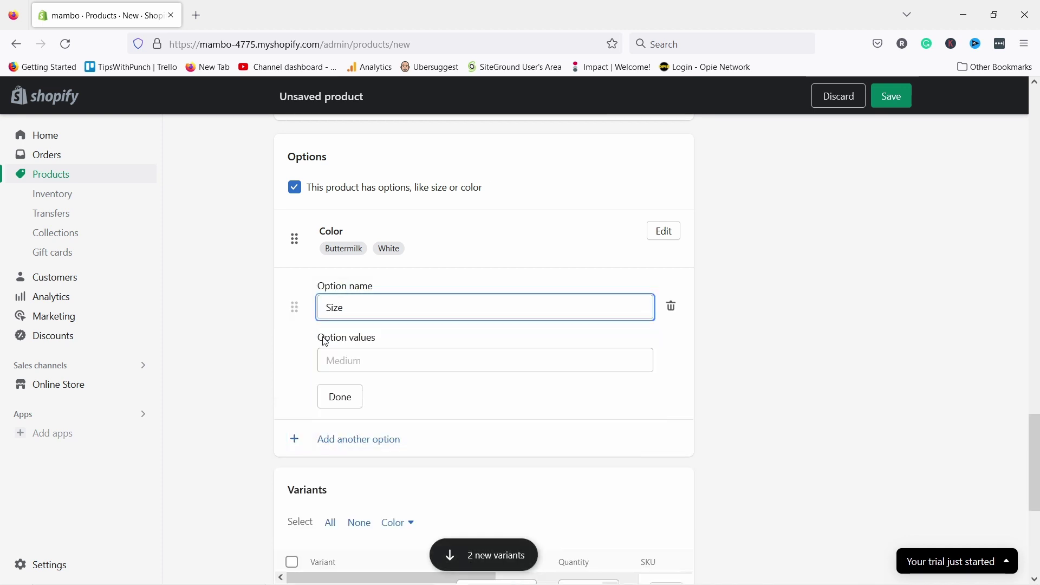
click(357, 360)
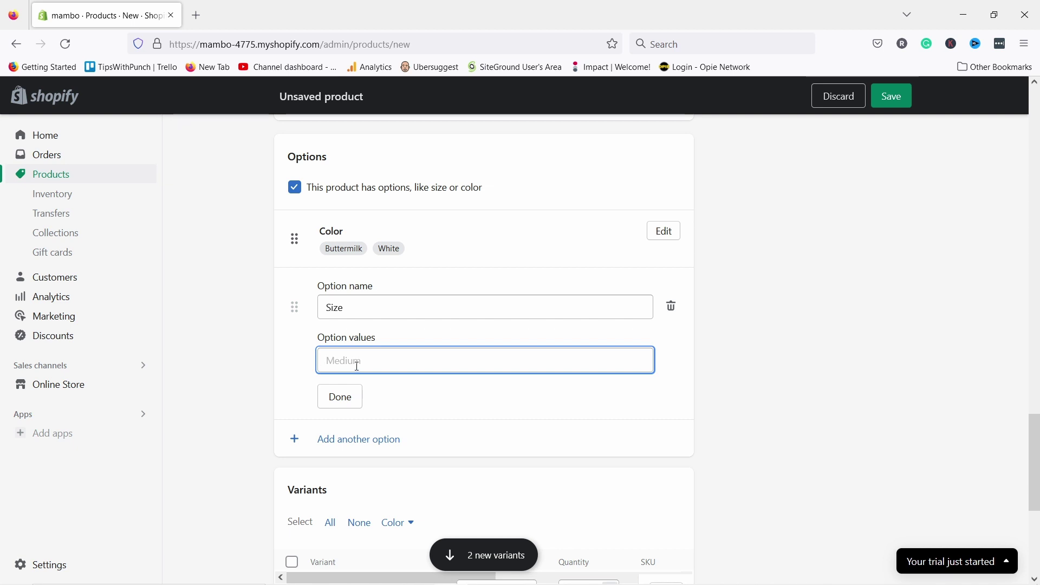
text(36)
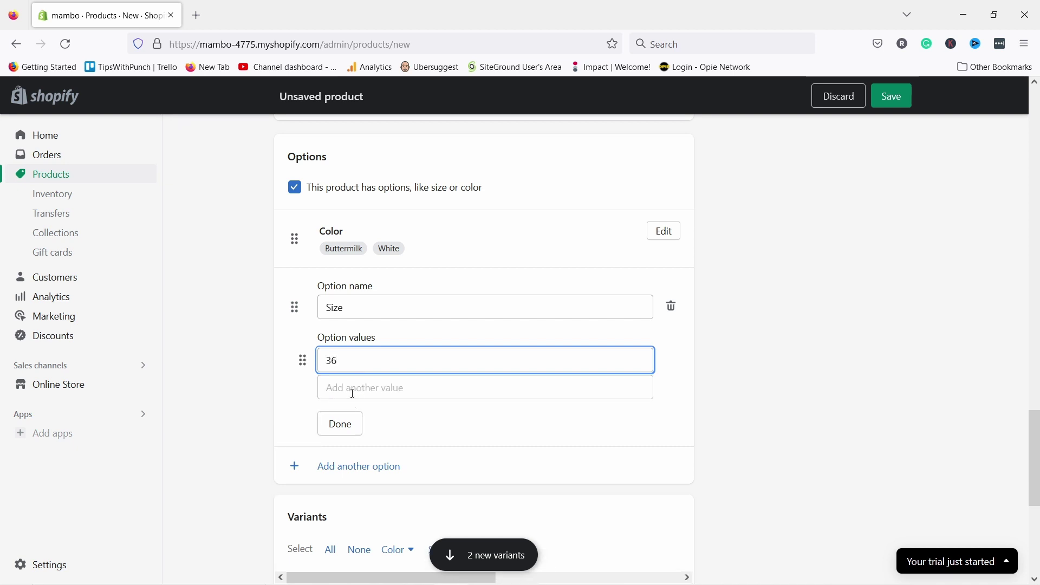
click(351, 392)
text(37)
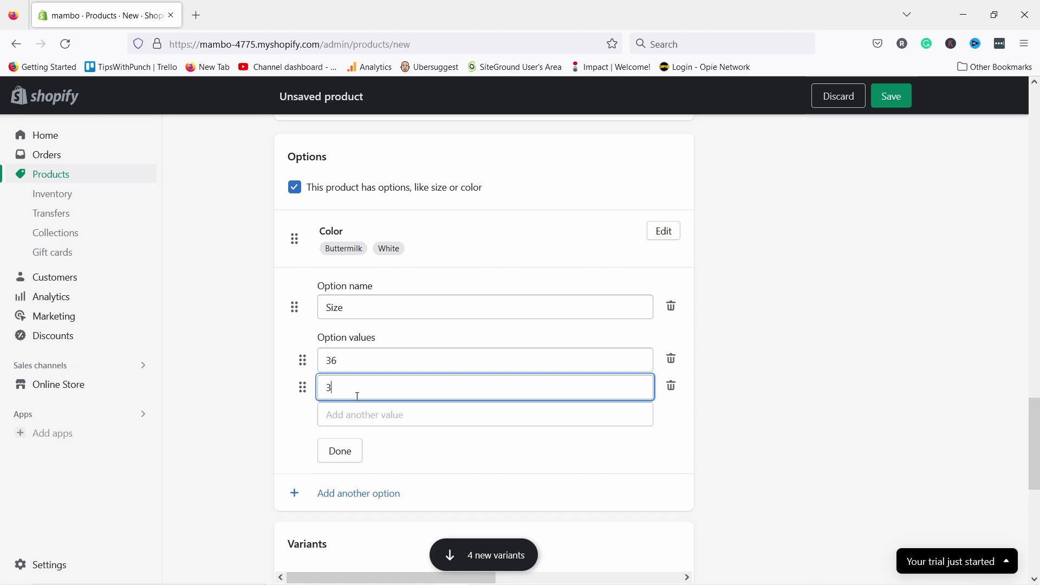
click(343, 417)
text(38)
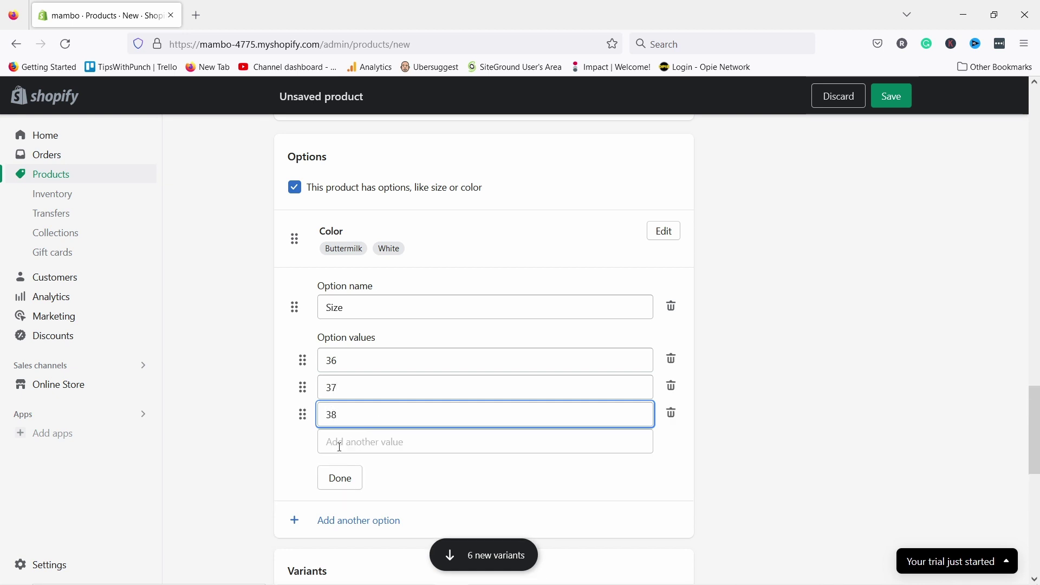
- Add sizes 39, 40, 41 and 42 and finish the Size option
click(340, 445)
text(39)
click(331, 469)
text(40)
click(333, 496)
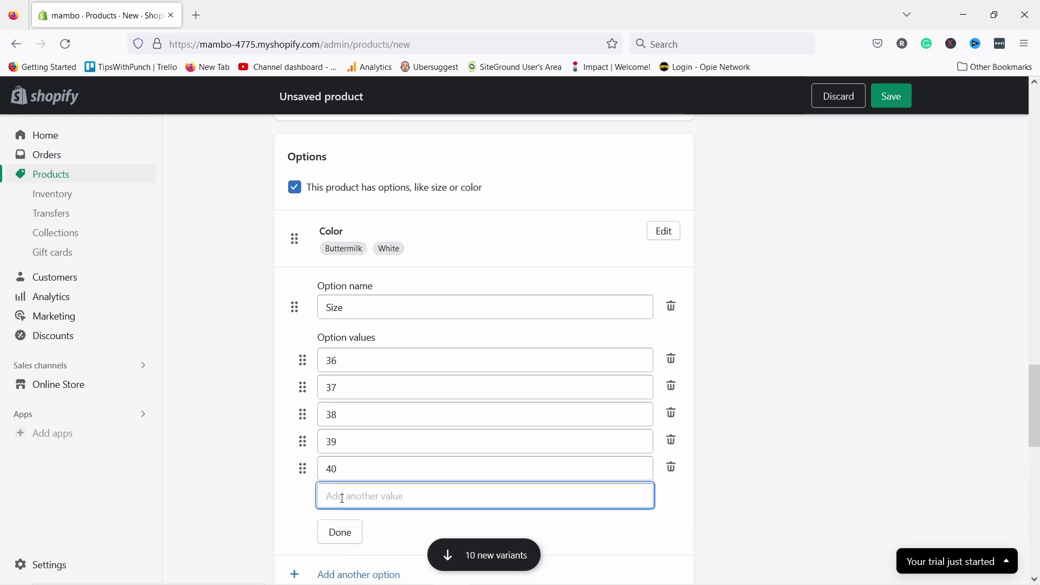
text(41)
click(350, 528)
text(42)
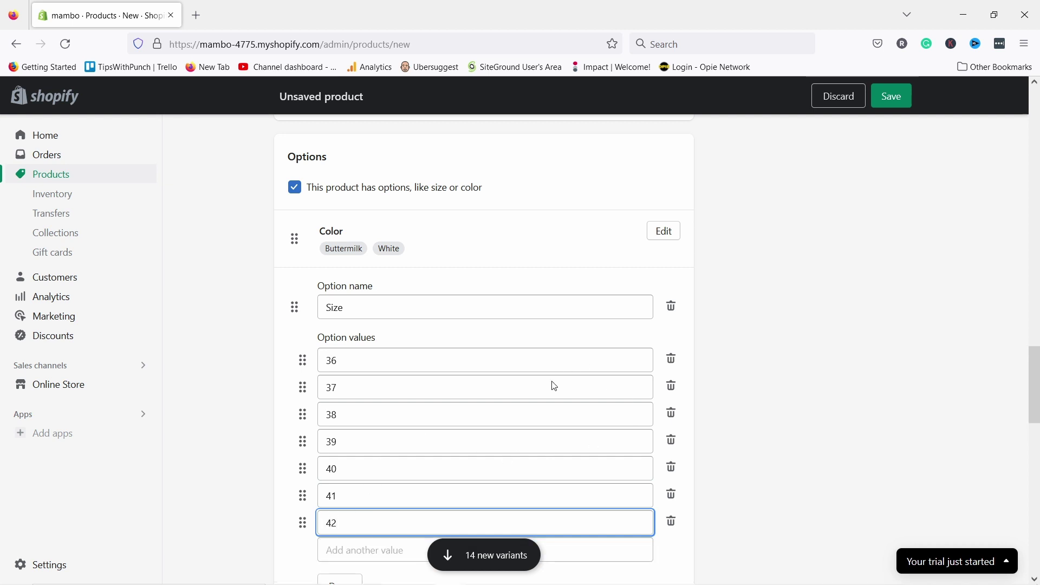
scroll(428, 336, down, 2)
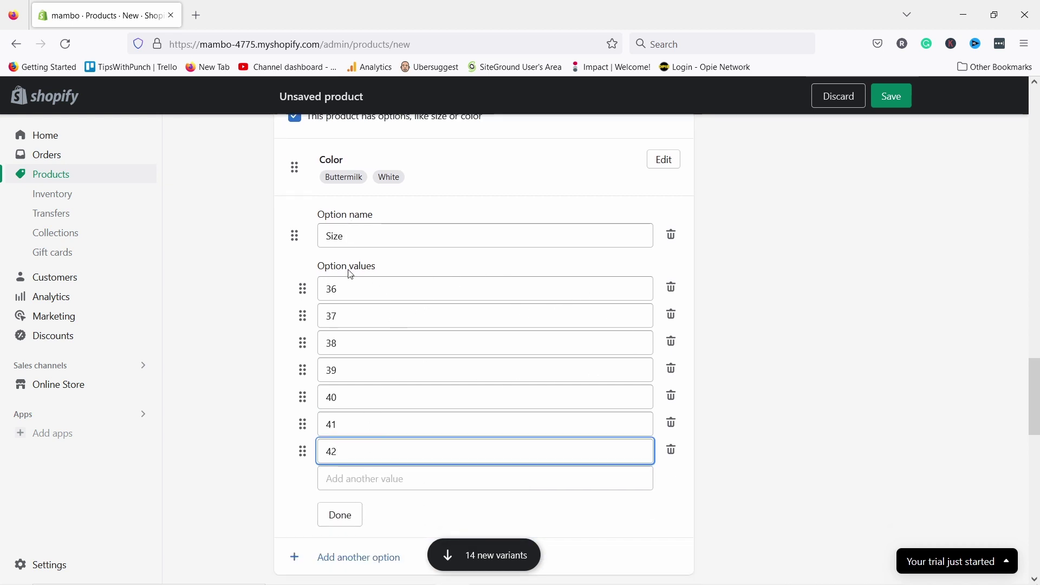
click(346, 525)
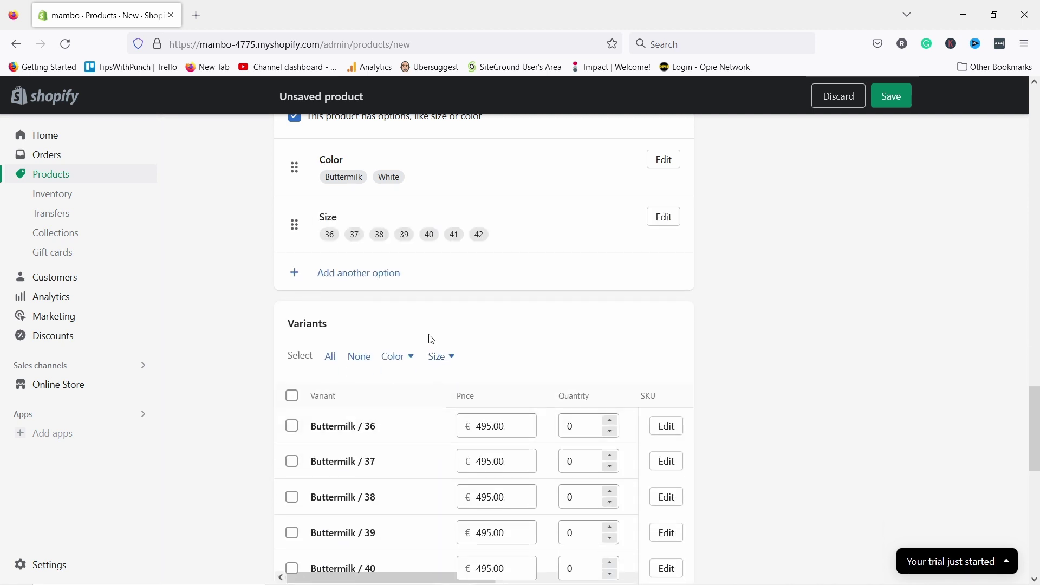
- Set Buttermilk sizes 36–42 stock to 1, 2, 5, 5, 4, 2, 2
scroll(462, 244, down, 3)
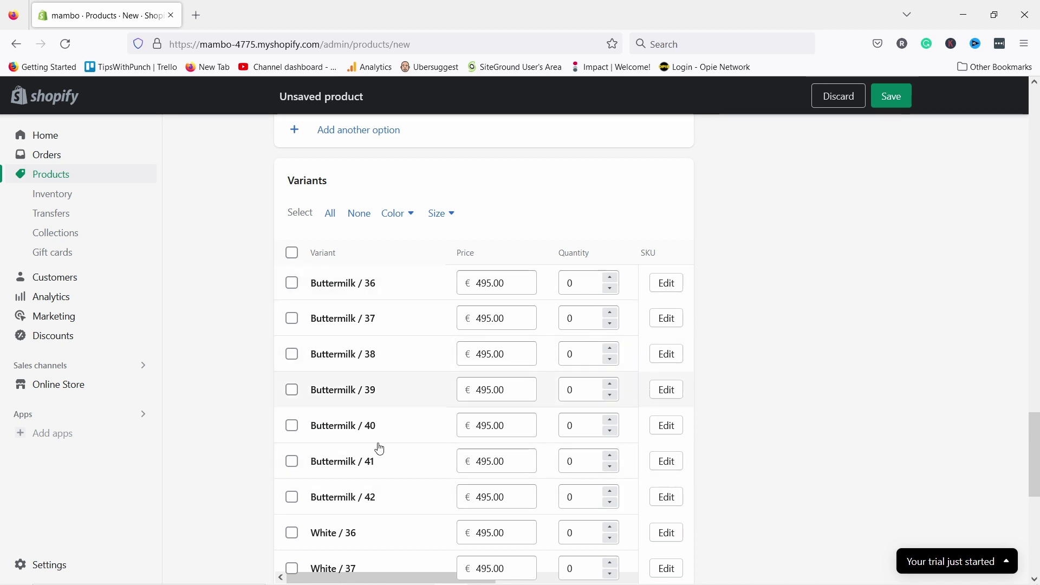
double_click(575, 282)
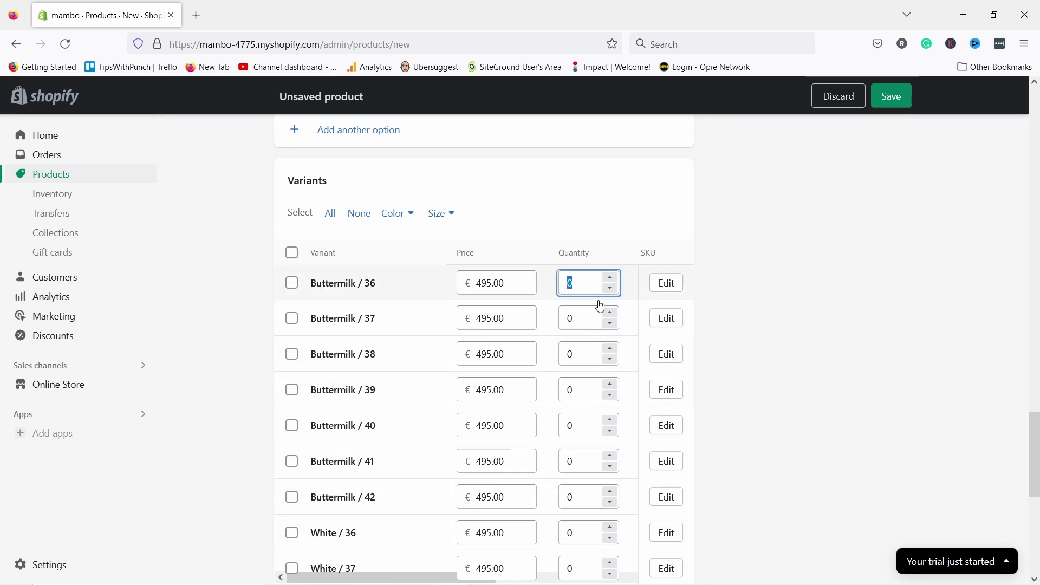
text(1)
double_click(582, 314)
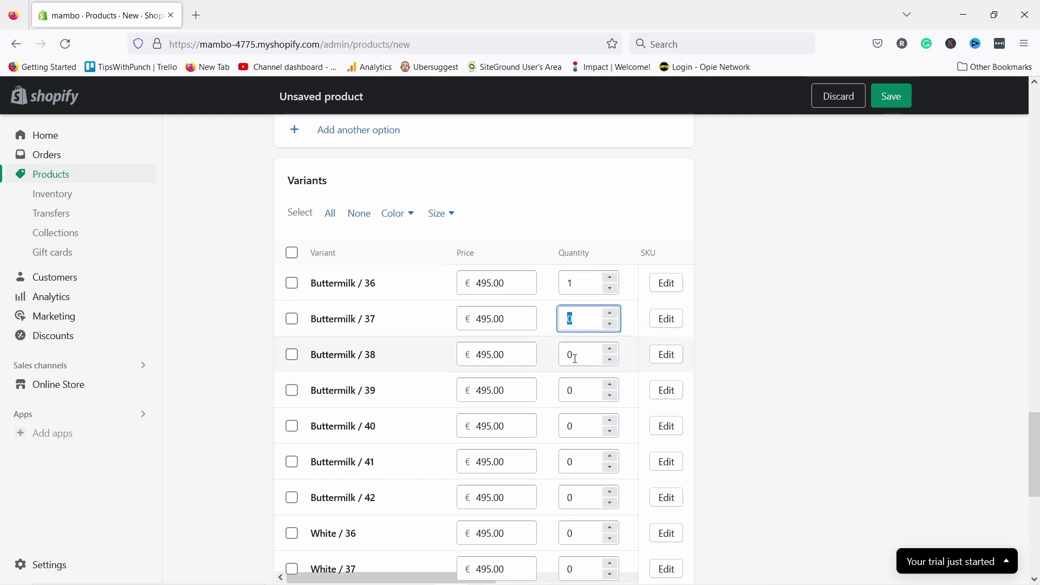
text(2)
text(5)
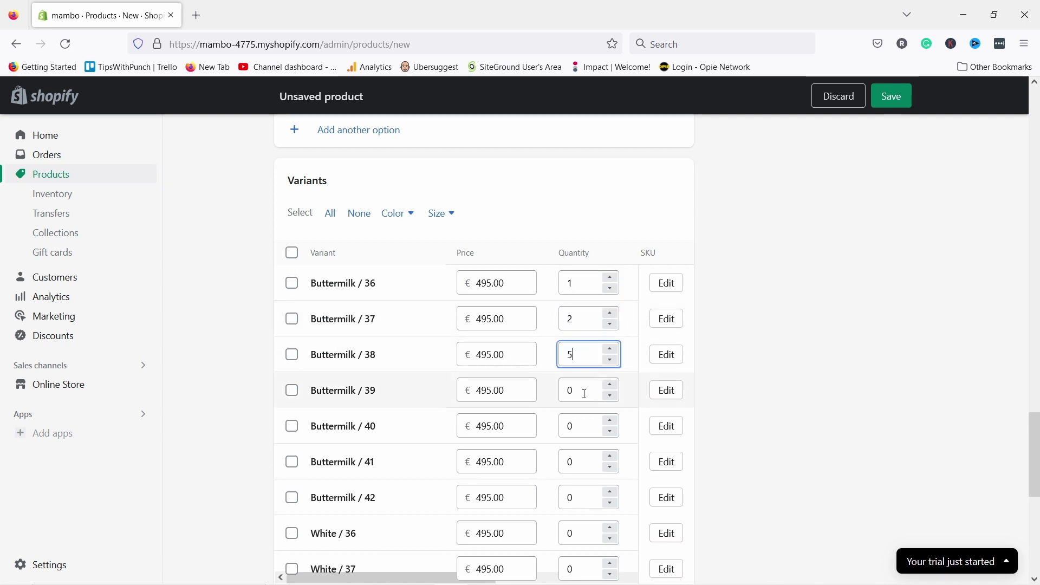
click(583, 395)
text(5)
click(574, 425)
text(4)
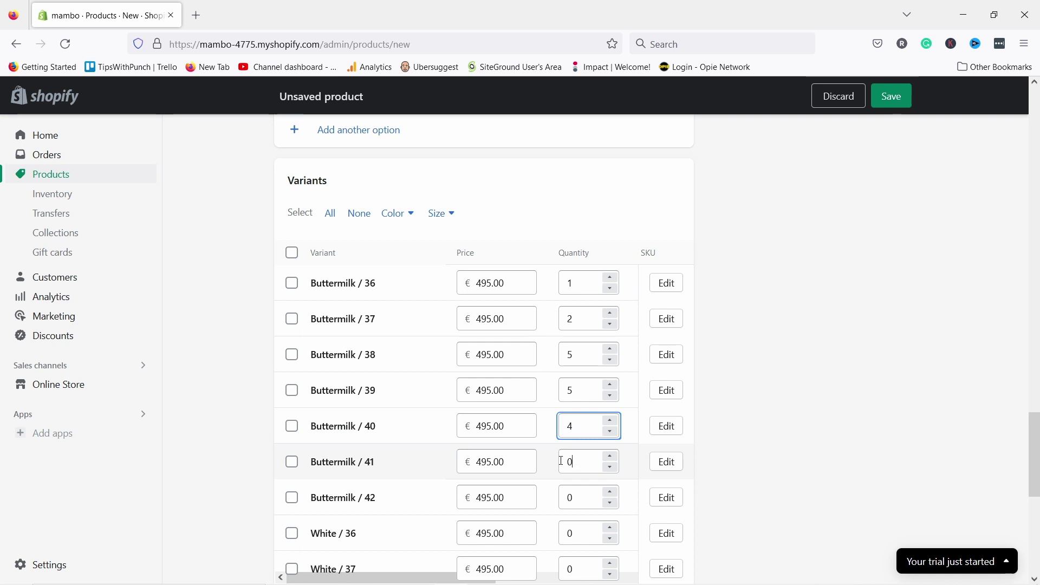
click(579, 461)
click(578, 497)
text(2)
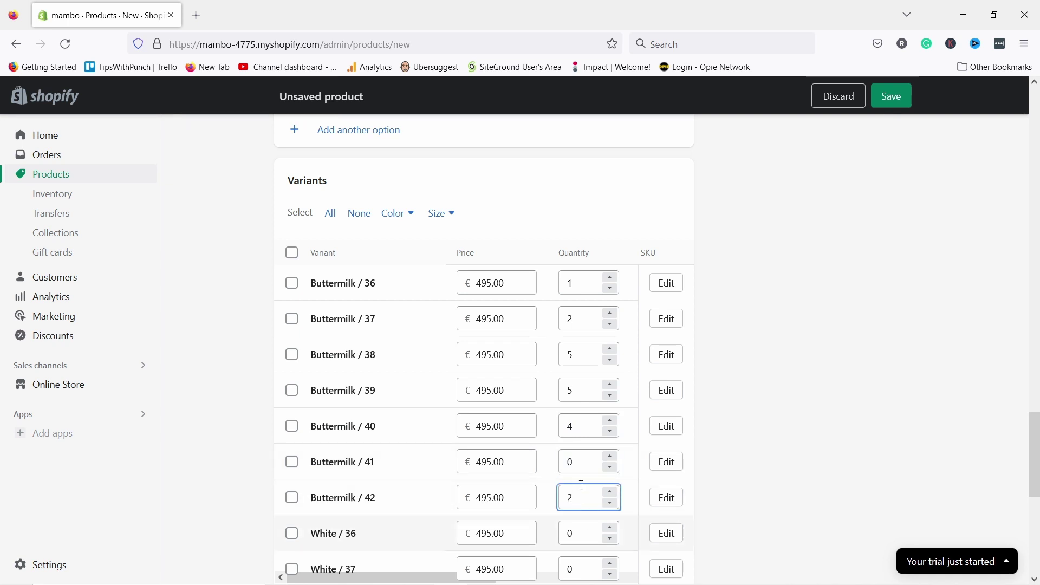
click(575, 462)
text(2)
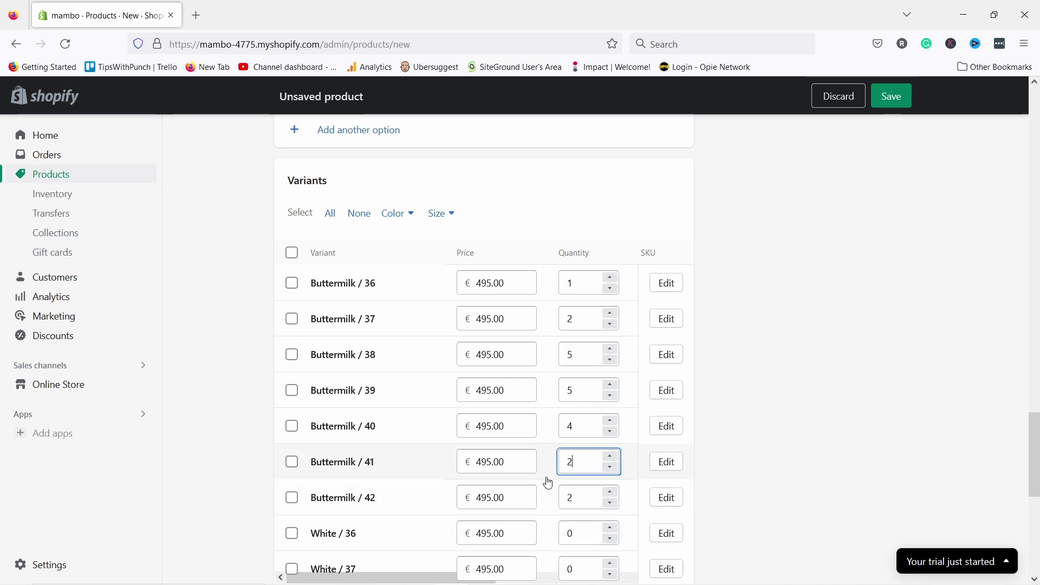
- Set White sizes 36–42 stock to 4, 8, 8, 8, 8, 4, 2
scroll(546, 327, down, 2)
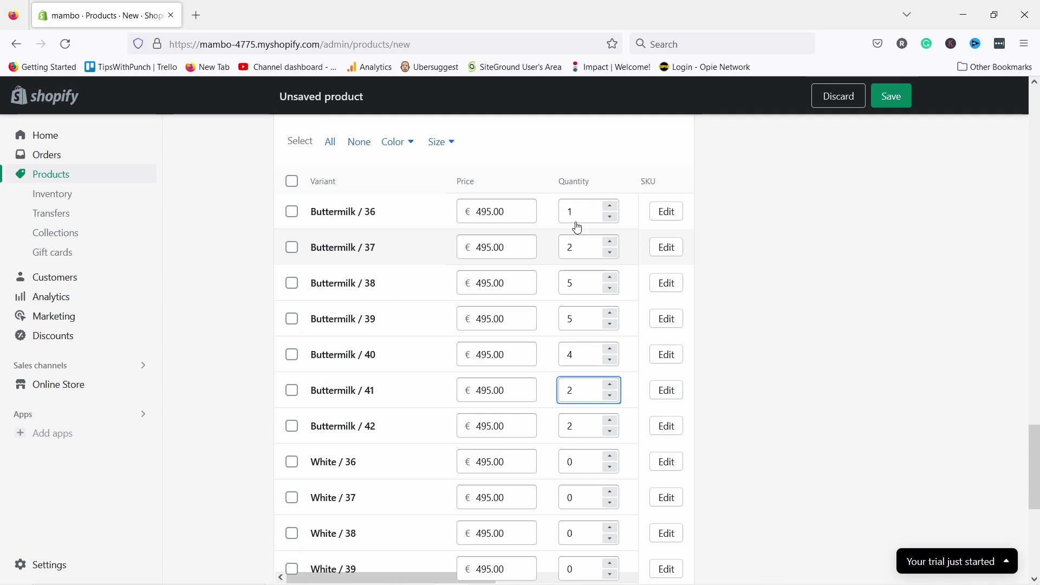
scroll(575, 225, down, 2)
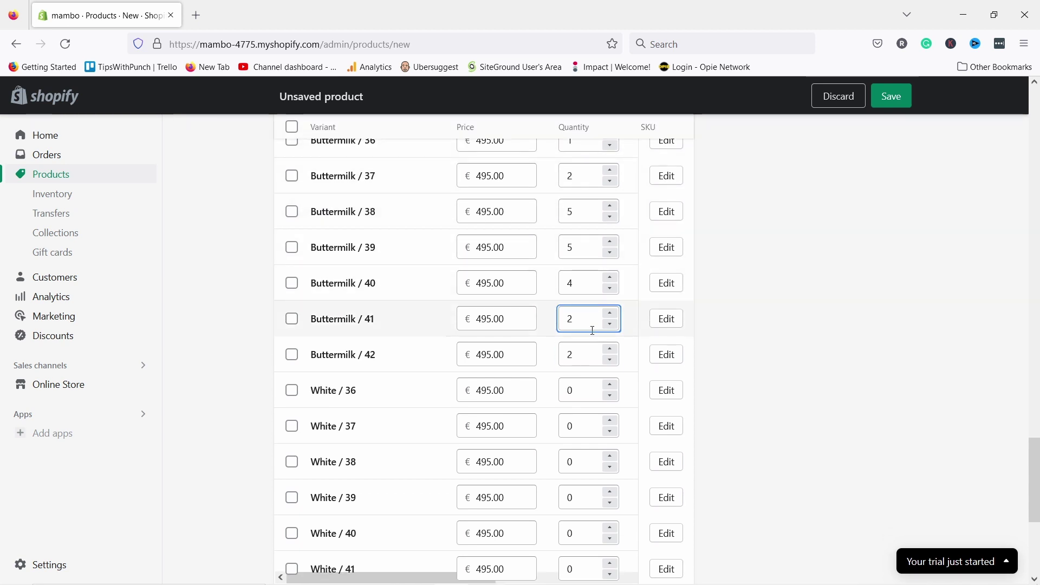
scroll(587, 330, down, 2)
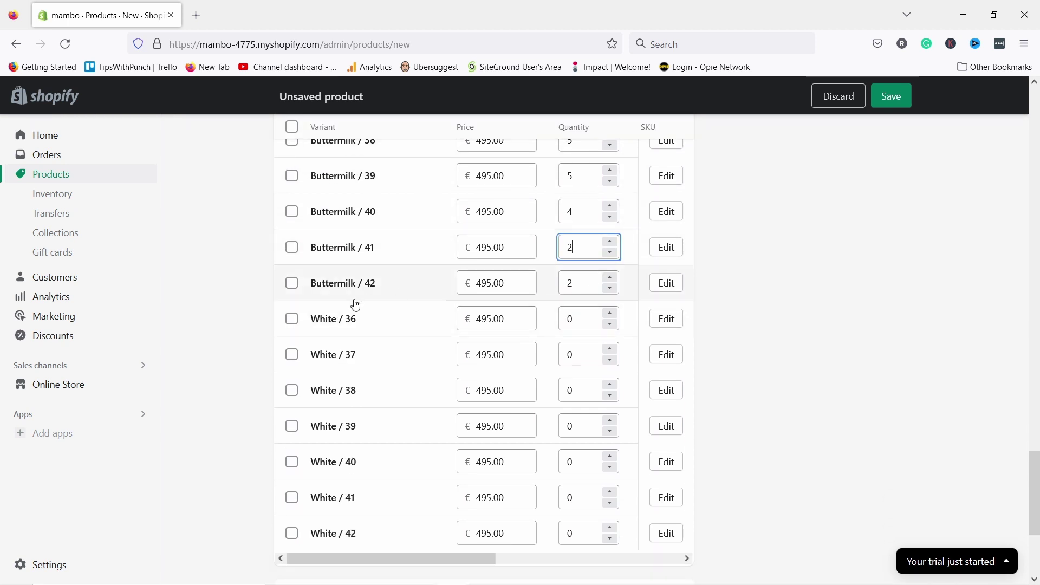
click(582, 317)
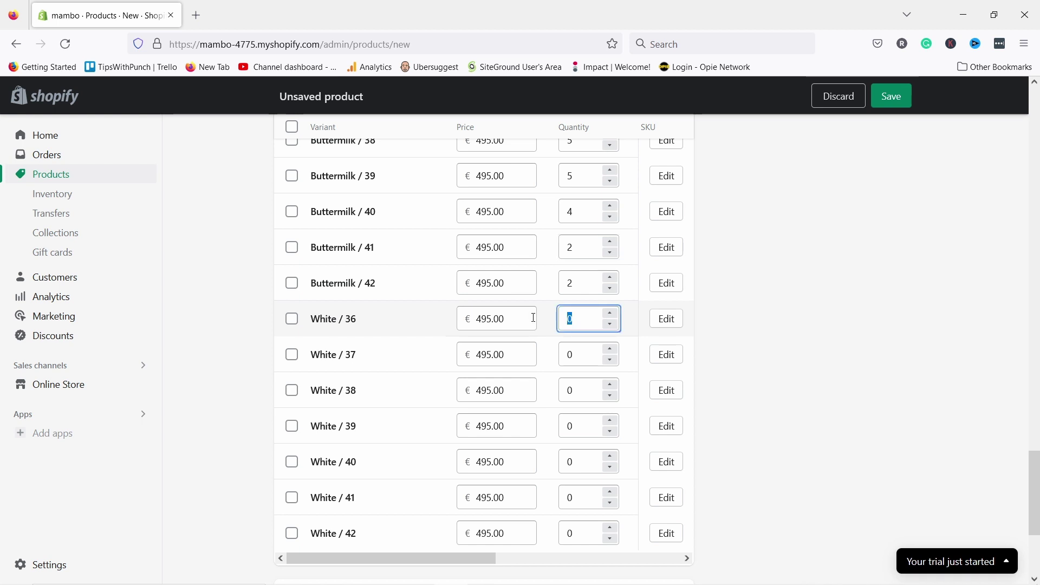
text(4)
click(581, 352)
text(8)
click(579, 393)
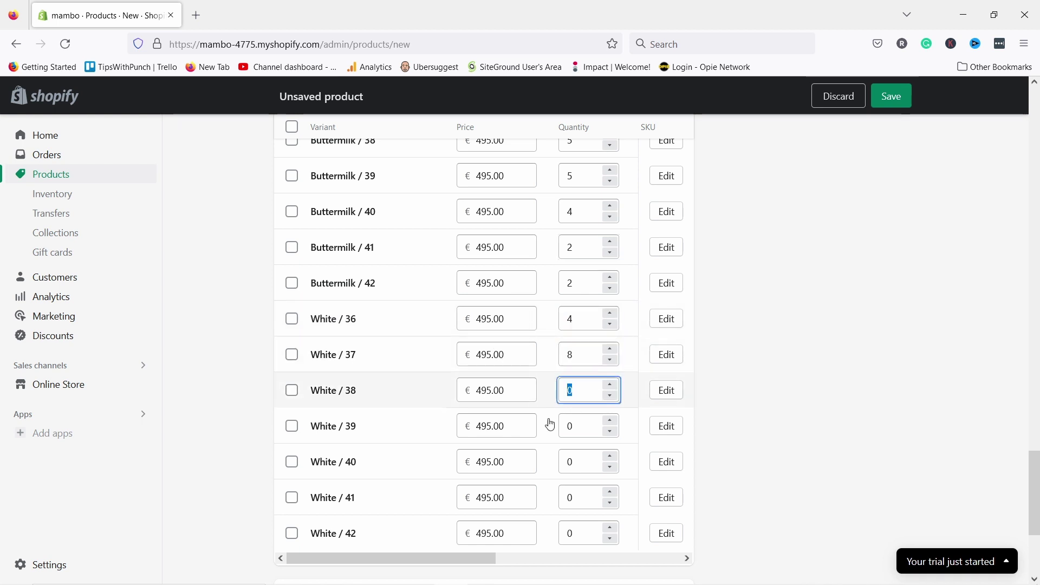
text(8)
click(563, 425)
text(8)
click(569, 460)
text(8)
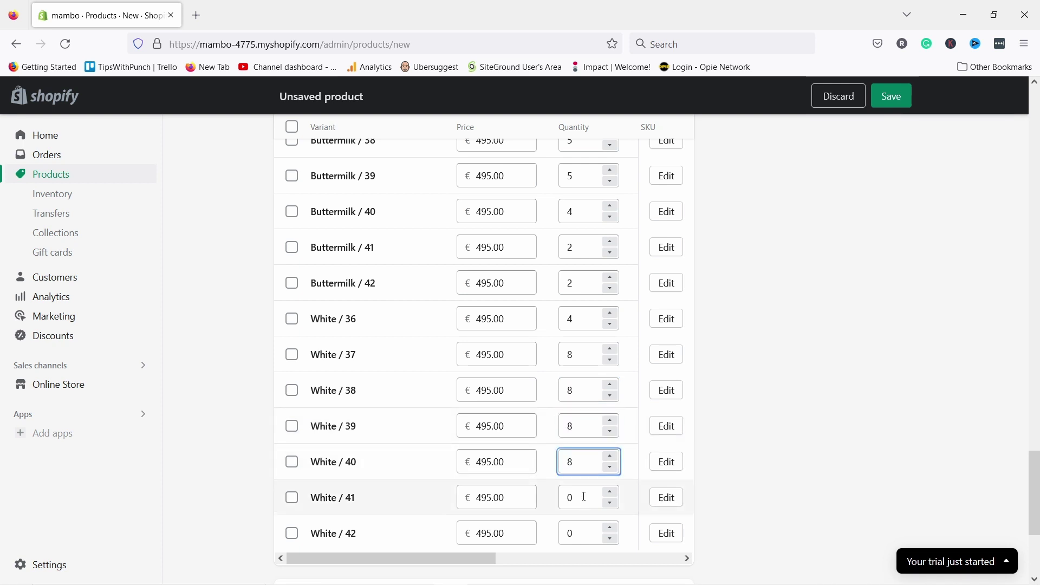
click(580, 496)
text(4)
click(585, 532)
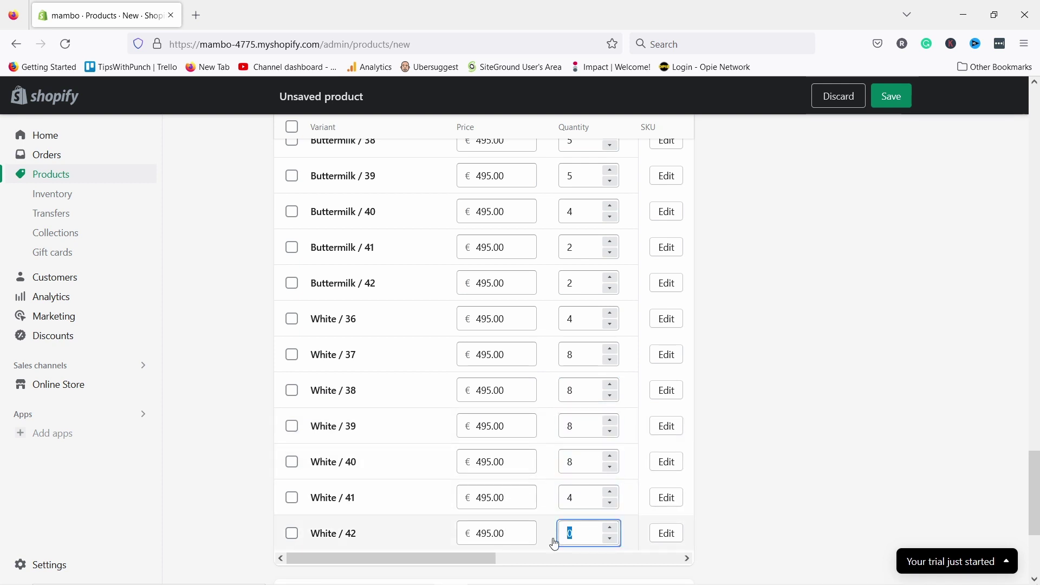
text(2)
click(782, 471)
scroll(581, 275, up, 6)
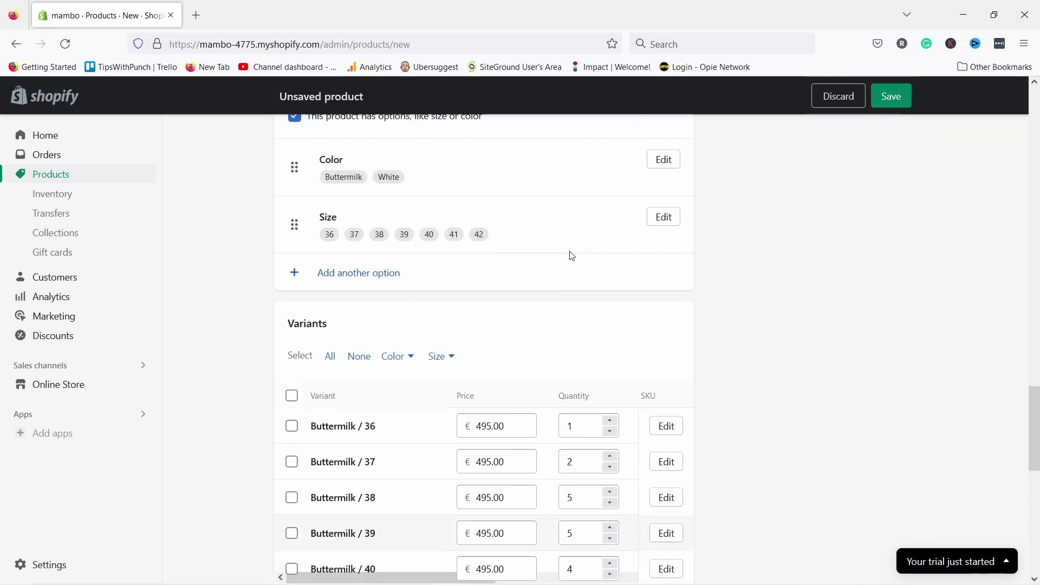
scroll(571, 255, down, 3)
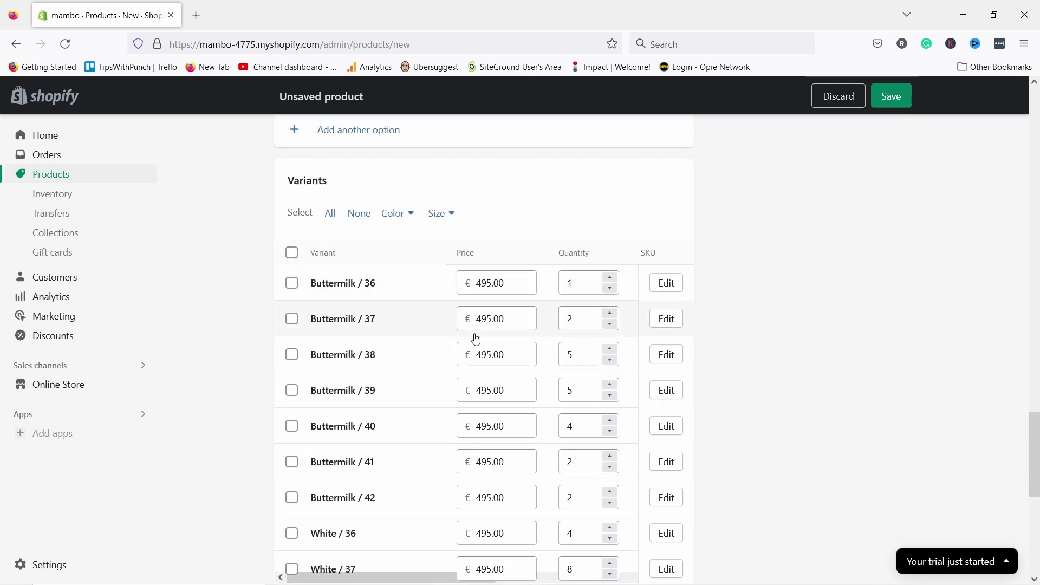
scroll(325, 281, down, 2)
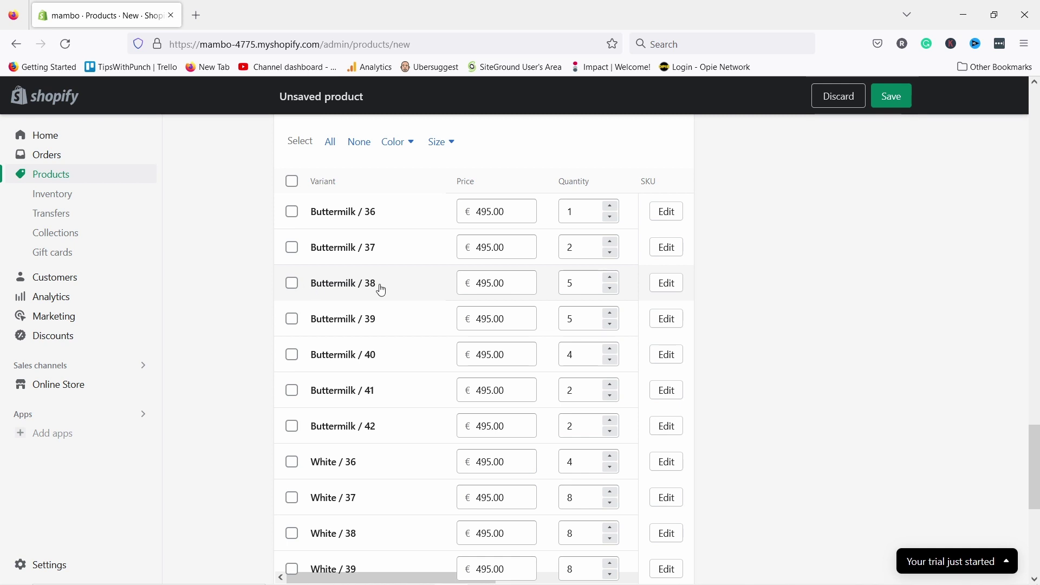
scroll(440, 352, down, 6)
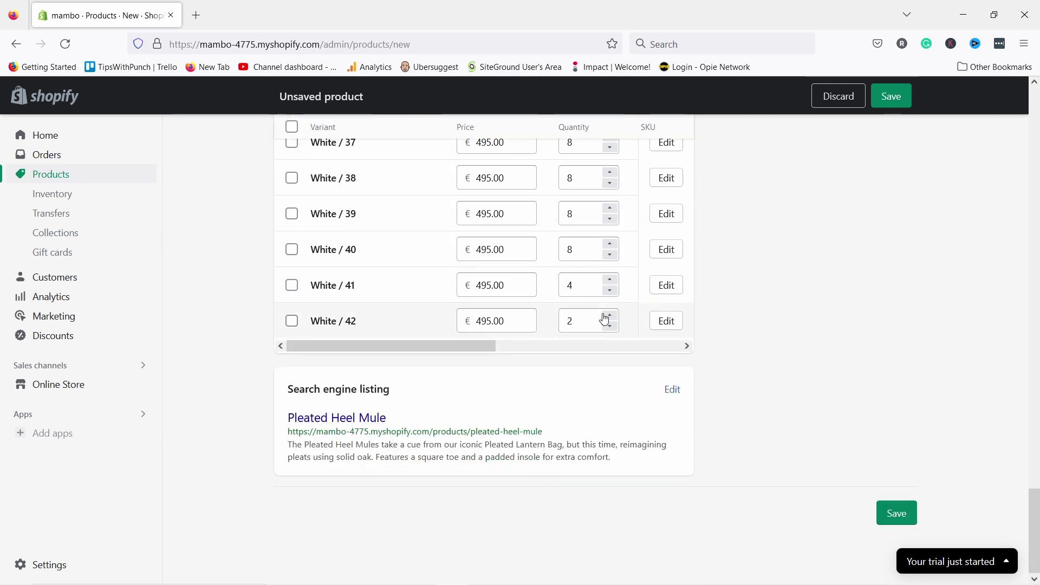
scroll(720, 325, up, 15)
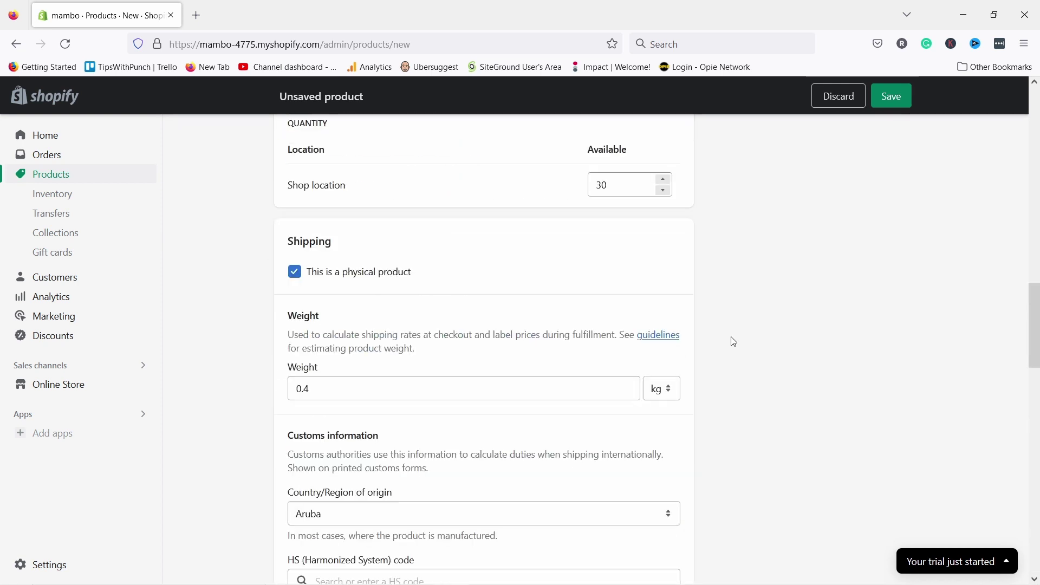
scroll(733, 341, up, 15)
scroll(822, 233, down, 2)
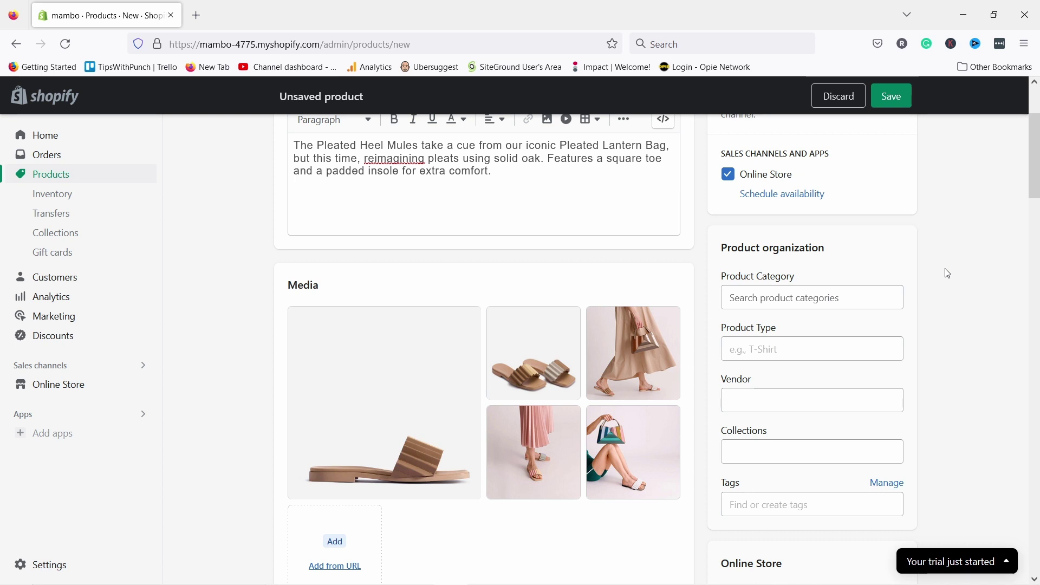
- Set the product category to Shoes
click(775, 299)
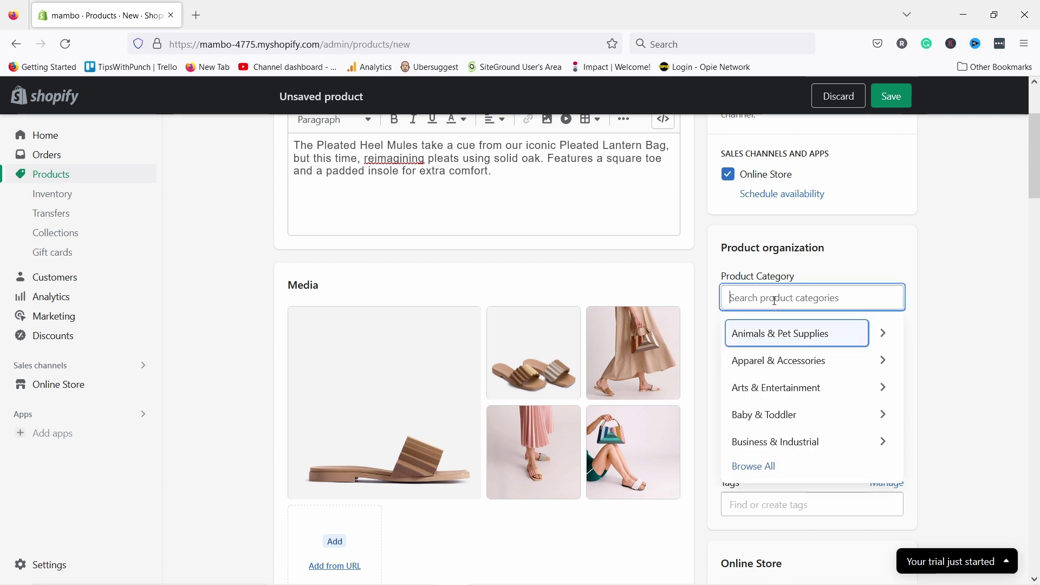
text(Shoes)
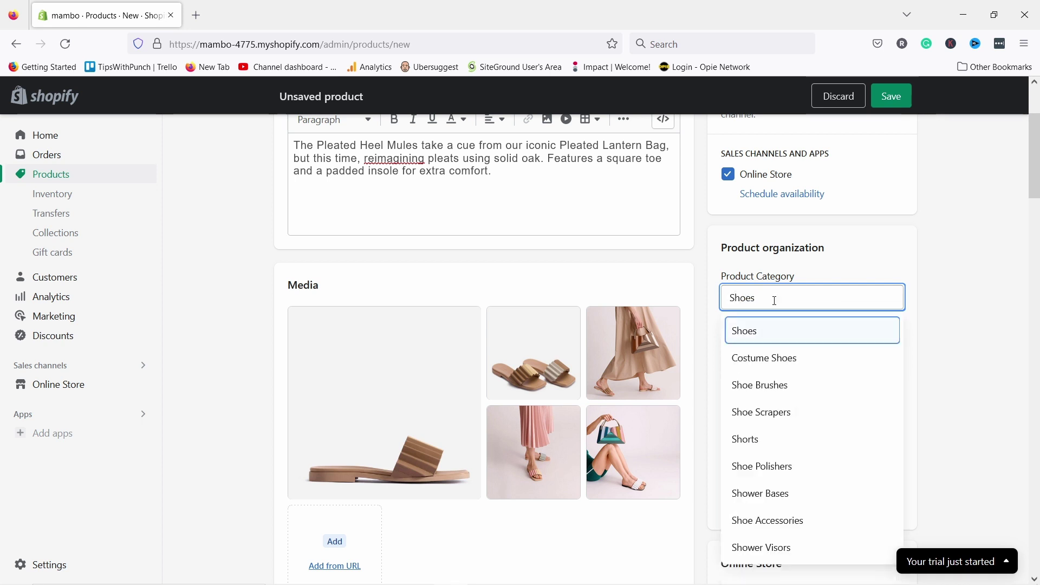
scroll(774, 440, down, 2)
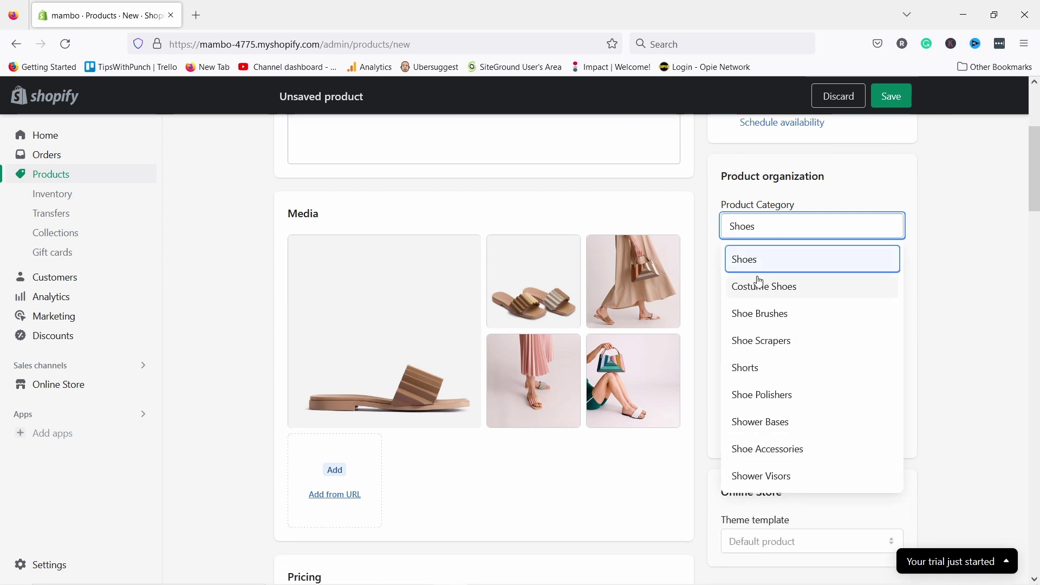
scroll(767, 336, up, 4)
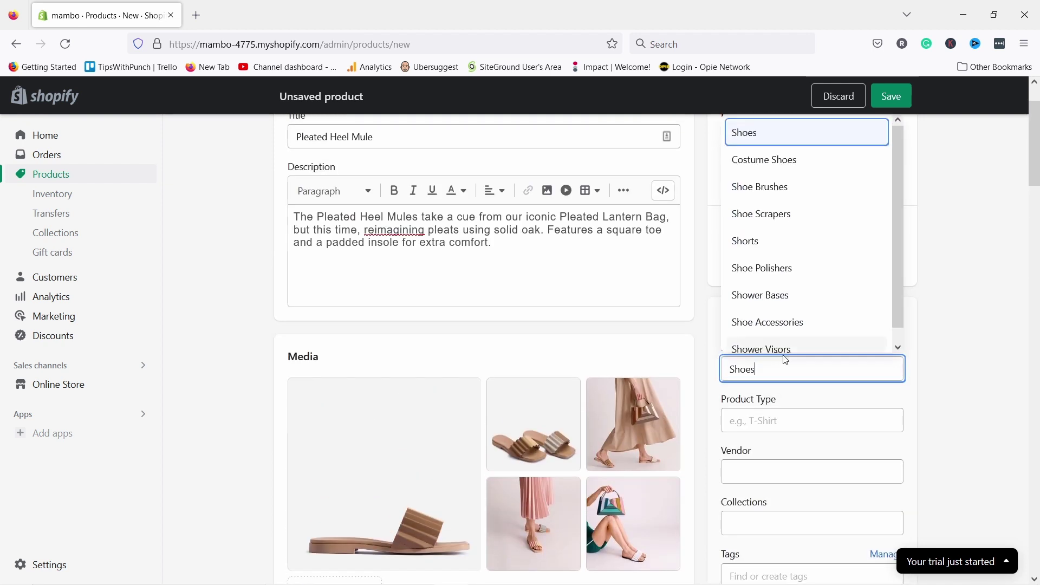
click(760, 135)
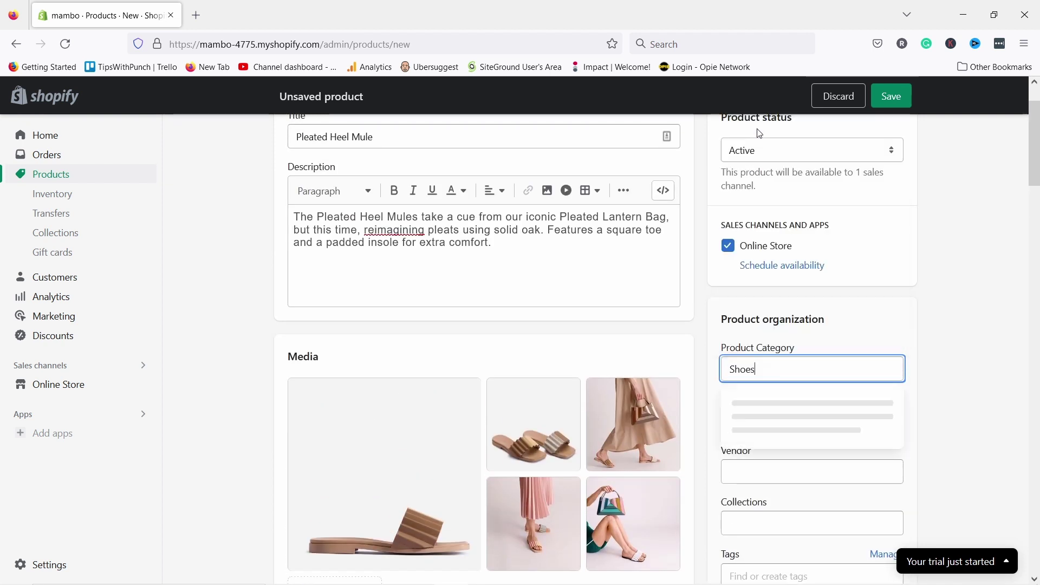
- Enter Sandals as the product type
click(740, 422)
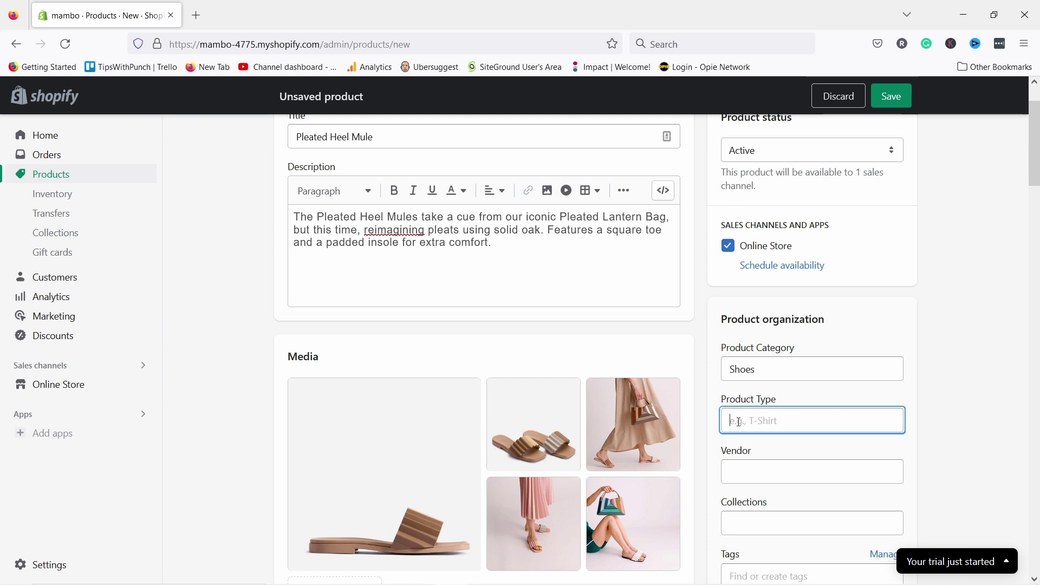
text(Sandals)
scroll(796, 331, down, 2)
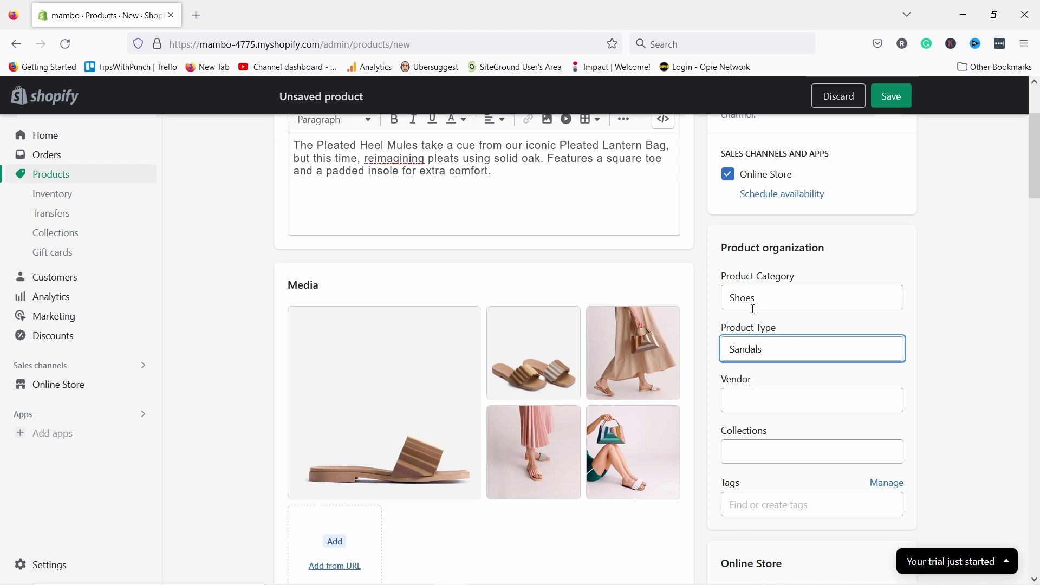
scroll(759, 317, down, 1)
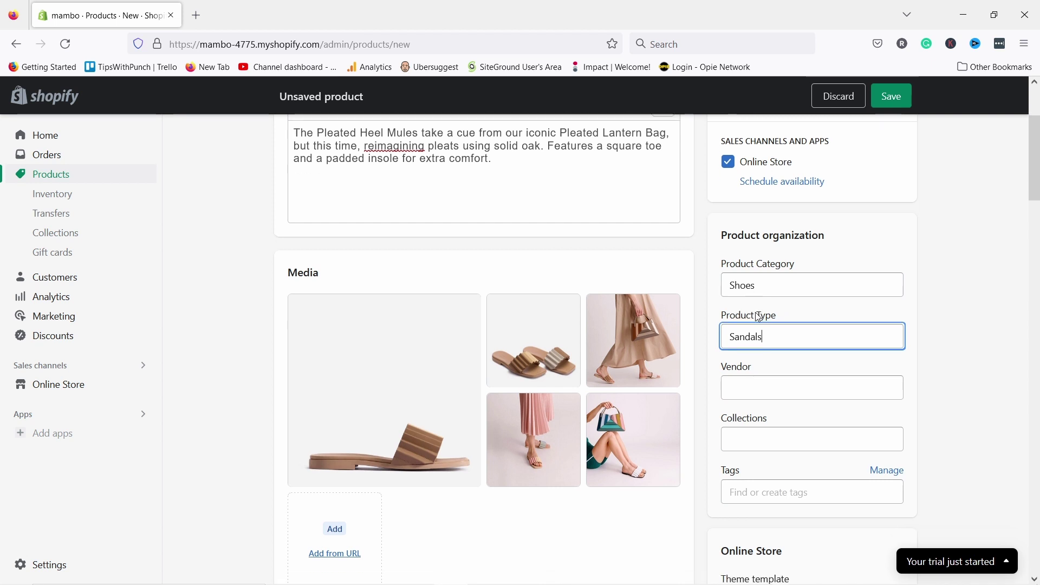
scroll(759, 320, down, 1)
- Add Mambo as a new vendor for the product
click(757, 329)
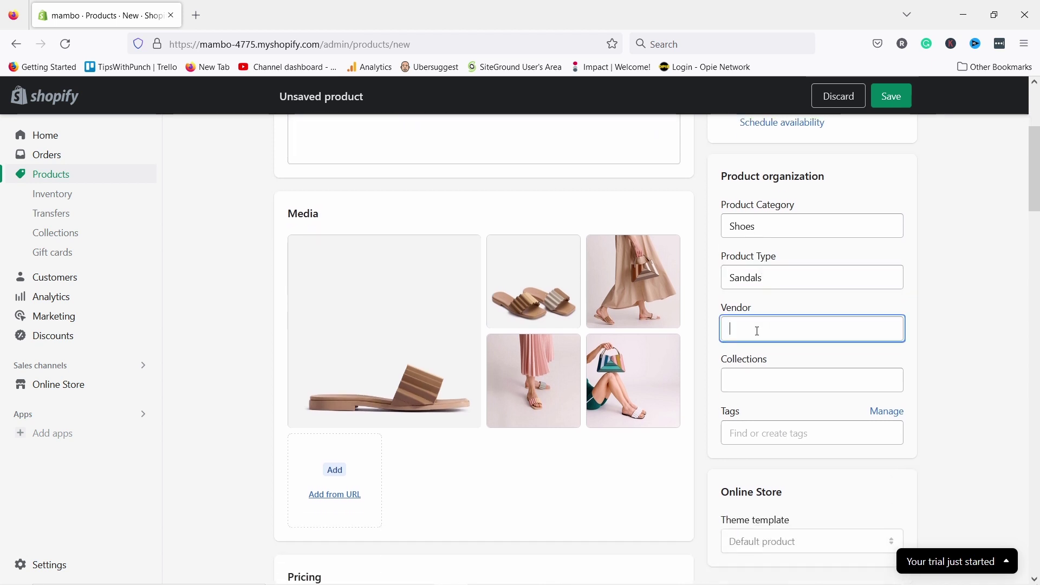
text(Mamb)
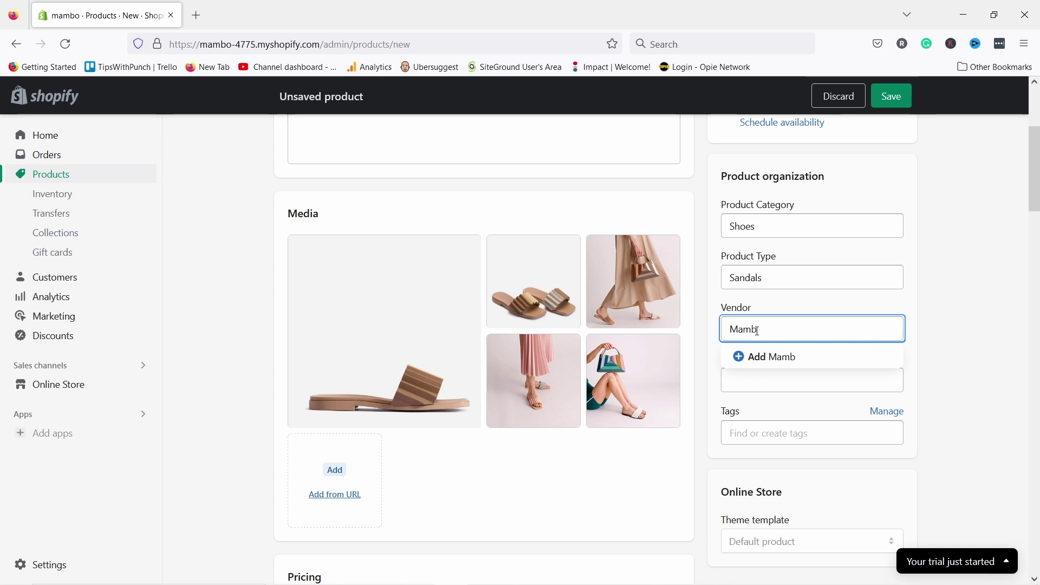
text(o)
click(738, 358)
click(778, 328)
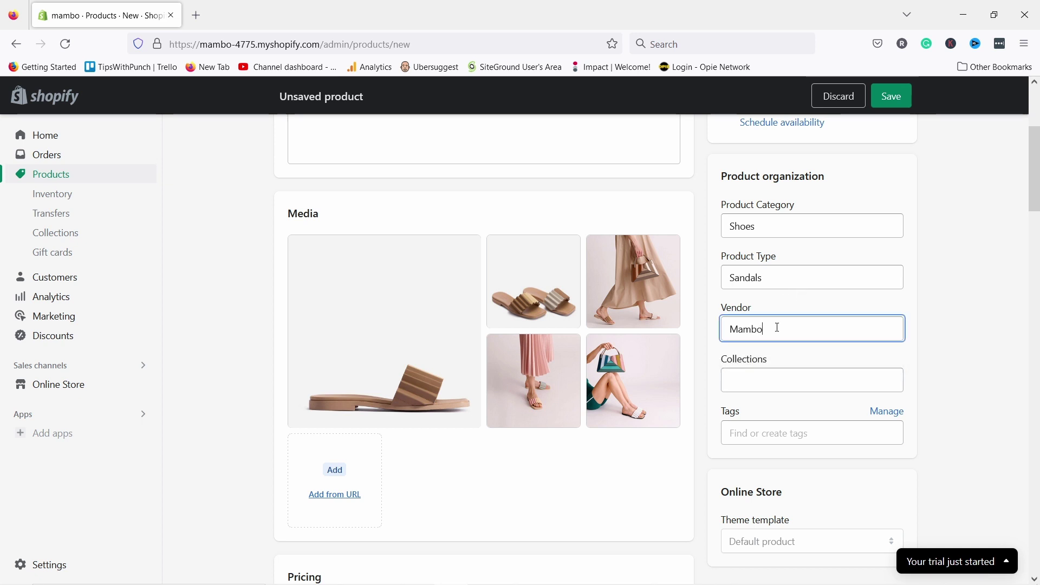
click(769, 378)
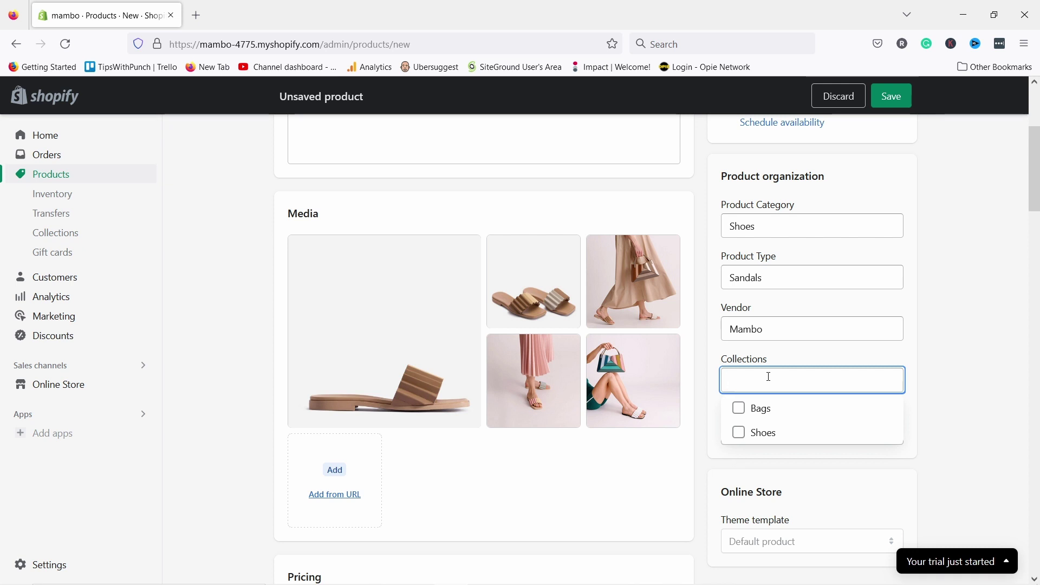
- Tick Shoes in the Collections list to assign the Pleated Heel Mule to it
click(740, 432)
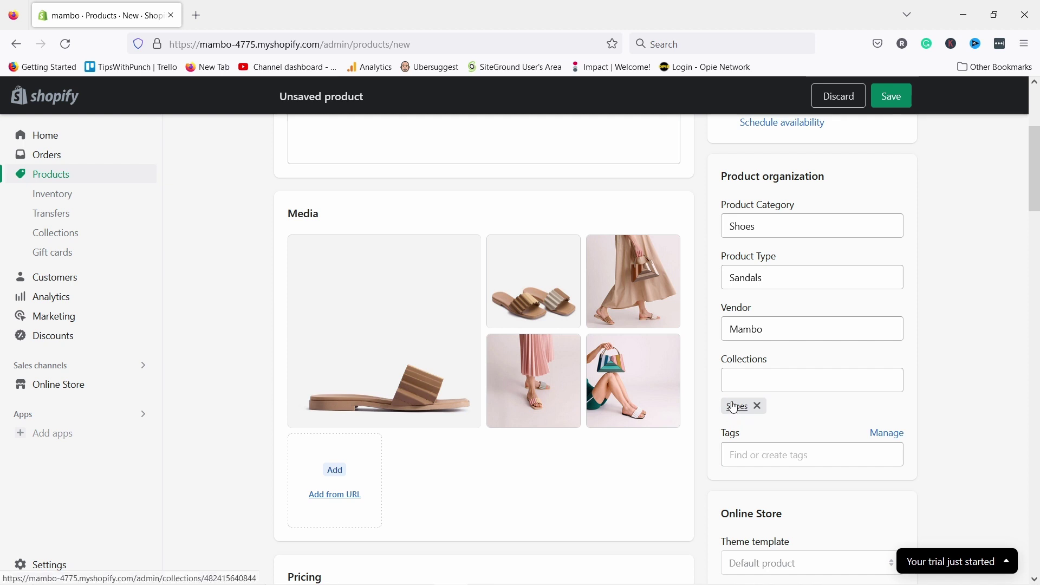
click(738, 454)
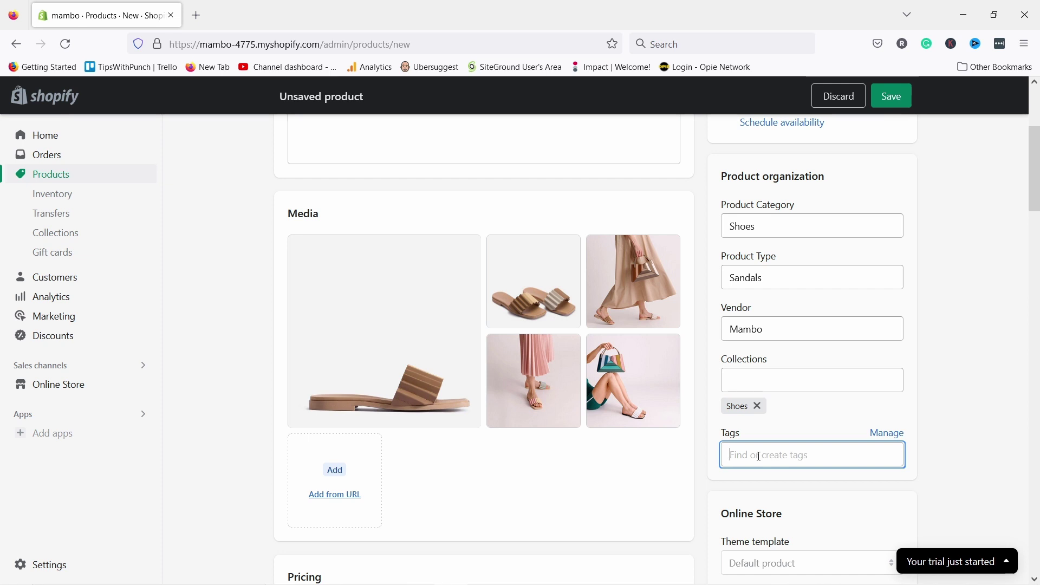
- Add the colour tags buttermilk, brown, beige and white
text(buttermilk)
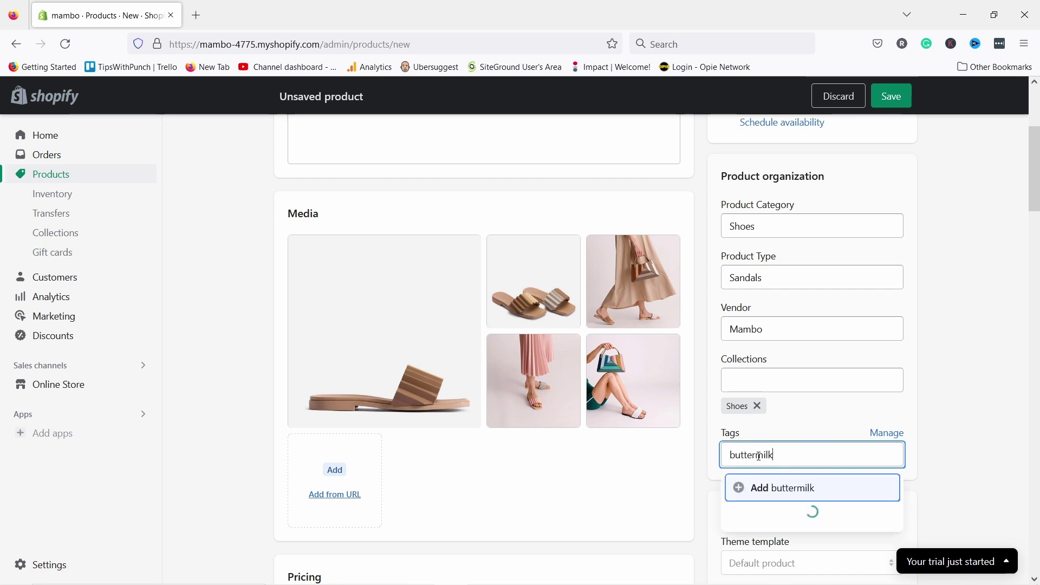
key(Return)
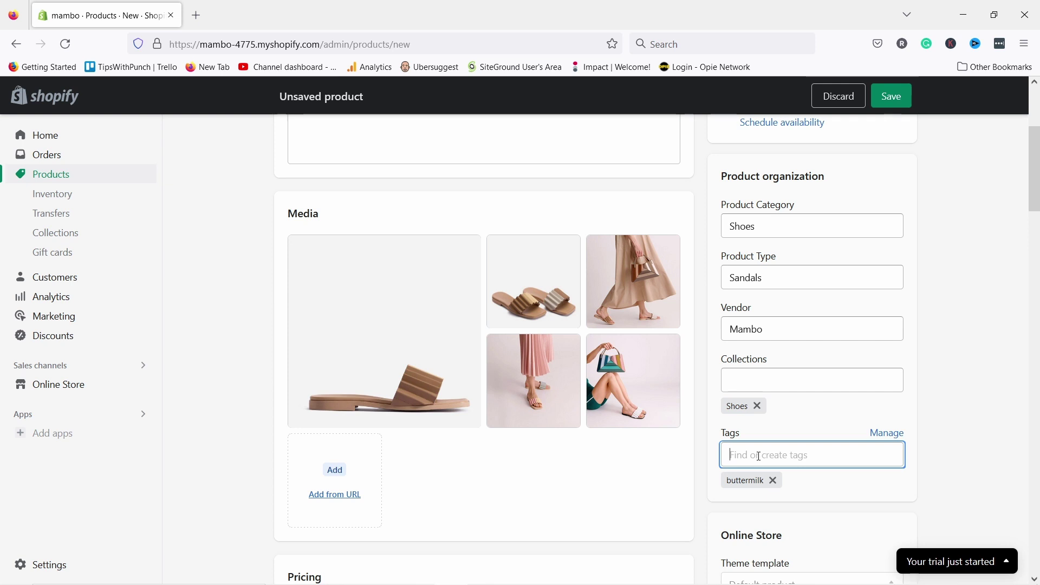
text(brown)
key(Return)
text(be)
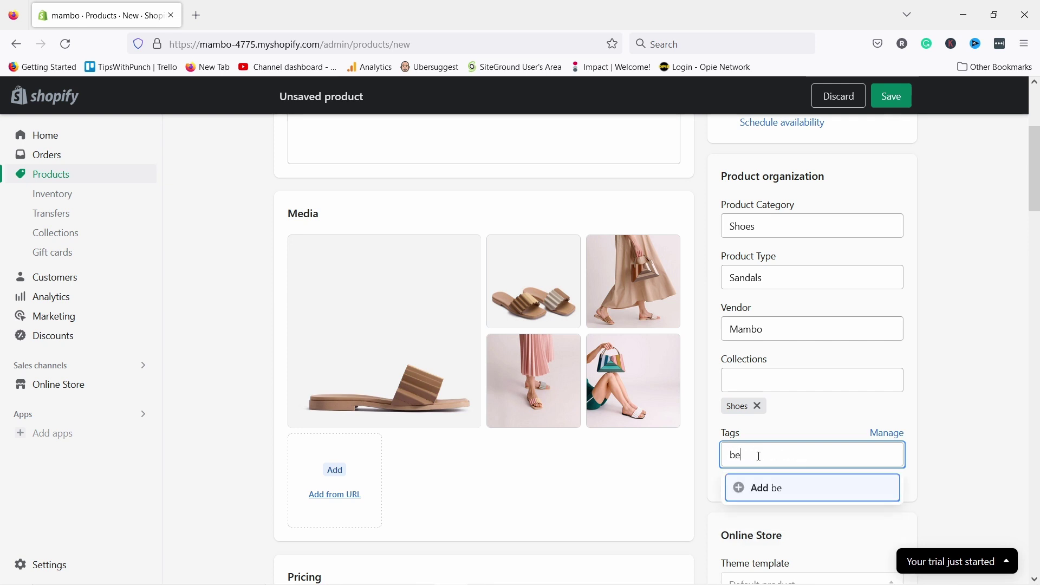
text(ige)
key(Return)
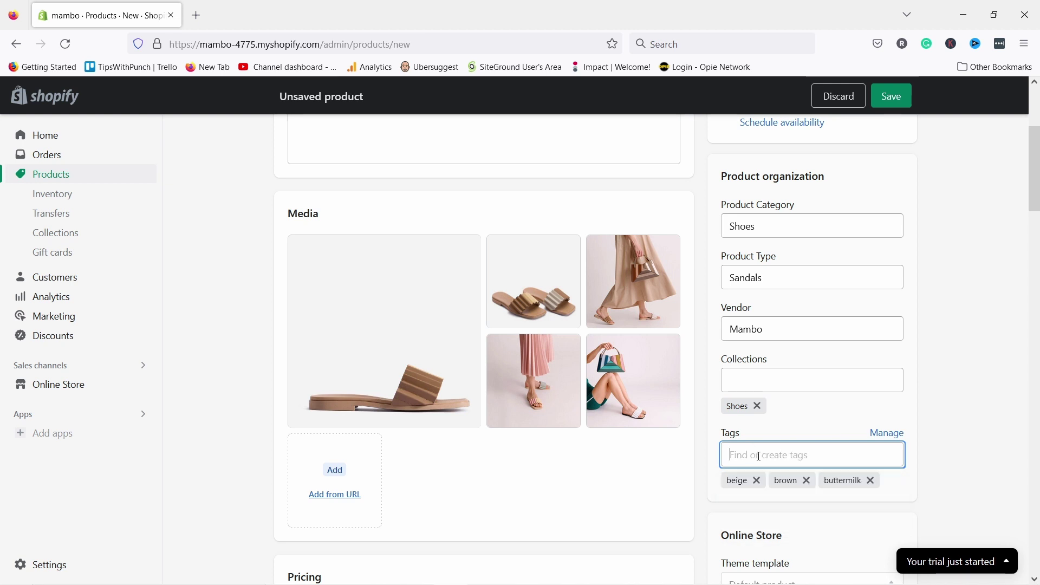
text(white)
key(BackSpace)
key(BackSpace)
key(BackSpace)
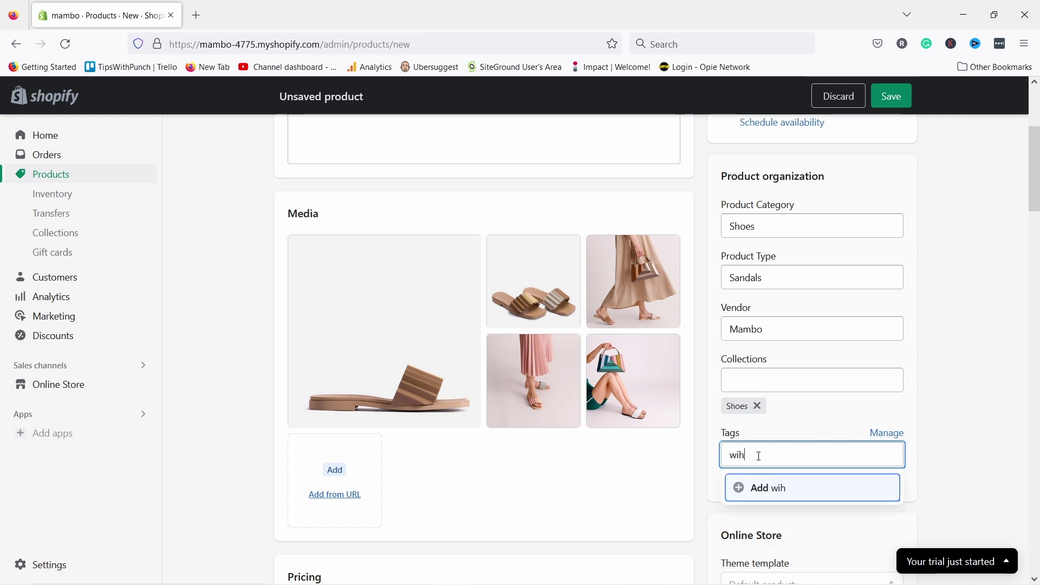
text(ite)
key(Return)
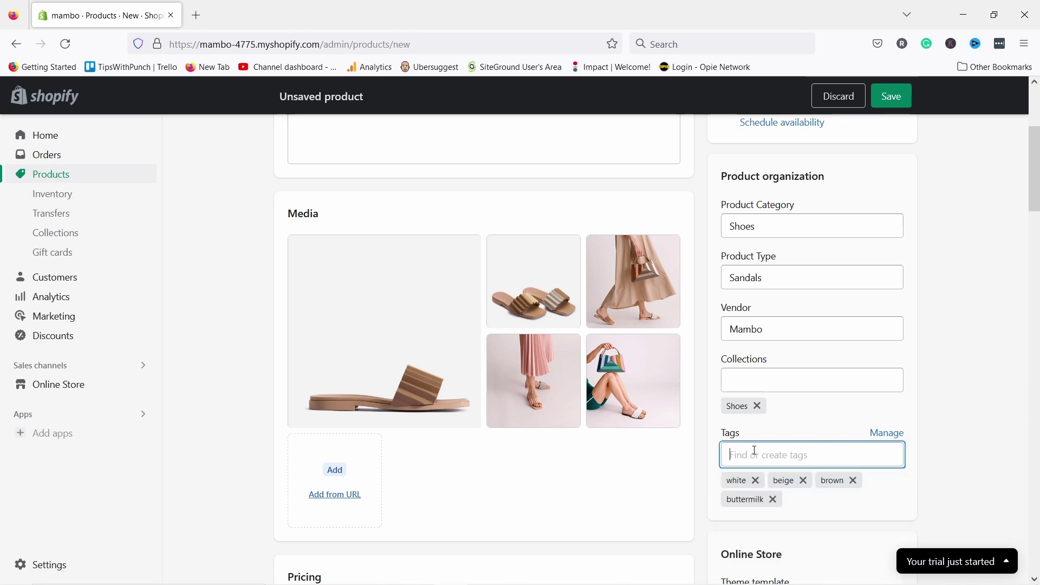
- Add the size tags 36, 37, 39, 40, 41, 42 and the tag leather
text(36)
key(Return)
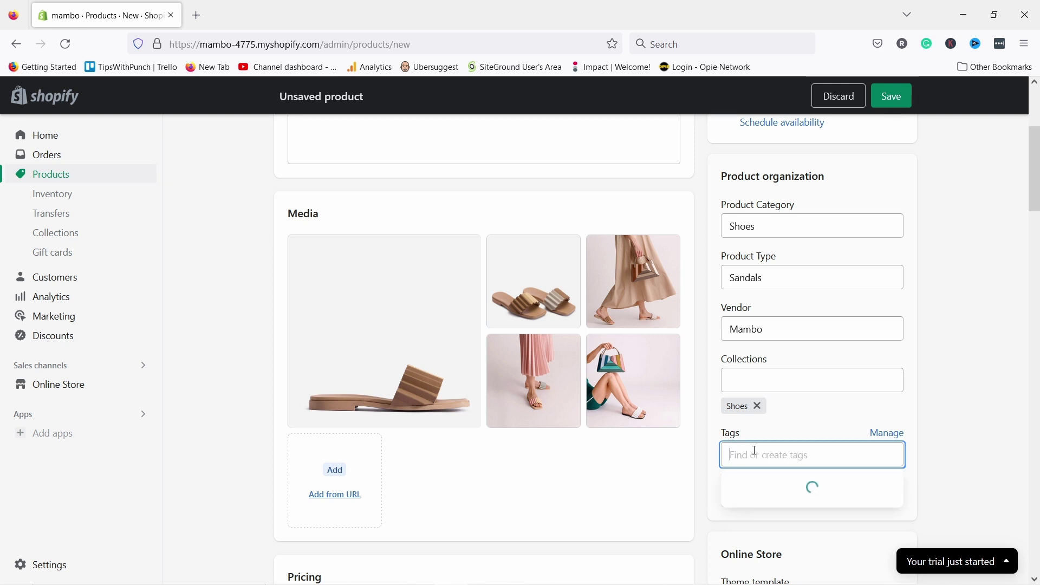
text(37)
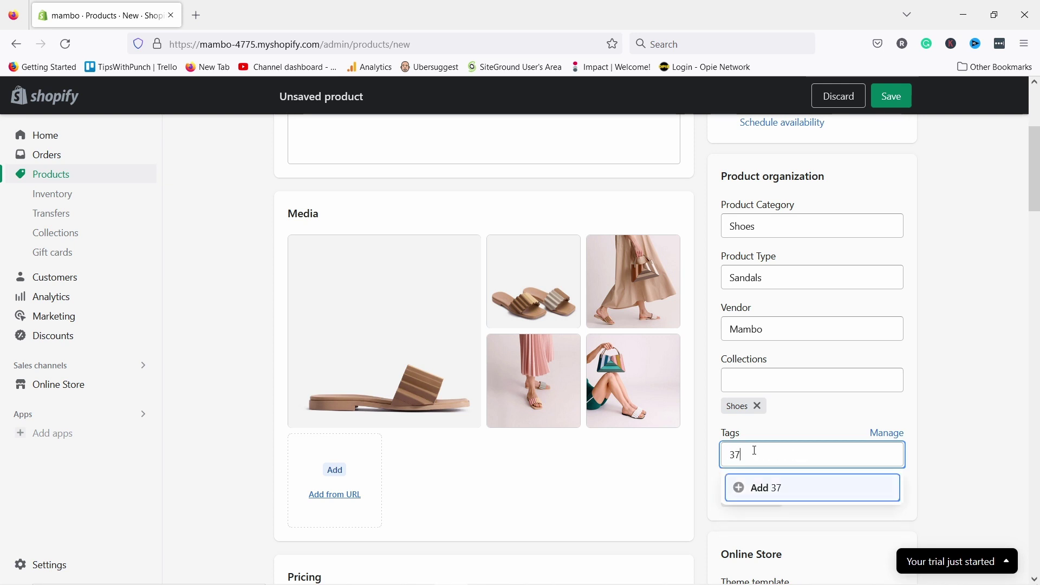
key(Return)
text(39)
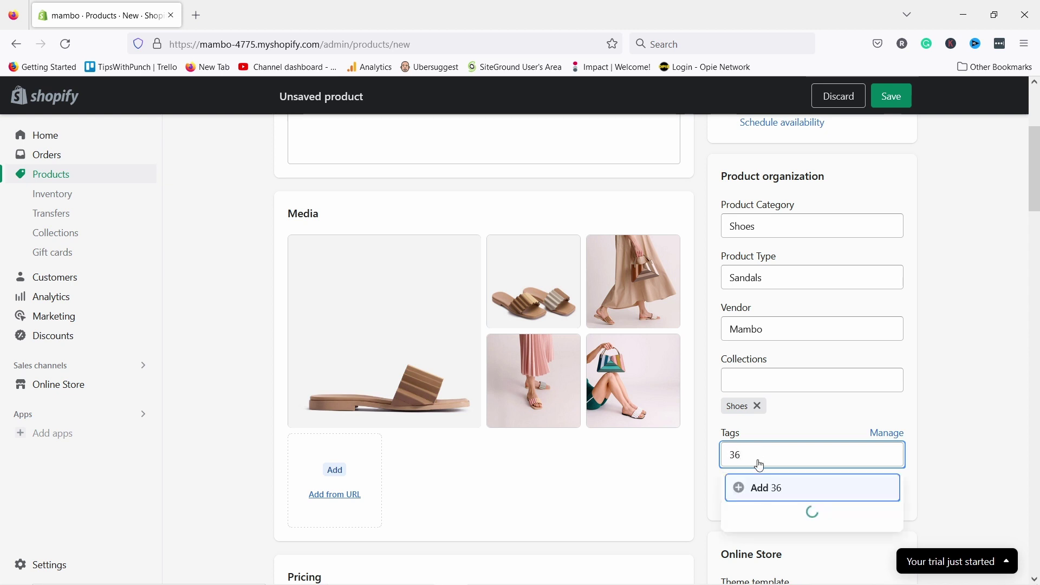
key(Return)
text(40)
key(Return)
text(41)
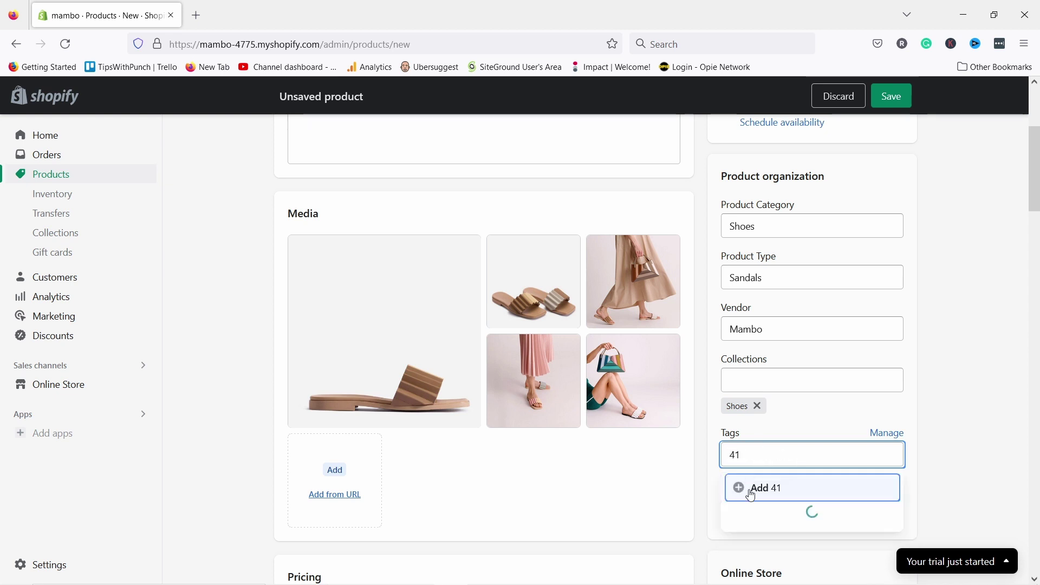
key(Return)
text(42)
key(Return)
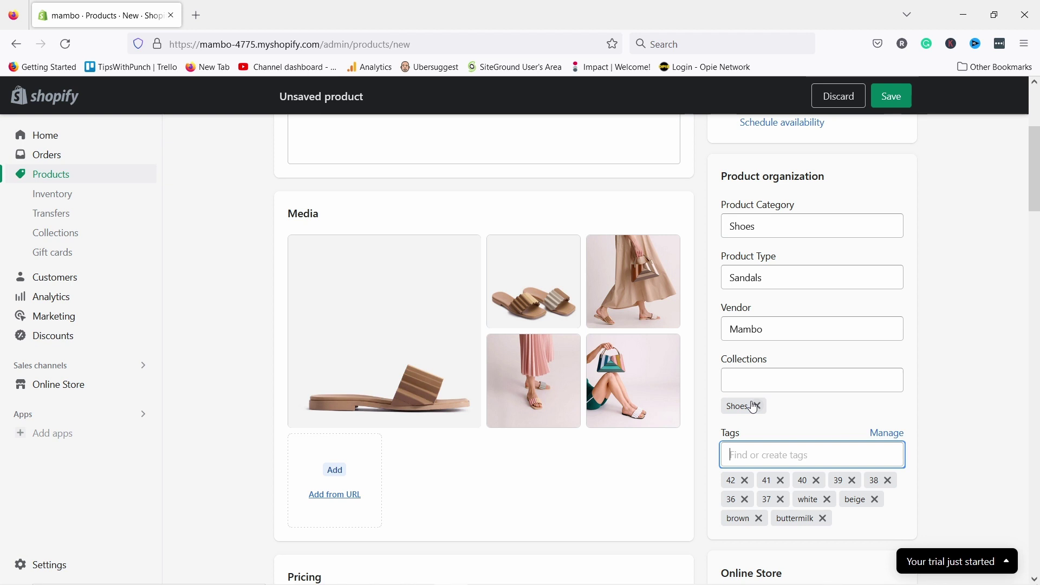
click(741, 452)
text(leather)
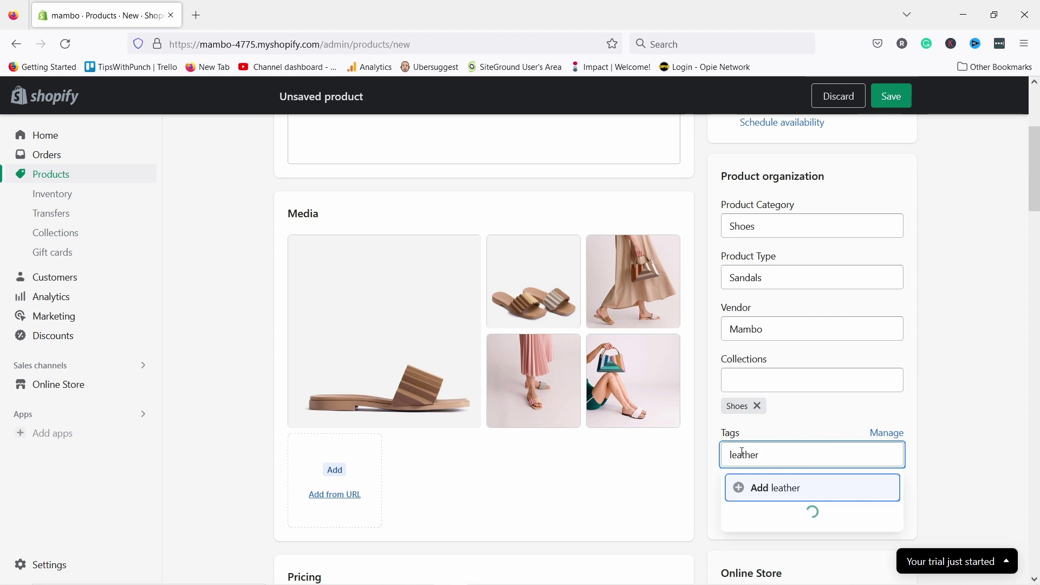
key(Return)
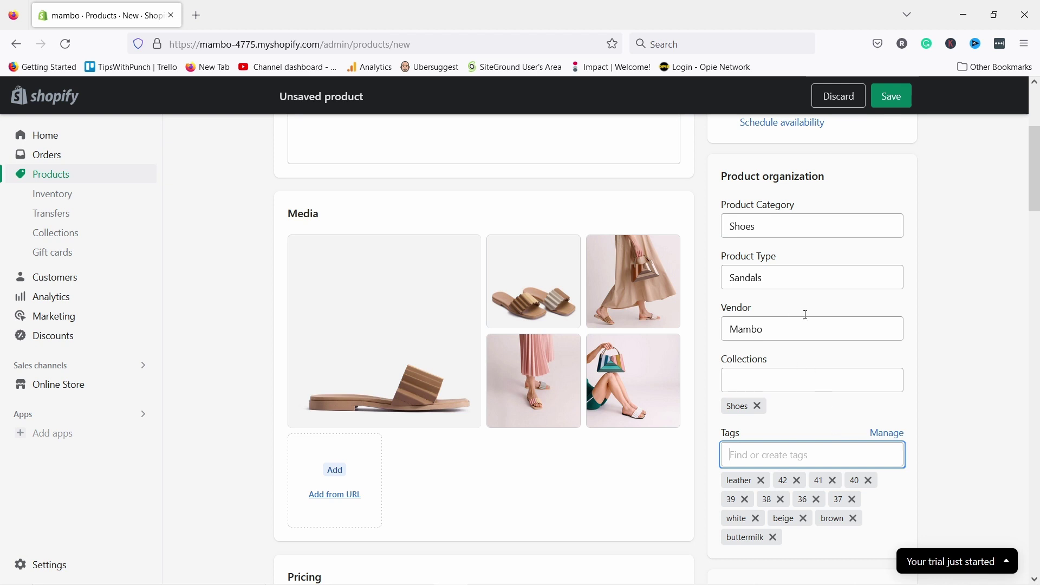
- Review the form and save Pleated Heel Mule as an active product
scroll(860, 352, down, 1)
scroll(859, 351, down, 7)
scroll(850, 334, up, 10)
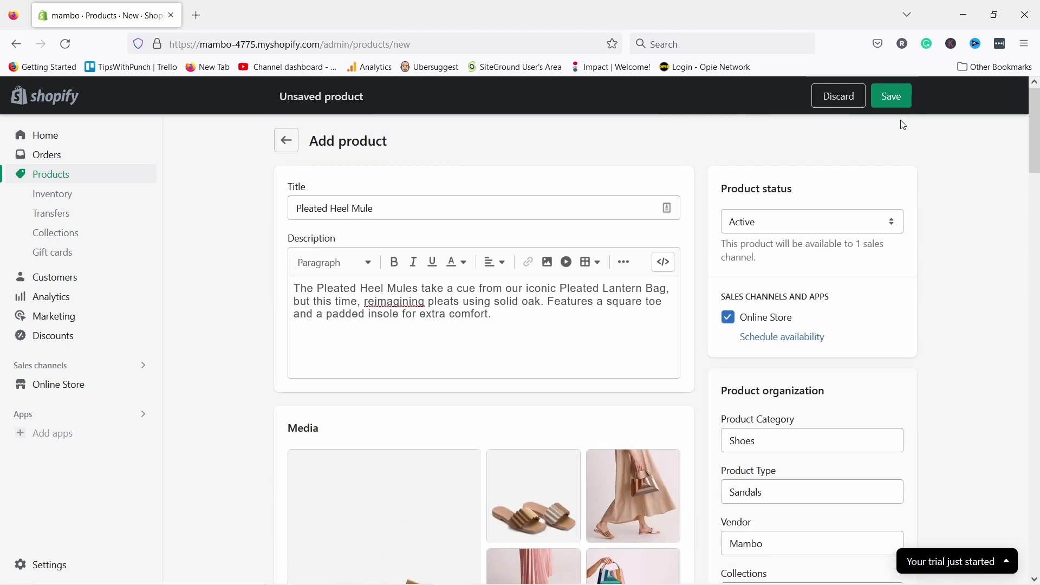
click(891, 96)
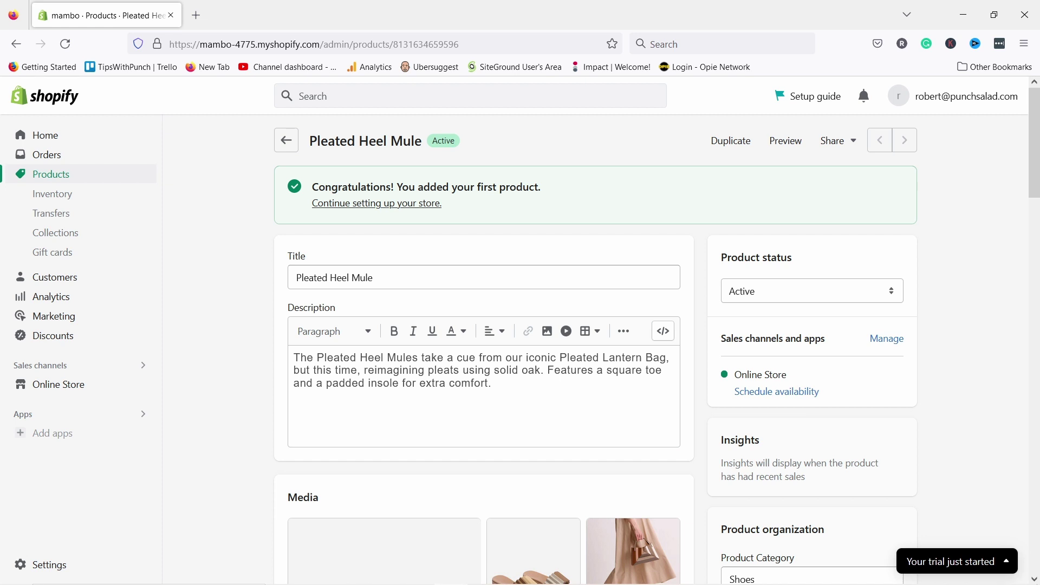
- Rename the product 'Louise Slide Sandal', paste a new description, save, and preview it
triple_click(348, 278)
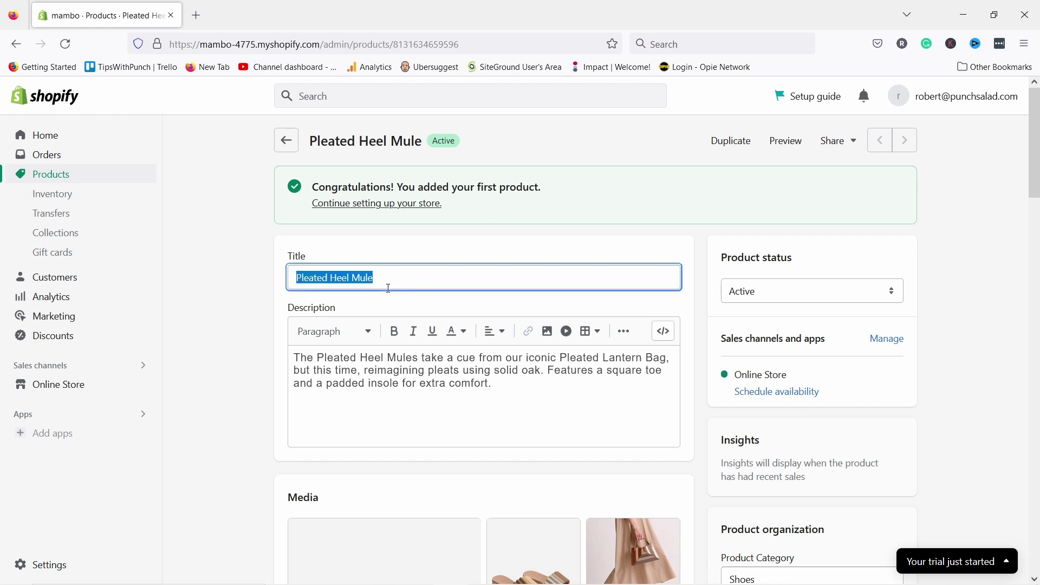
text(Louise Slide Sandal)
triple_click(427, 389)
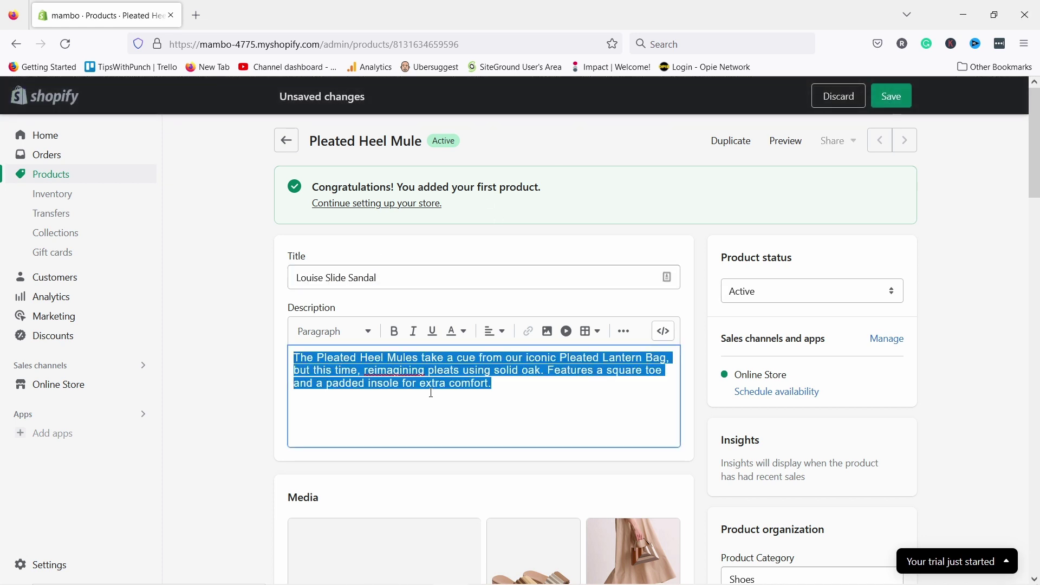
text(Our experimentation with texture continues. Elevated sense of design and craftsmanship manifests in our Italian-made Louise sandals. They have a square-toed silhouette with a wide band formed with leather pleats and extra comfortable leather-wrapped fussbett for day-long wear.)
click(891, 100)
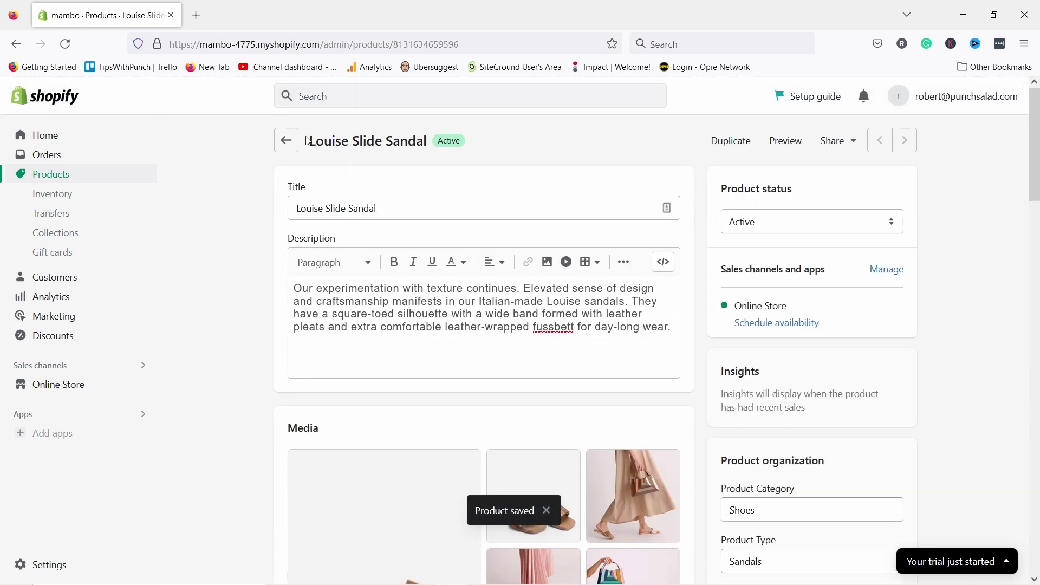
click(789, 145)
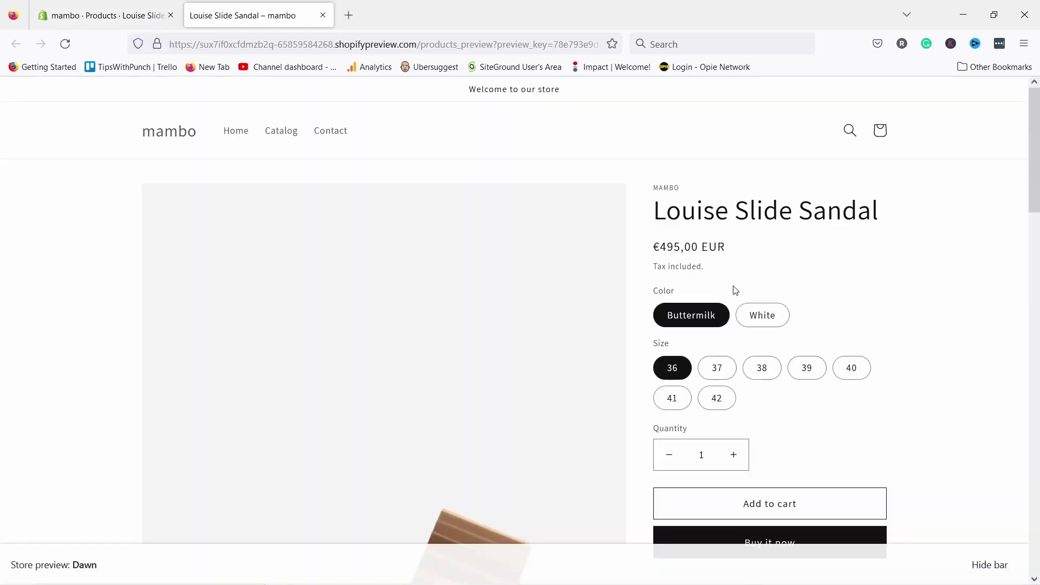
- Select the White colour and size 37 in the storefront preview
scroll(518, 144, down, 10)
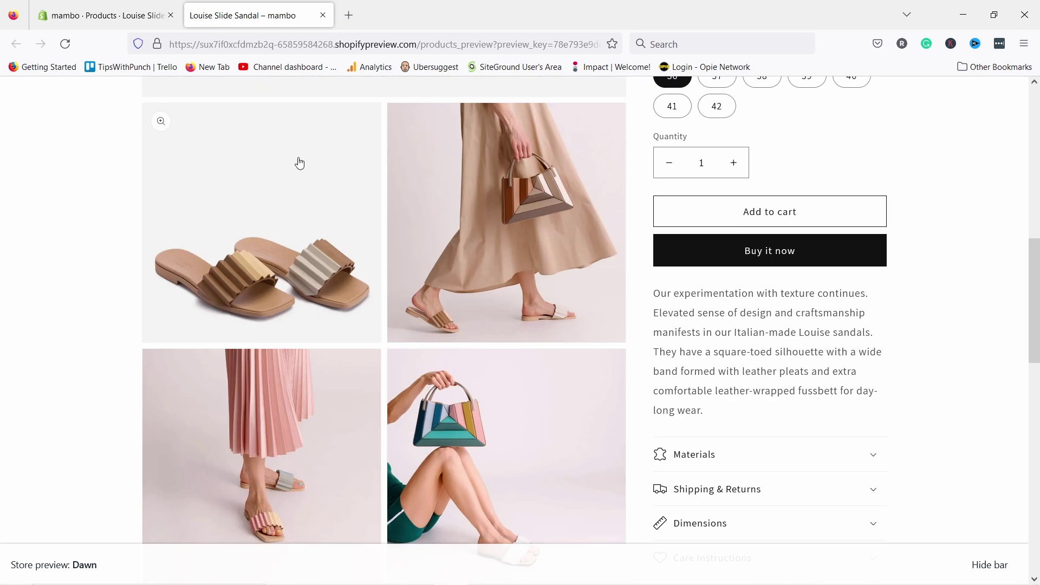
scroll(300, 163, down, 5)
scroll(534, 267, up, 6)
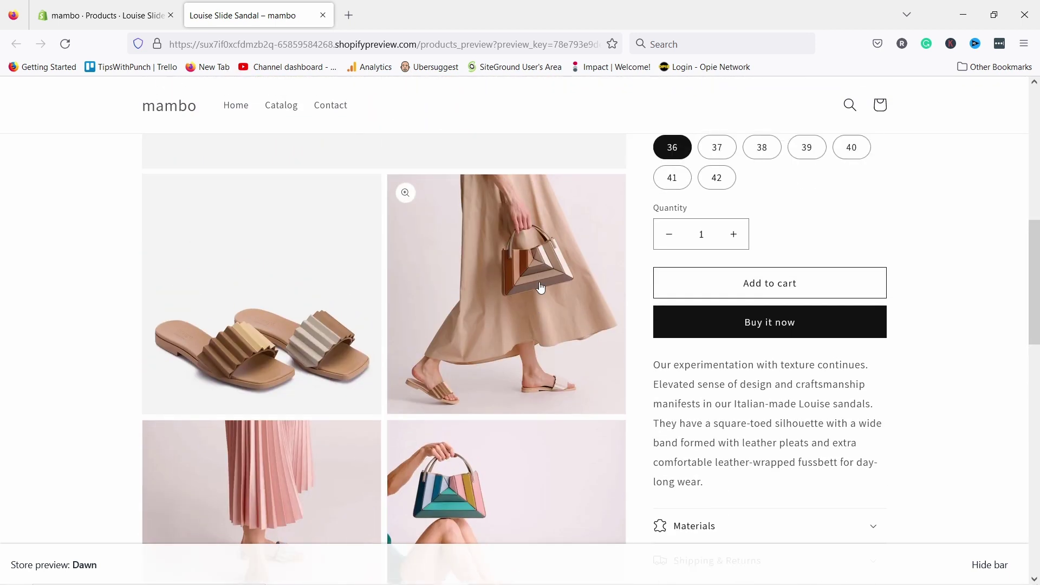
scroll(540, 287, up, 5)
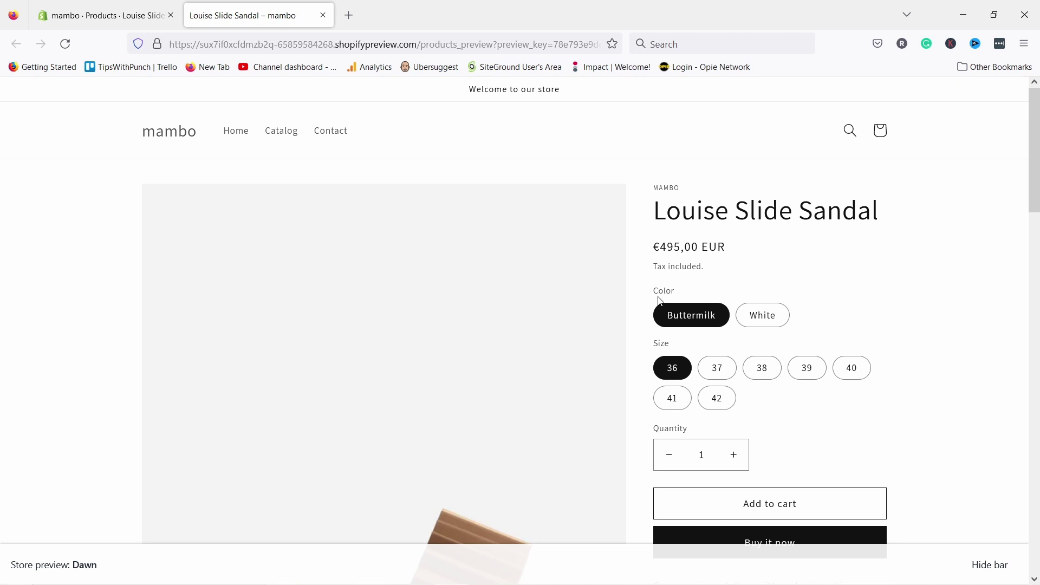
click(770, 325)
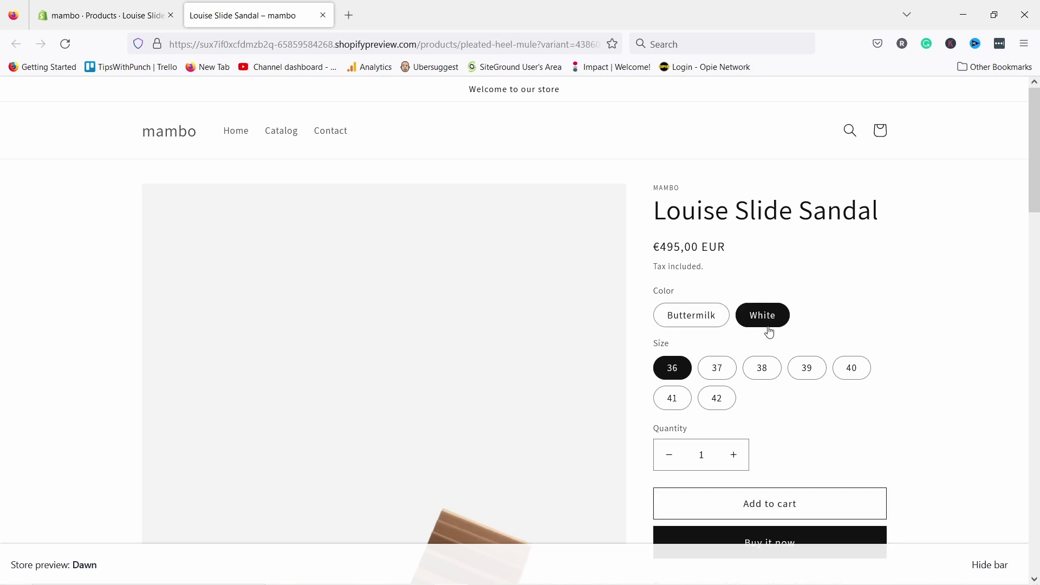
click(716, 370)
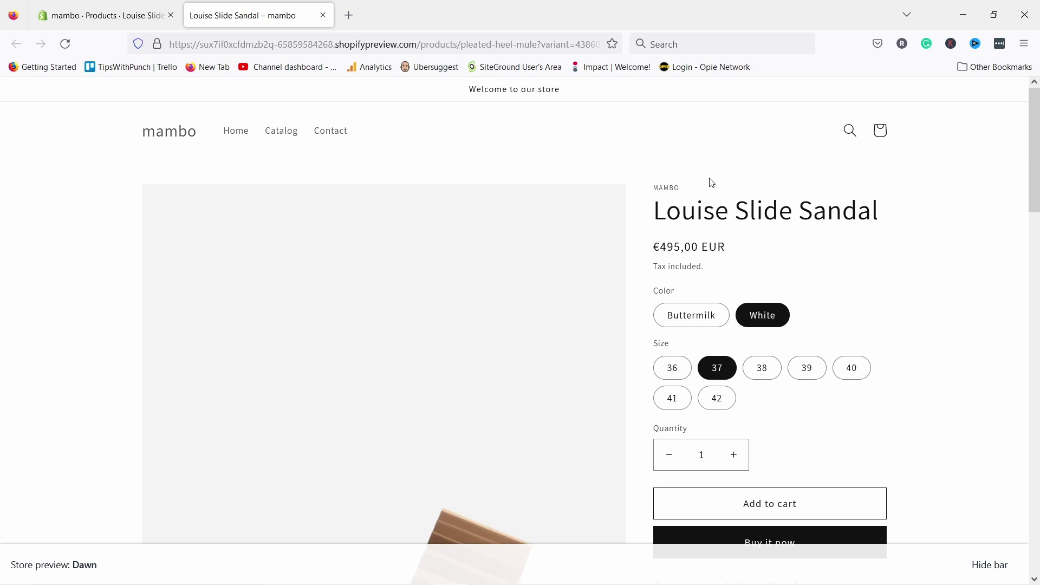
- Expand the Materials, Shipping & Returns, Dimensions and Care Instructions sections
scroll(699, 181, down, 6)
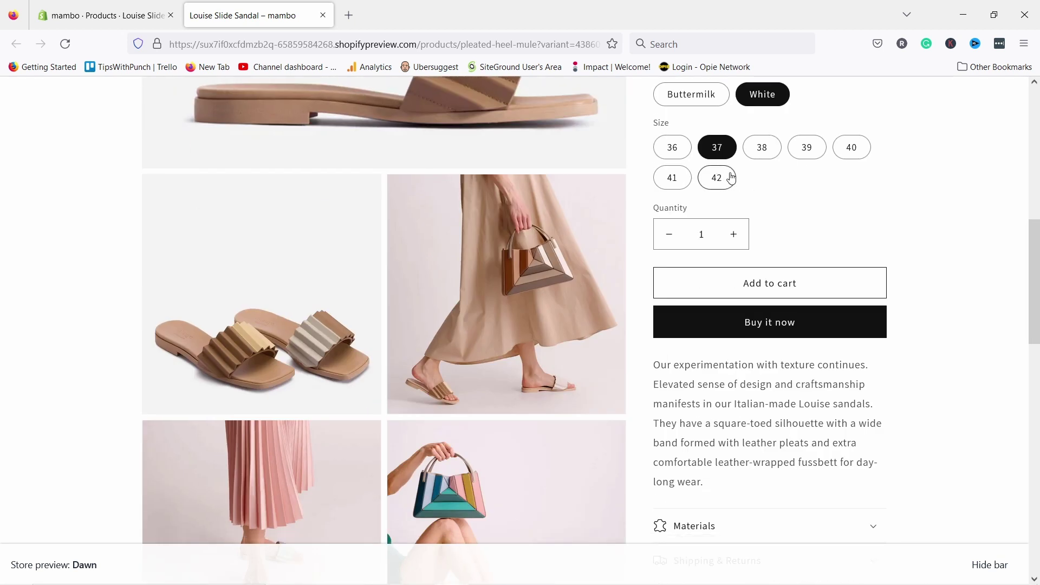
scroll(739, 185, down, 1)
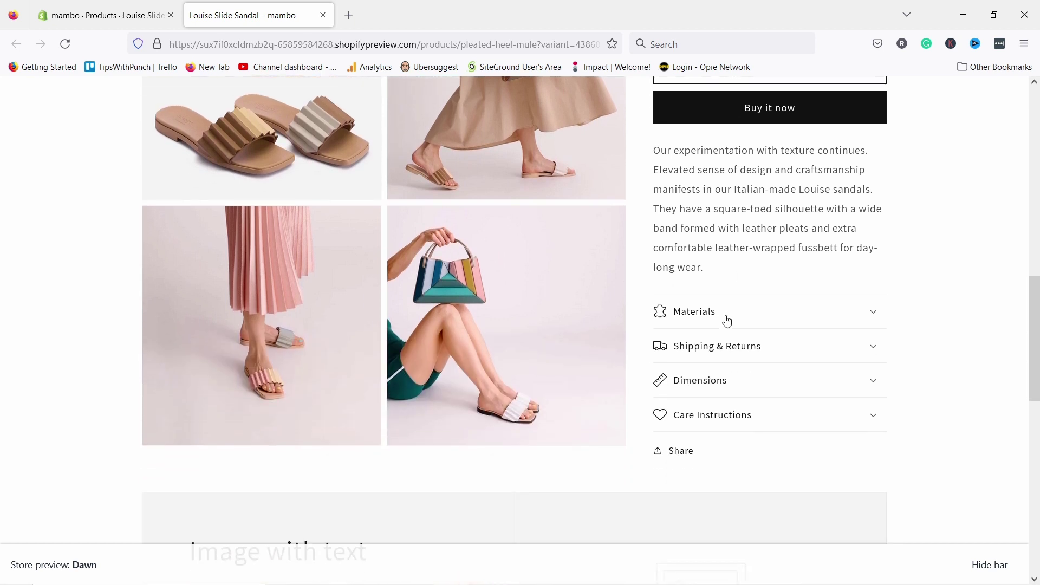
click(723, 317)
click(723, 349)
click(718, 381)
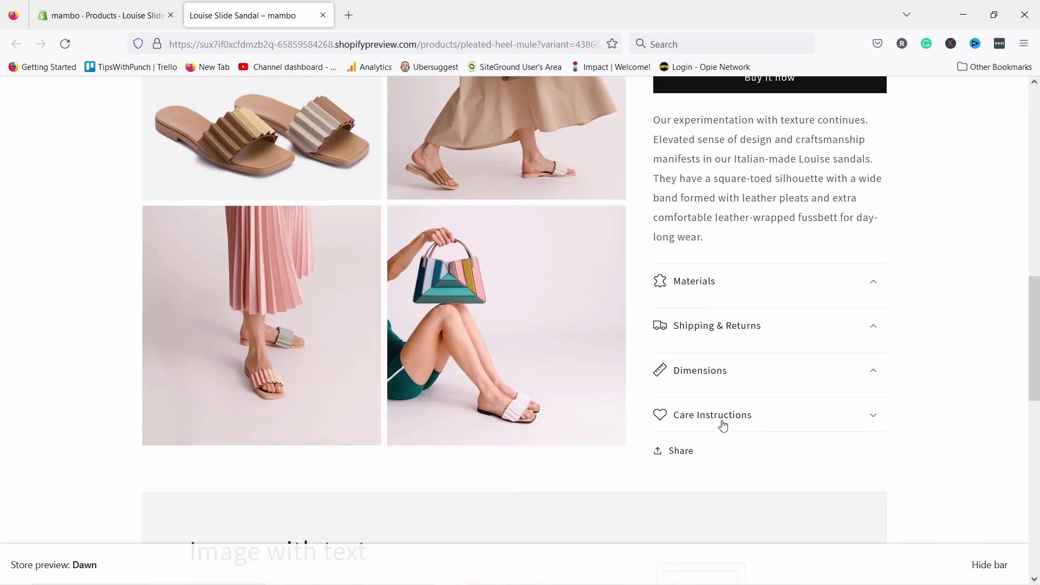
click(722, 419)
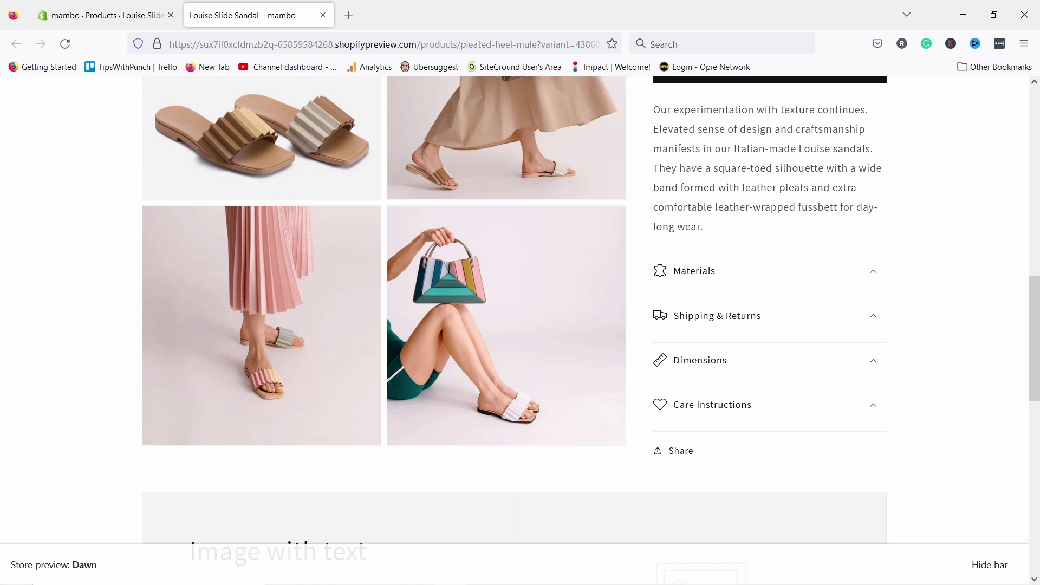
scroll(675, 281, down, 7)
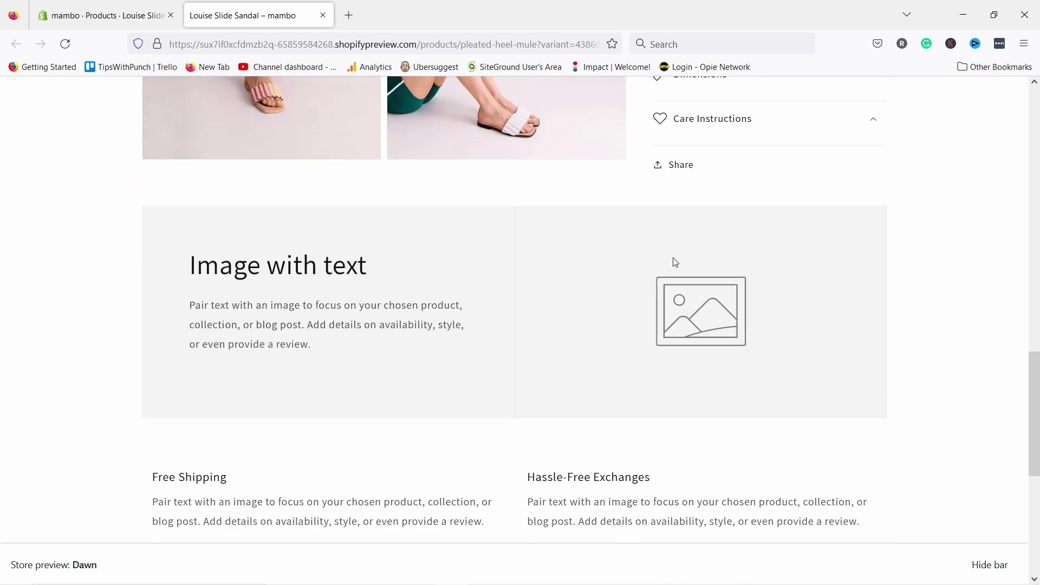
scroll(758, 316, up, 3)
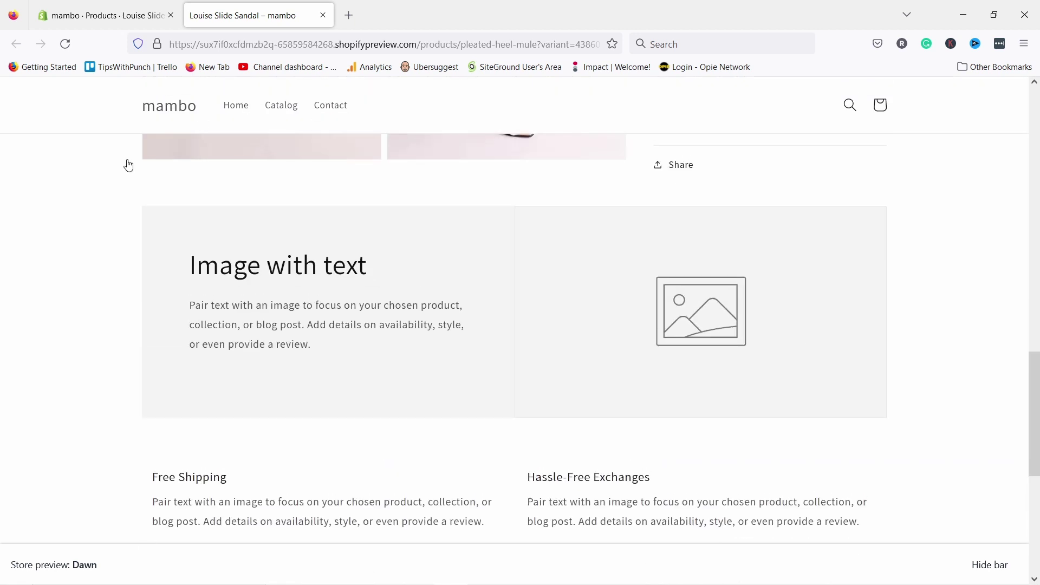
scroll(313, 432, down, 2)
scroll(887, 455, down, 3)
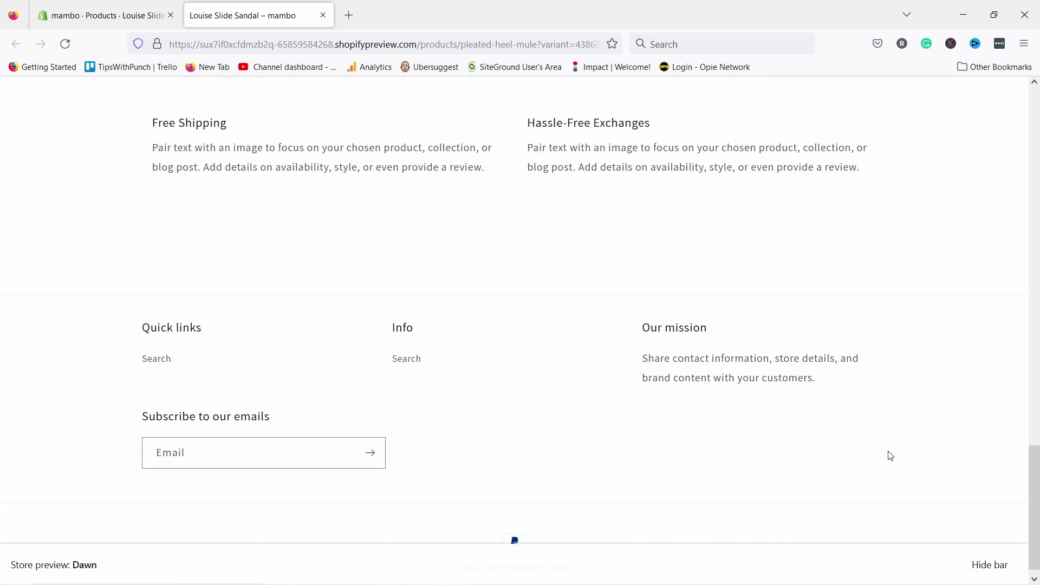
scroll(822, 359, up, 15)
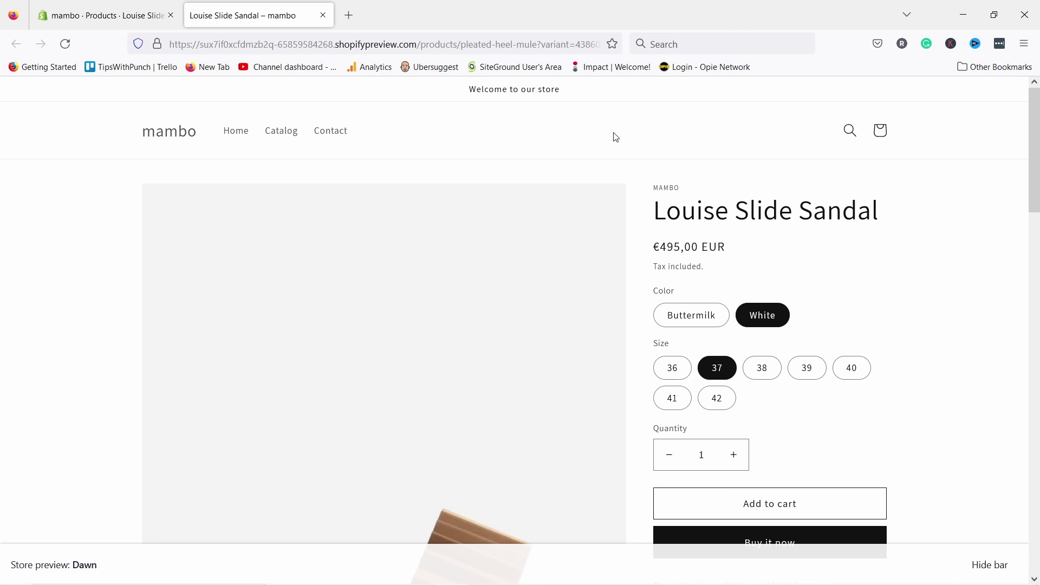
- Close the storefront preview, dismiss the Share password notice, and return to Products
click(323, 15)
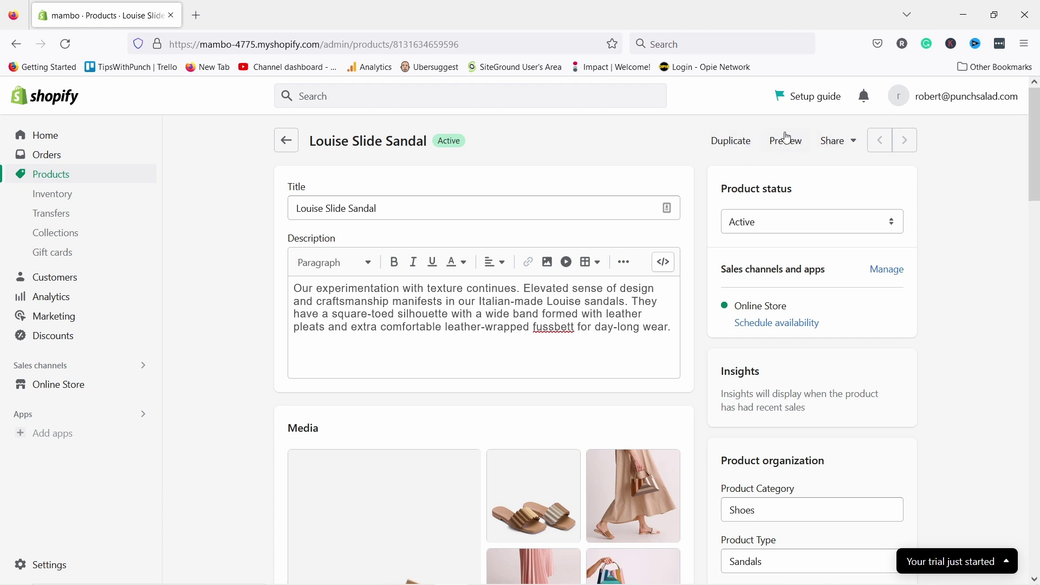
click(849, 141)
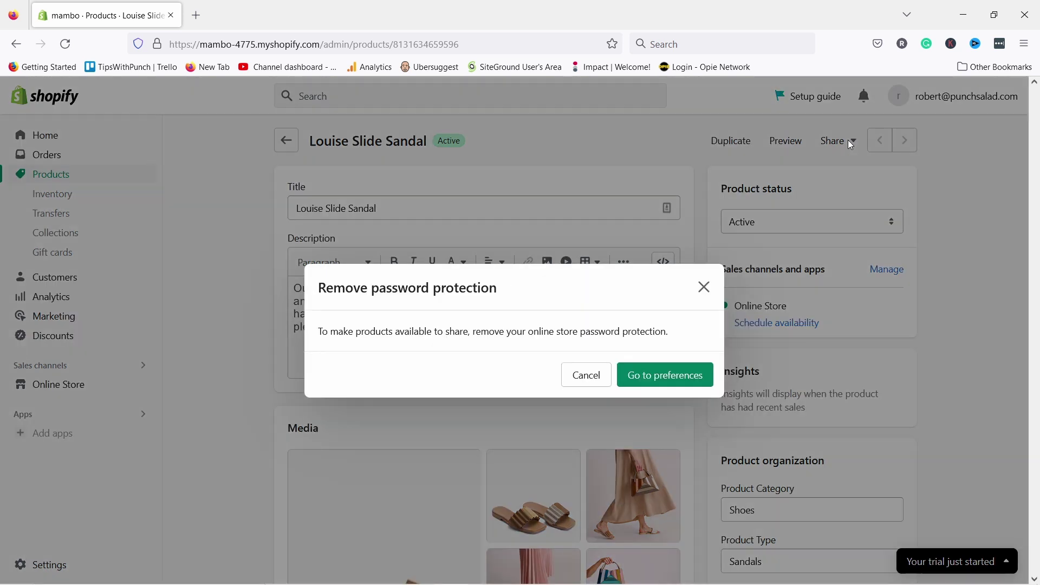
click(705, 288)
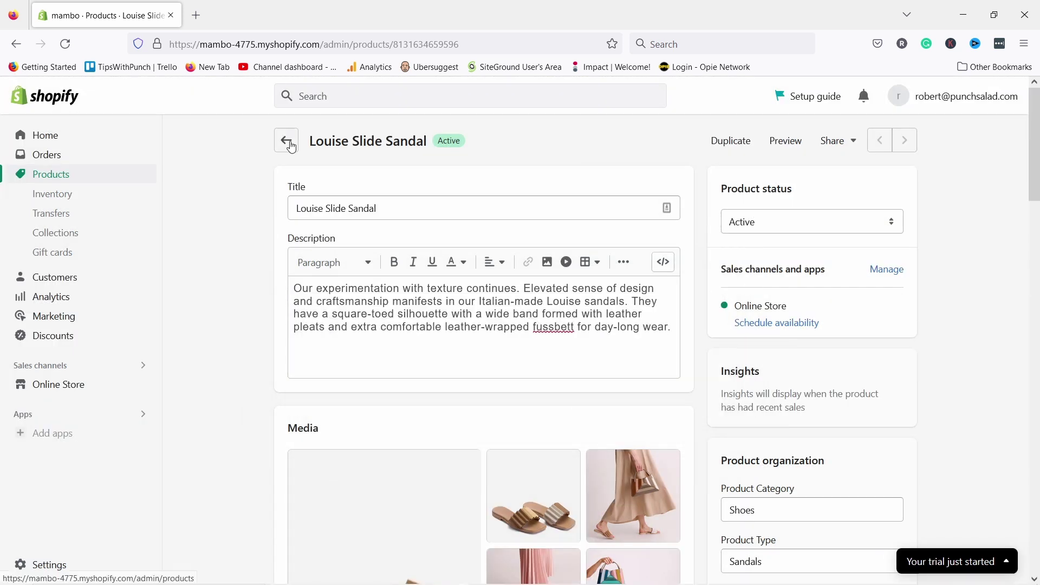
click(286, 141)
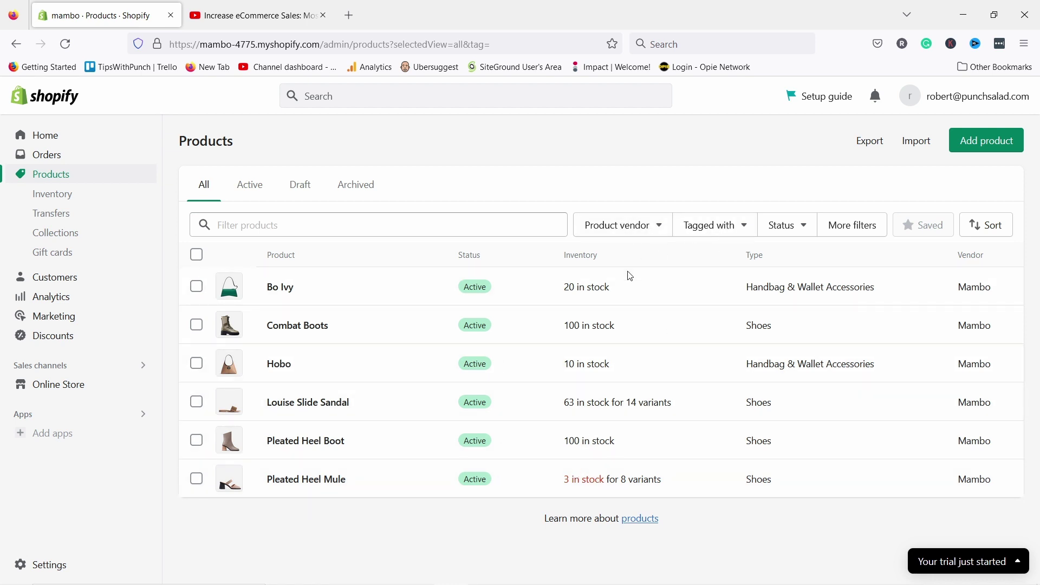
click(726, 226)
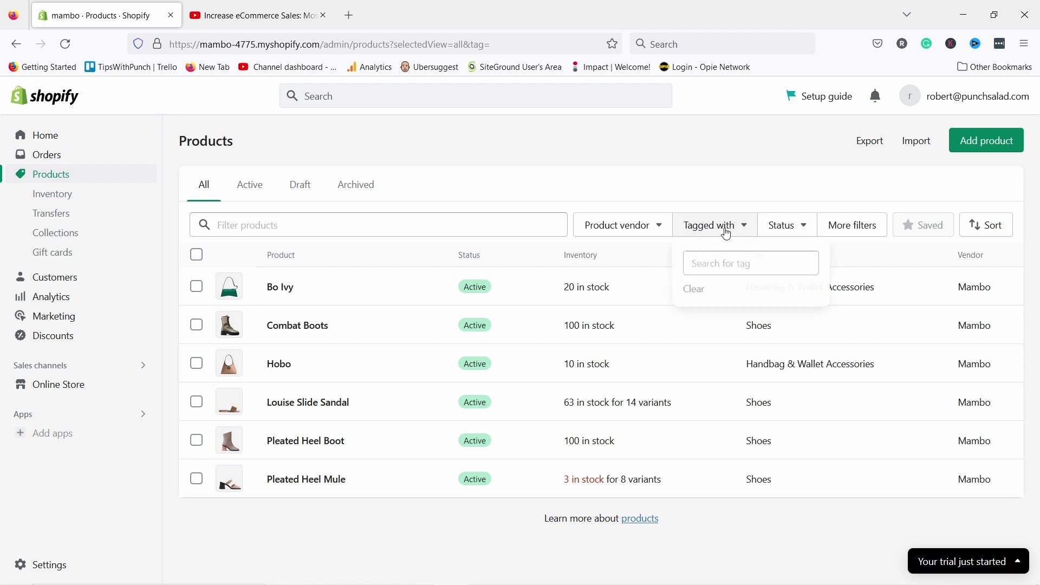
click(719, 263)
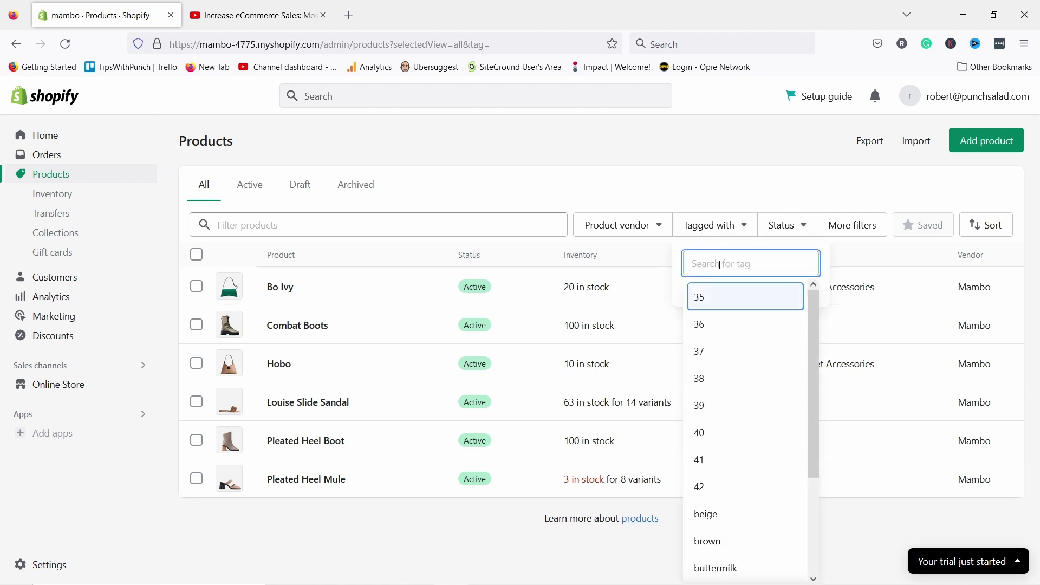
text(beig)
click(691, 298)
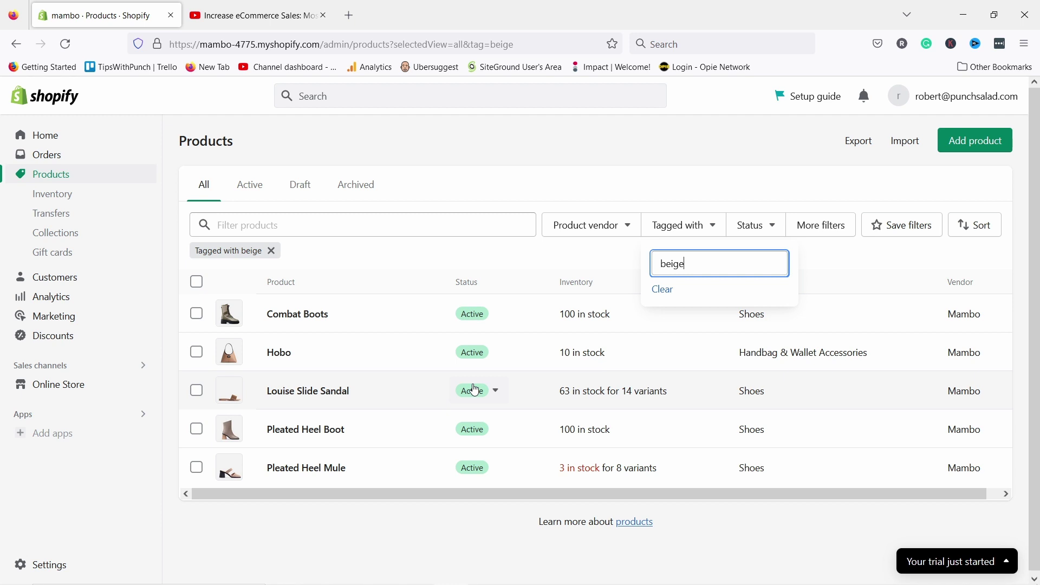
click(662, 290)
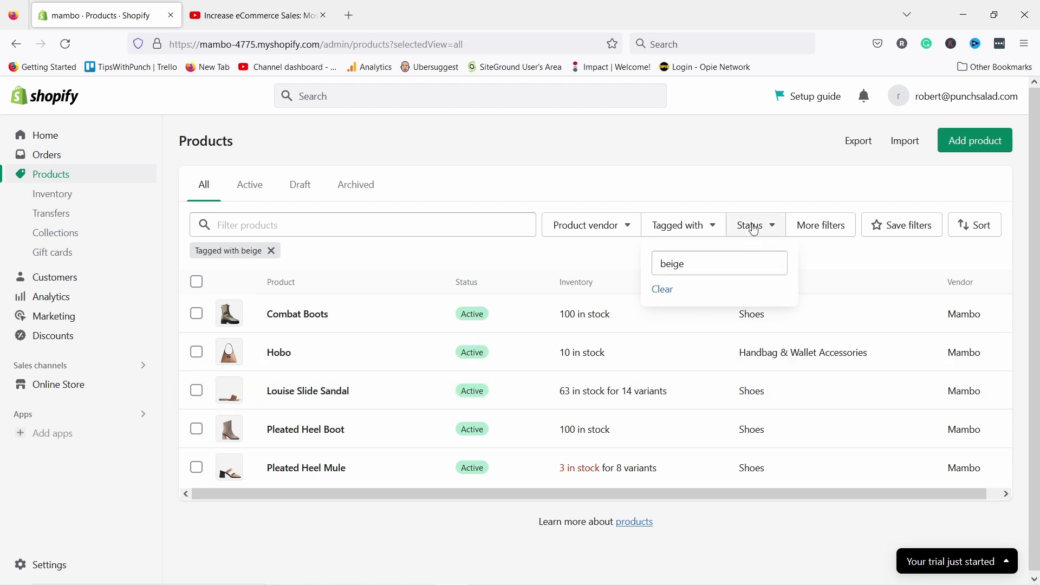
click(772, 224)
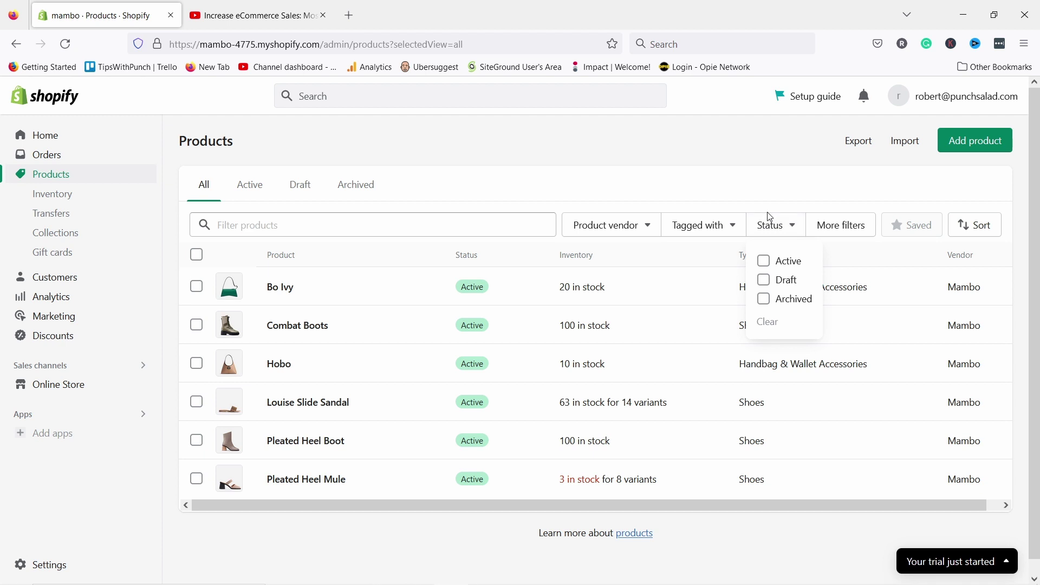
click(593, 226)
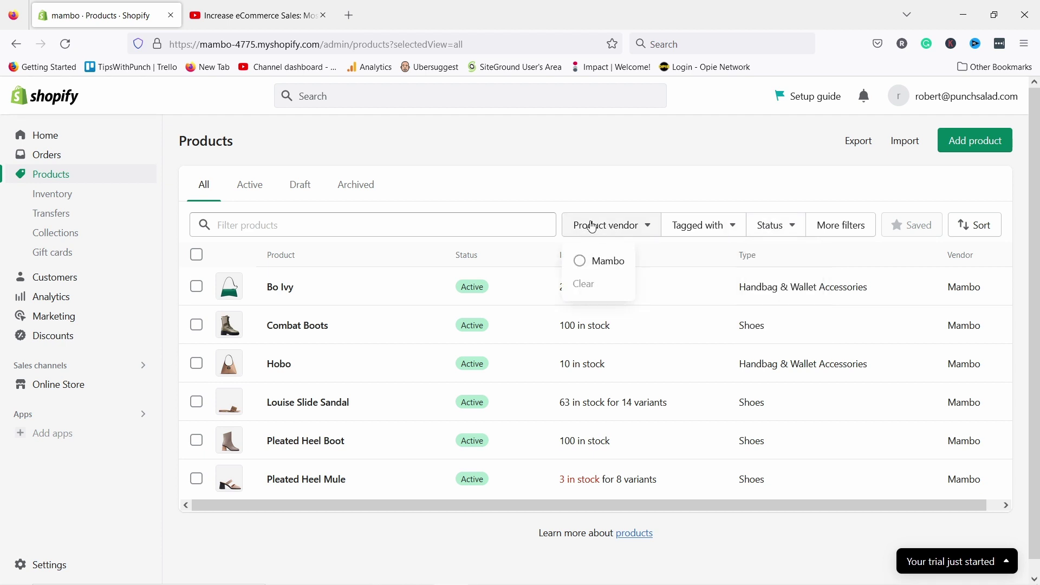
click(593, 226)
click(824, 227)
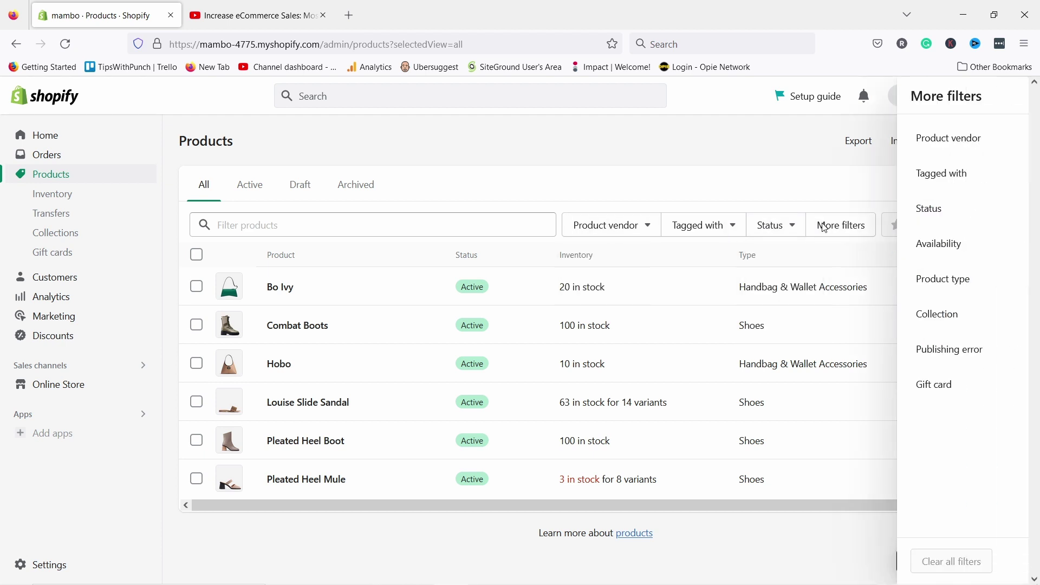
click(714, 190)
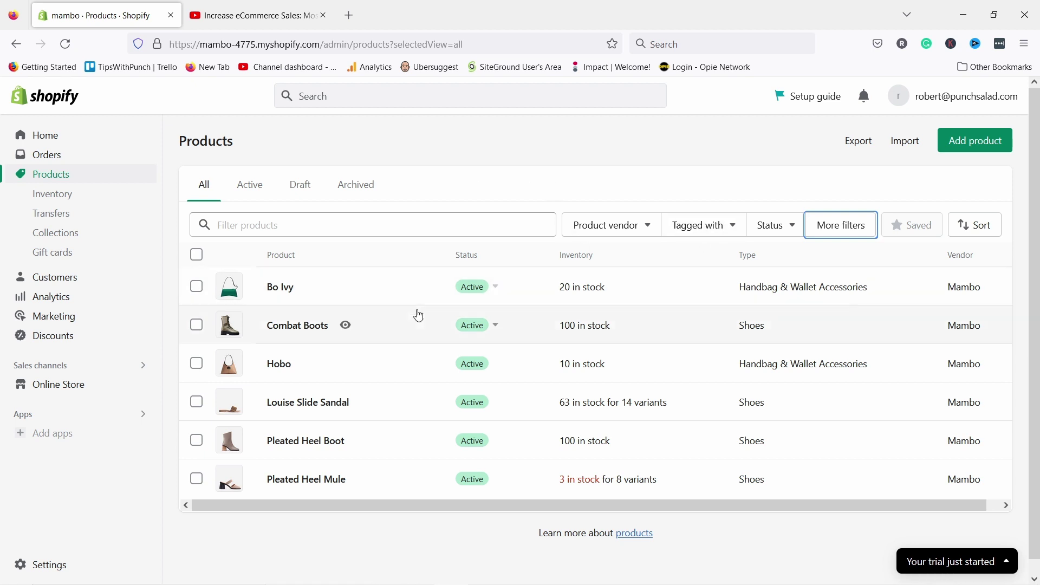
click(85, 239)
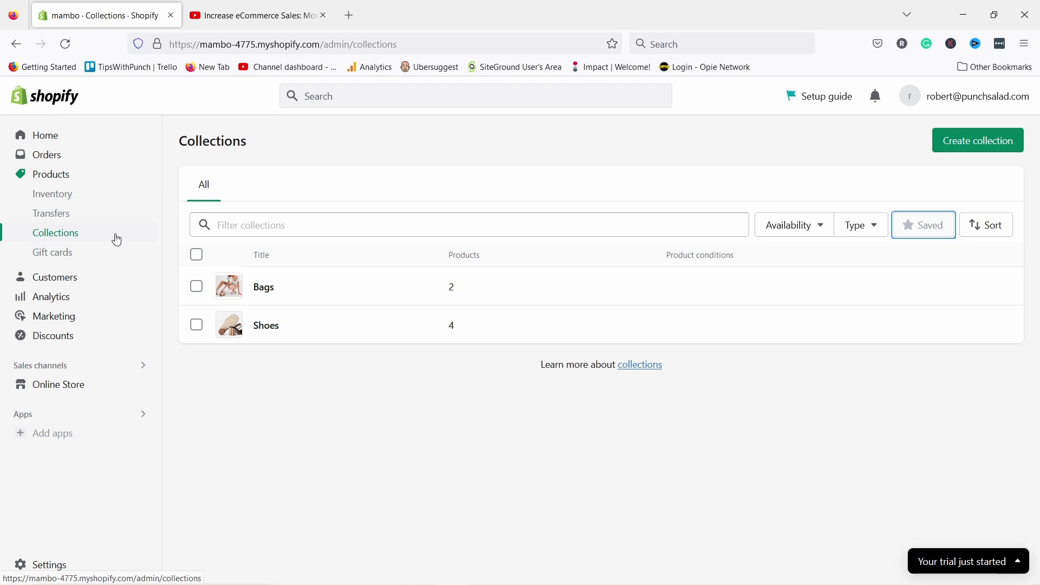
- Create a collection titled 'Lether products' and copy the title into its description
click(954, 143)
click(329, 207)
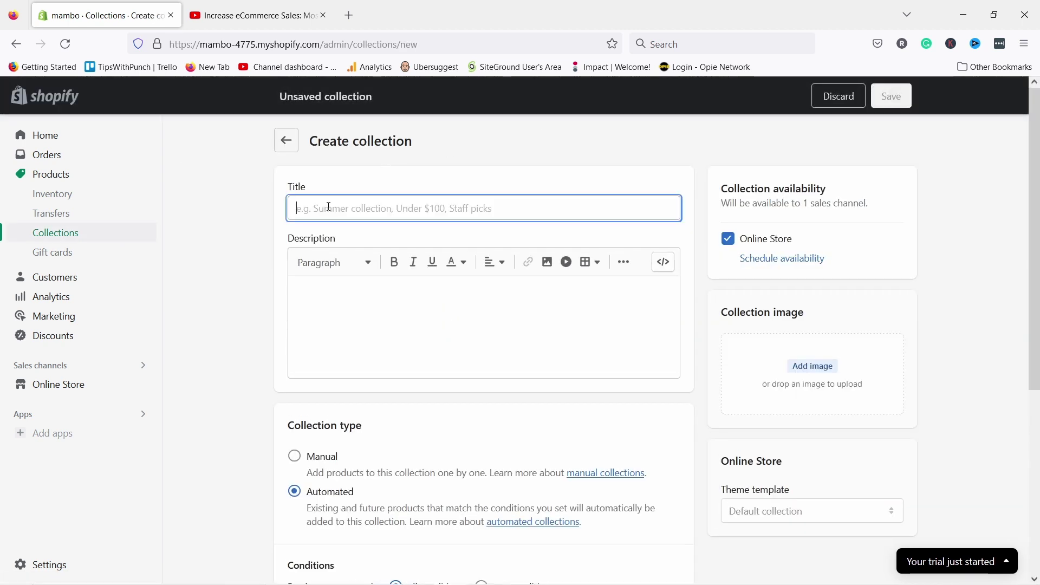
text(Lether)
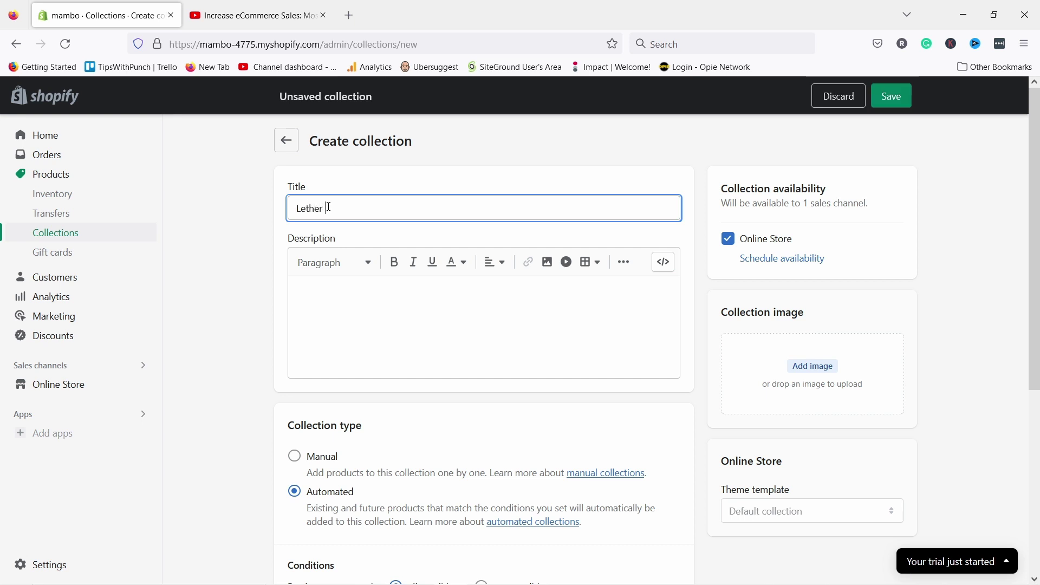
text( products)
click(395, 318)
triple_click(350, 217)
key(ctrl+c)
click(326, 318)
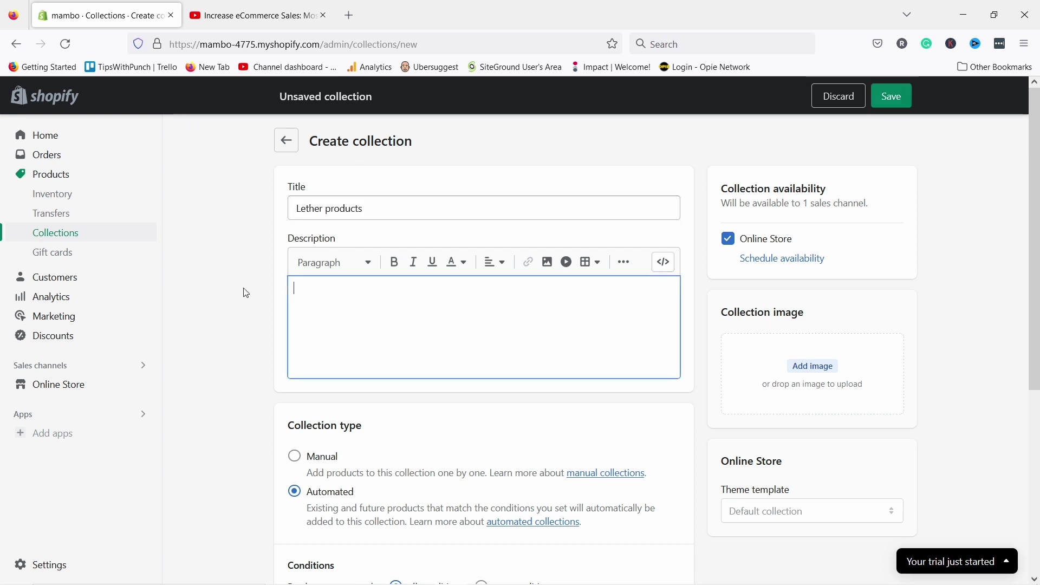
key(ctrl+v)
- Set the condition Product tag is equal to leather, save, and view the collection
scroll(269, 260, down, 2)
scroll(268, 260, down, 2)
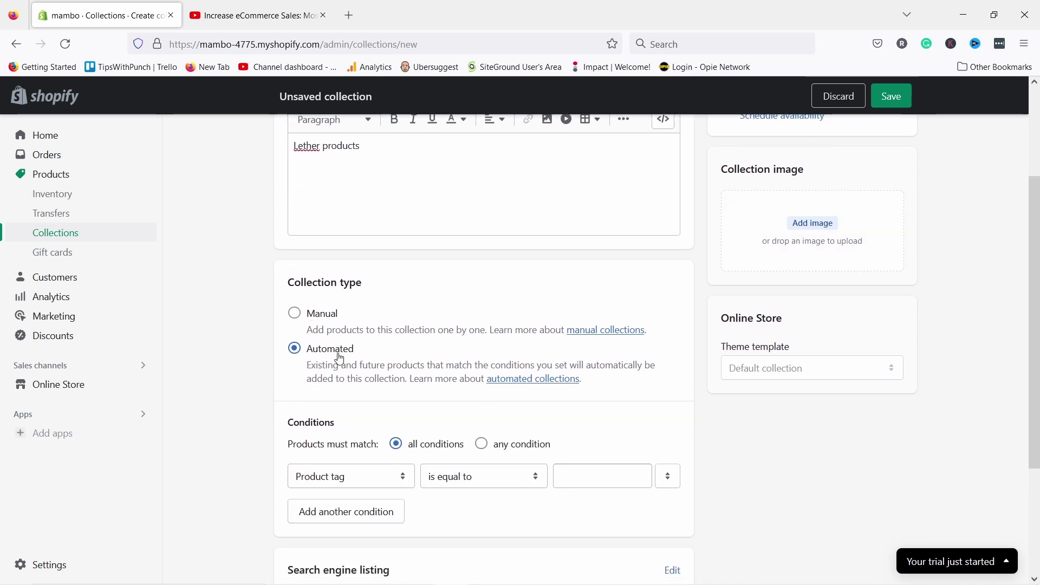
scroll(336, 360, down, 4)
click(327, 333)
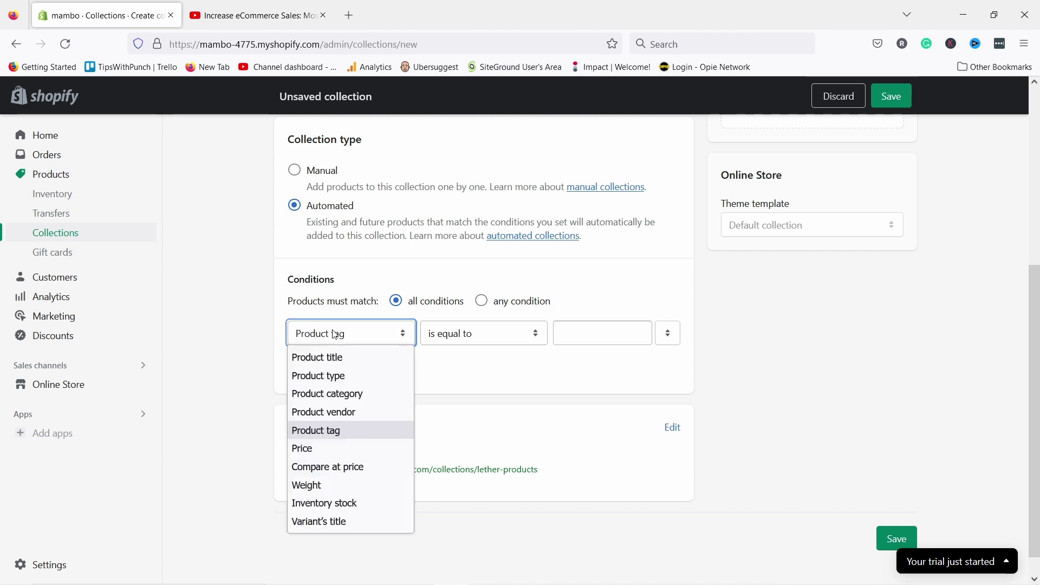
click(434, 344)
click(593, 339)
text(le)
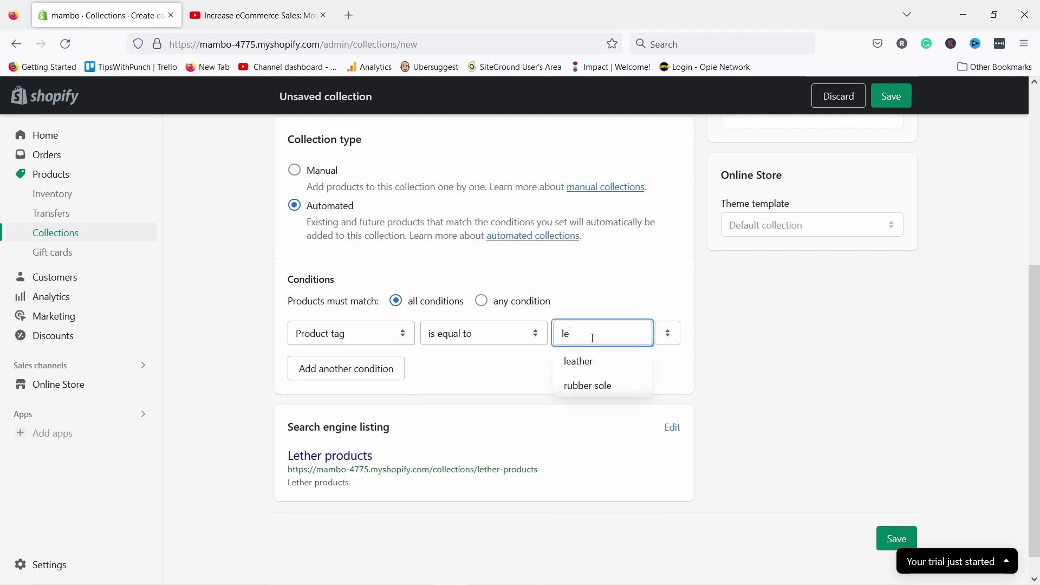
click(593, 363)
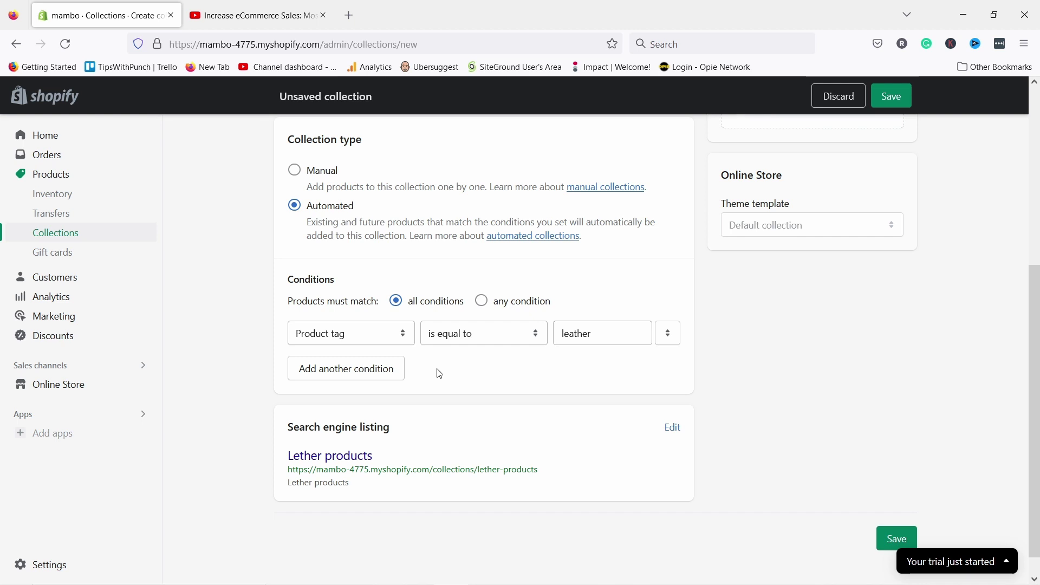
click(890, 540)
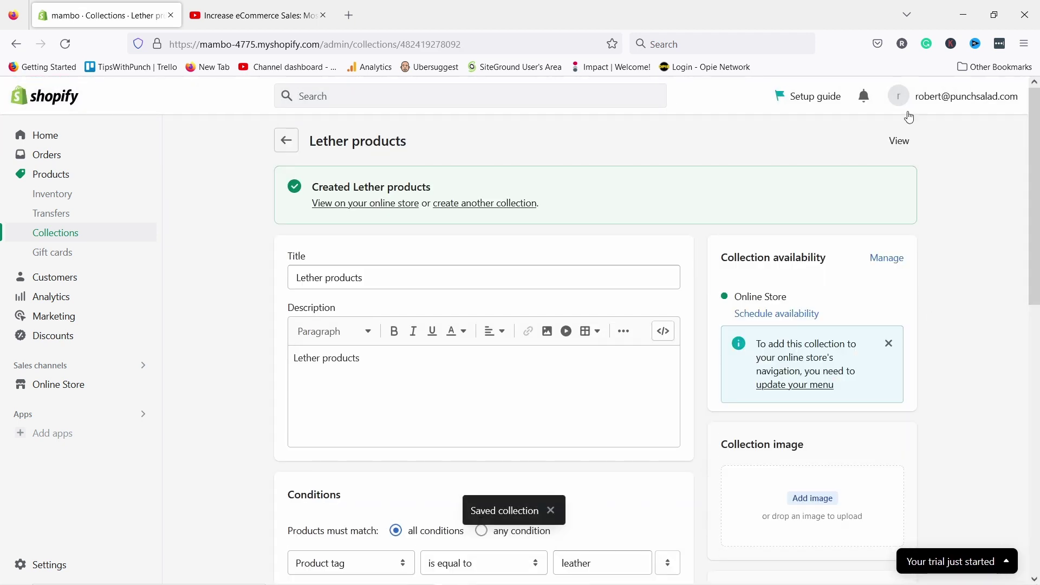
click(901, 142)
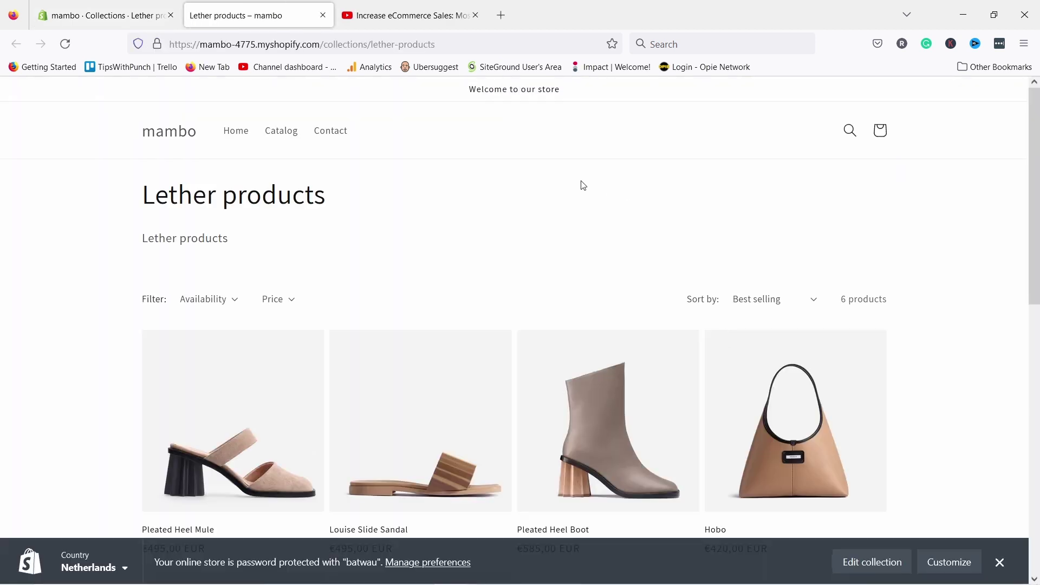
- Browse the Lether products storefront page, toggle the Availability filter, and close the YouTube tab
scroll(585, 162, down, 3)
scroll(863, 258, down, 2)
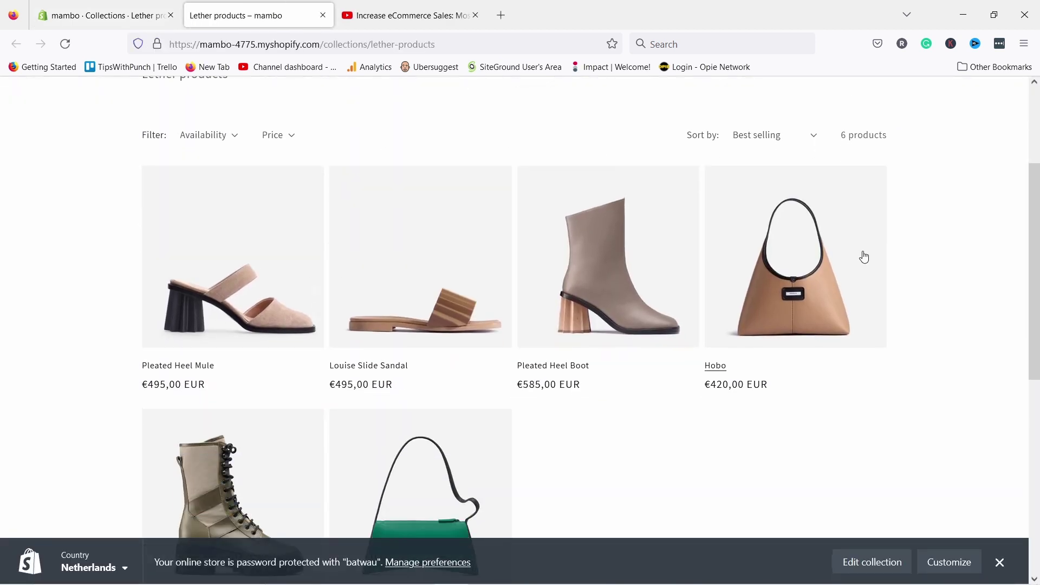
scroll(379, 363, down, 1)
scroll(401, 354, down, 2)
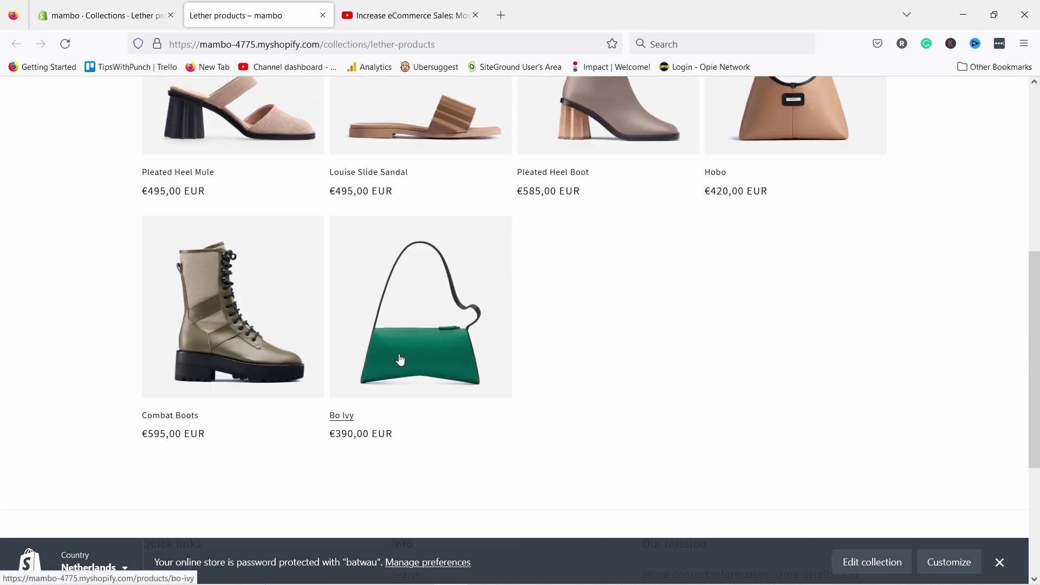
scroll(397, 348, up, 7)
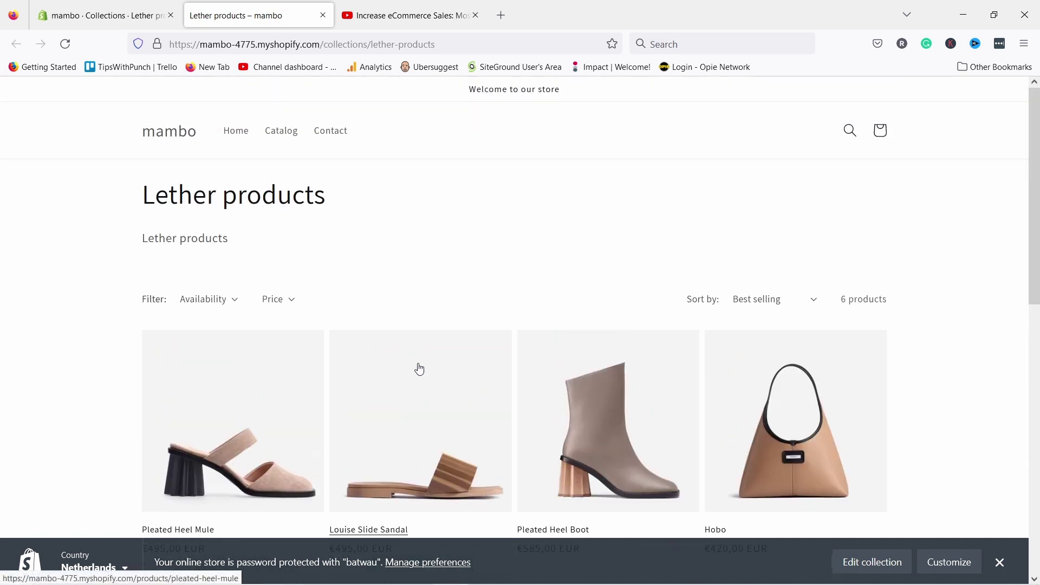
drag(97, 197, 454, 205)
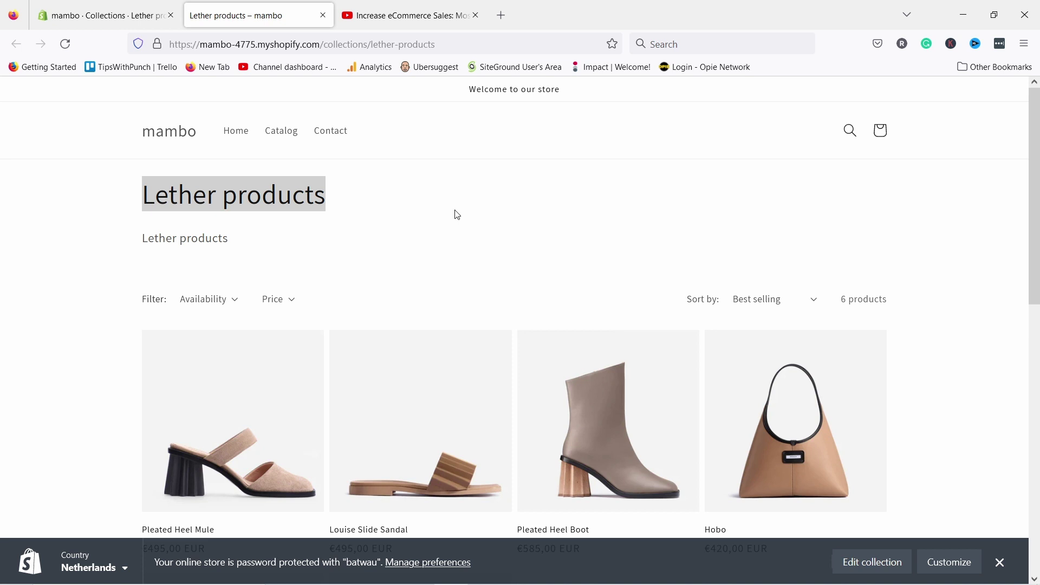
click(198, 301)
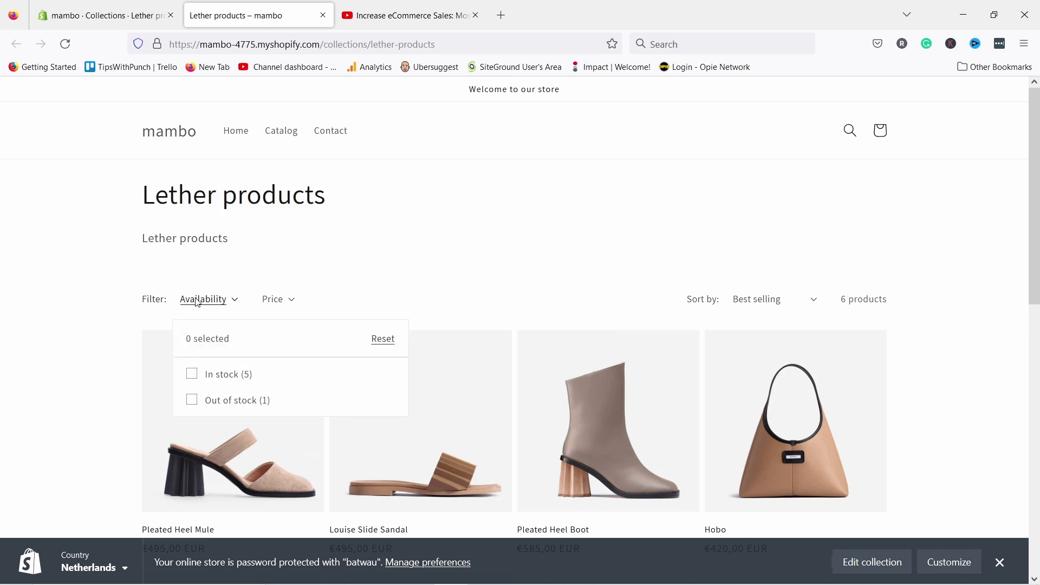
click(338, 277)
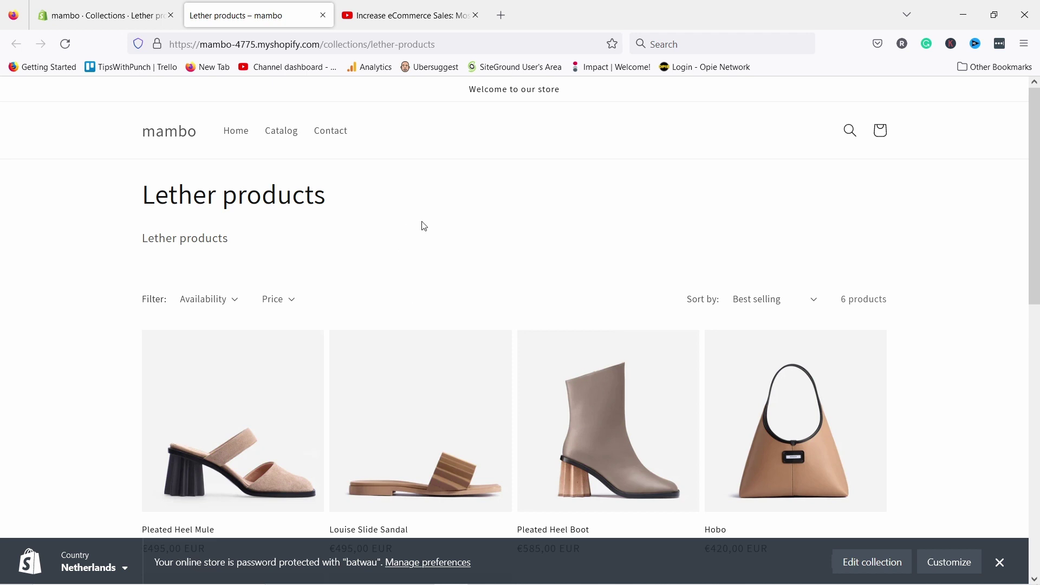
middle_click(357, 21)
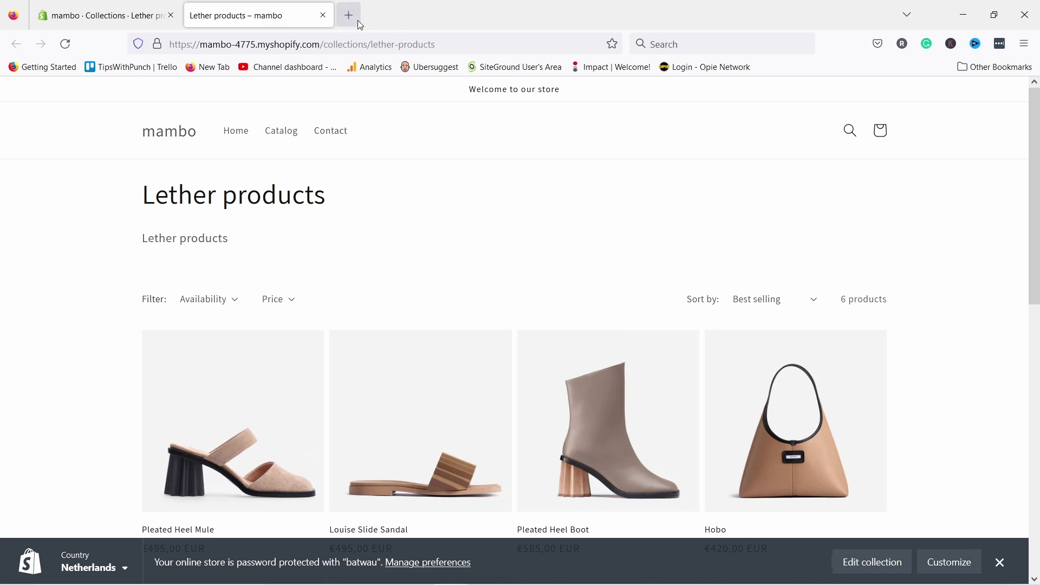
- Close the storefront tab and go from the admin Home page to Online Store themes
click(324, 15)
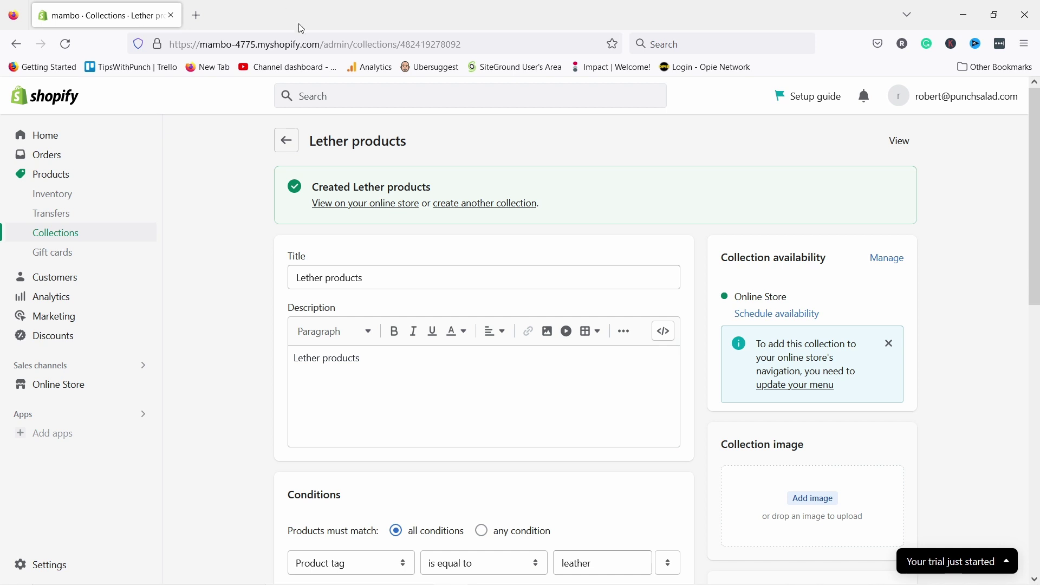
click(50, 135)
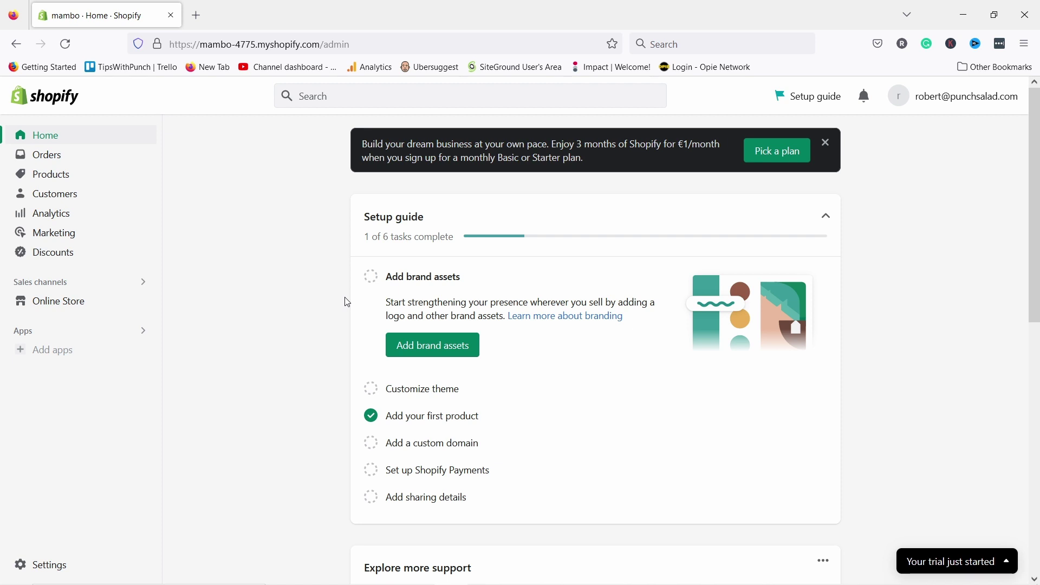
scroll(287, 286, down, 3)
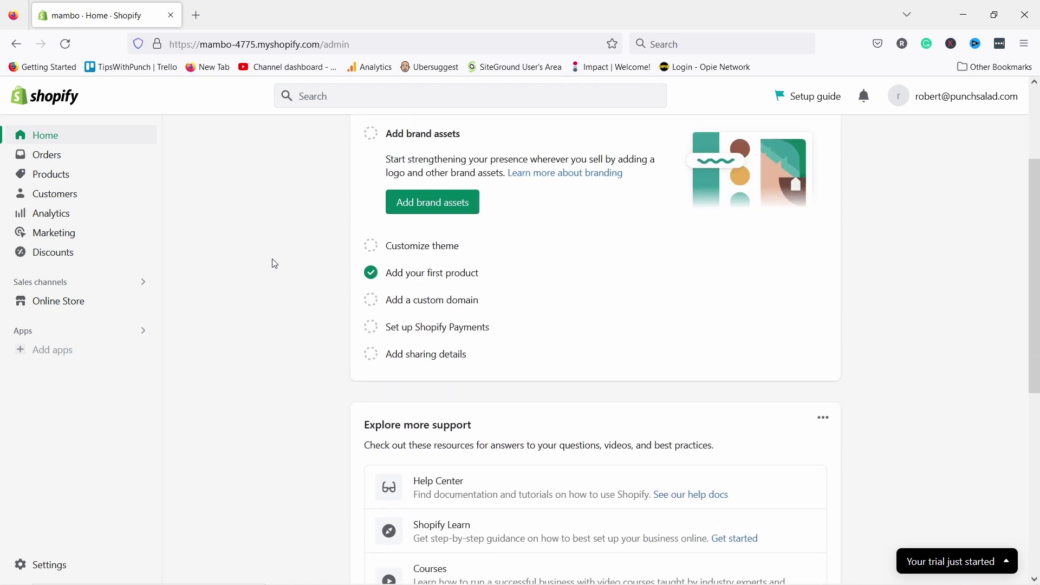
scroll(266, 255, up, 1)
scroll(268, 256, up, 2)
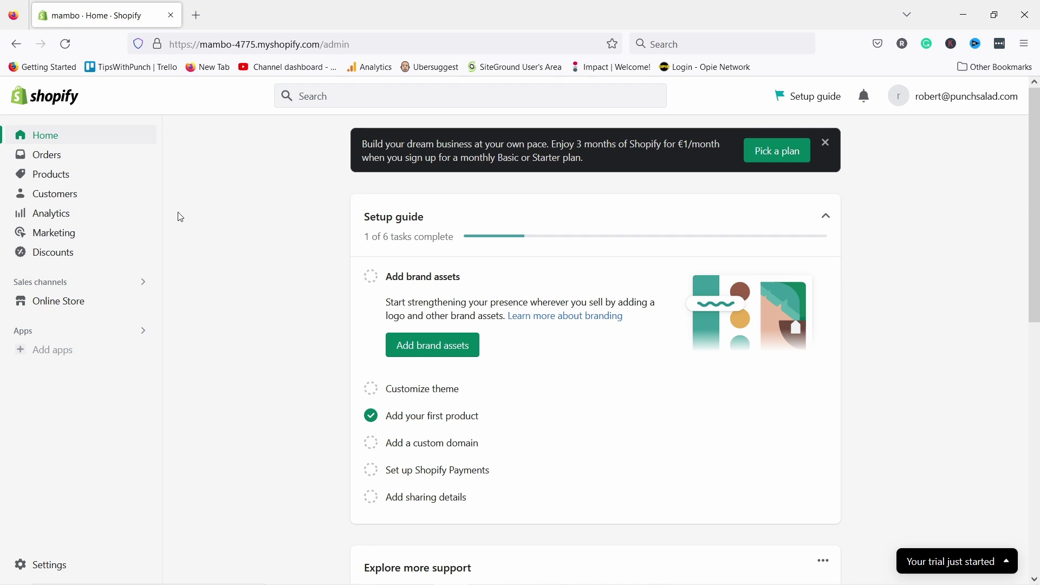
click(68, 305)
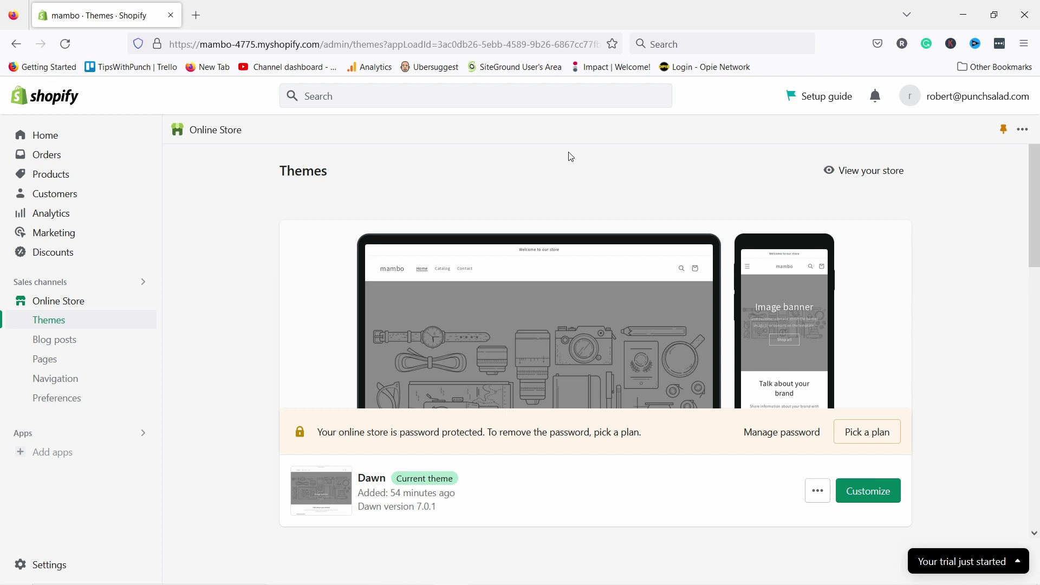
- Scroll the Themes page down to the Popular free themes, including Sense and Origin
scroll(683, 154, down, 5)
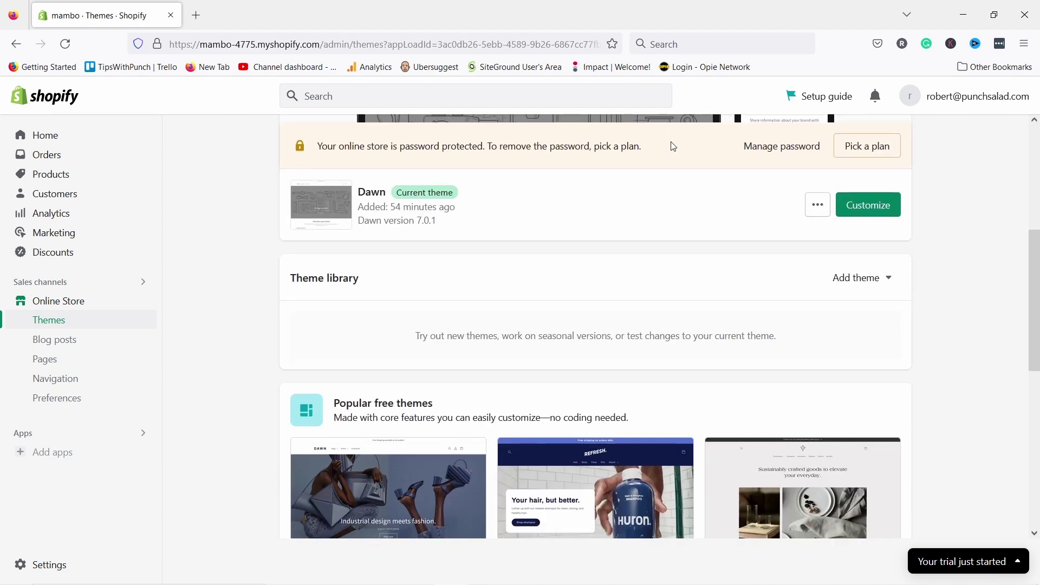
scroll(601, 176, down, 4)
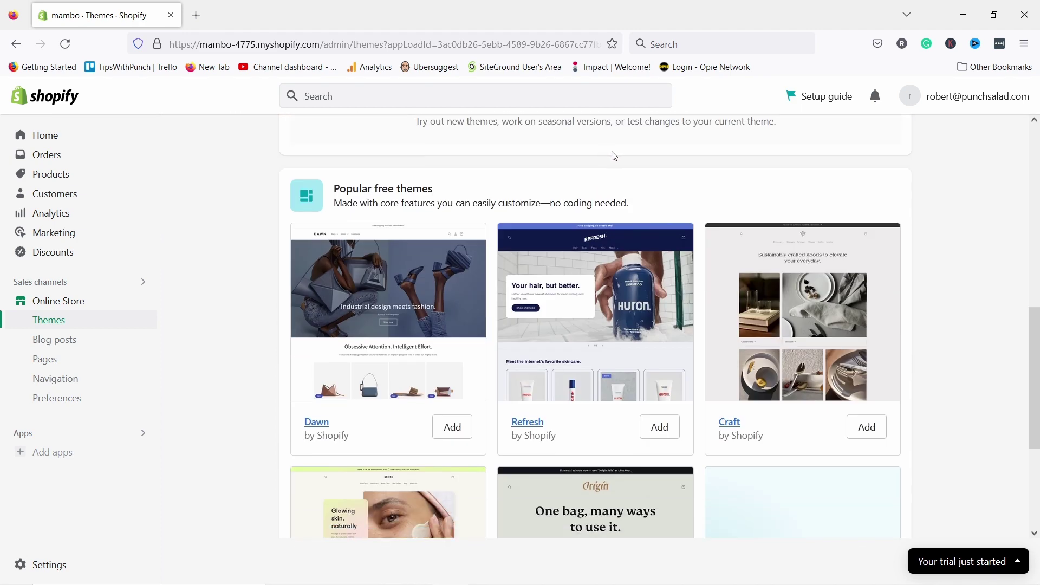
scroll(545, 184, down, 4)
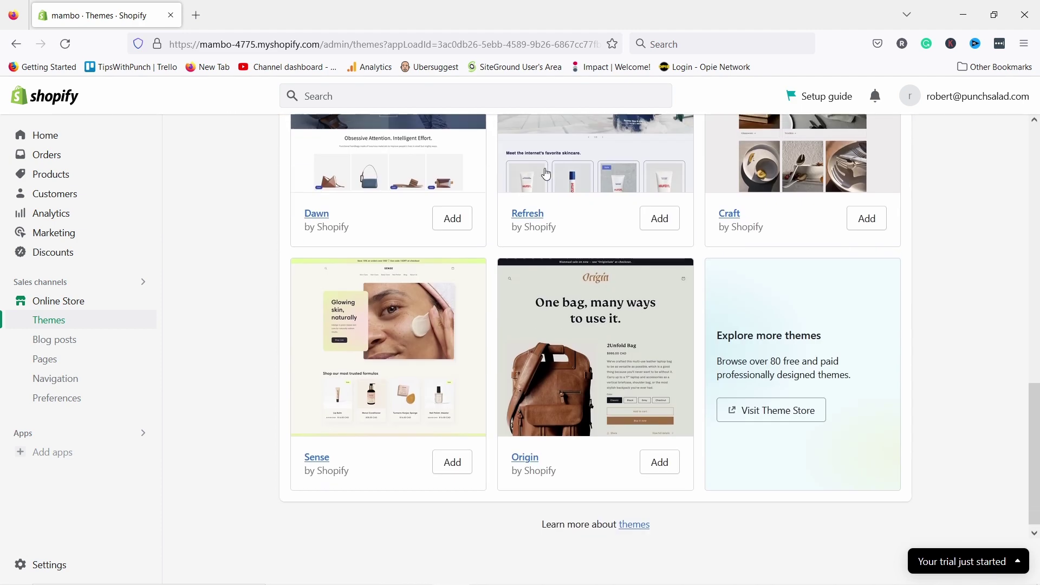
- Open the Shopify Theme Store and filter the listing to free themes only
click(769, 398)
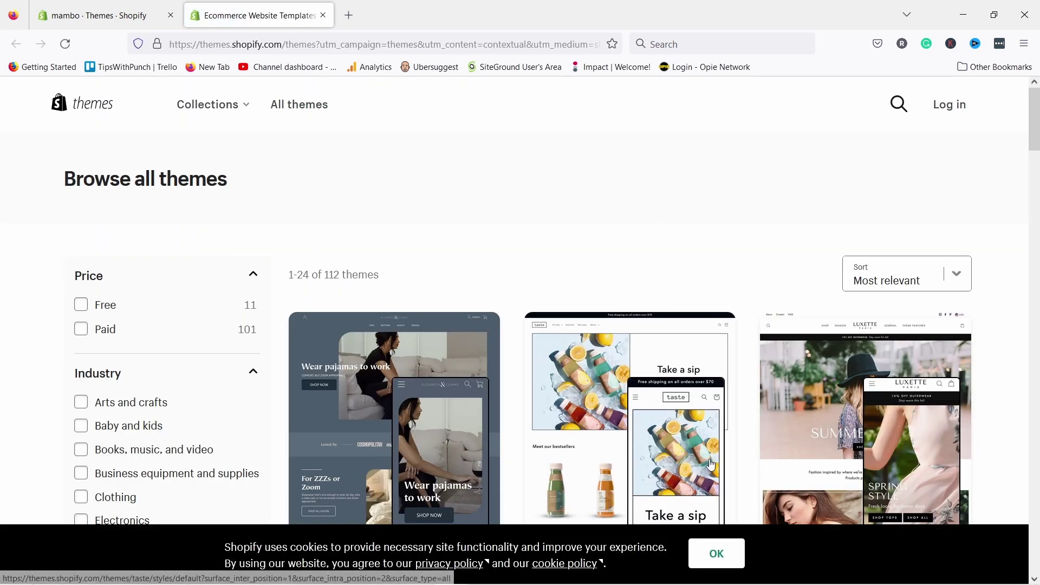
click(708, 560)
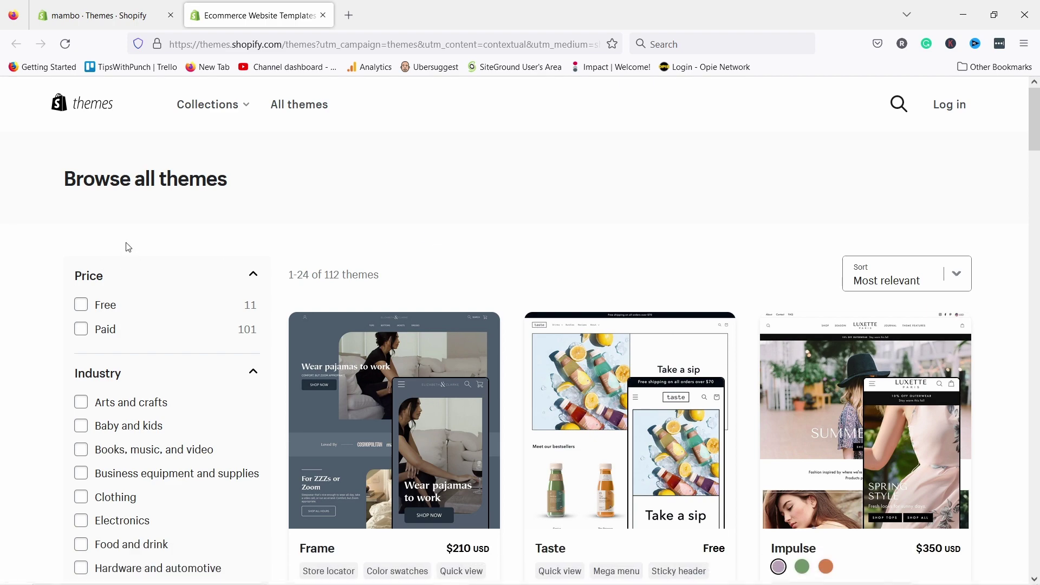
click(81, 305)
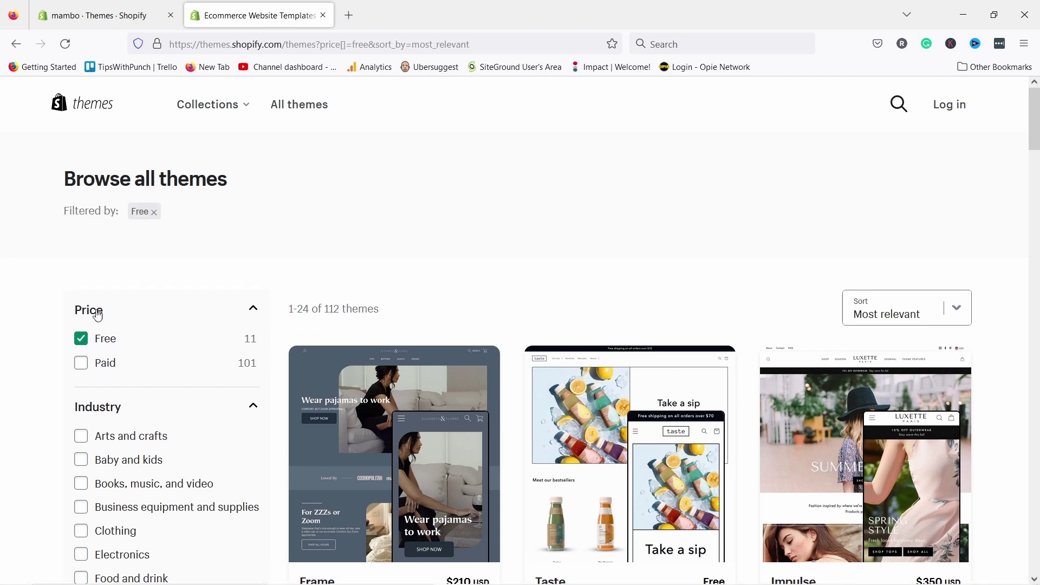
- Browse the free themes, then clear the Free price filter to list all 112 themes
scroll(471, 329, down, 15)
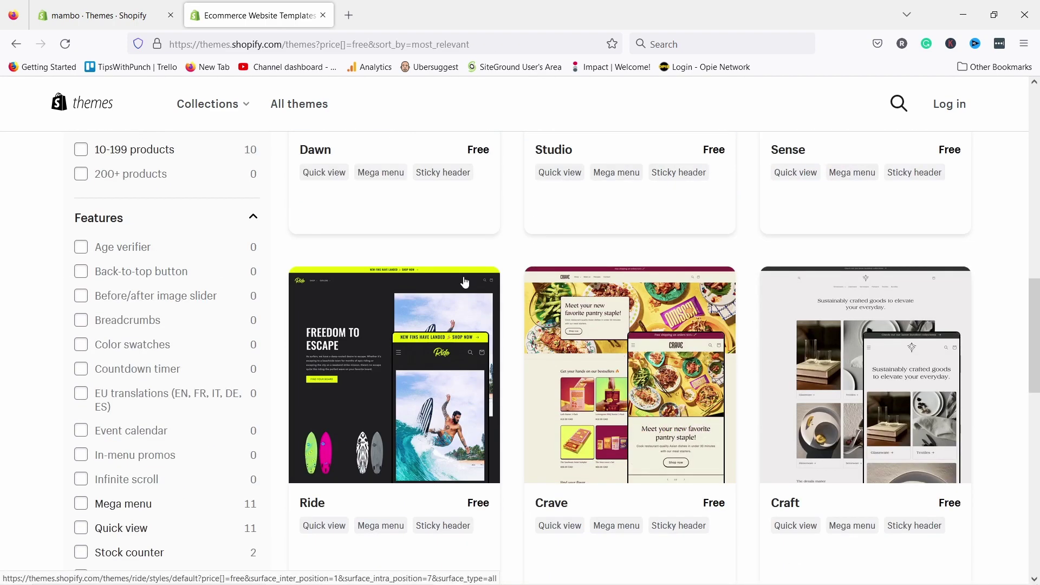
scroll(464, 285, down, 3)
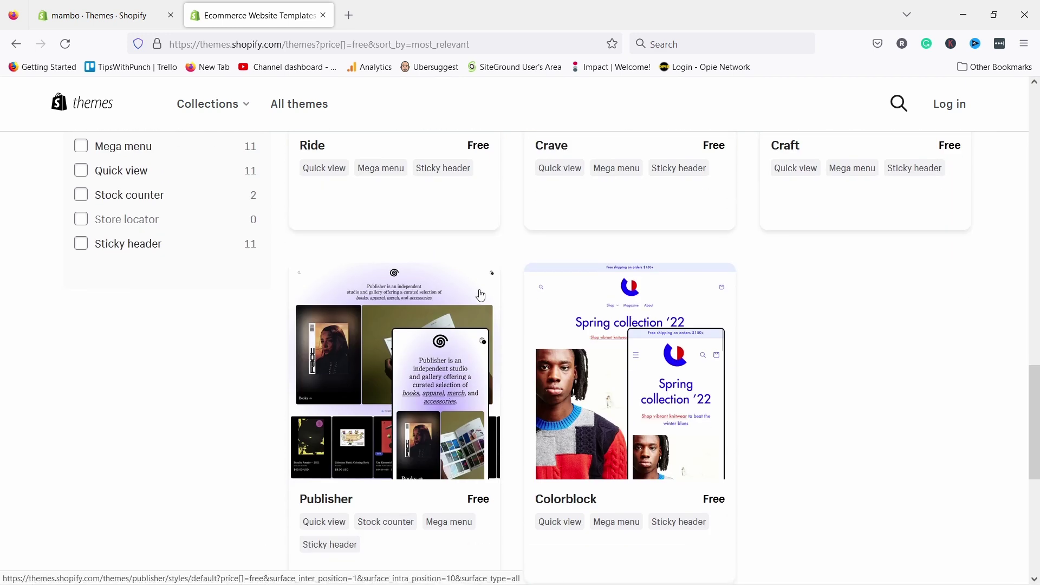
scroll(628, 325, up, 4)
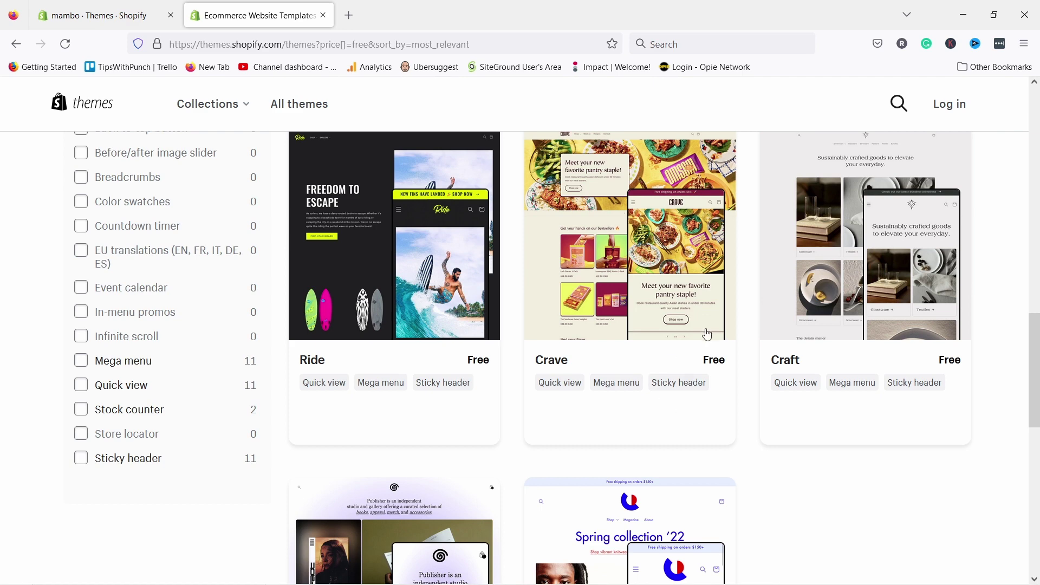
scroll(707, 334, up, 8)
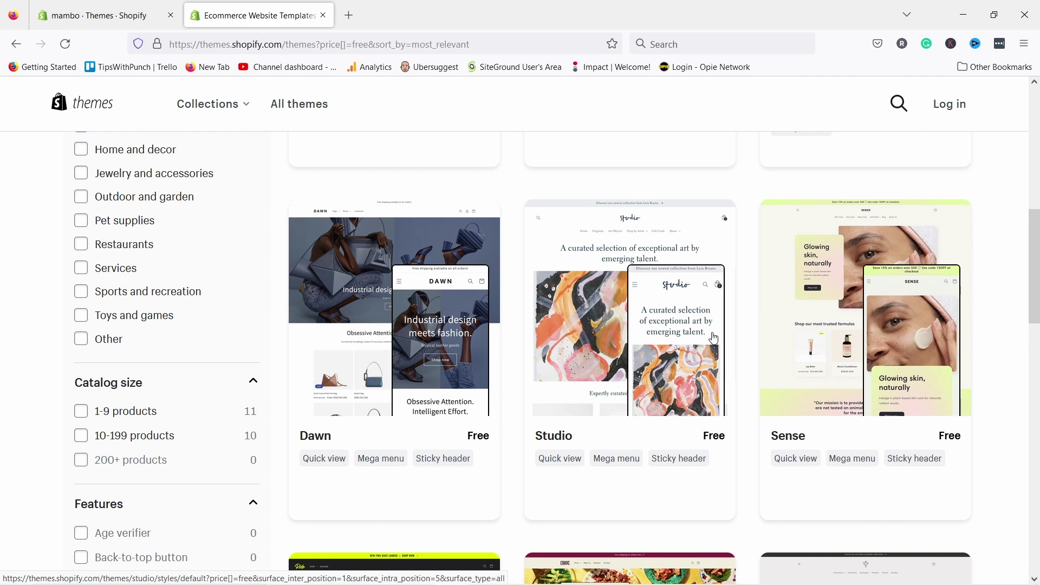
scroll(607, 277, up, 7)
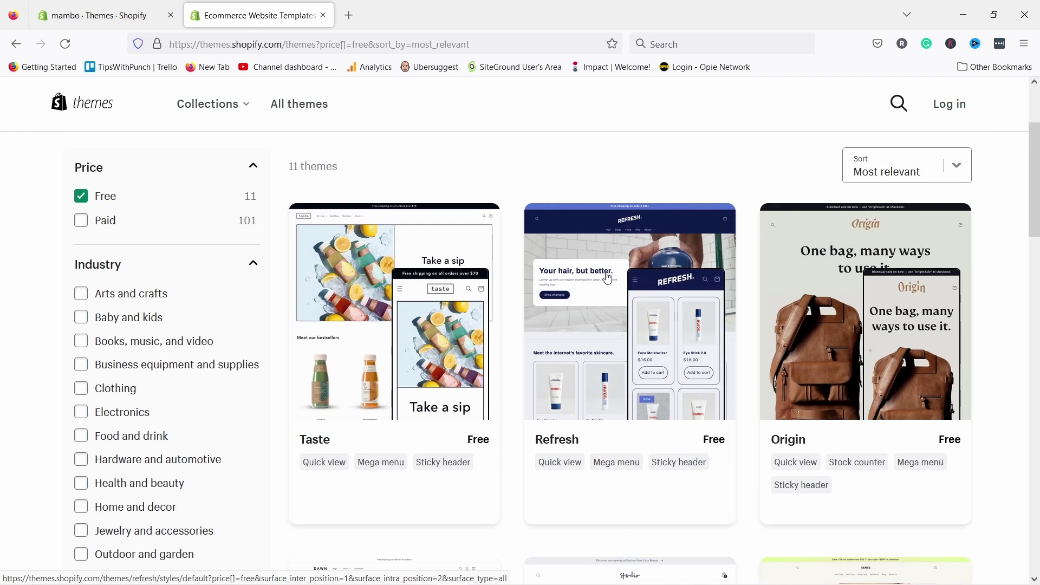
scroll(574, 238, up, 2)
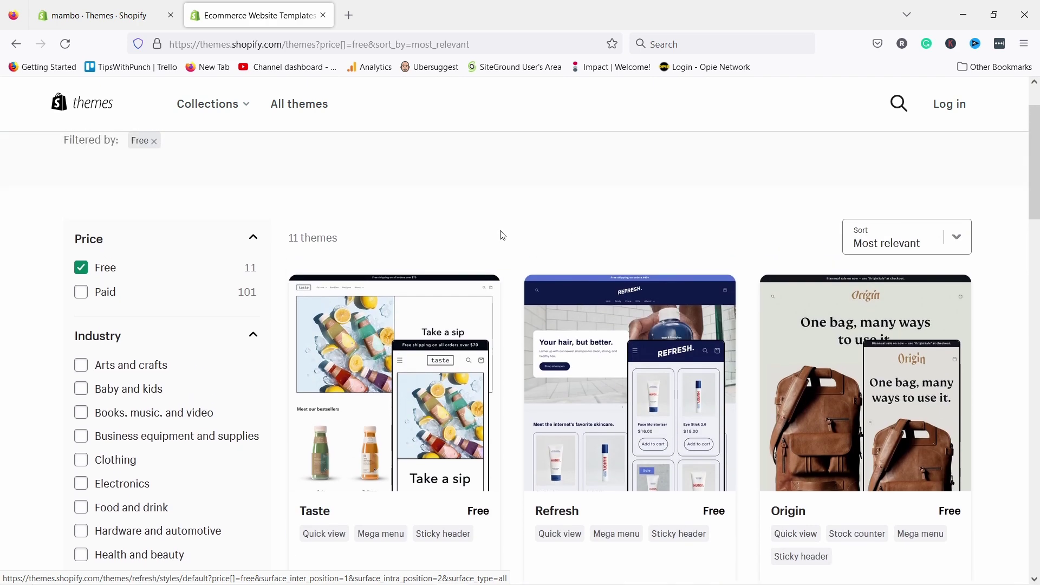
click(76, 265)
- Filter to Paid themes (101) and switch the Impulse card to its orange bike style
click(83, 262)
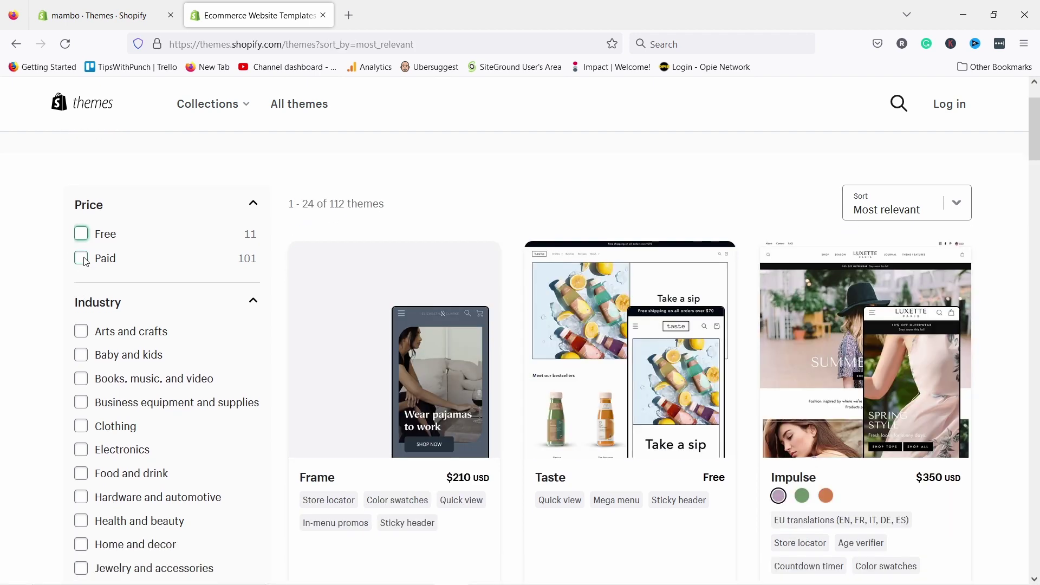
scroll(661, 320, down, 3)
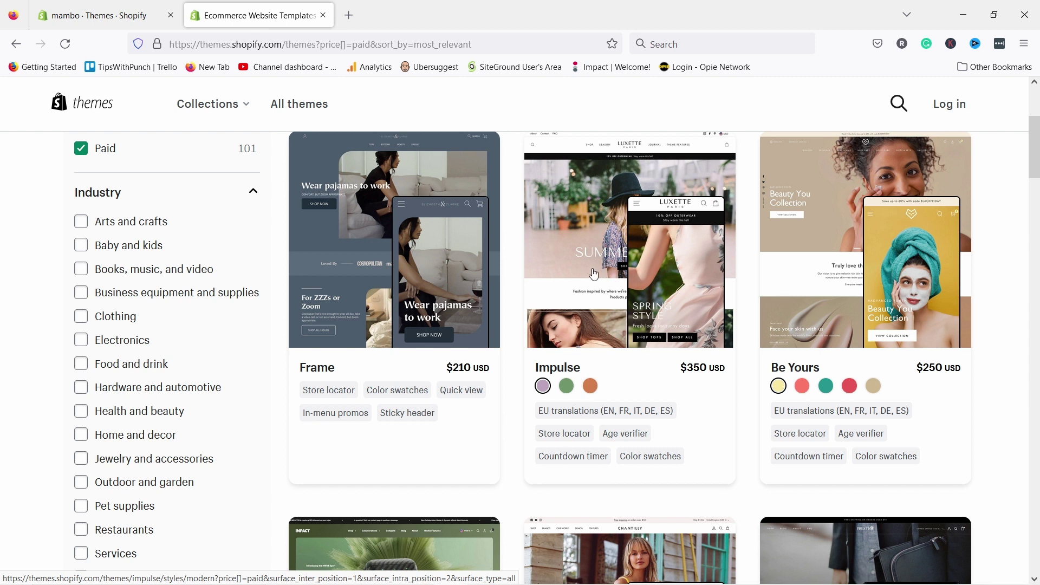
click(567, 388)
click(592, 388)
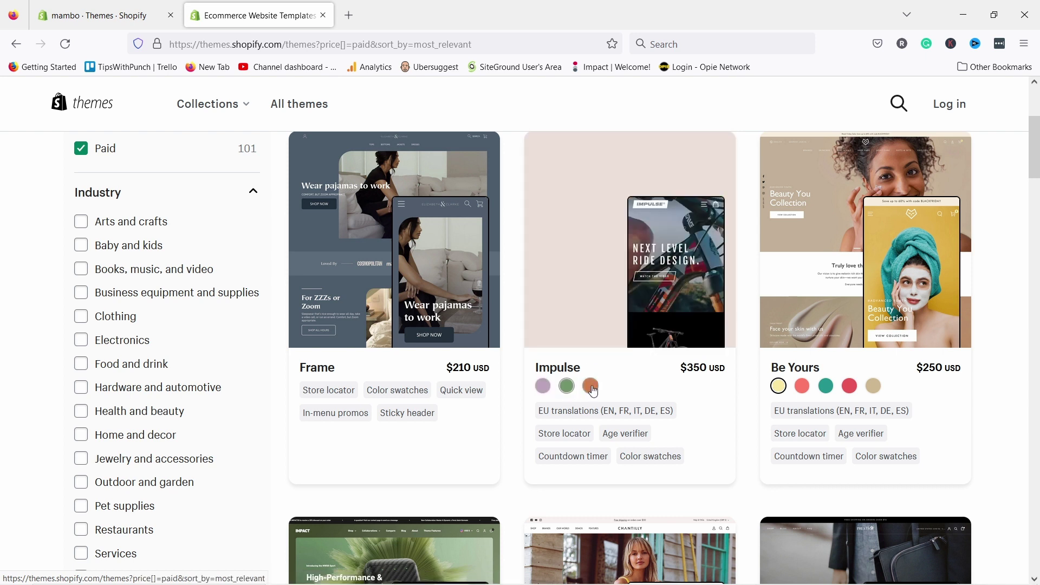
- Cycle Be Yours through pink, teal, dark red and beige headphones styles, then scroll to the top
click(803, 388)
click(826, 387)
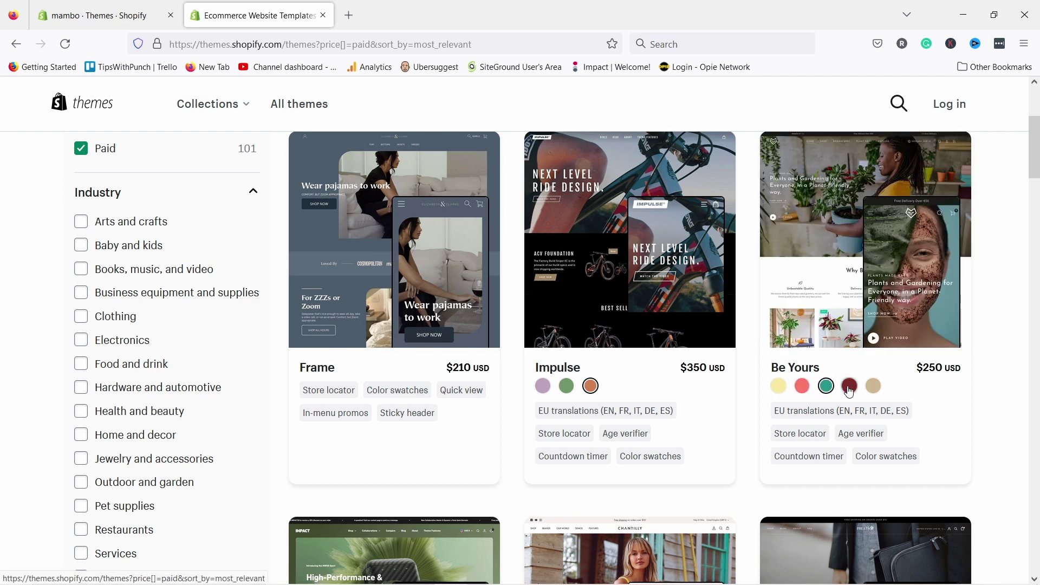
click(849, 390)
click(874, 388)
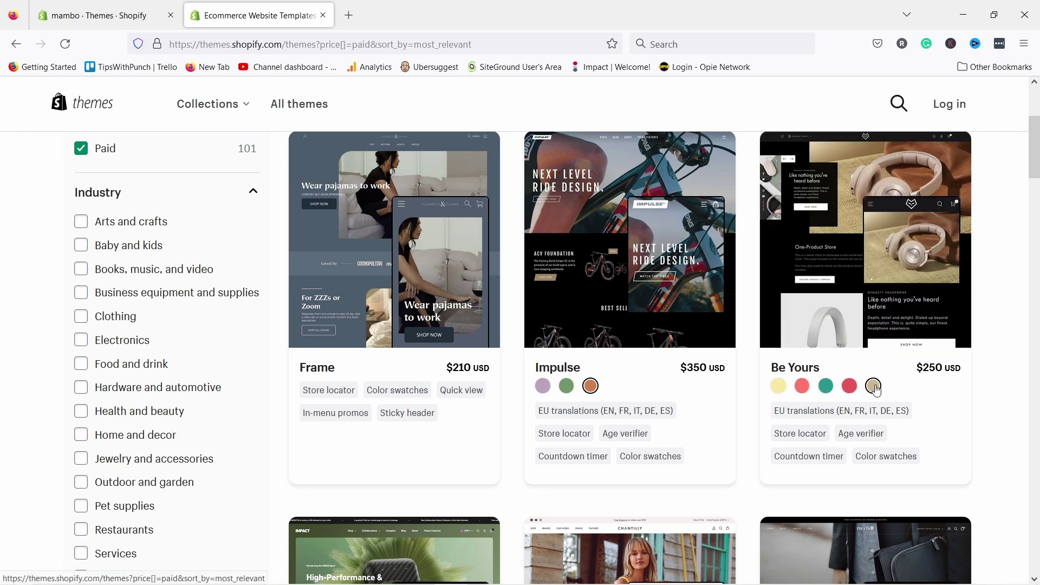
scroll(862, 395, down, 4)
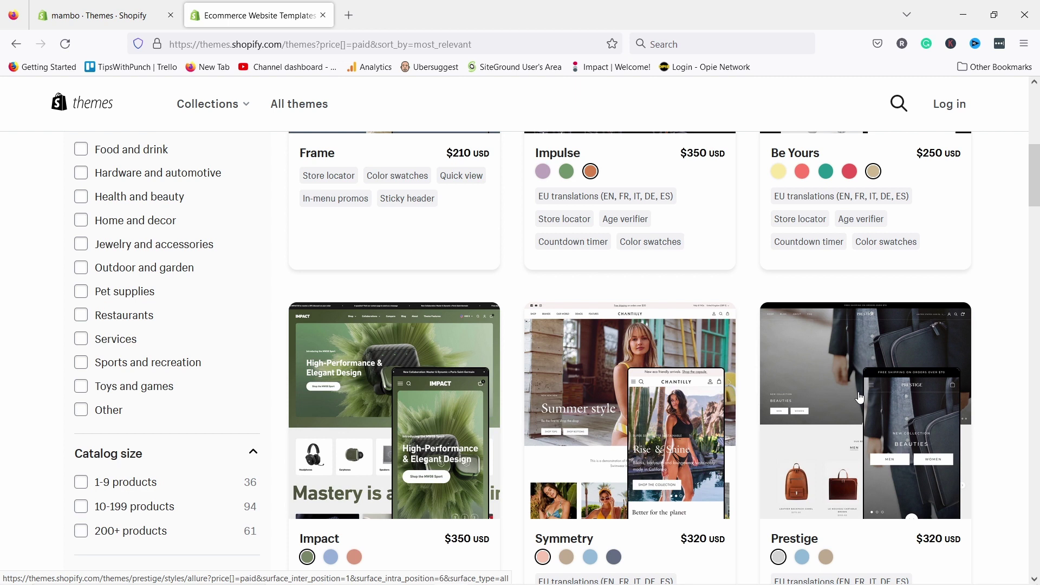
scroll(839, 412, down, 3)
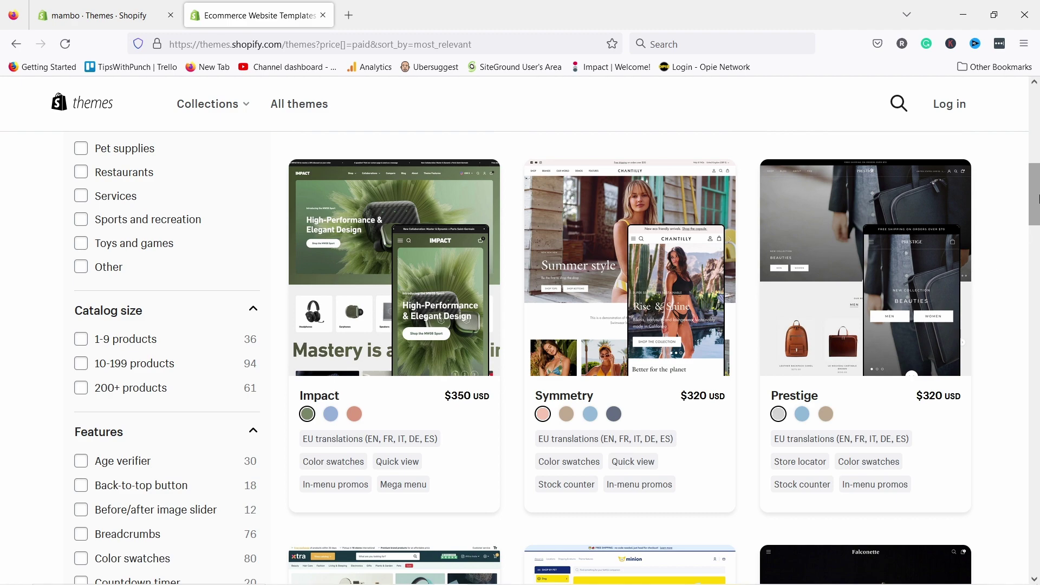
drag(1036, 198, 1035, 122)
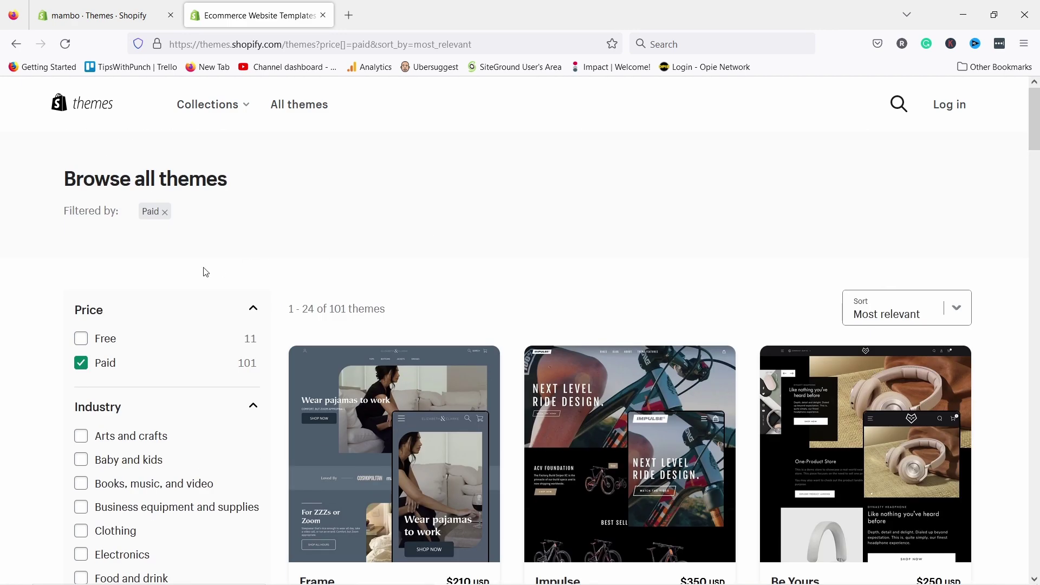
- Switch the Price filter from Paid back to Free themes only and browse the listing
click(81, 339)
click(82, 363)
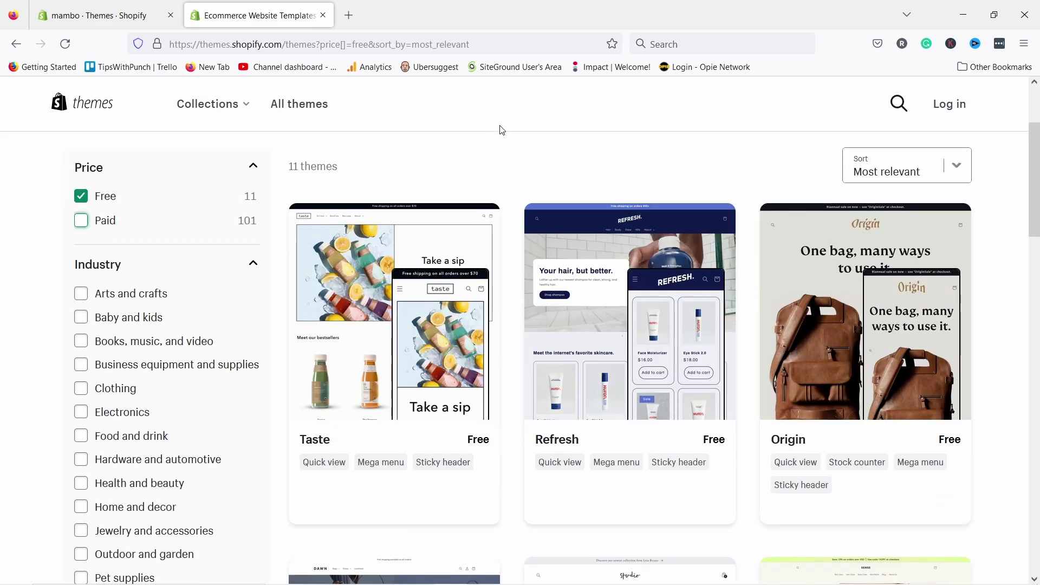
scroll(508, 121, down, 5)
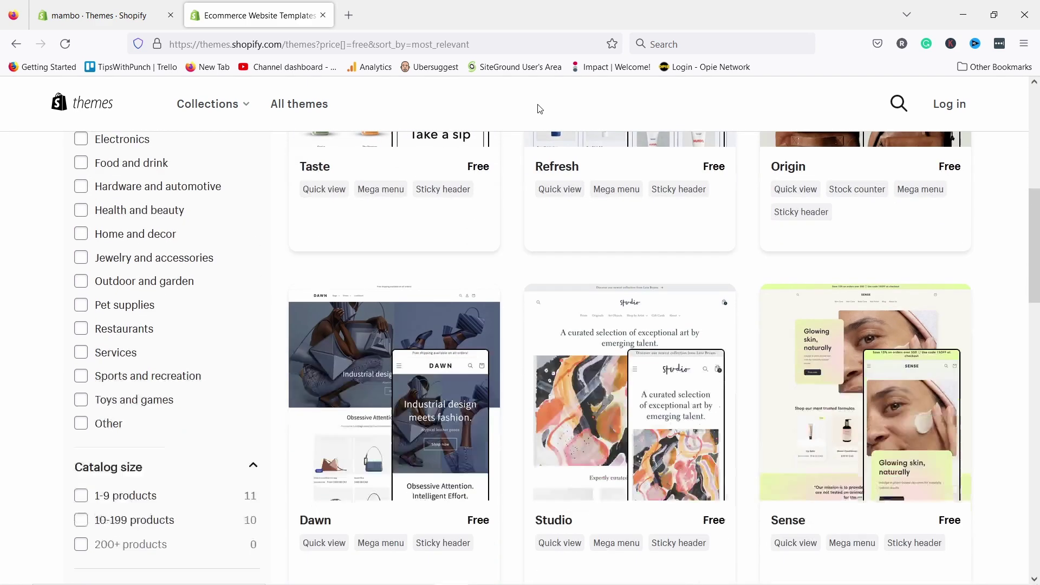
scroll(539, 109, down, 3)
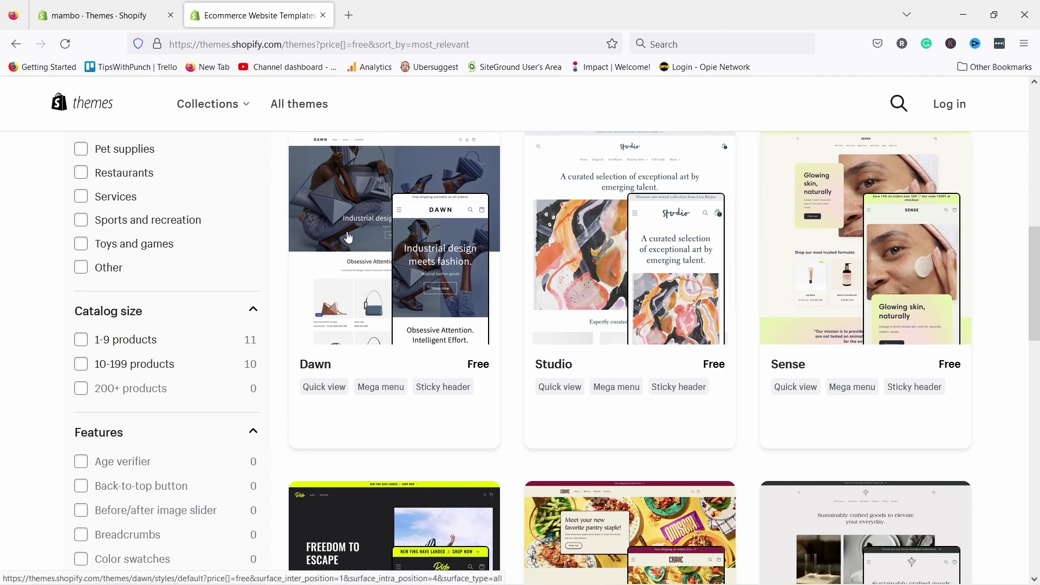
scroll(352, 240, down, 3)
scroll(357, 242, up, 3)
- Open the Sense theme's page and launch its demo store preview
click(853, 280)
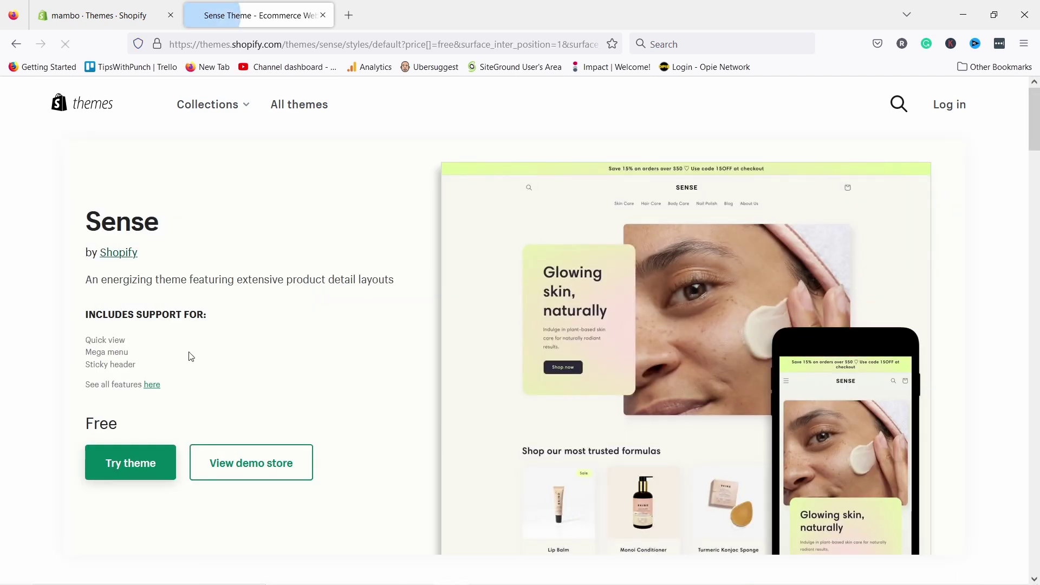
click(268, 465)
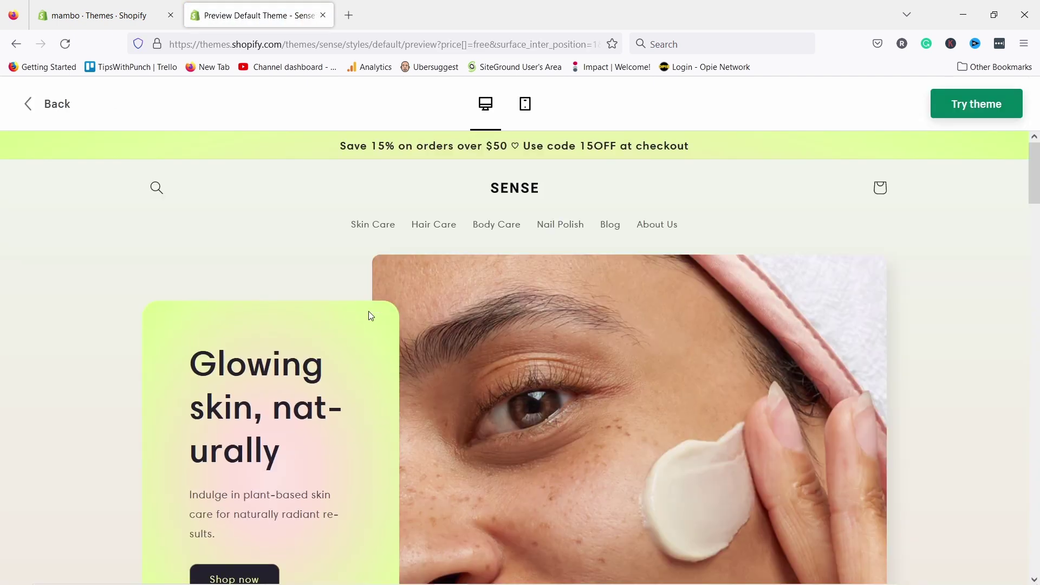
scroll(389, 289, down, 5)
scroll(391, 289, down, 10)
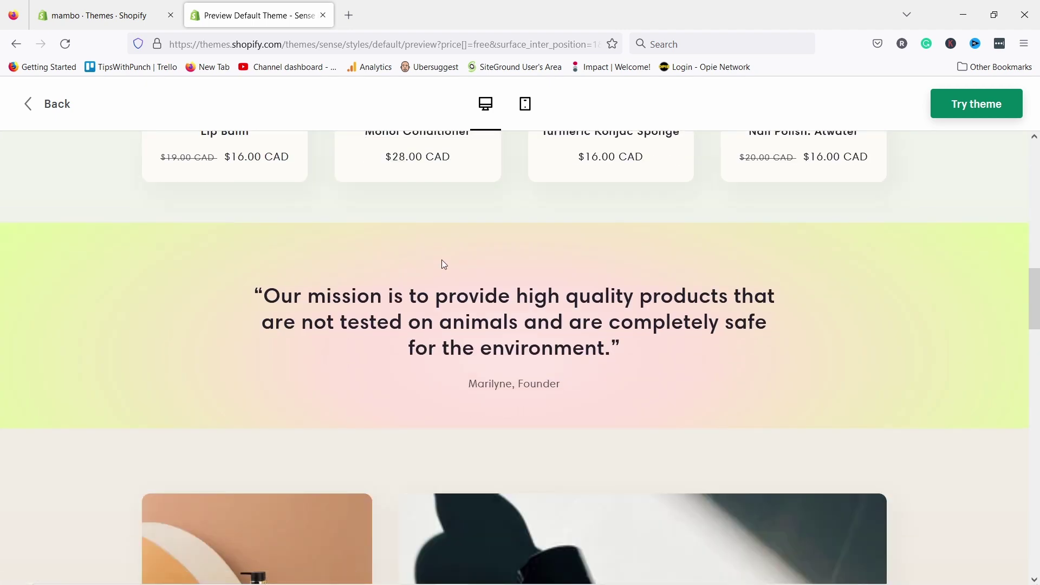
scroll(445, 269, down, 15)
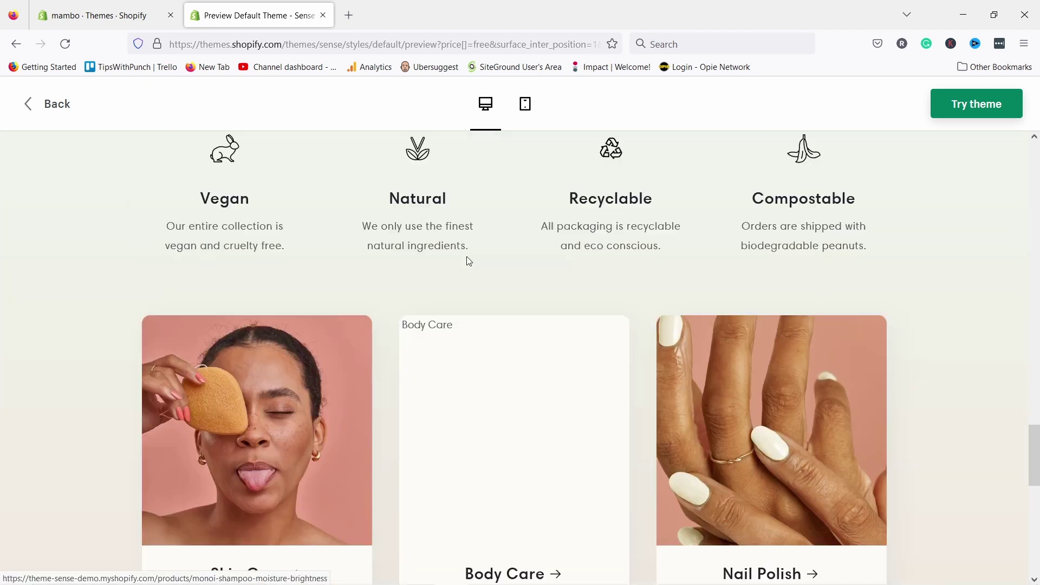
scroll(466, 268, up, 20)
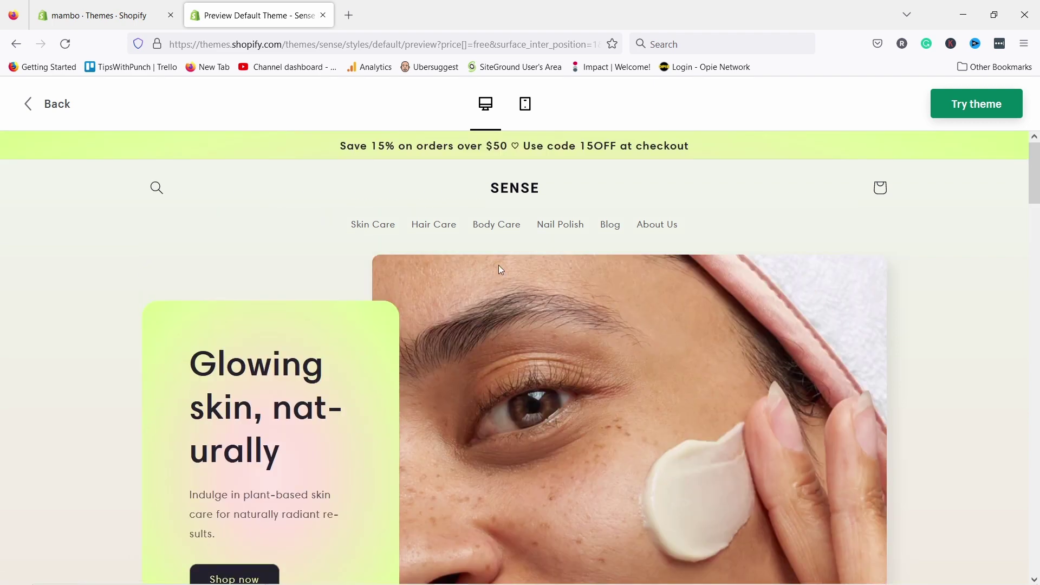
scroll(379, 325, down, 5)
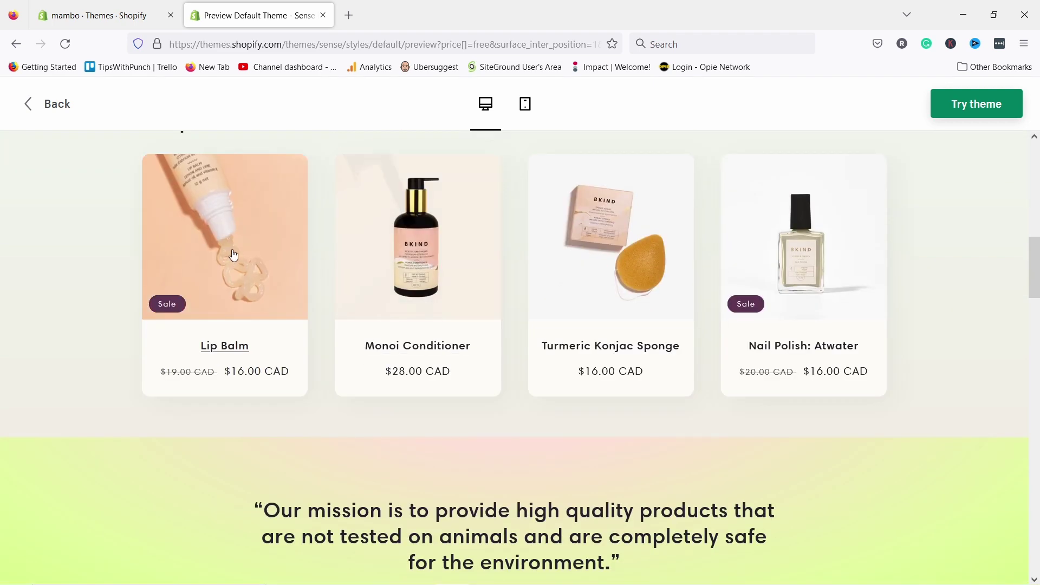
- Open the Lip Balm product in the Sense demo and view it in mobile layout
click(217, 217)
scroll(542, 244, down, 3)
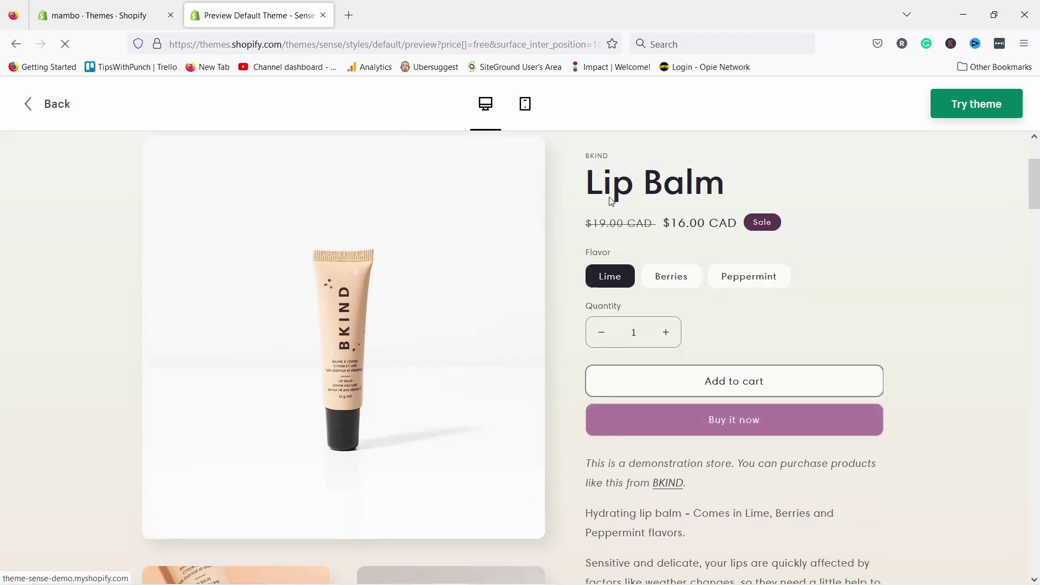
scroll(619, 245, down, 2)
scroll(617, 246, up, 4)
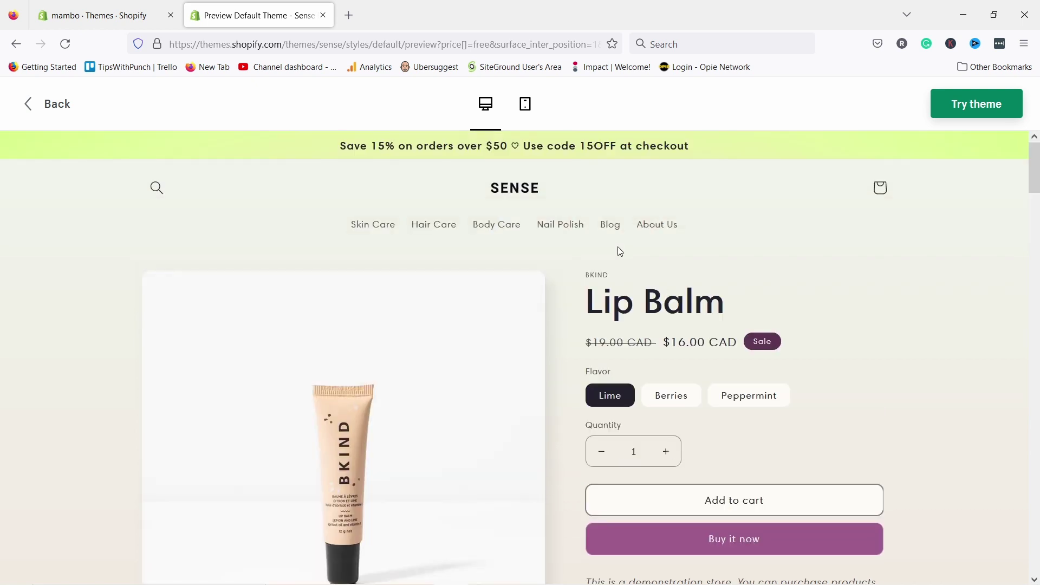
scroll(616, 238, down, 10)
scroll(611, 227, up, 5)
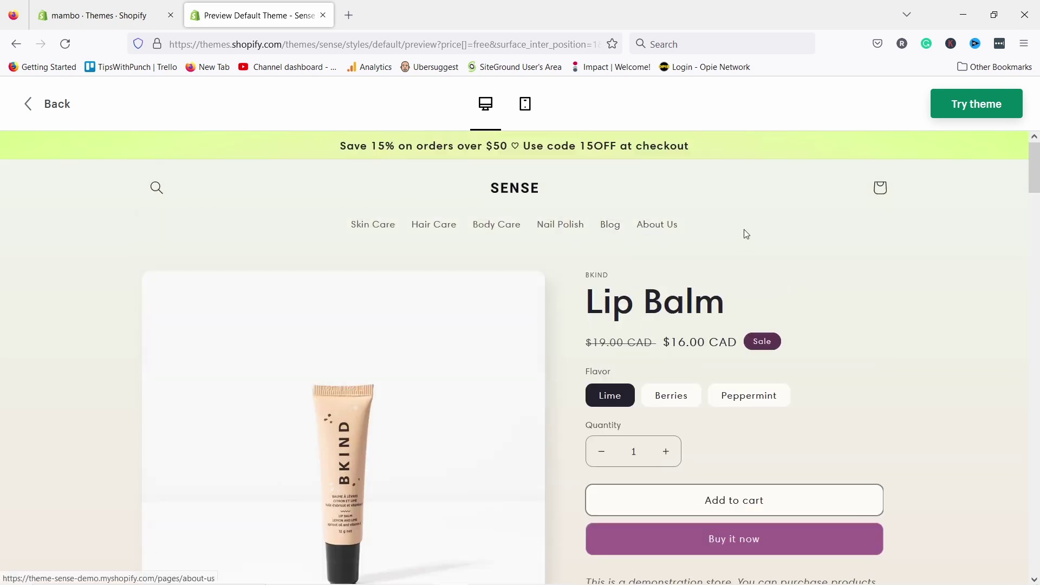
click(527, 106)
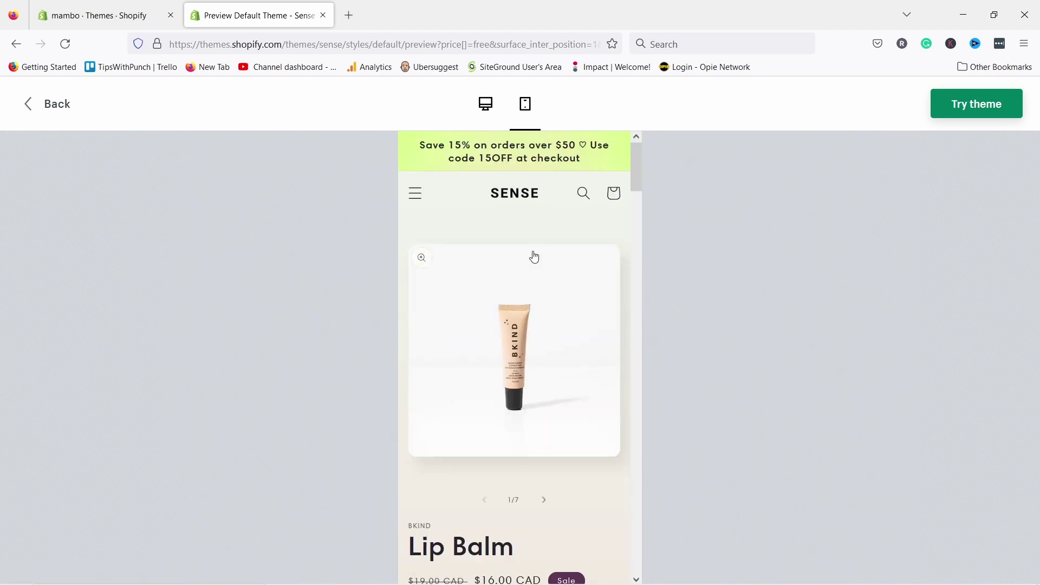
scroll(539, 225, down, 4)
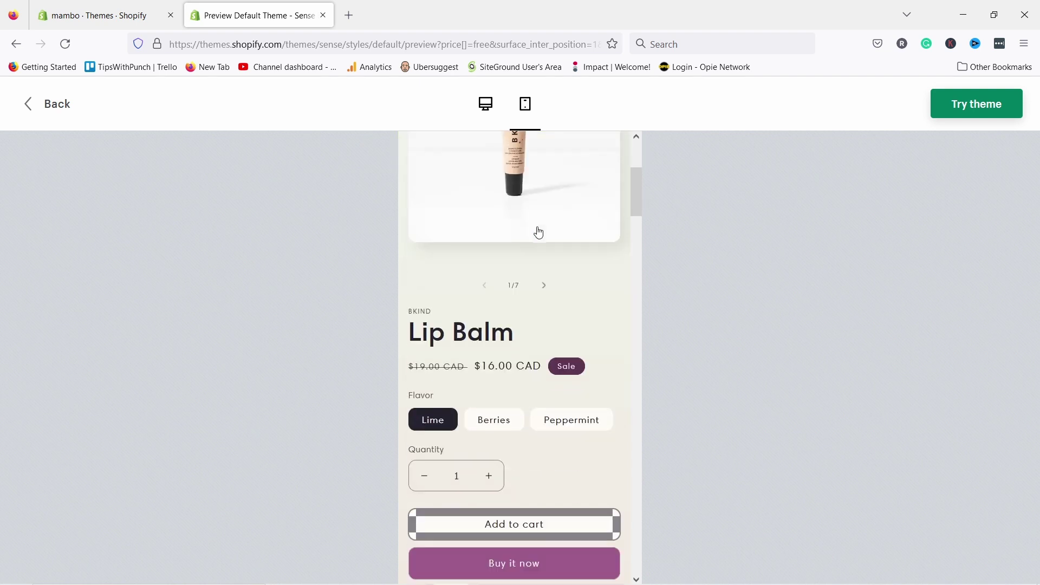
scroll(536, 229, up, 4)
- Enlarge the Lip Balm image, advance the gallery to image 3, then go back
click(521, 342)
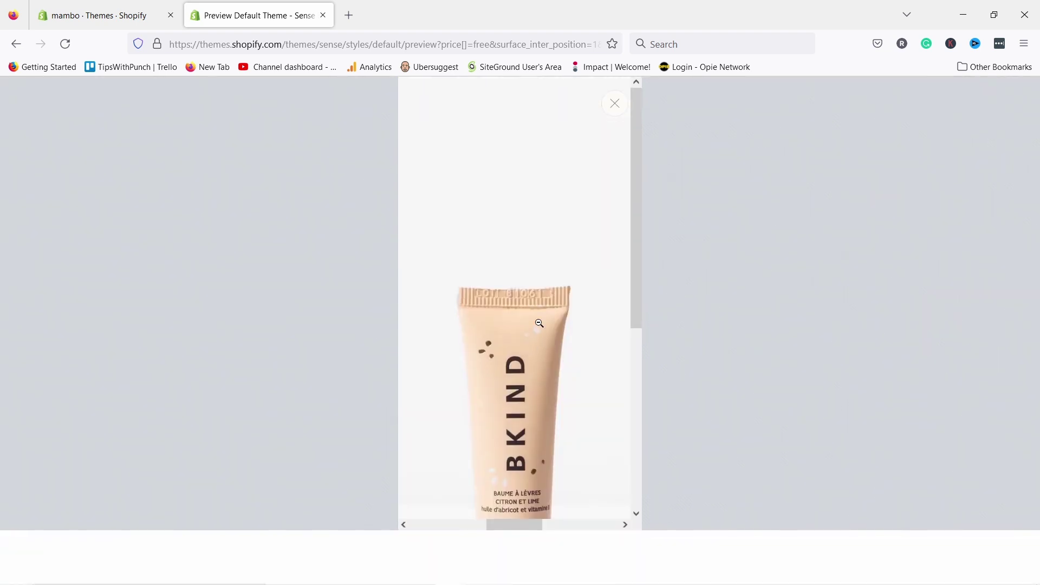
click(614, 103)
scroll(553, 305, down, 5)
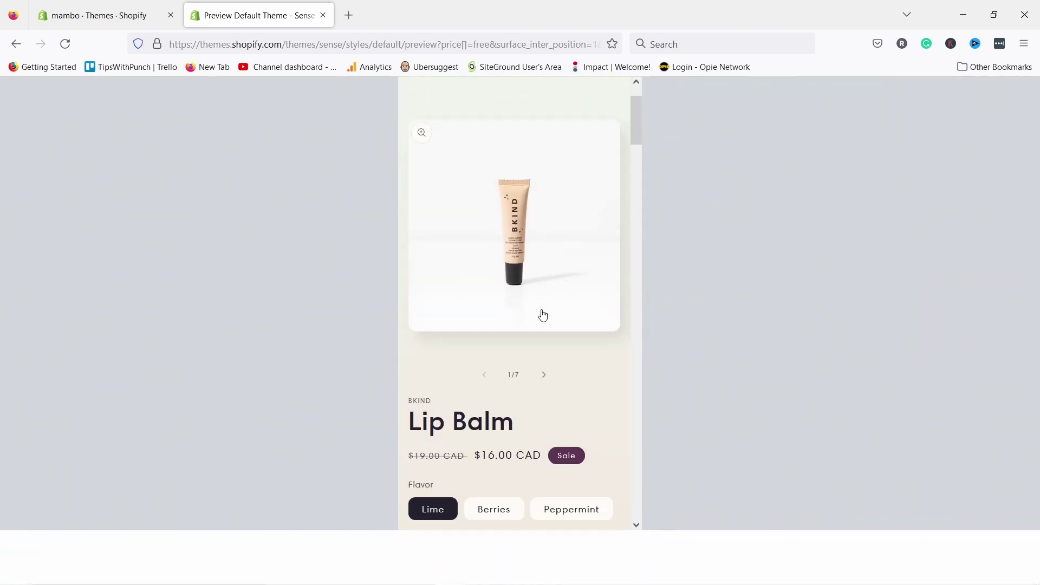
scroll(545, 262, up, 2)
click(545, 302)
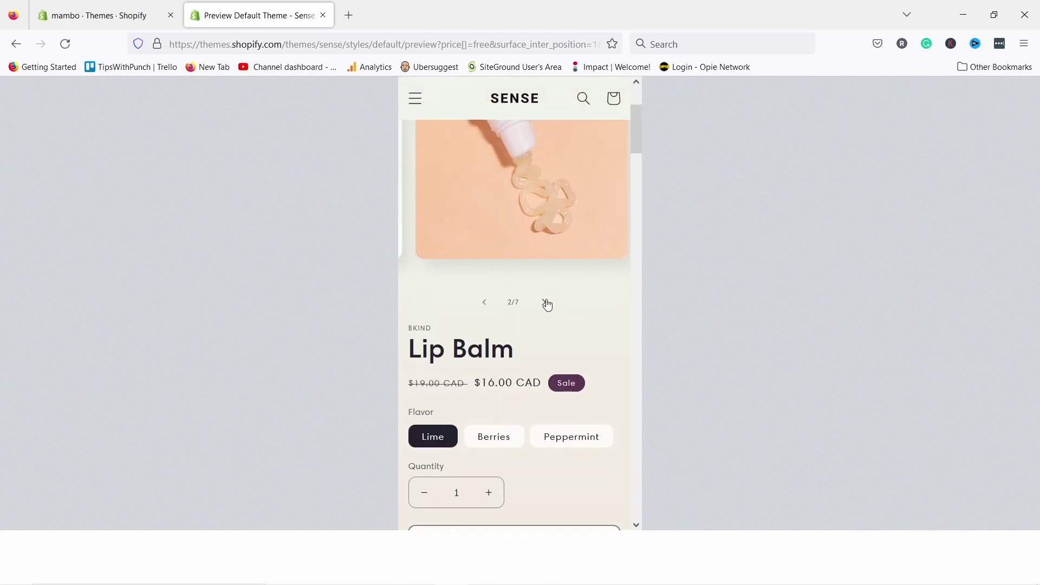
click(546, 303)
scroll(552, 211, down, 2)
scroll(560, 189, down, 20)
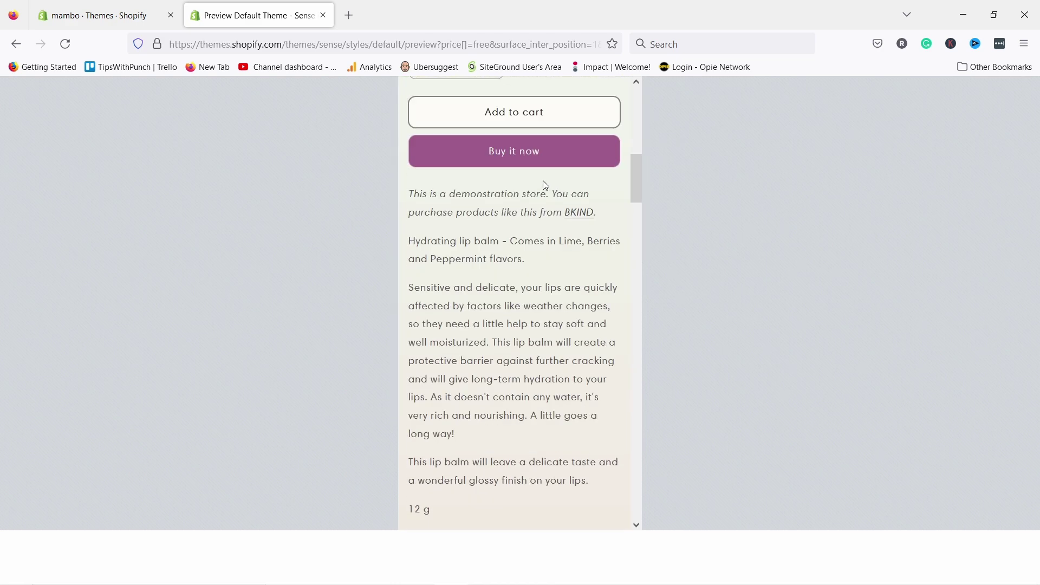
scroll(551, 162, down, 8)
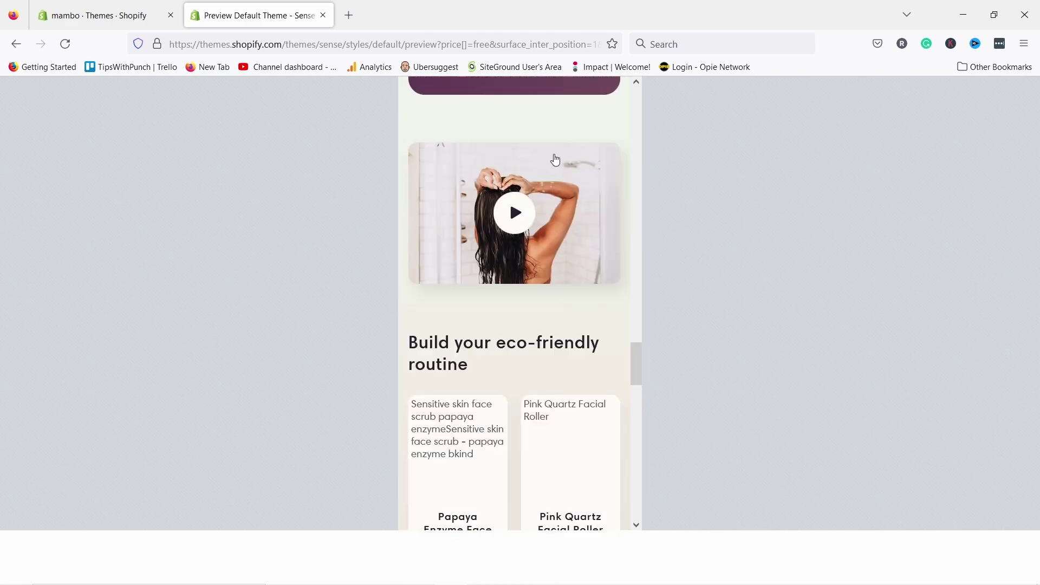
scroll(545, 174, up, 12)
scroll(539, 156, up, 20)
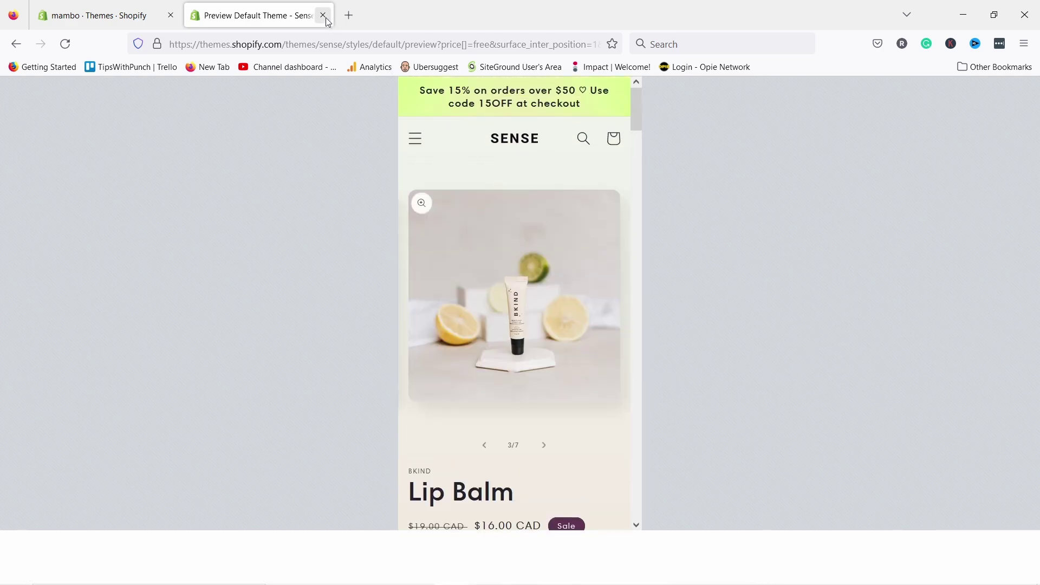
click(19, 47)
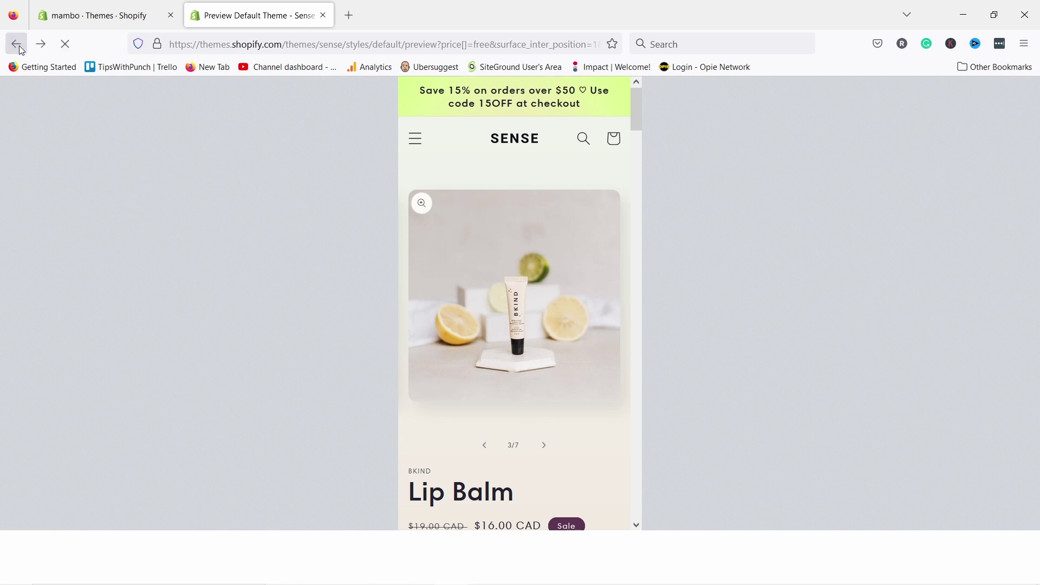
- Return to the Sense page and add Sense to the store via Try theme, using the owner's account
click(18, 46)
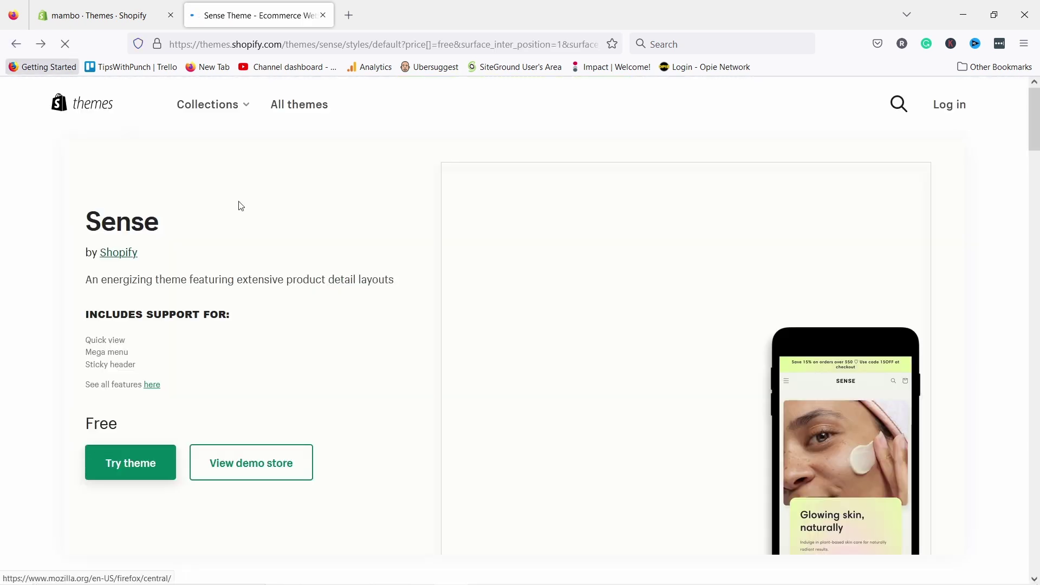
click(141, 469)
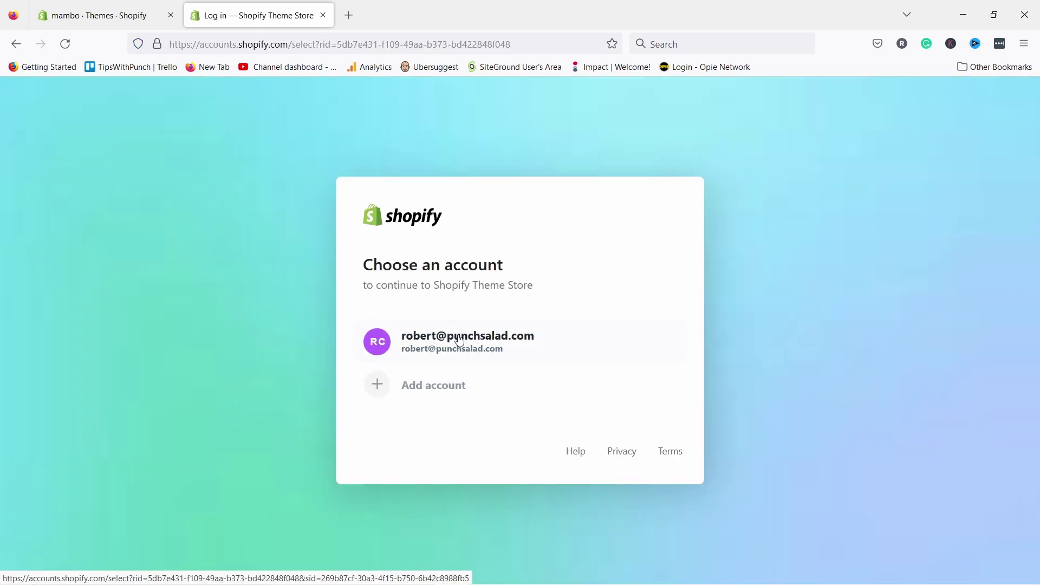
click(412, 343)
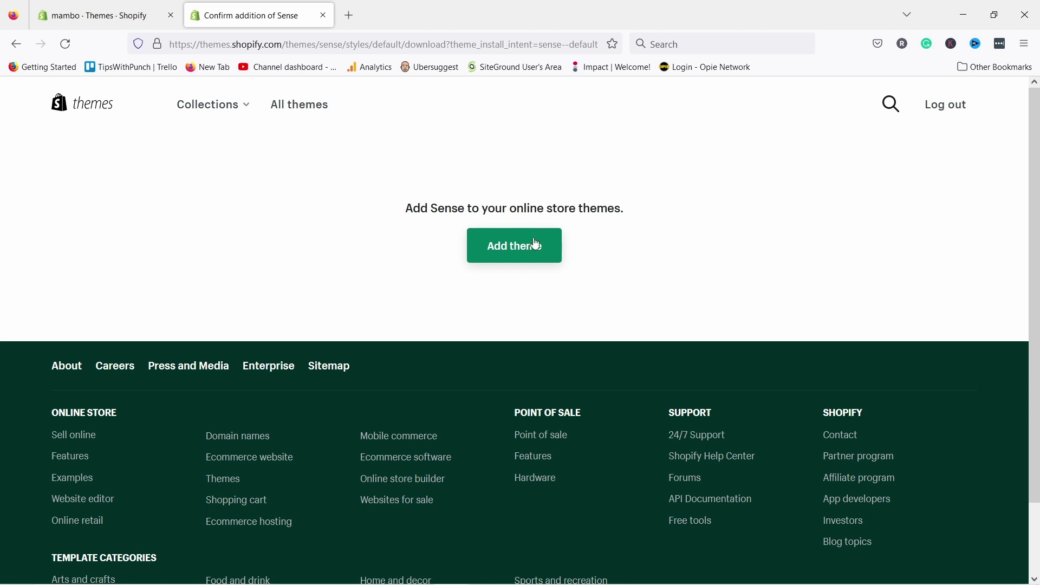
click(534, 250)
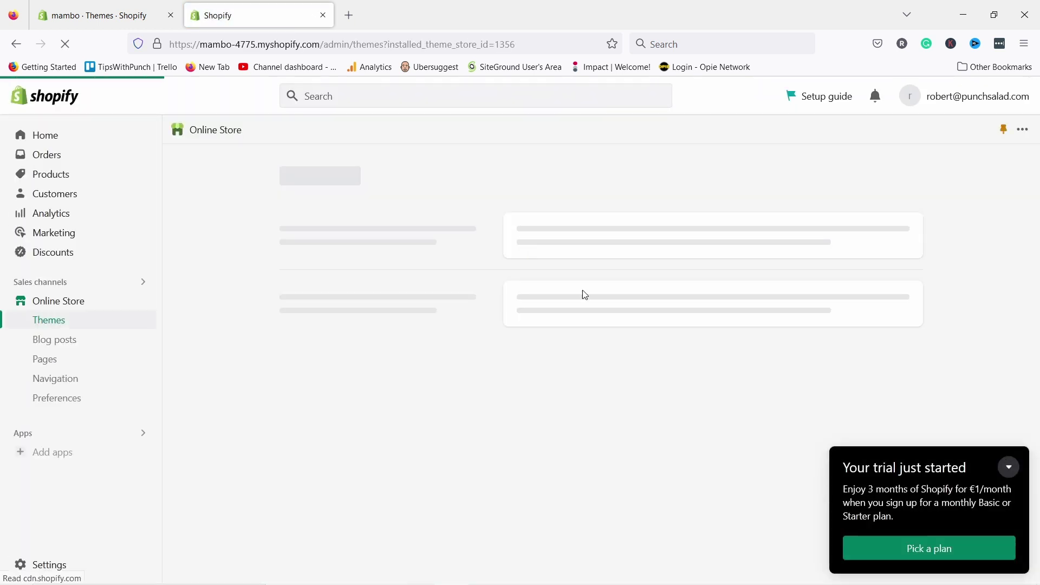
- Dismiss the trial popup and open the actions menu for Sense 5.0.1 in the Theme library
click(1008, 466)
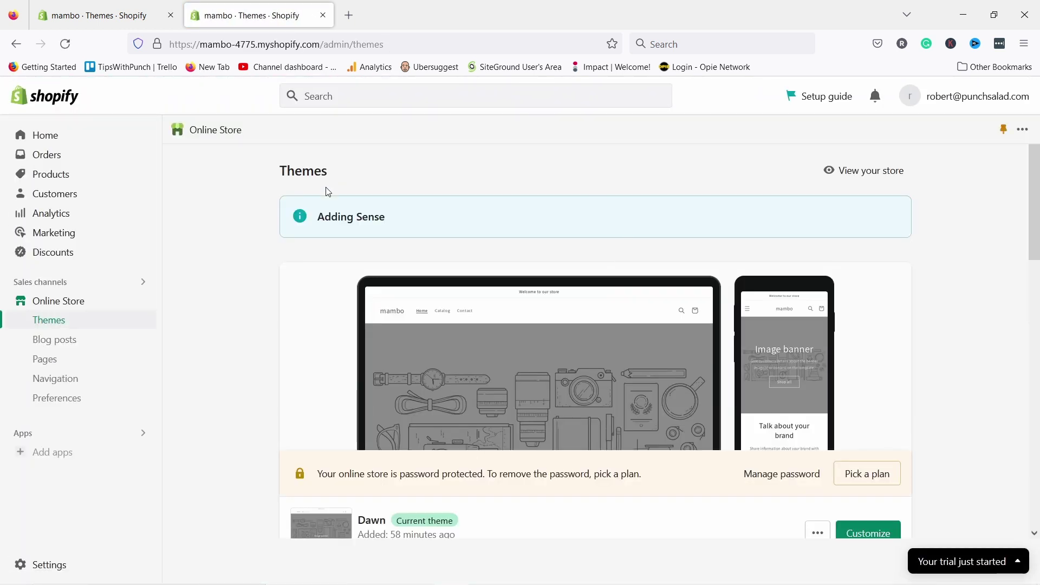
scroll(367, 230, down, 5)
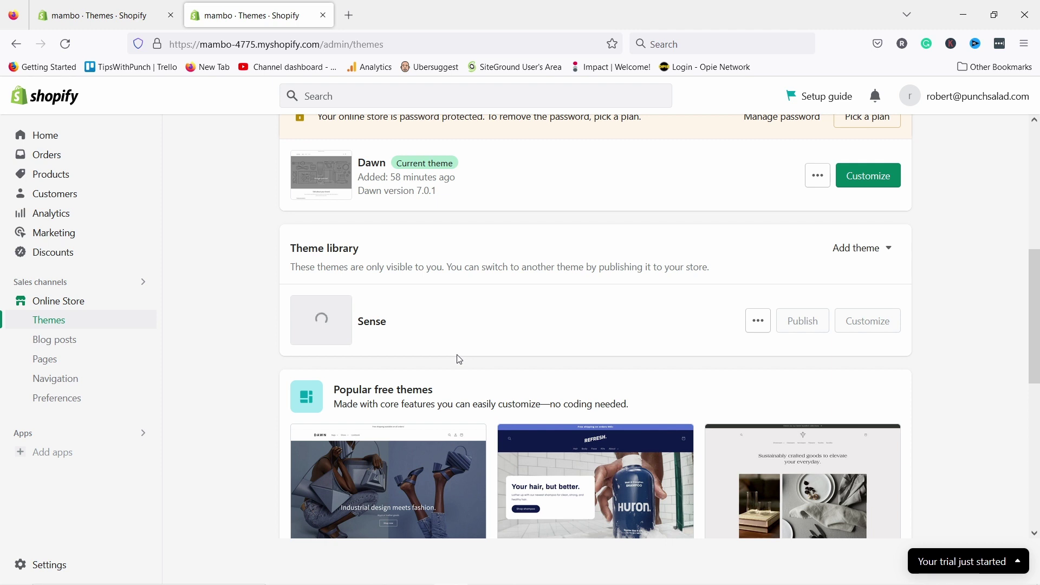
scroll(459, 359, up, 1)
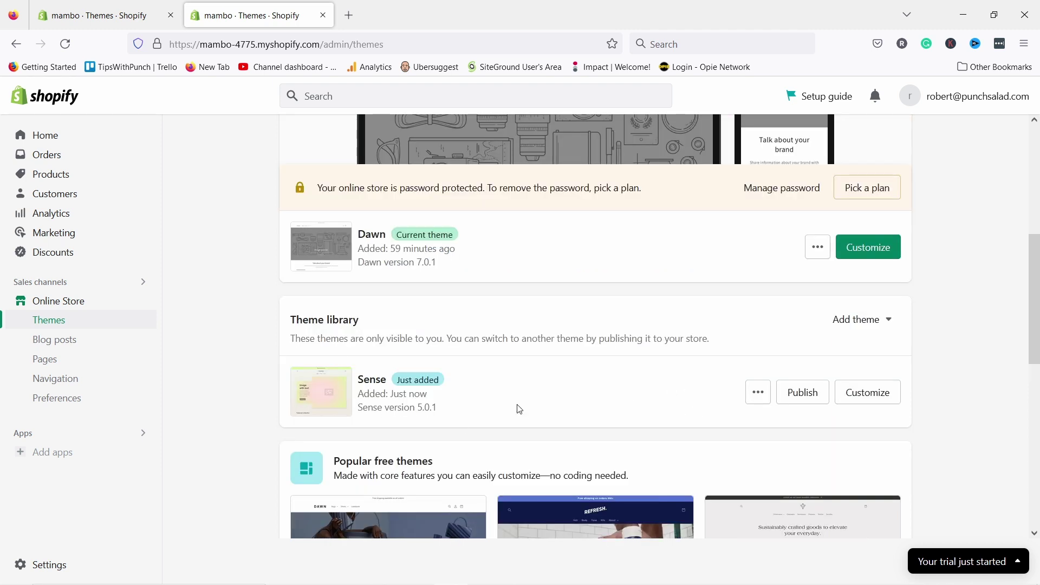
click(759, 394)
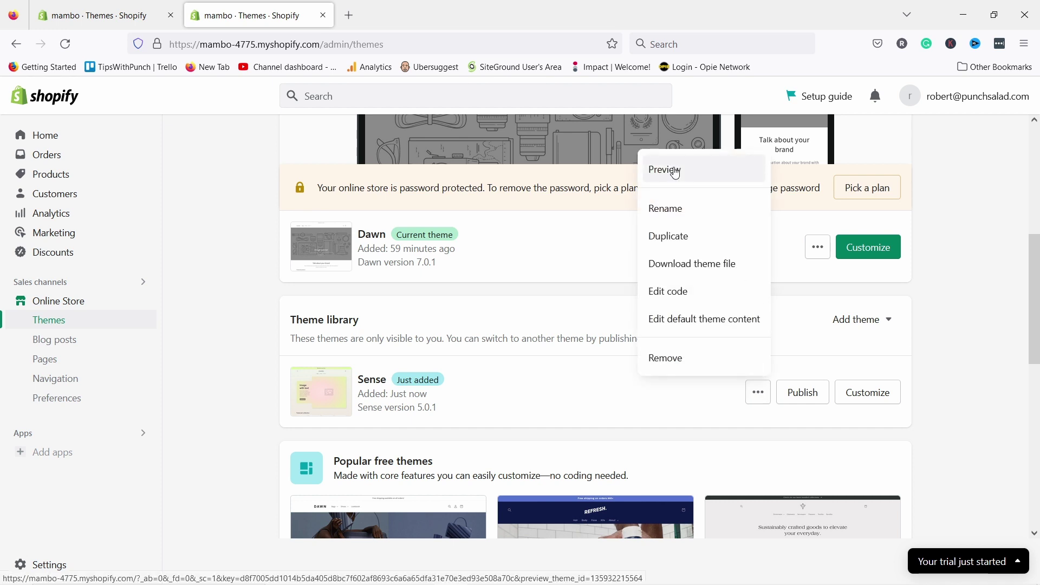
- Preview the store in Sense, browse the Bo Ivy product page, then close the preview
click(683, 167)
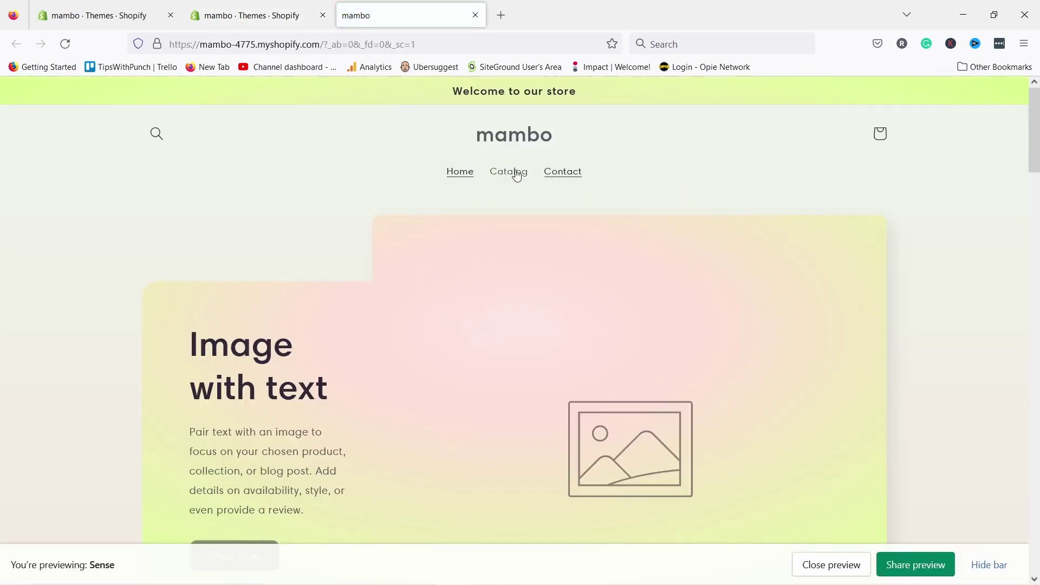
scroll(676, 254, down, 3)
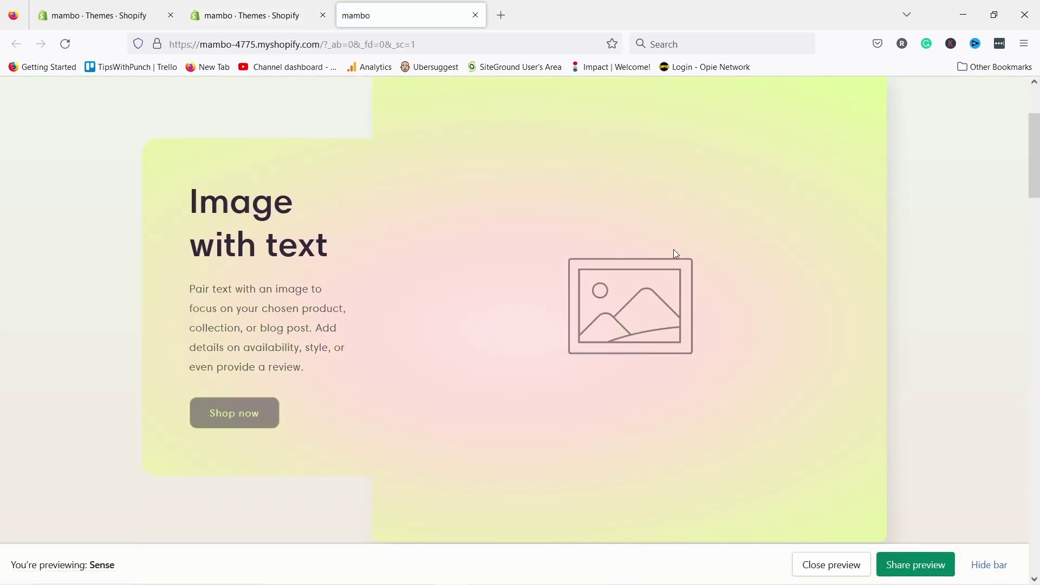
scroll(592, 375, down, 6)
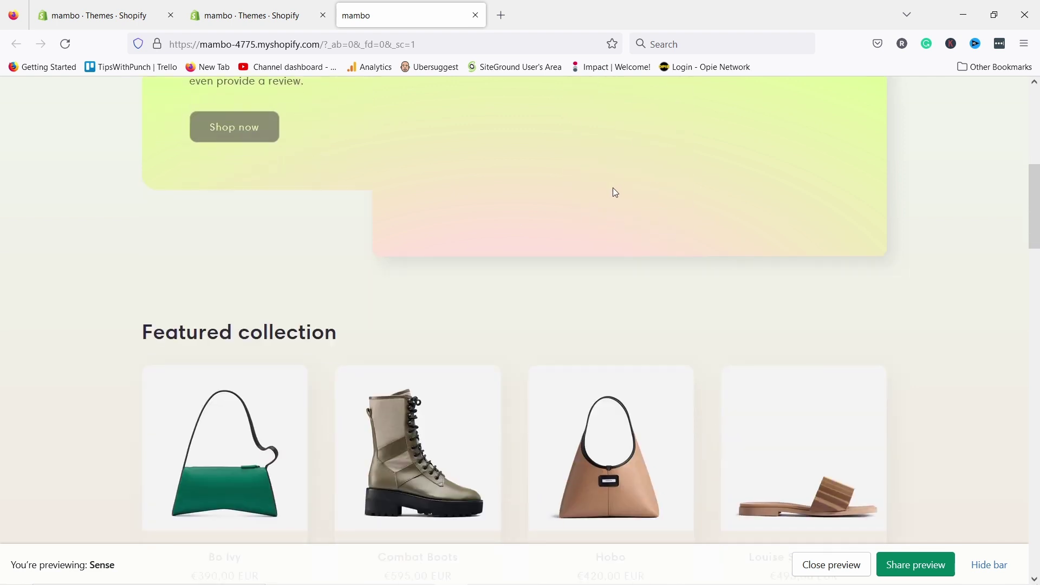
scroll(613, 192, down, 6)
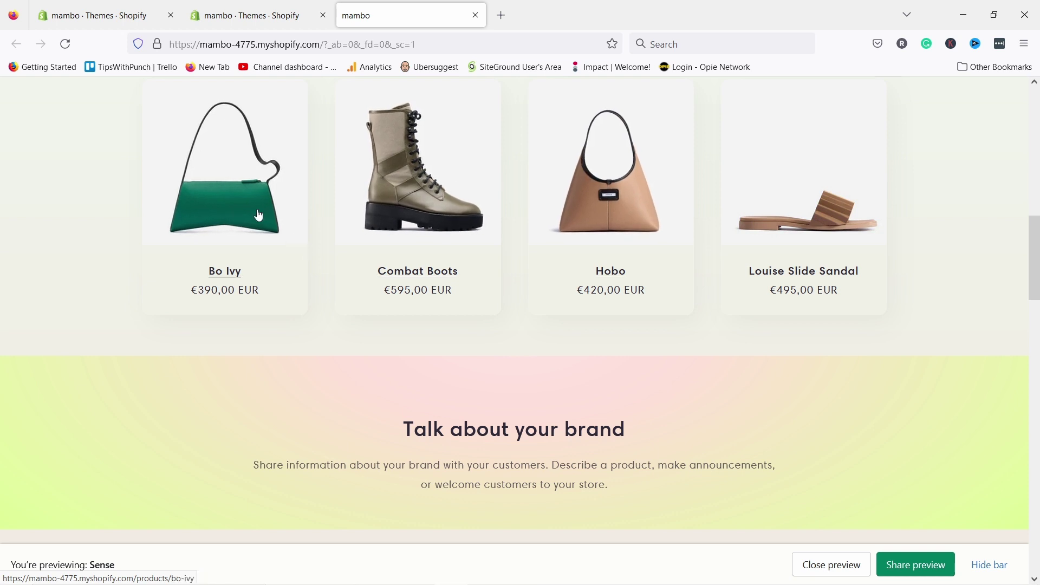
click(242, 210)
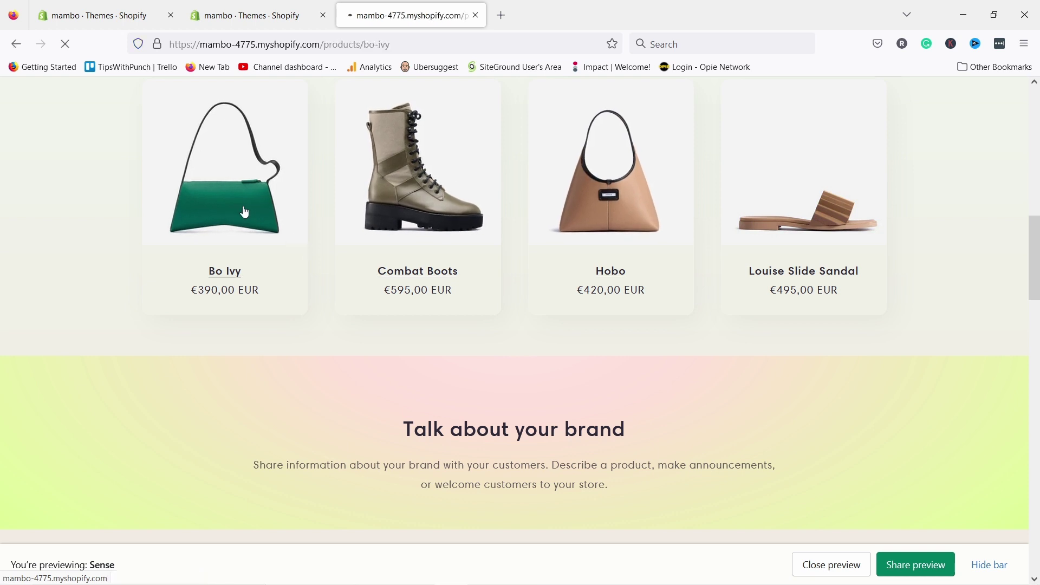
scroll(547, 188, down, 8)
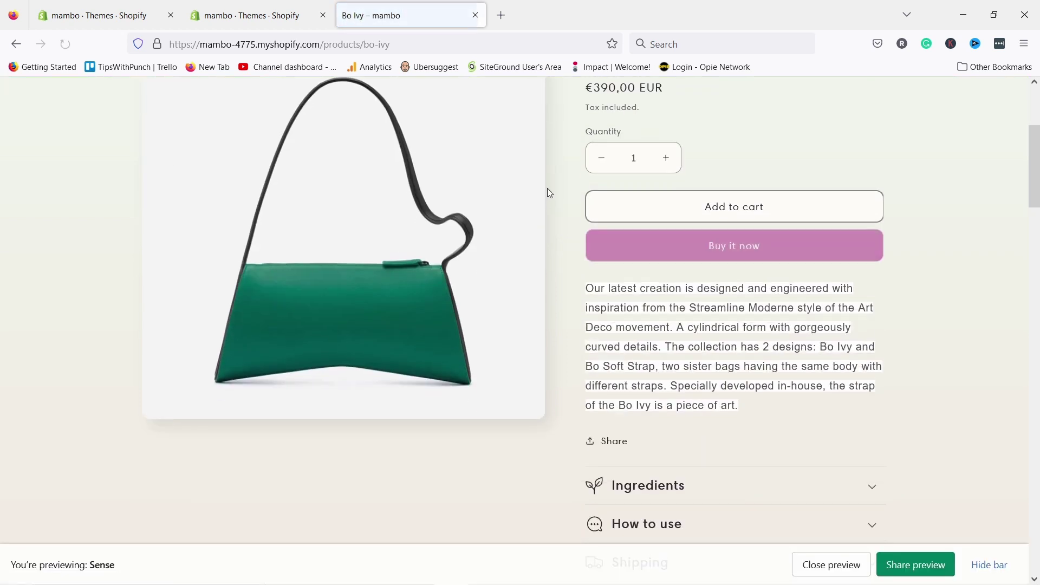
scroll(546, 177, down, 12)
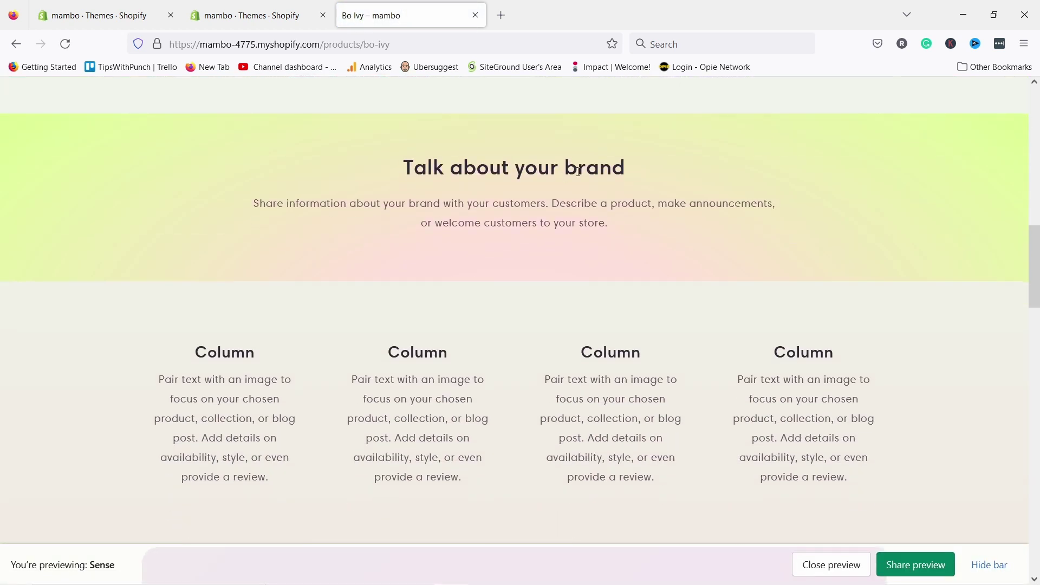
scroll(574, 244, up, 1)
scroll(574, 241, down, 6)
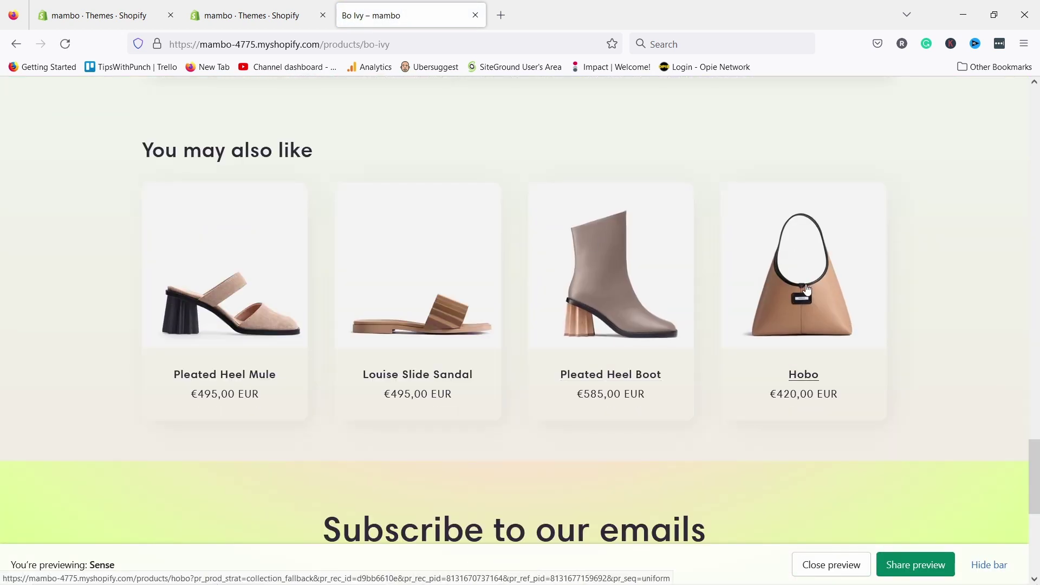
click(475, 16)
- Publish Sense 5.0.1 as the store's current theme, replacing Dawn
click(967, 374)
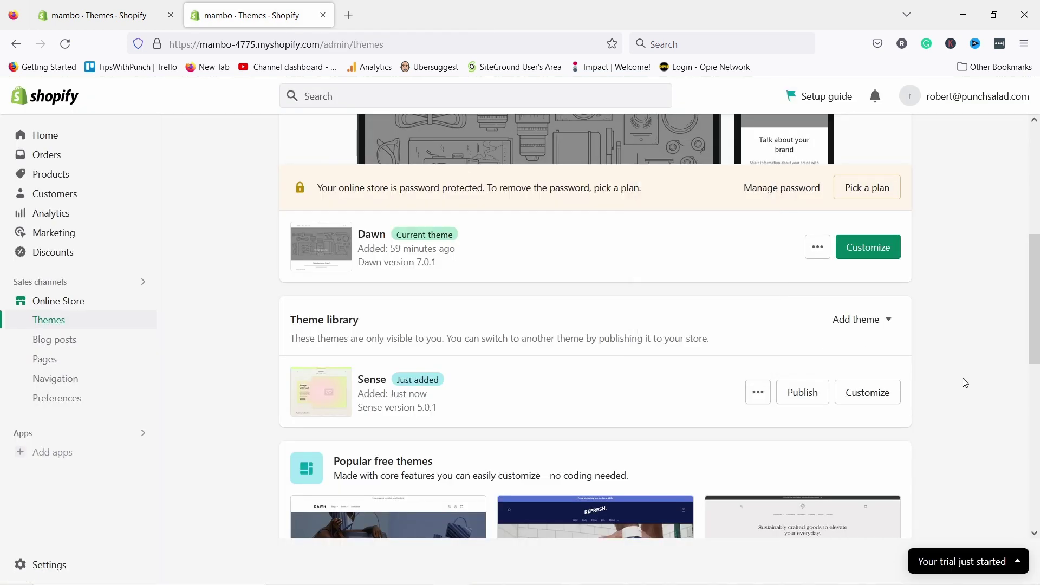
click(805, 392)
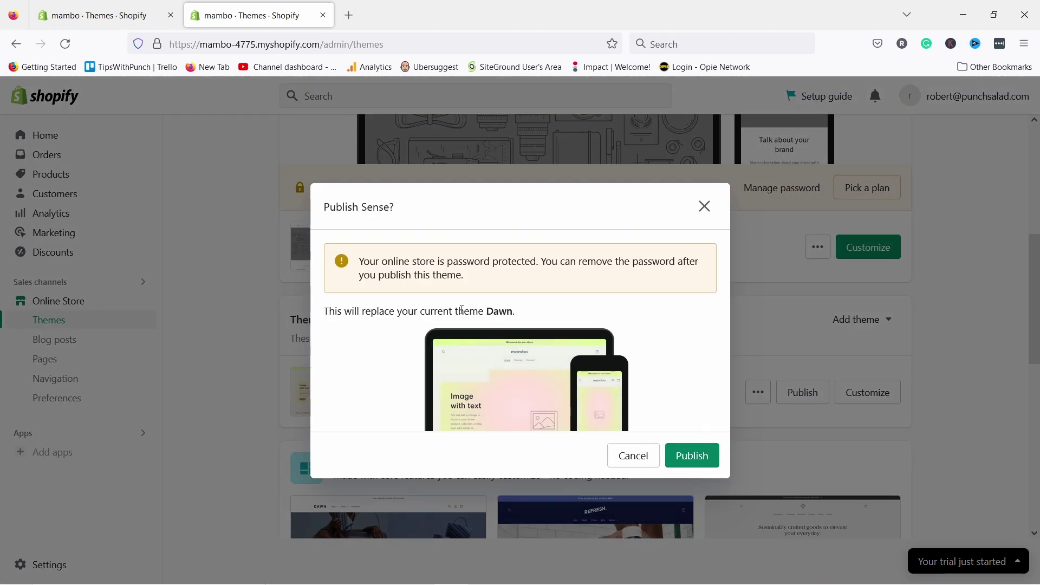
drag(332, 310, 531, 310)
click(522, 311)
click(690, 459)
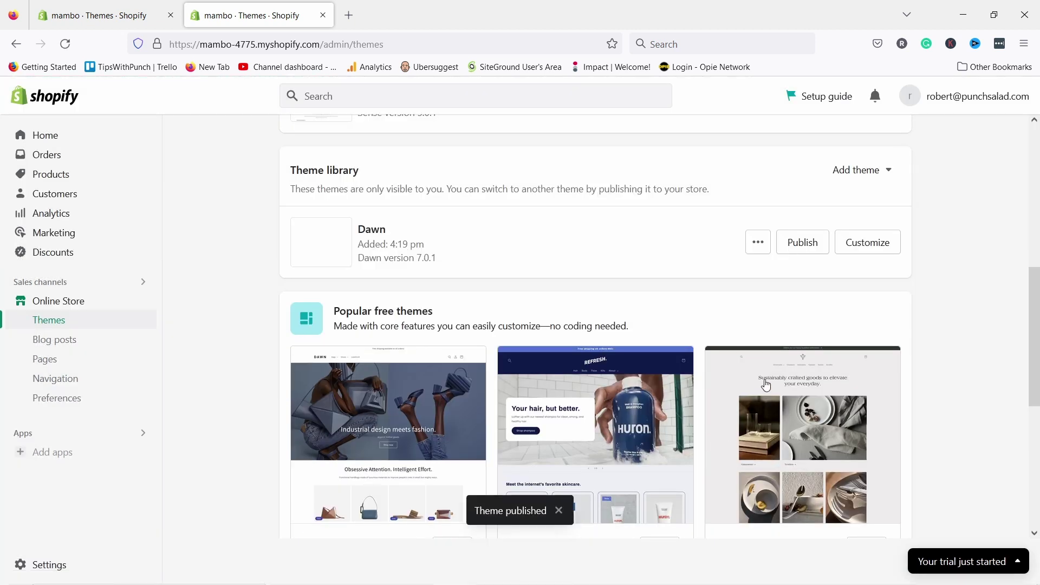
scroll(758, 350, up, 7)
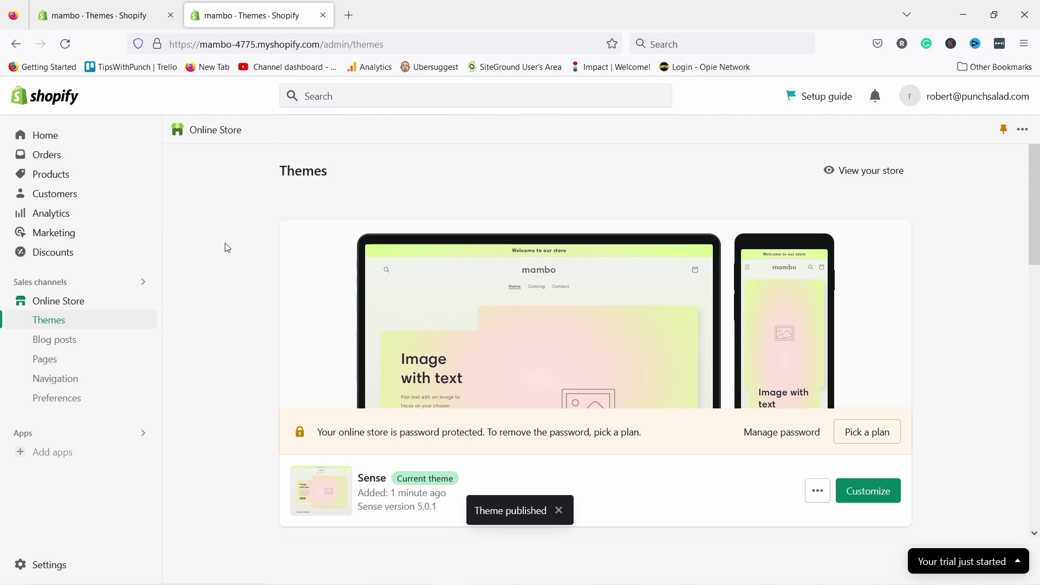
scroll(420, 325, down, 2)
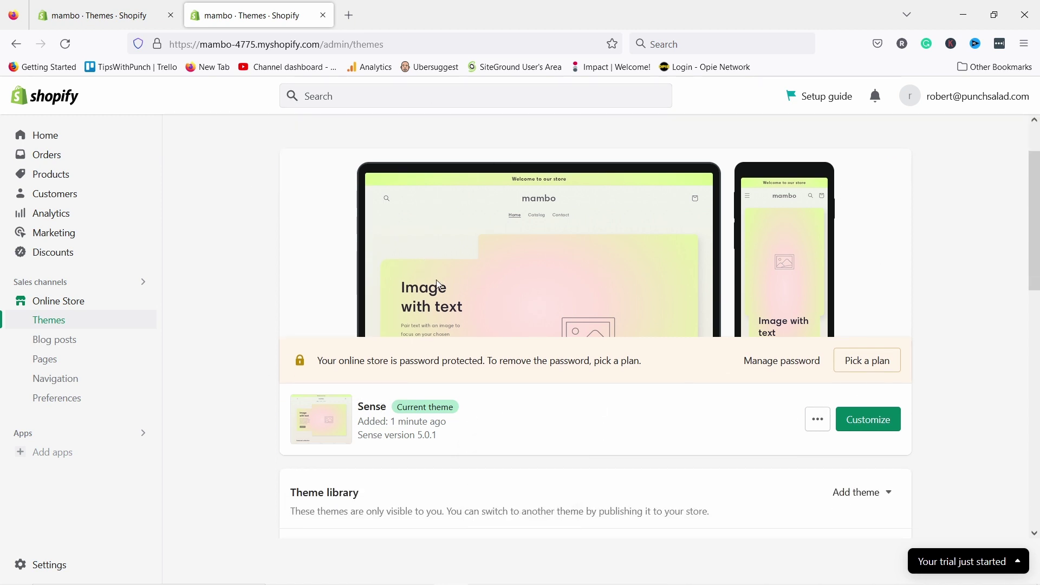
scroll(377, 329, down, 4)
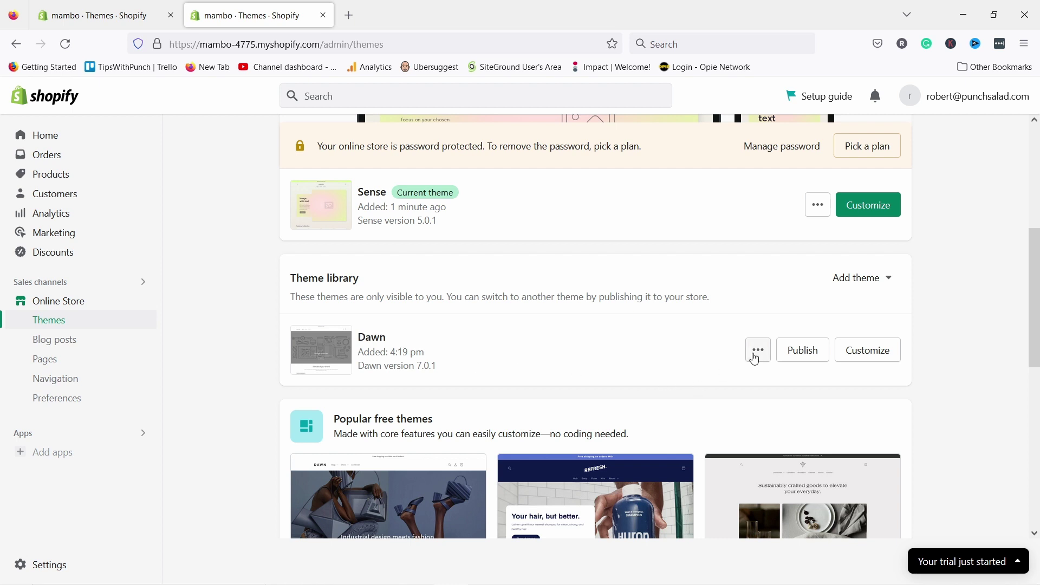
- Publish Dawn from the Theme library so it replaces Sense as the current theme
click(801, 352)
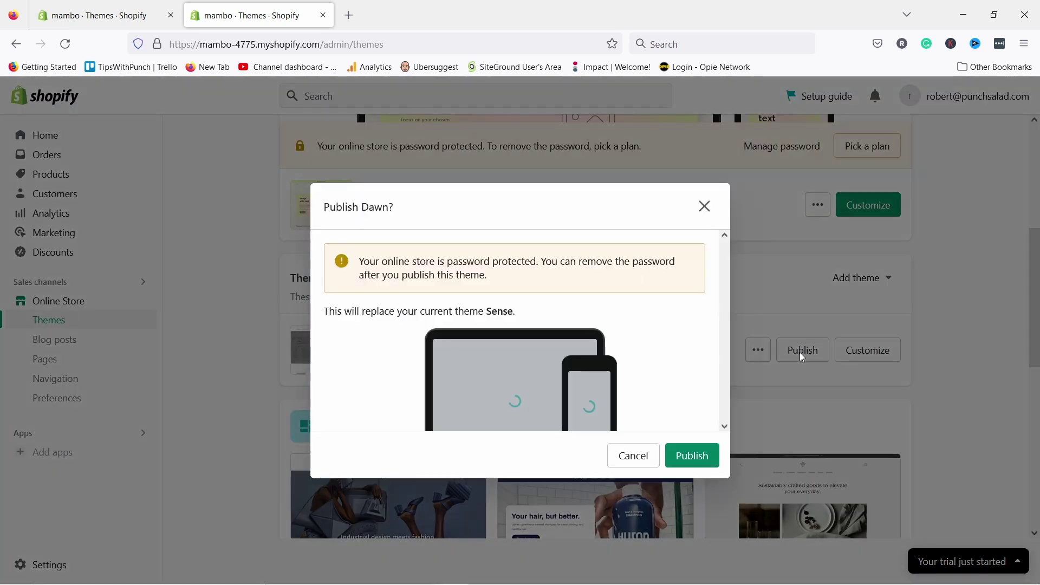
click(699, 454)
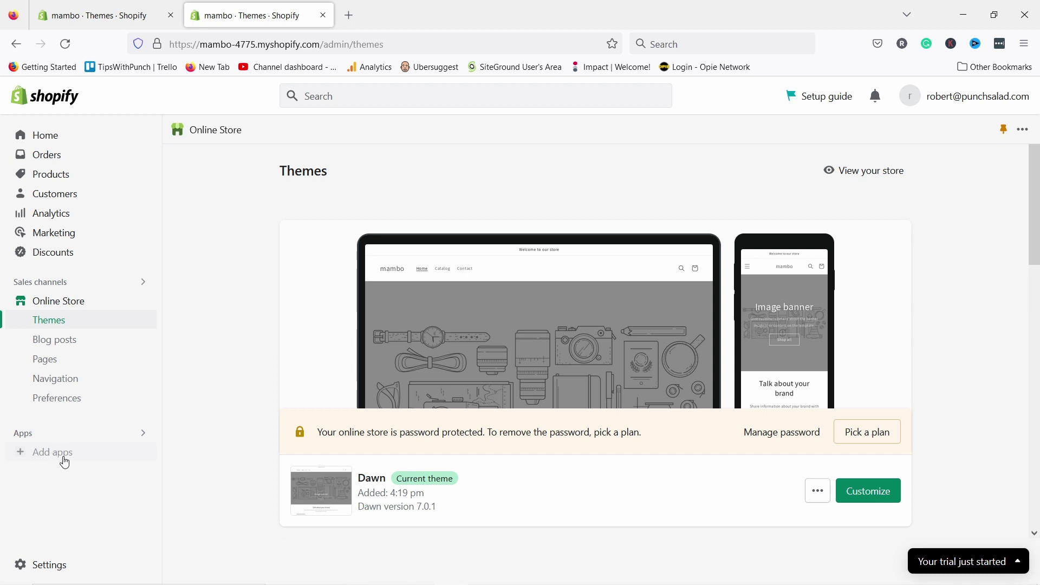
- Open Add apps and scroll the Picked for you recommendations such as Printful and PageFly
click(56, 457)
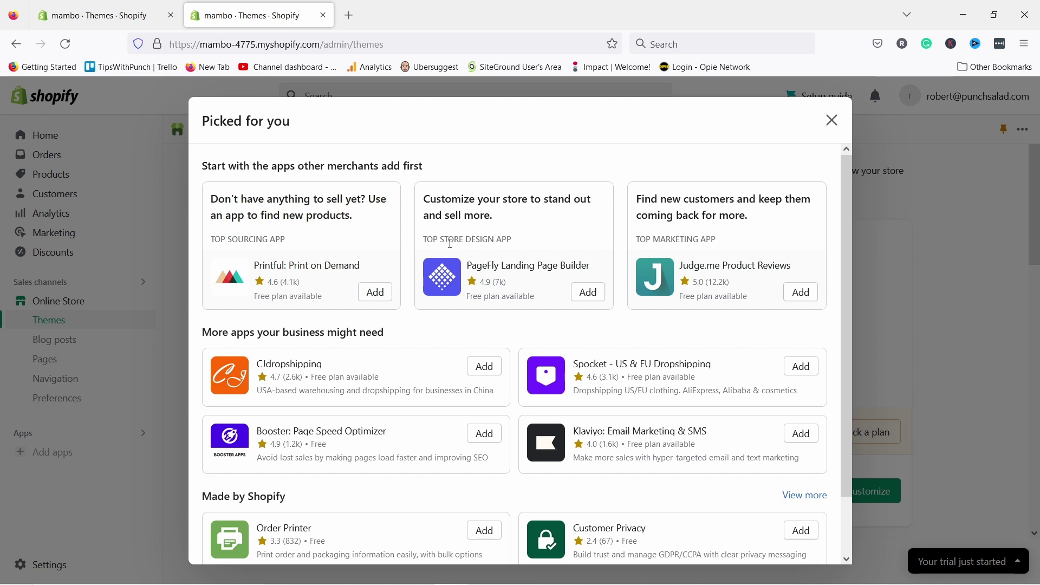
scroll(424, 309, down, 2)
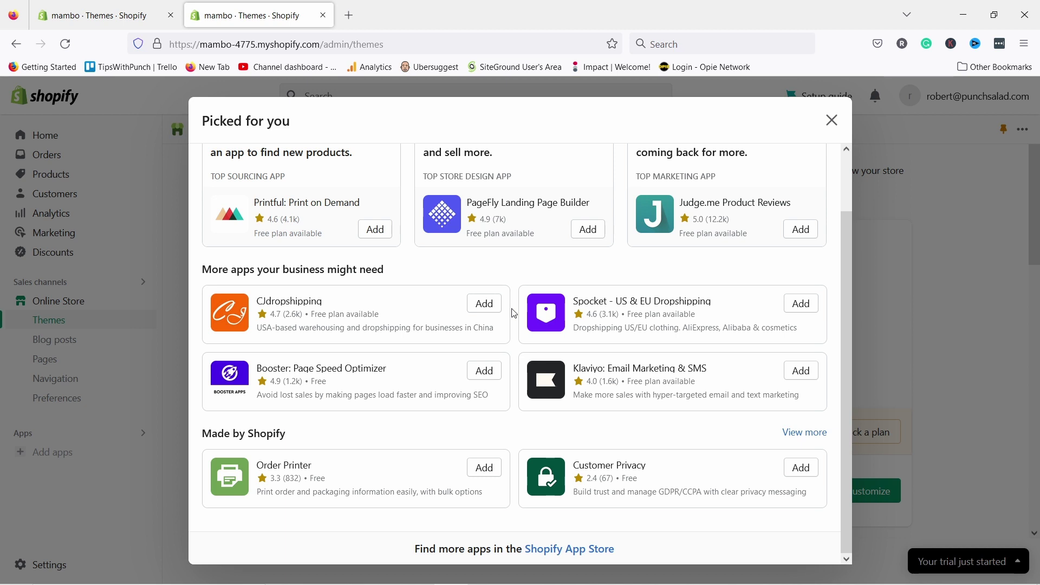
- Close the Picked for you recommendations and open the Dawn theme in the theme editor
scroll(514, 313, up, 2)
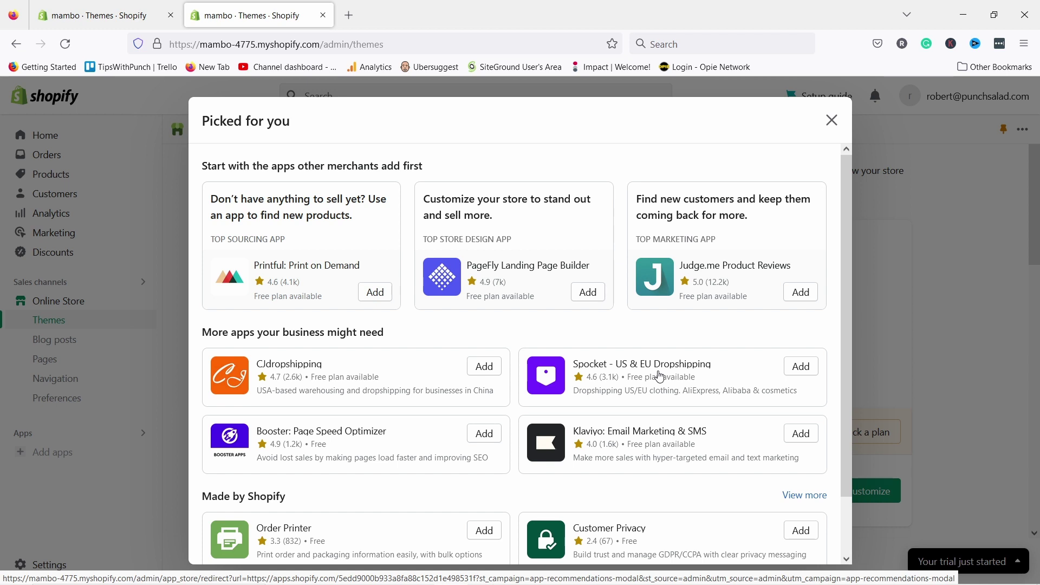
scroll(577, 275, down, 3)
scroll(575, 273, up, 3)
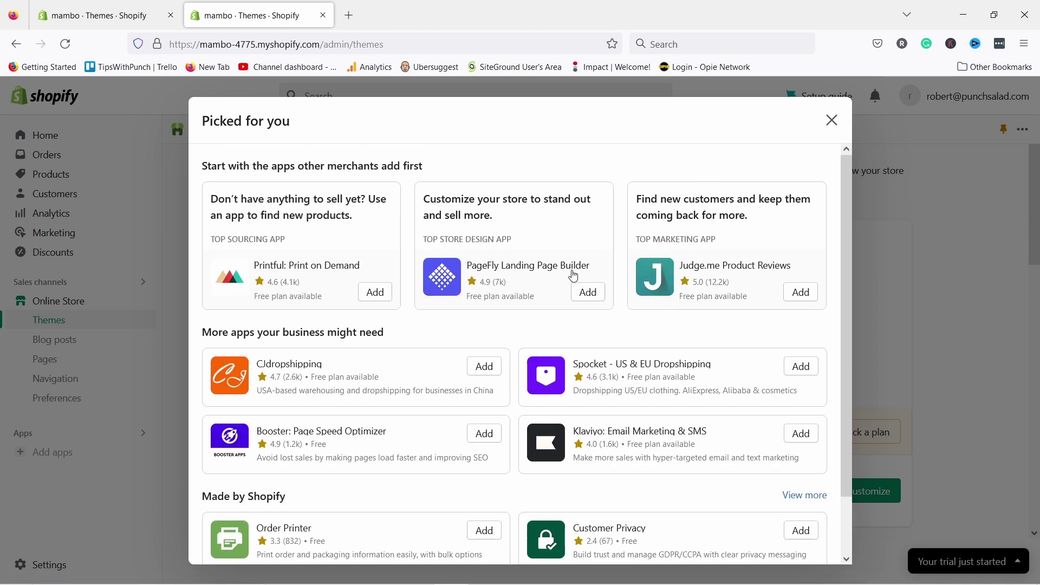
scroll(573, 276, down, 3)
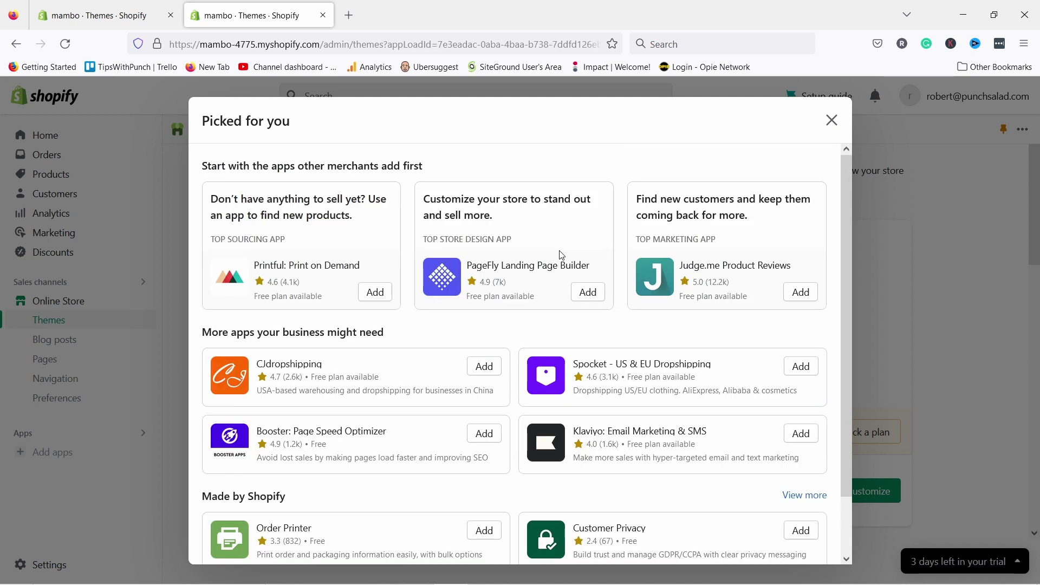
click(832, 120)
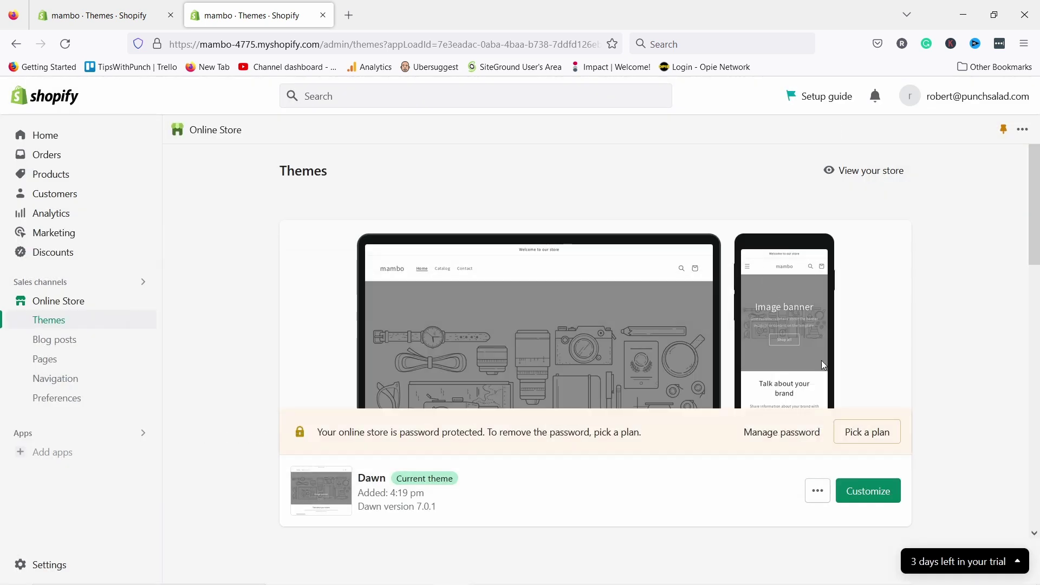
click(873, 491)
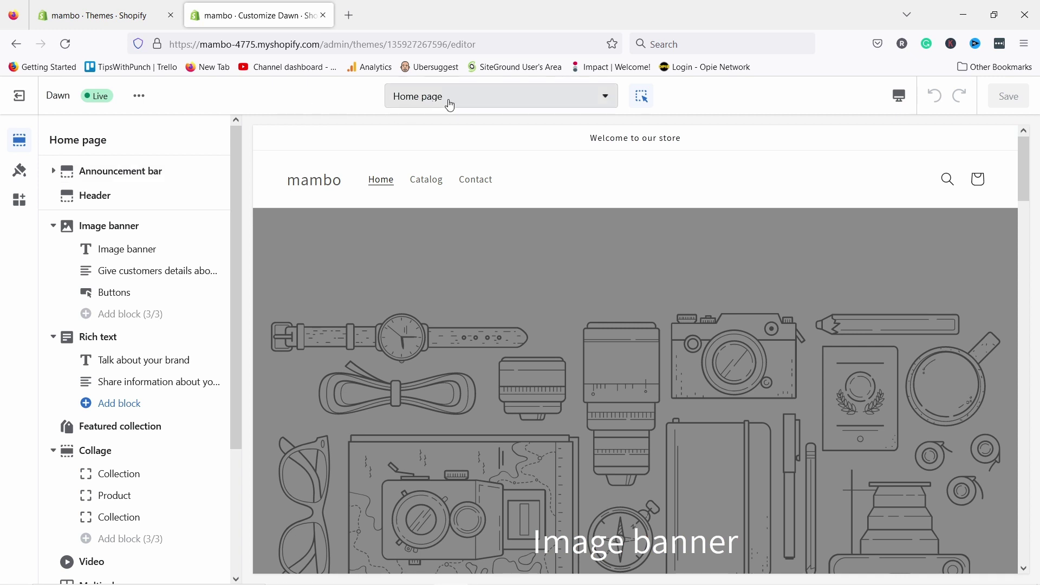
- Check the page selector and preview device options, staying on the Home page in the default view
click(428, 102)
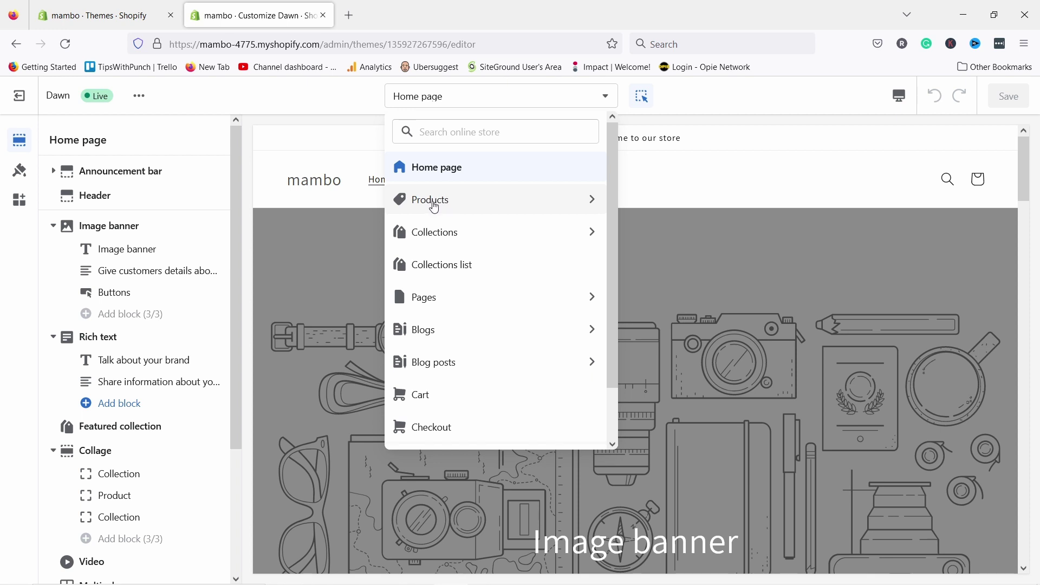
click(471, 100)
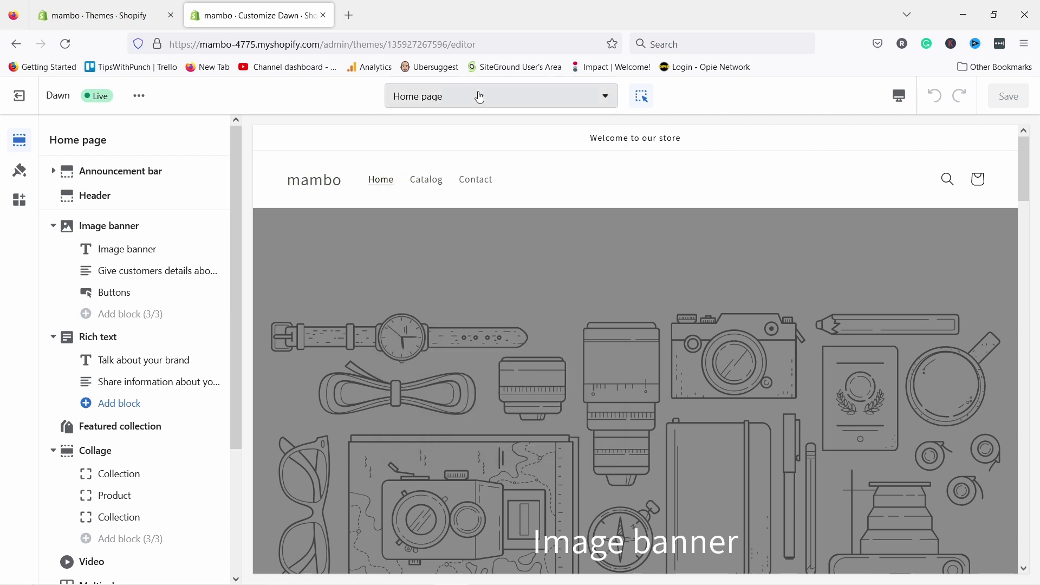
click(899, 97)
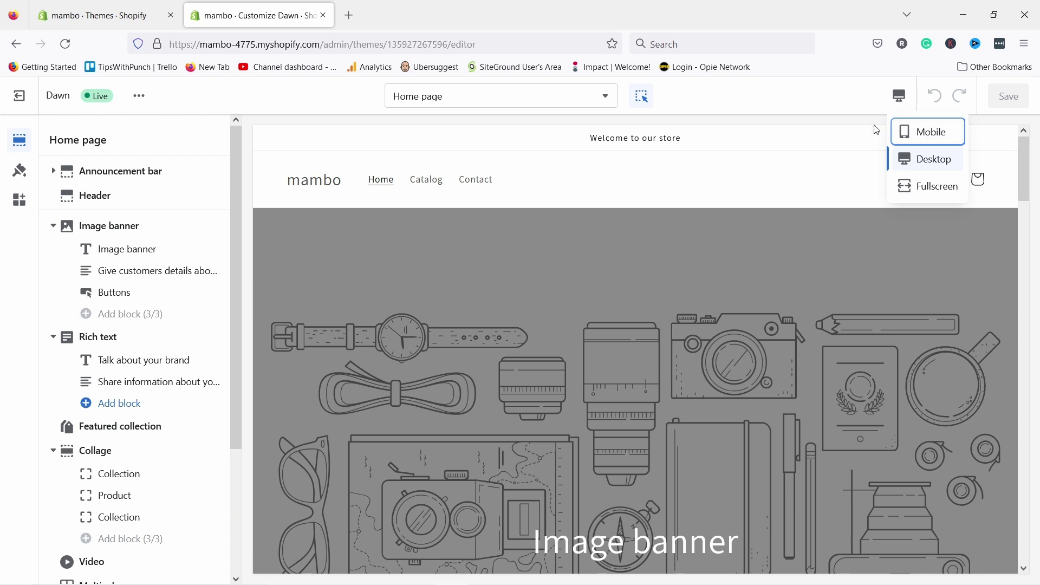
click(771, 101)
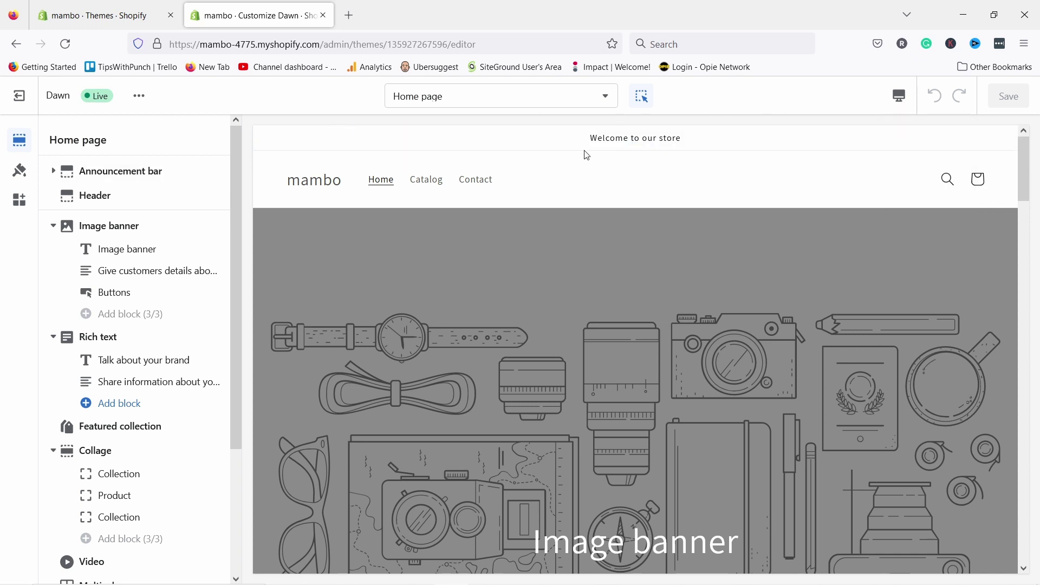
- Look through the announcement bar and footer section settings, then return to the announcement bar
click(98, 173)
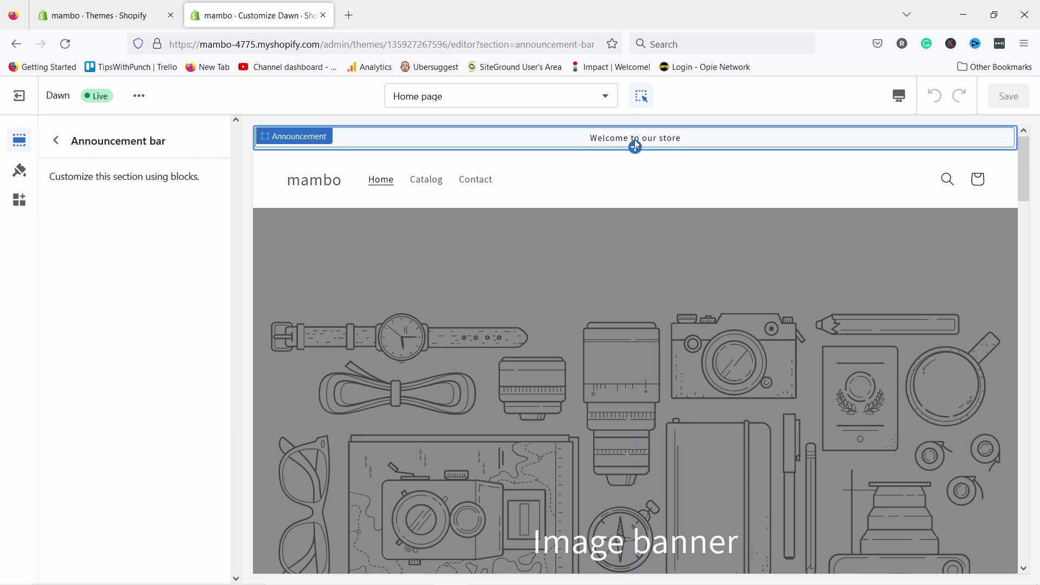
click(56, 140)
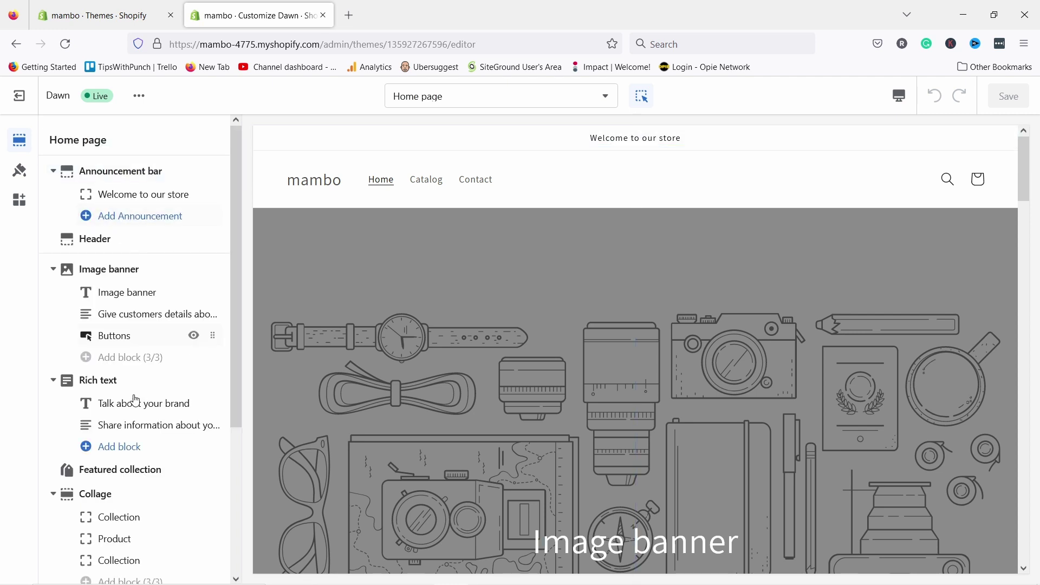
scroll(162, 383, down, 4)
click(162, 563)
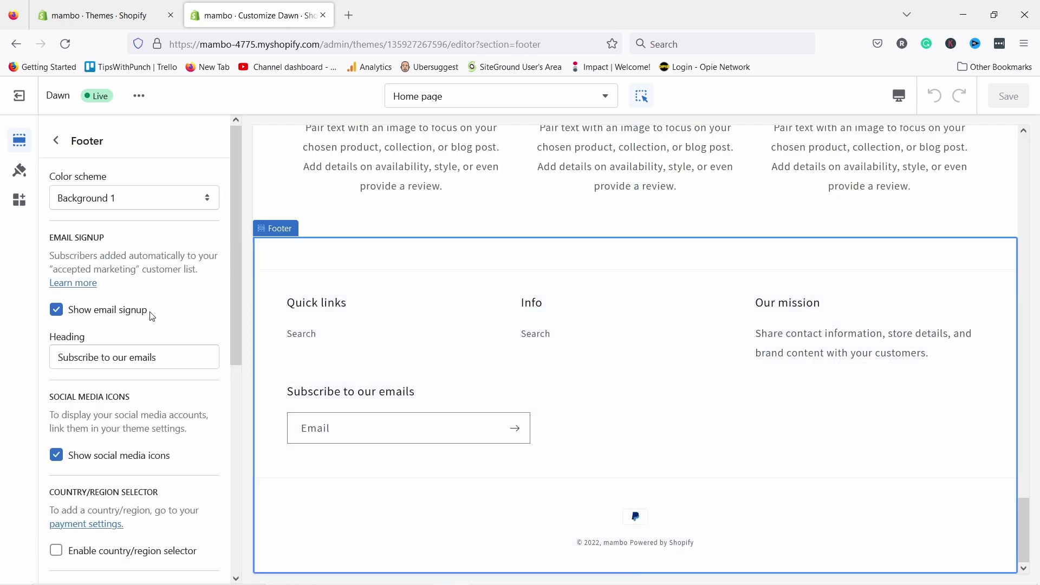
click(56, 140)
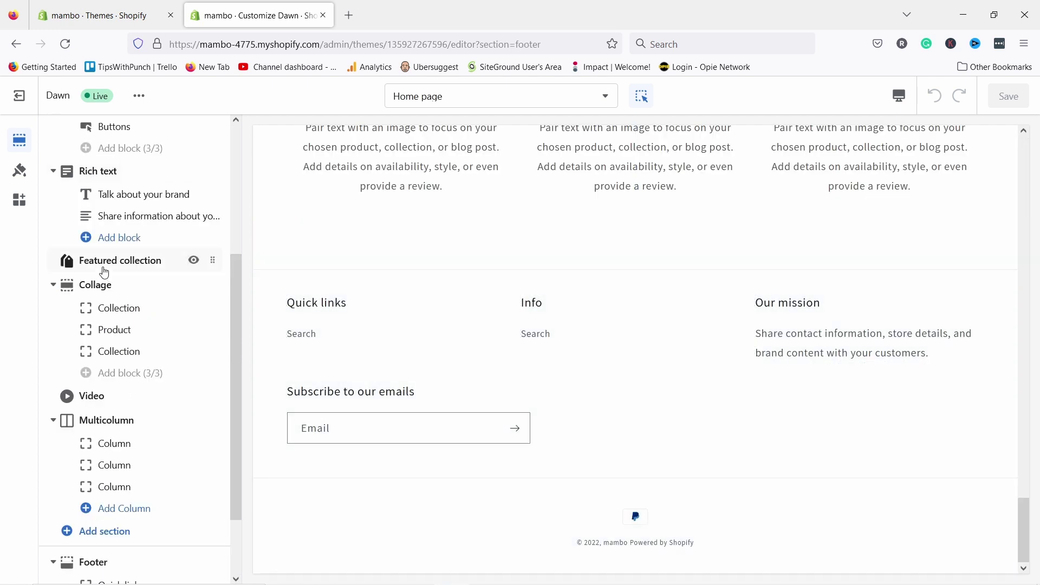
click(121, 171)
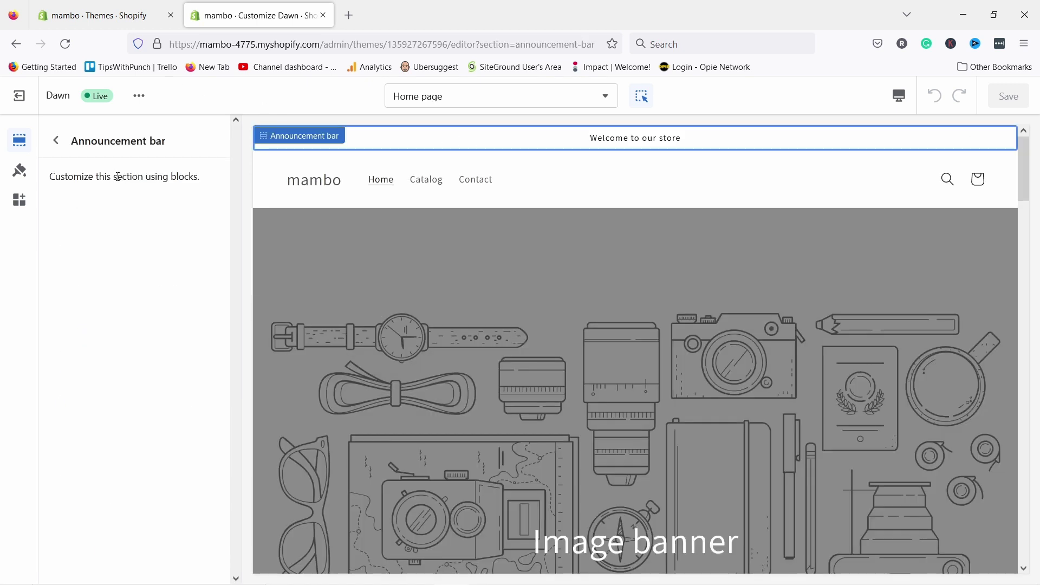
- Replace the 'Welcome to our store' announcement with 'Free shipping over $40 purchases'
double_click(644, 142)
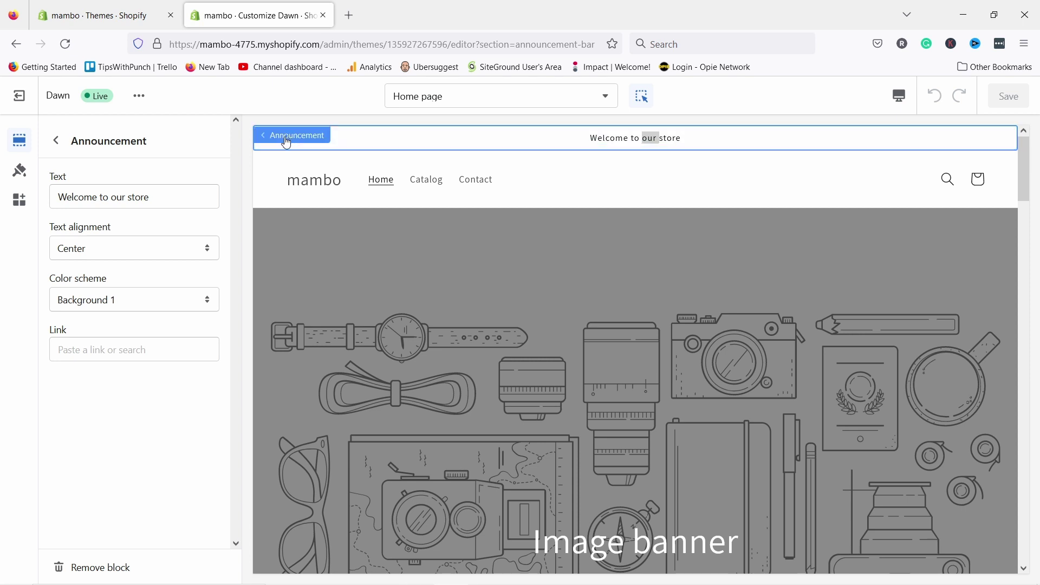
click(630, 139)
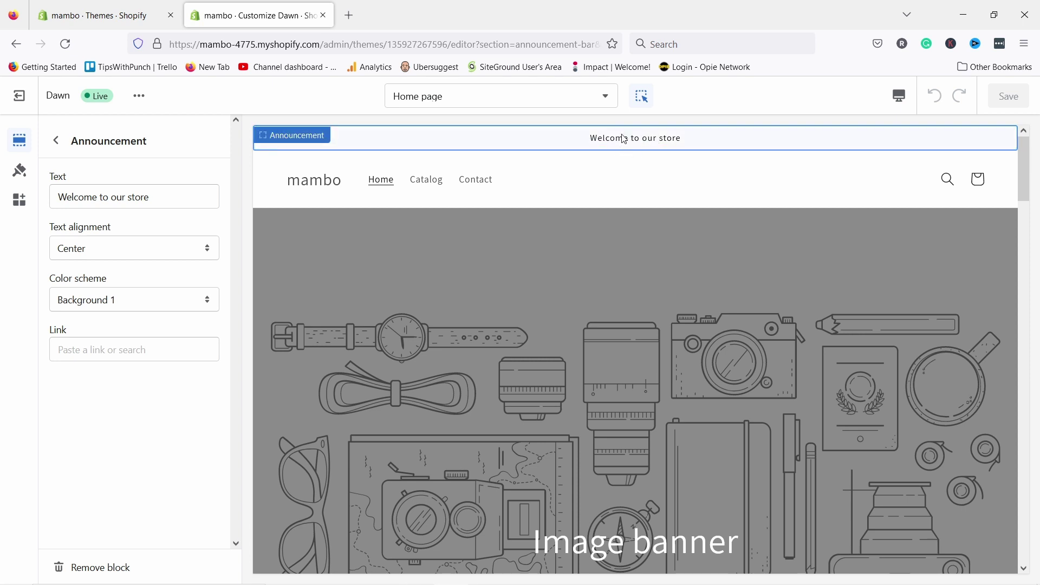
double_click(623, 139)
click(665, 141)
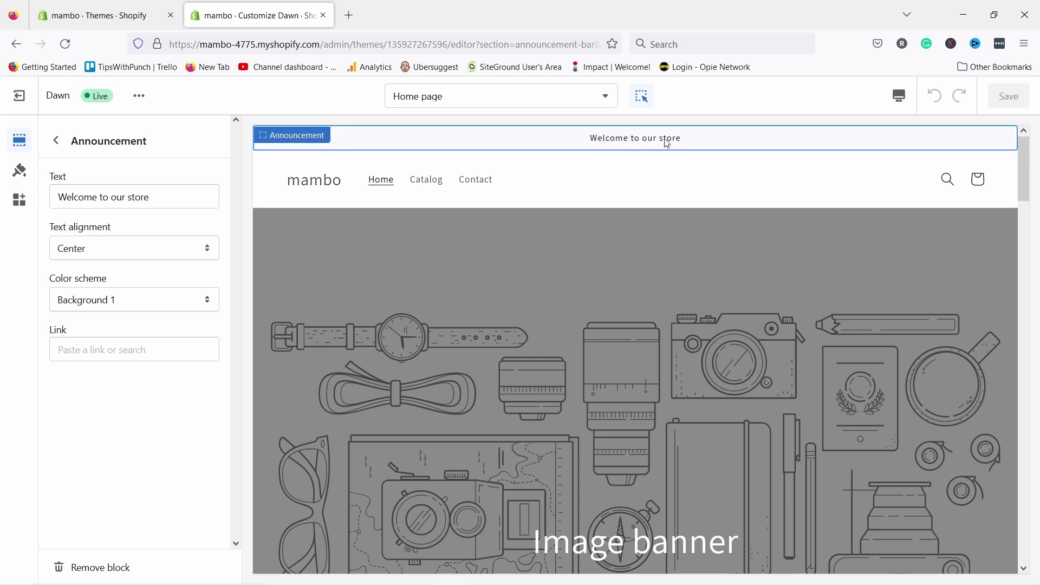
click(86, 198)
key(ctrl+a)
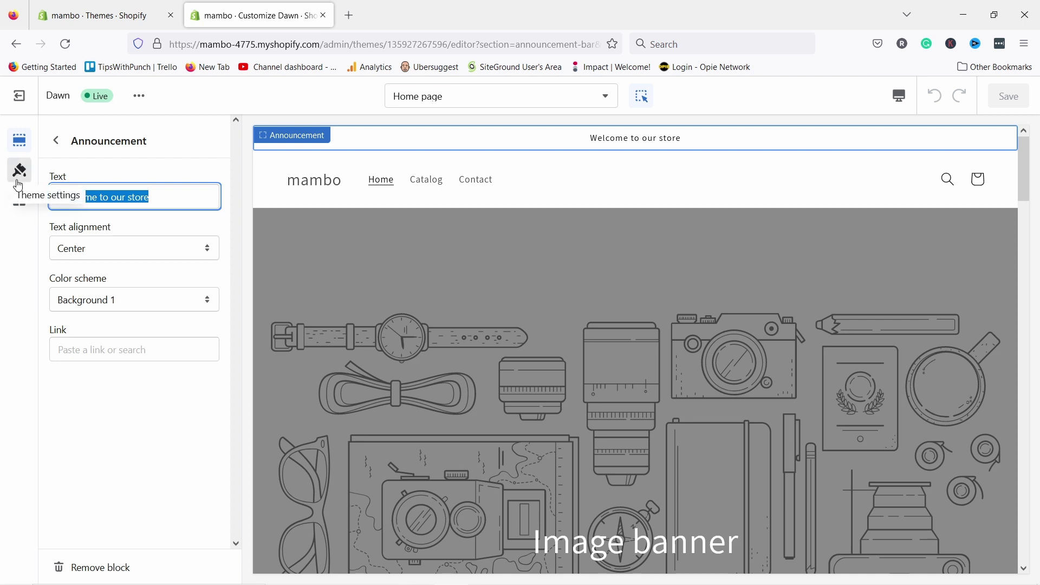
key(BackSpace)
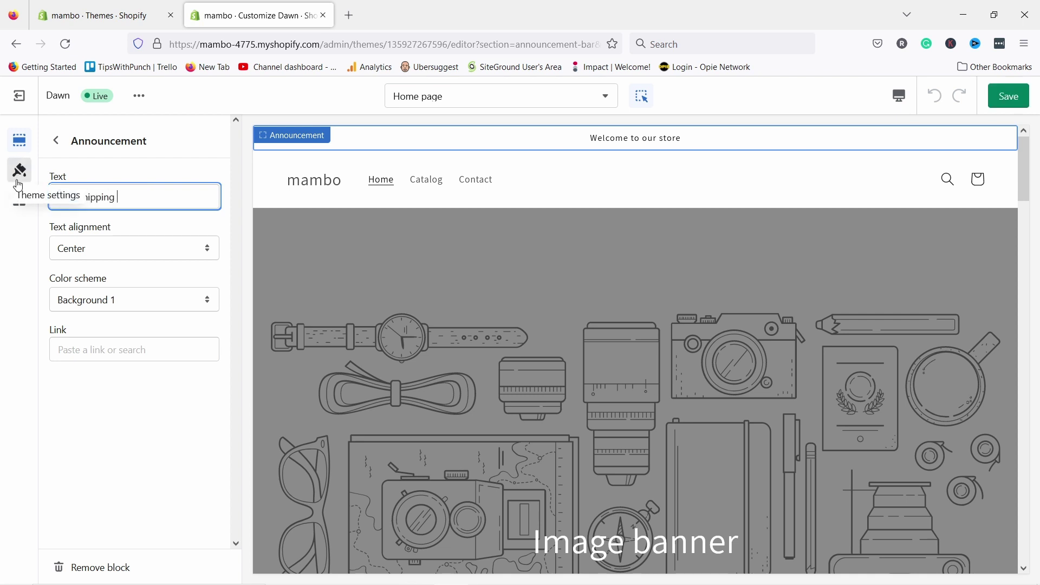
text(Free shipping over $40 purchases)
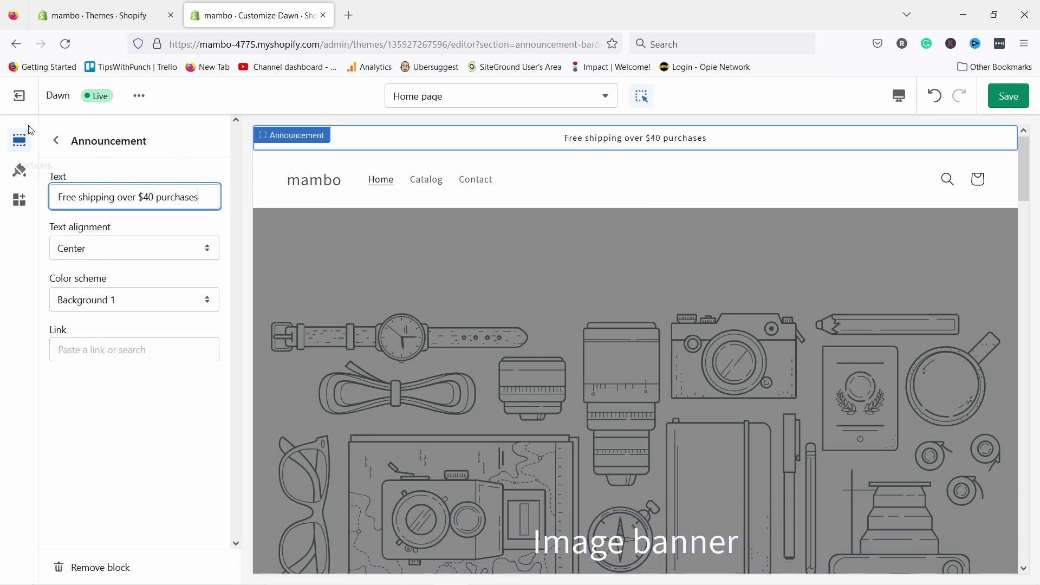
click(57, 142)
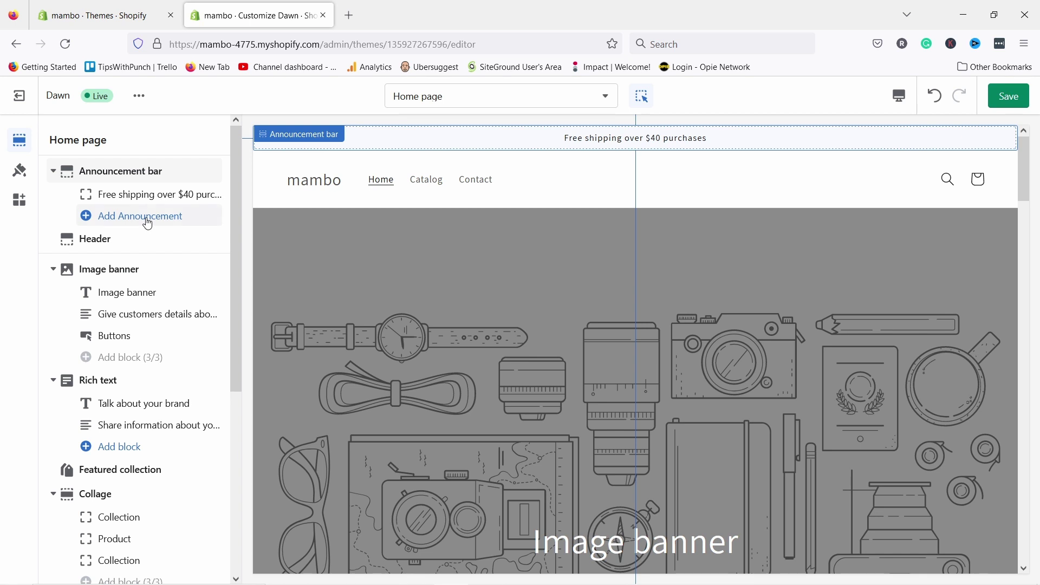
- Add a second Welcome announcement block, then remove it so only the free-shipping message remains
click(147, 217)
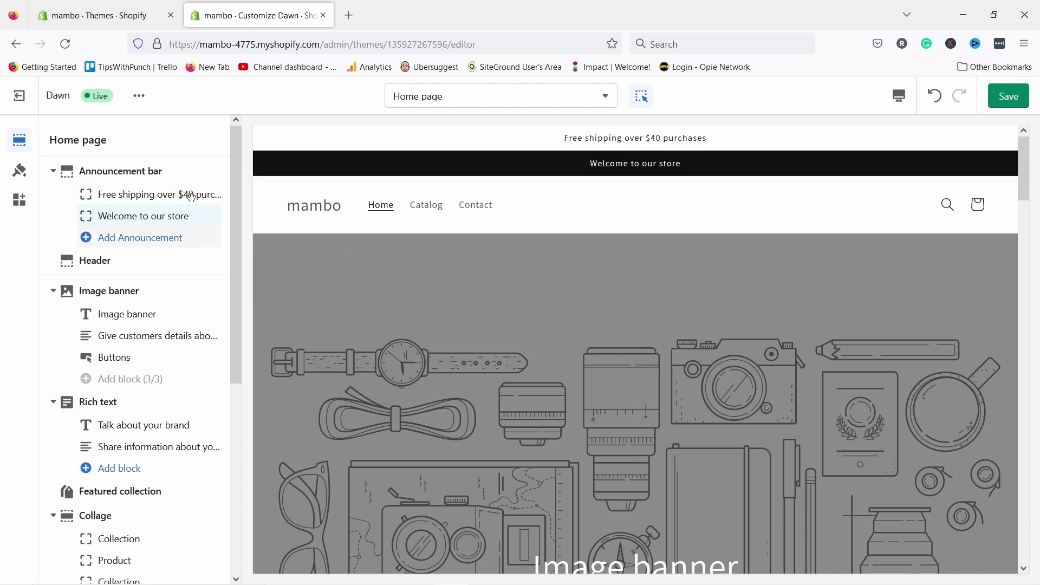
click(144, 217)
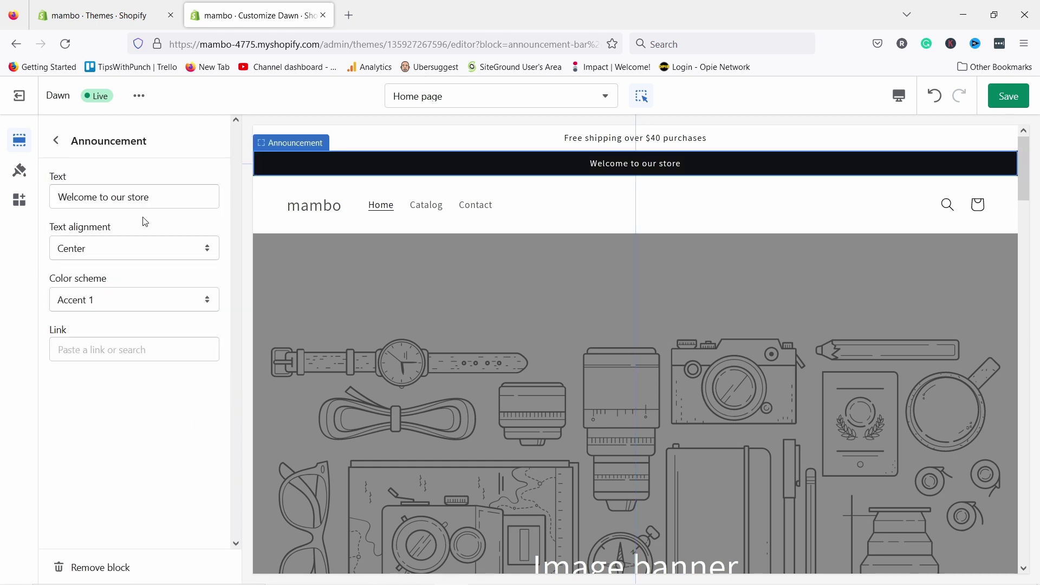
click(106, 567)
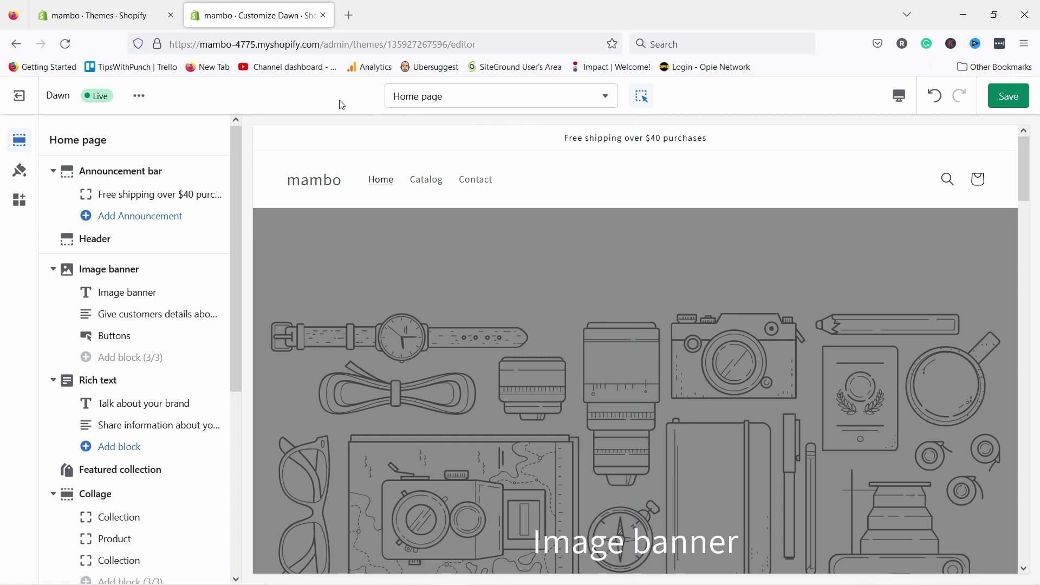
- Open the Header section settings, showing the default logo at 90px
click(103, 245)
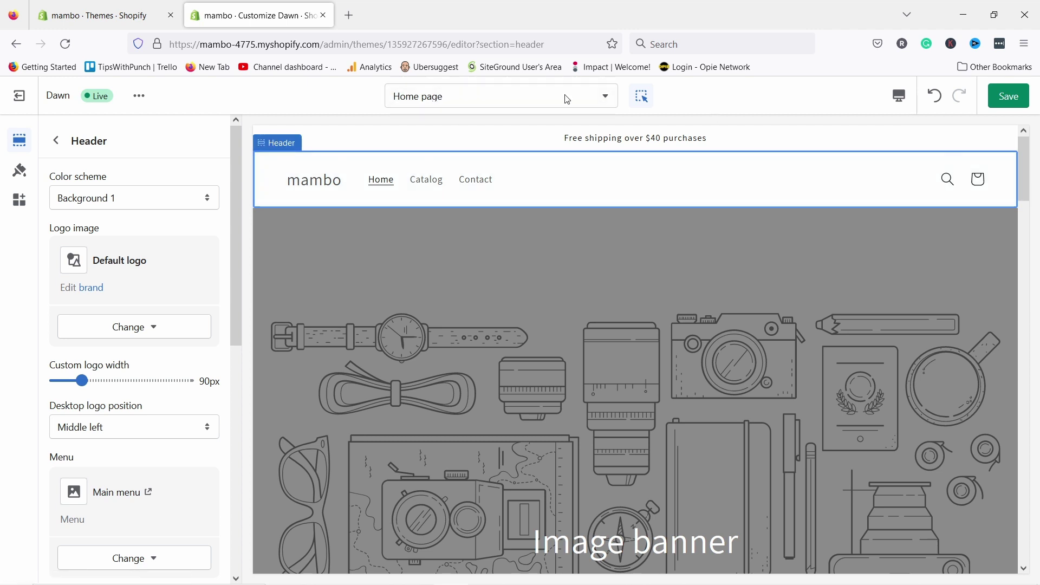
click(314, 184)
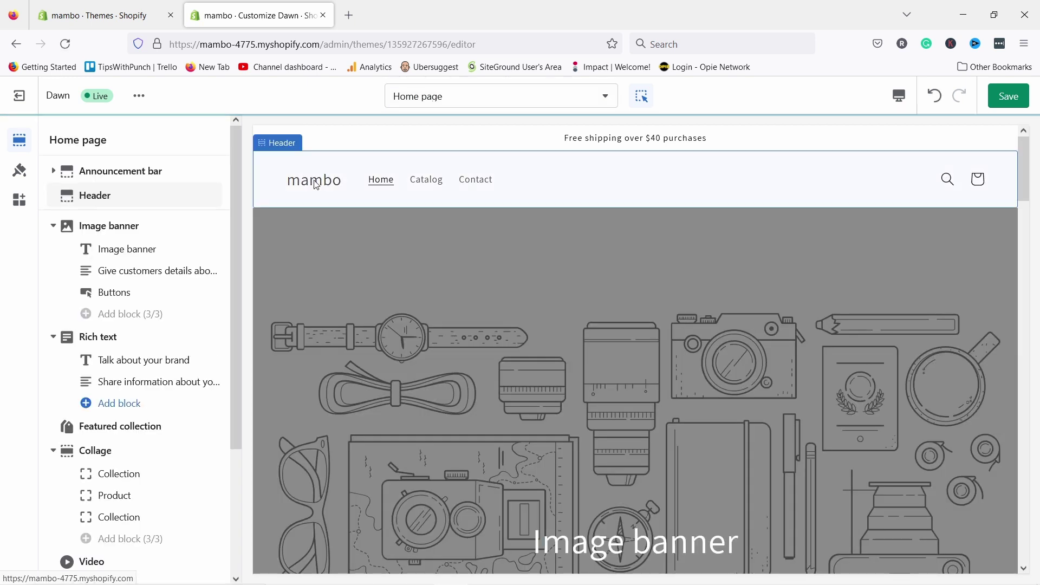
click(313, 185)
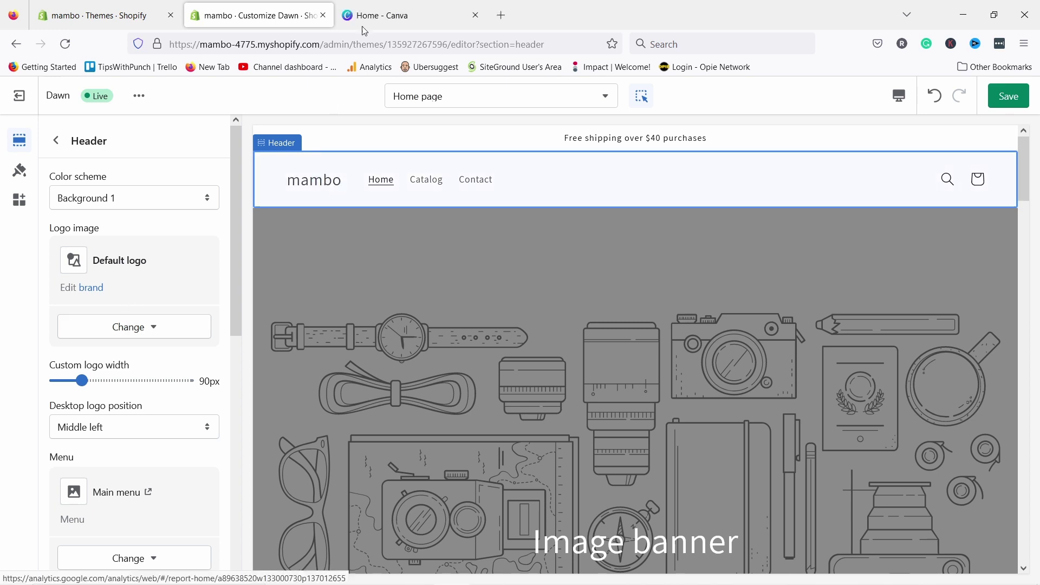
- In Canva, try design searches for 'logo' and then 'business'
click(374, 21)
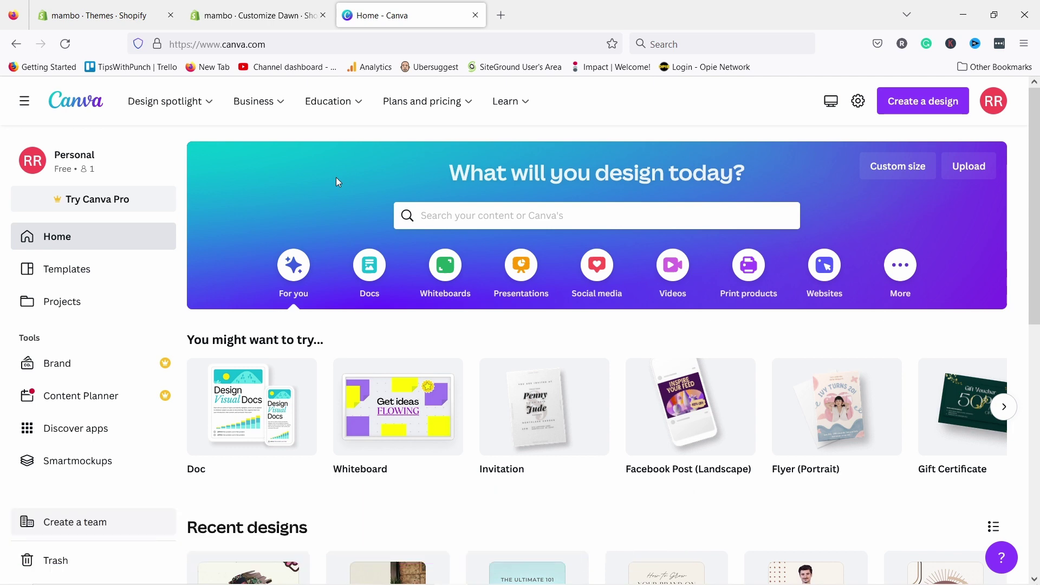
click(448, 210)
text(logo)
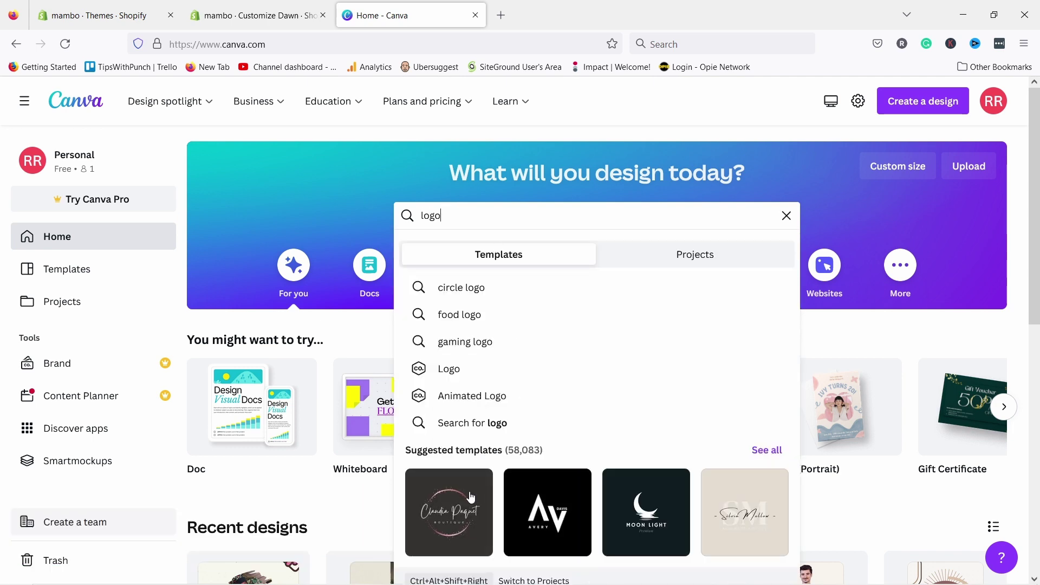
scroll(496, 248, down, 3)
scroll(486, 272, up, 3)
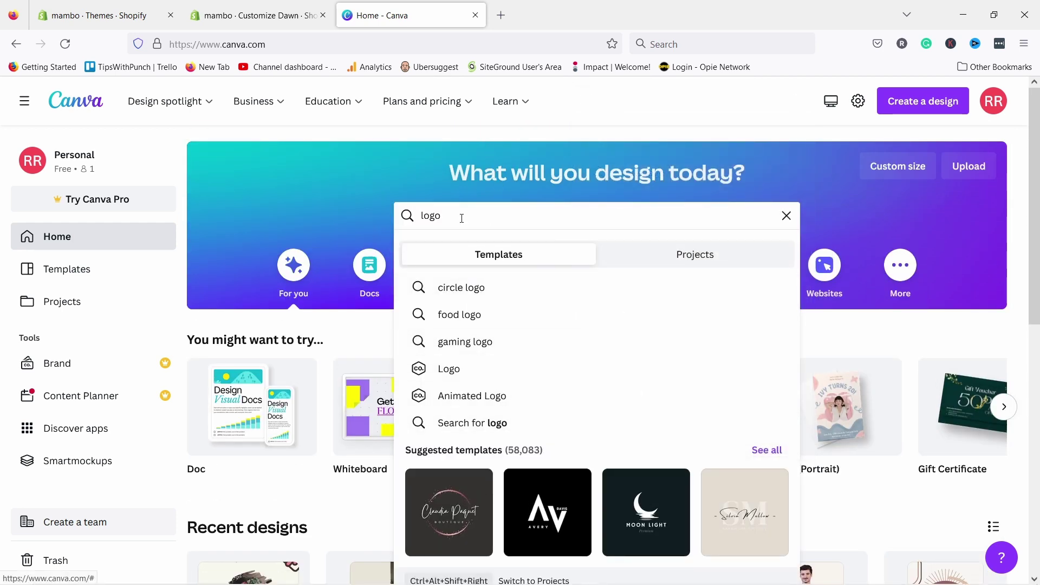
drag(456, 216, 375, 217)
text(busines)
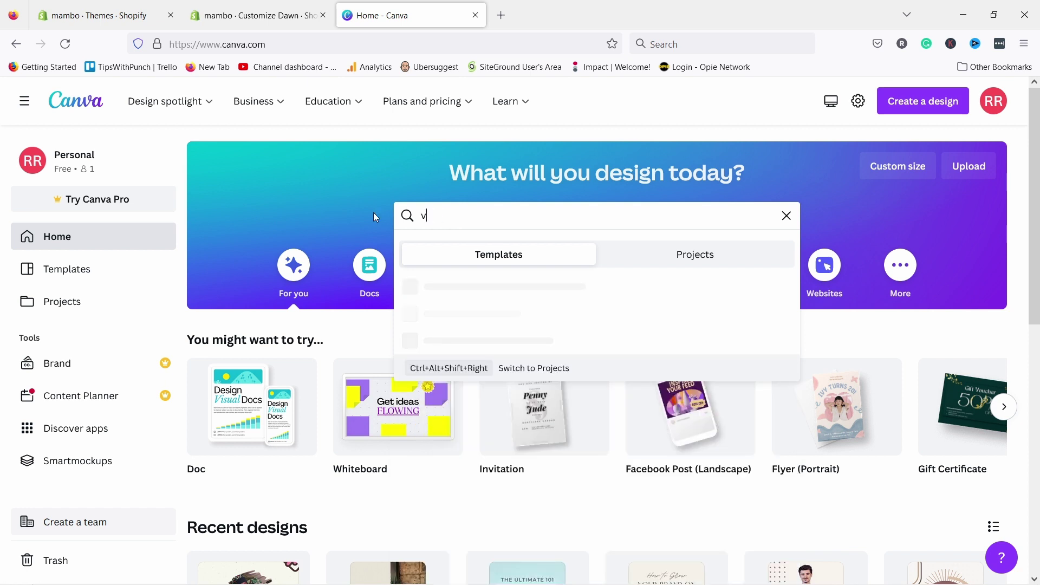
text(s)
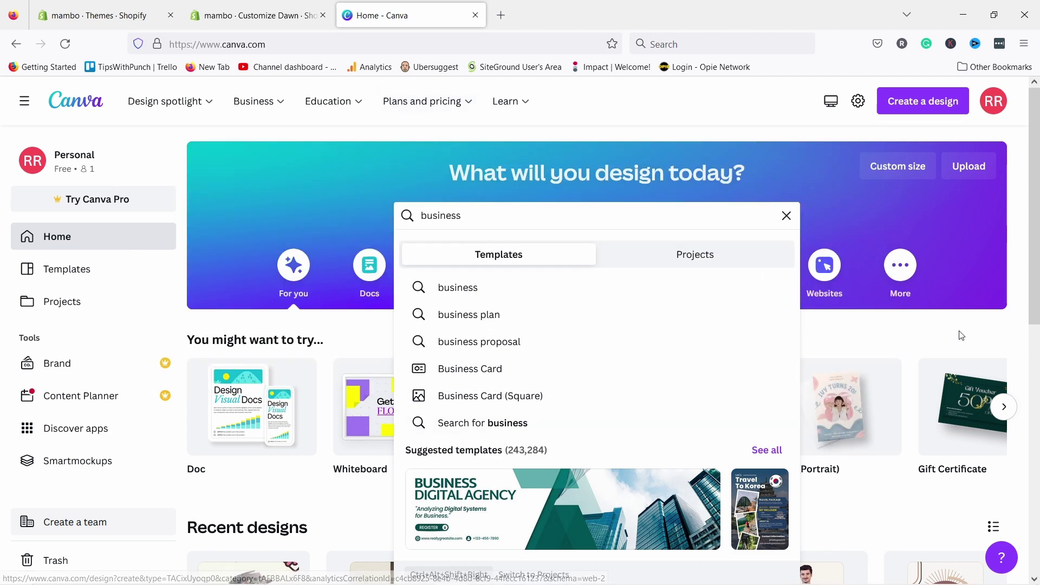
click(973, 340)
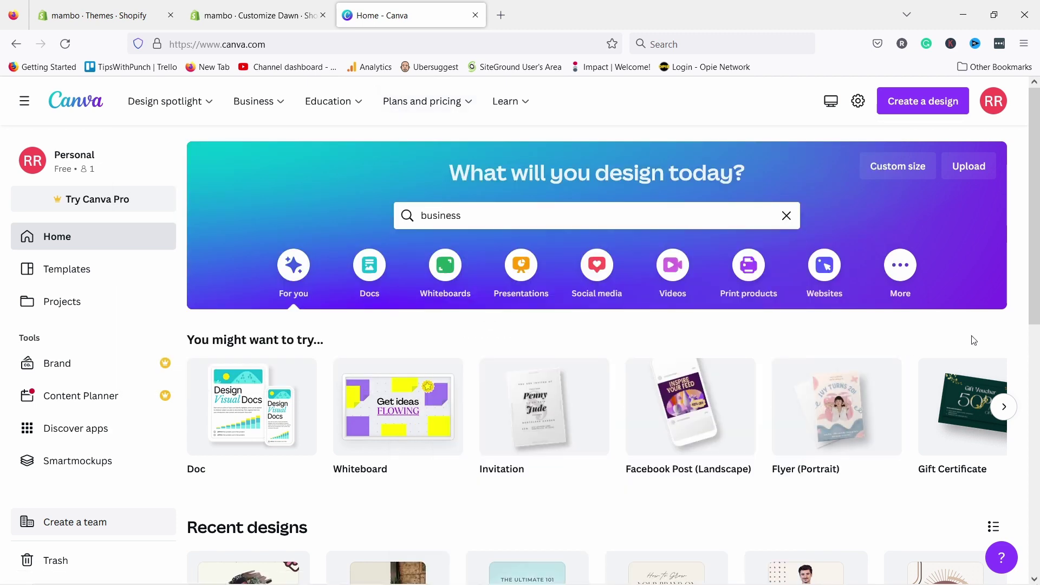
click(1002, 415)
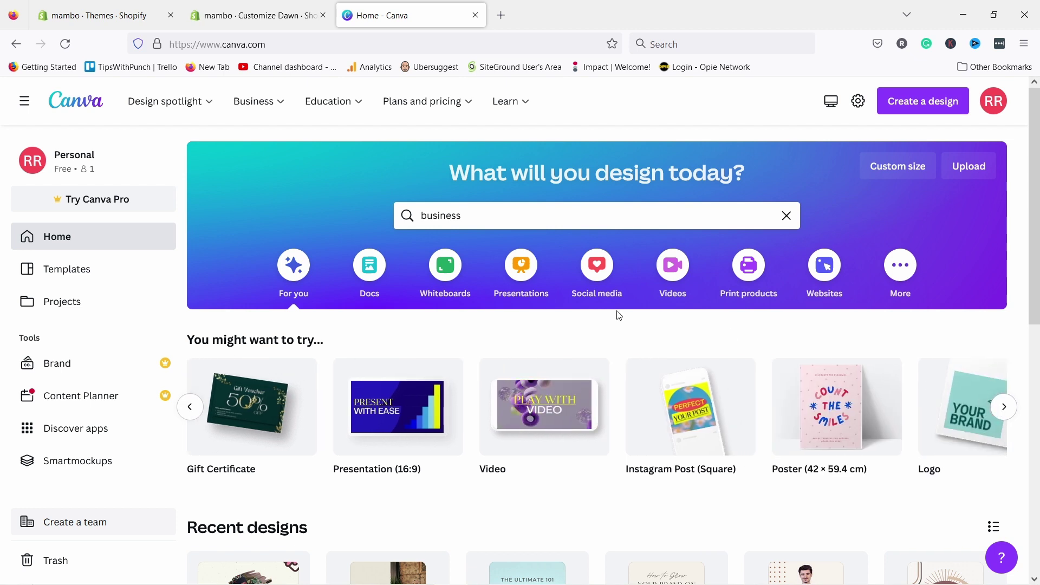
- Search Canva for 'logo' and browse all 58,273 logo templates
drag(462, 215, 422, 215)
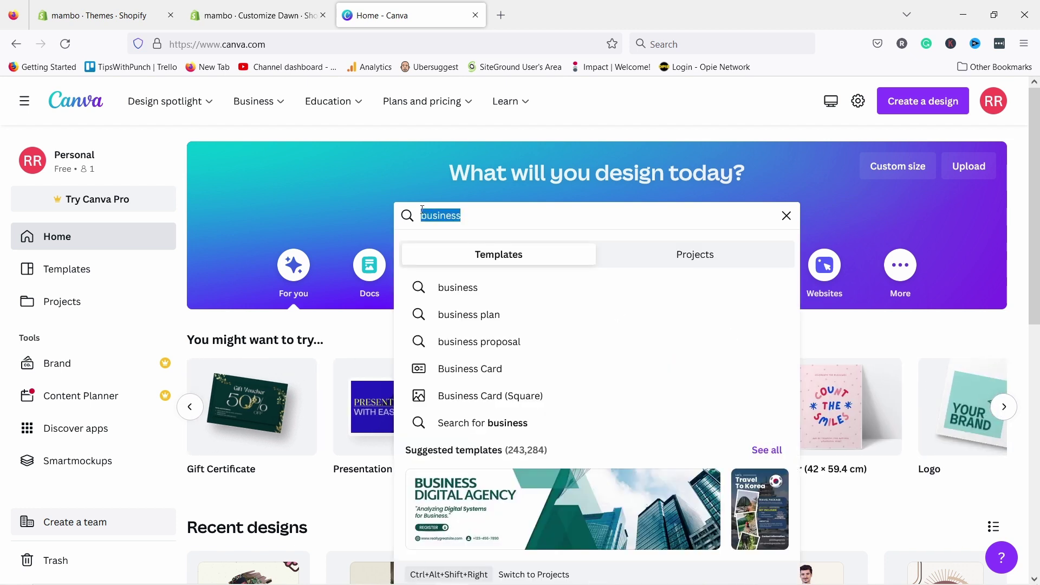
key(BackSpace)
text(logo)
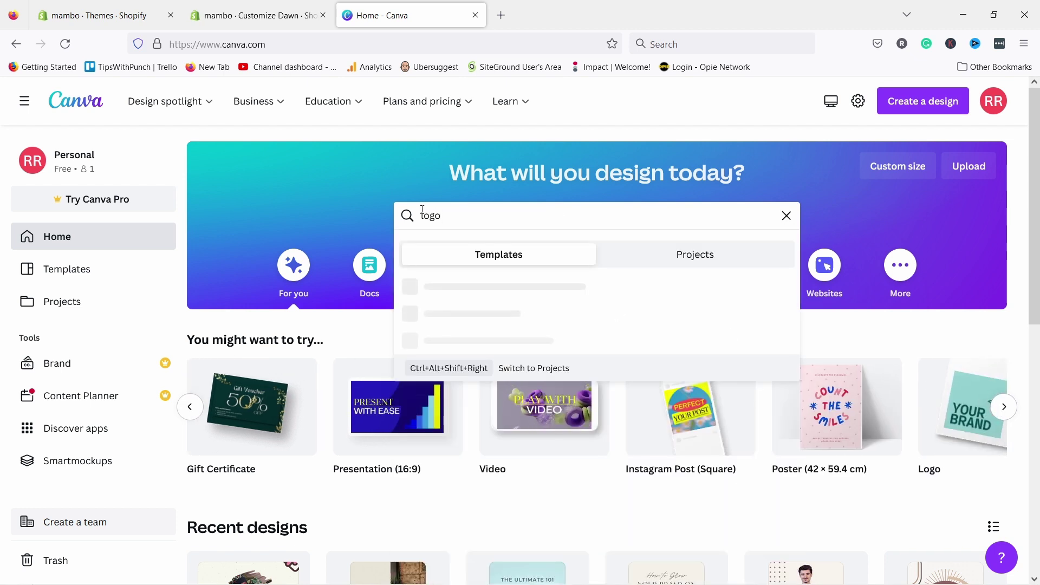
scroll(535, 291, down, 3)
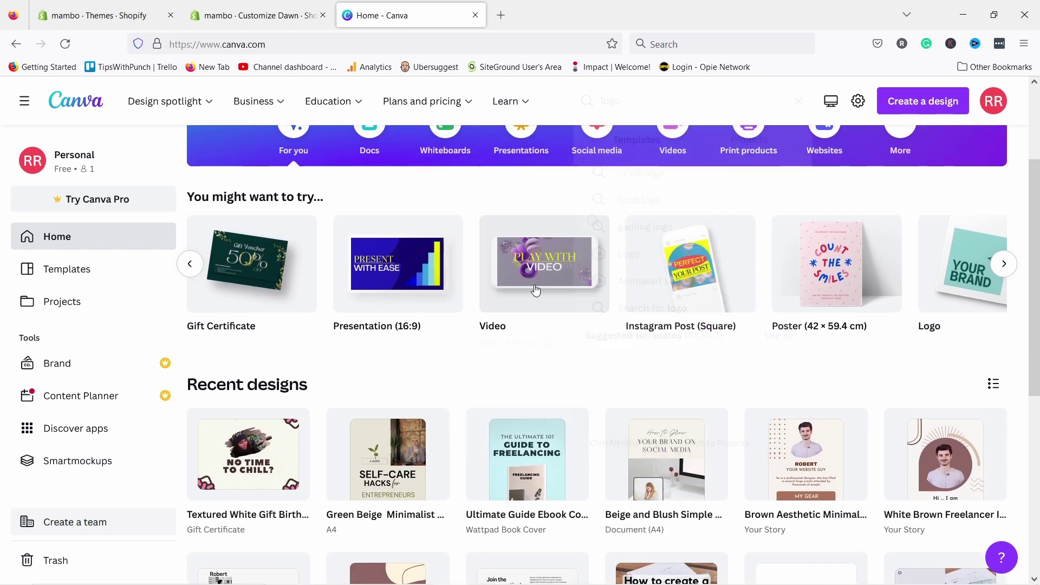
scroll(522, 162, up, 3)
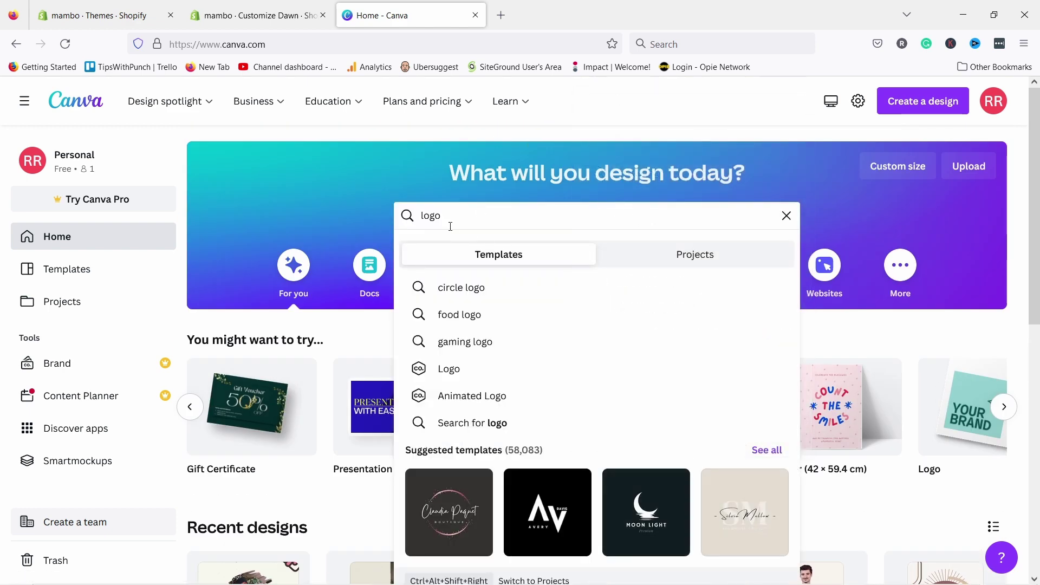
click(766, 449)
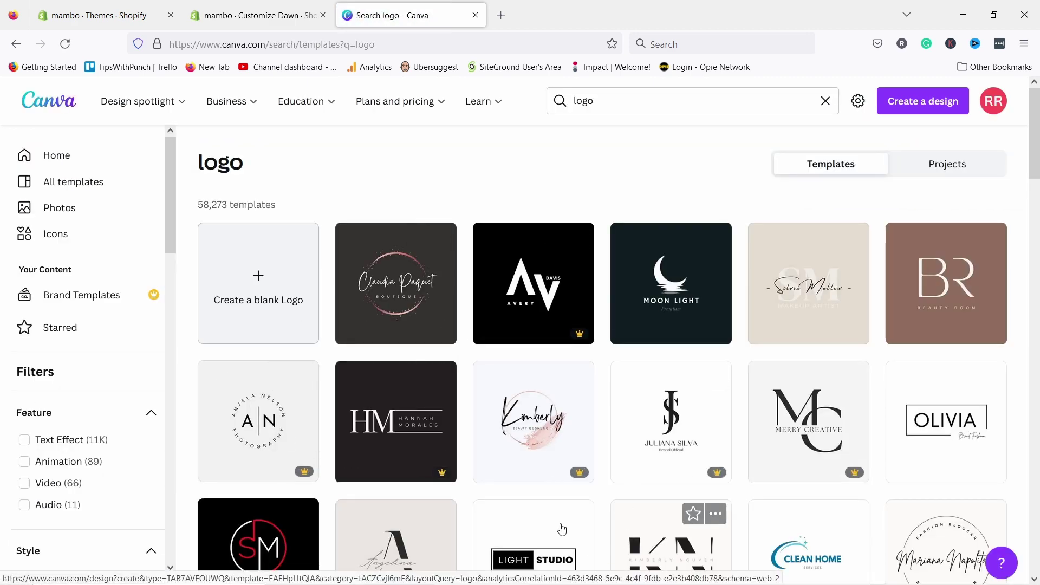
scroll(562, 529, down, 6)
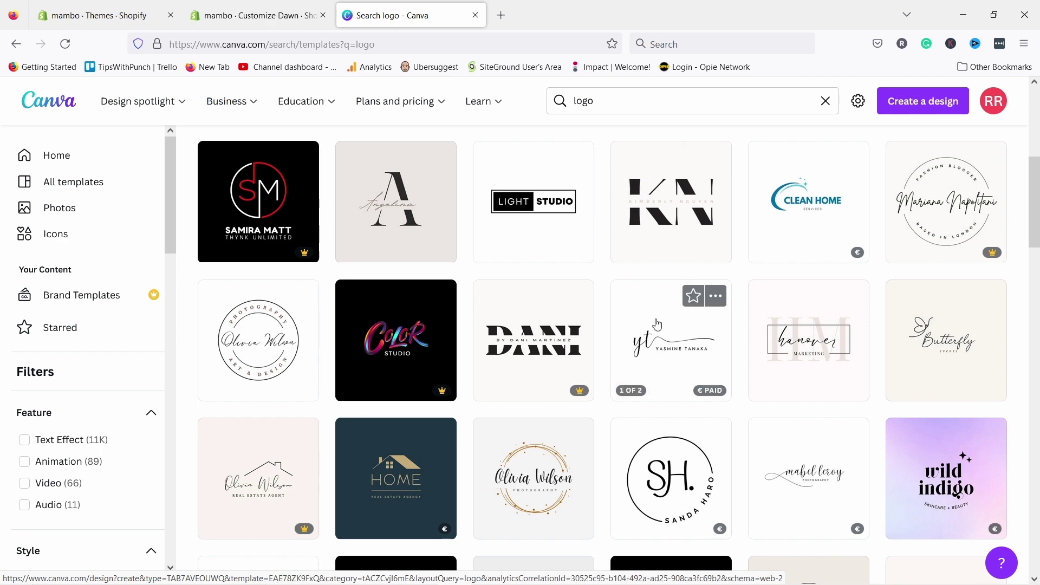
scroll(706, 332, up, 4)
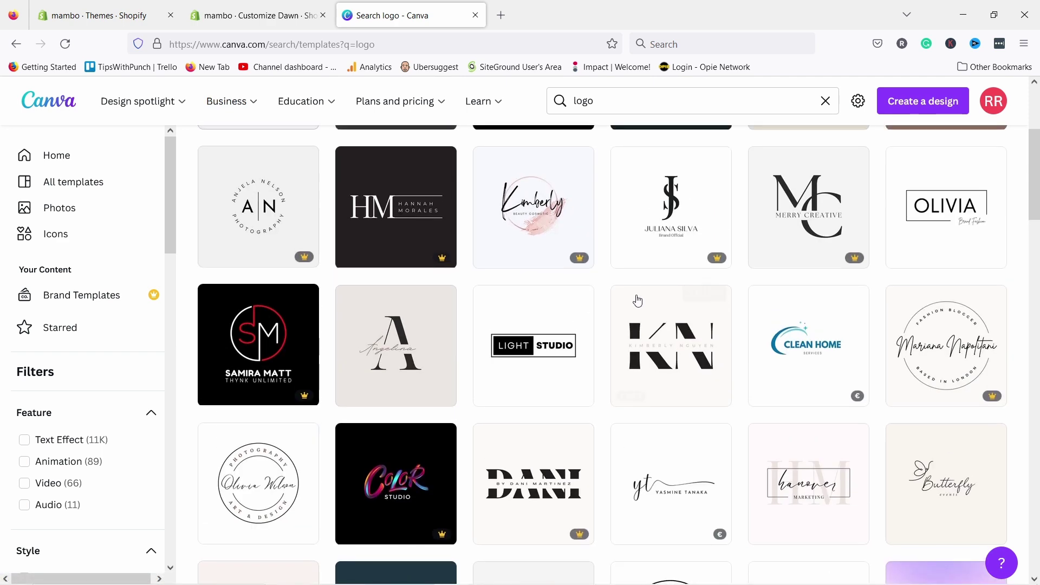
scroll(715, 325, up, 3)
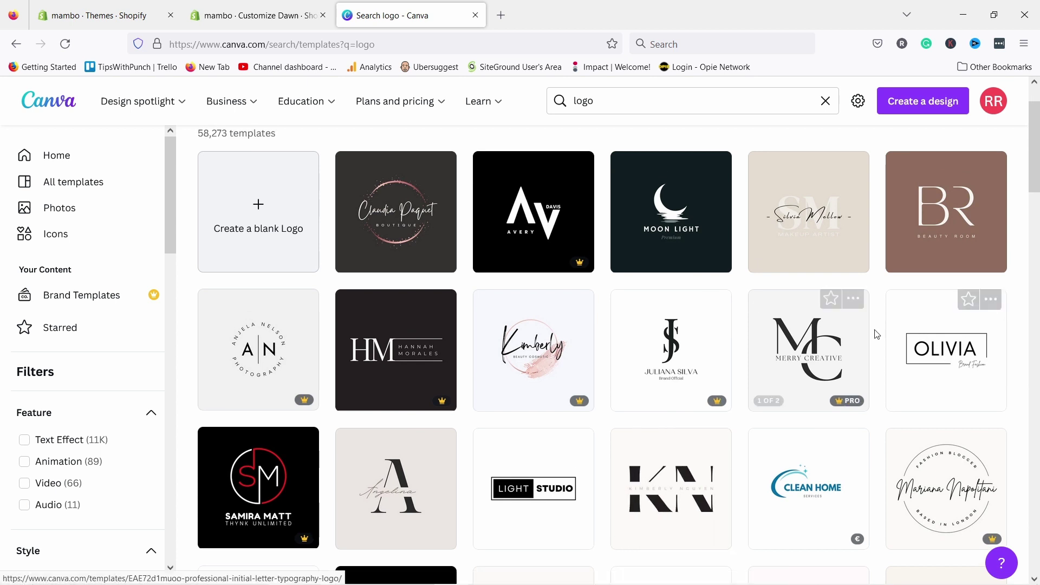
- Open the OLIVIA logo template, change its name to MAMBO and delete the Brand Fashion tagline
click(932, 352)
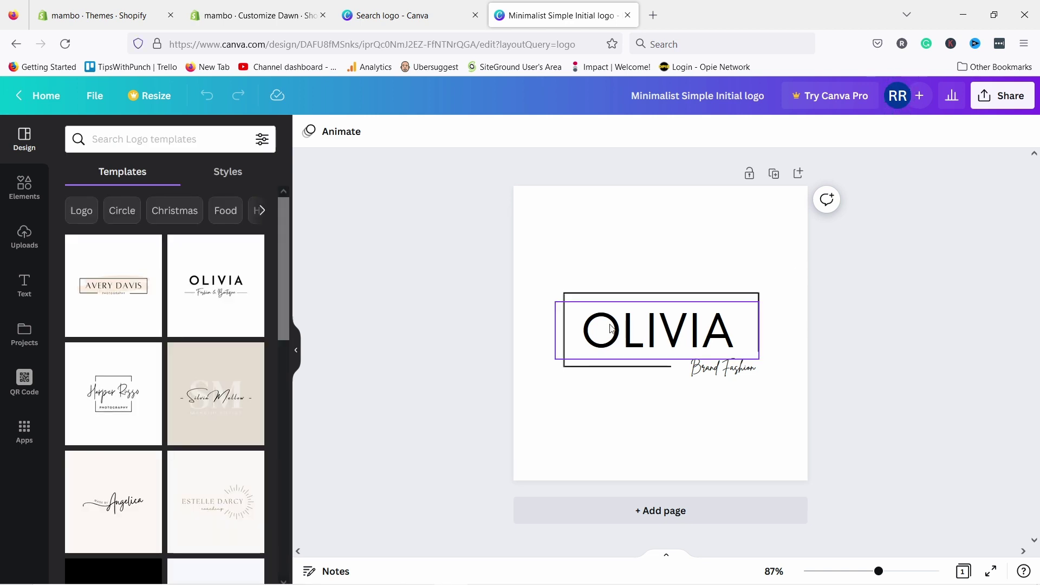
click(631, 333)
click(626, 334)
text(MAMBO)
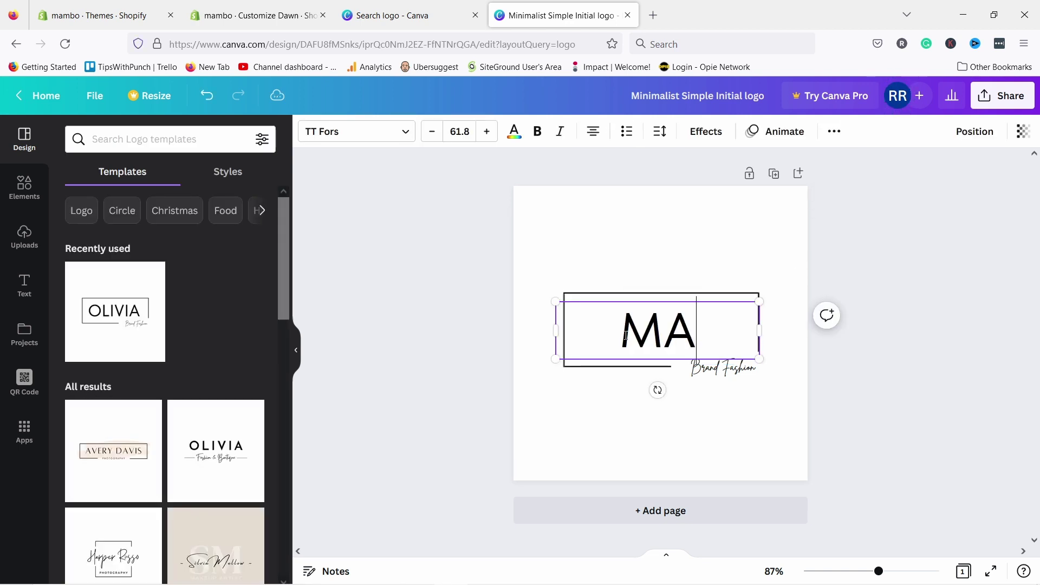
click(714, 373)
double_click(735, 369)
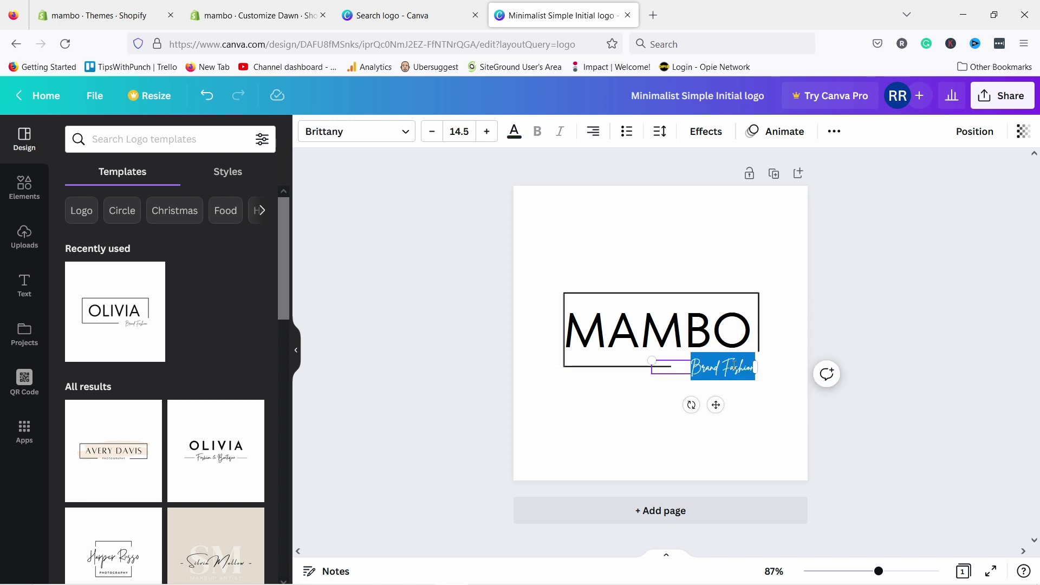
click(677, 359)
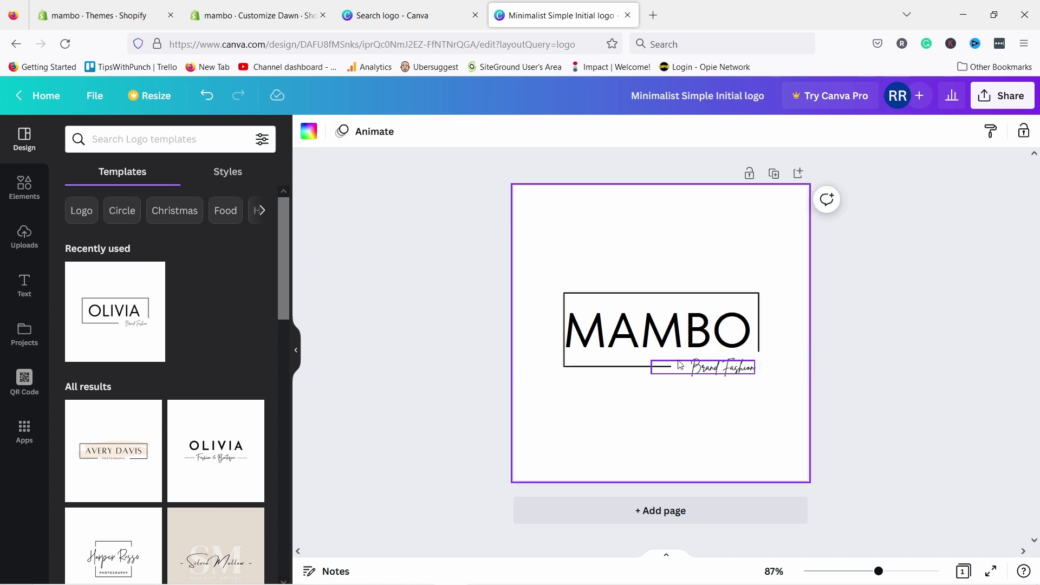
click(691, 368)
key(Delete)
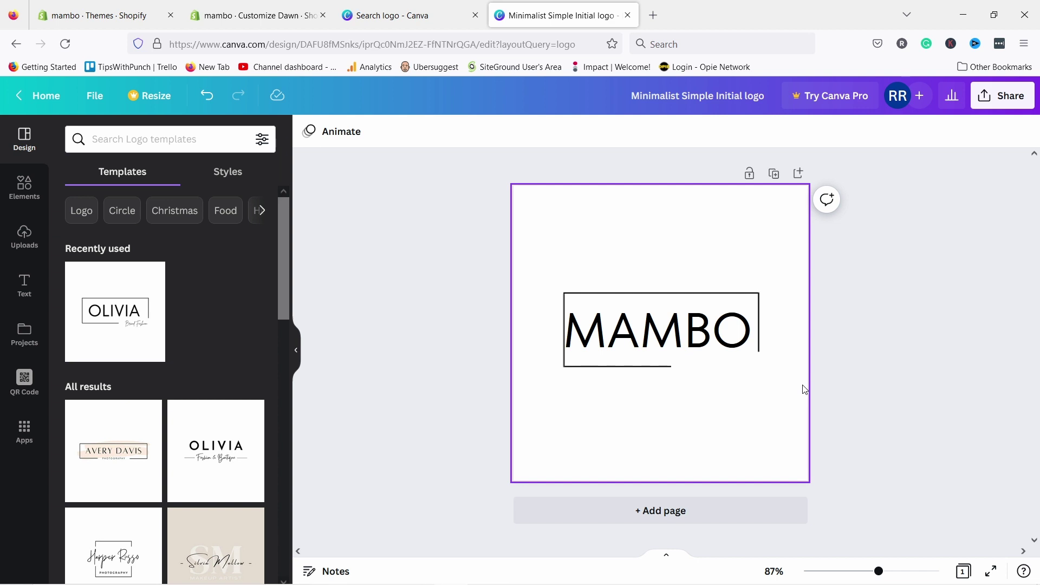
- Nudge MAMBO right to centre it in the frame, then close the logo design
click(661, 335)
drag(639, 335, 640, 336)
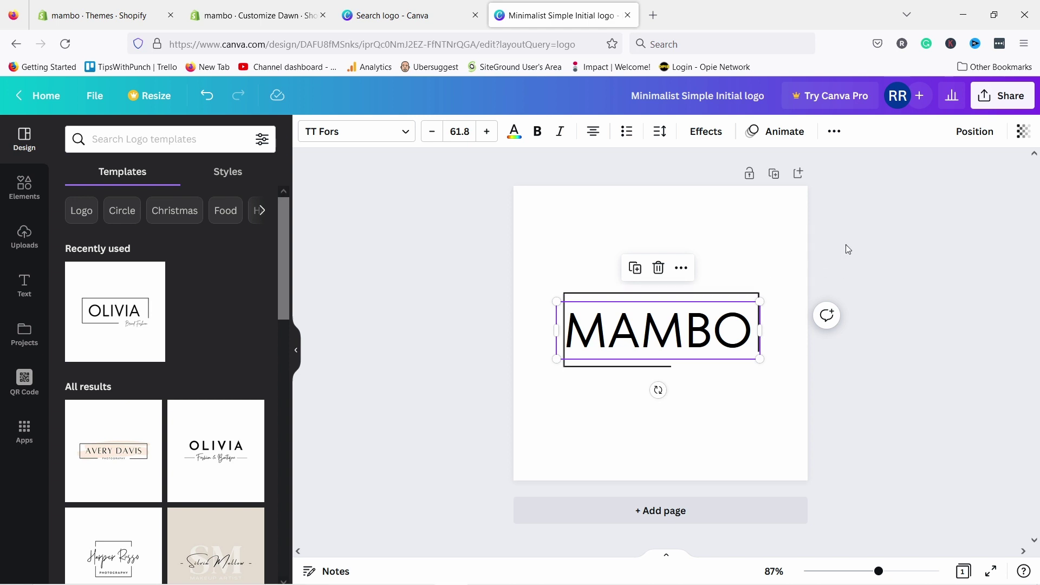
click(774, 267)
click(657, 341)
key(Right)
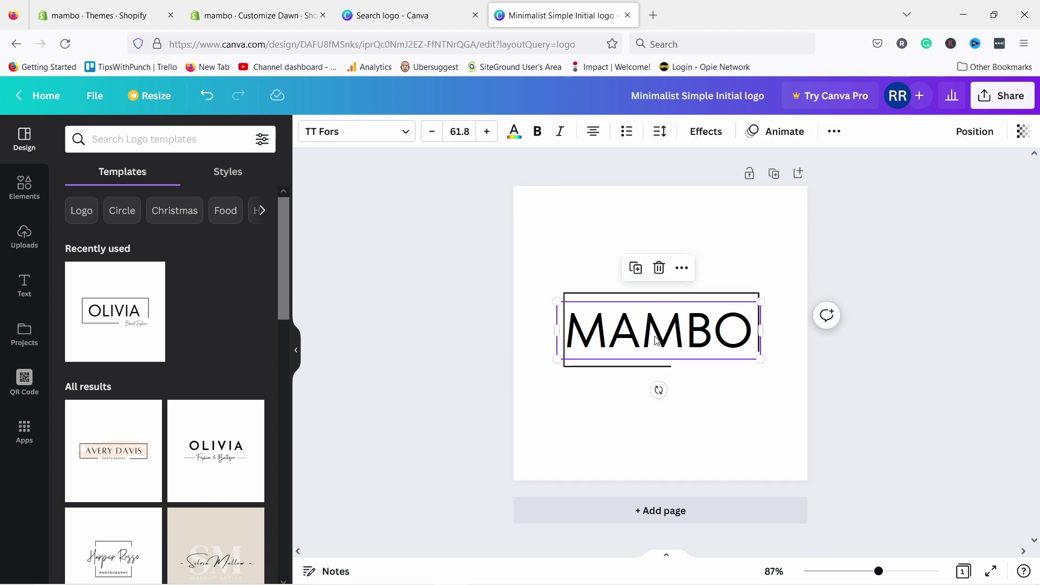
key(Right)
key(Right)
key(Right)
key(Right)
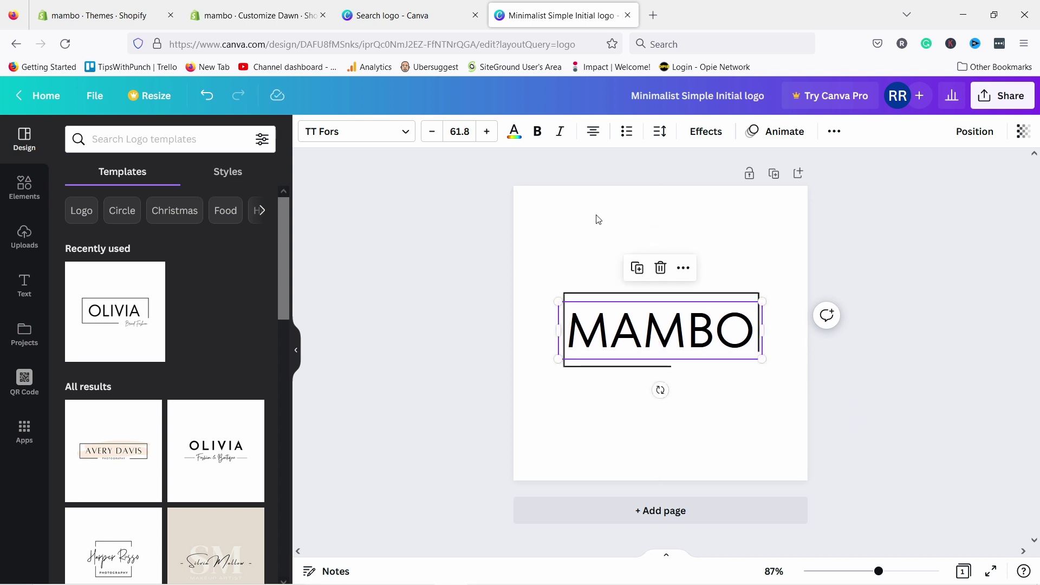
click(948, 366)
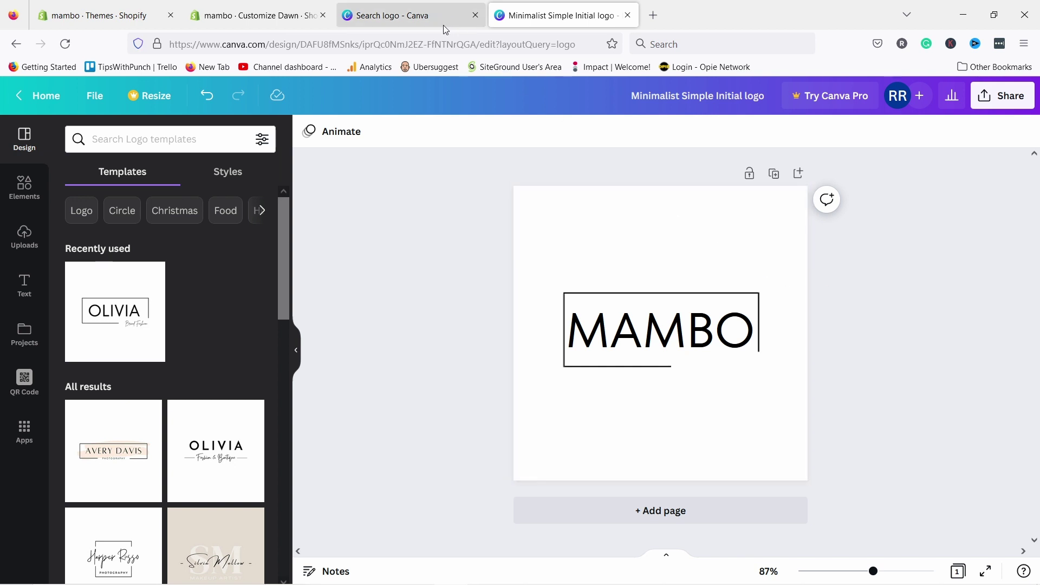
click(628, 16)
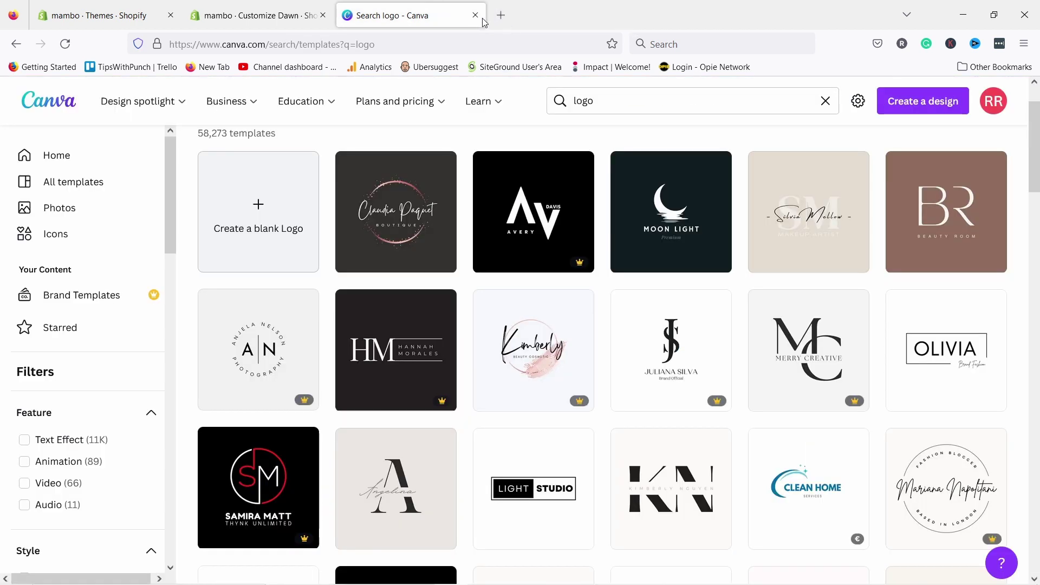
- Upload the mambo-logo PNG and set it as the Dawn header's logo image
click(475, 15)
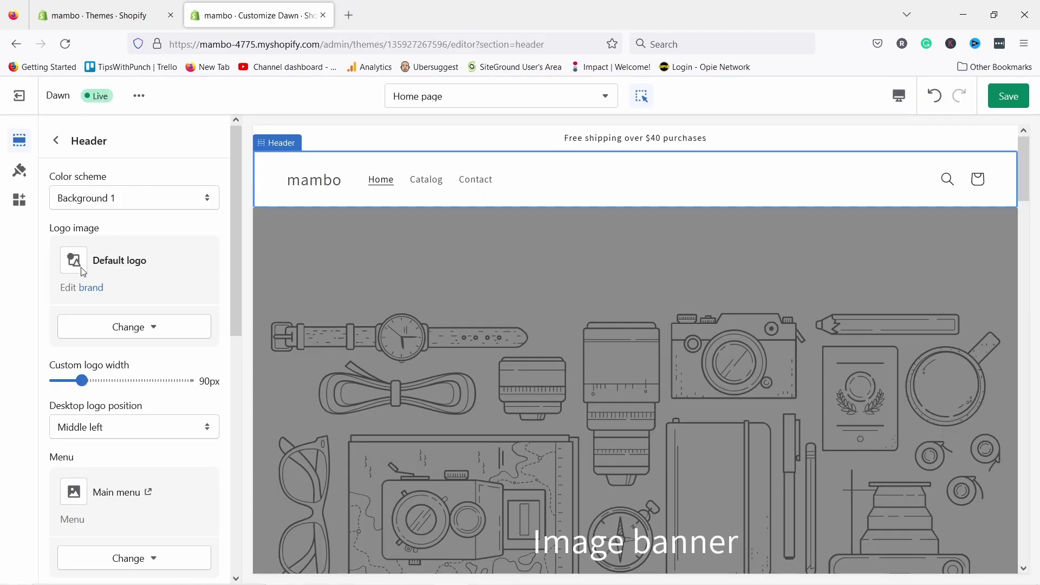
click(132, 330)
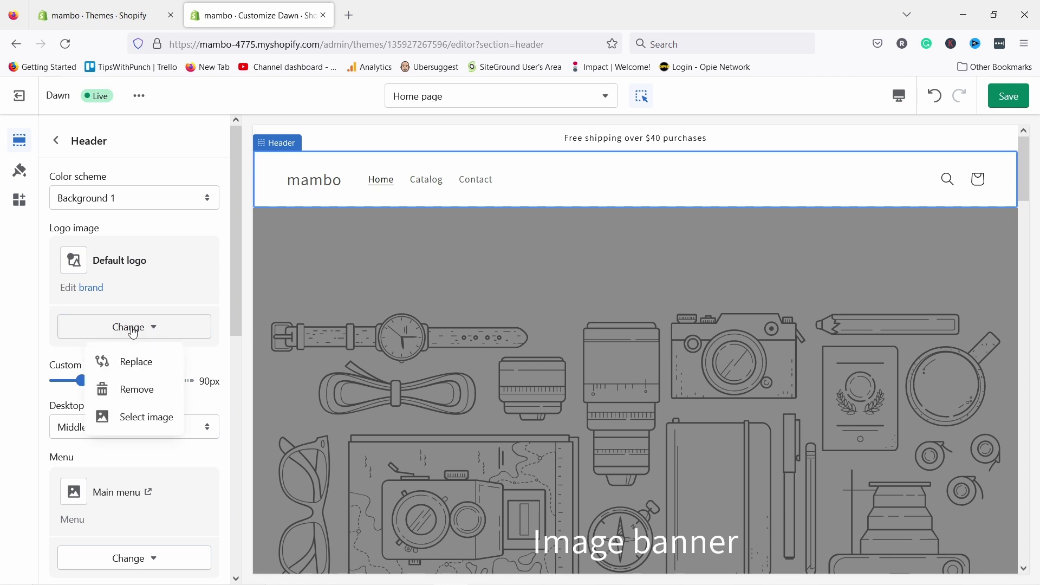
click(142, 420)
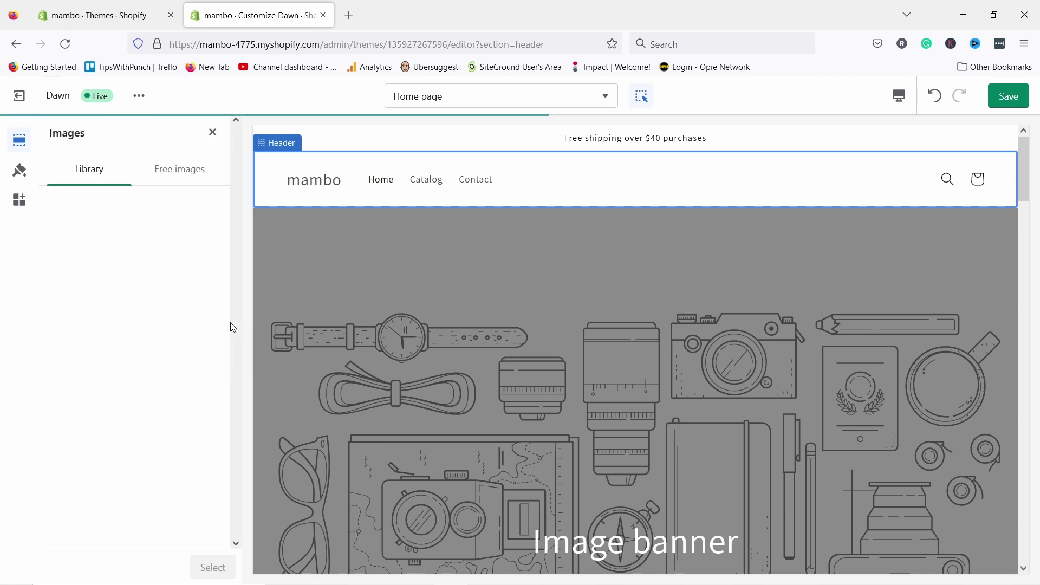
click(145, 262)
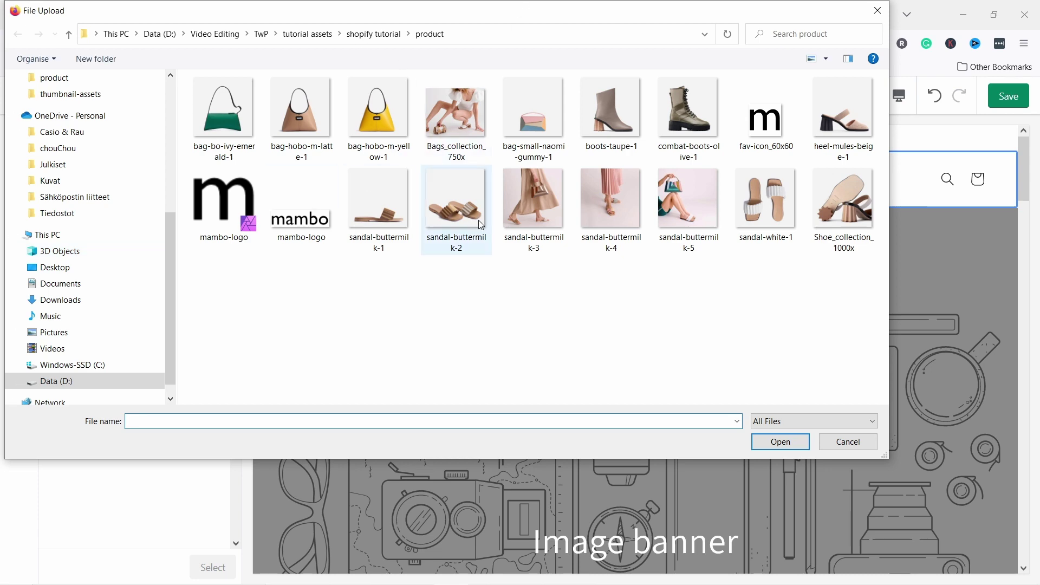
click(295, 219)
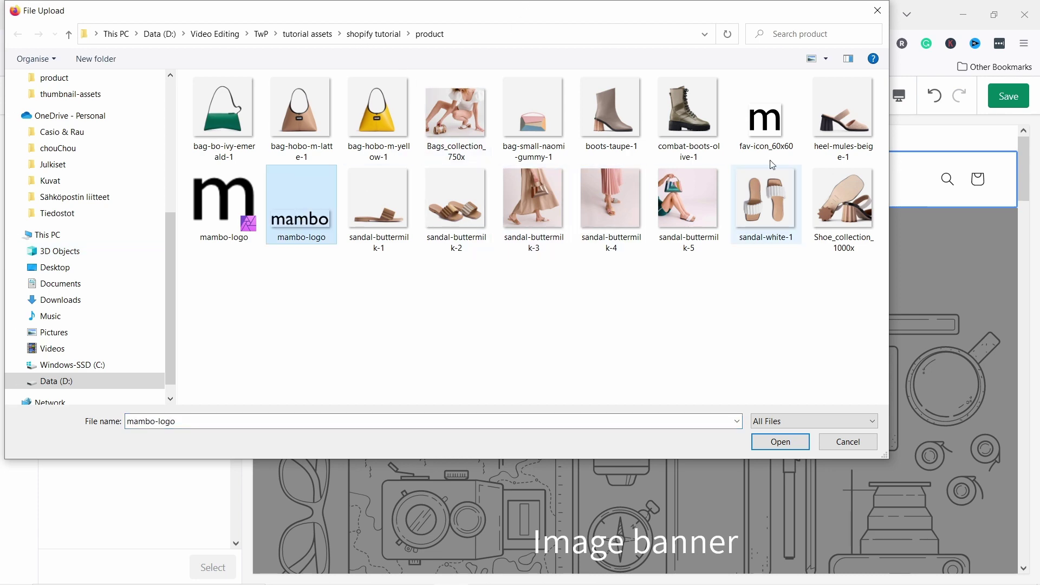
click(782, 442)
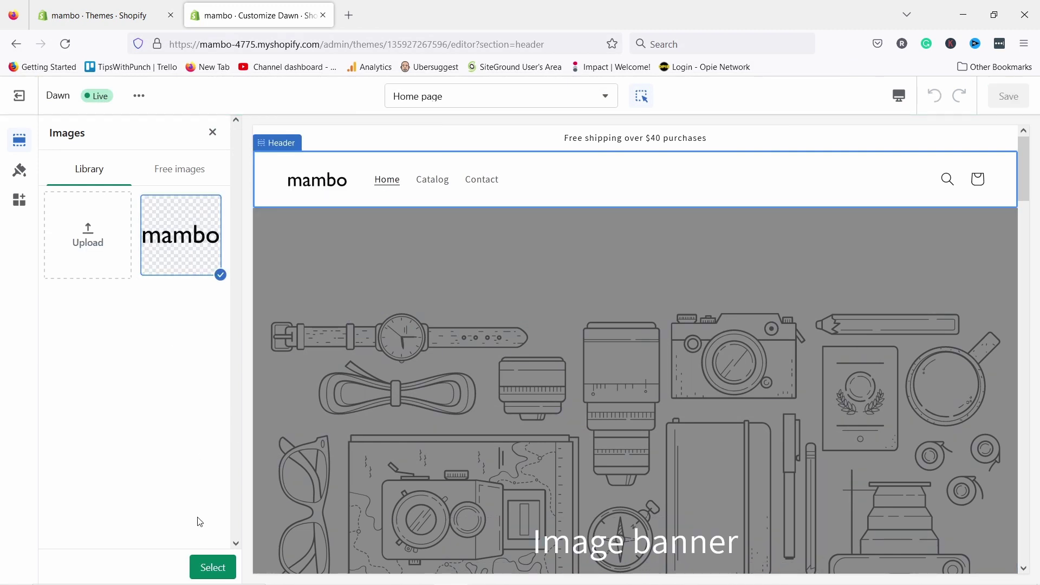
click(214, 566)
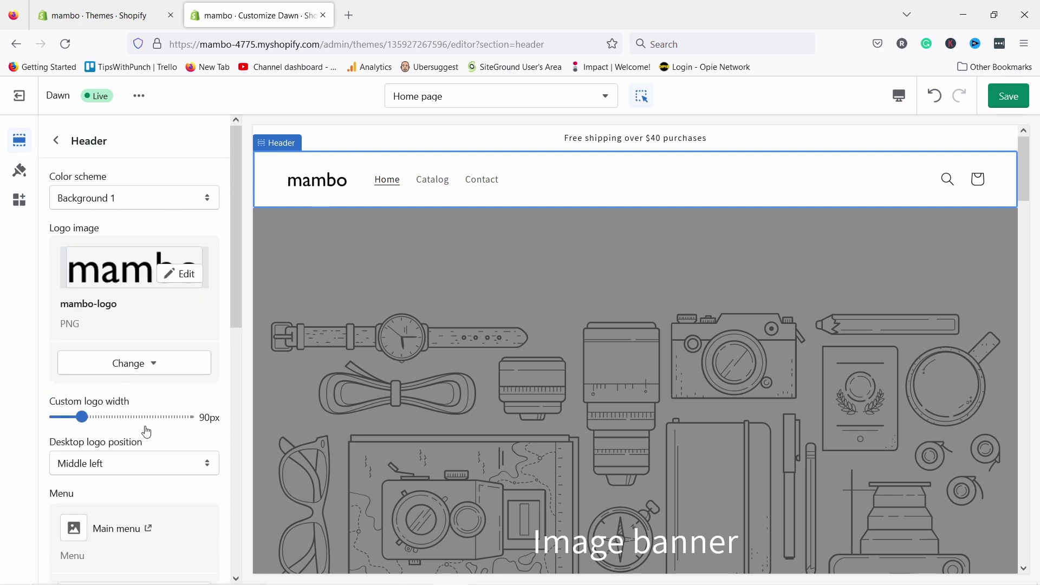
drag(86, 415, 132, 420)
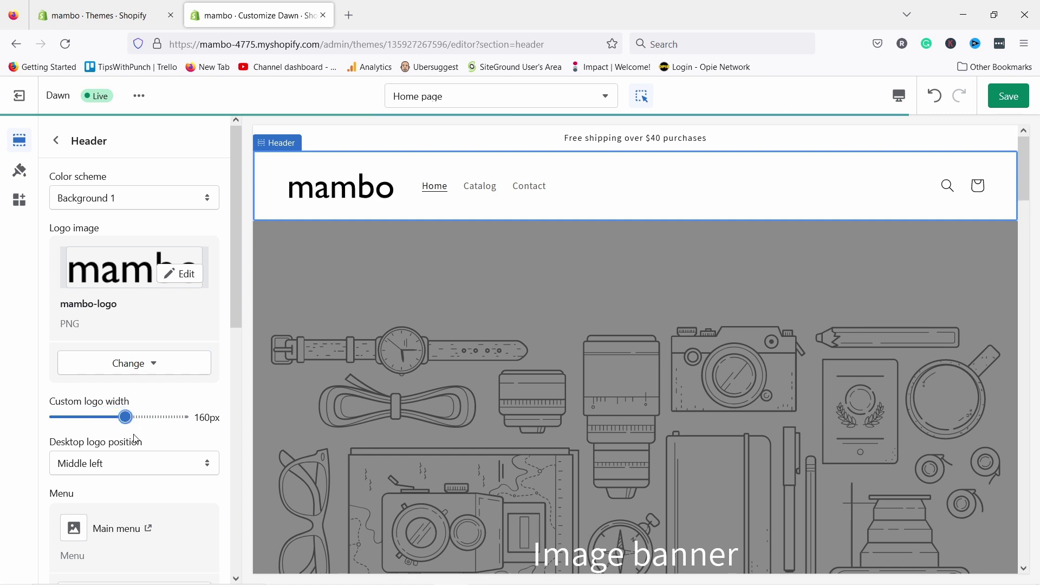
drag(126, 419, 93, 420)
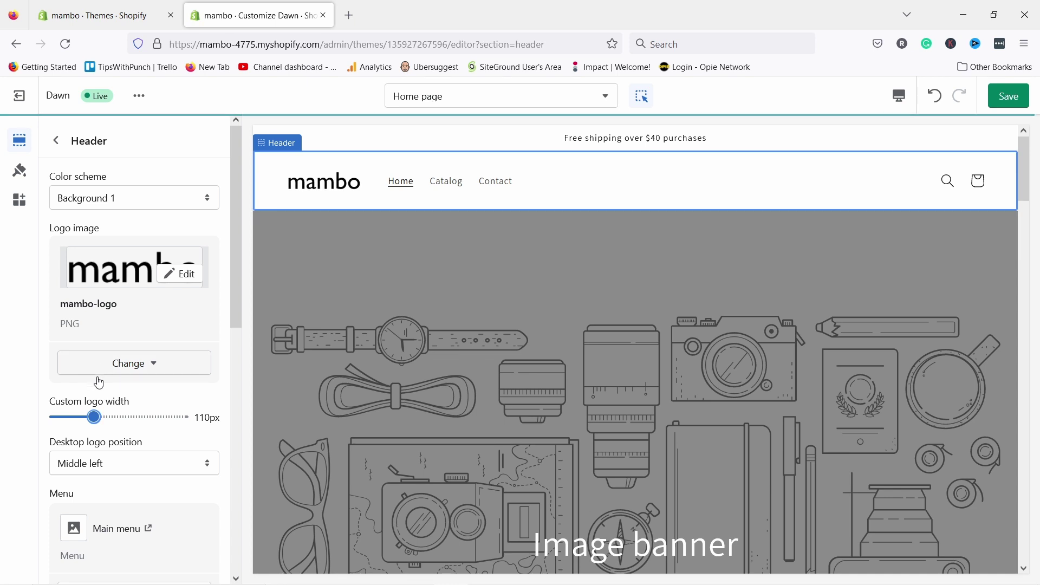
scroll(102, 374, down, 2)
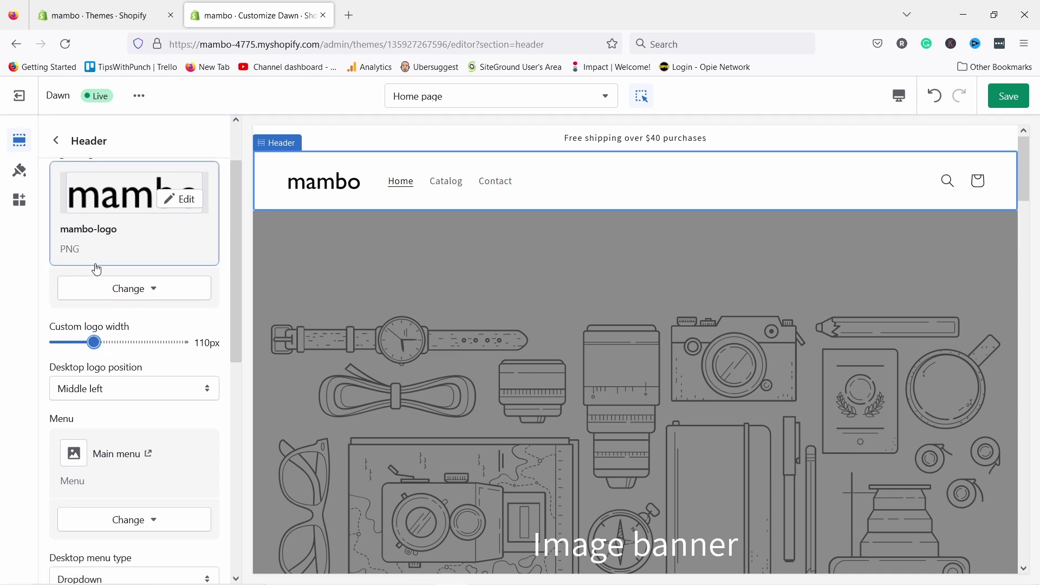
click(103, 392)
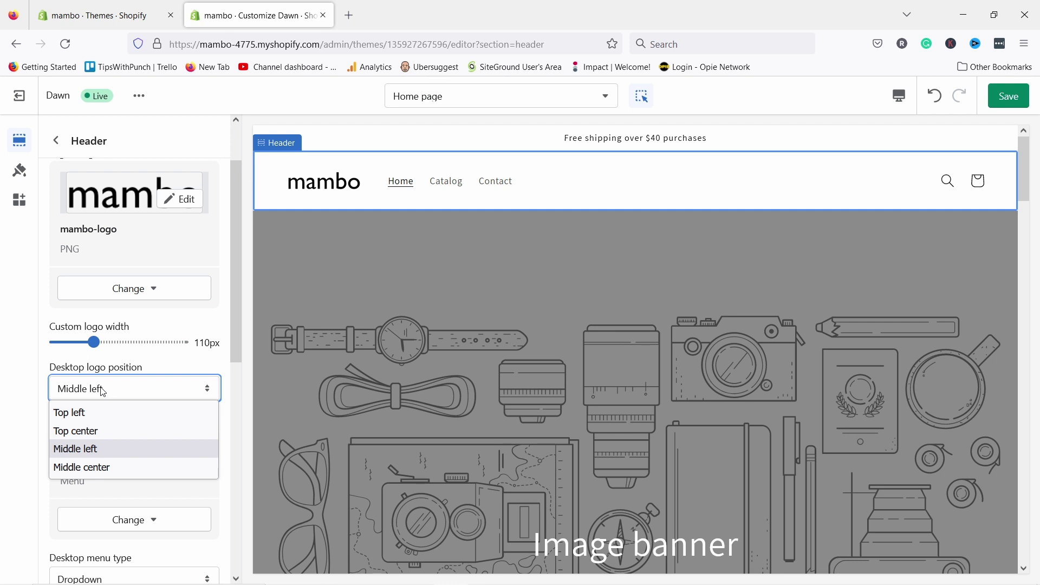
click(92, 413)
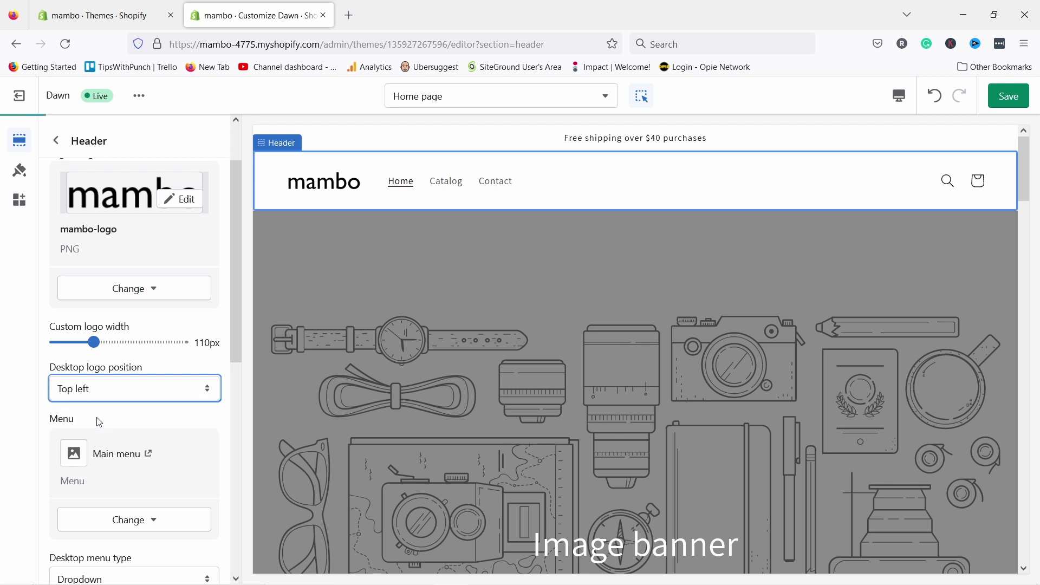
click(93, 392)
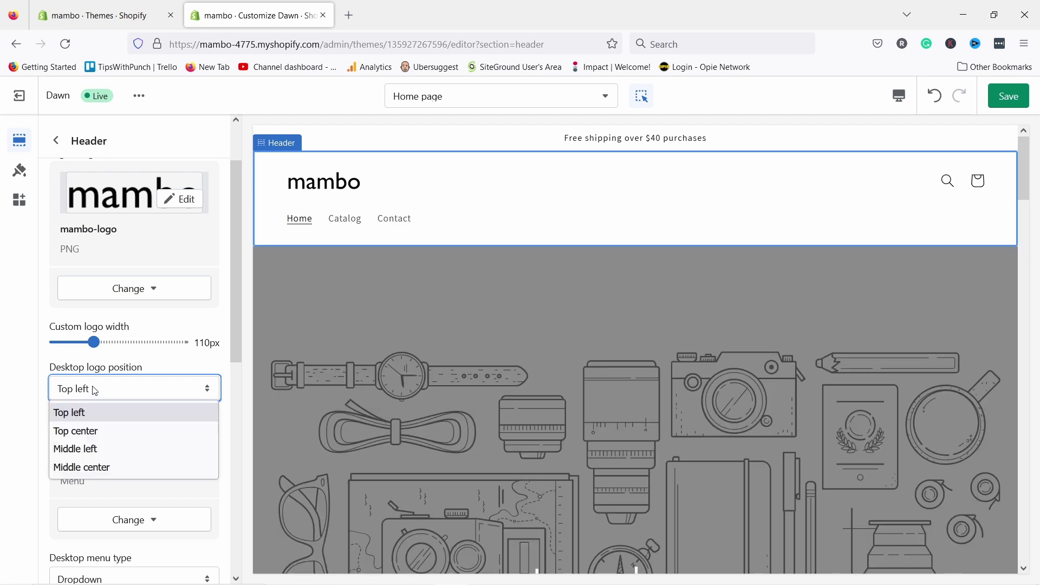
click(84, 467)
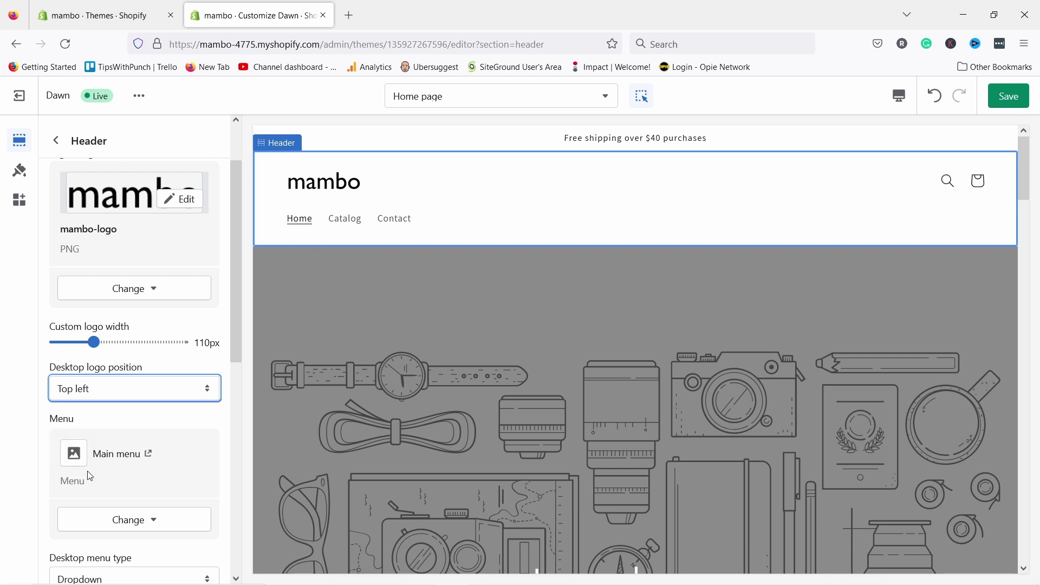
click(130, 395)
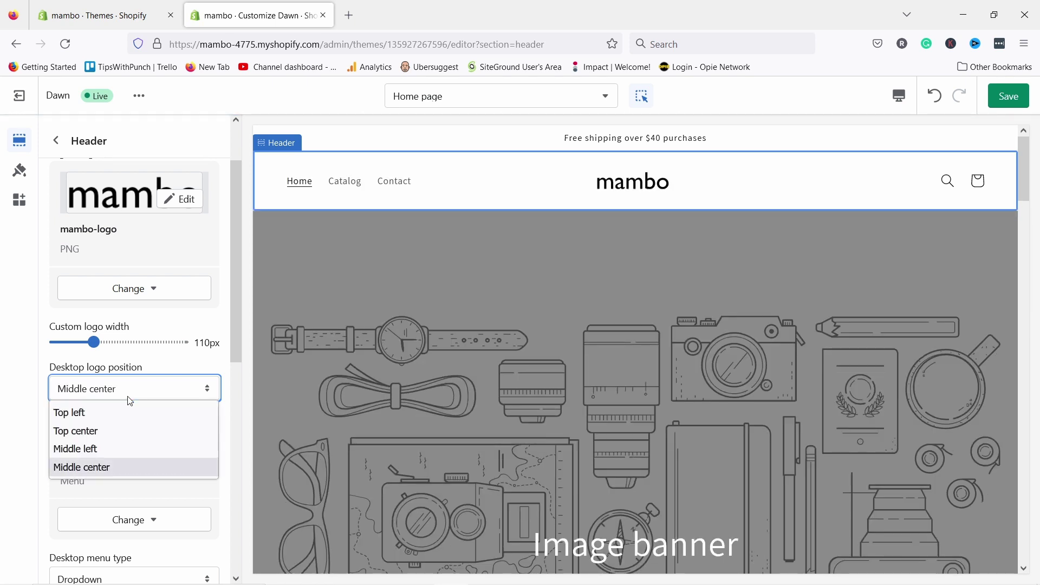
click(81, 448)
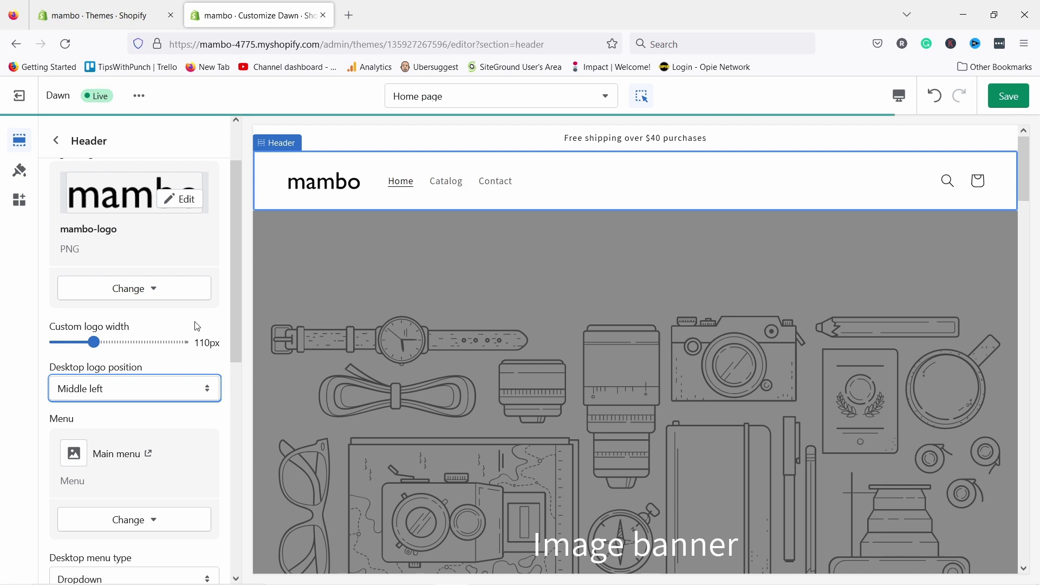
scroll(137, 268, down, 5)
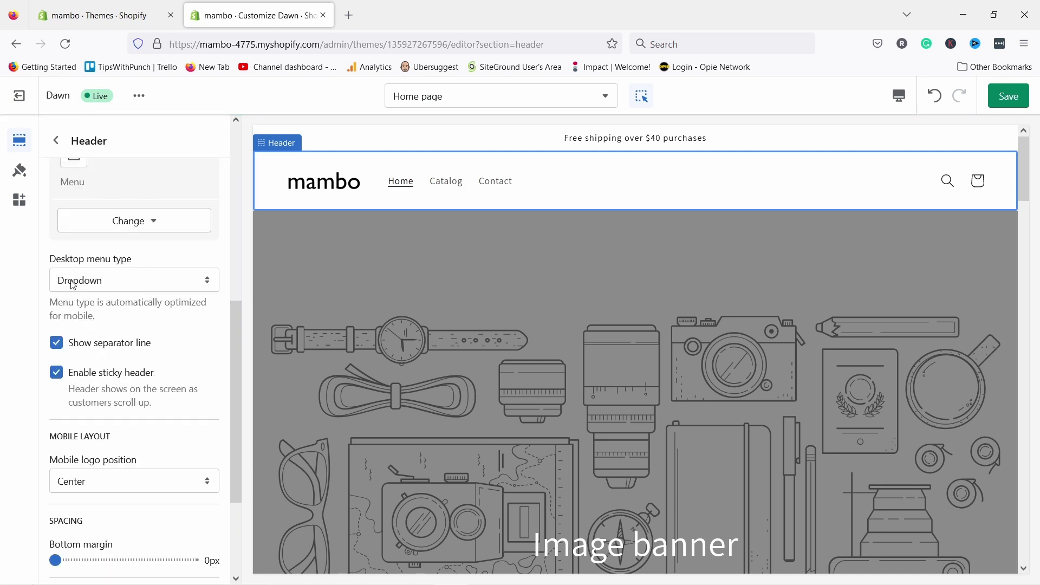
click(117, 281)
click(97, 318)
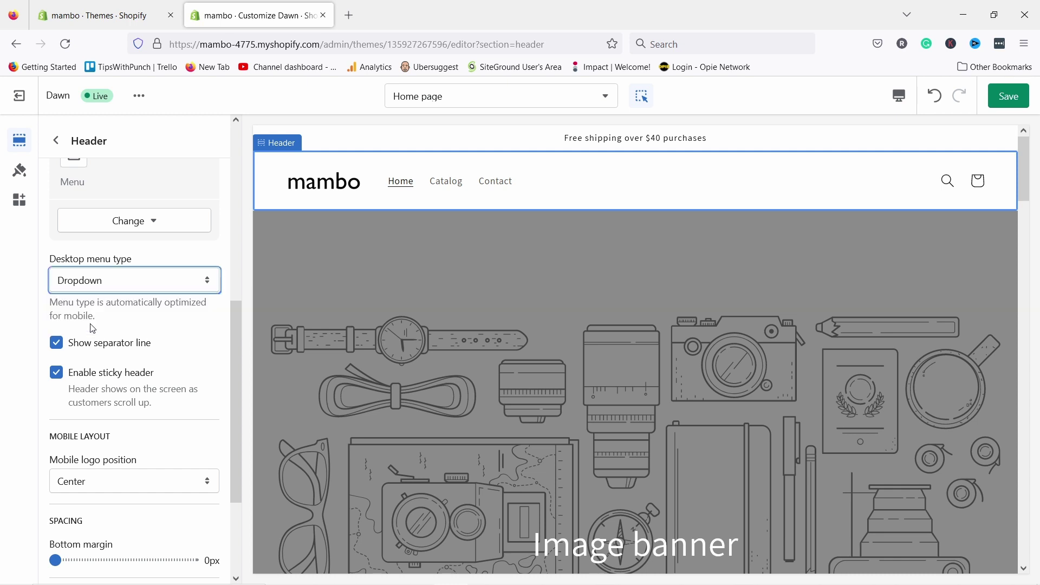
click(111, 287)
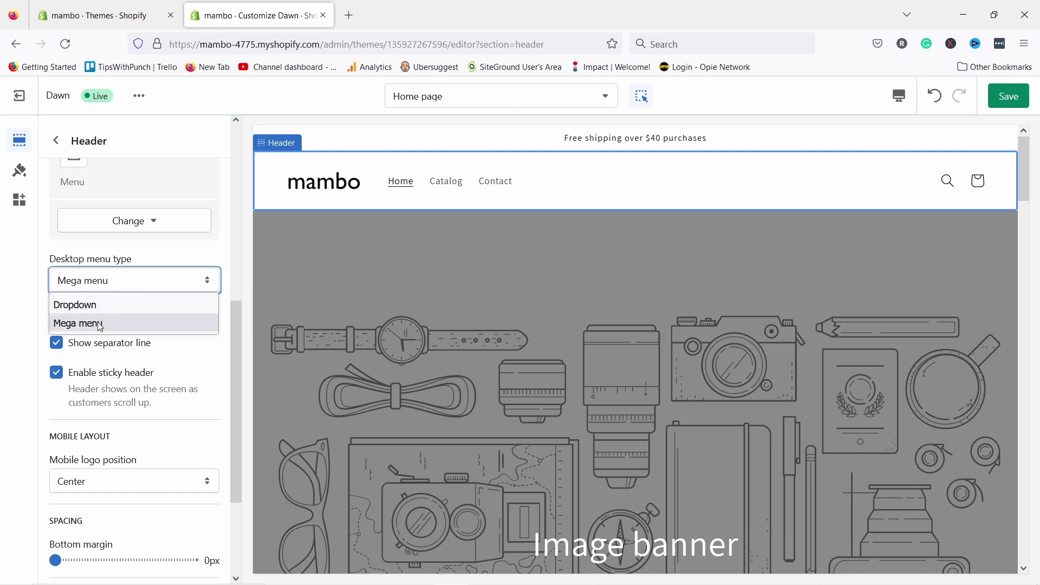
click(109, 302)
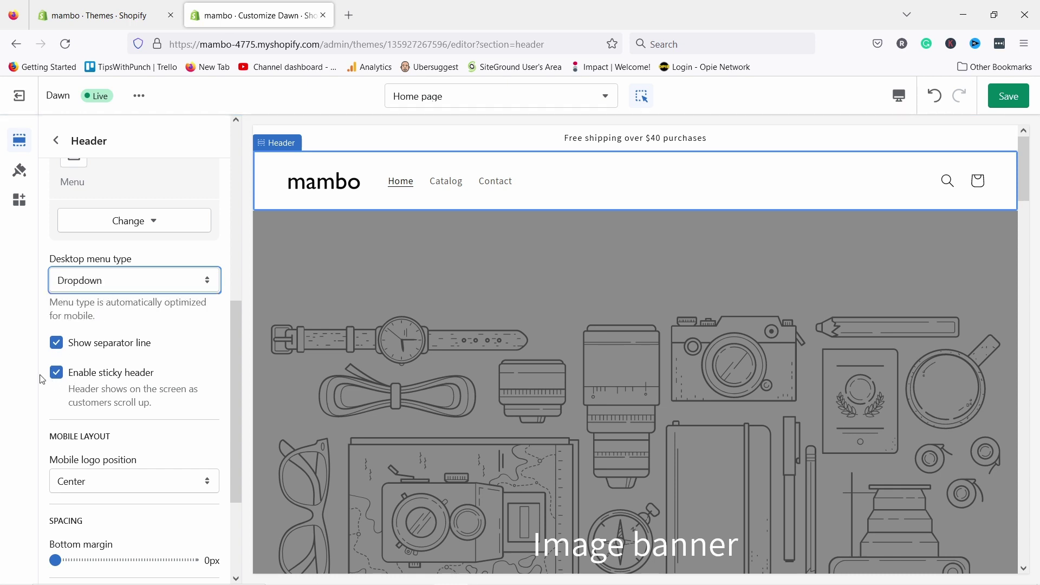
scroll(549, 402, down, 5)
scroll(604, 333, up, 5)
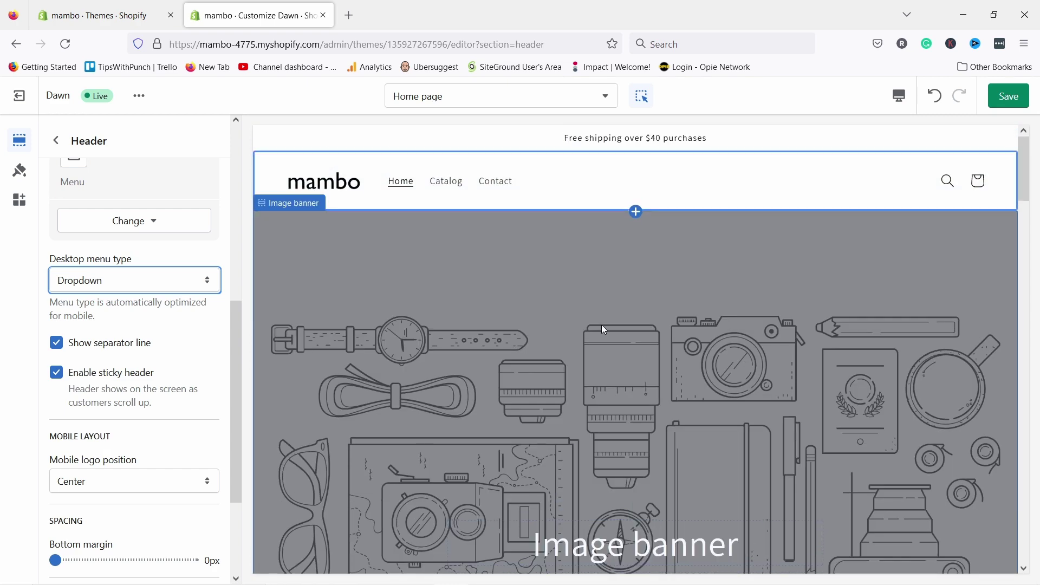
scroll(603, 332, down, 5)
scroll(604, 333, up, 5)
scroll(124, 399, down, 3)
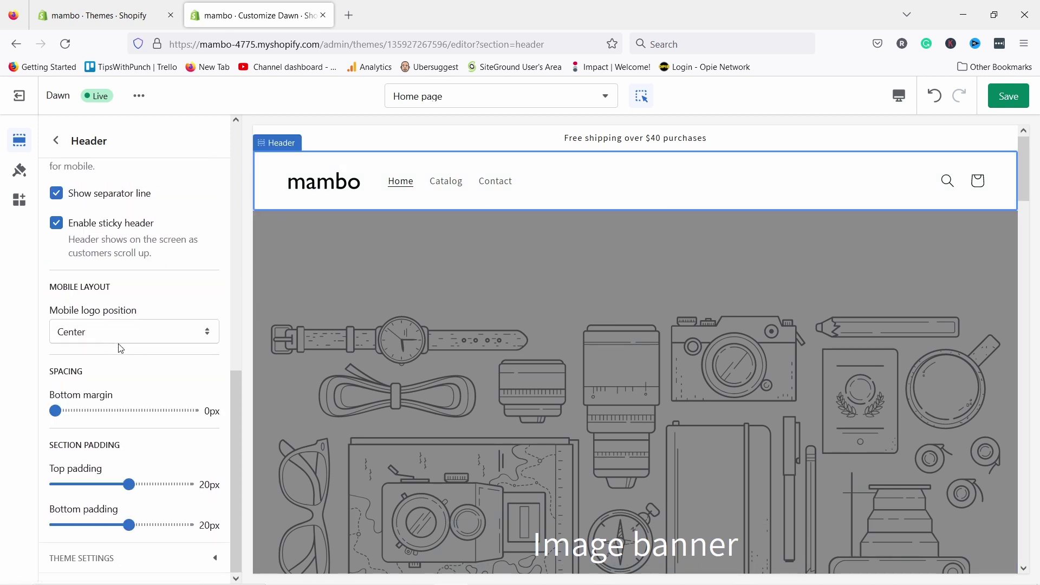
click(95, 333)
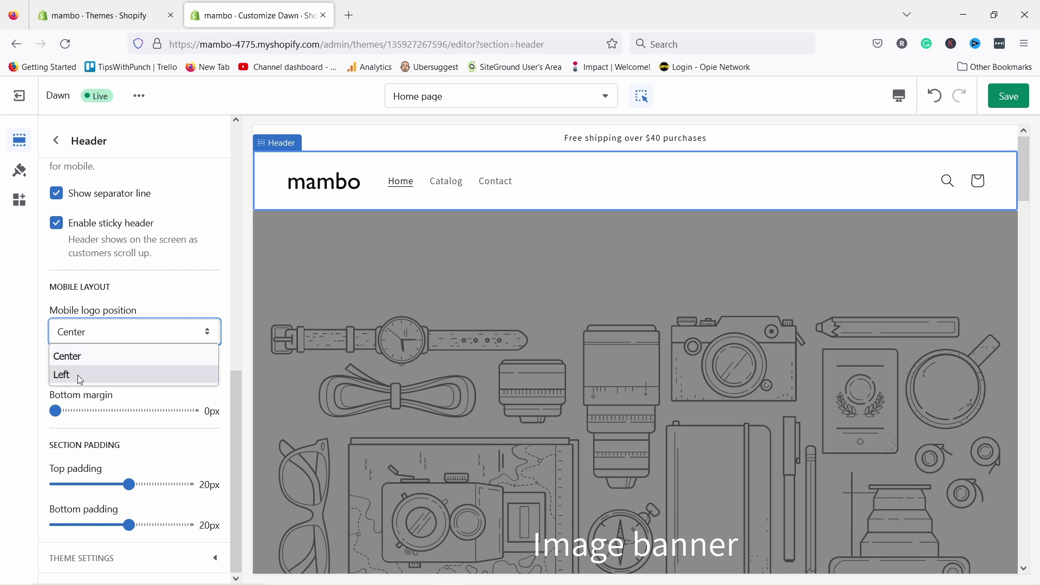
click(182, 291)
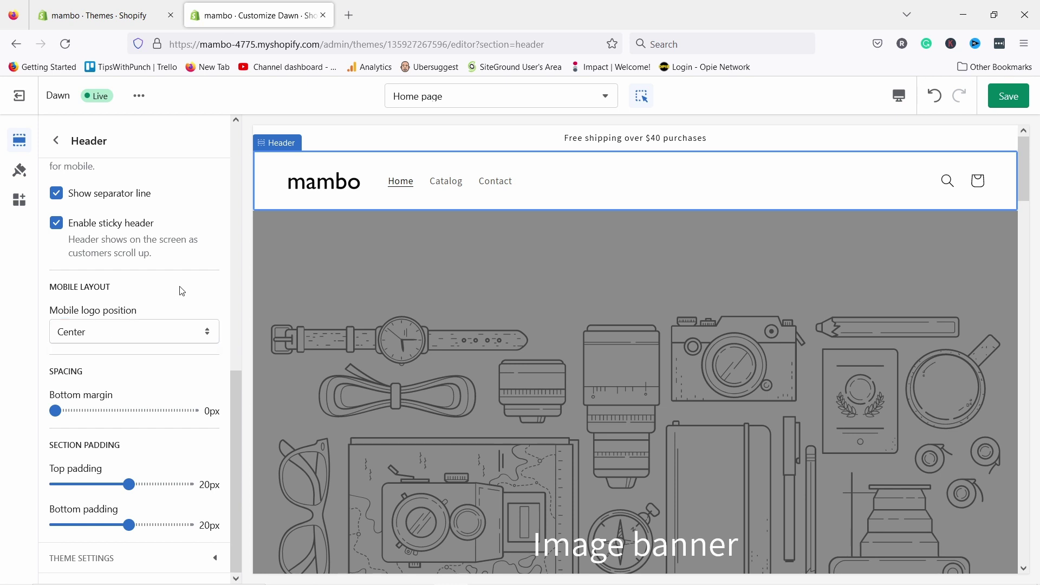
click(899, 96)
click(930, 132)
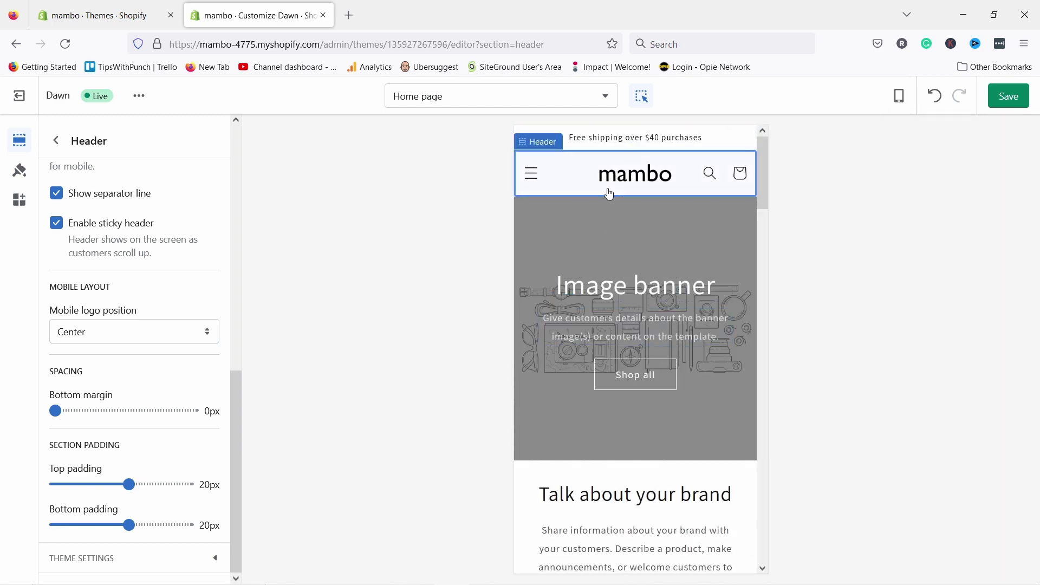
scroll(602, 253, down, 5)
scroll(614, 274, up, 5)
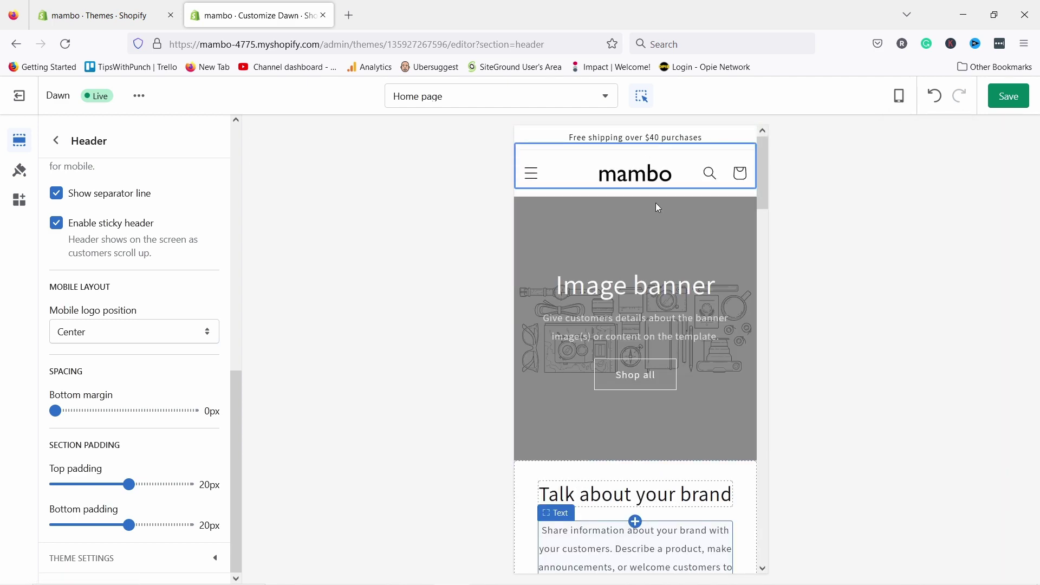
click(56, 141)
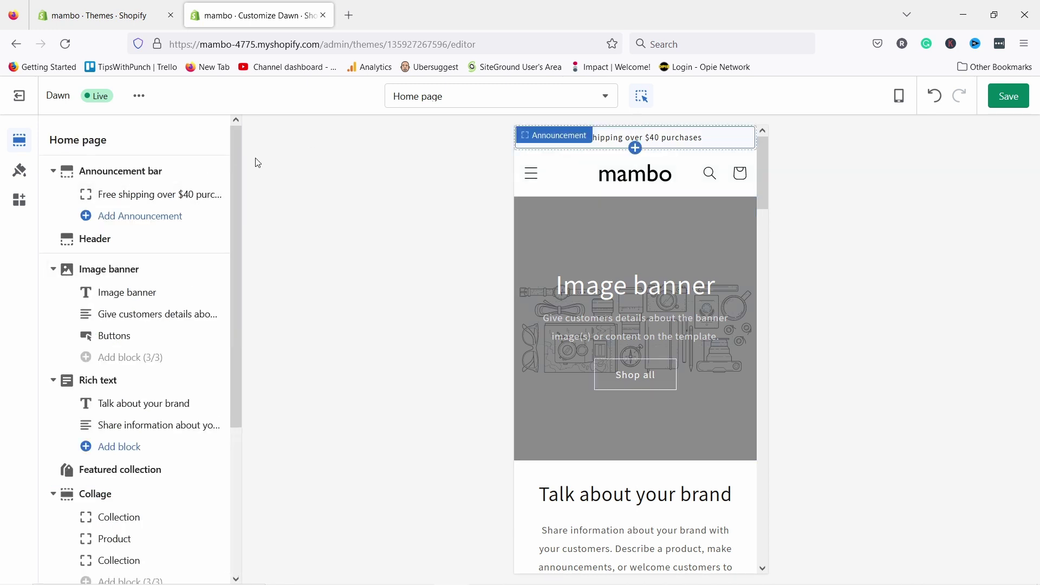
click(899, 96)
click(935, 163)
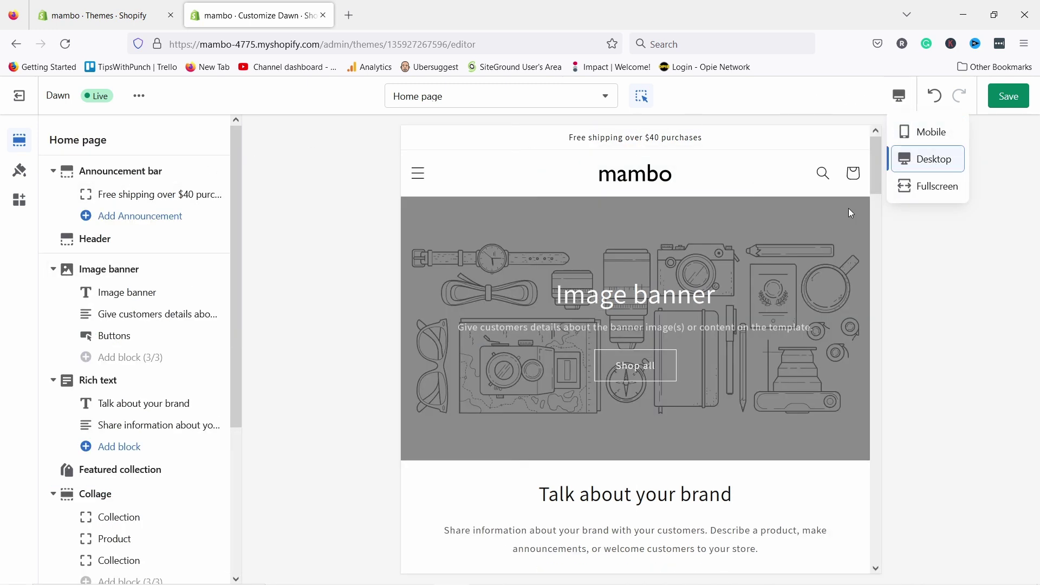
click(847, 209)
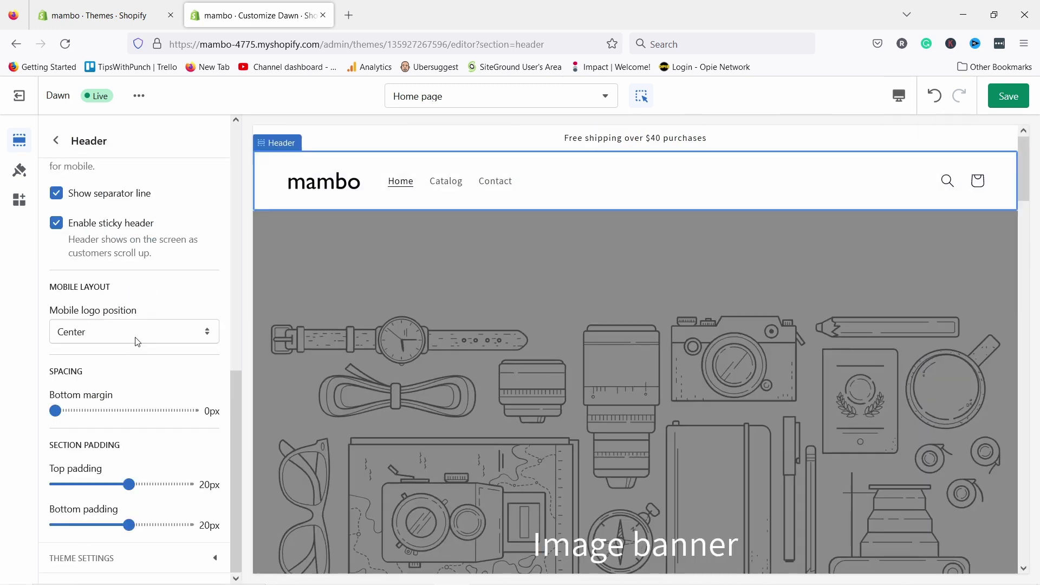
click(86, 558)
- Set the theme's cart type to Page
scroll(92, 448, down, 5)
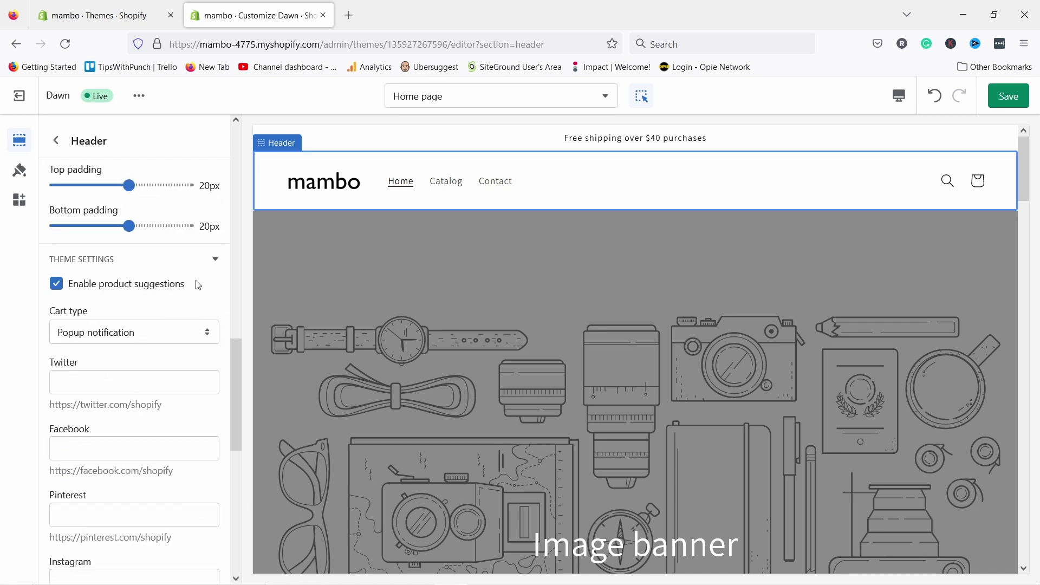
scroll(198, 286, down, 2)
click(83, 266)
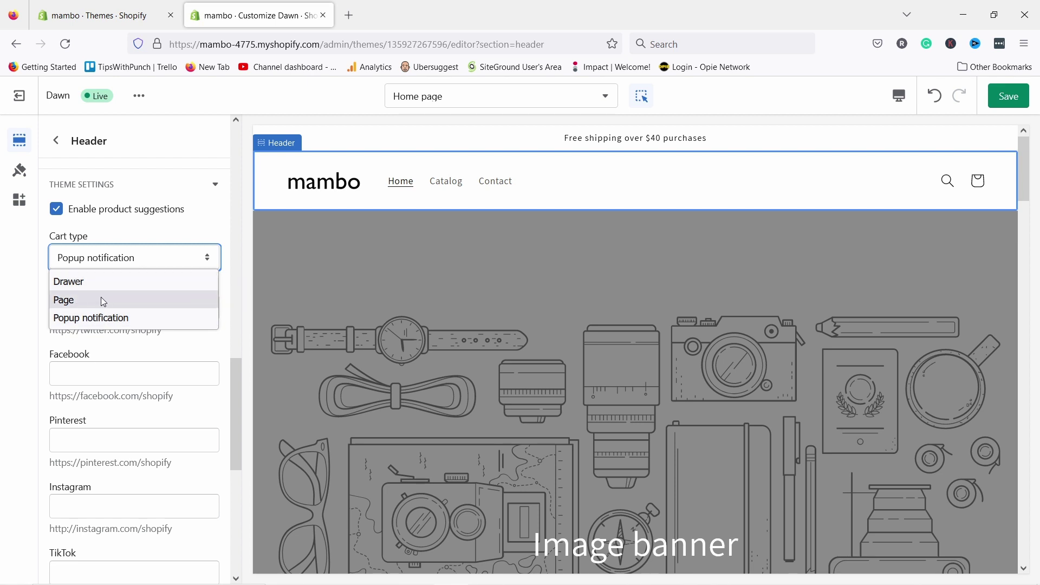
key(Escape)
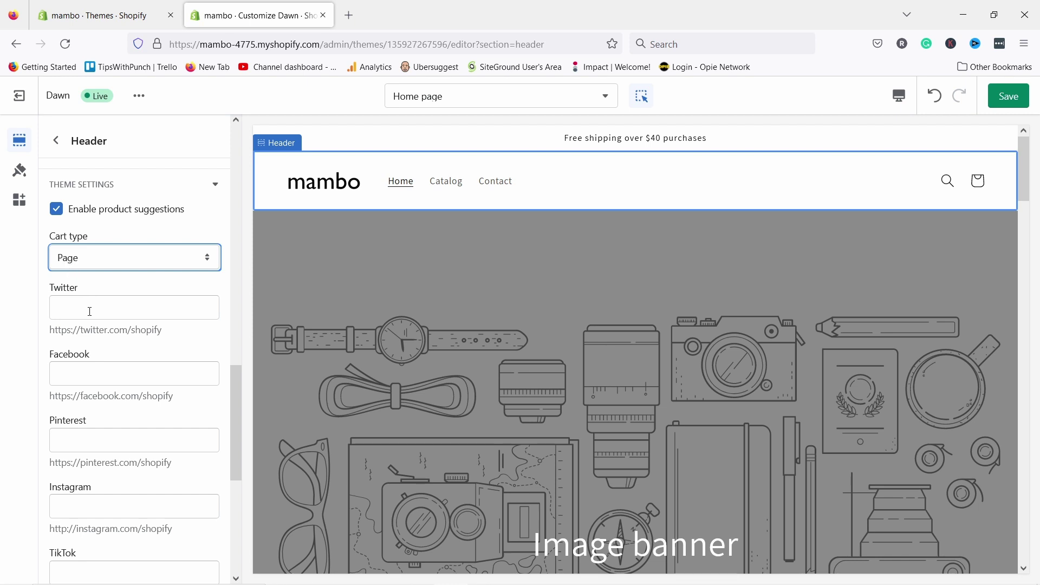
scroll(101, 233, down, 3)
click(79, 235)
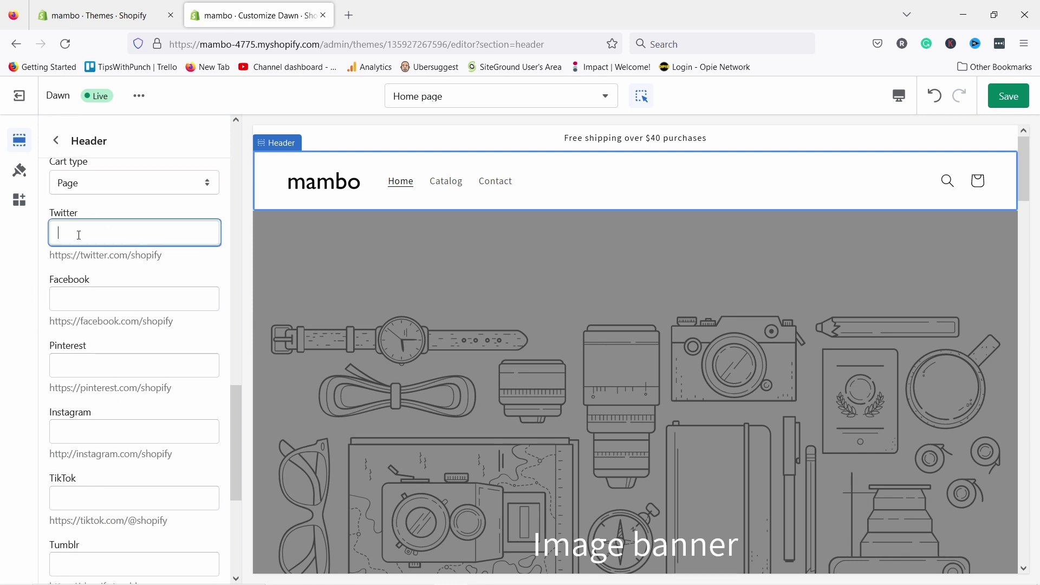
drag(164, 256, 51, 256)
key(ctrl+c)
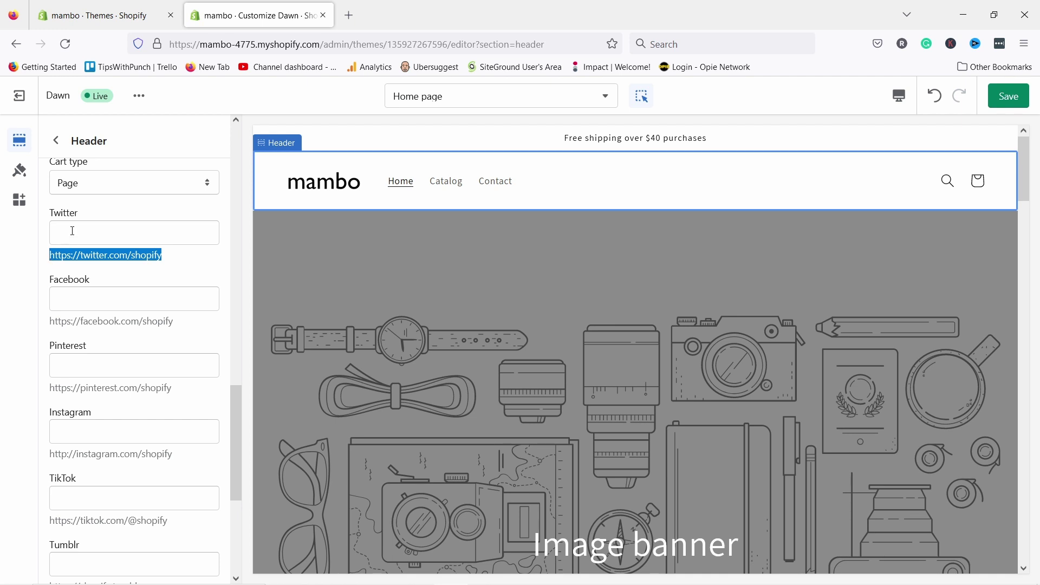
click(72, 231)
key(ctrl+v)
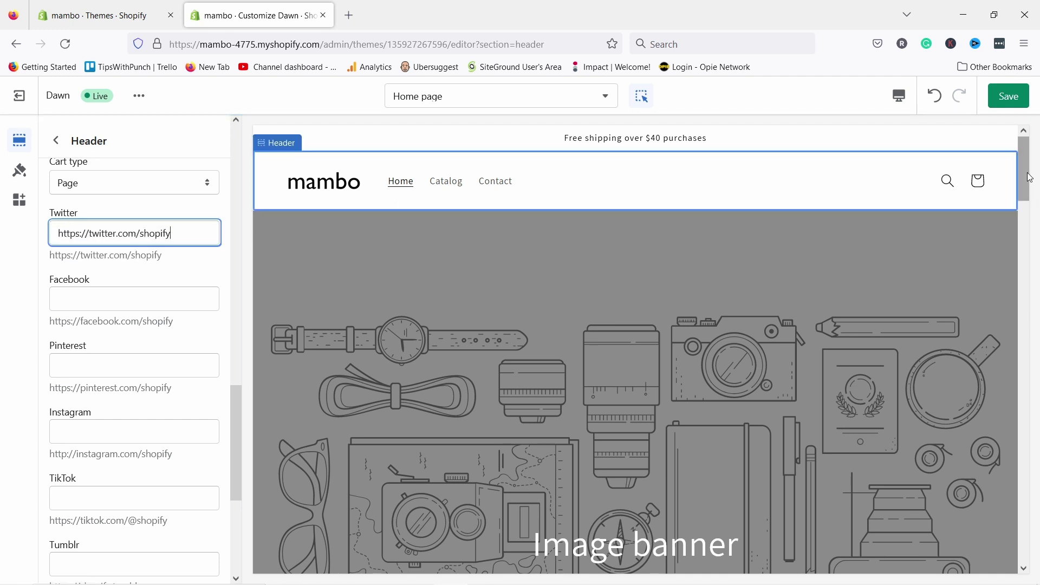
drag(1023, 177, 1037, 573)
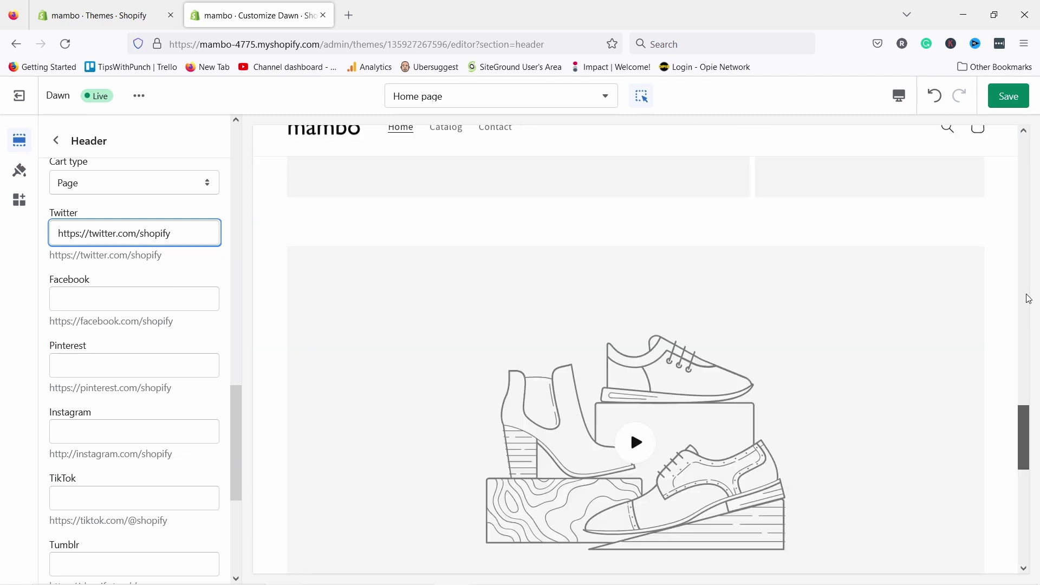
scroll(141, 394, down, 5)
scroll(141, 394, up, 10)
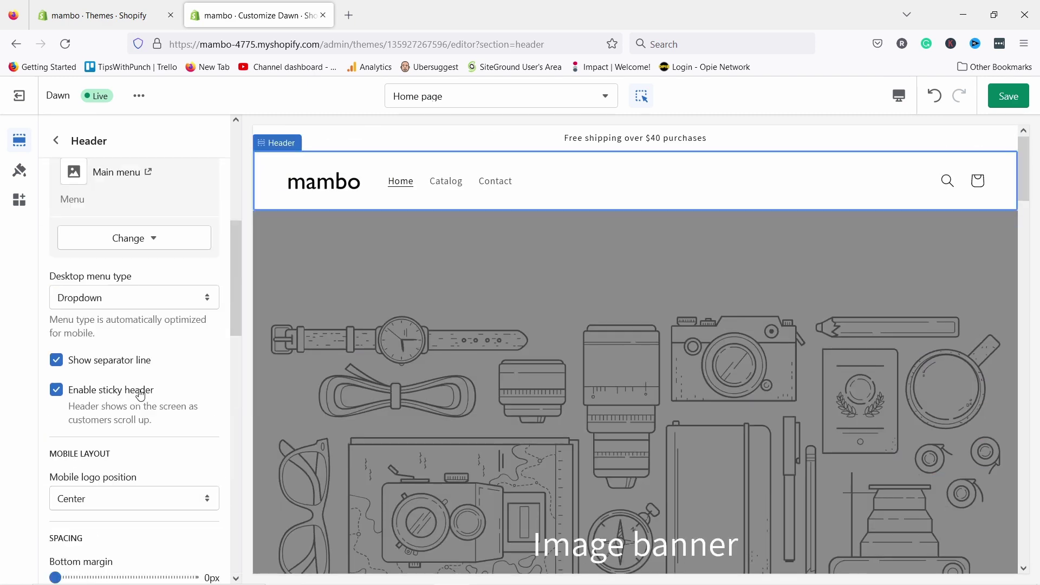
scroll(144, 282, down, 3)
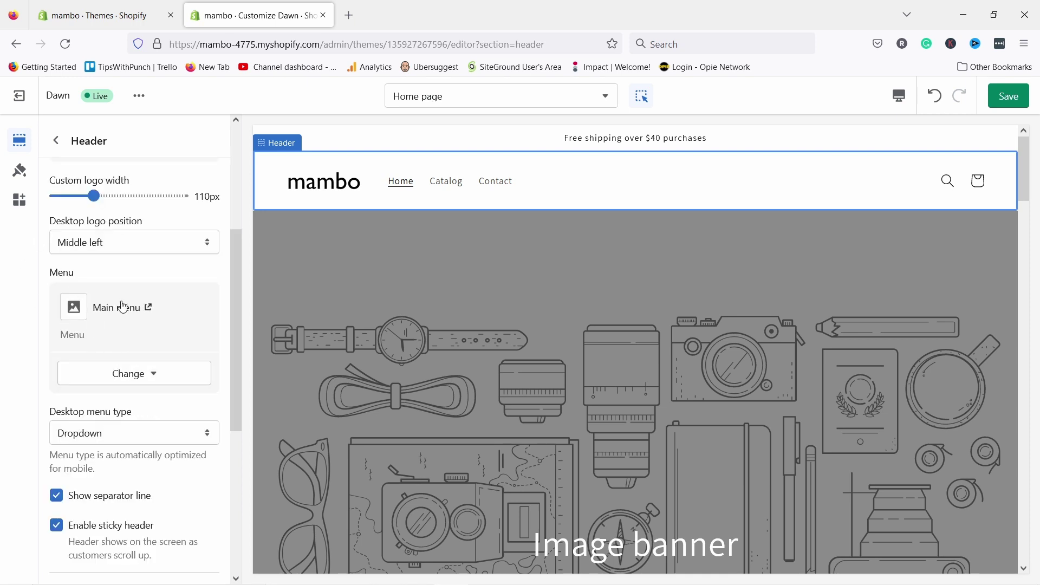
- Go to Online Store Navigation and open the Main menu for editing
click(149, 308)
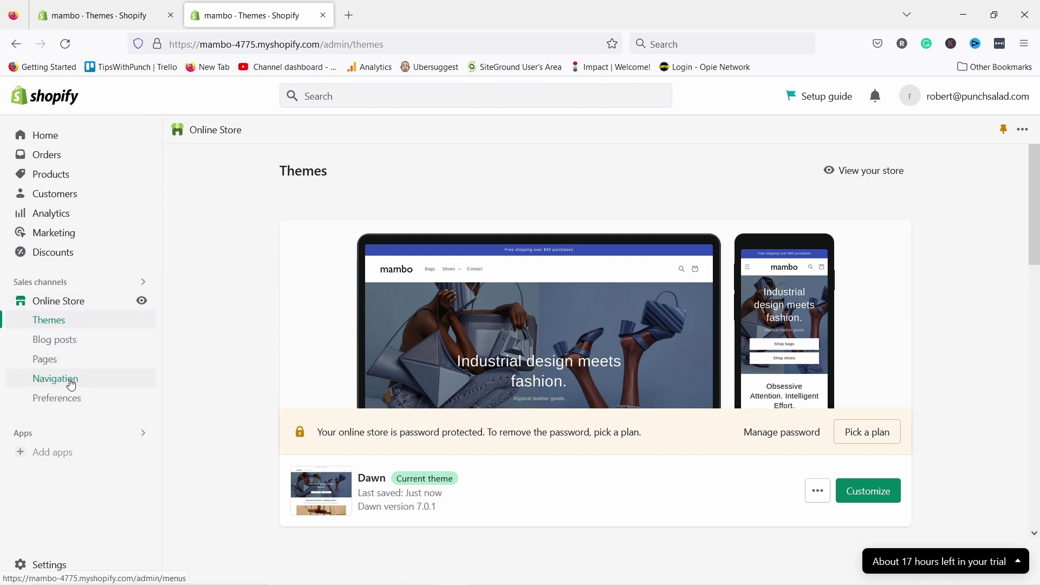
click(55, 380)
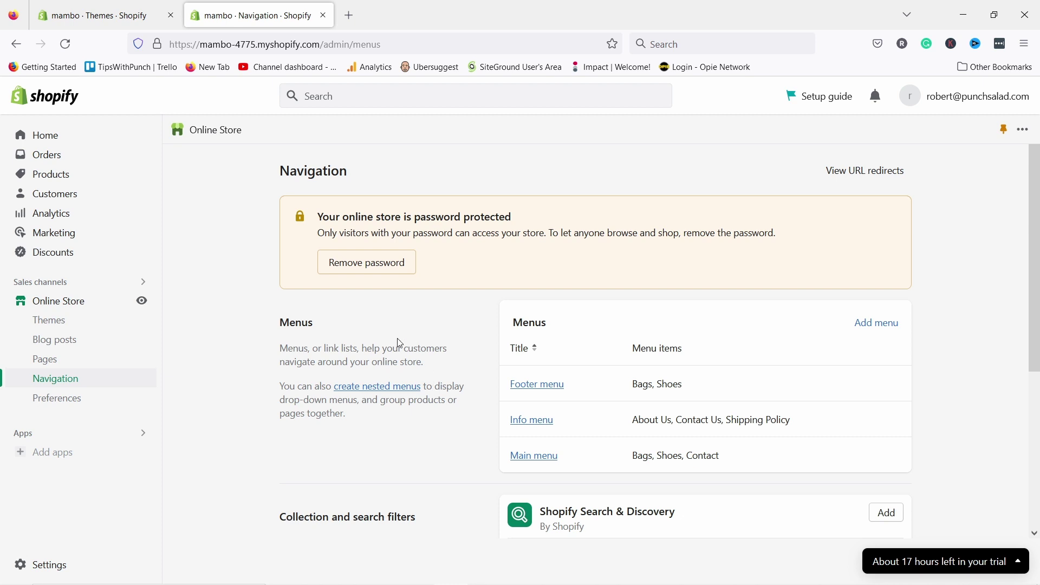
scroll(452, 321, down, 2)
click(535, 385)
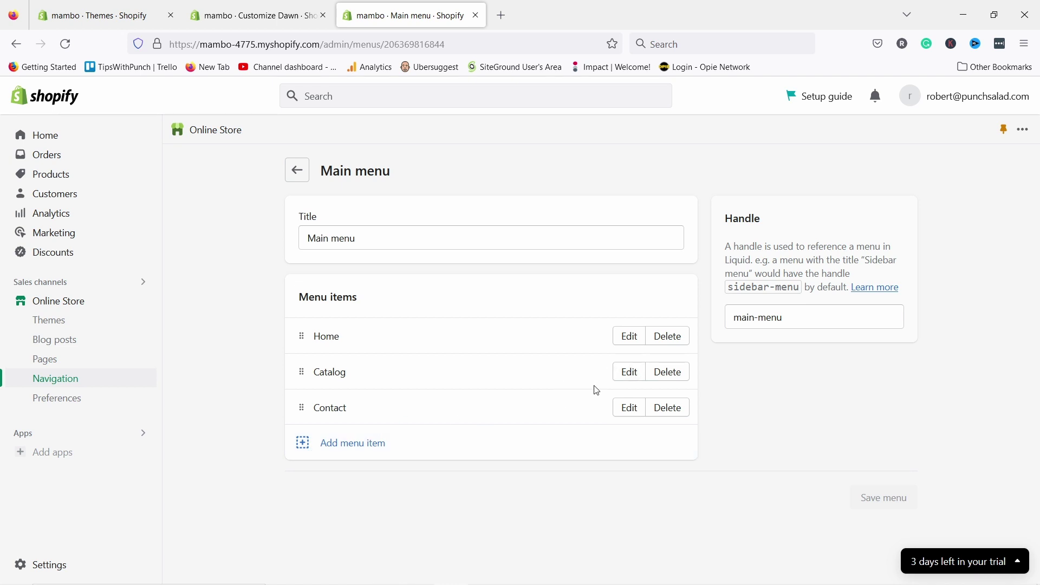
- Rename the Catalog menu item to Bags and link it to the Bags collection
click(625, 372)
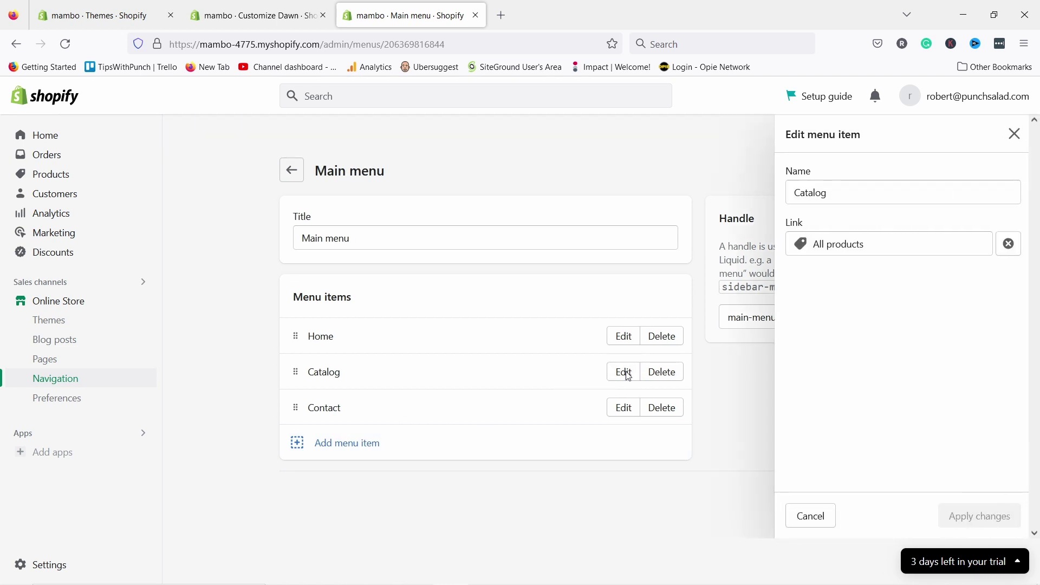
click(862, 246)
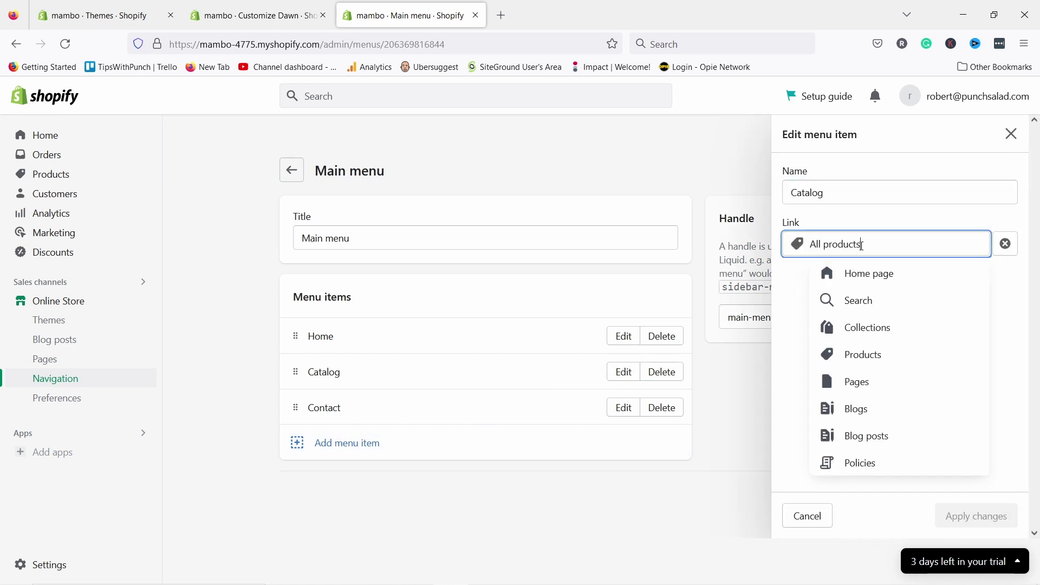
click(862, 329)
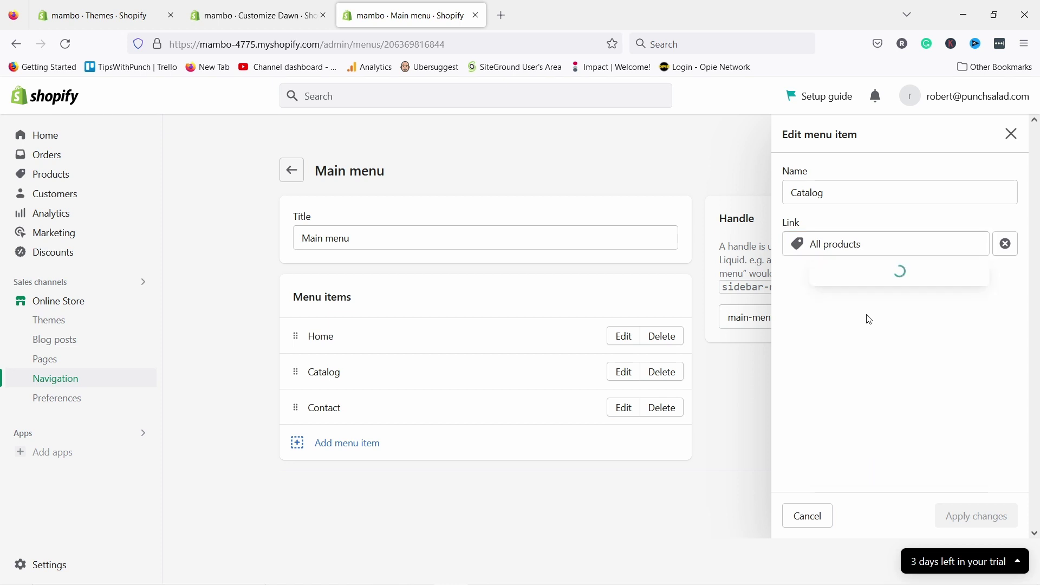
click(859, 332)
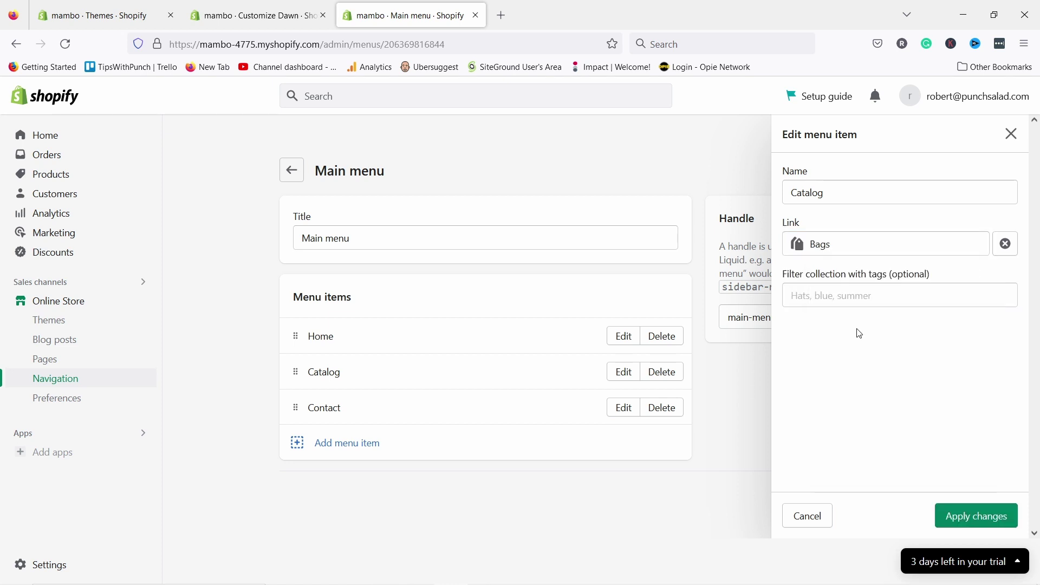
drag(827, 192, 727, 189)
text(Bags)
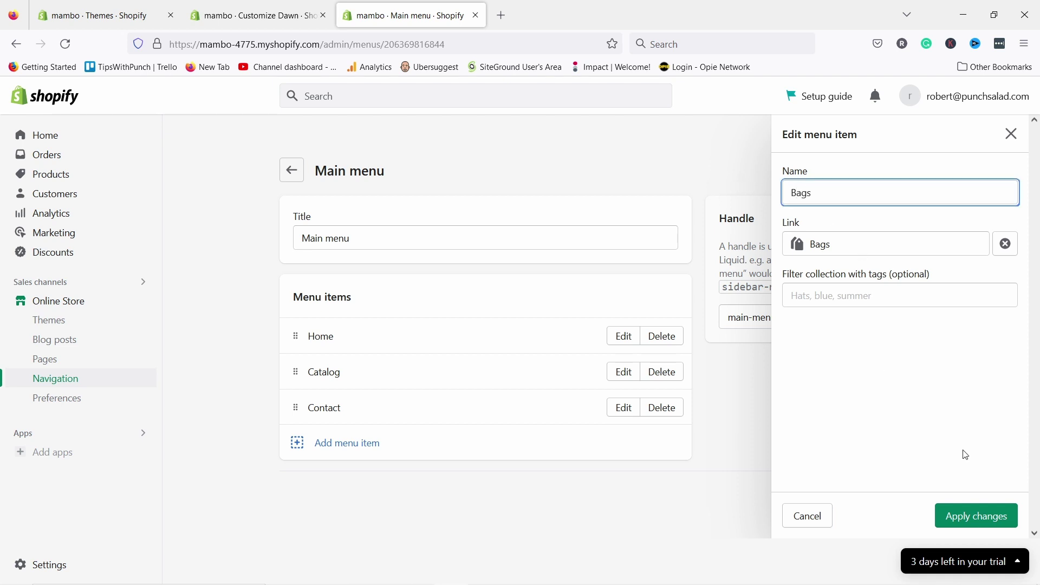
click(970, 520)
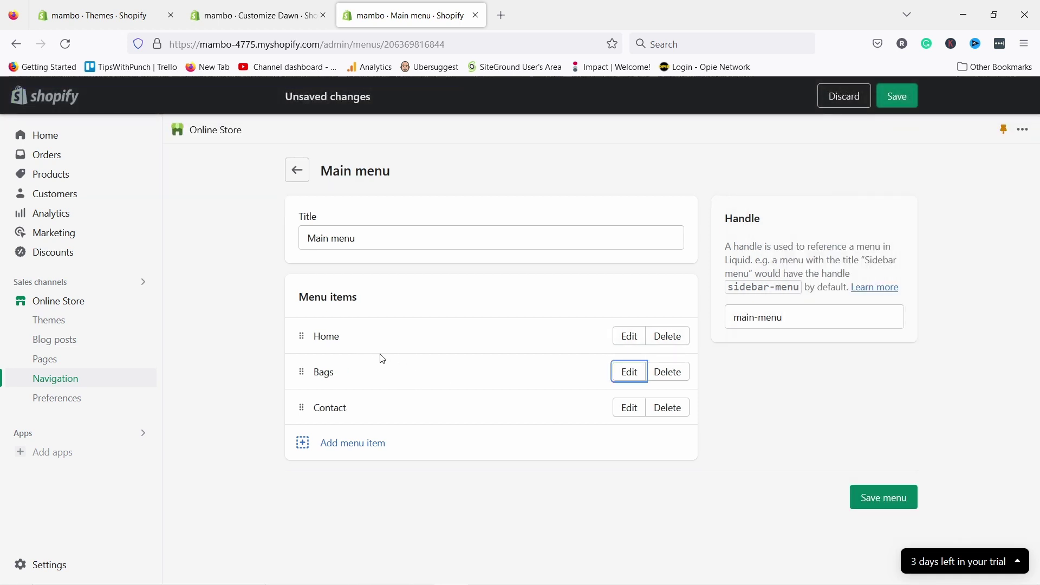
click(353, 444)
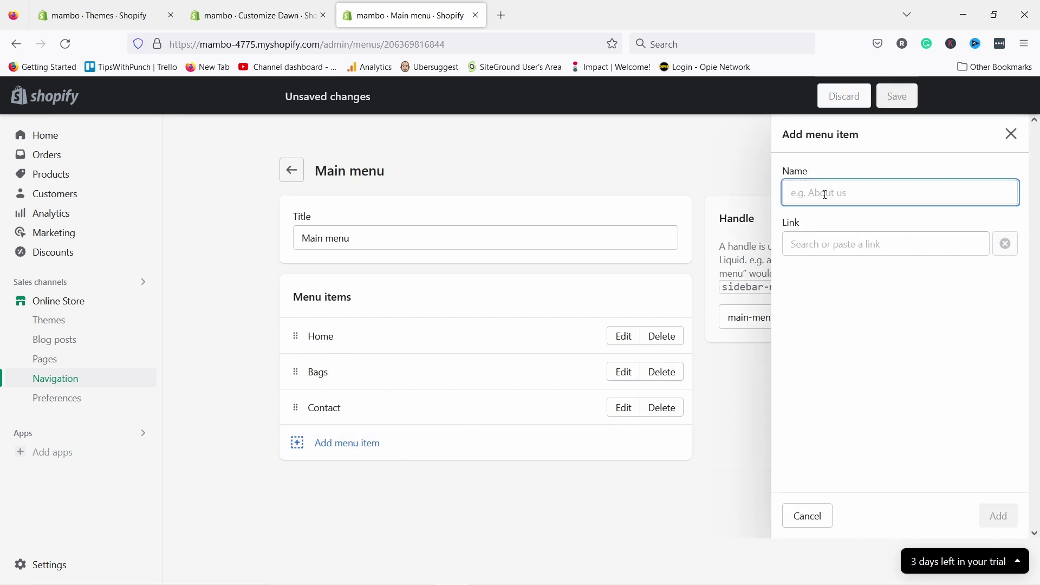
- Add a Shoes menu item linked to the Shoes collection and move it just below Bags
text(Shoes)
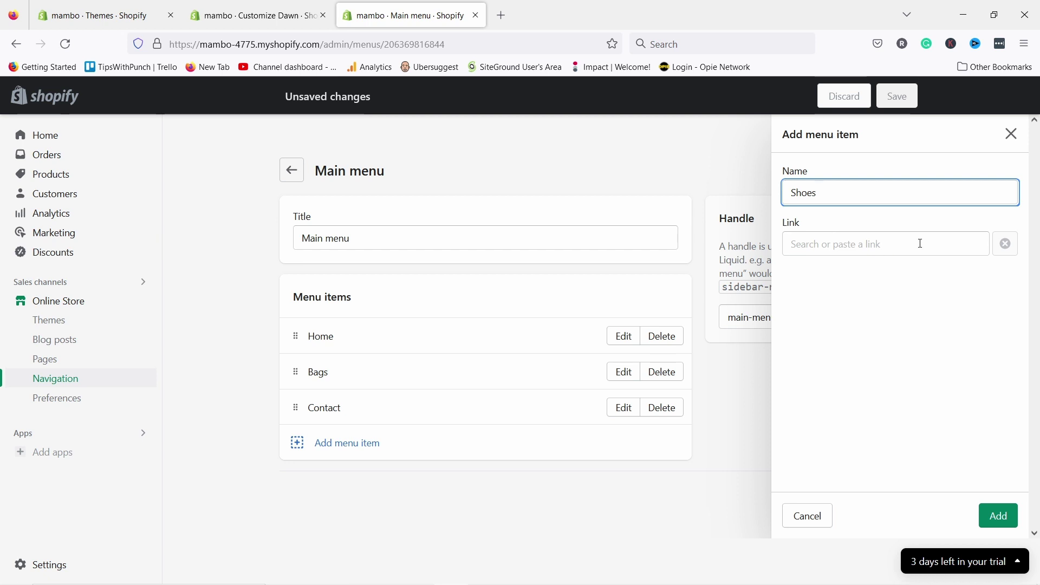
click(908, 236)
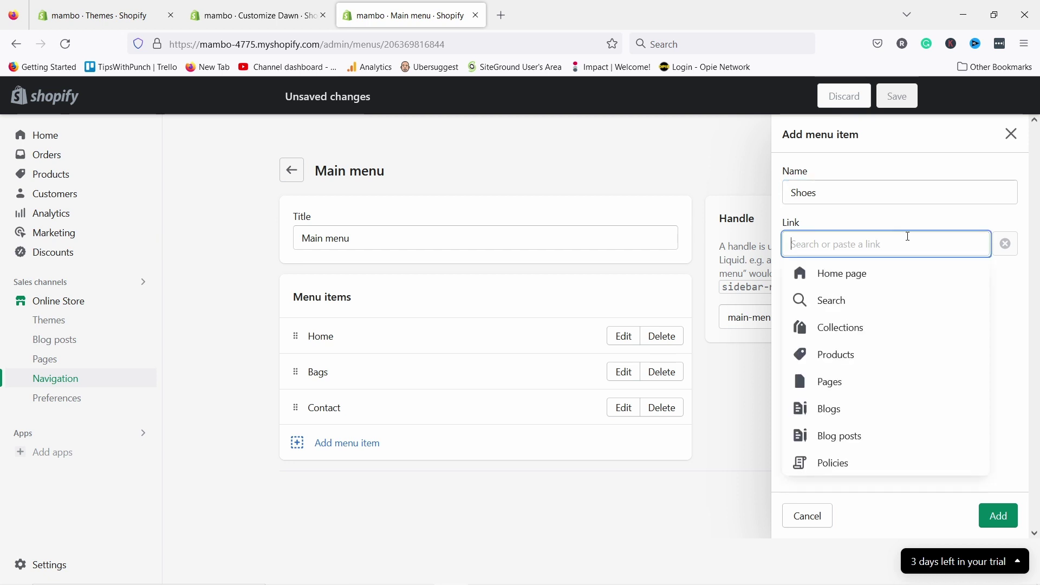
click(829, 330)
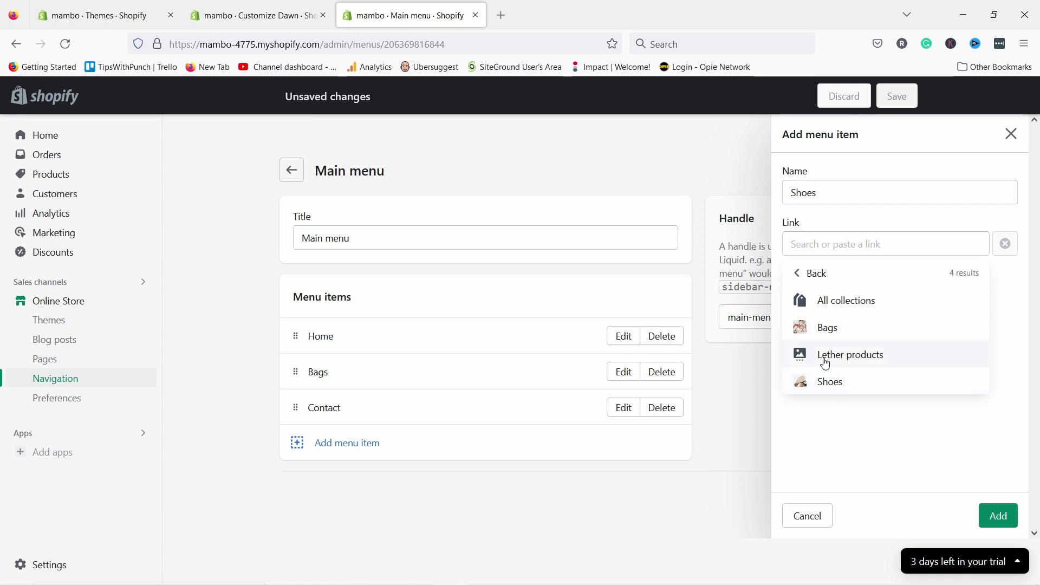
click(827, 385)
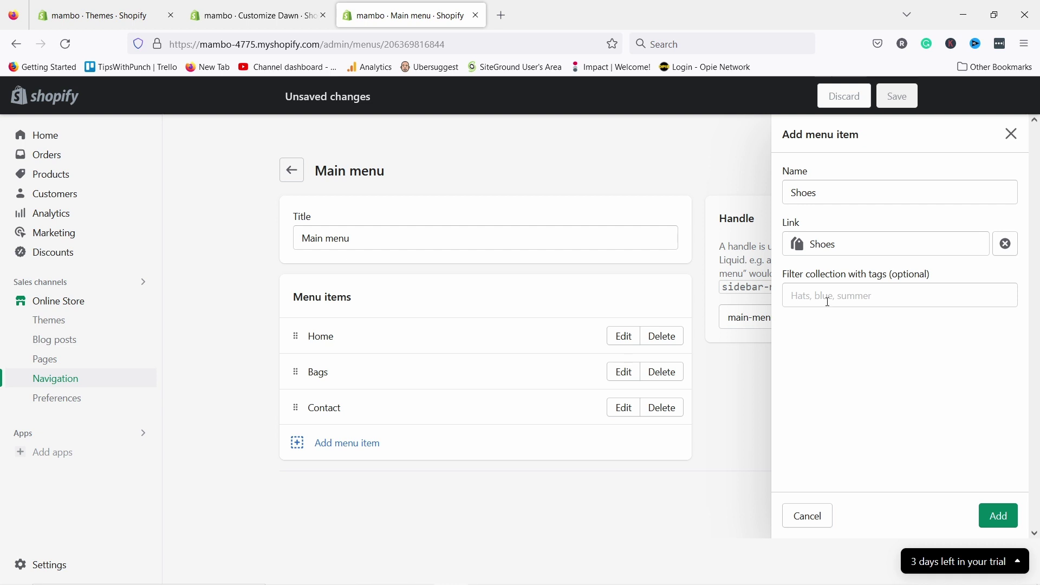
click(892, 299)
text(beige)
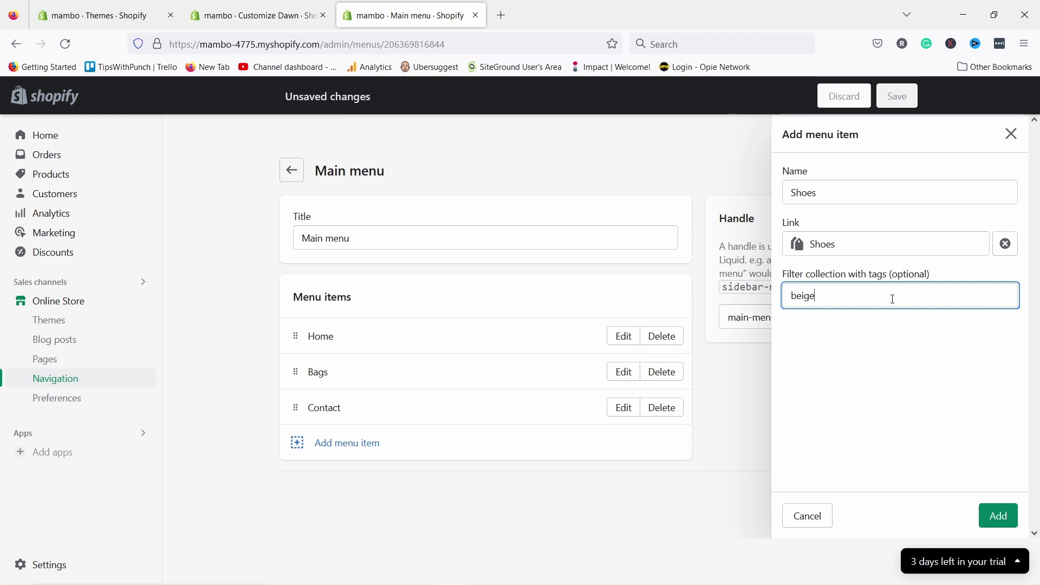
double_click(827, 296)
click(850, 299)
double_click(846, 298)
key(BackSpace)
click(841, 351)
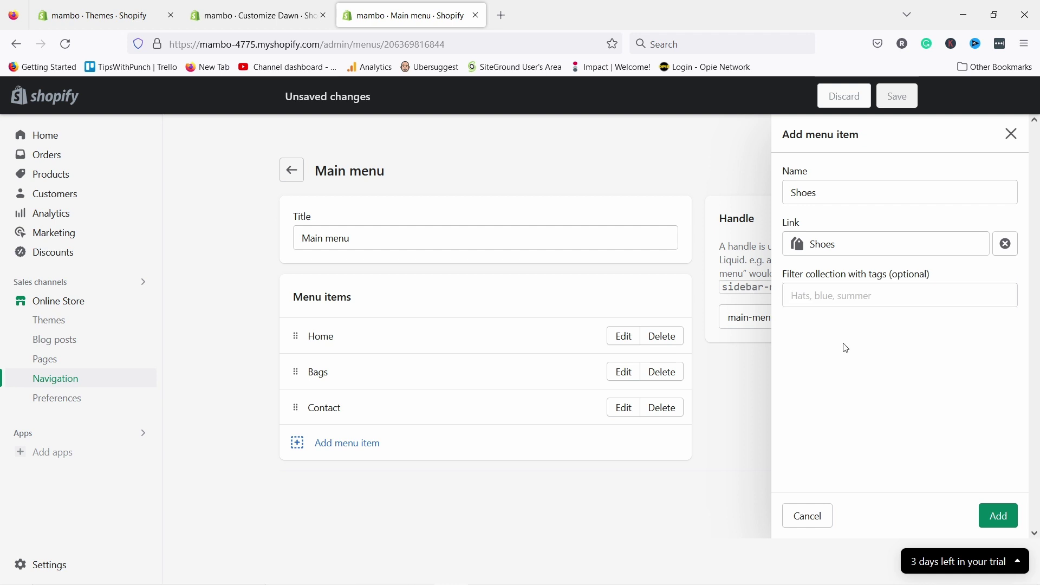
click(1002, 518)
mouse_move(296, 443)
mouse_down()
mouse_move(298, 403)
mouse_move(301, 426)
mouse_up()
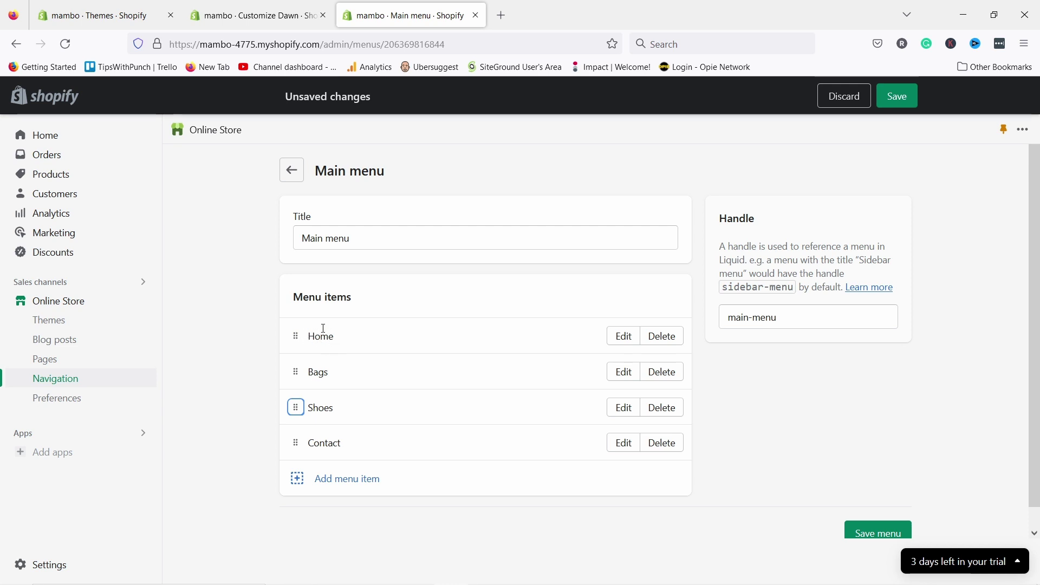
- Remove Home, then add a 'Leather shoes' item linked to Lether products, nested under Shoes
click(662, 336)
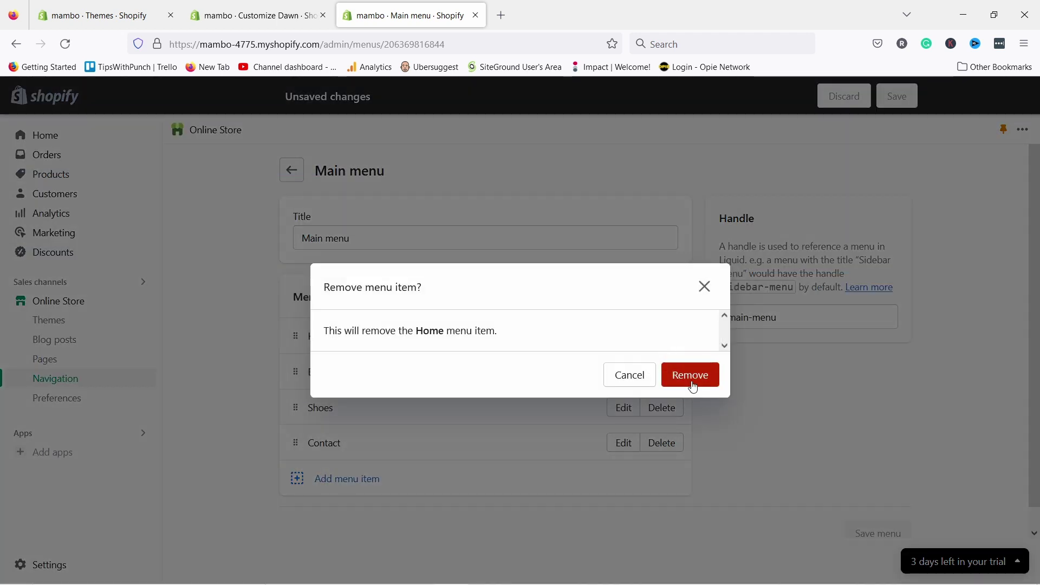
click(690, 374)
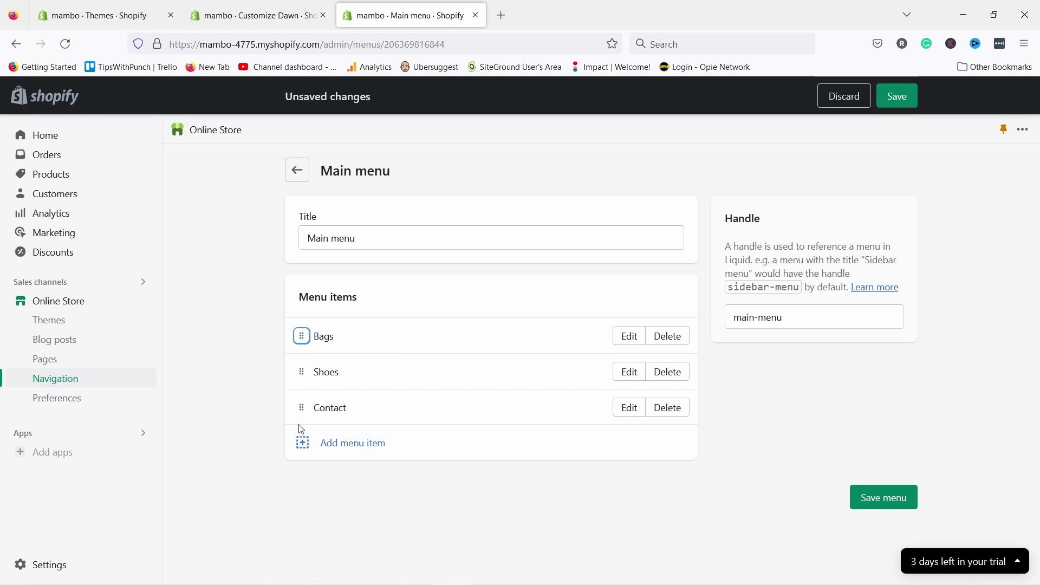
click(368, 446)
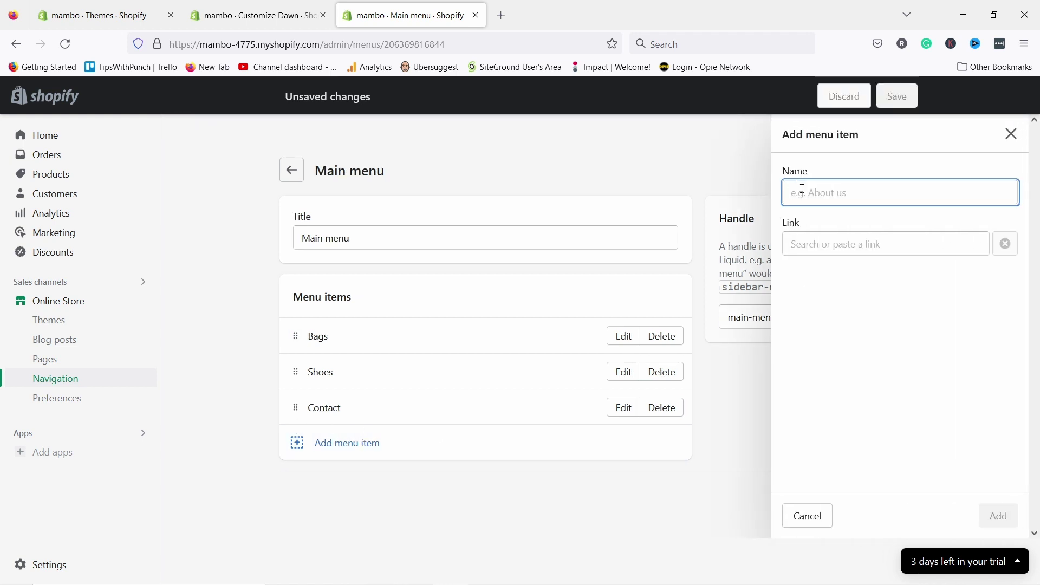
text(Leather shoes)
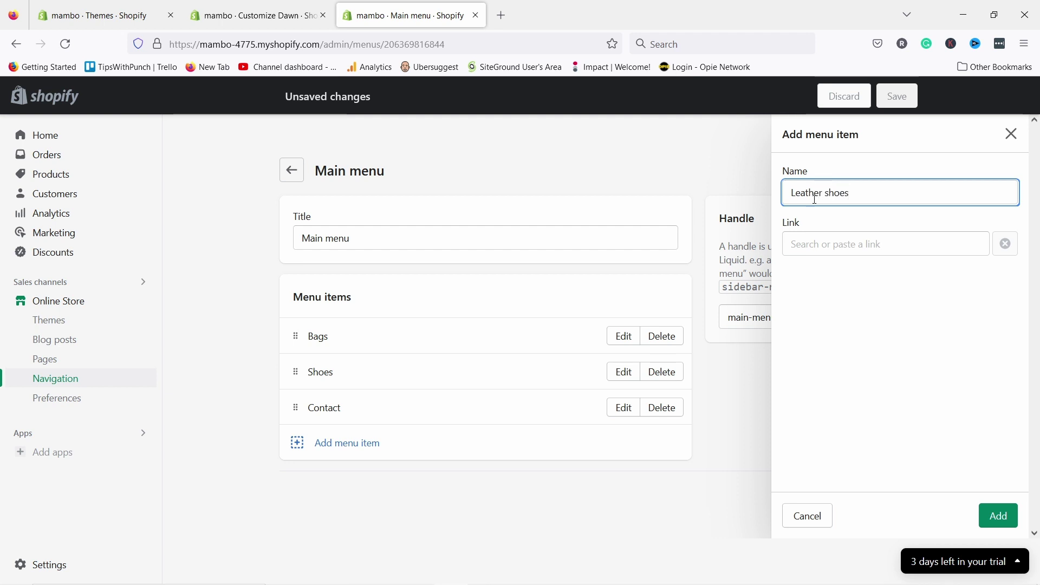
click(830, 234)
click(842, 327)
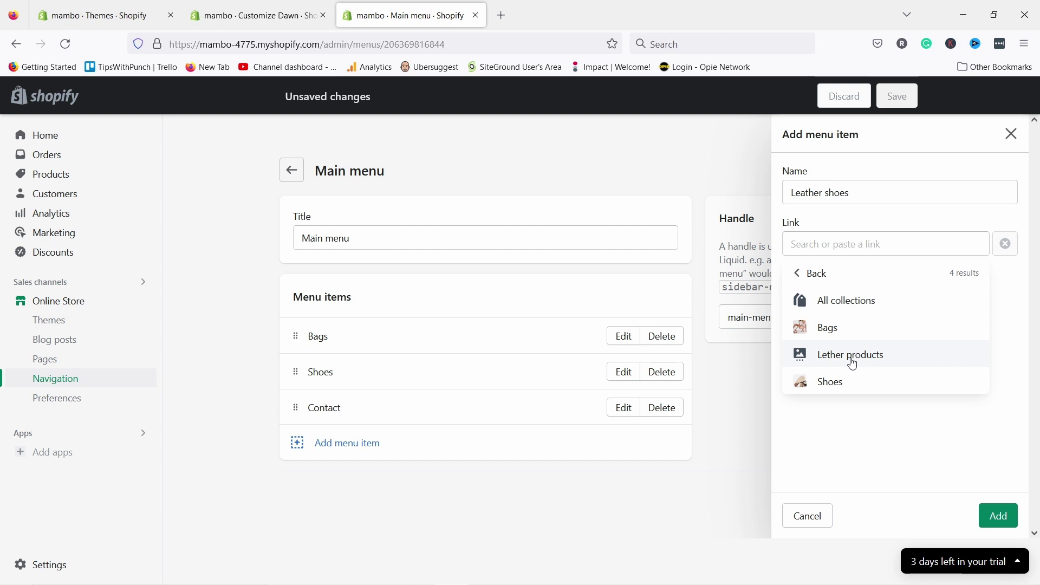
click(849, 361)
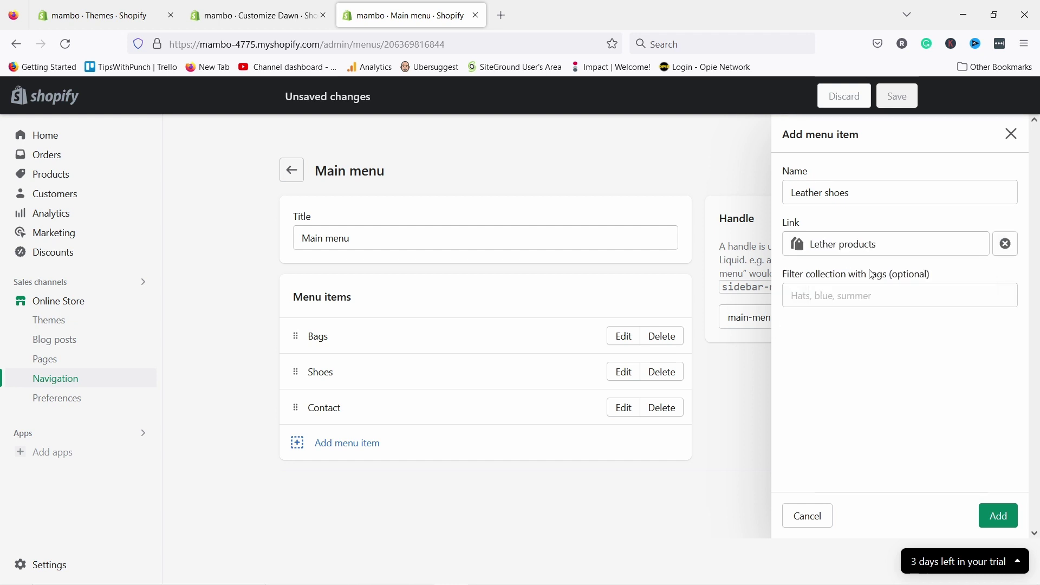
click(999, 517)
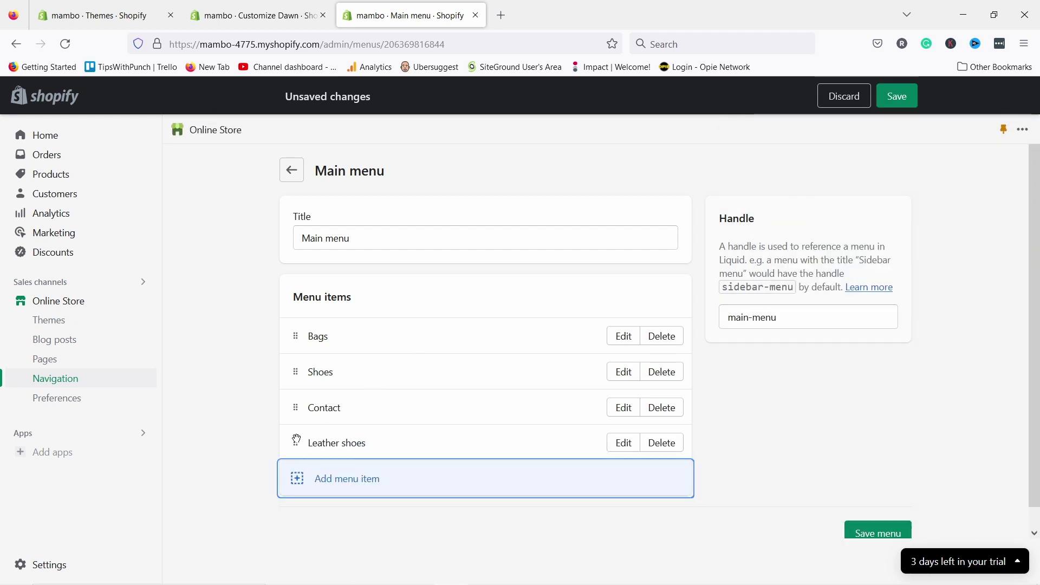
drag(297, 438, 324, 410)
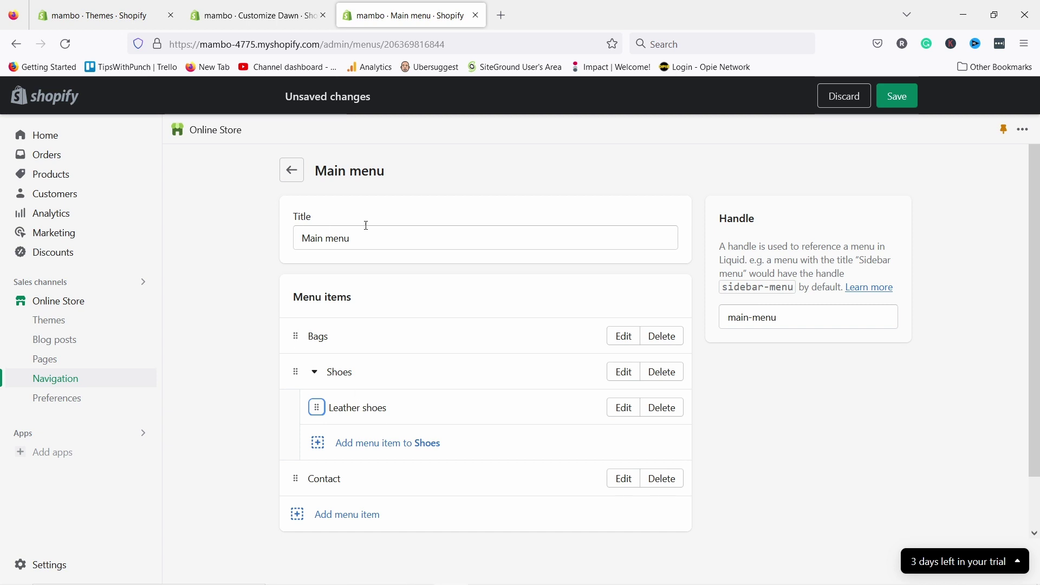
click(501, 16)
text(asos.)
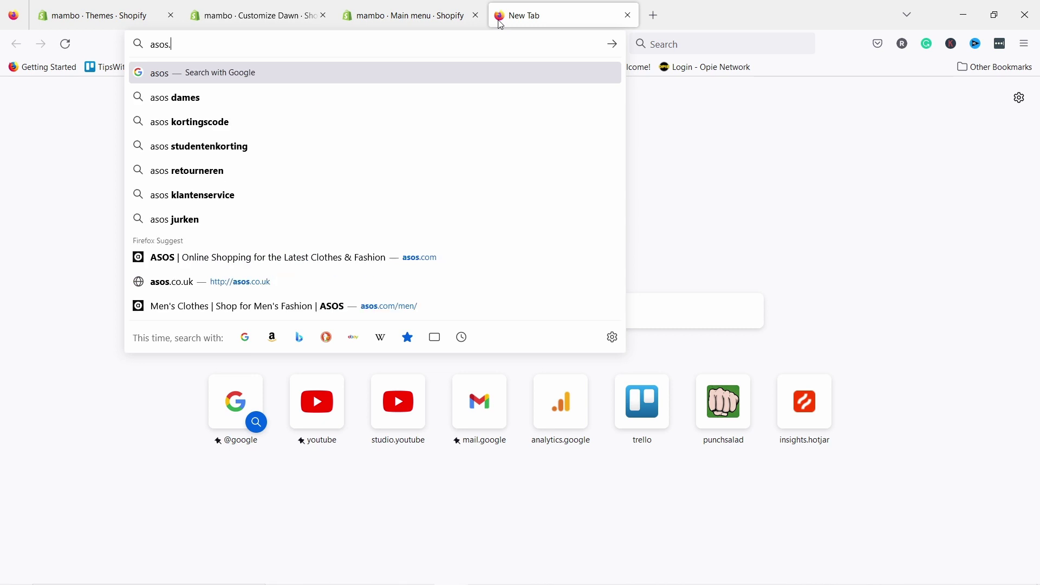
text(com)
key(Return)
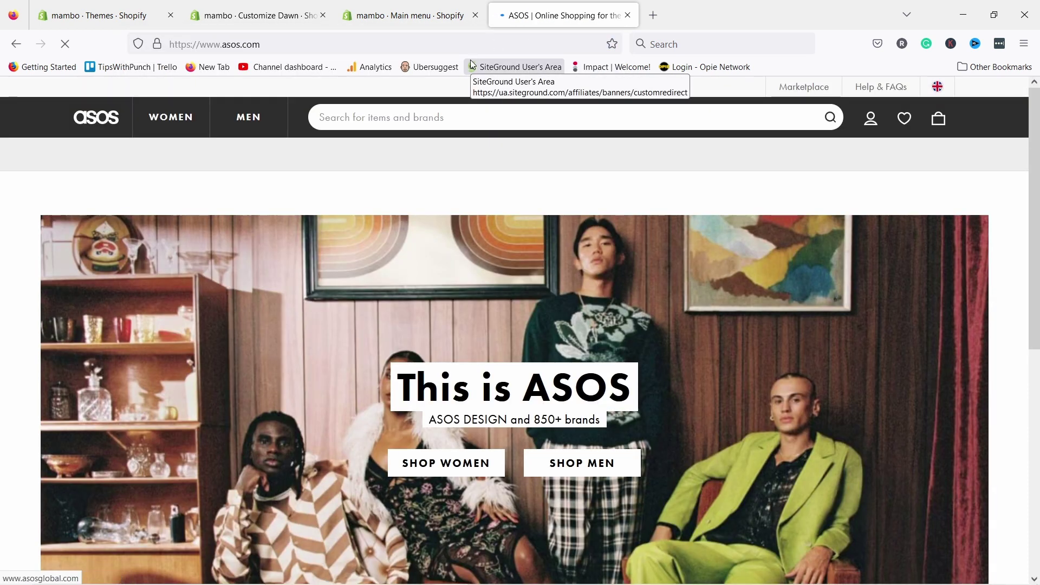
click(269, 118)
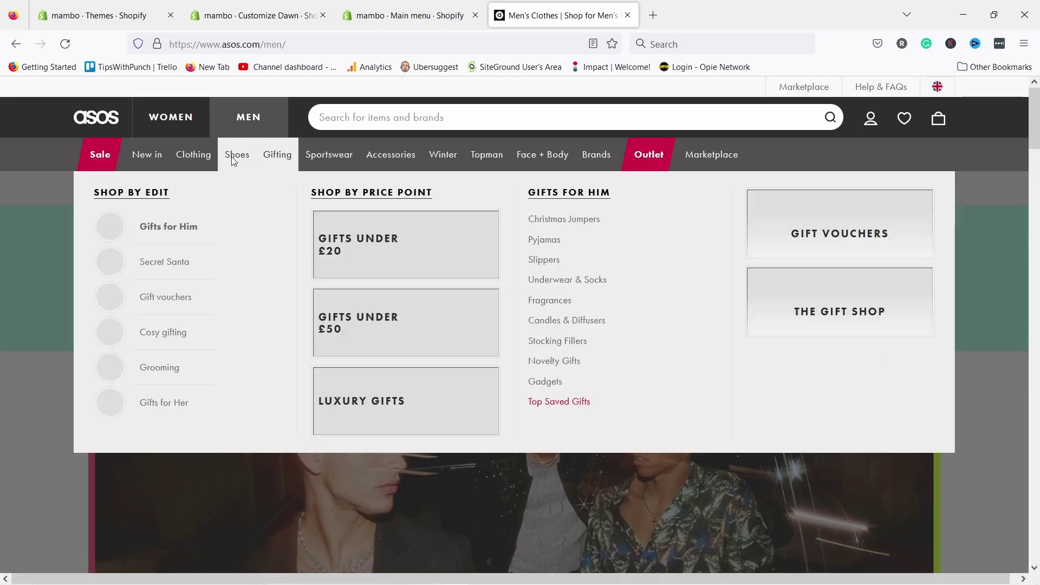
mouse_move(242, 157)
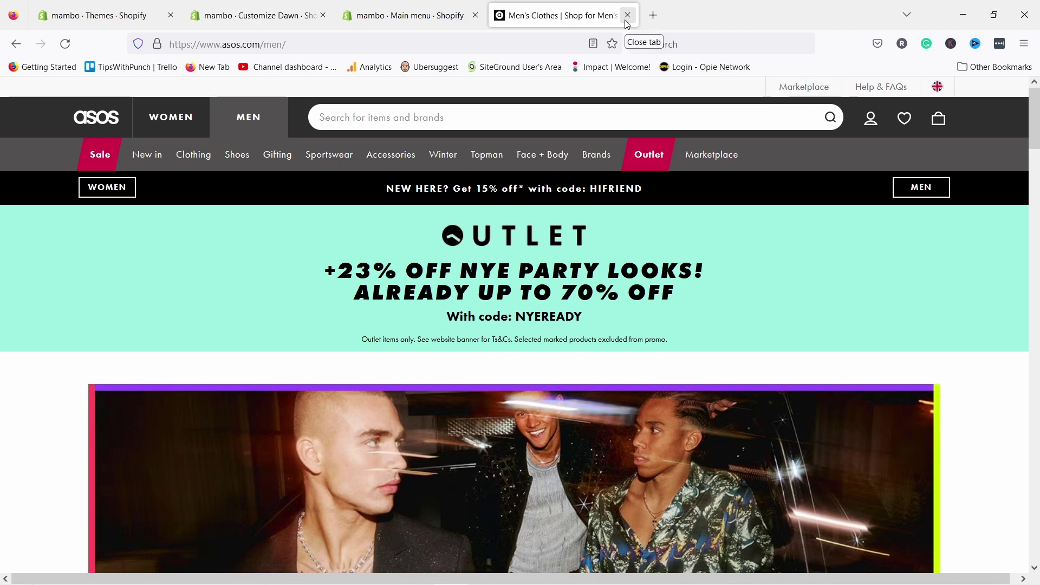
click(626, 15)
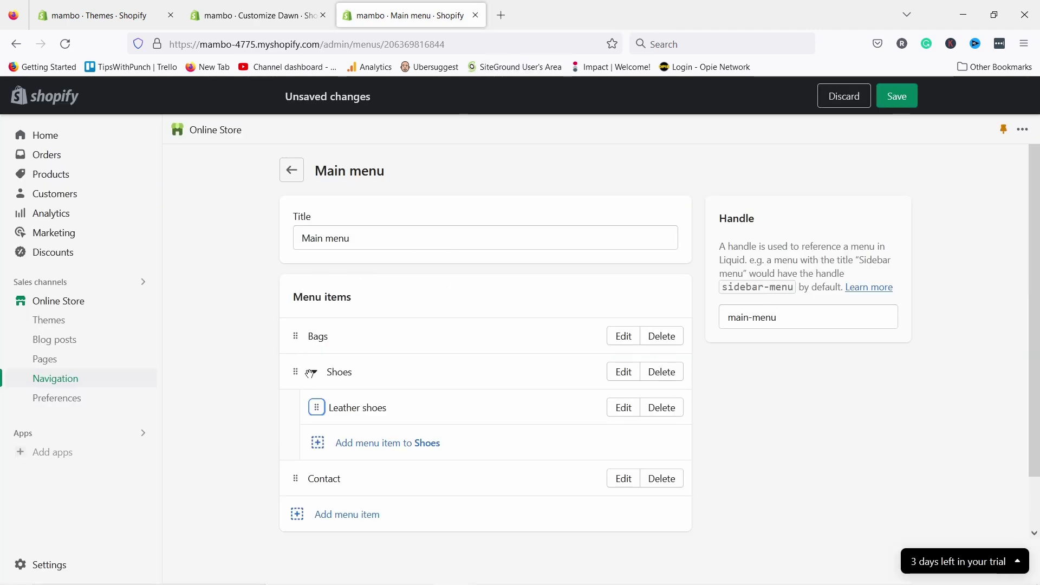
- Save the main menu and close its tab, staying in the theme editor
scroll(782, 398, down, 1)
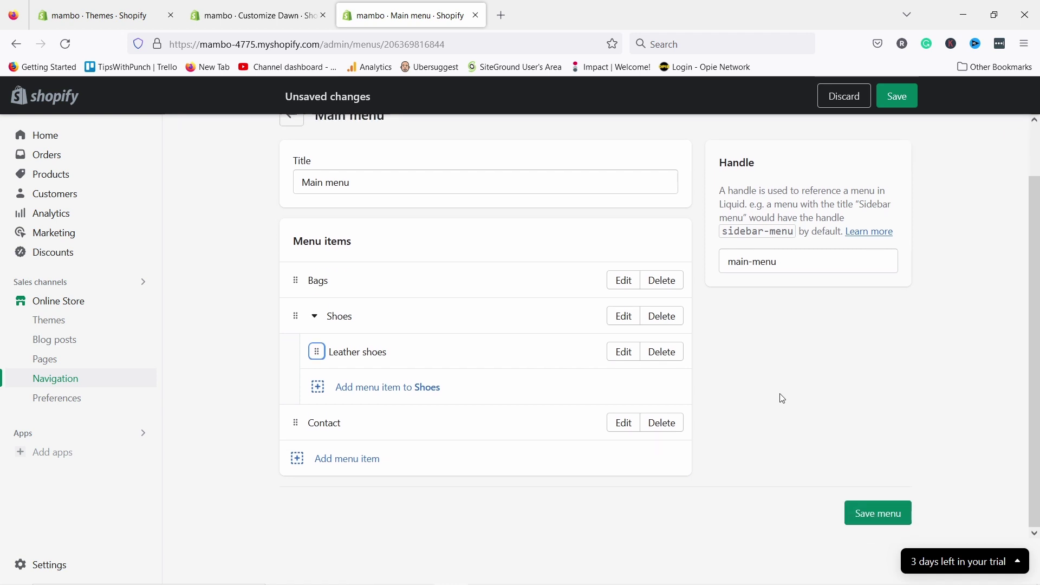
scroll(780, 397, up, 1)
click(894, 98)
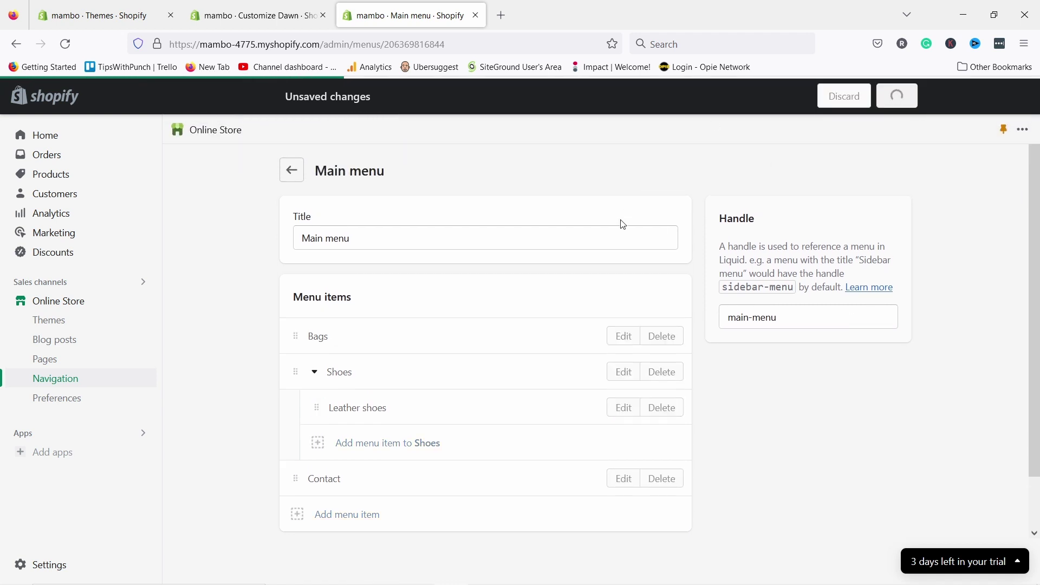
click(476, 15)
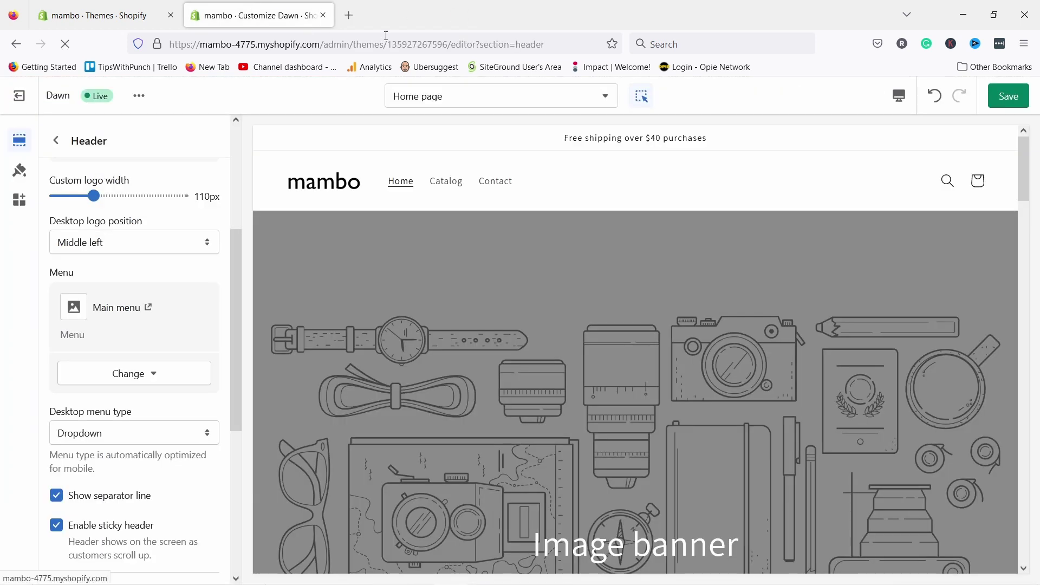
click(385, 36)
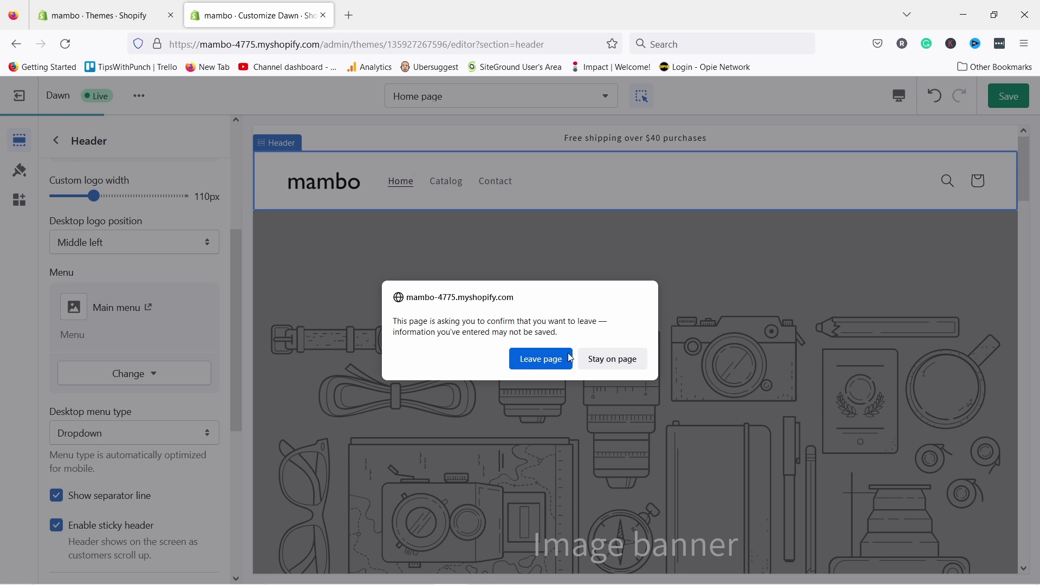
click(612, 362)
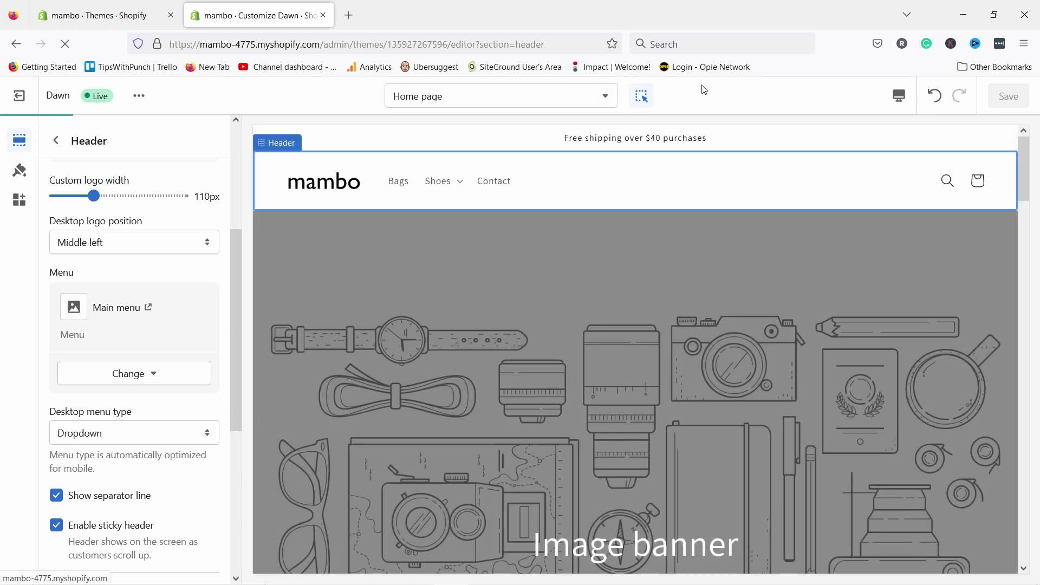
- Reload the editor, check the Shoes dropdown shows Leather shoes, and open Image banner settings
click(364, 44)
key(Return)
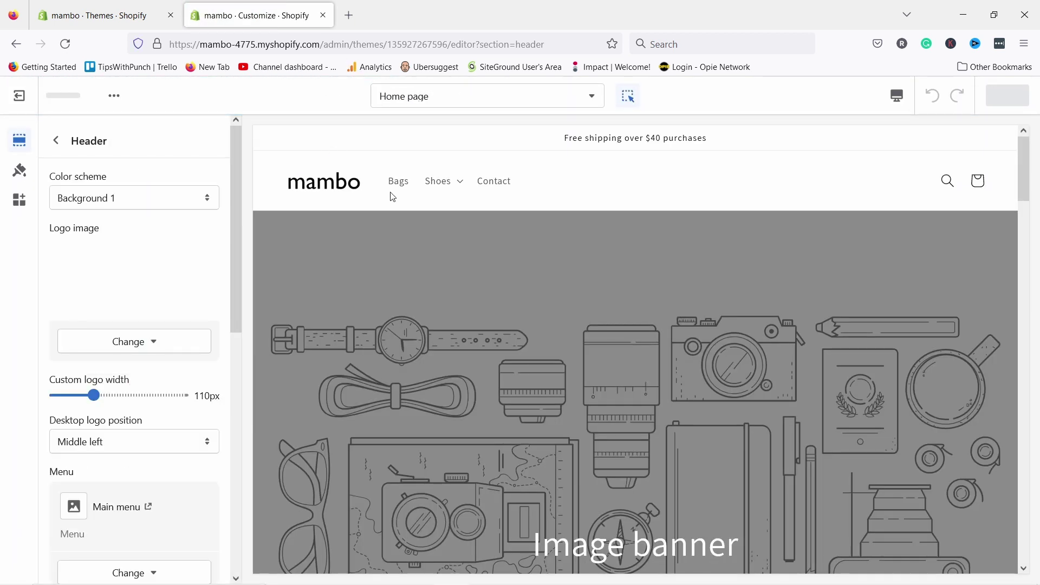
click(456, 187)
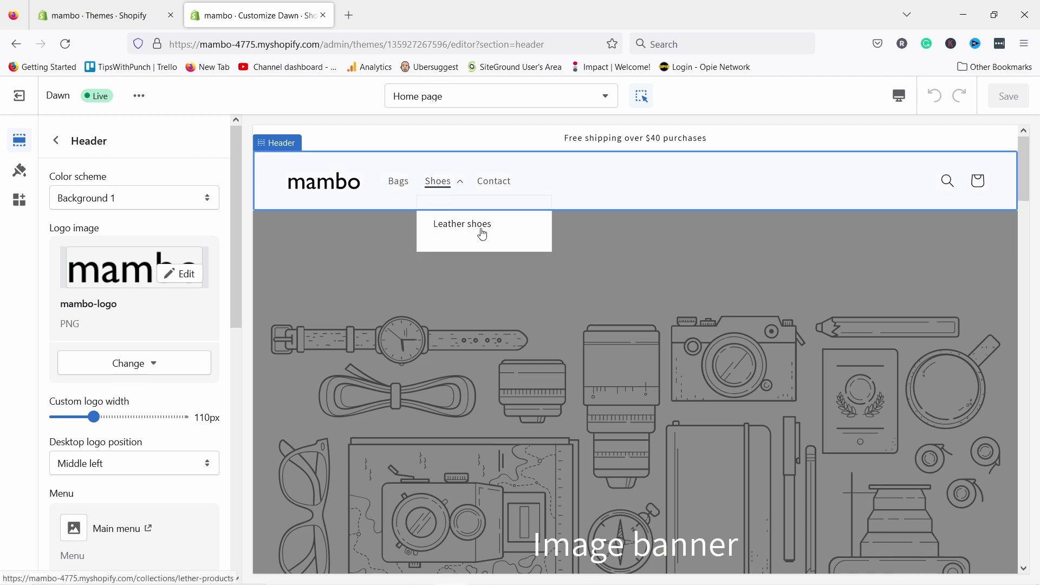
click(442, 180)
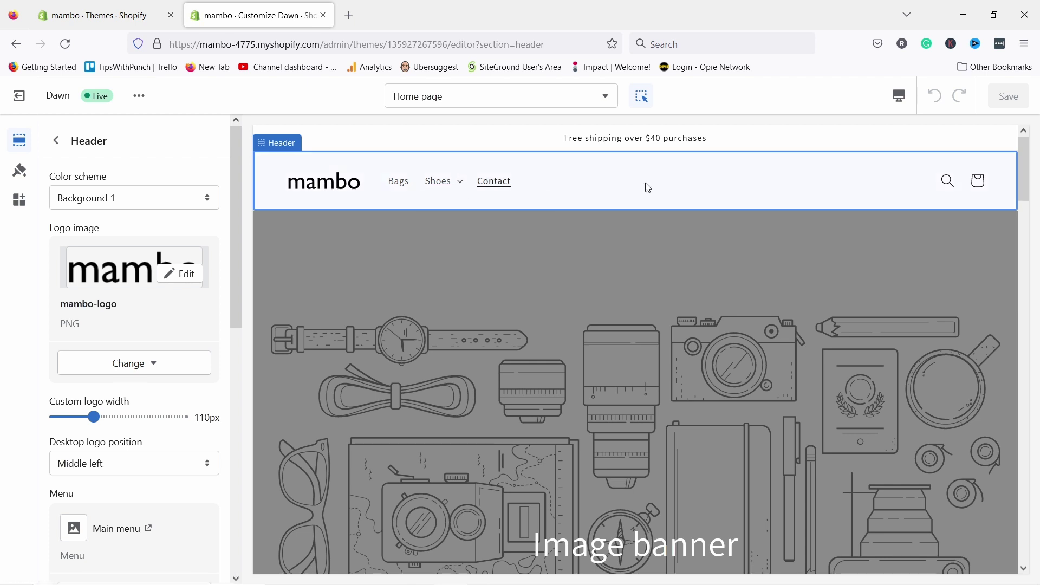
click(947, 182)
click(806, 183)
click(56, 140)
click(102, 225)
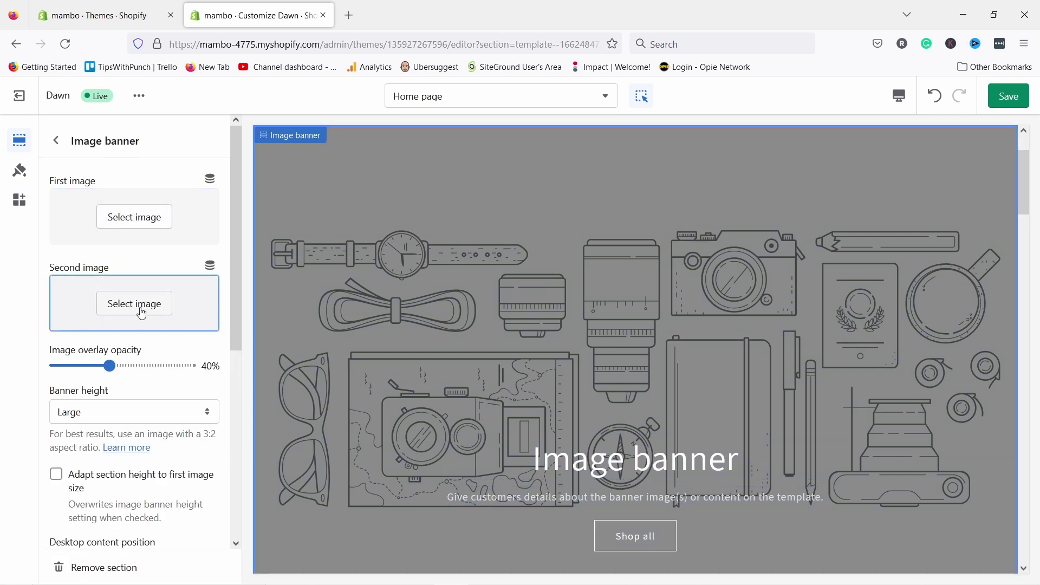
- Search Shopify's free images for 'sandals' for the banner's first image
click(157, 219)
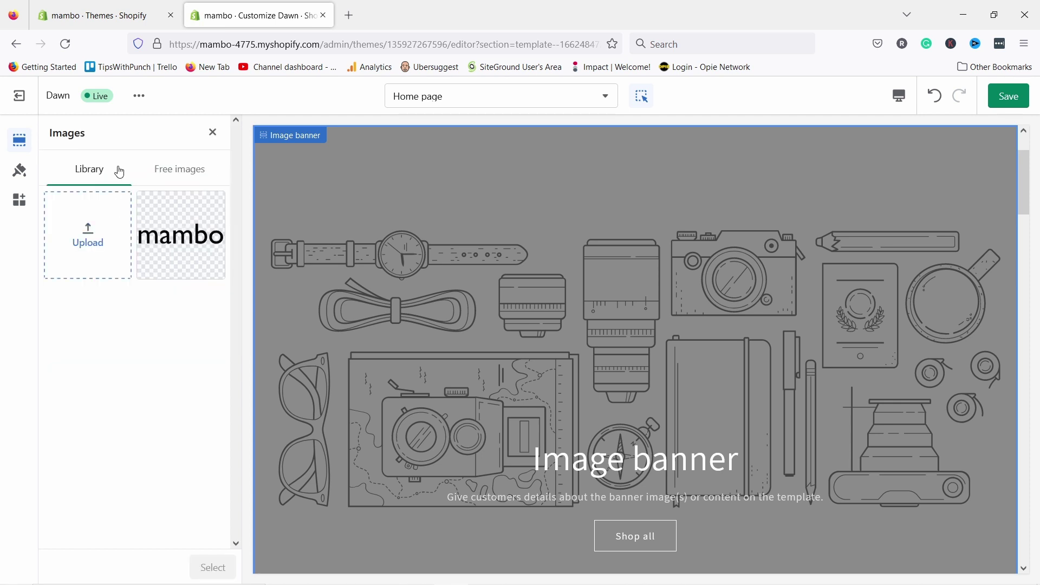
click(170, 172)
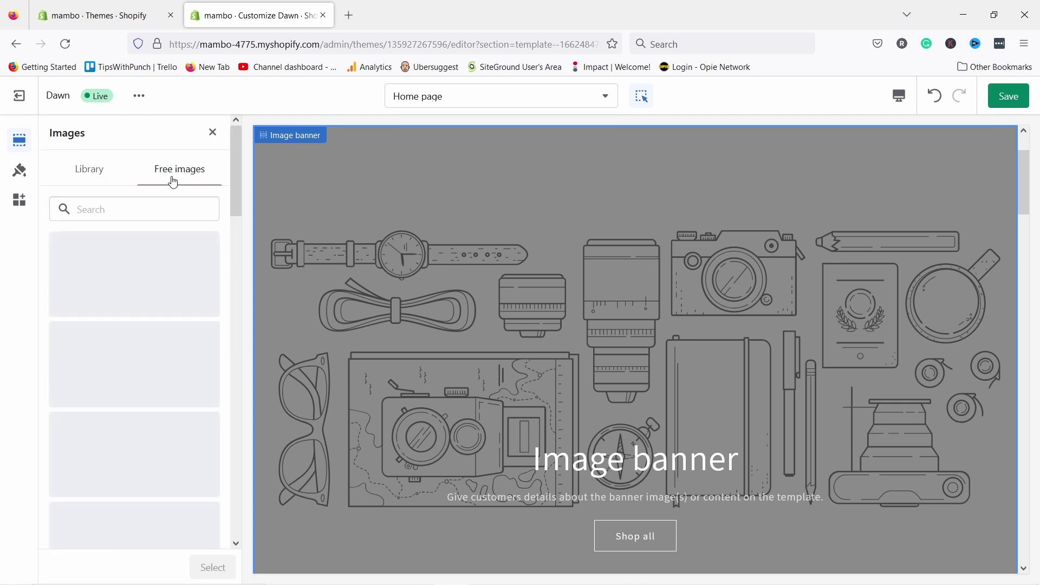
click(87, 209)
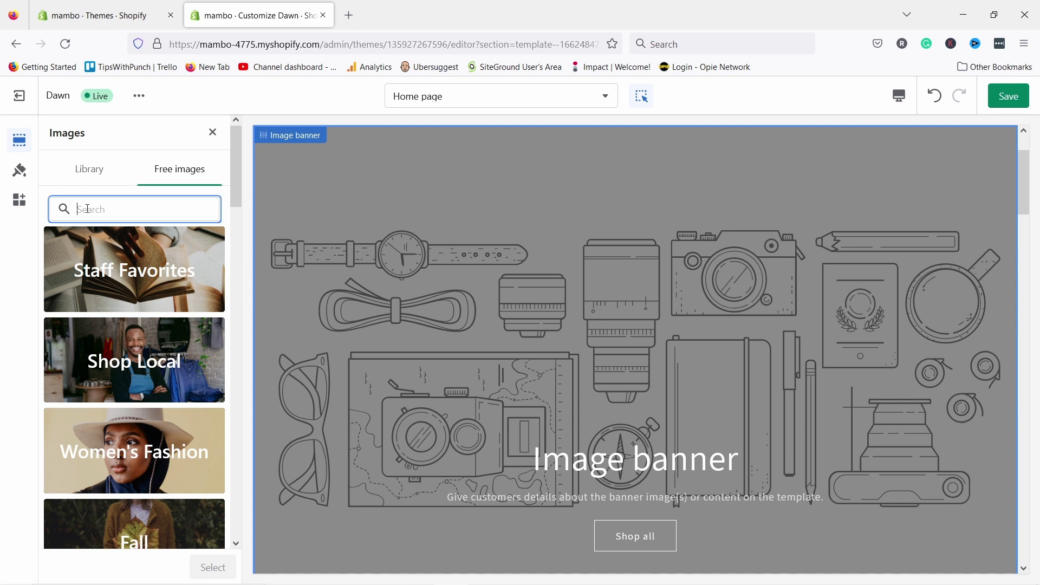
text(sandals)
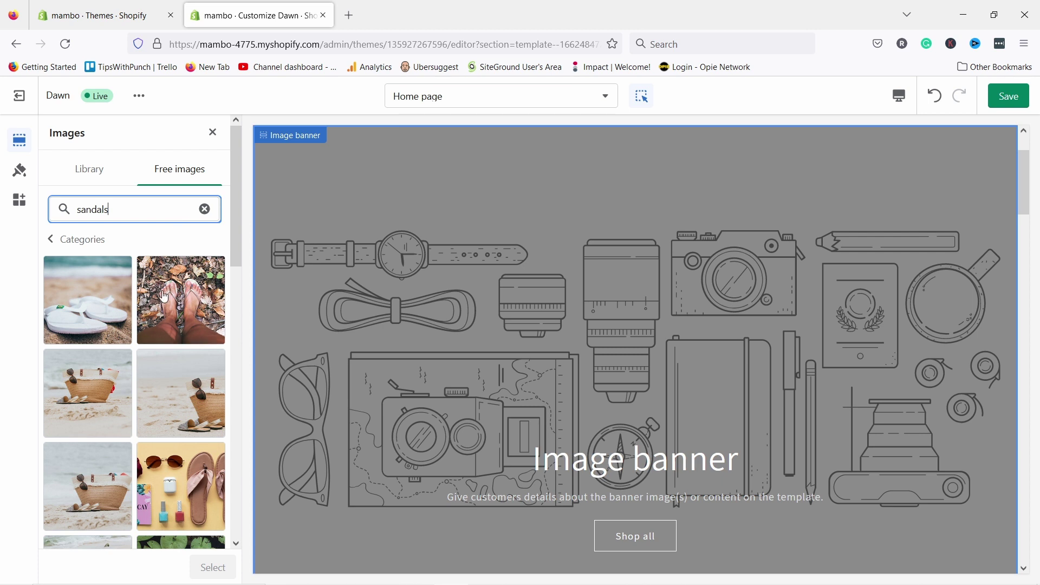
scroll(156, 217, down, 3)
scroll(158, 220, down, 3)
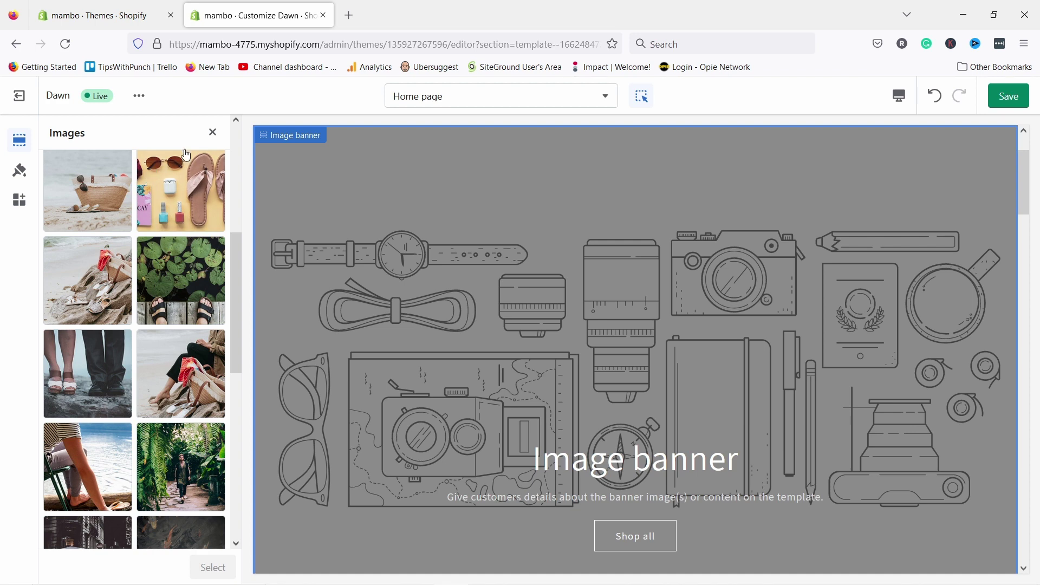
- Close the picker without choosing, reopen it, and start an upload from the computer
click(212, 133)
click(132, 219)
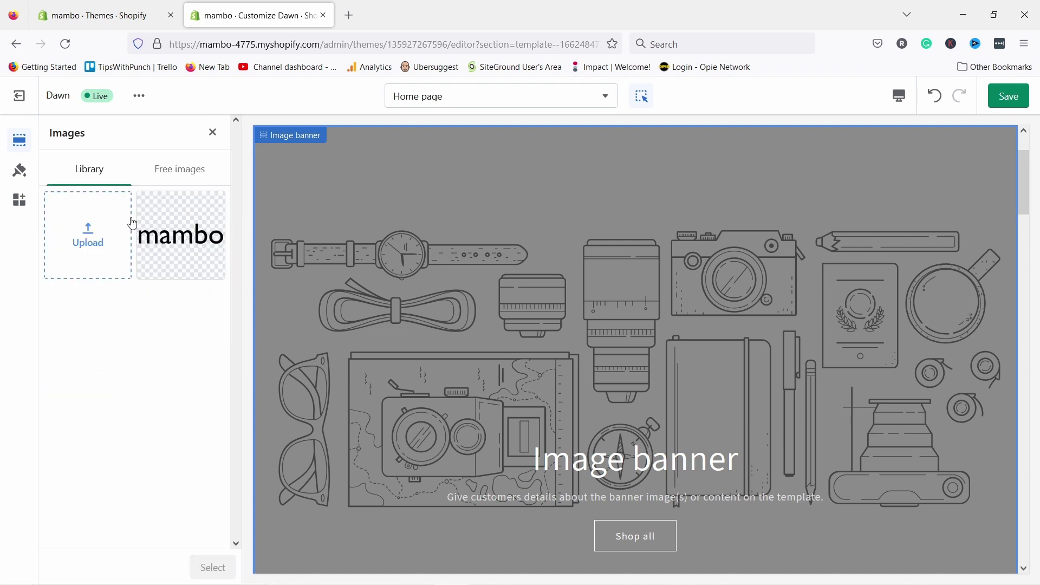
click(117, 233)
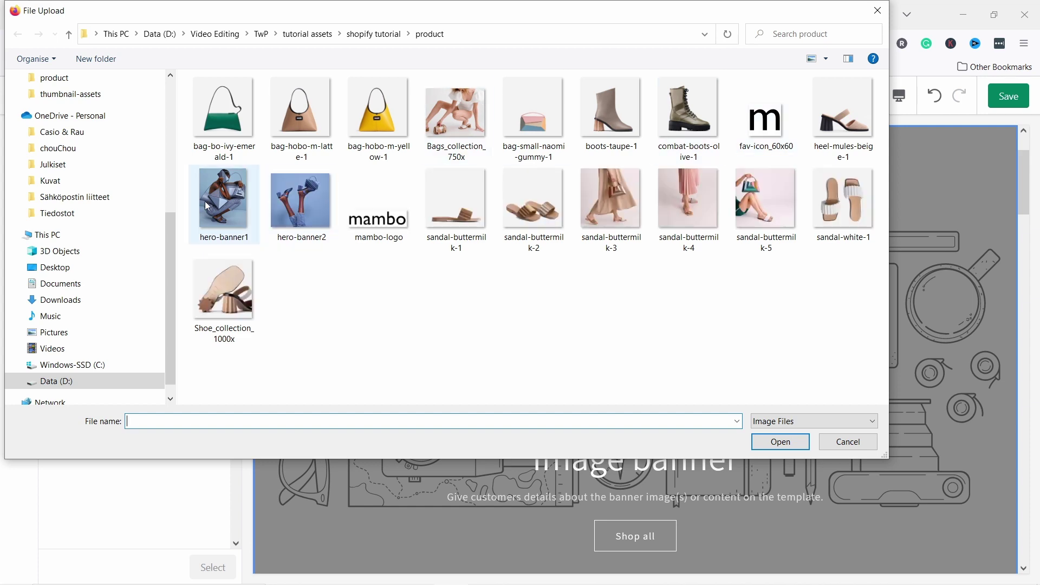
- Upload hero-banner1 and set it as the banner's first image
click(223, 206)
click(780, 441)
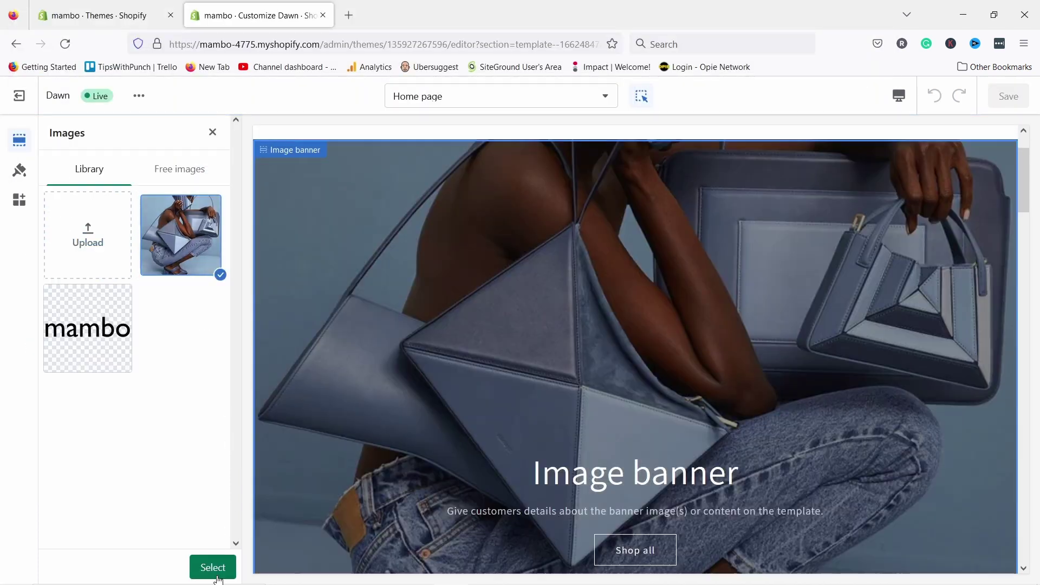
click(213, 567)
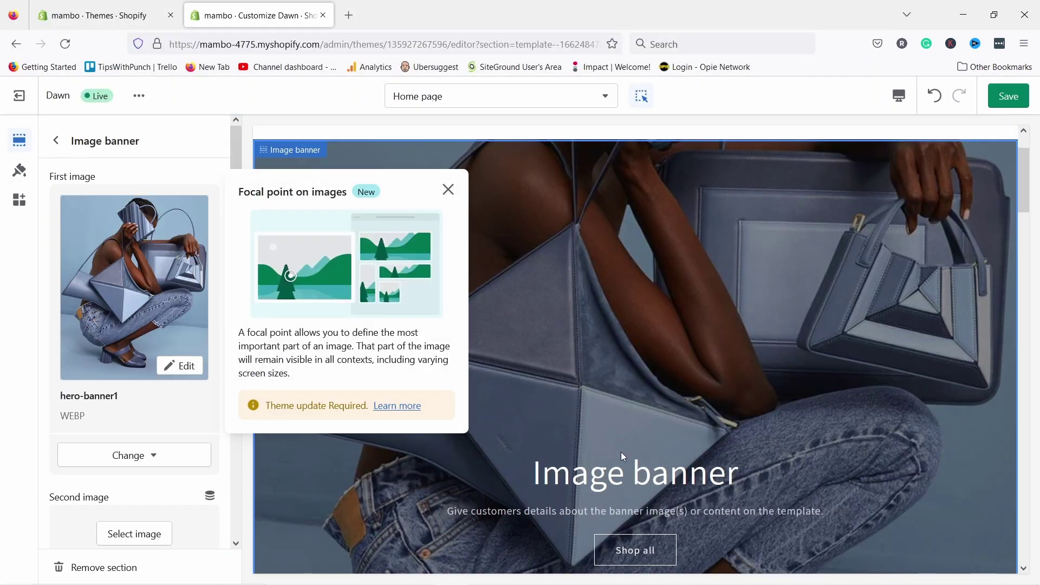
- Upload hero-banner2 and set it as the banner's second image
scroll(125, 460, down, 2)
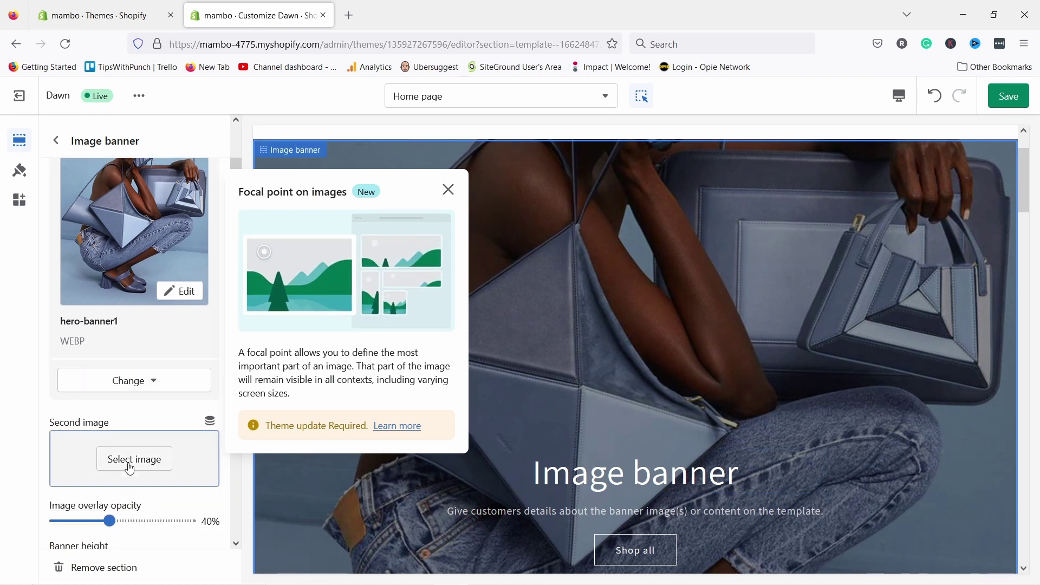
click(128, 469)
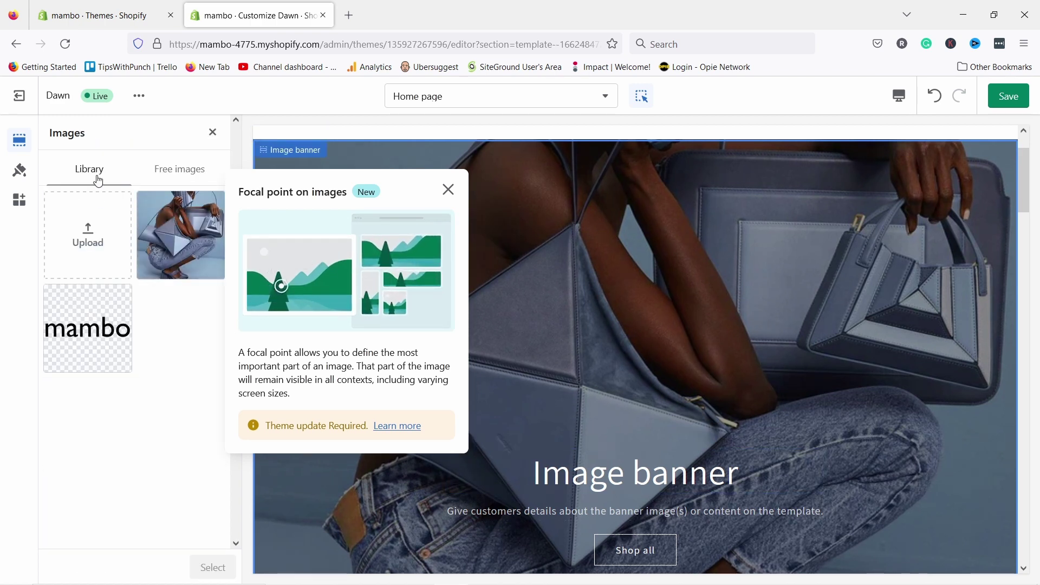
click(87, 238)
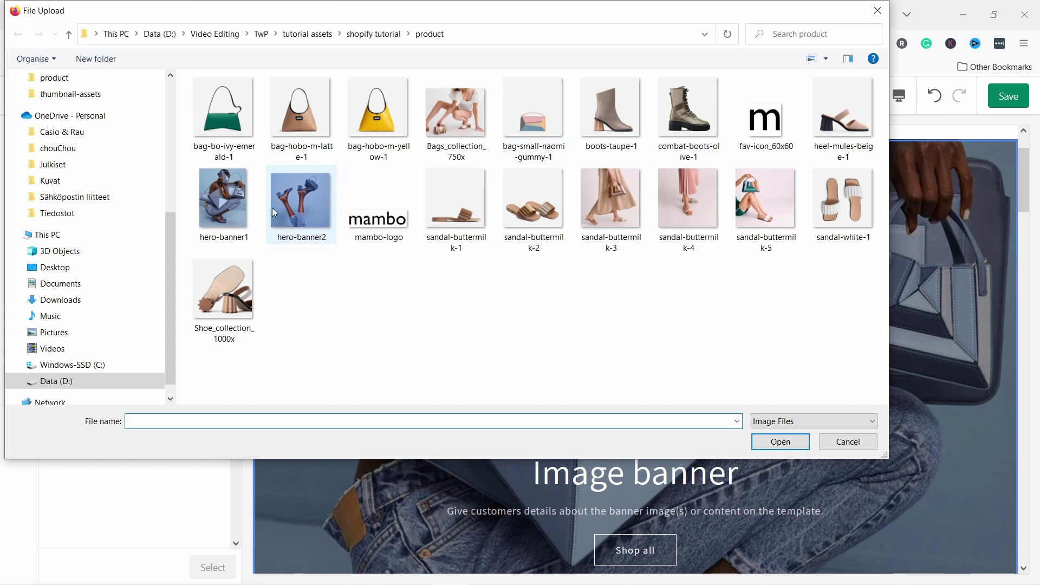
click(303, 211)
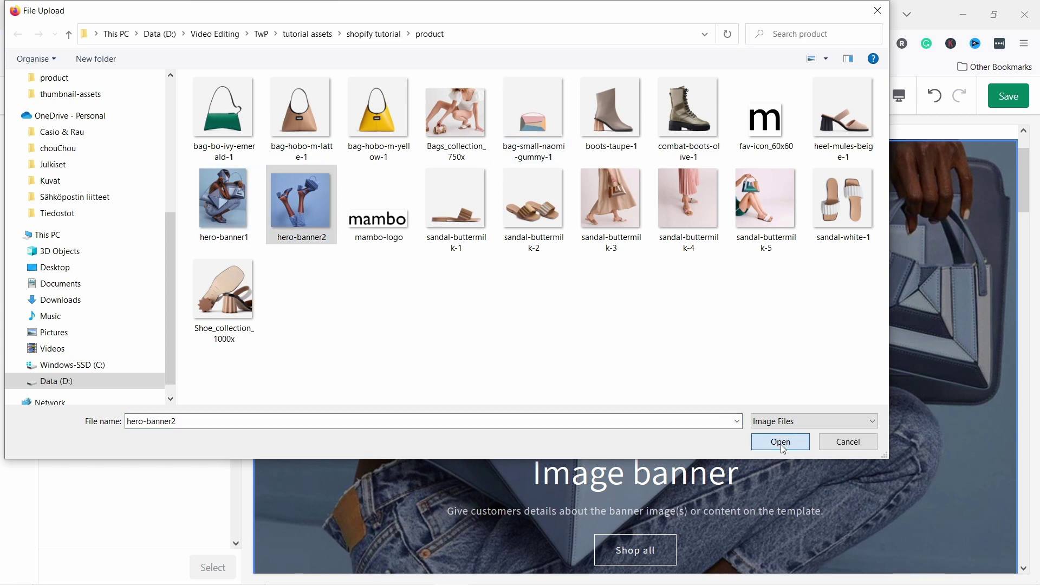
click(784, 441)
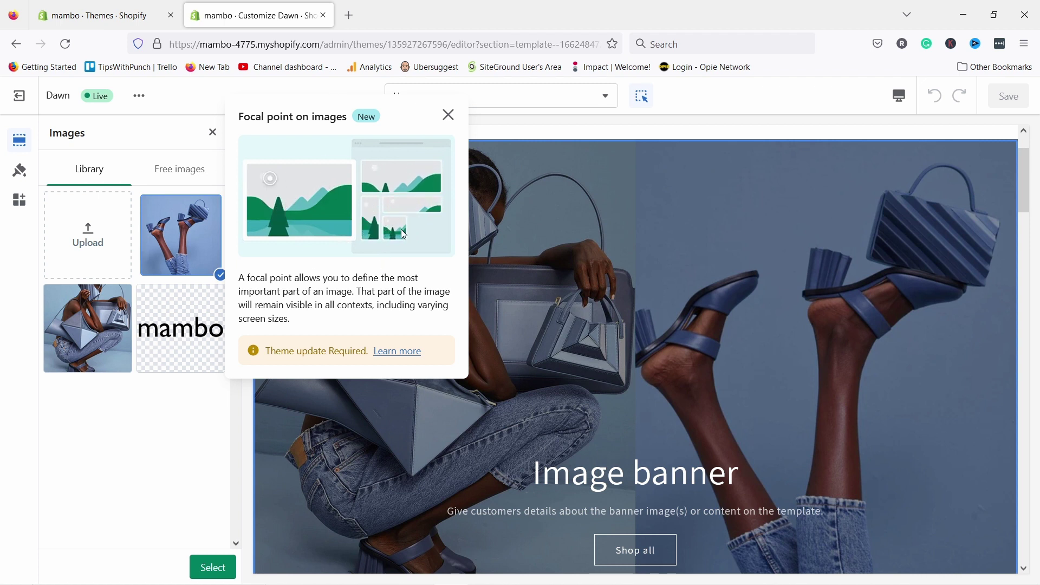
click(448, 116)
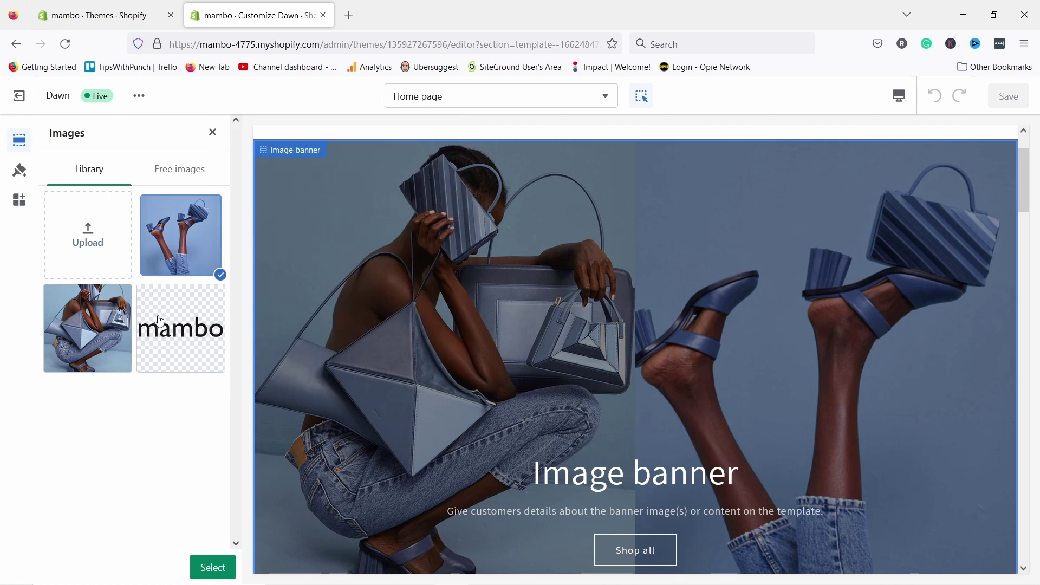
click(214, 567)
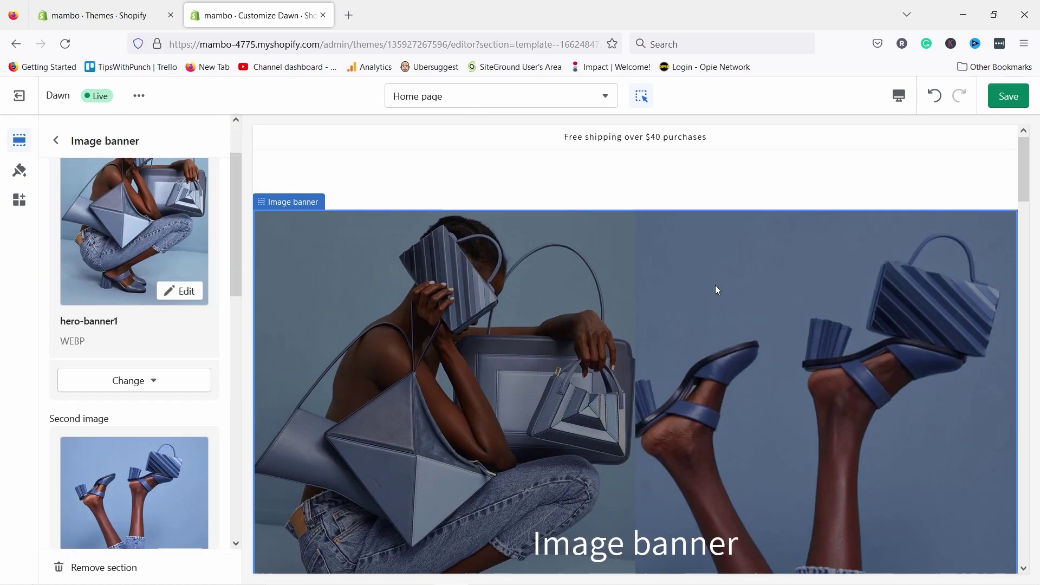
- Change the Image banner height from Large to Medium
scroll(692, 254, down, 2)
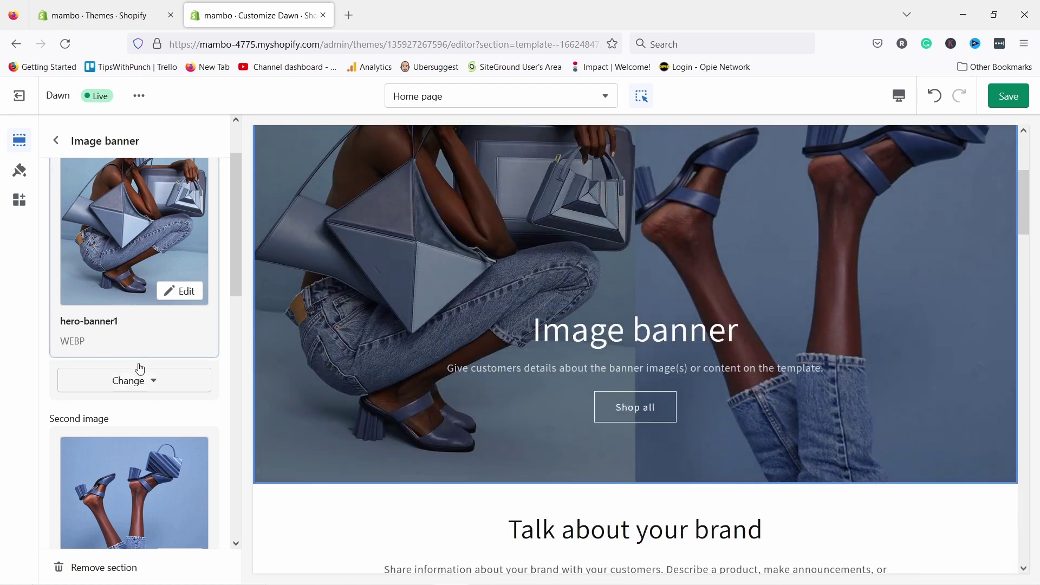
scroll(144, 344, up, 1)
scroll(144, 343, down, 5)
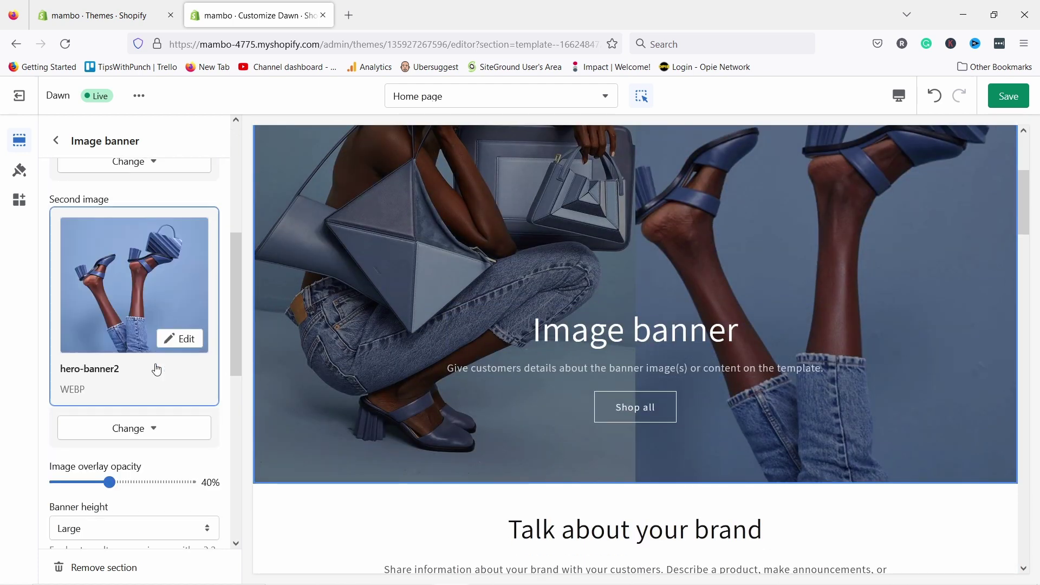
scroll(121, 333, down, 4)
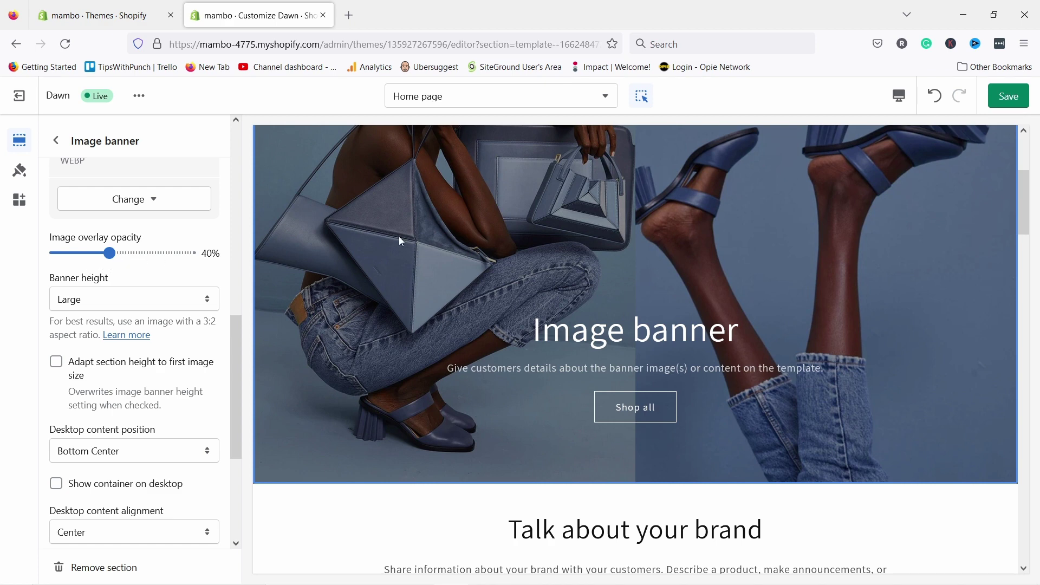
scroll(564, 238, up, 3)
scroll(348, 208, down, 1)
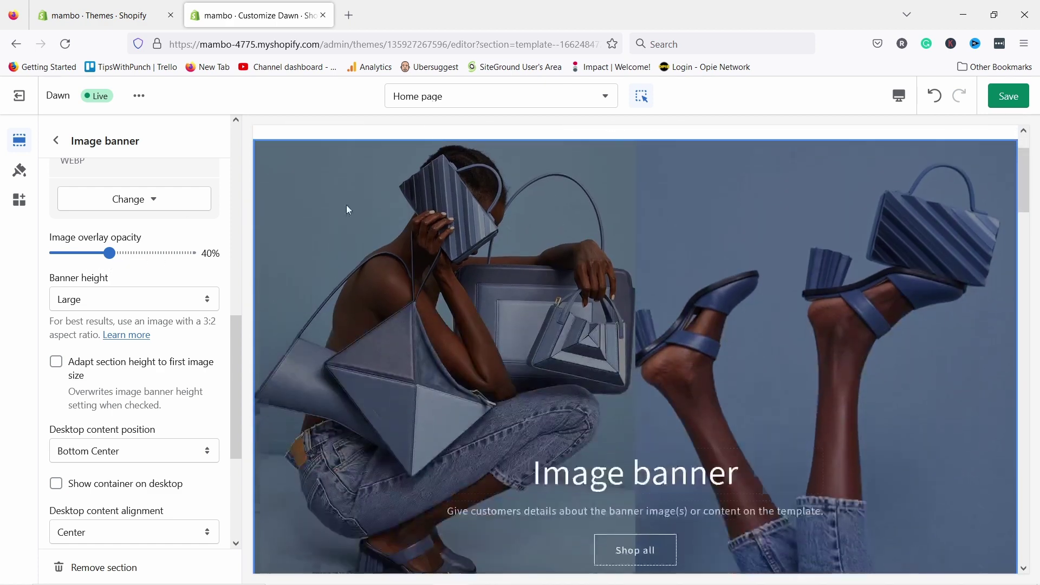
scroll(672, 401, down, 1)
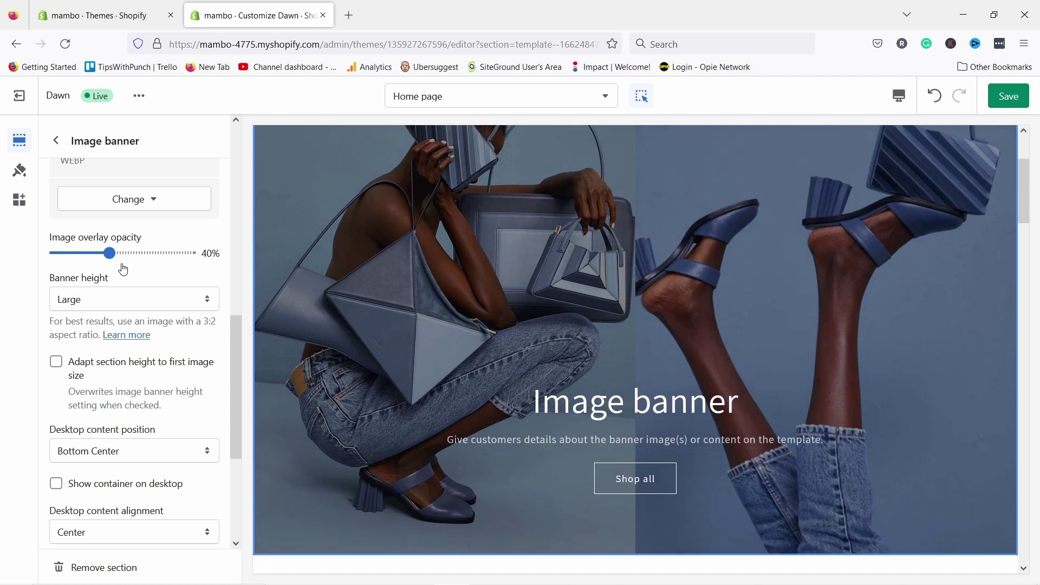
scroll(130, 252, down, 1)
click(122, 224)
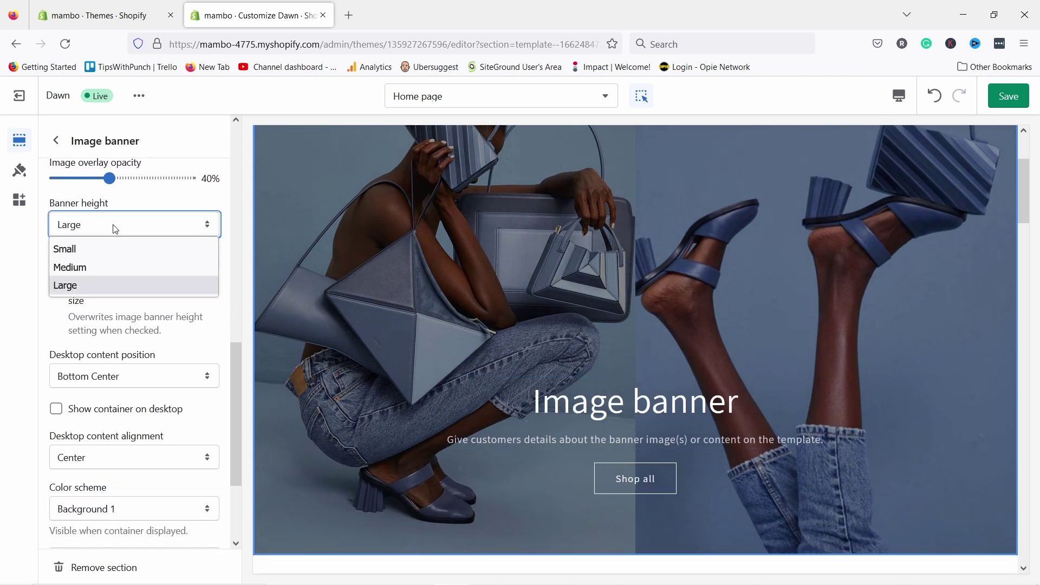
click(93, 269)
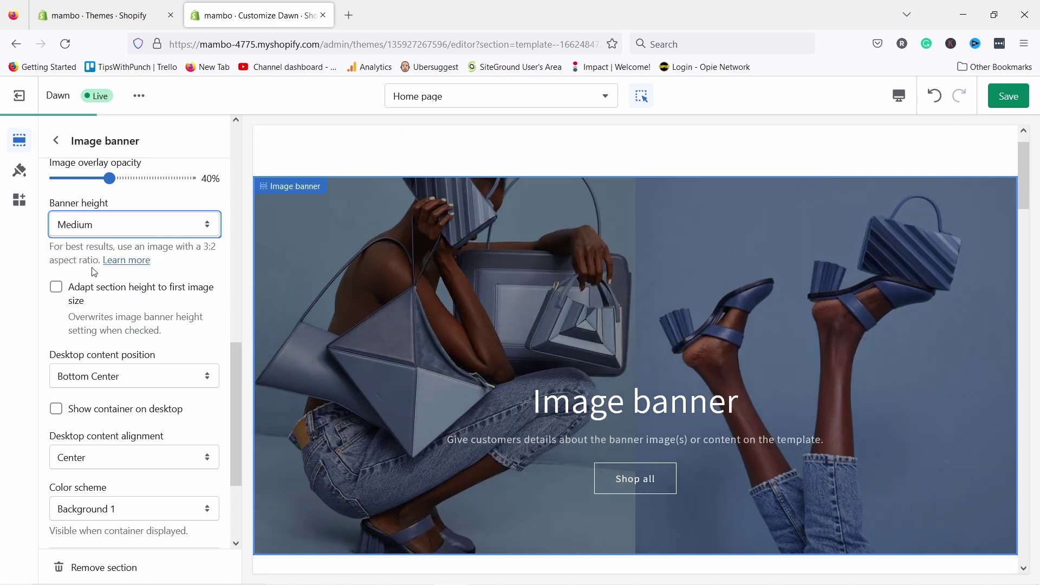
scroll(600, 318, up, 2)
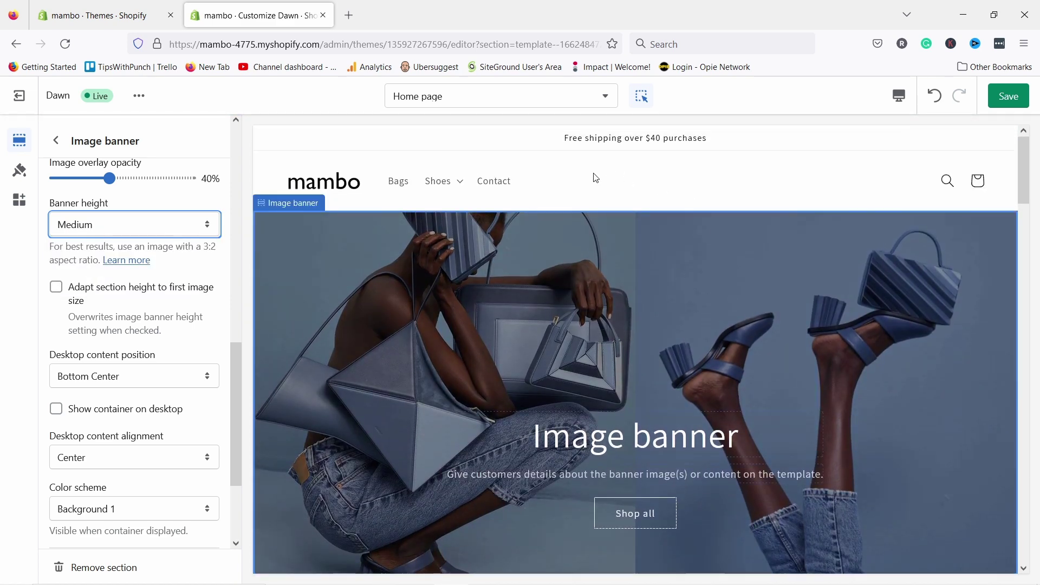
click(70, 231)
click(81, 231)
scroll(606, 295, down, 2)
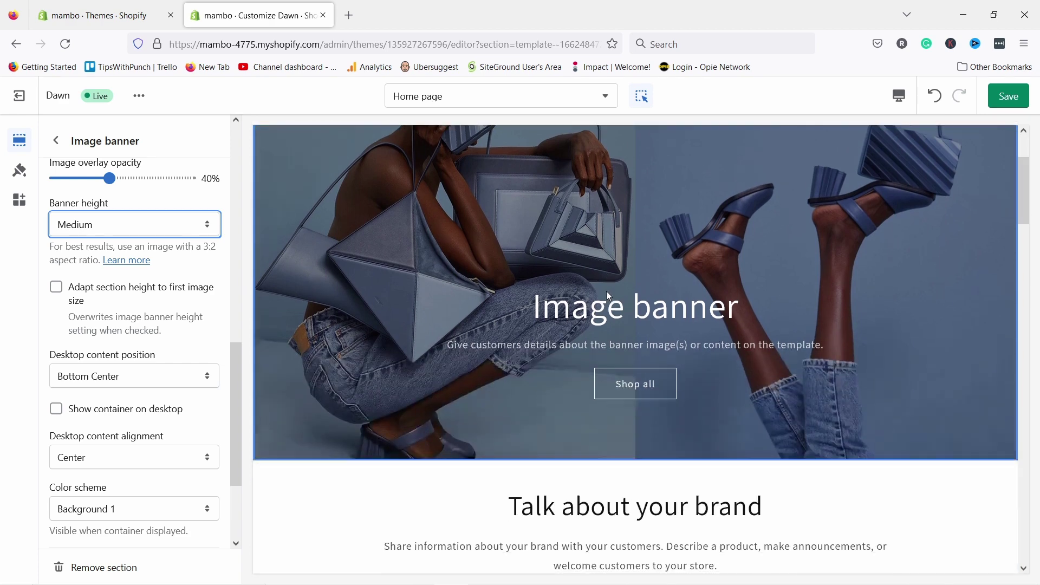
scroll(606, 295, up, 2)
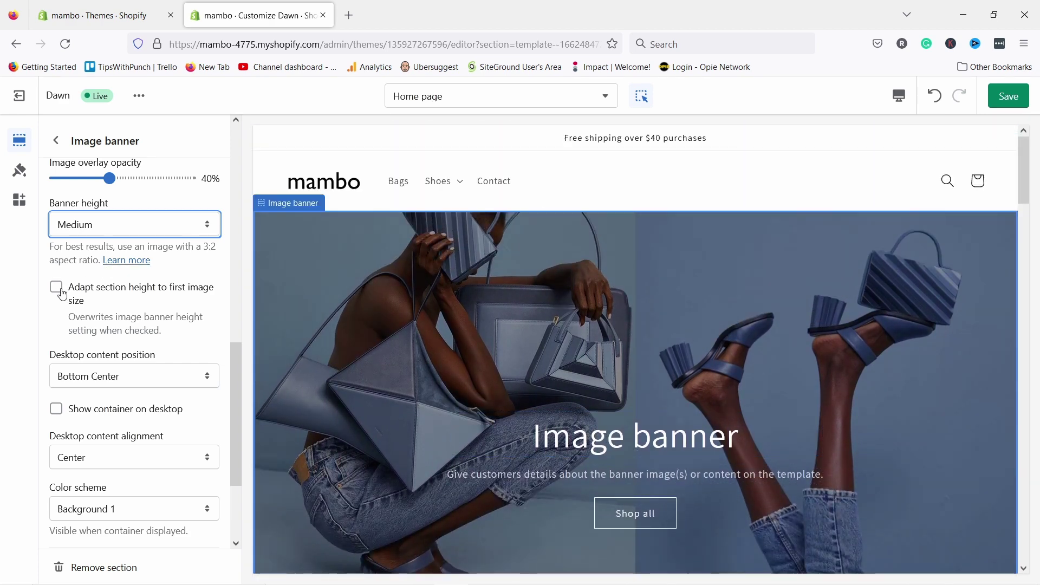
scroll(96, 362, down, 2)
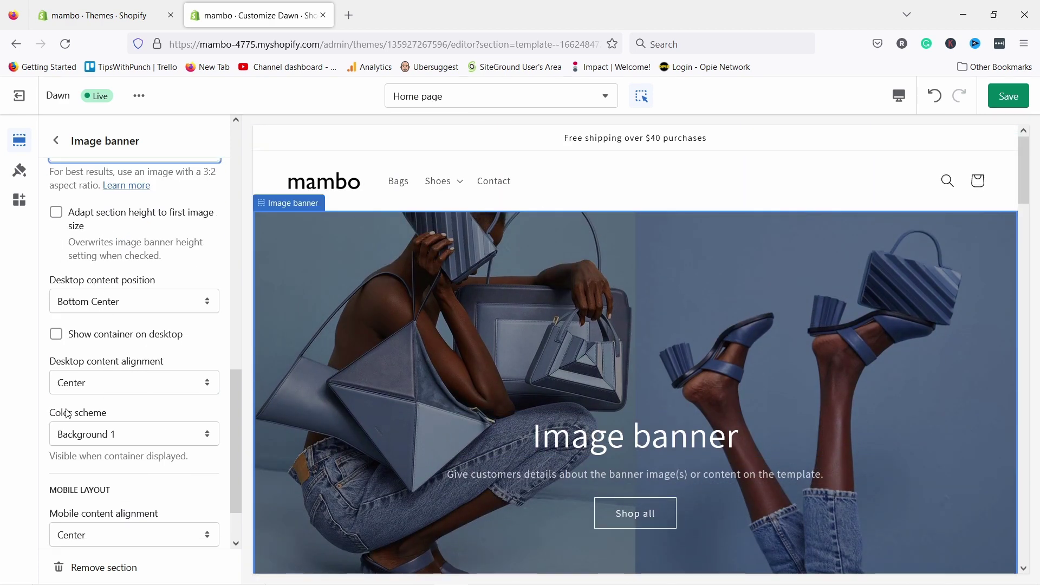
scroll(135, 260, down, 2)
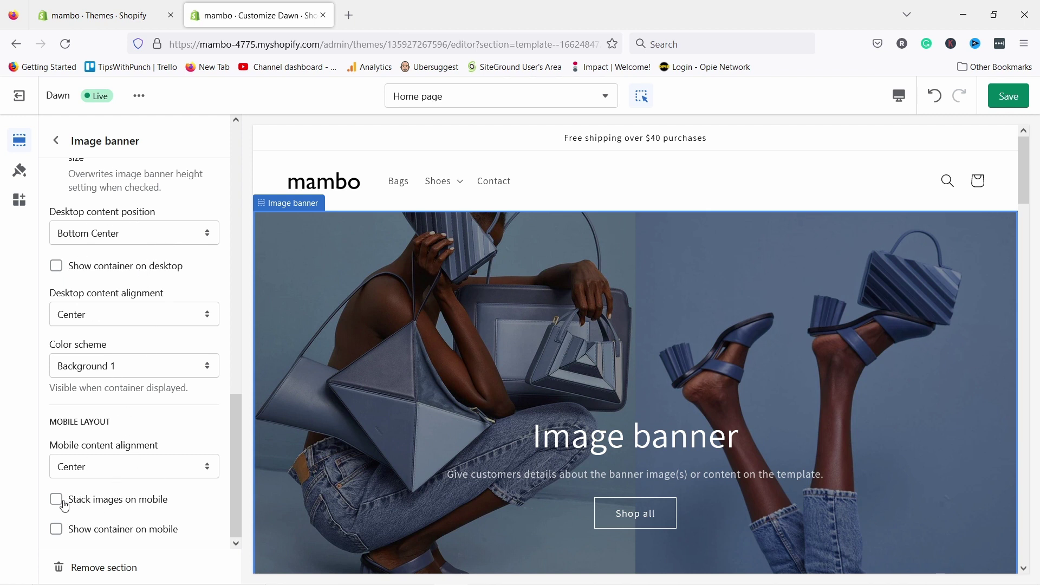
- Switch the home page preview to the mobile layout
click(900, 98)
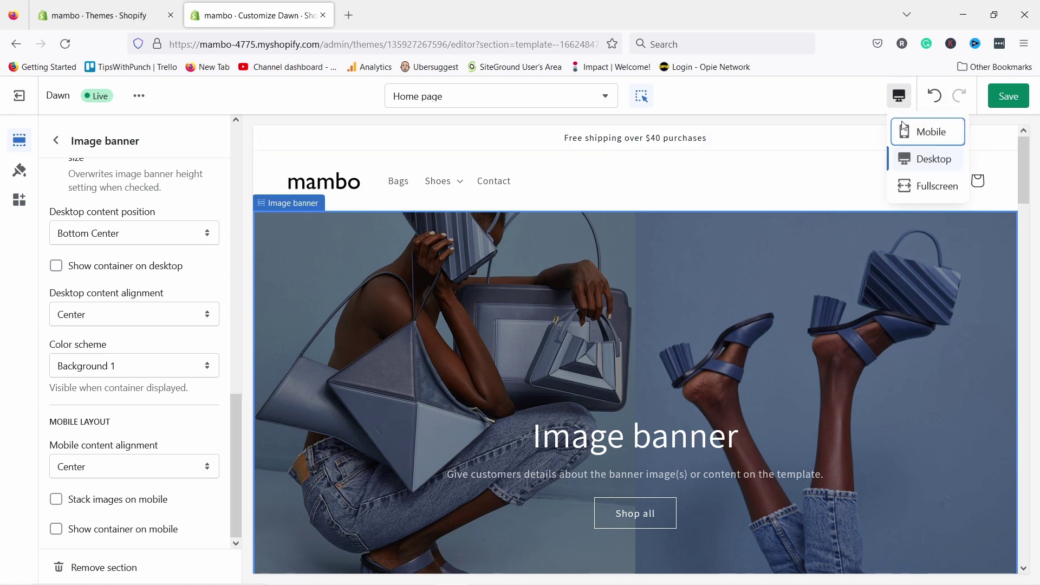
click(928, 132)
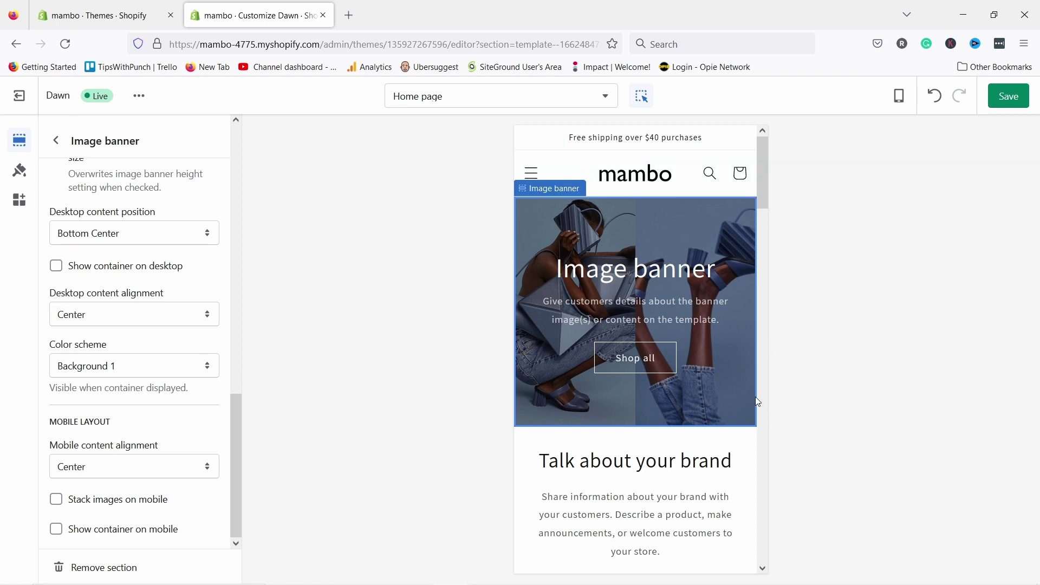
scroll(170, 281, up, 10)
scroll(193, 381, down, 3)
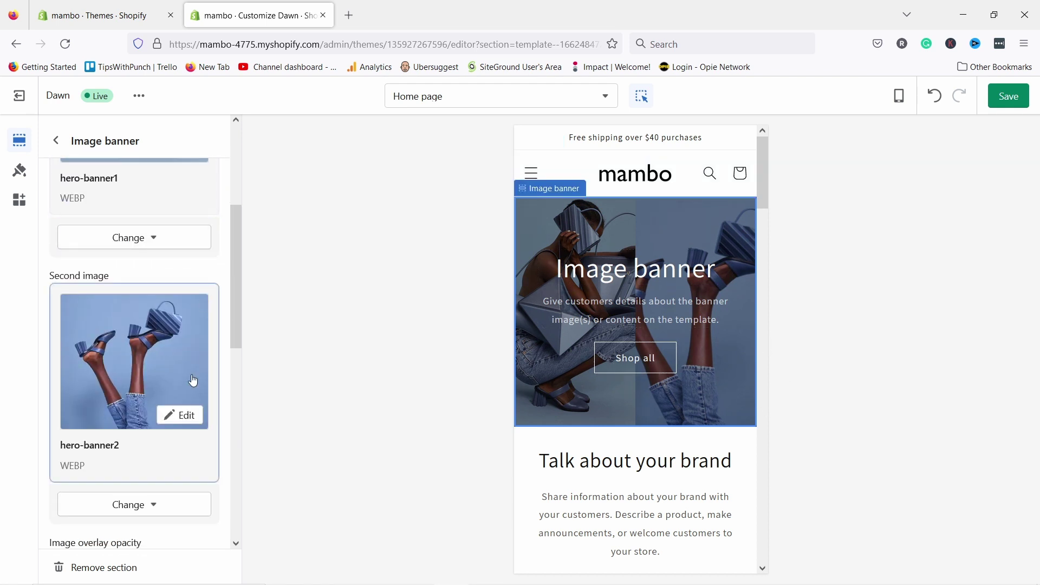
- Add and save a focal point on the shoes in hero-banner2
click(179, 417)
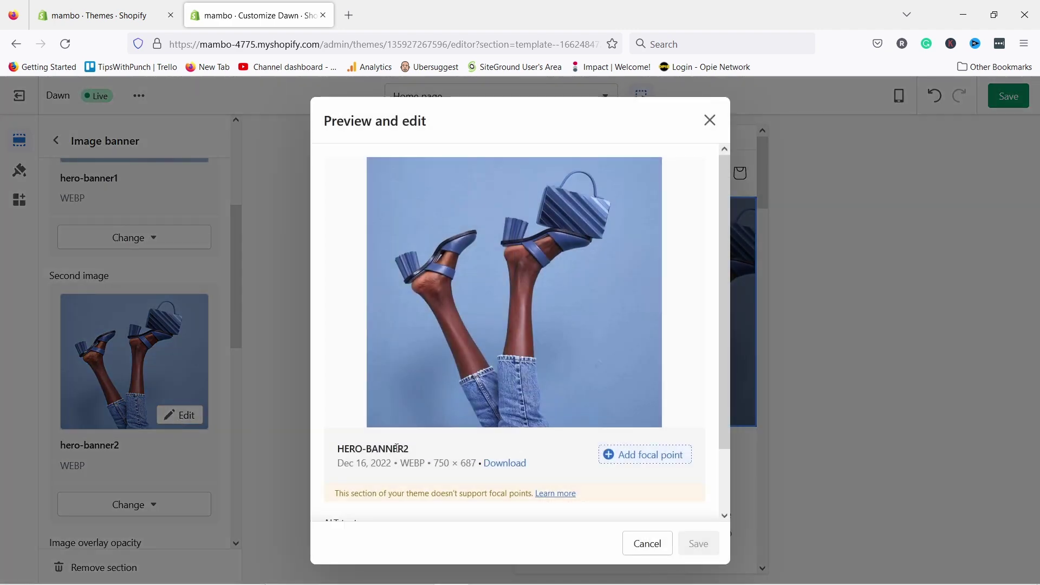
scroll(495, 436, down, 3)
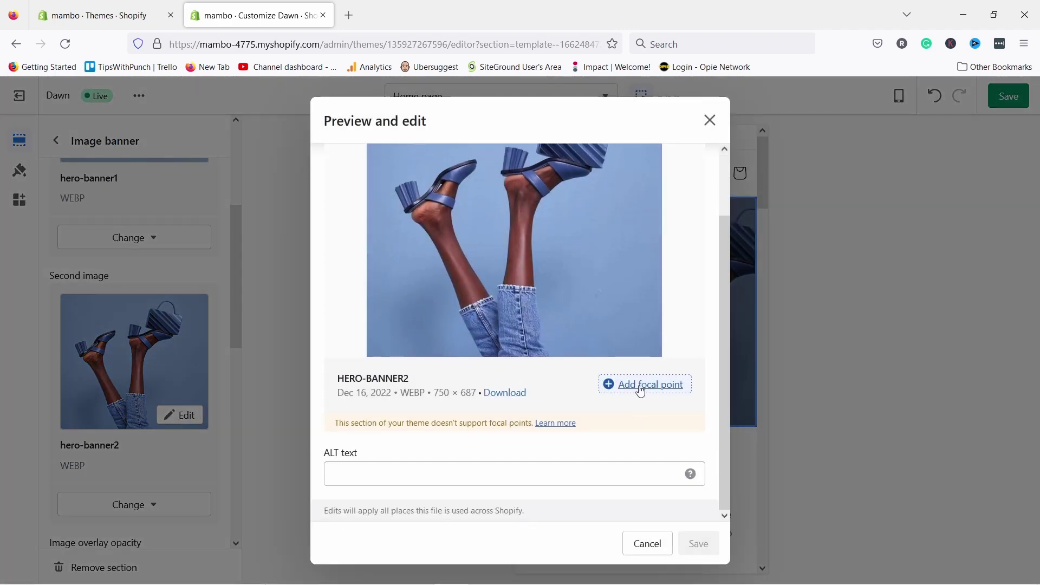
click(648, 395)
mouse_move(528, 265)
mouse_down()
mouse_move(566, 230)
mouse_move(482, 237)
mouse_move(487, 247)
mouse_up()
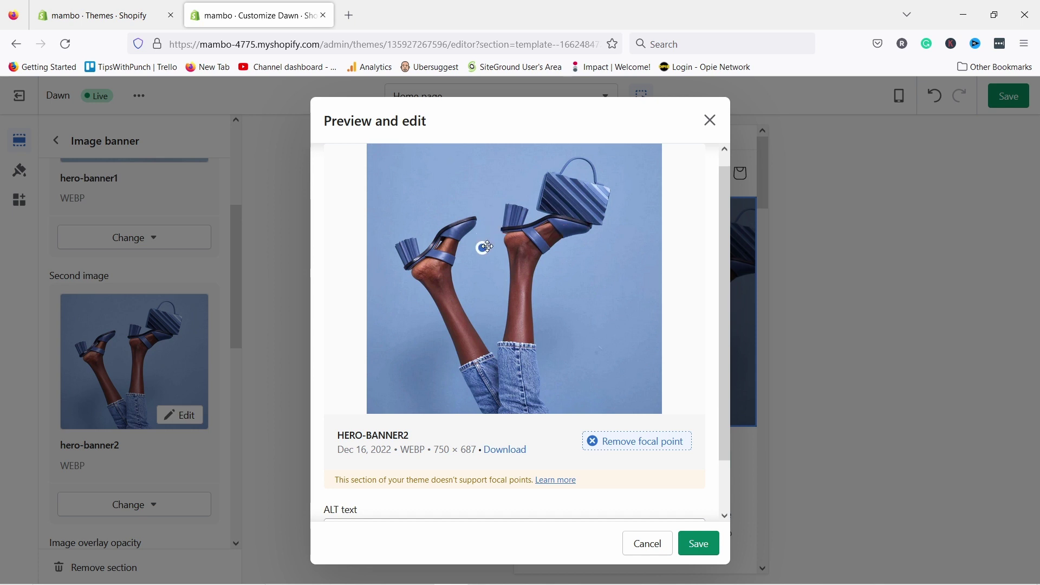
click(708, 543)
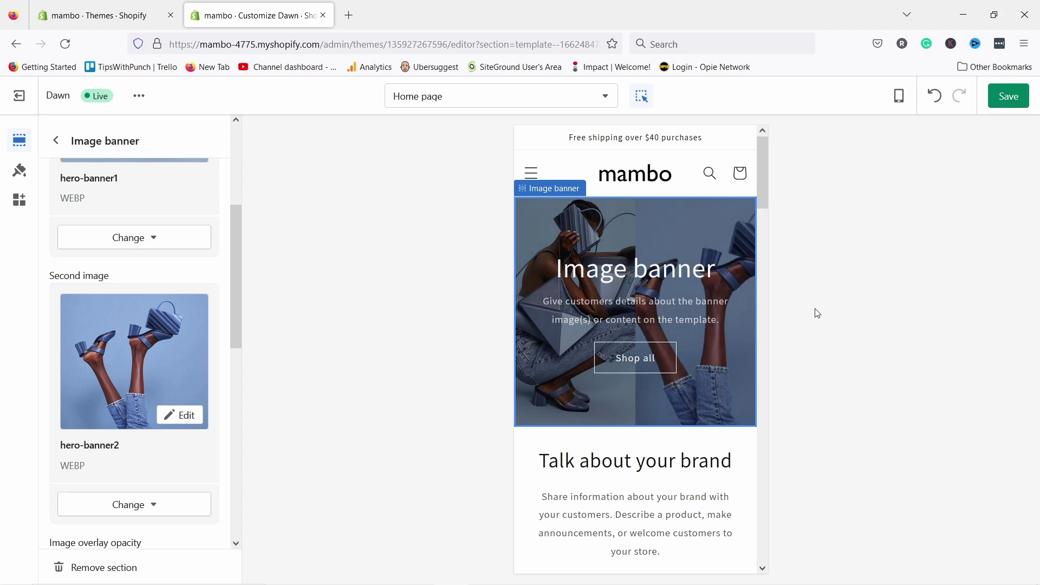
scroll(547, 344, down, 6)
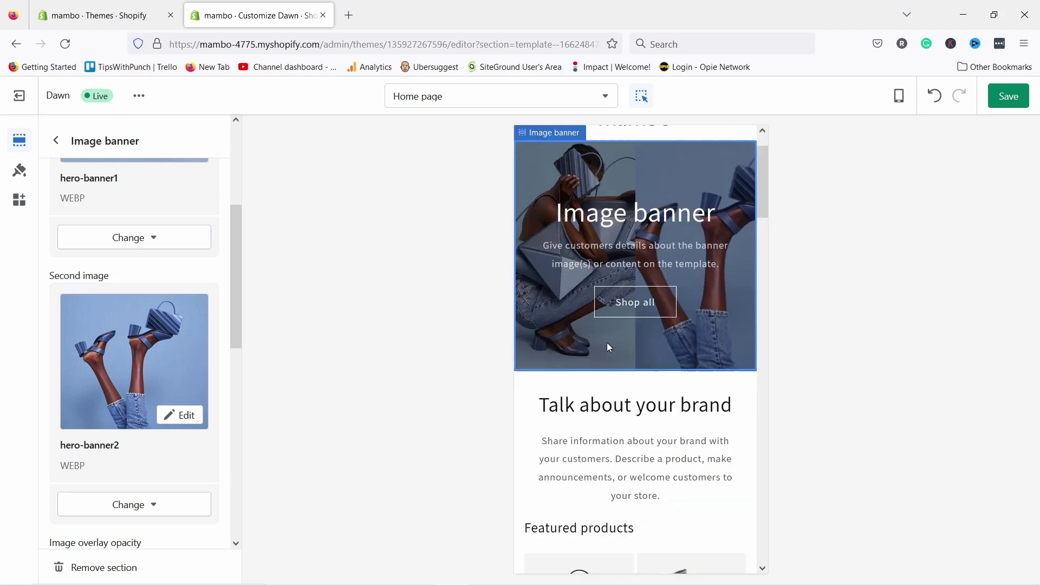
scroll(611, 324, up, 3)
scroll(612, 282, up, 2)
scroll(617, 230, down, 4)
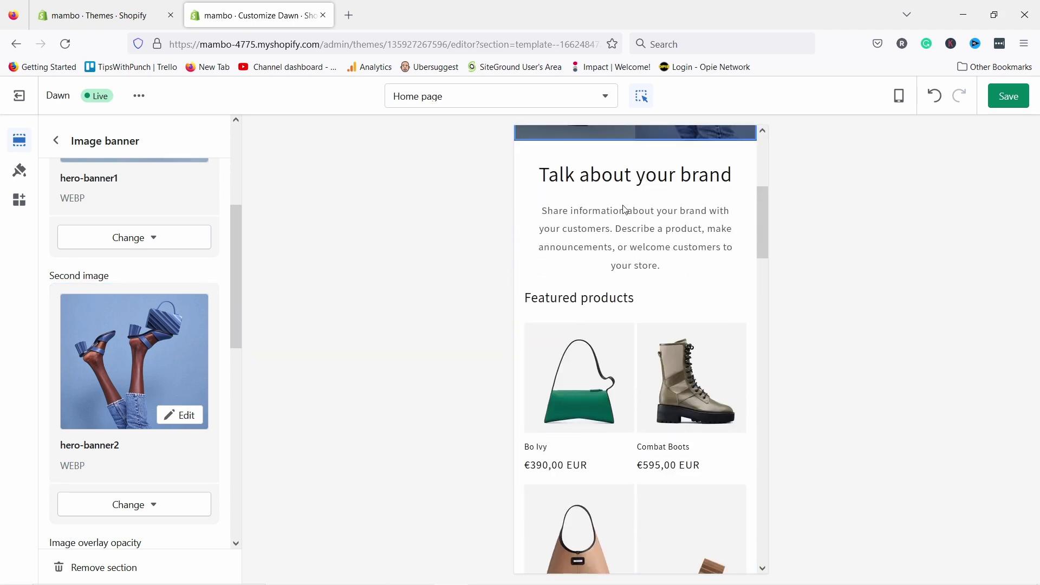
scroll(623, 206, up, 2)
- In desktop preview, change the rich text heading to 'Obsessive Attention. Intelligent Effort.' at Medium size
click(900, 98)
click(900, 170)
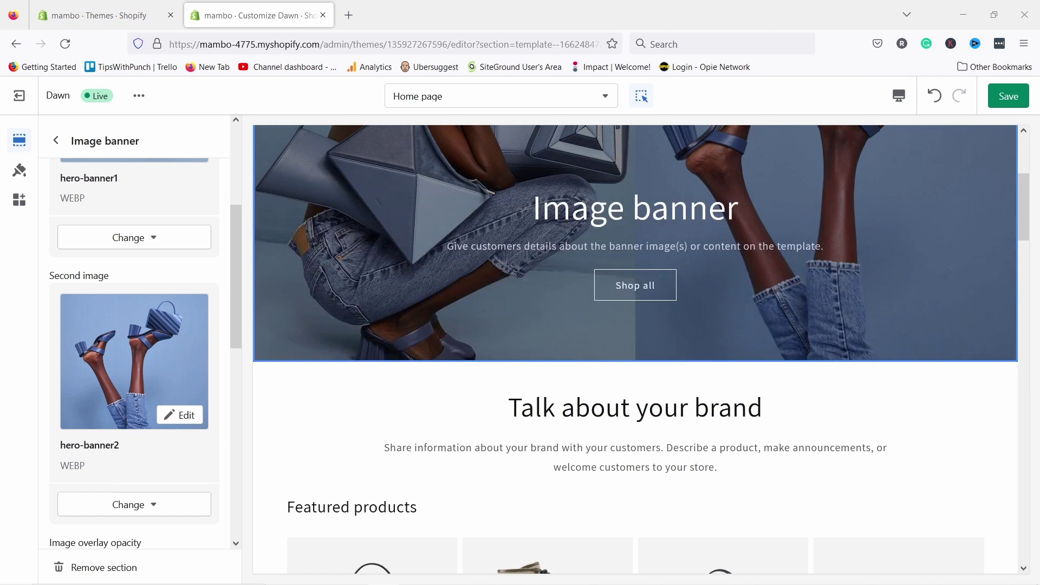
double_click(540, 407)
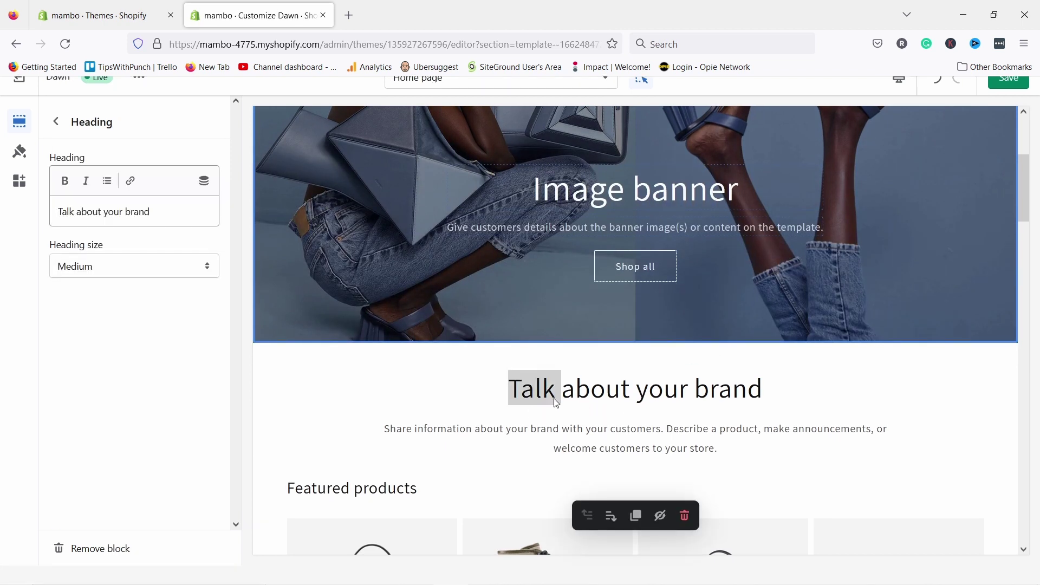
double_click(621, 408)
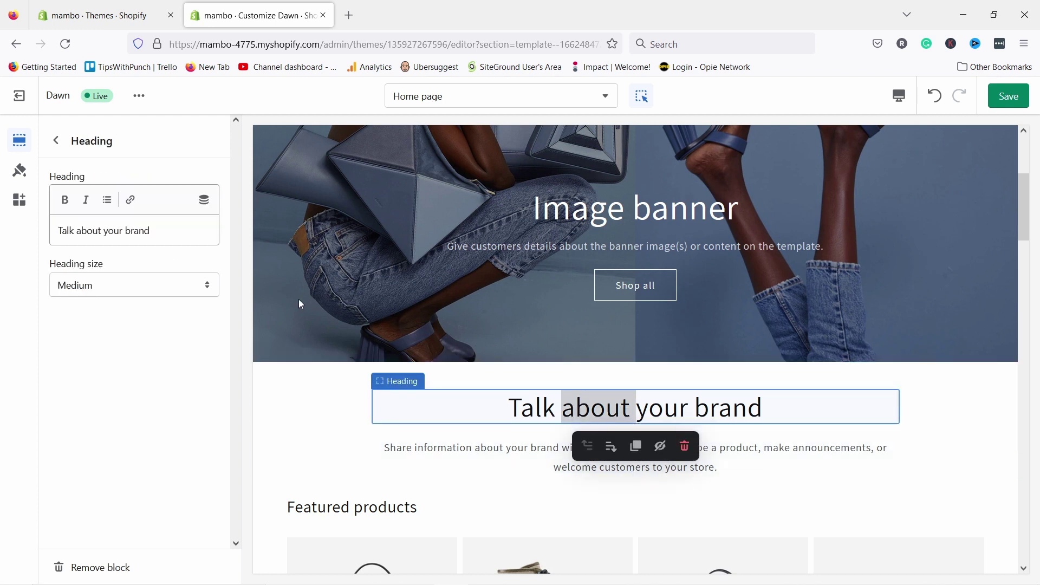
click(151, 220)
drag(149, 229, 45, 234)
text(Obsessive Attention. Intelligent Effort.)
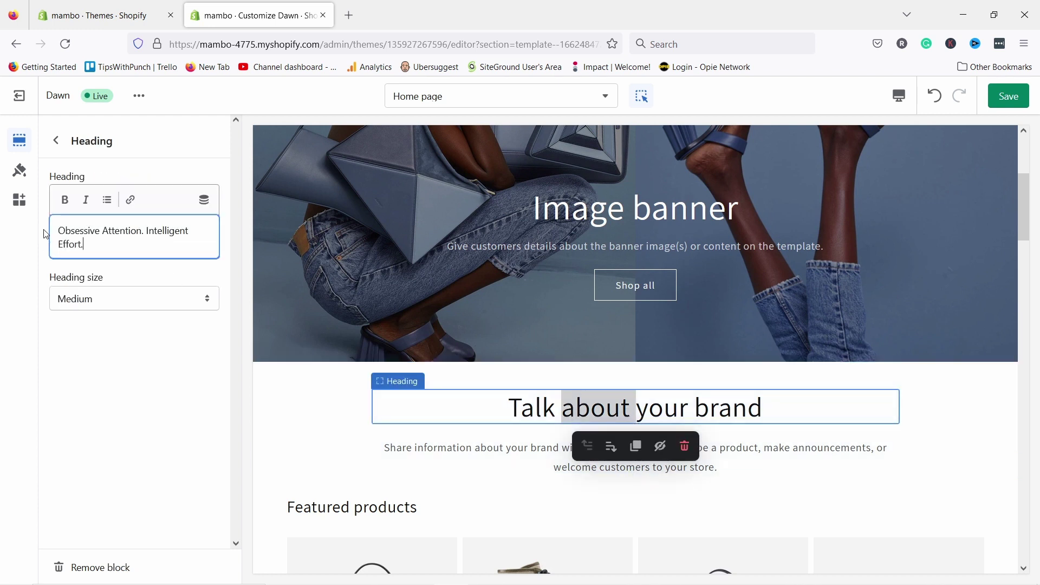
click(96, 300)
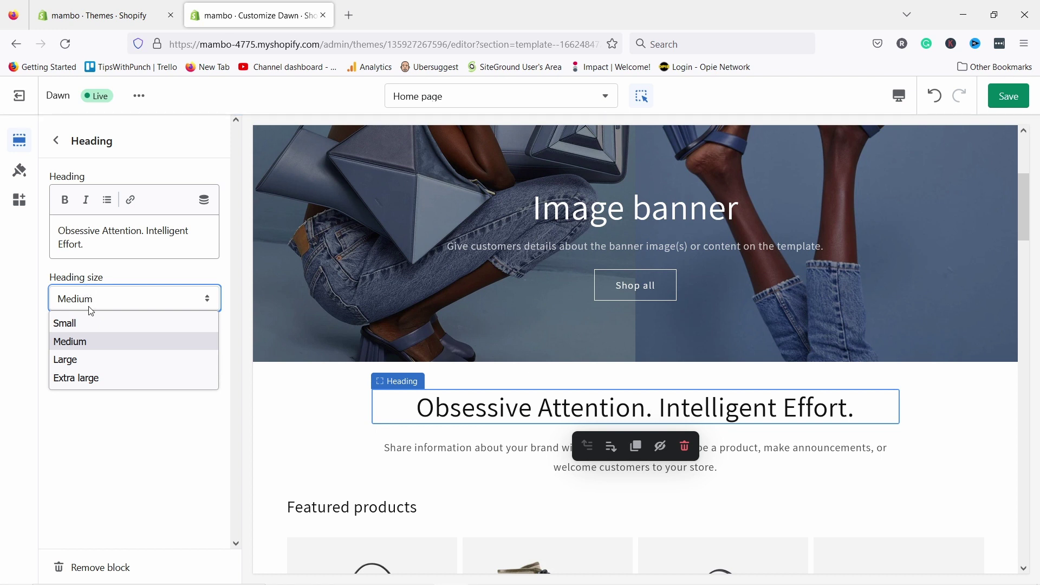
click(86, 368)
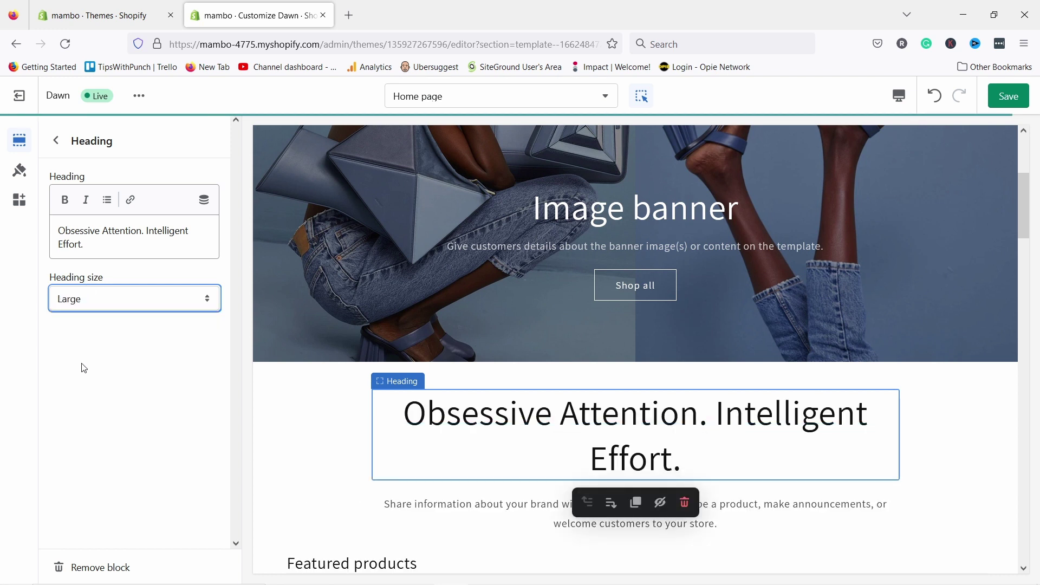
click(88, 303)
click(90, 343)
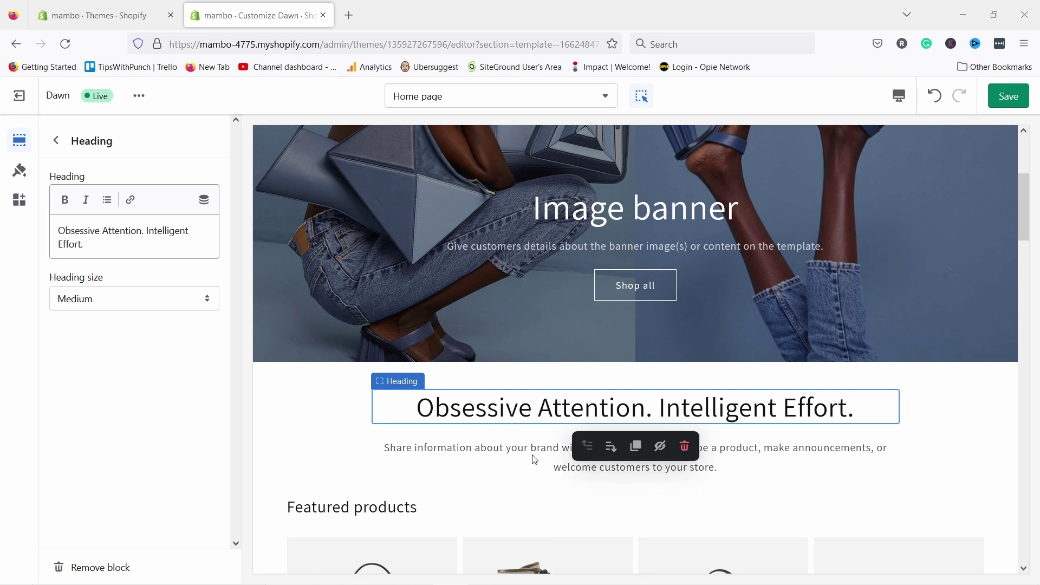
- Replace the rich text description with the sentence about functional, luxurious handbags
click(573, 456)
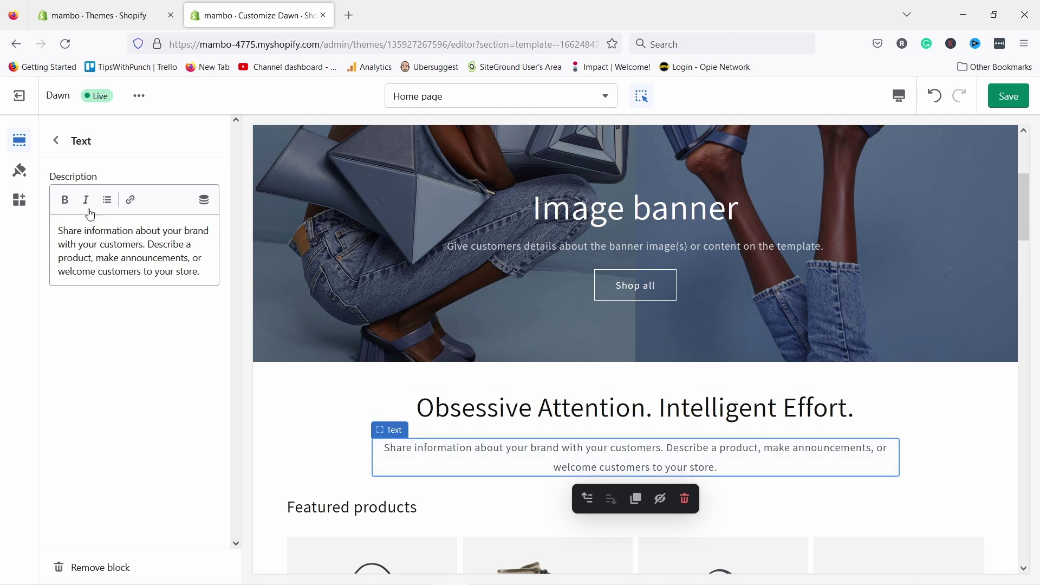
key(ctrl+a)
text(Functional handbags made of luxurious materials to improve people's lives in small but mighty ways.)
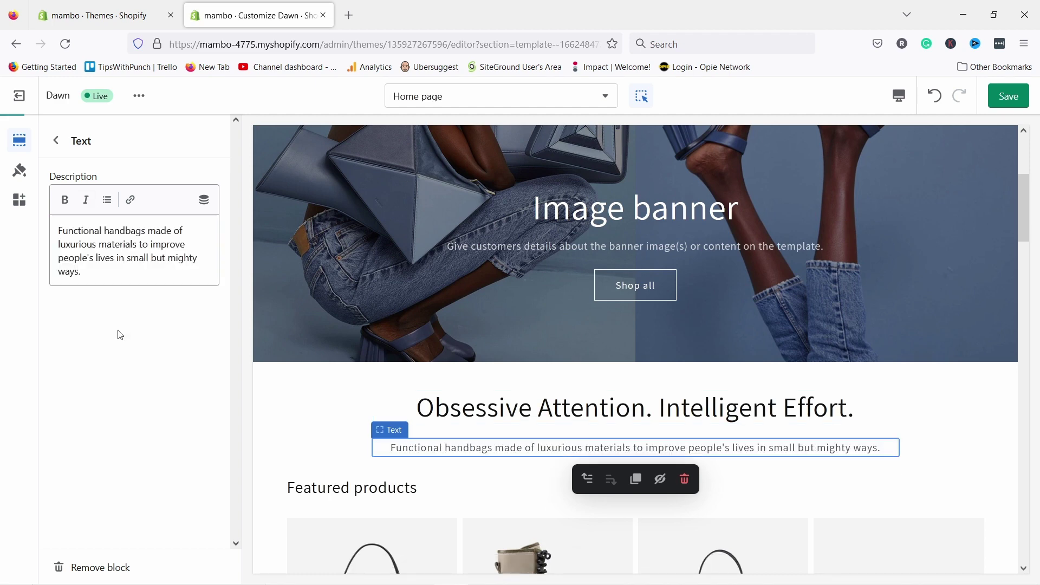
scroll(418, 360, down, 3)
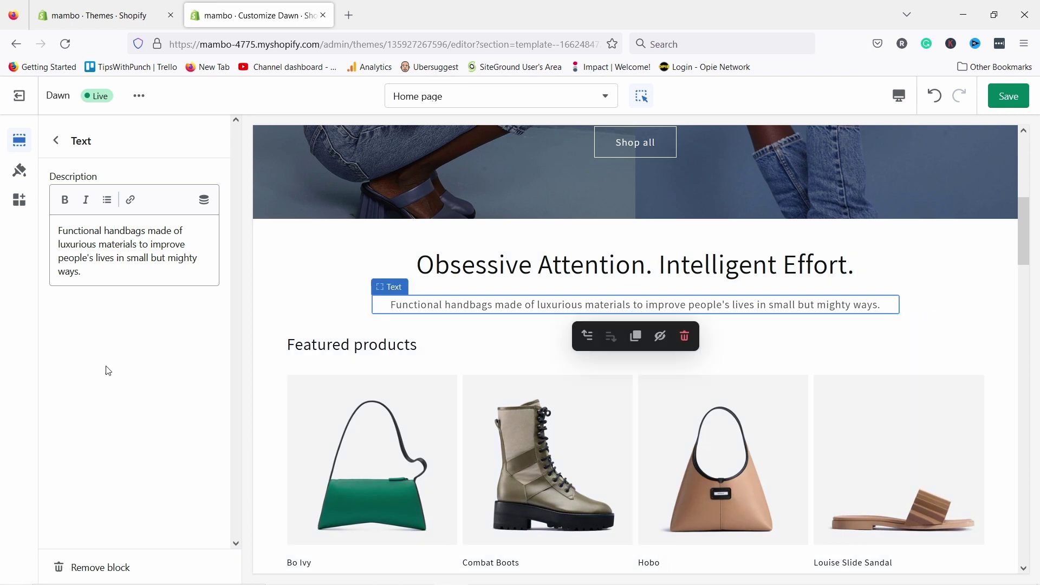
click(56, 141)
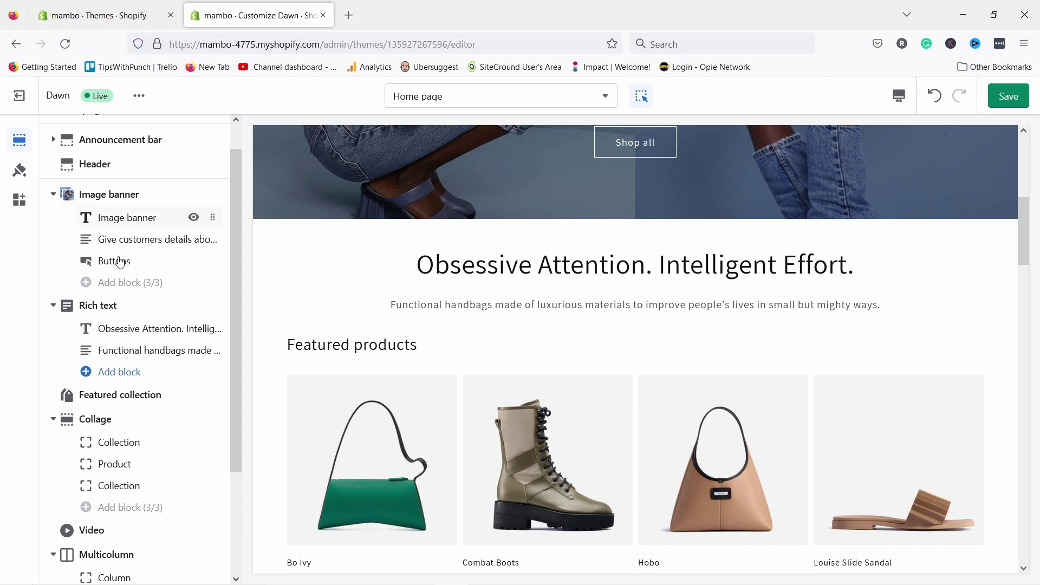
- Add a Video section at the end of the home page, after Multicolumn
scroll(116, 259, down, 3)
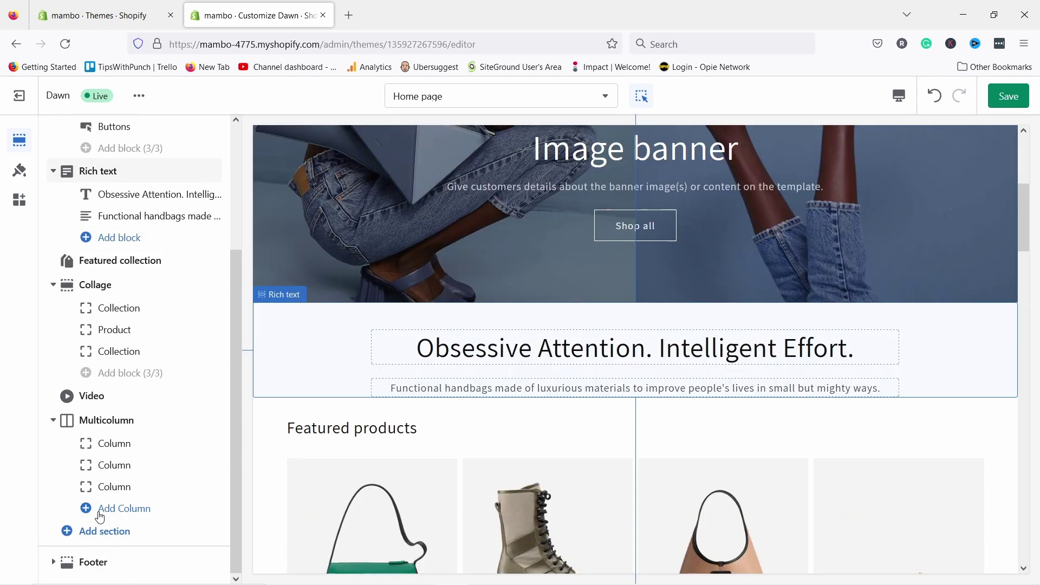
click(68, 535)
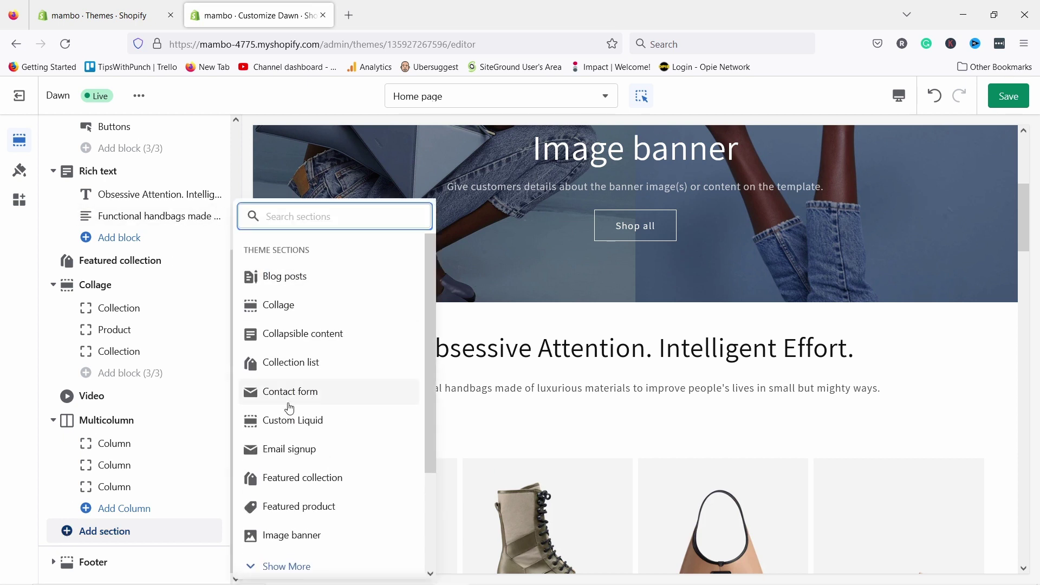
scroll(367, 343, down, 2)
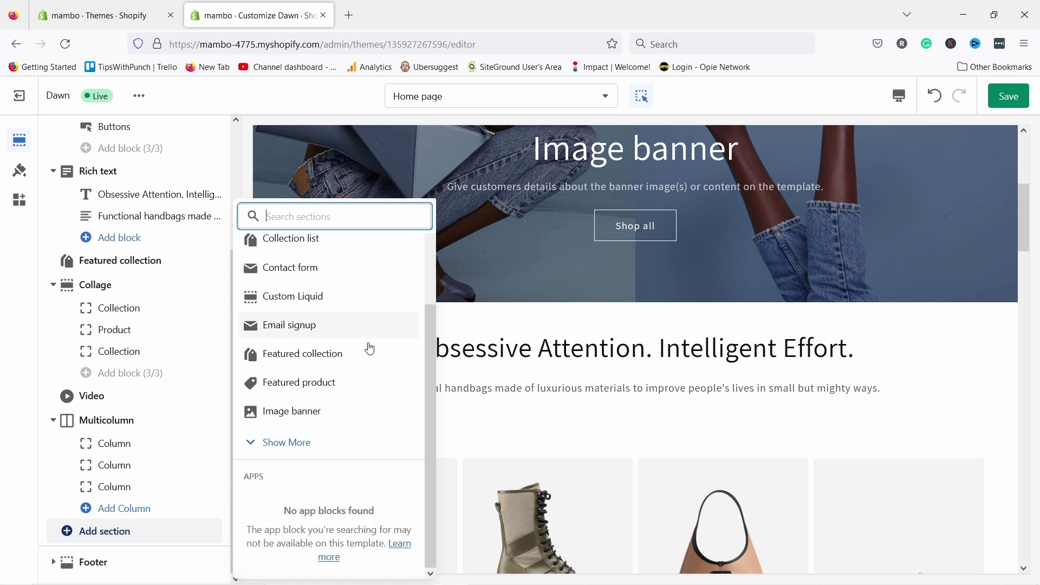
click(311, 440)
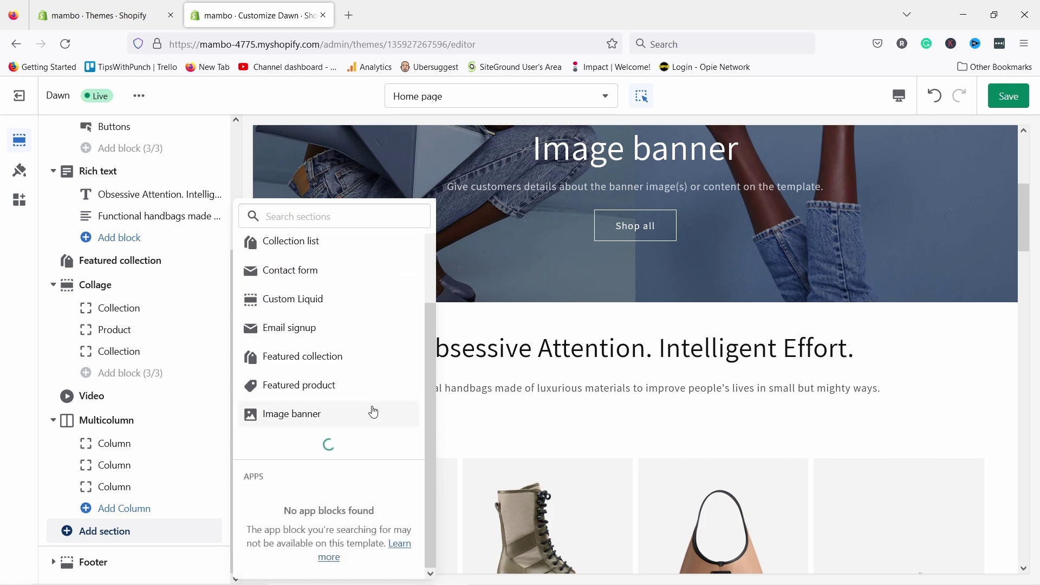
scroll(319, 394, down, 2)
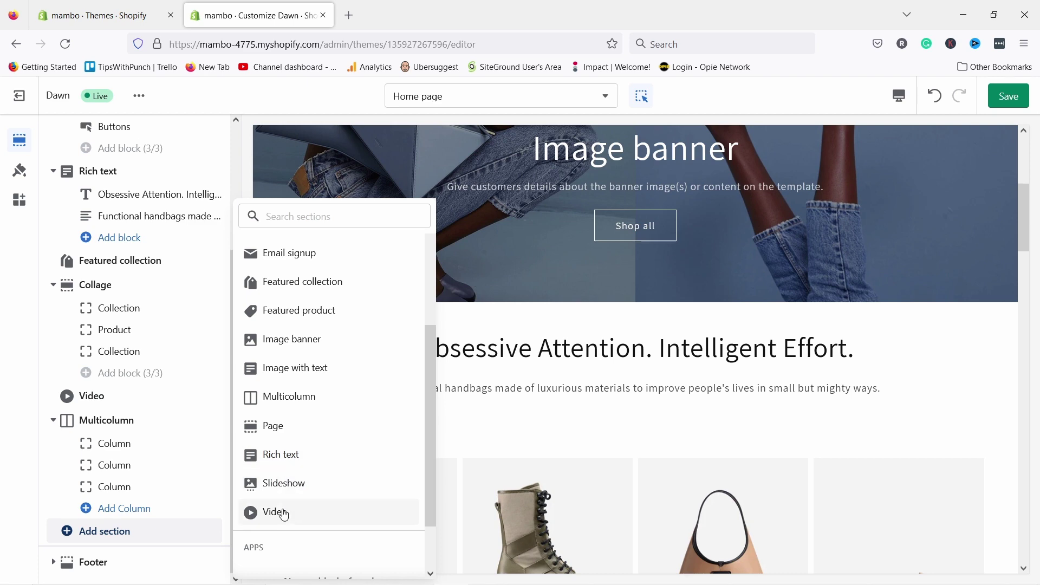
click(272, 513)
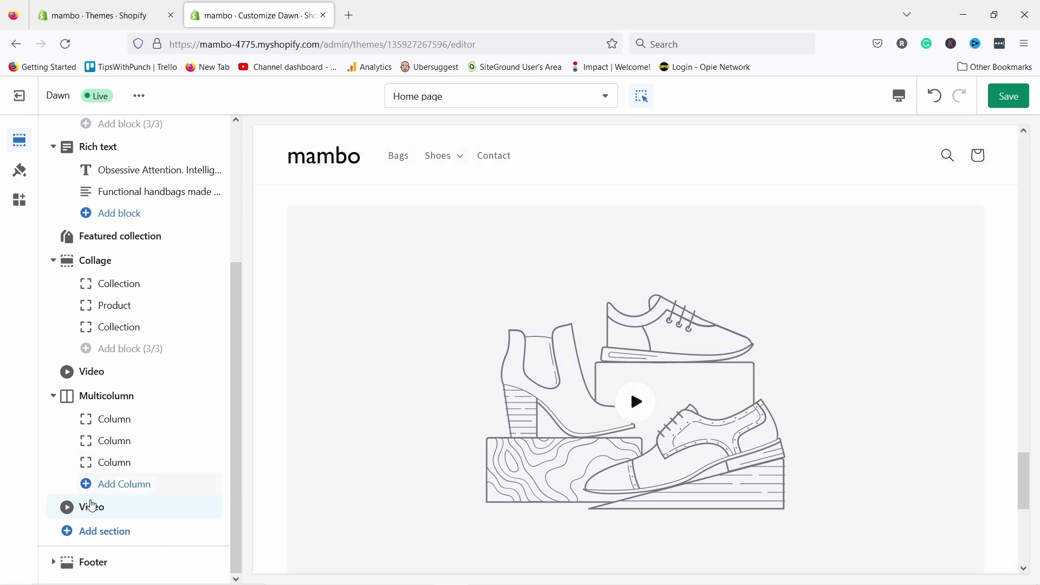
- Clear the Video section heading and set its heading size to Small
click(98, 520)
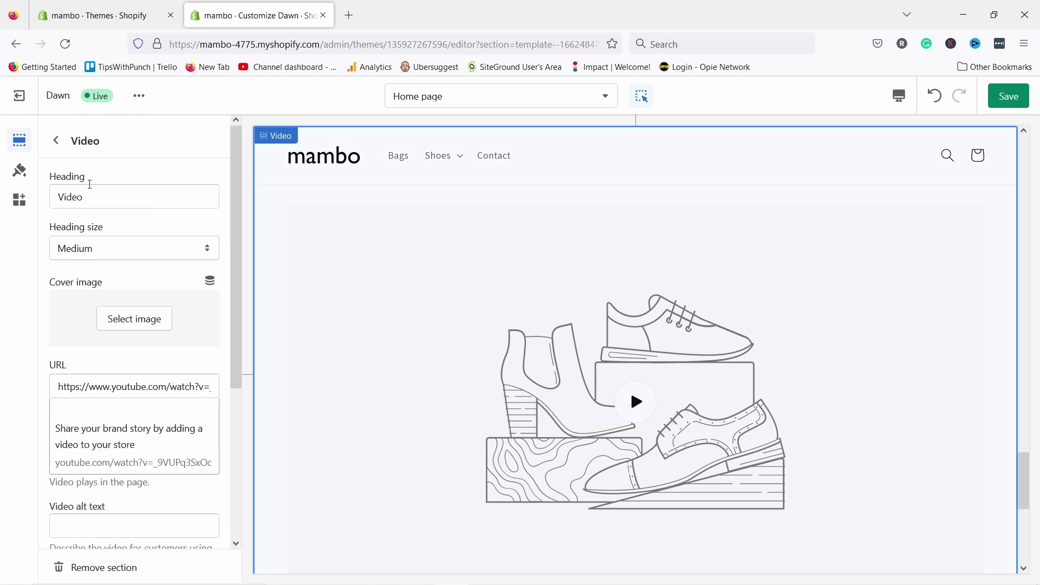
drag(94, 196, 46, 189)
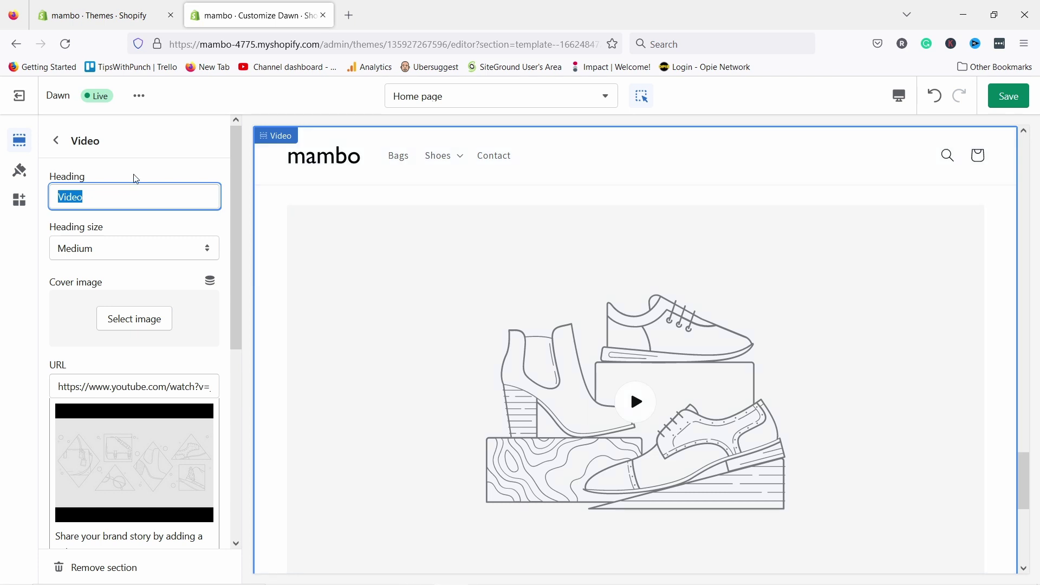
click(89, 197)
double_click(74, 202)
key(BackSpace)
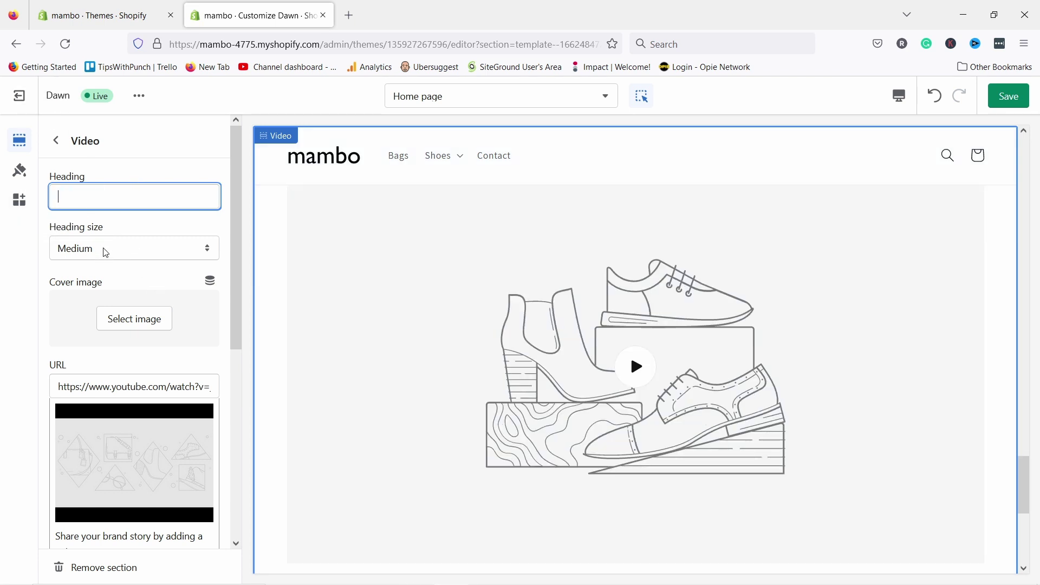
click(106, 252)
click(86, 274)
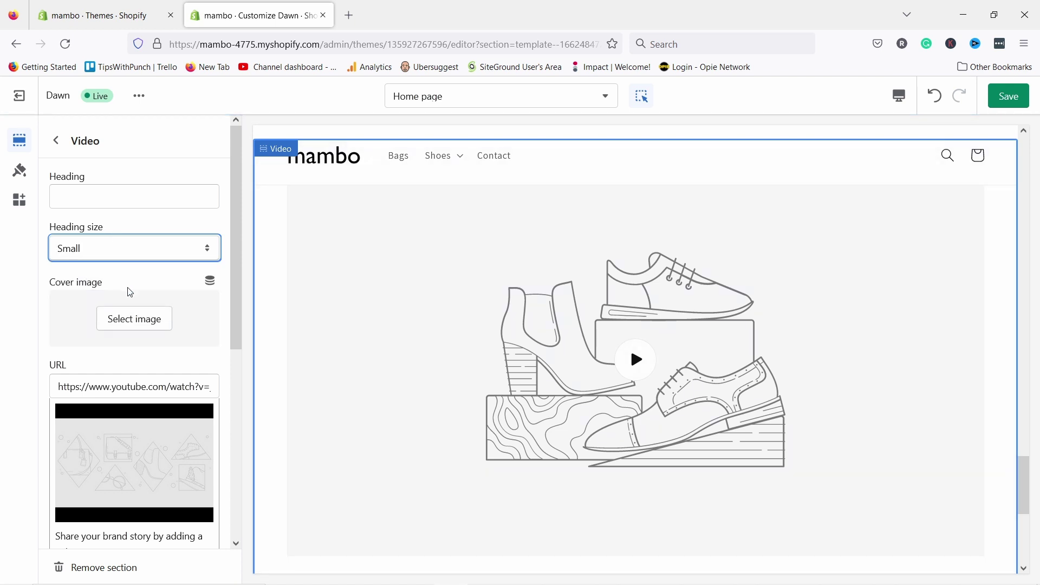
- Link the Mlouye Sera Tote YouTube video and upload Mlouye_video_1100x as its cover image
click(107, 385)
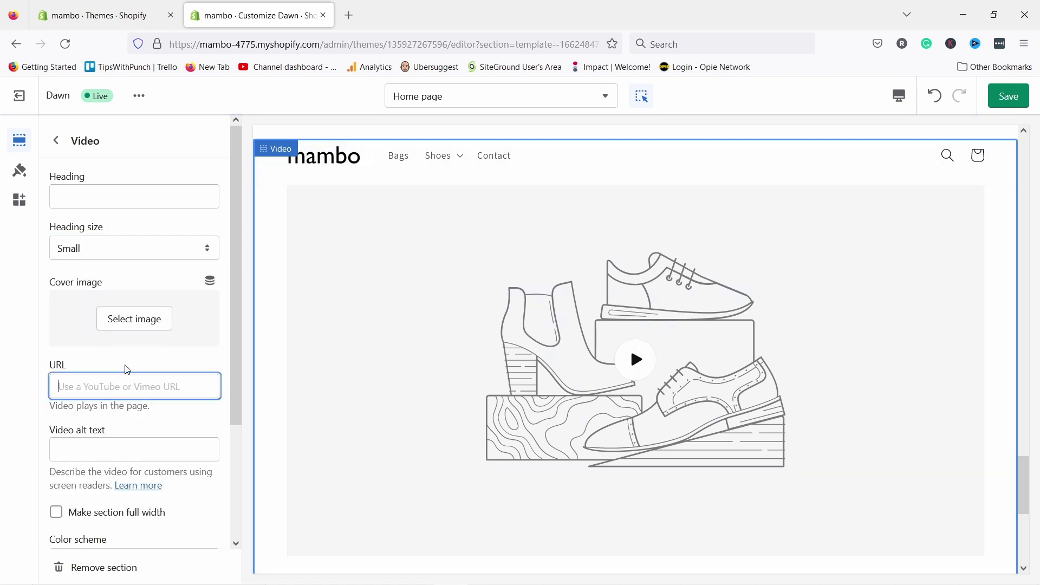
text(https://www.youtube.com/watch?v=yXWXFzjVnt8)
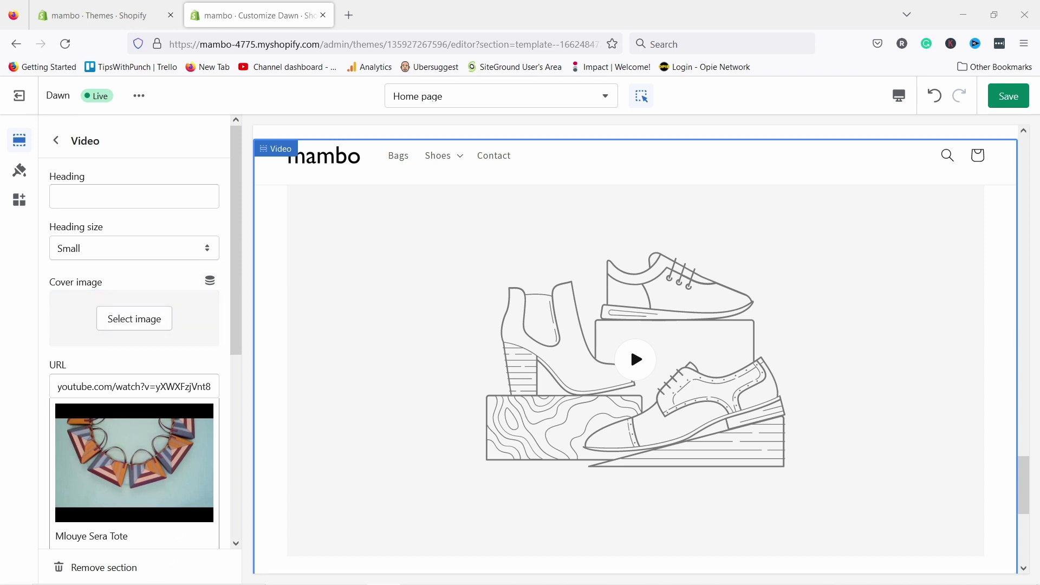
click(149, 319)
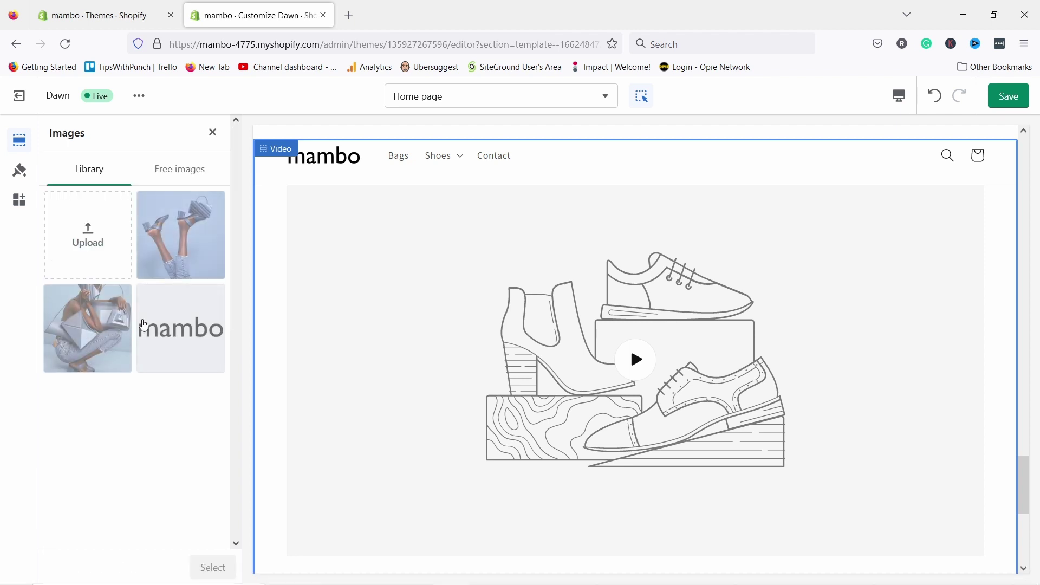
click(96, 234)
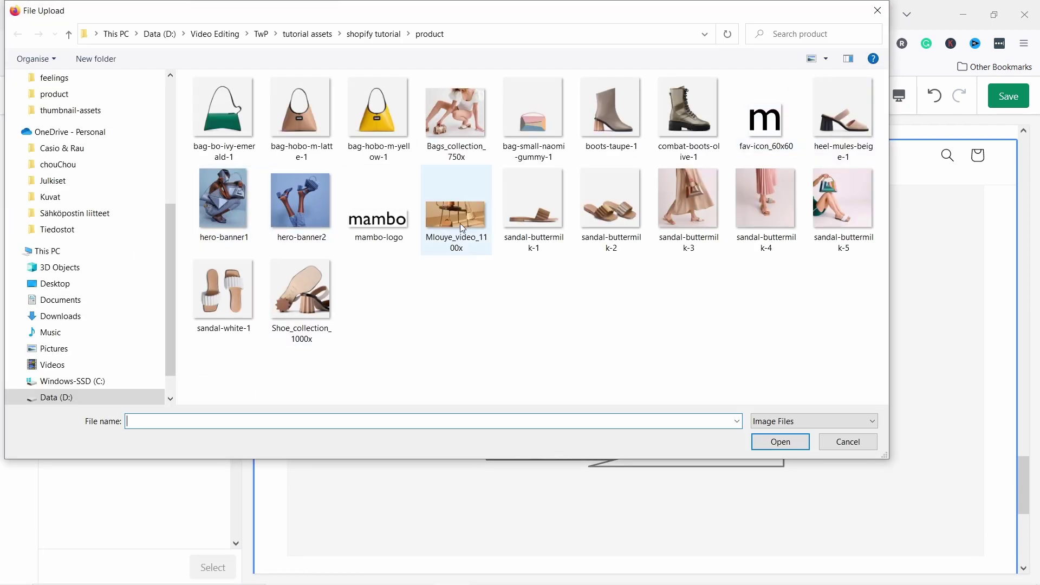
click(462, 228)
click(780, 441)
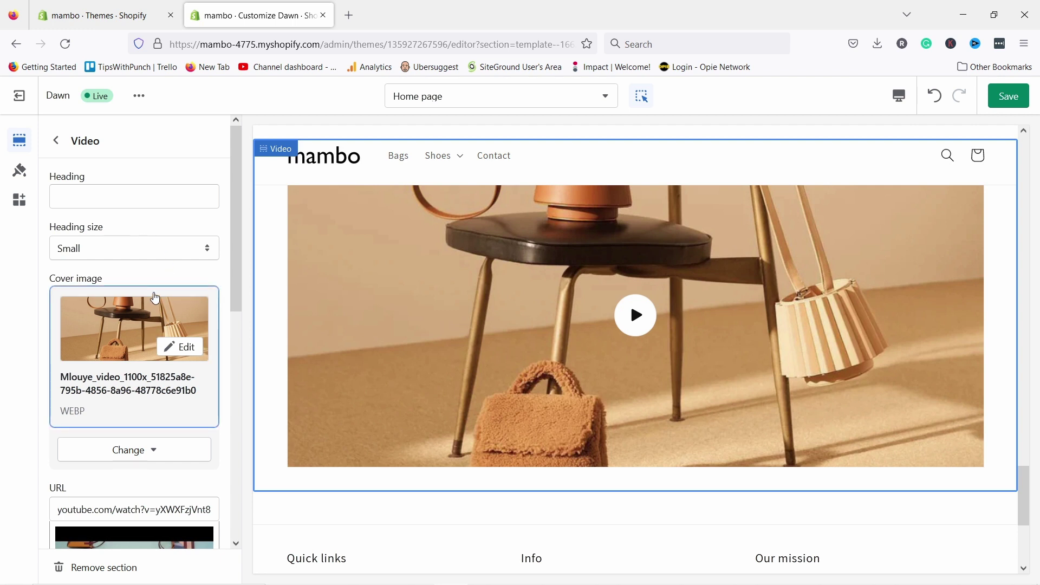
scroll(149, 216, down, 9)
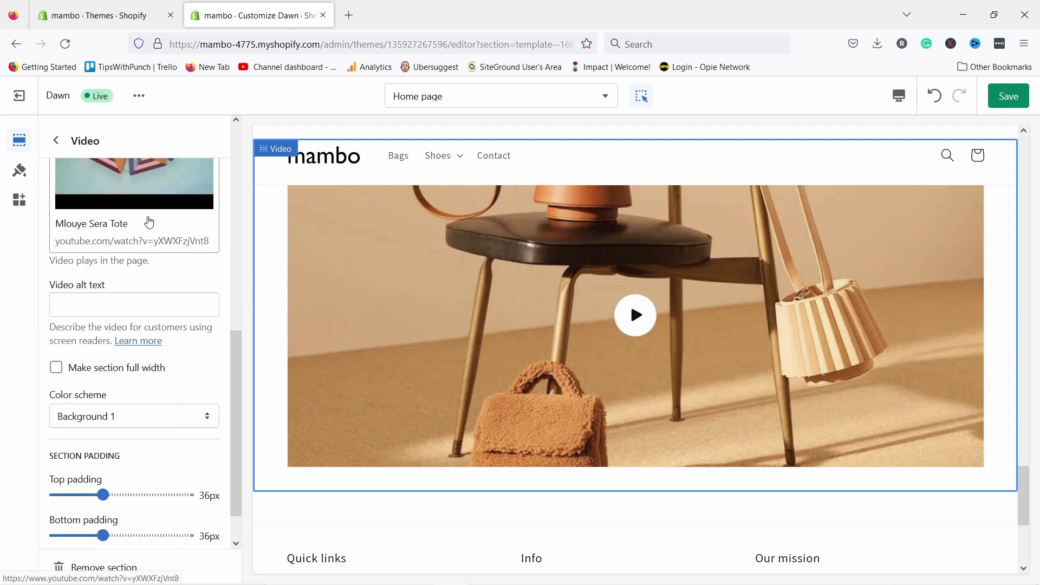
scroll(141, 228, down, 2)
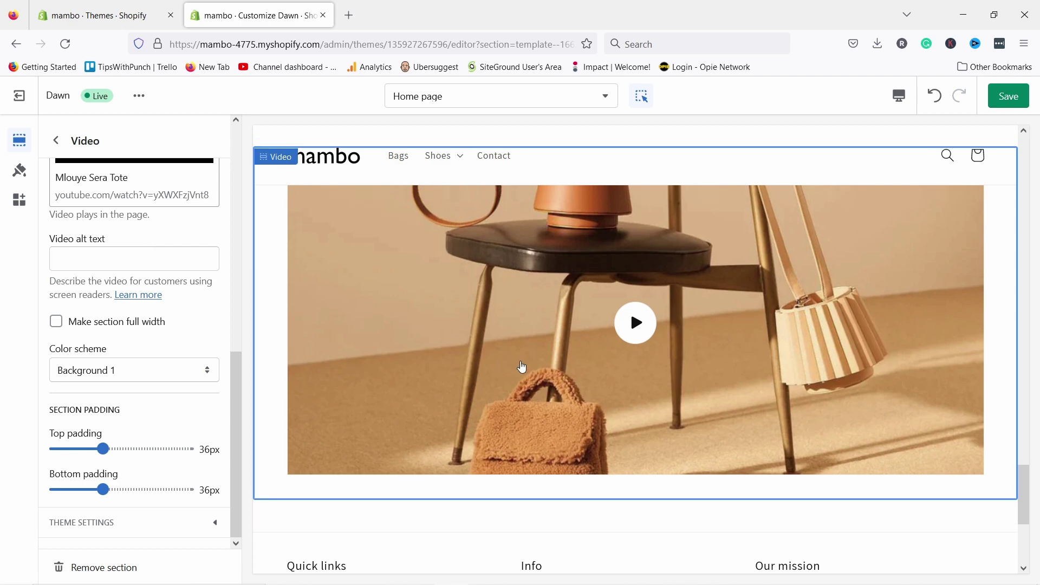
scroll(596, 314, up, 2)
scroll(394, 225, down, 2)
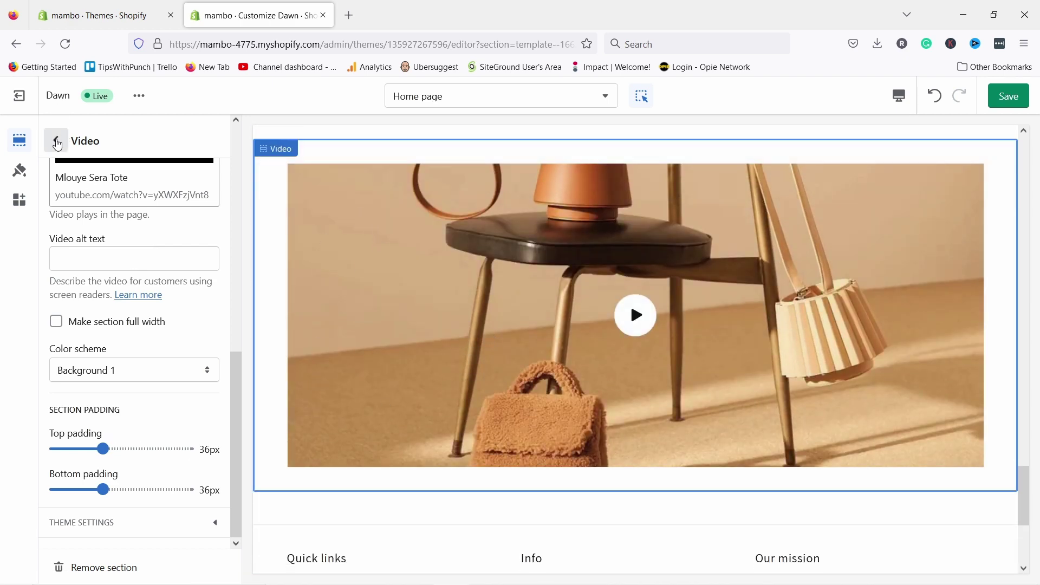
- Move the Video section up to sit directly below Rich text, above Featured collection
click(56, 141)
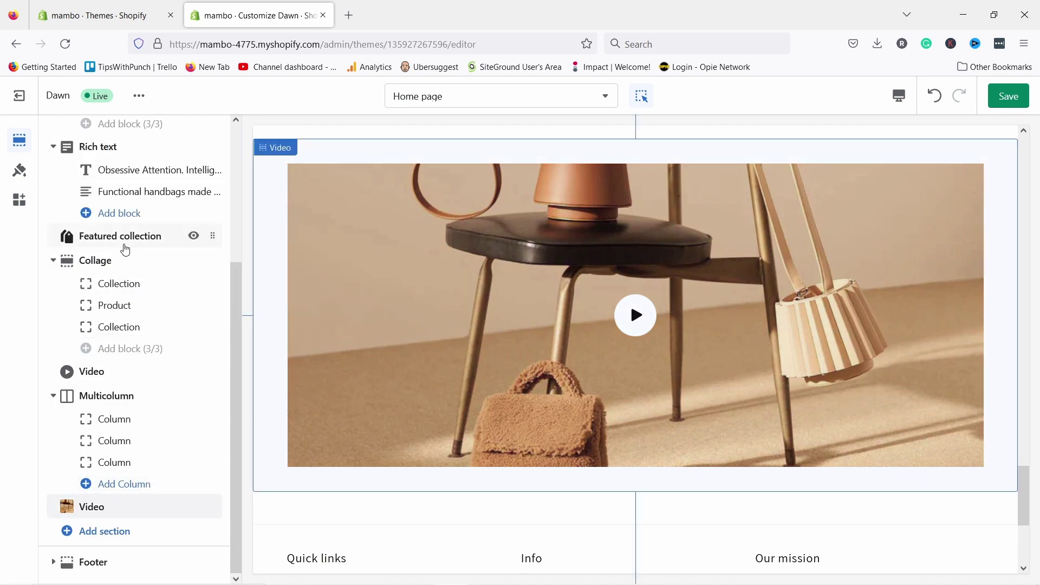
mouse_move(212, 510)
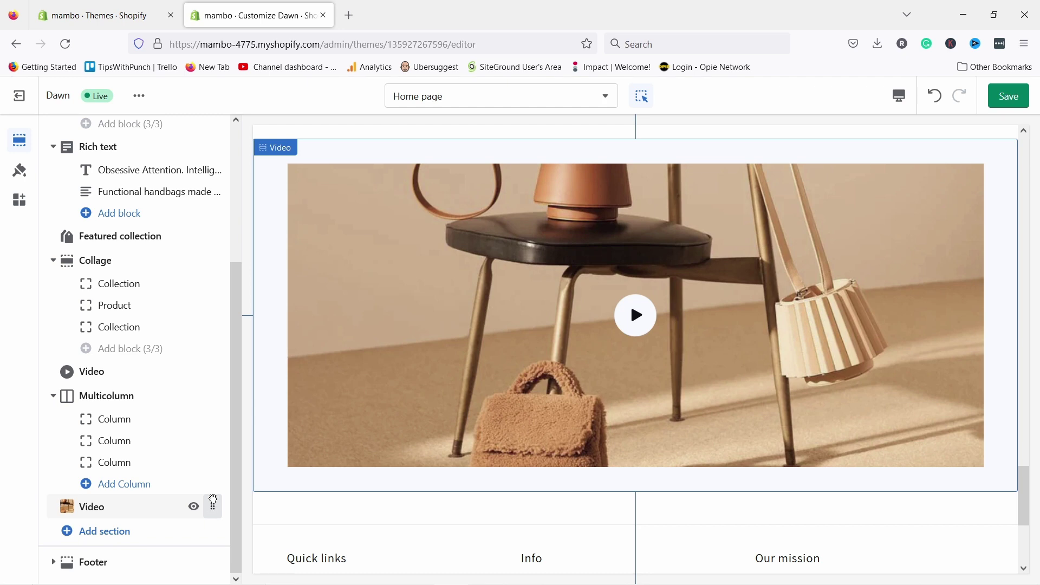
drag(213, 499, 209, 237)
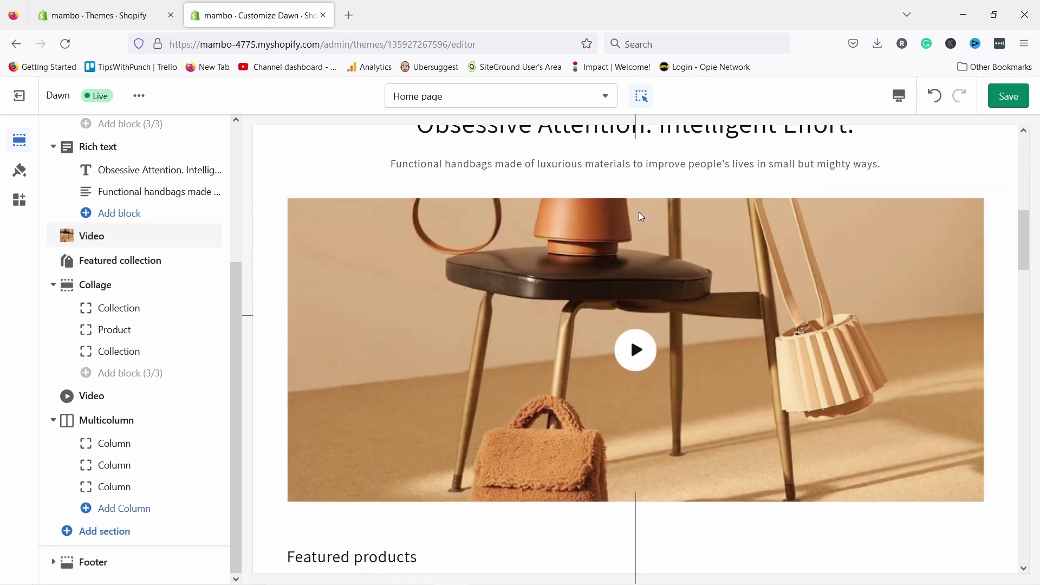
scroll(629, 201, up, 1)
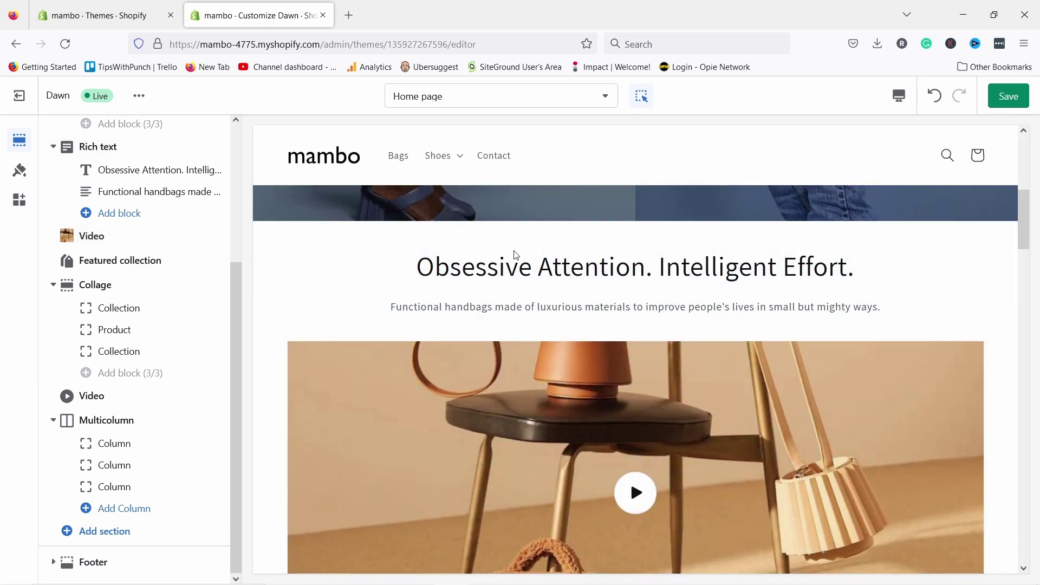
scroll(629, 325, down, 3)
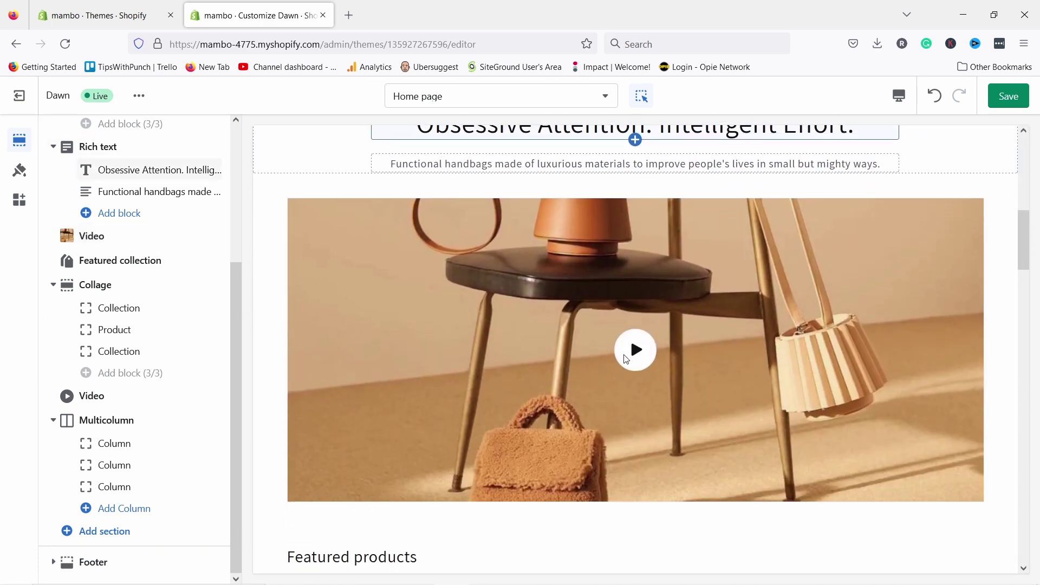
scroll(626, 357, down, 4)
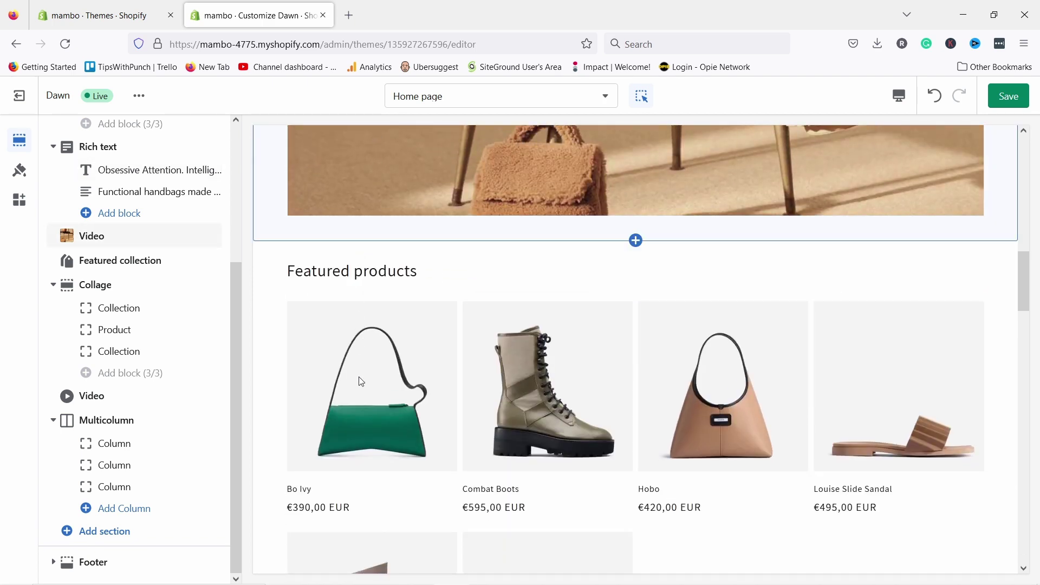
scroll(361, 381, down, 4)
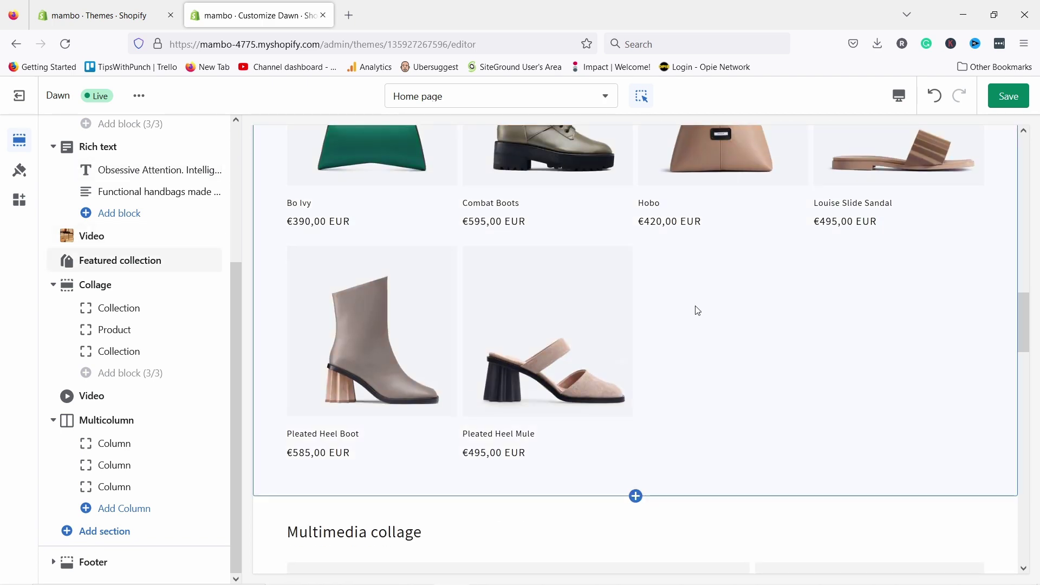
- Set Featured collection to show 4 products in 4 columns
click(698, 310)
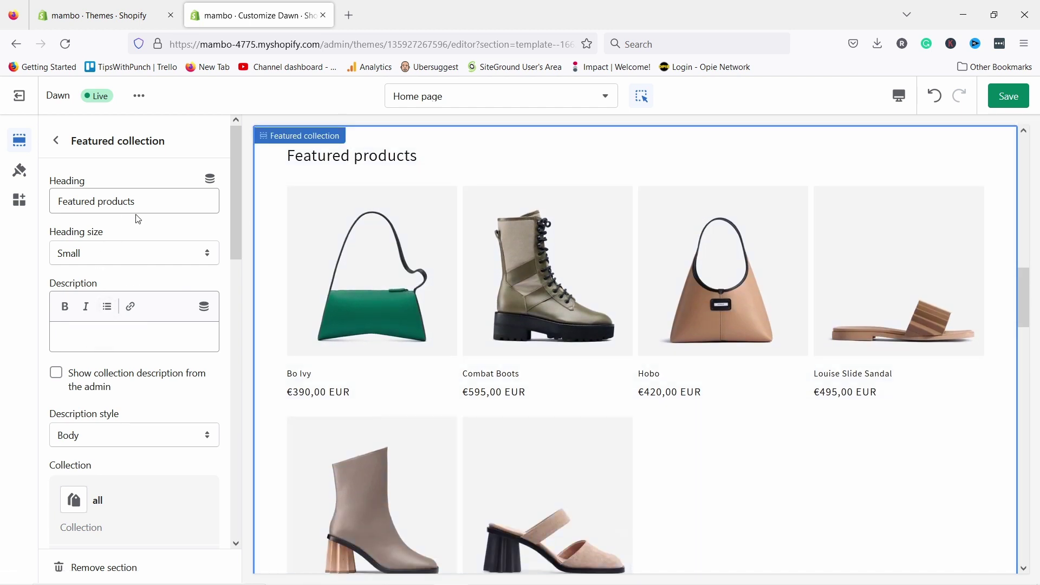
scroll(112, 332, down, 4)
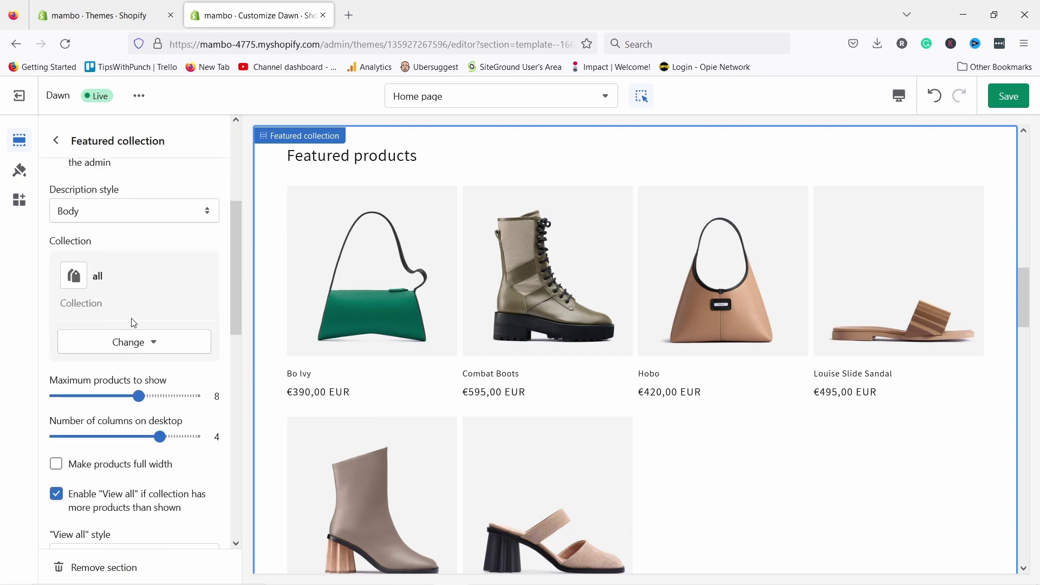
scroll(127, 338, down, 2)
key(Page_Down)
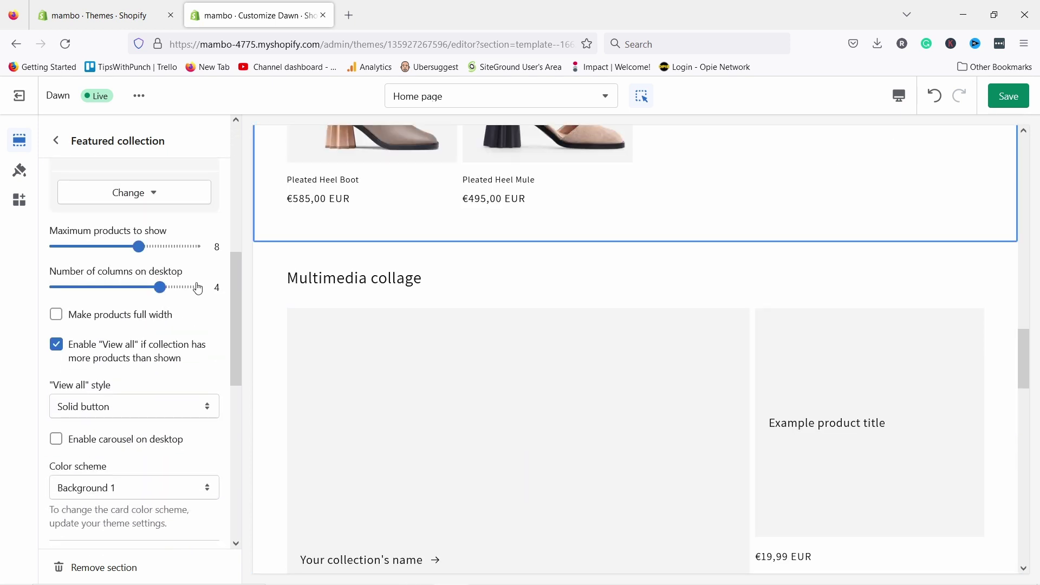
scroll(467, 312, up, 4)
scroll(466, 312, up, 2)
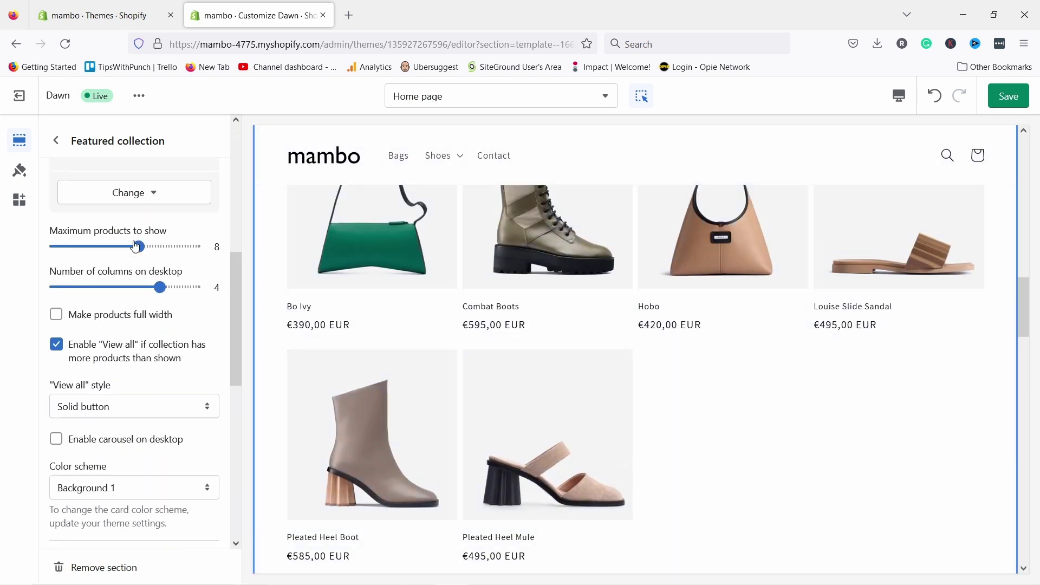
drag(143, 250, 88, 251)
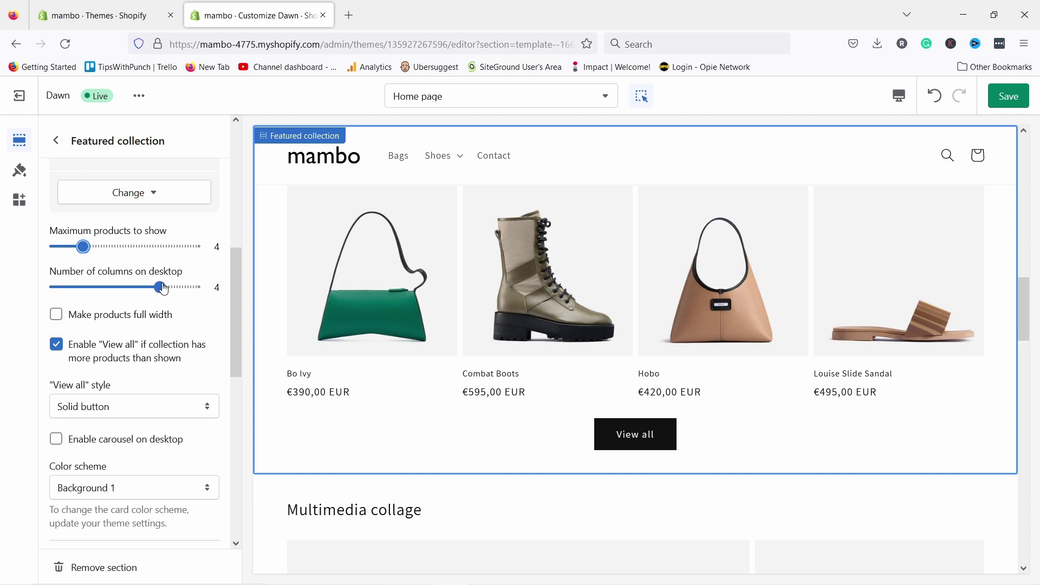
drag(164, 295, 92, 290)
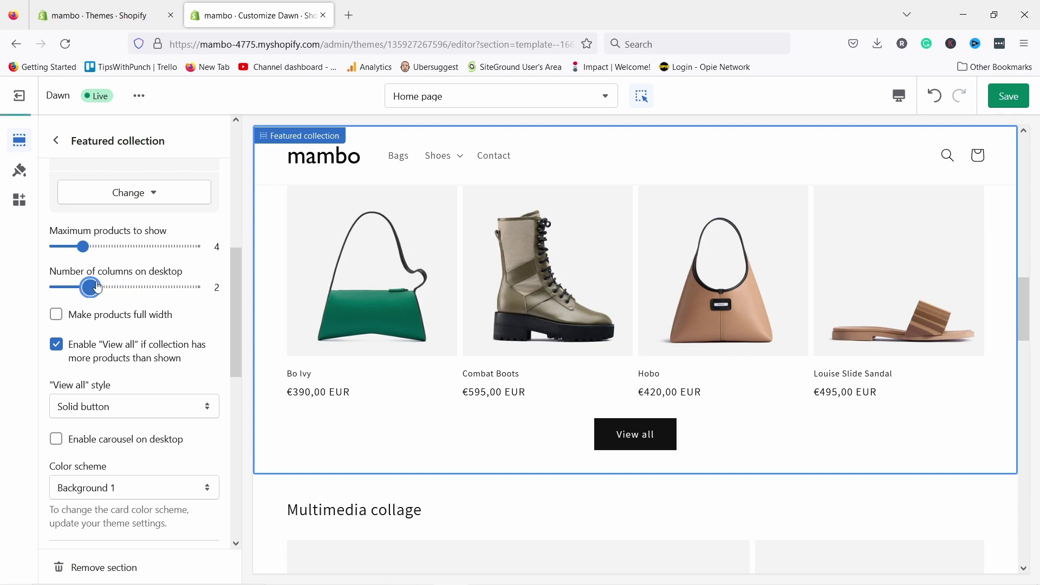
scroll(625, 363, down, 5)
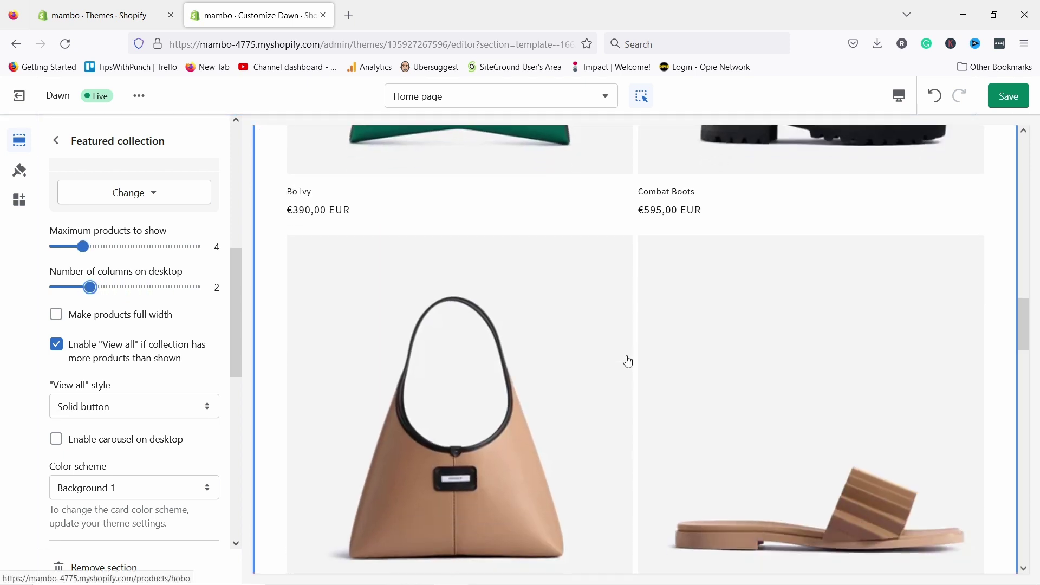
drag(121, 290, 161, 288)
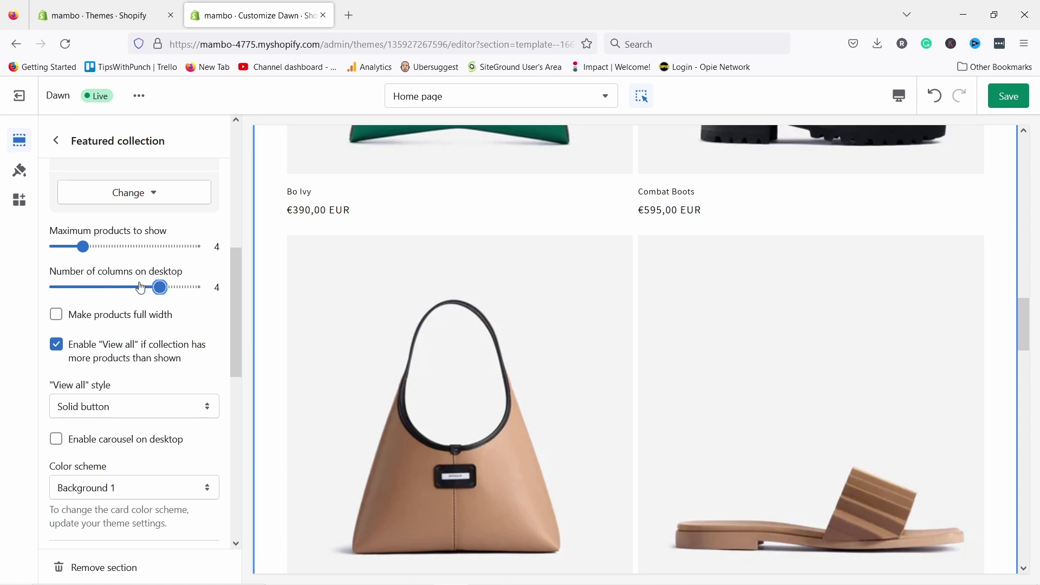
- Turn off 'Make products full width' so the product grid sits within page margins
click(56, 316)
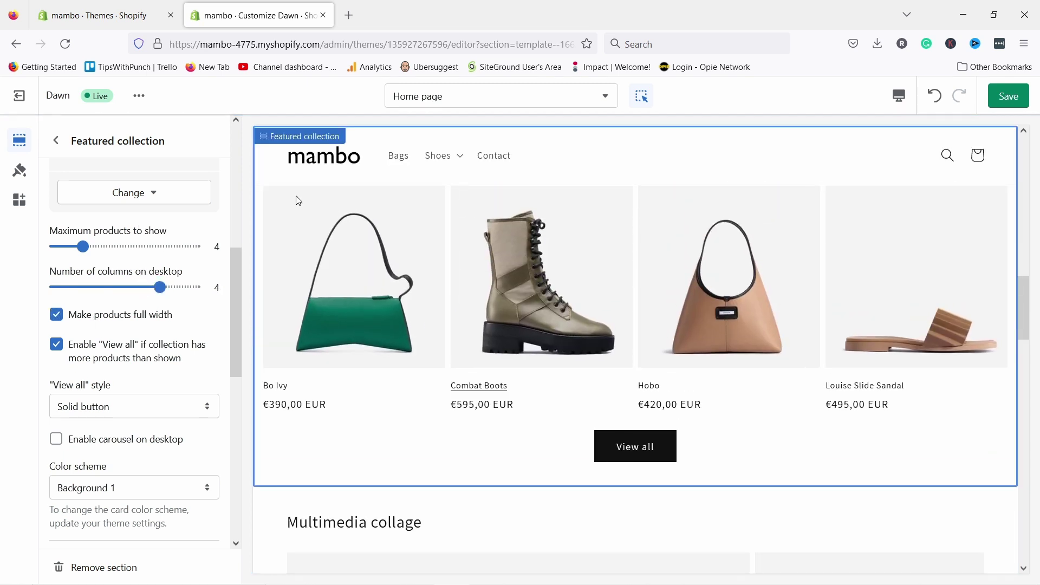
scroll(812, 368, up, 3)
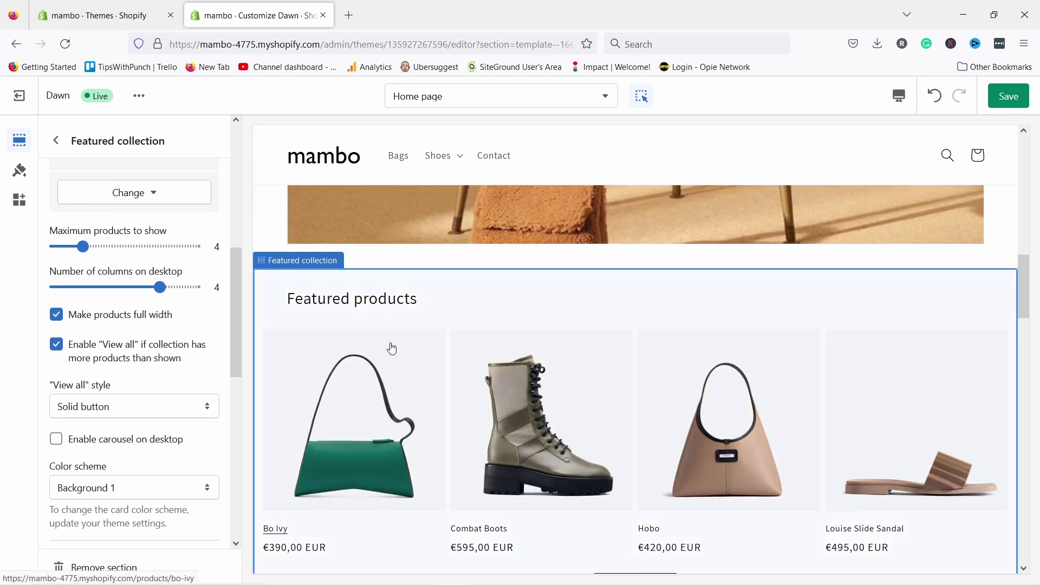
scroll(325, 271, up, 1)
scroll(282, 196, up, 3)
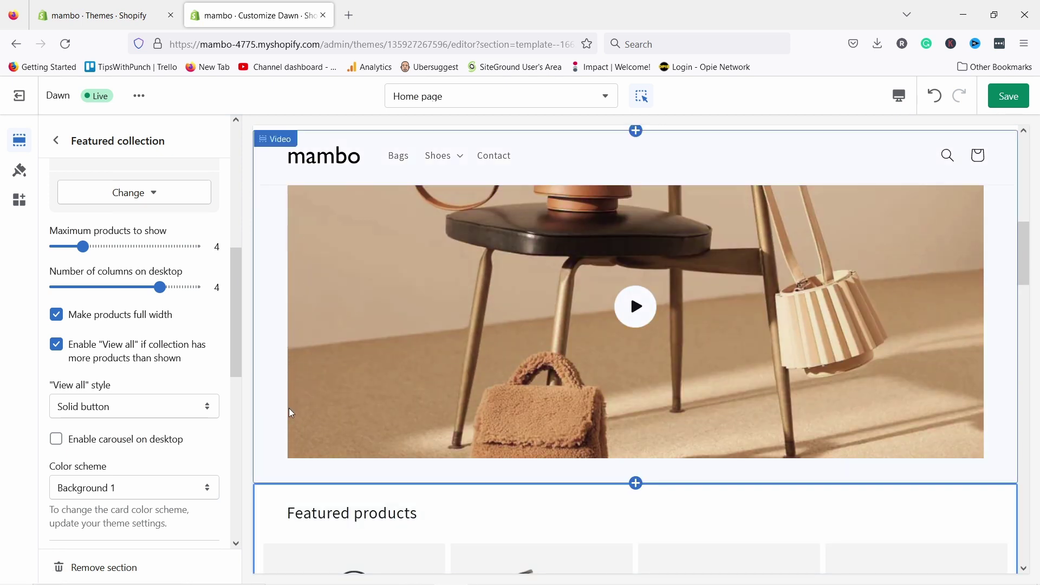
scroll(295, 379, up, 6)
scroll(325, 412, down, 4)
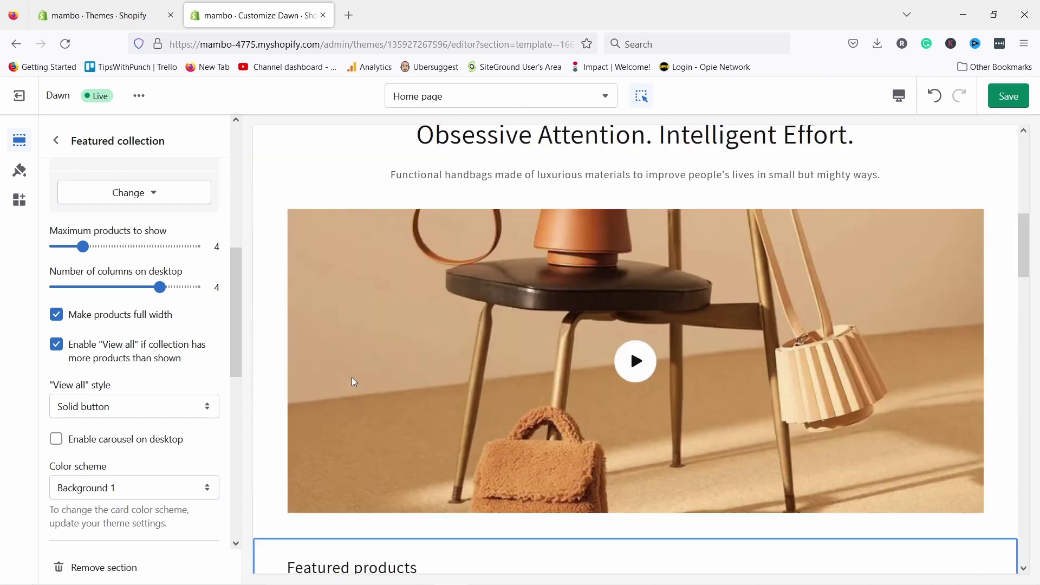
scroll(354, 382, down, 8)
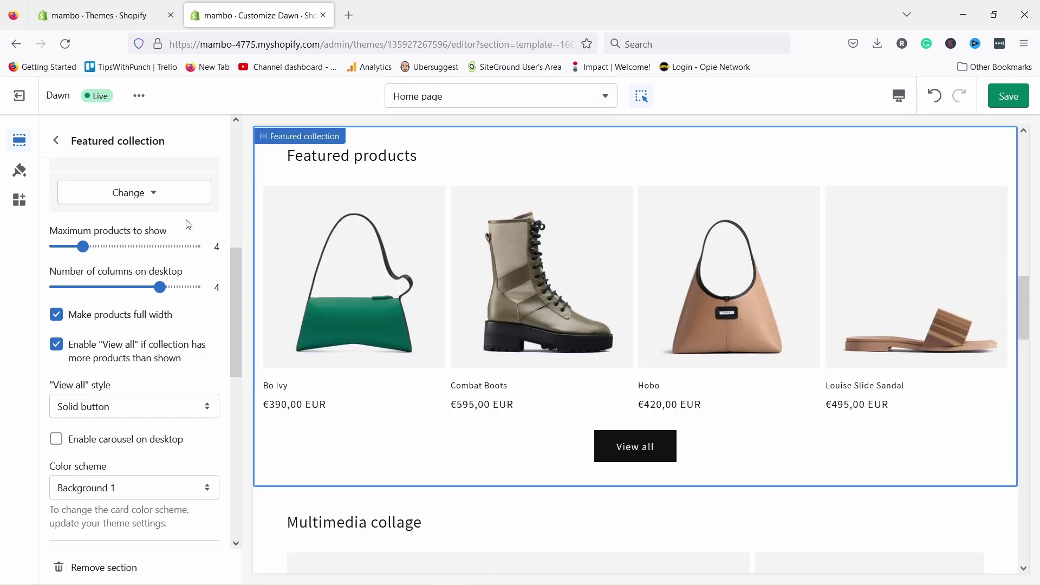
click(56, 315)
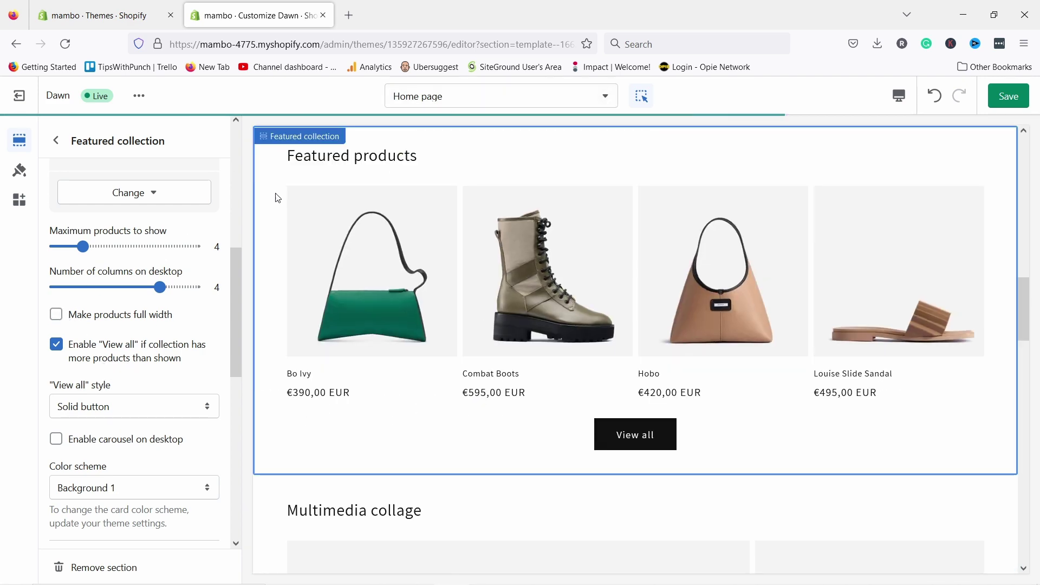
scroll(300, 248, down, 5)
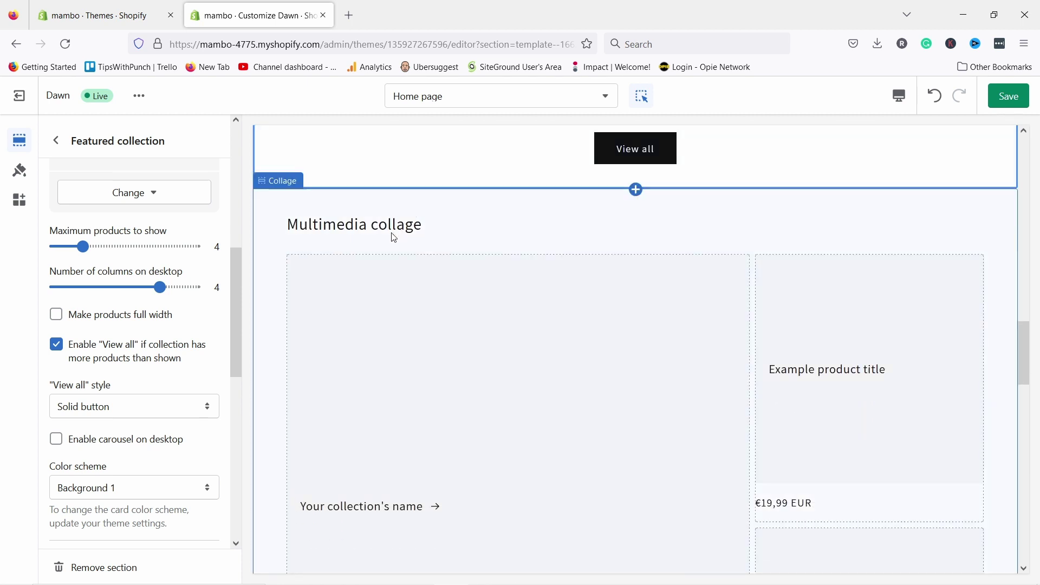
- Remove the Collage section from the home page
click(56, 142)
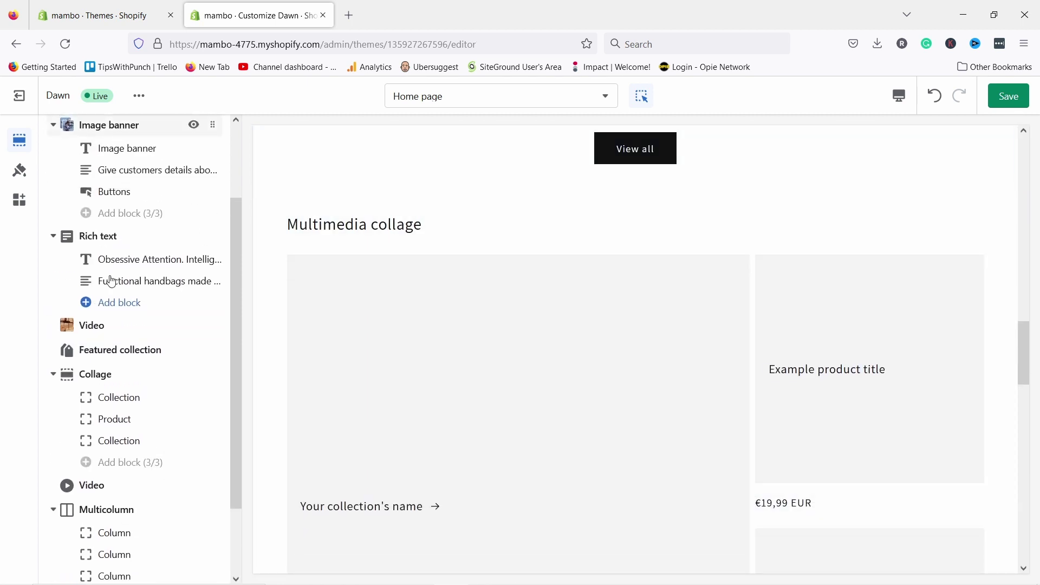
click(104, 375)
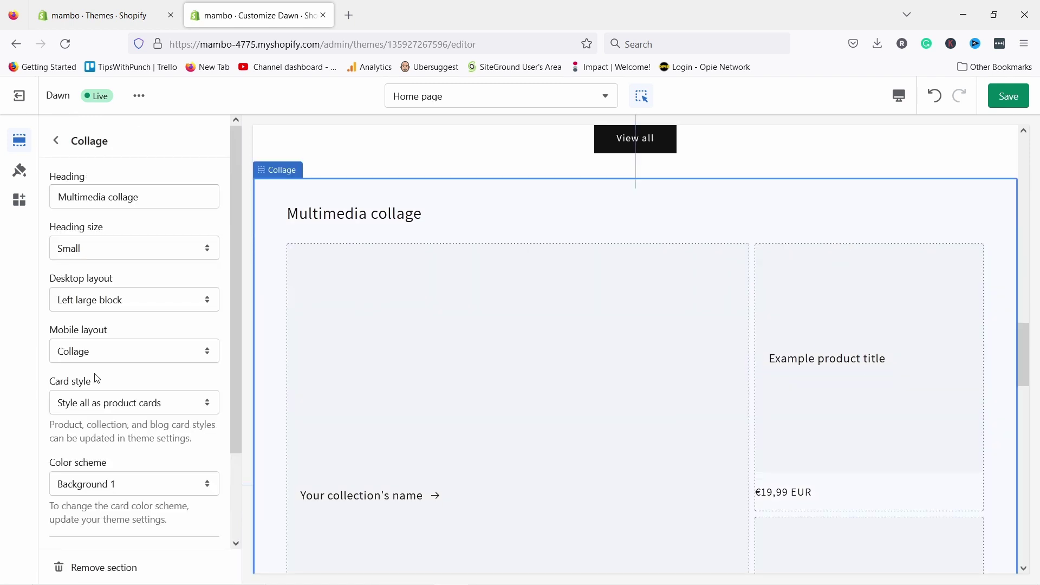
click(63, 150)
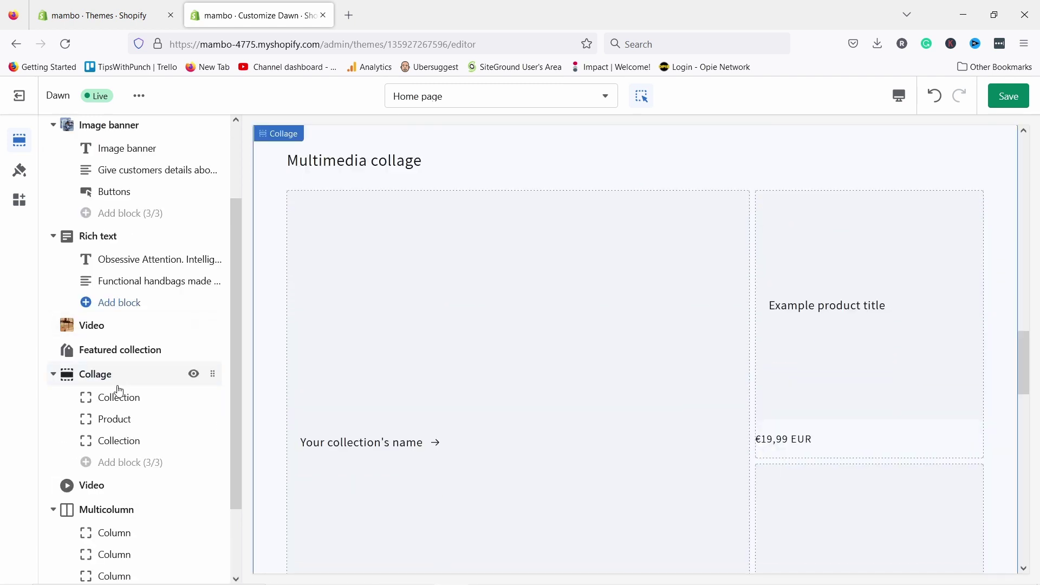
click(194, 375)
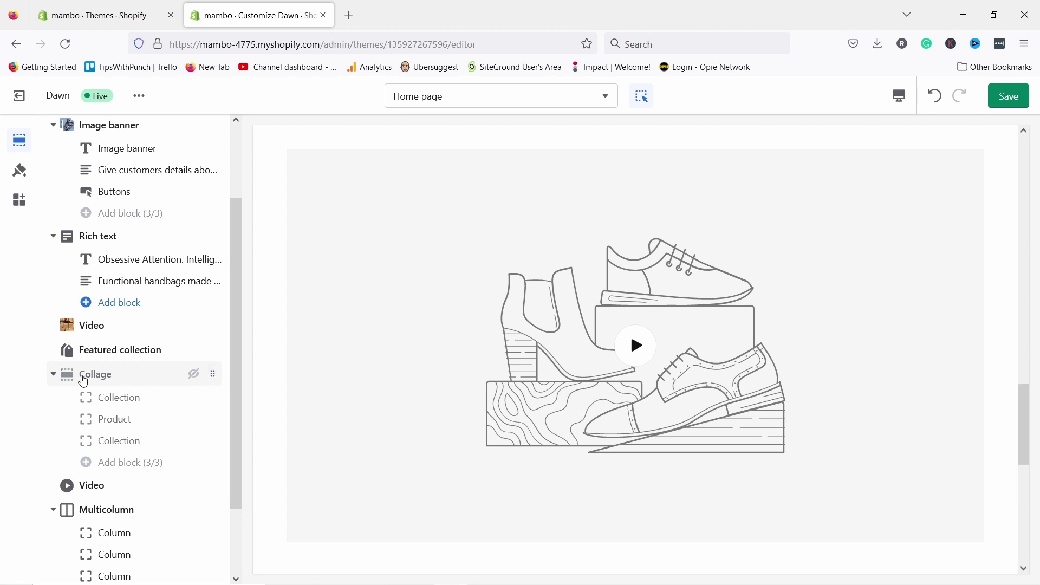
click(83, 382)
scroll(92, 378, down, 2)
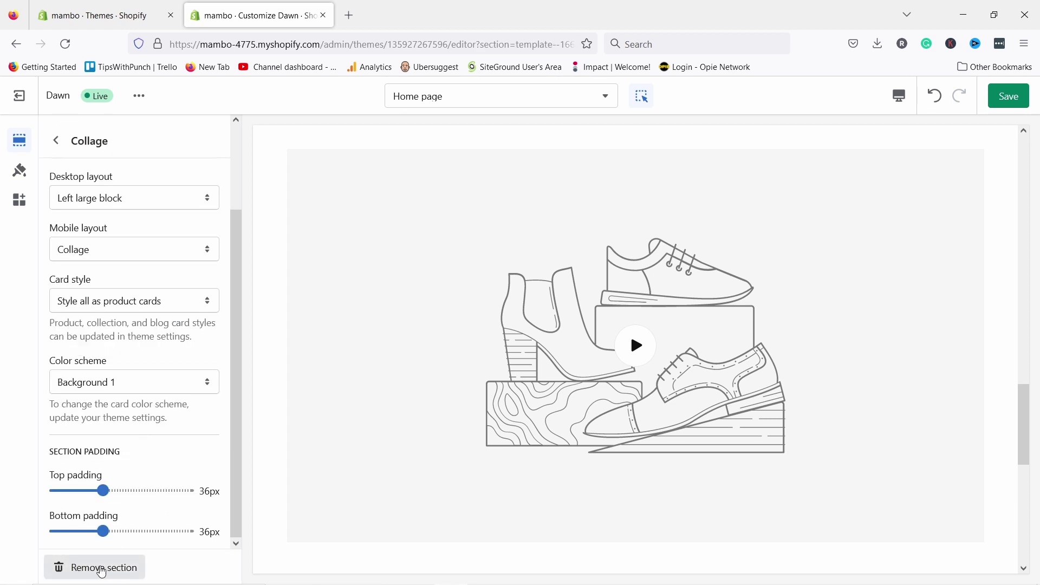
click(106, 574)
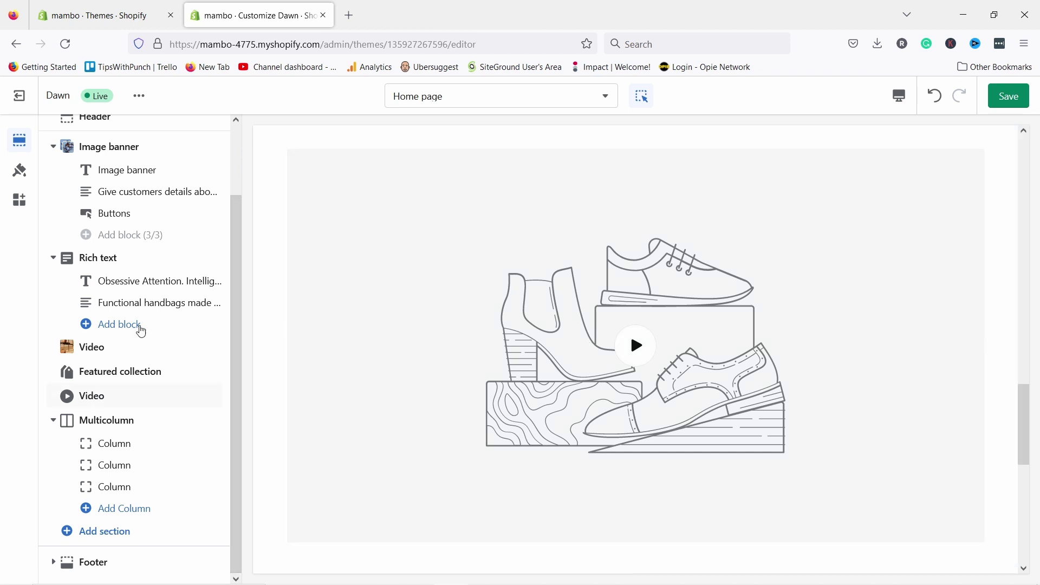
- Delete the second Video section below Featured products
click(98, 397)
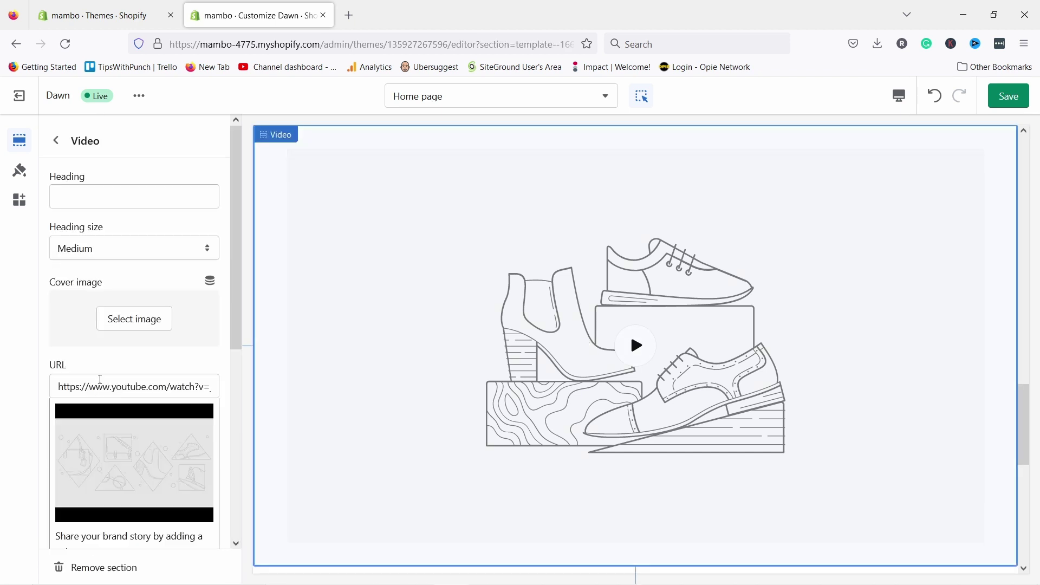
scroll(107, 324, down, 5)
click(85, 567)
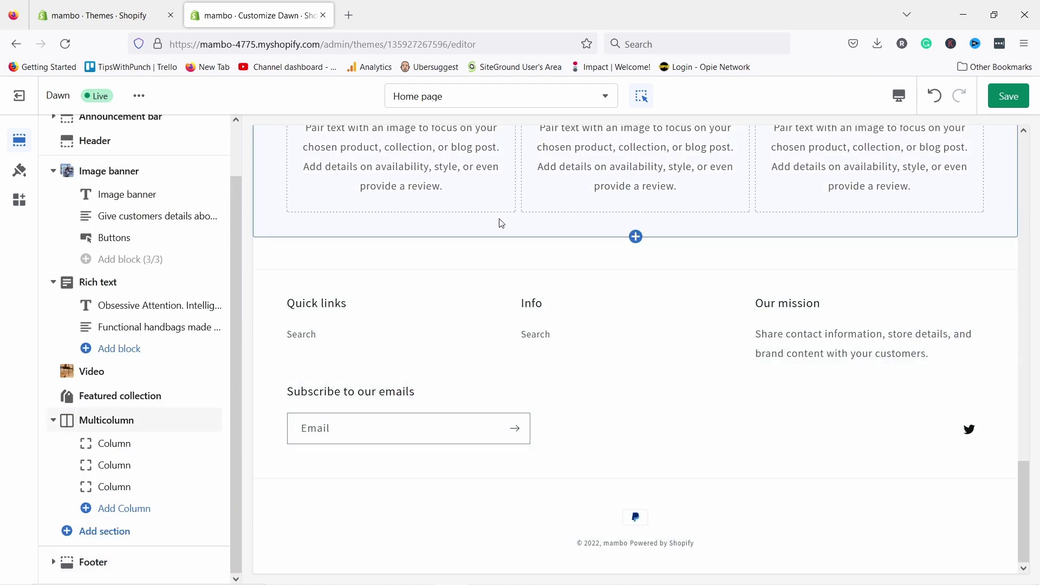
scroll(502, 223, up, 3)
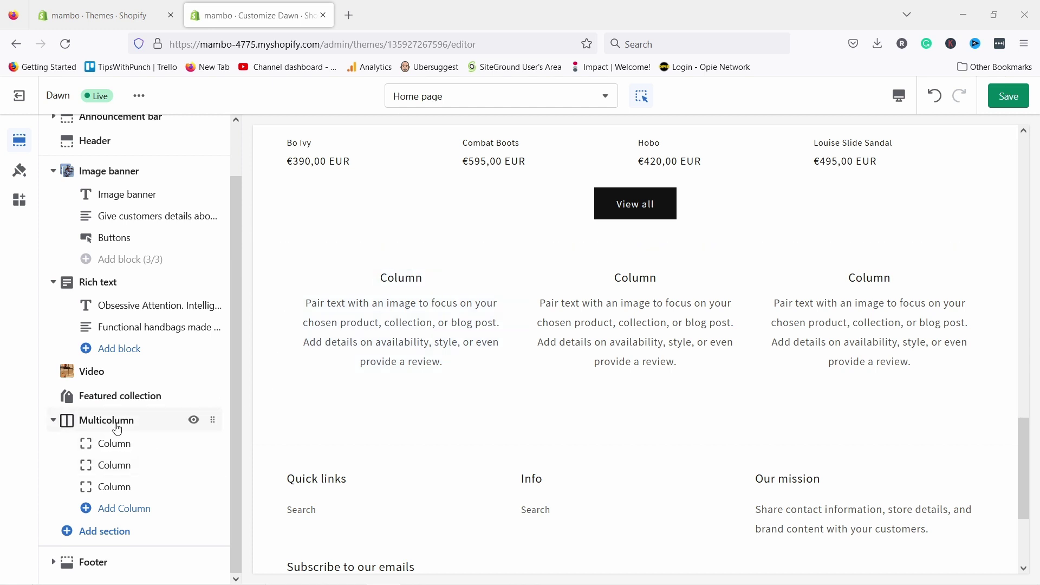
- Delete the Multicolumn section so Featured products leads straight into the footer
click(117, 428)
scroll(116, 430, down, 5)
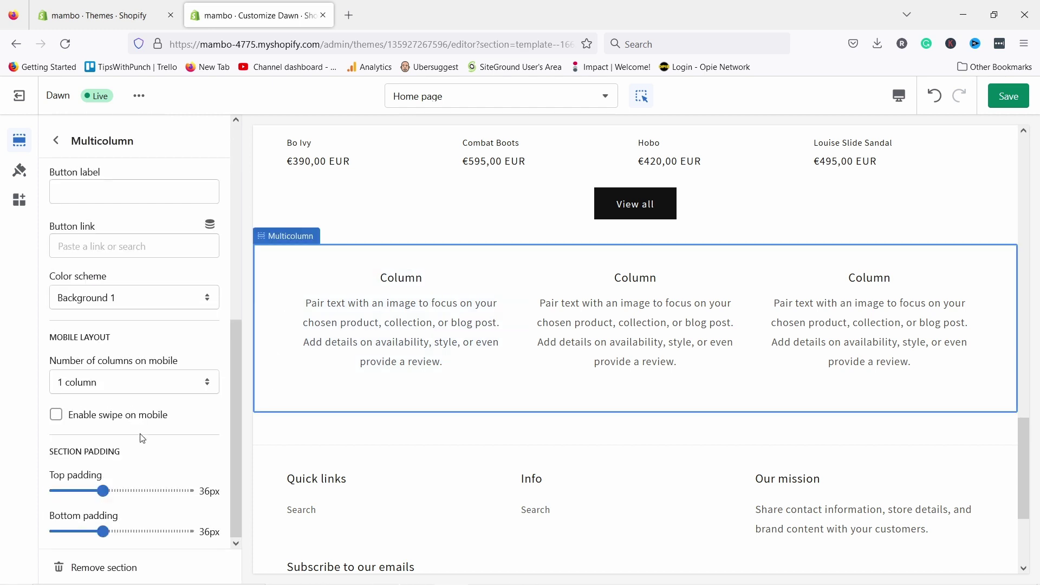
scroll(136, 271, up, 6)
scroll(82, 410, down, 3)
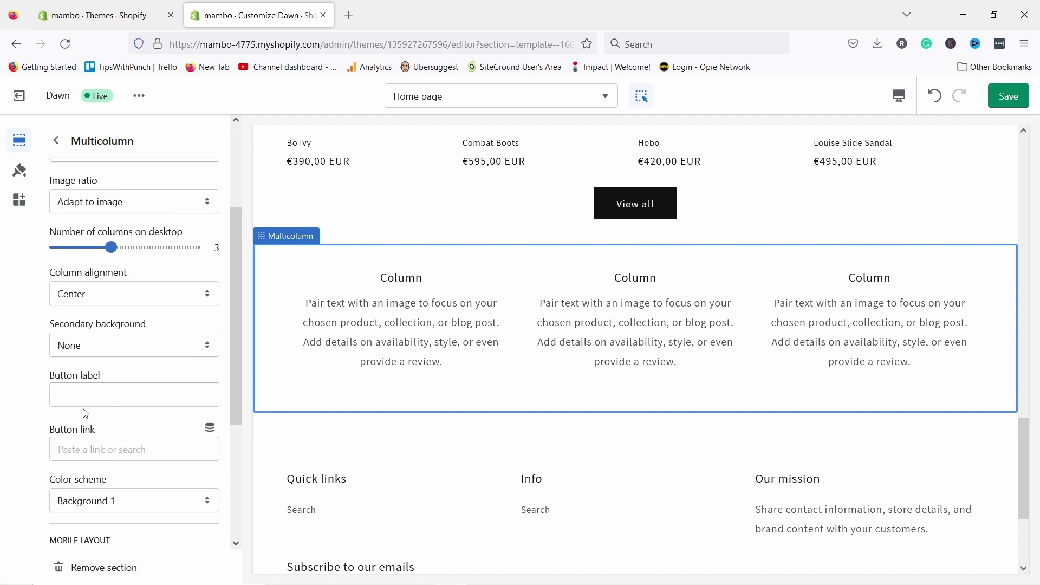
scroll(91, 393, down, 4)
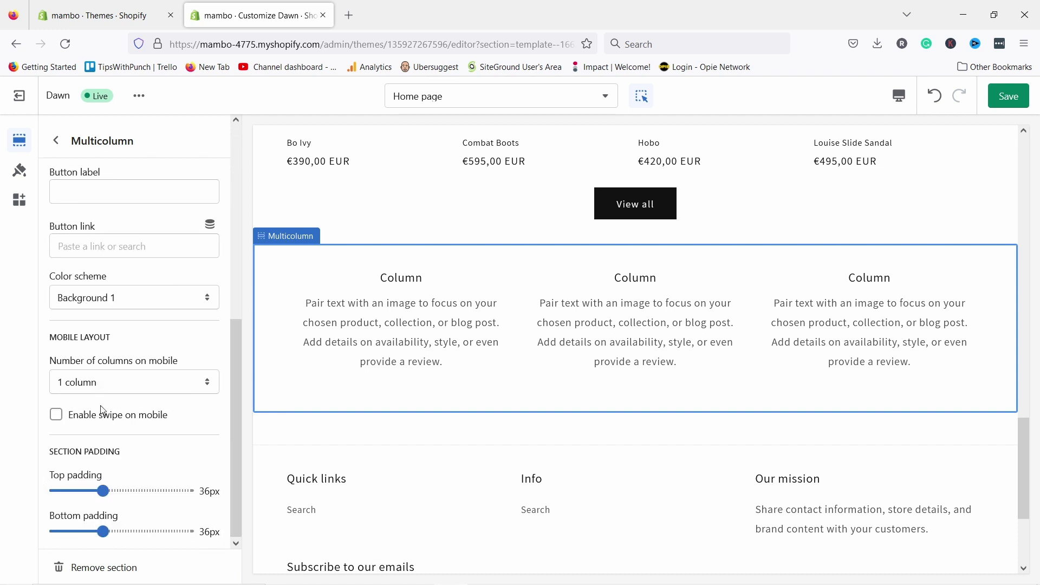
click(99, 569)
scroll(452, 263, down, 1)
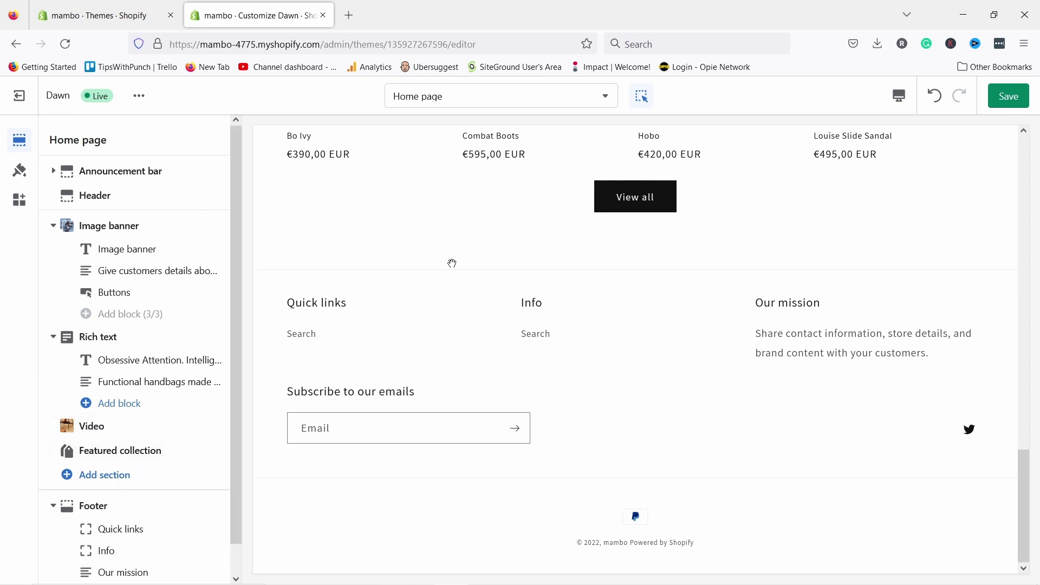
scroll(453, 264, up, 8)
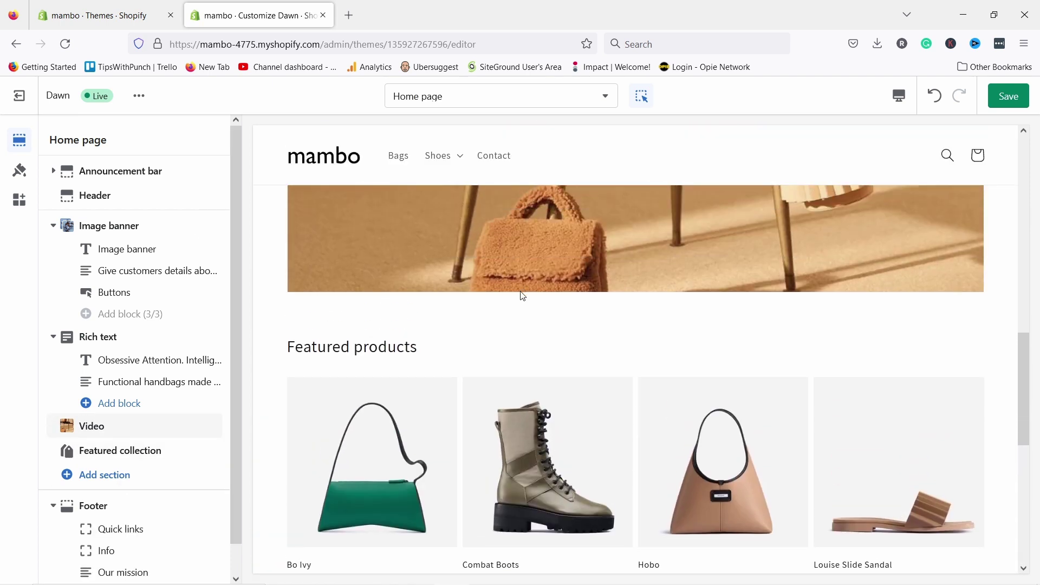
scroll(522, 296, down, 7)
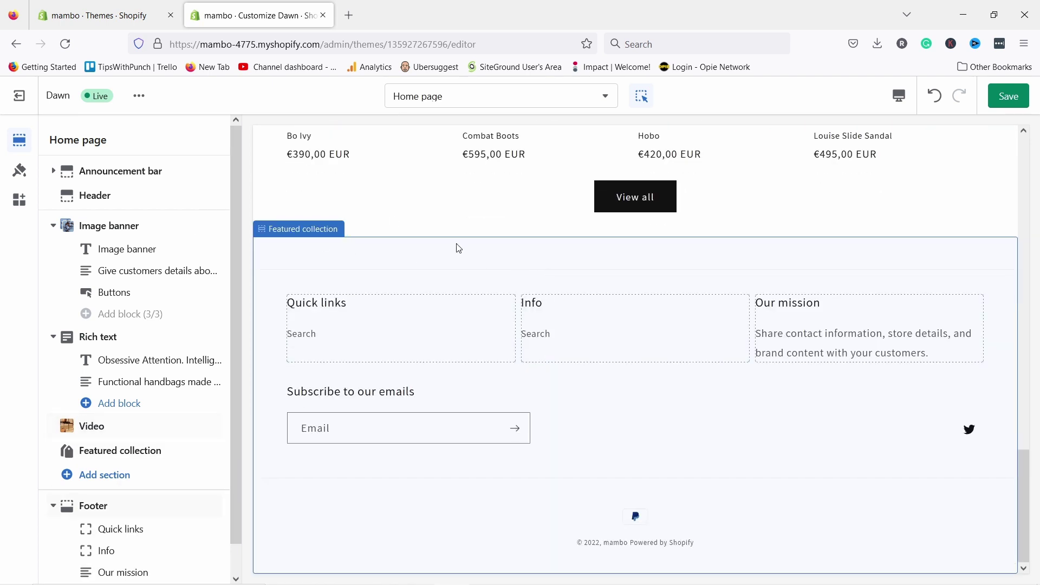
scroll(130, 433, down, 1)
- Rename the footer's Quick links heading to 'Products' and open the footer menu in a new tab
click(103, 478)
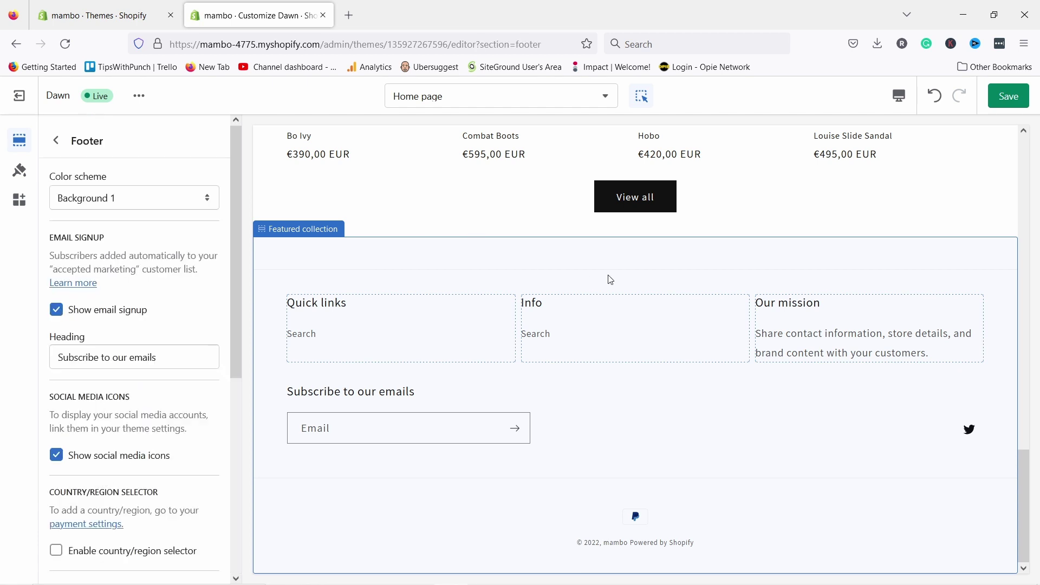
click(302, 335)
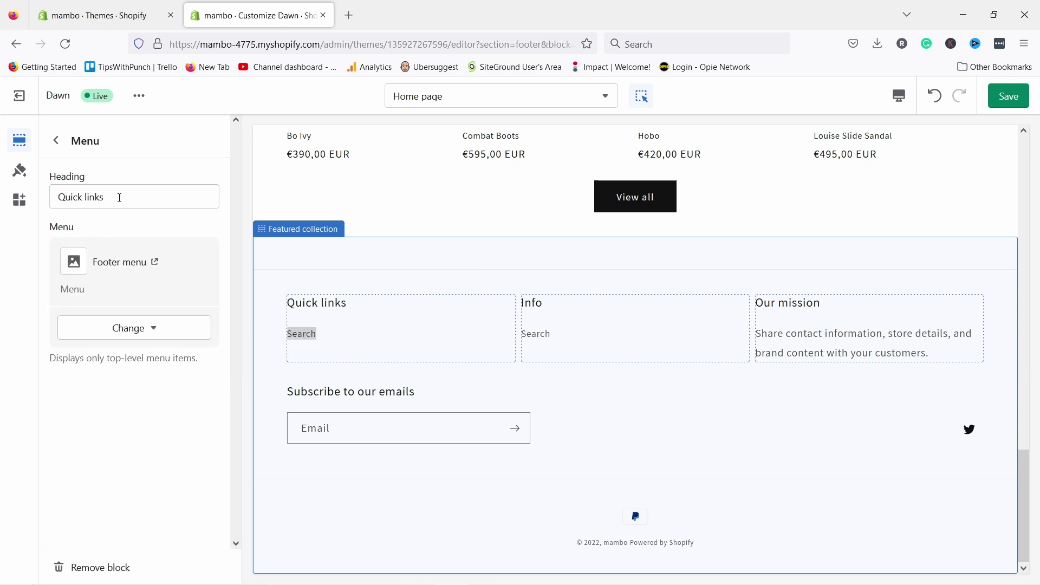
drag(119, 198, 24, 199)
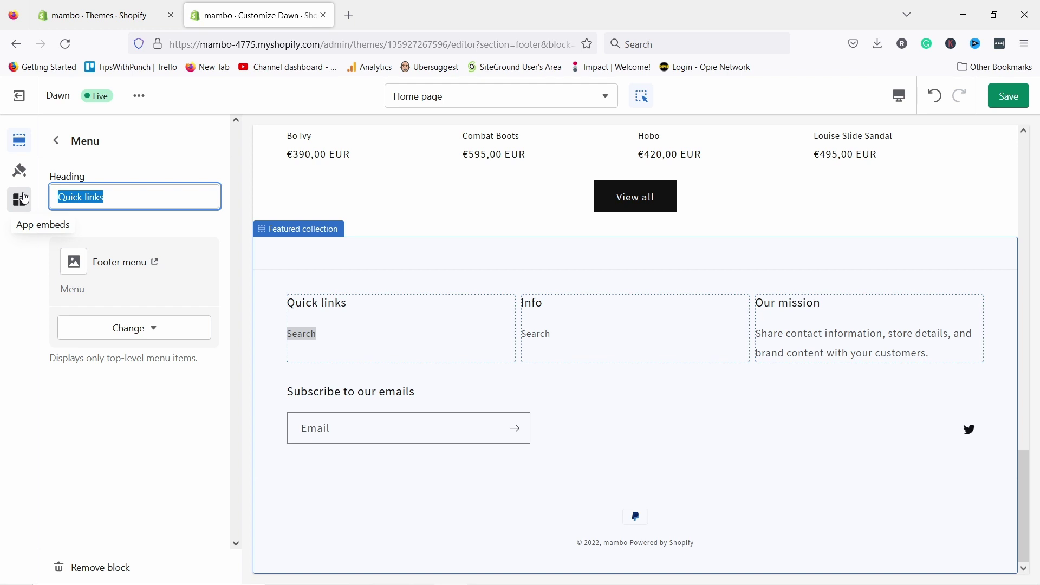
text(Products)
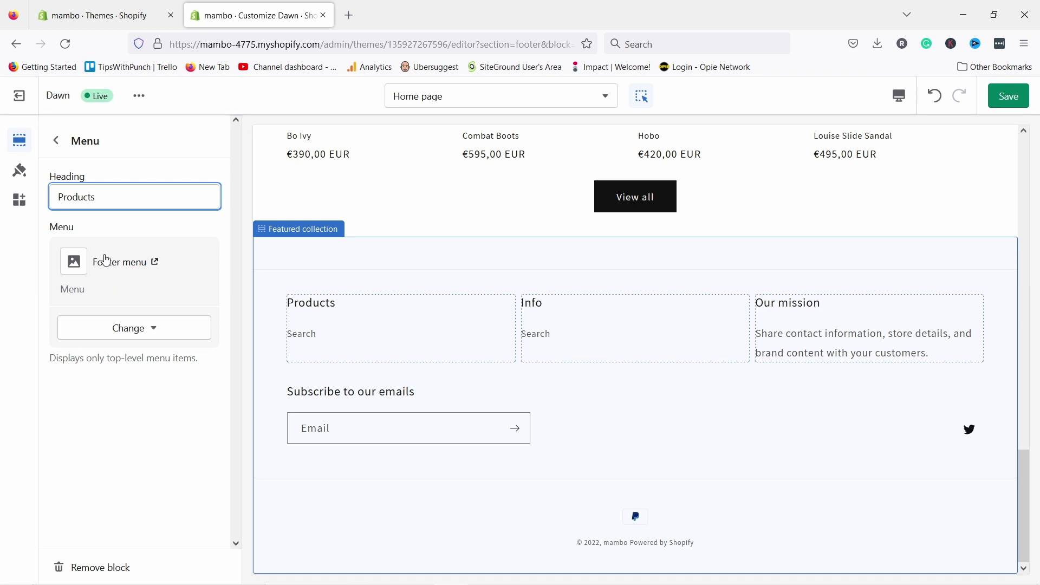
click(154, 263)
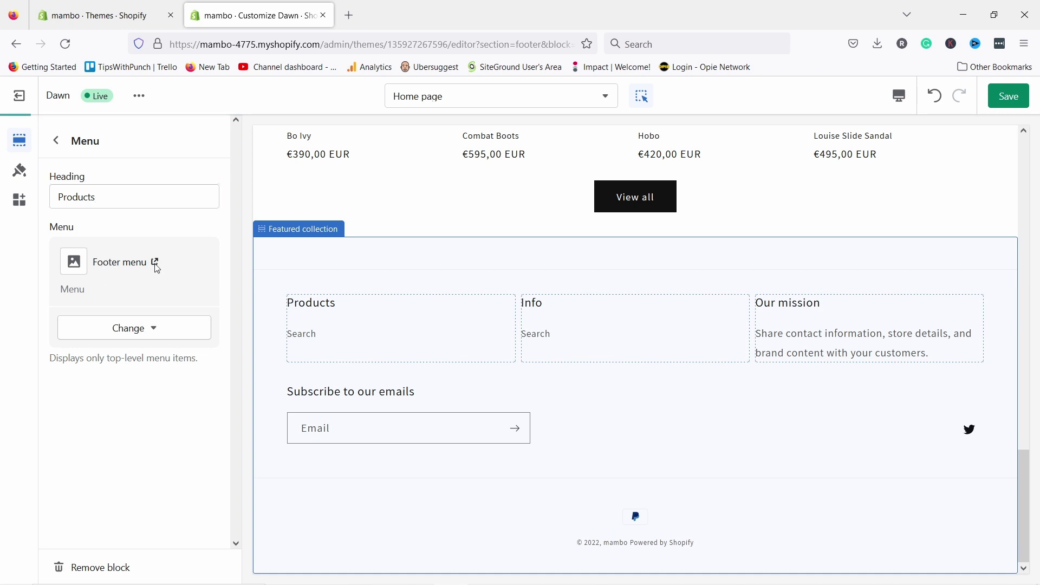
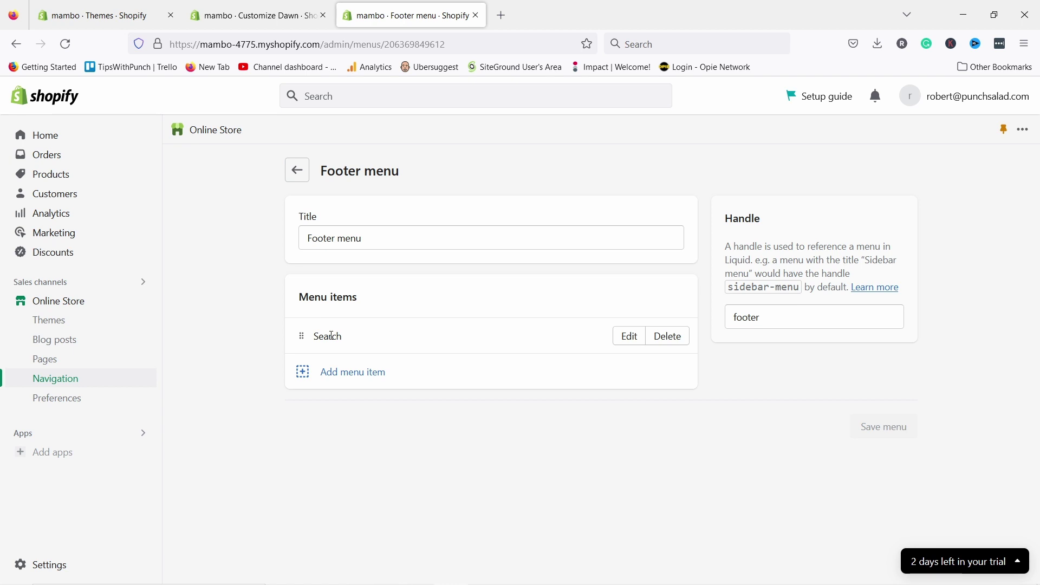
- Add a Bags item to the footer menu, linked to the Bags collection
click(361, 379)
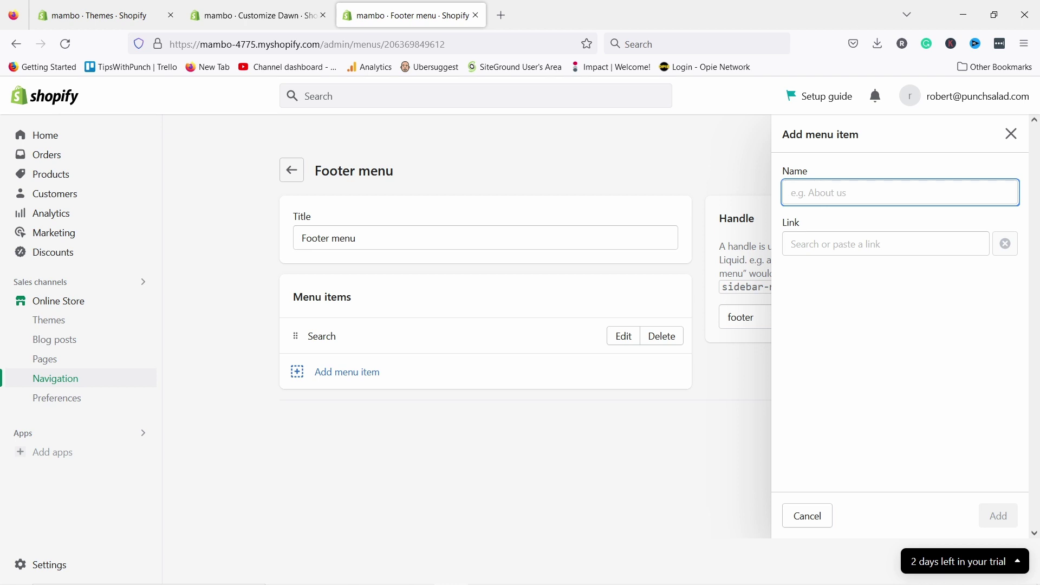
text(B)
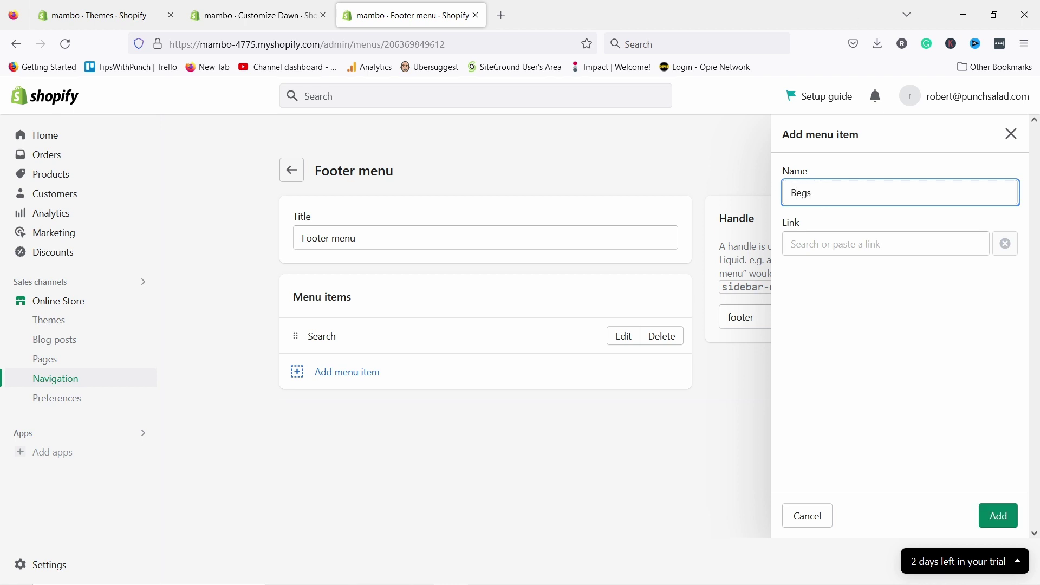
text(egs)
key(ctrl+a)
text(B)
click(795, 248)
text(bag)
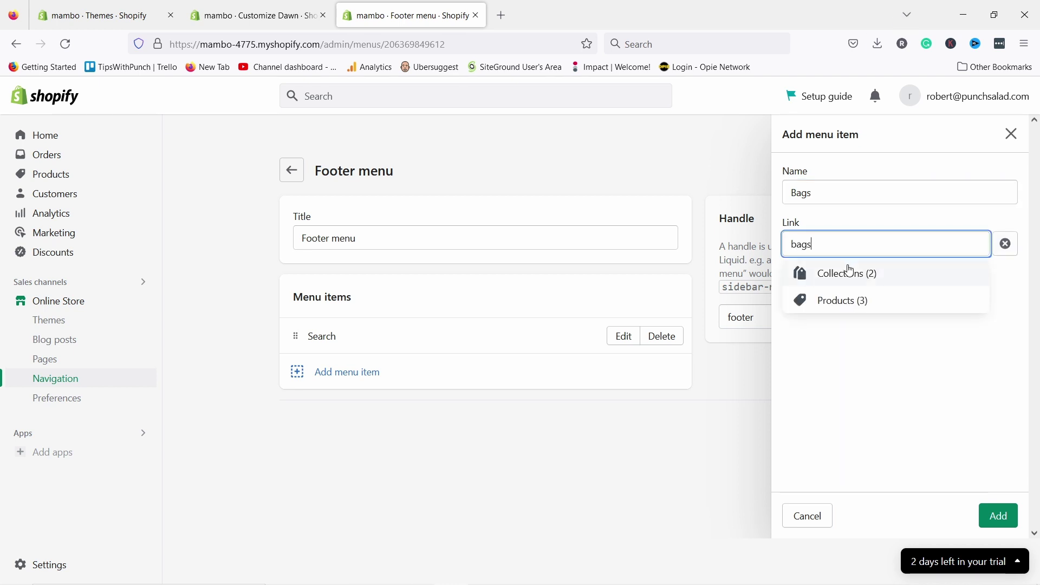
click(848, 273)
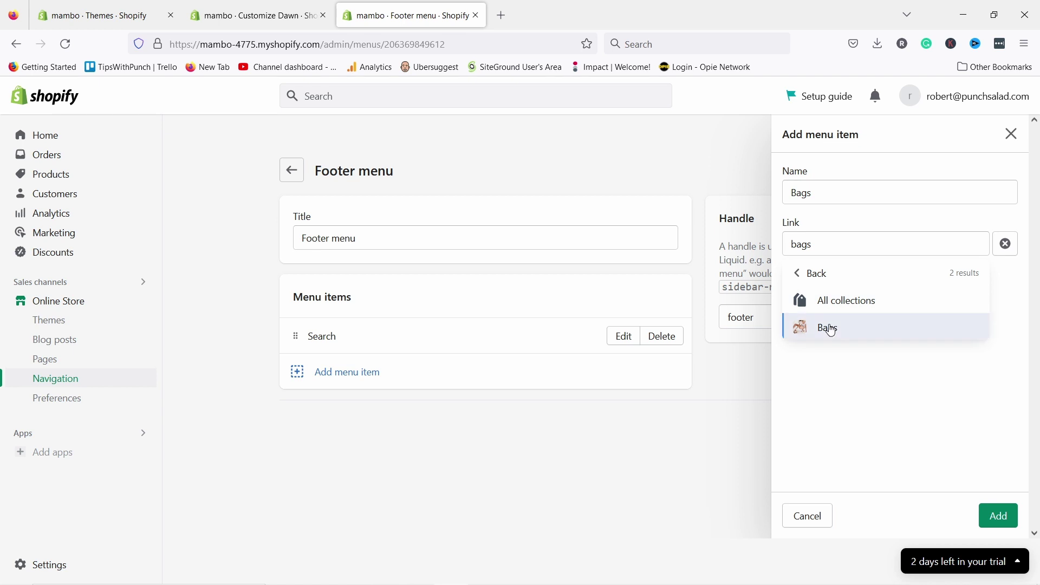
click(825, 327)
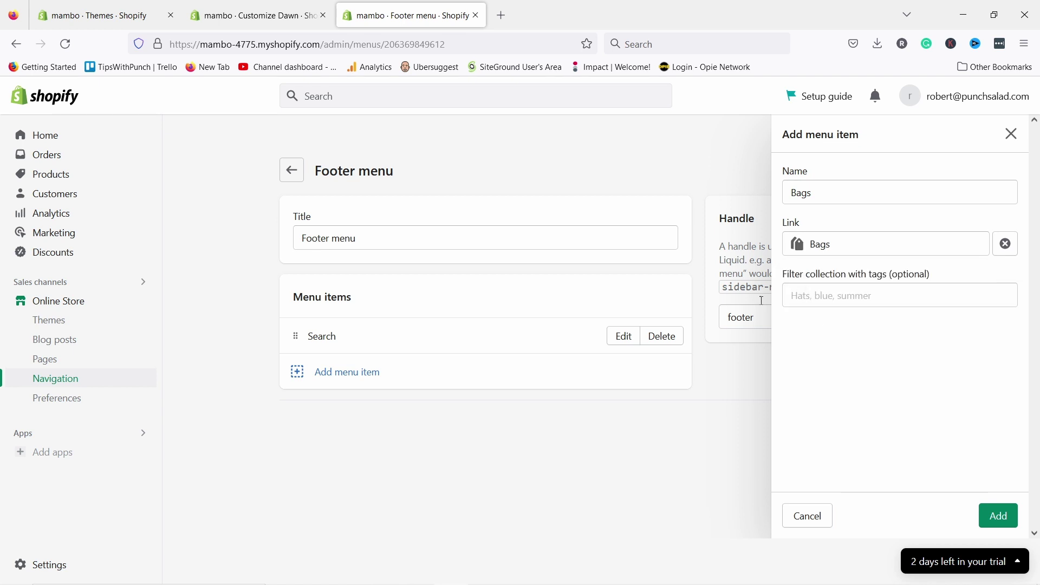
click(999, 516)
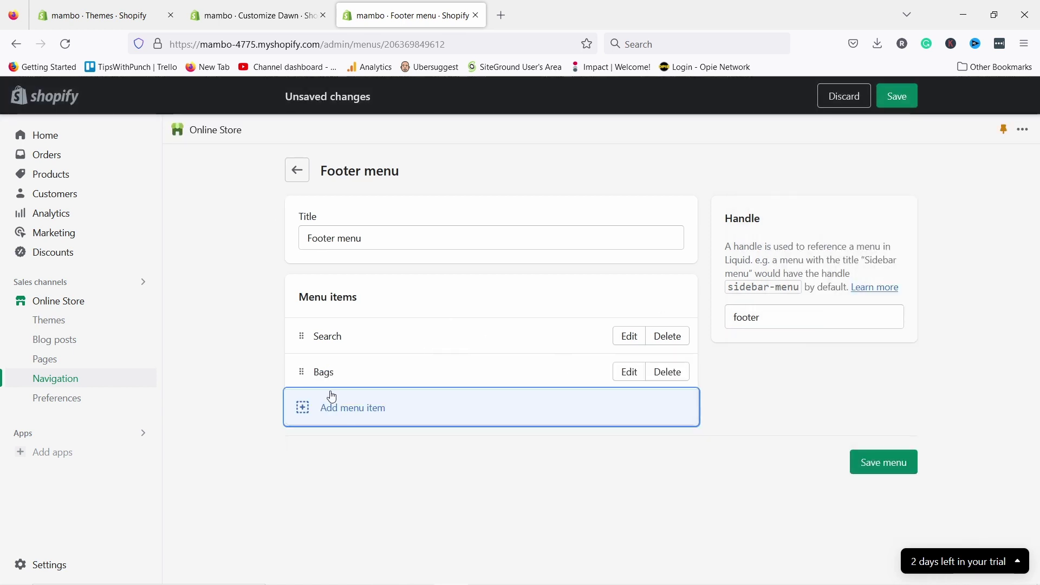
- Add a Shoes item to the footer menu, linked to the Shoes collection
click(302, 414)
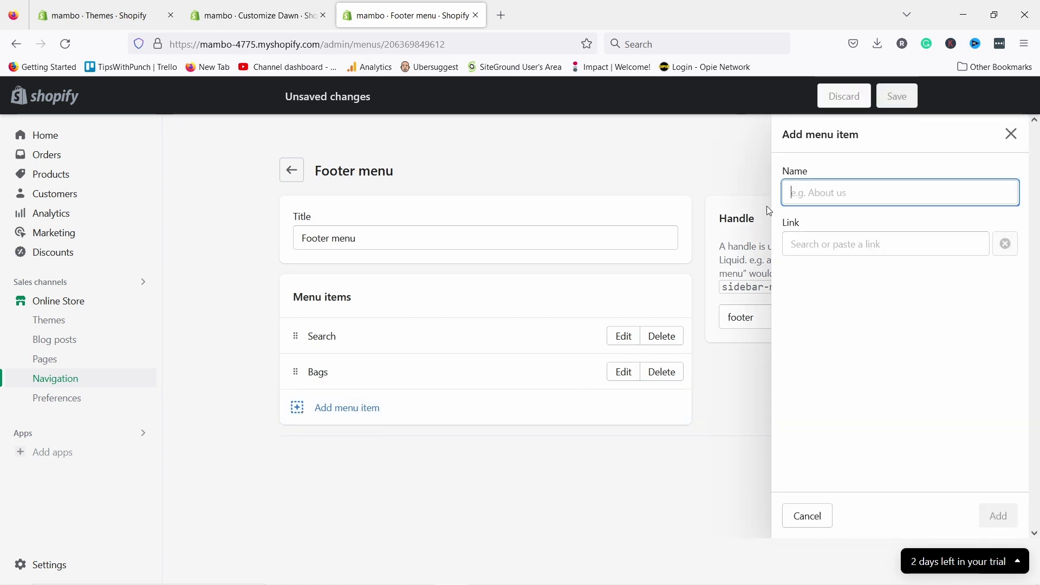
text(Shoes)
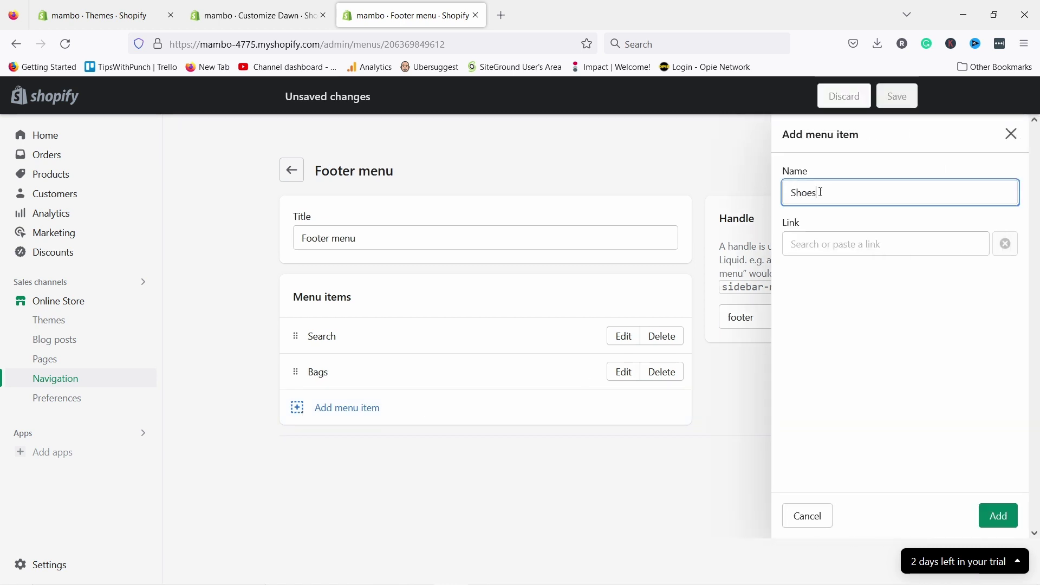
click(885, 244)
text(shoes)
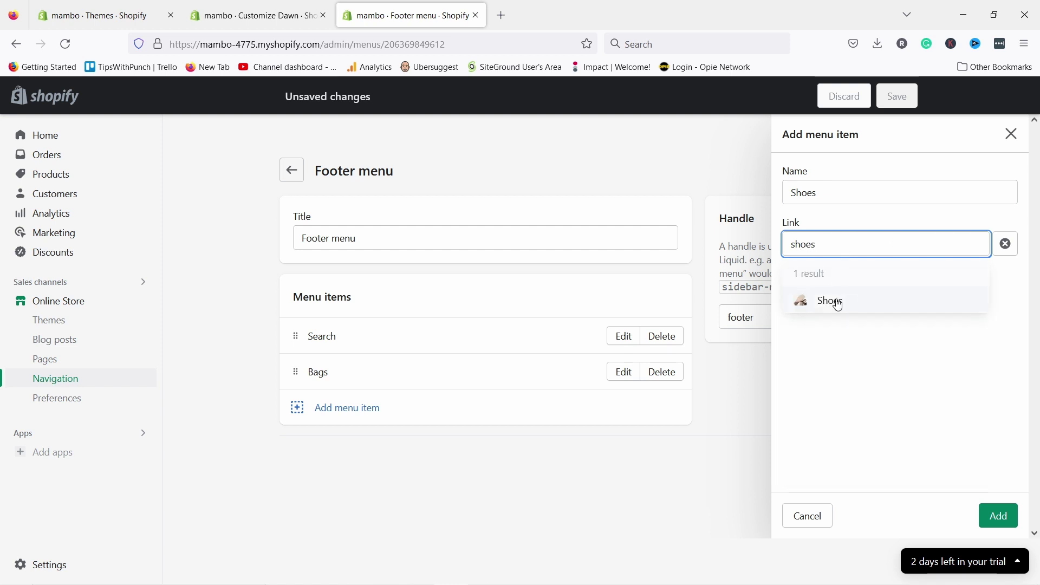
click(836, 302)
click(995, 519)
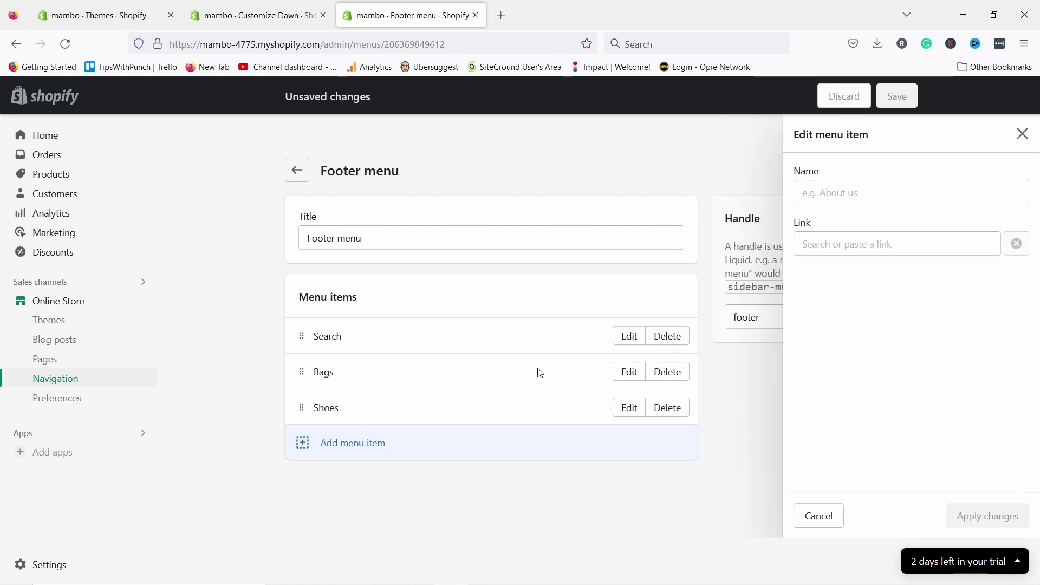
- Delete the Search item, save the footer menu, and return to the menus list
click(651, 336)
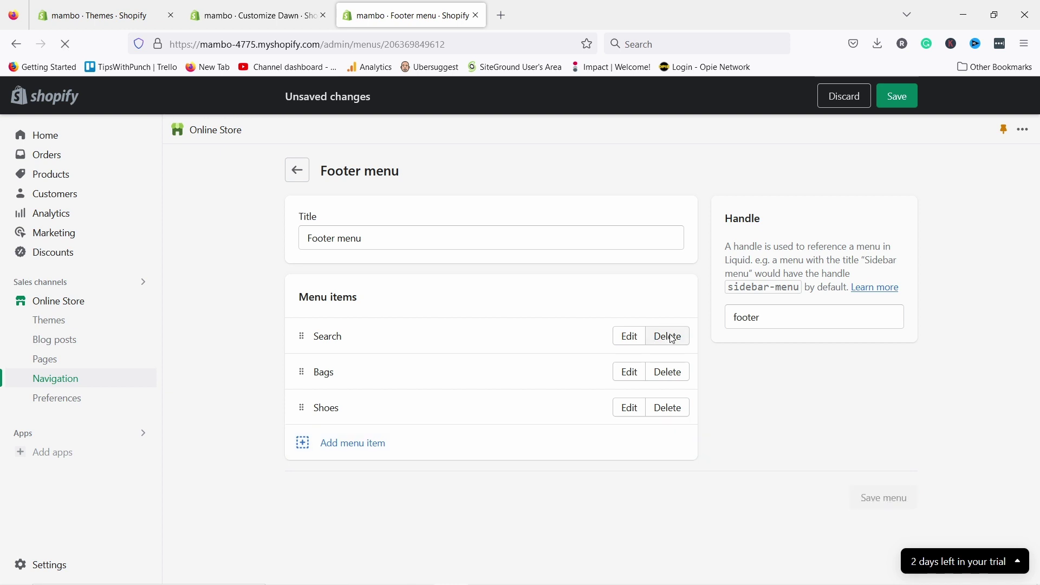
click(695, 379)
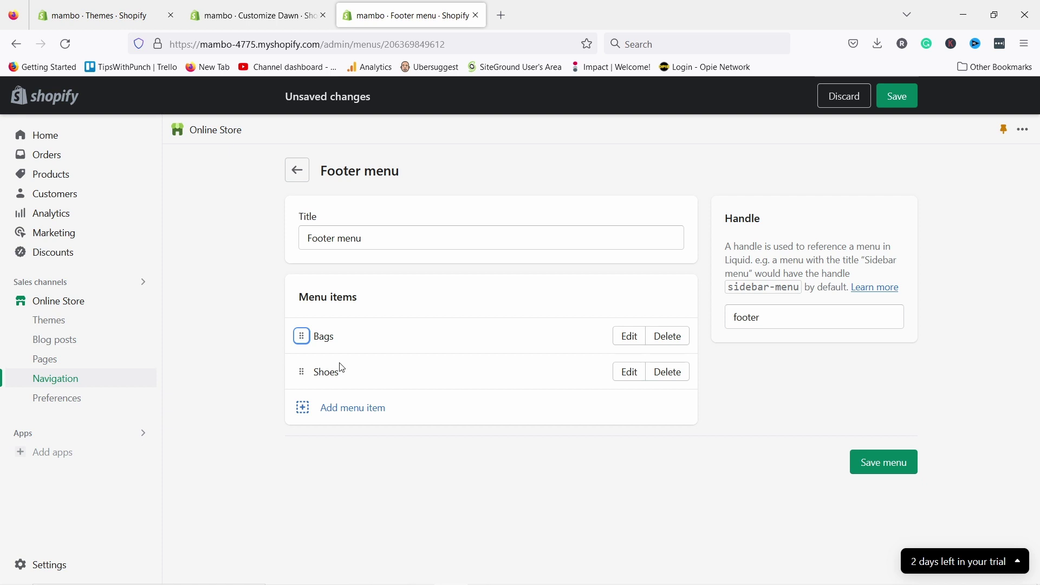
click(886, 463)
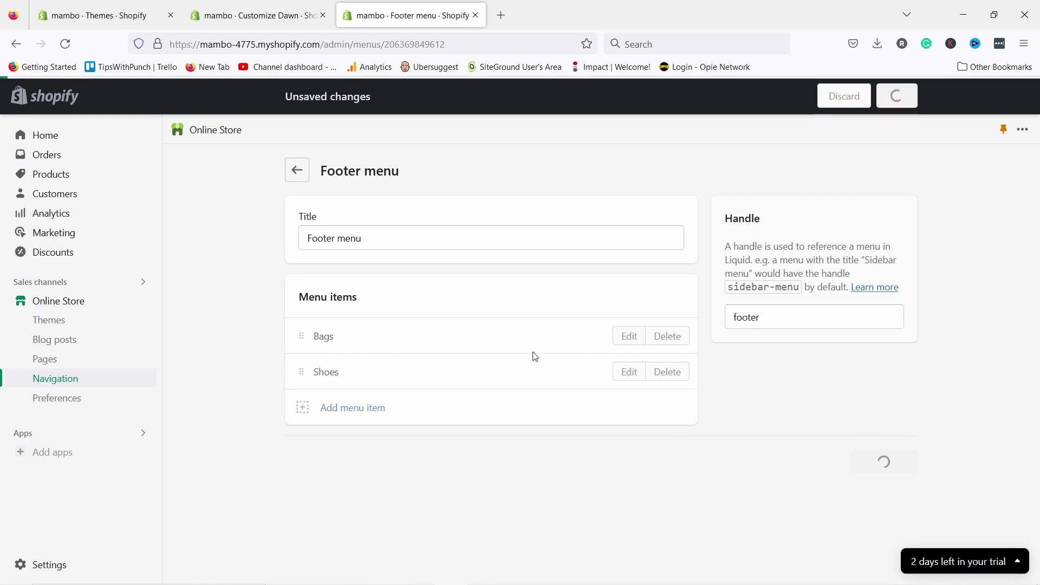
click(296, 170)
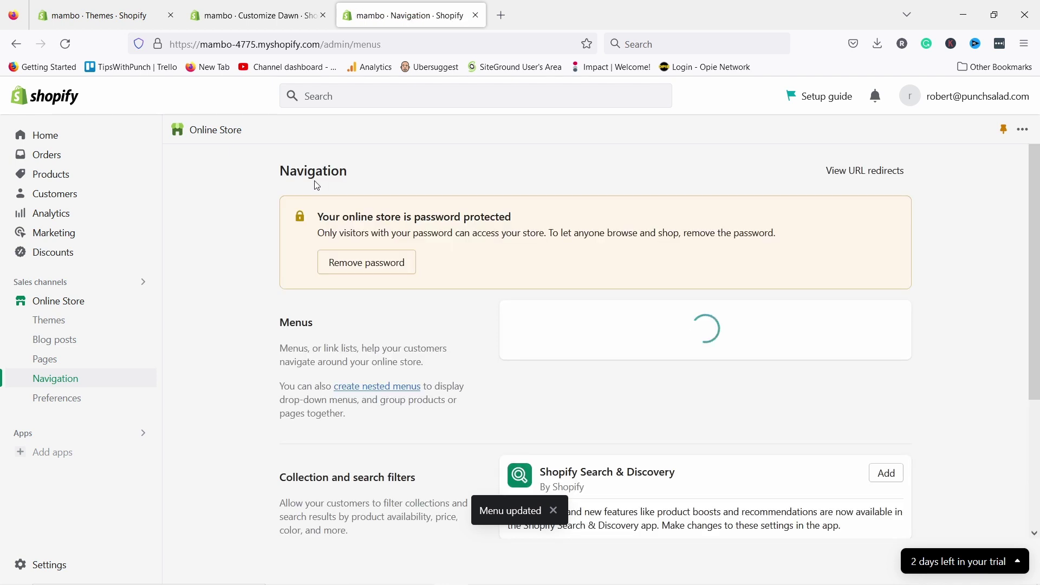
- Create a new menu titled 'Info menu' with an About Us item linked to Pages > Contact
scroll(524, 337, down, 2)
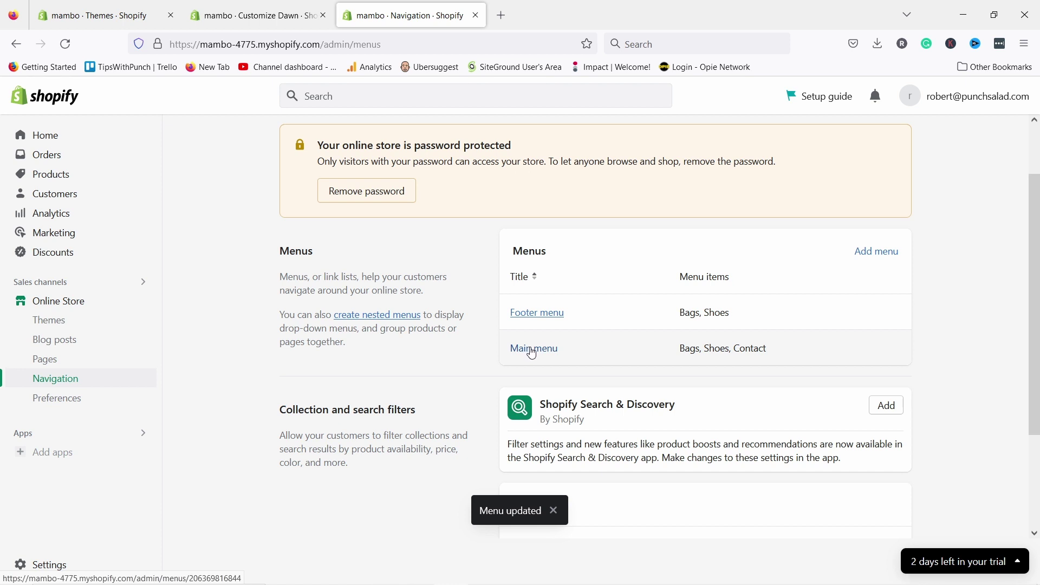
click(886, 254)
click(361, 233)
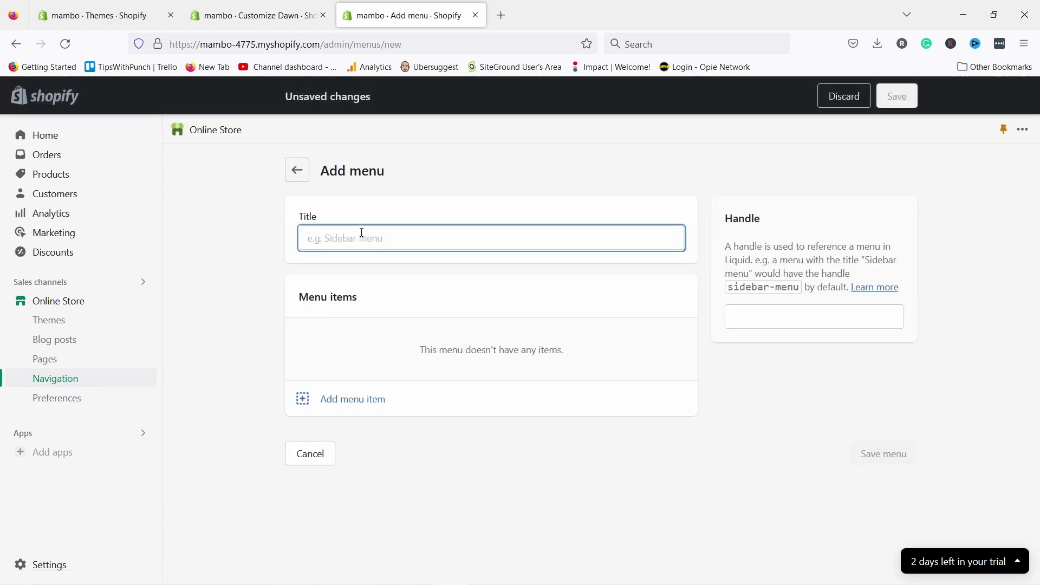
text(Info menu)
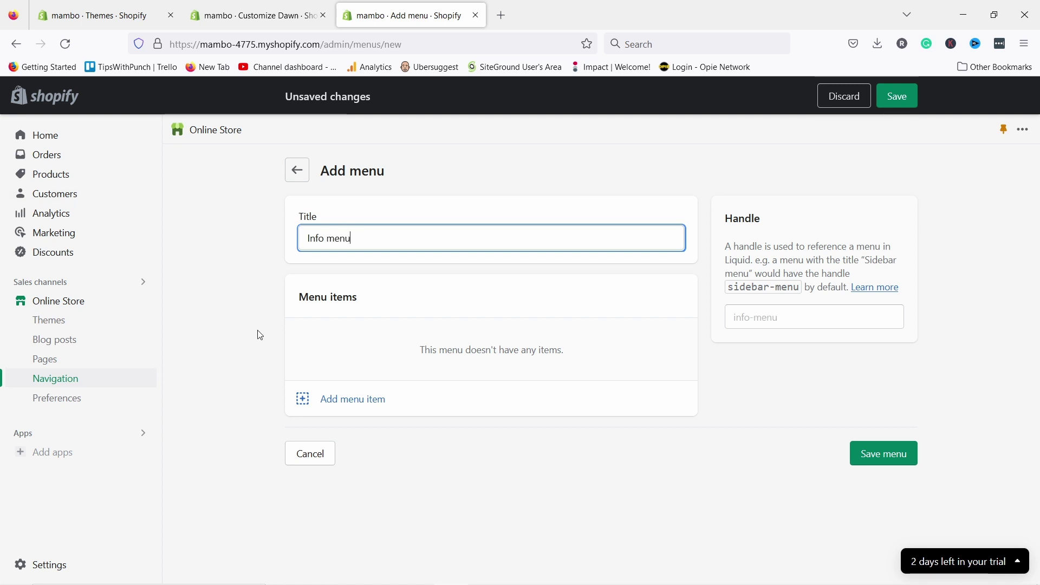
click(360, 399)
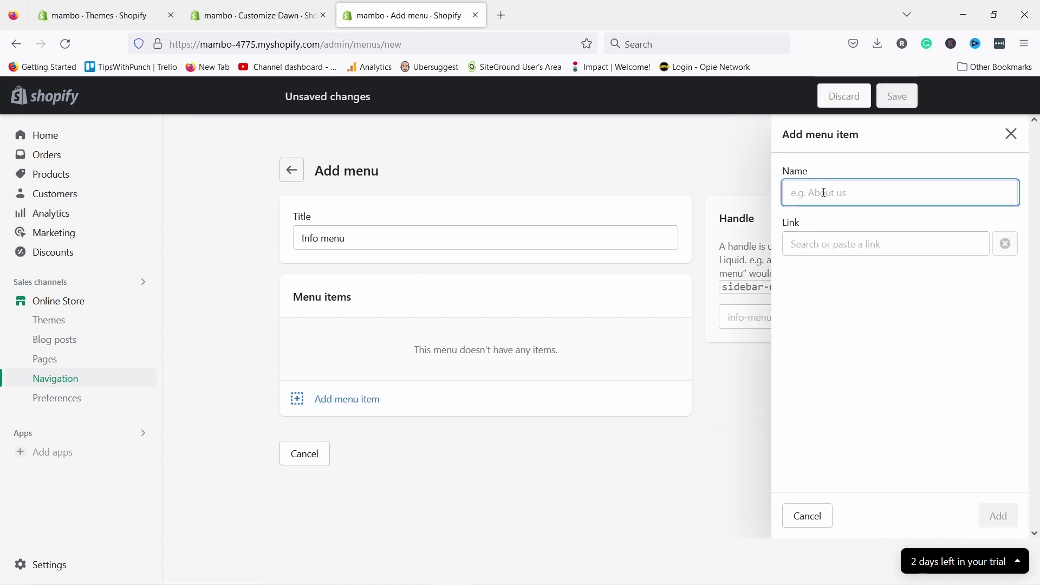
text(About Us)
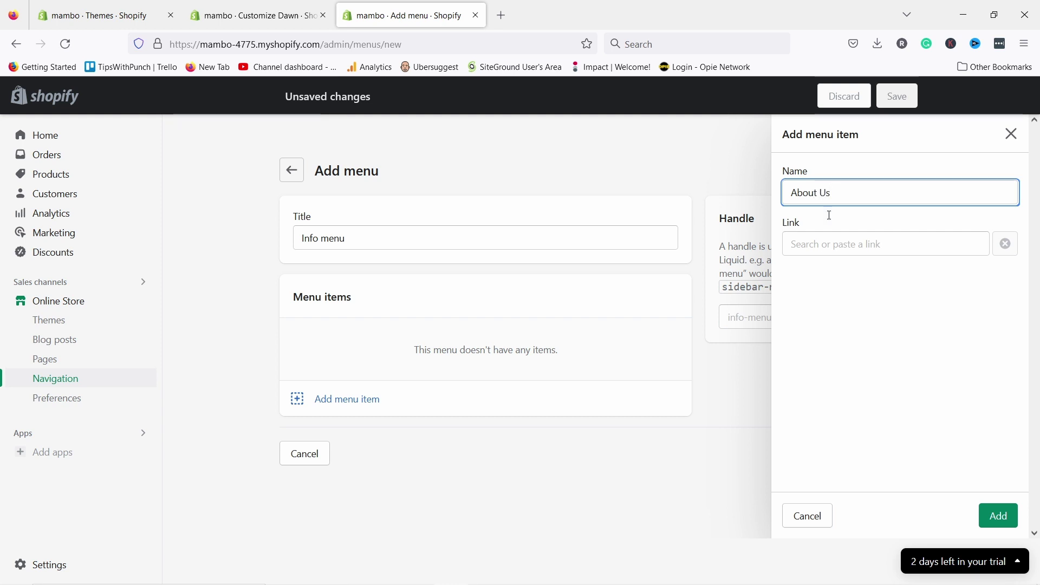
click(831, 243)
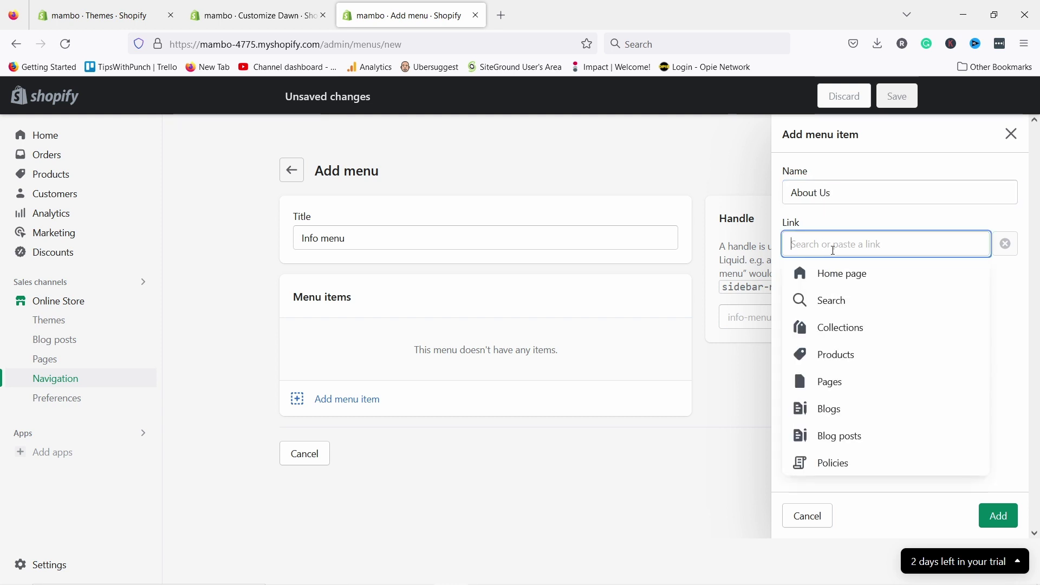
click(829, 382)
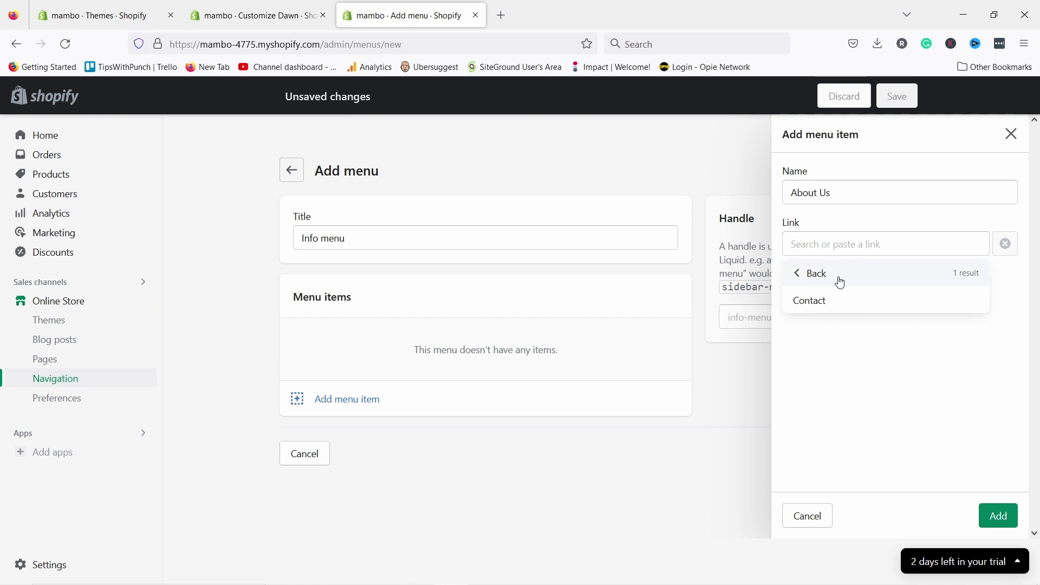
click(809, 300)
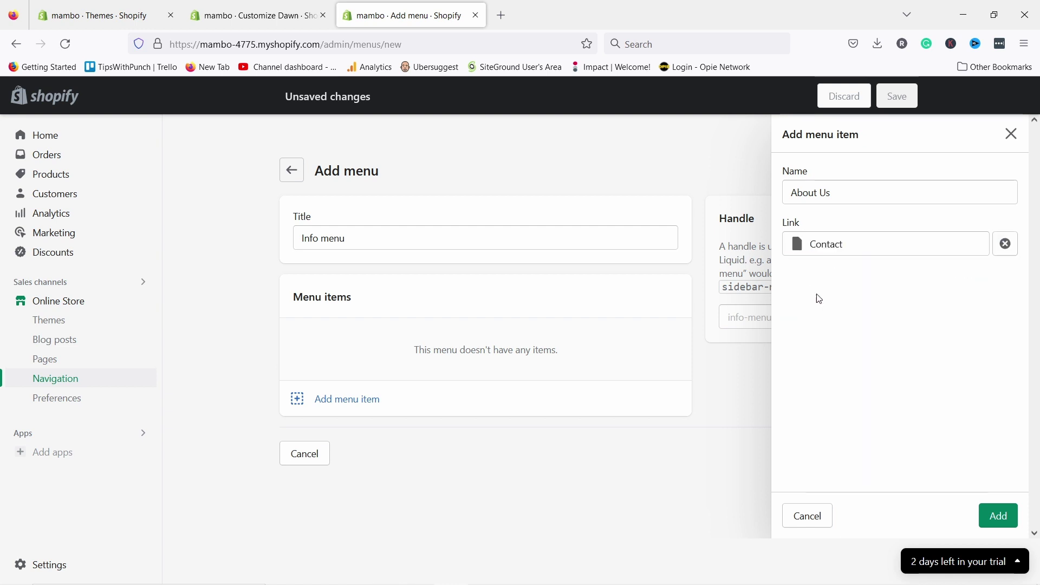
click(991, 514)
- Add a Contact us item to the Info menu, linked to the Contact page
click(365, 377)
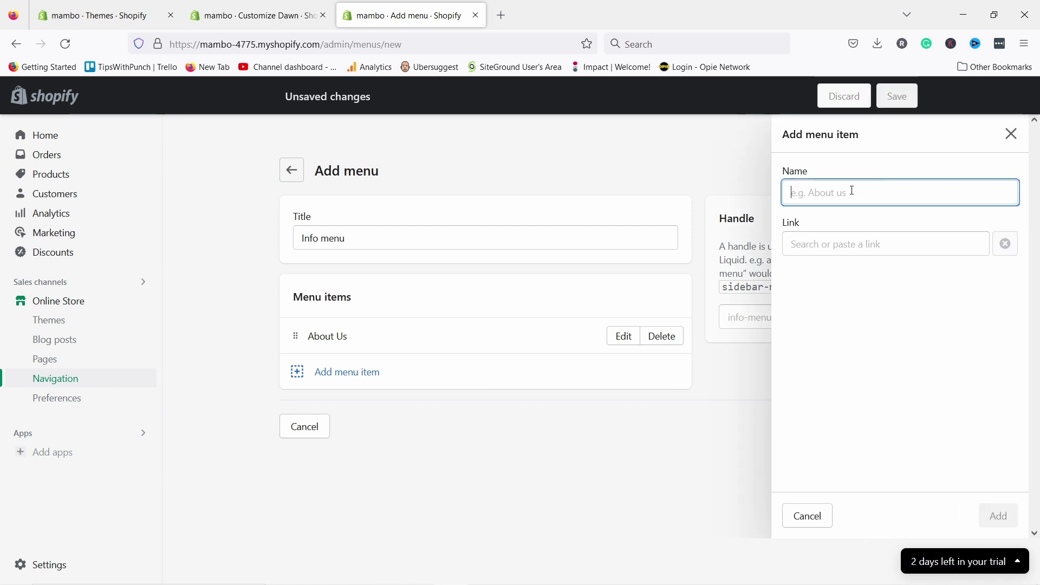
text(Contact us)
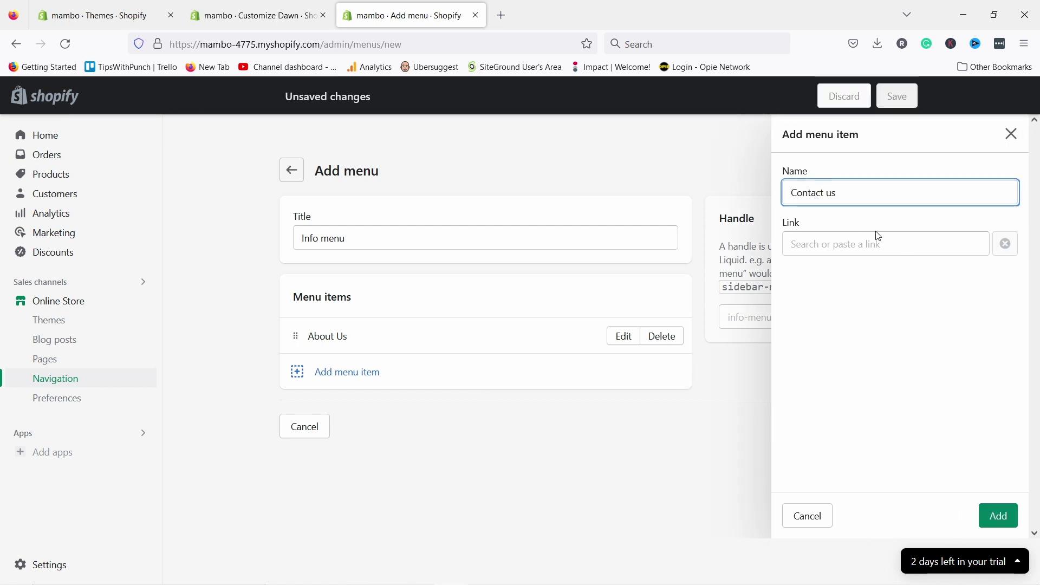
click(999, 516)
click(972, 240)
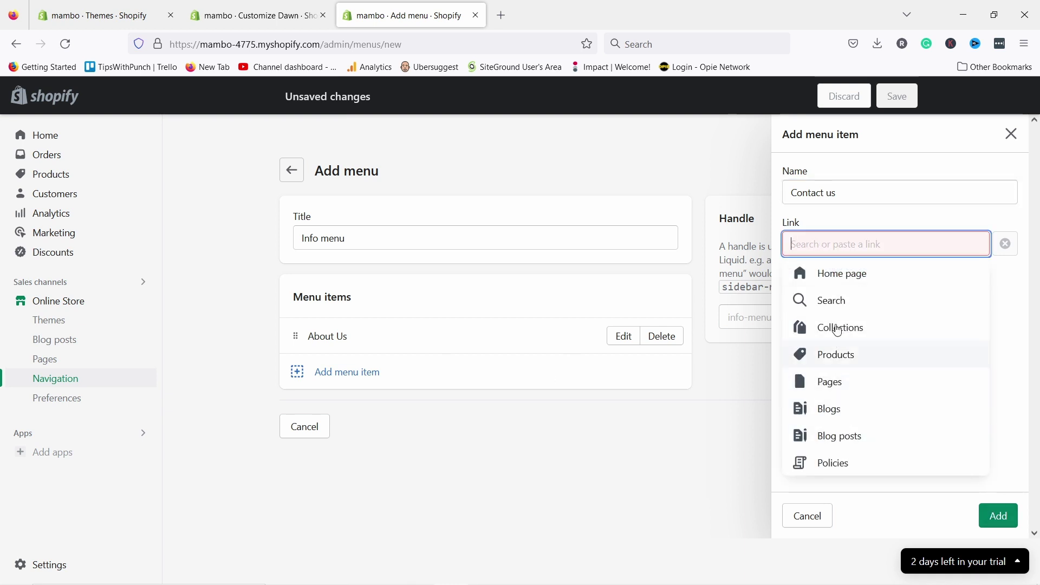
text(contact)
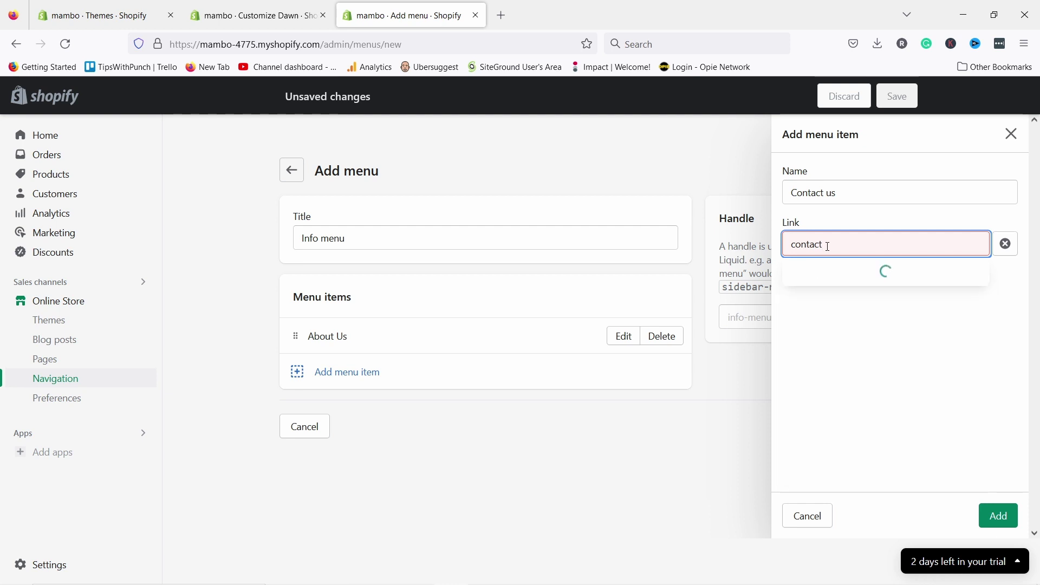
click(822, 299)
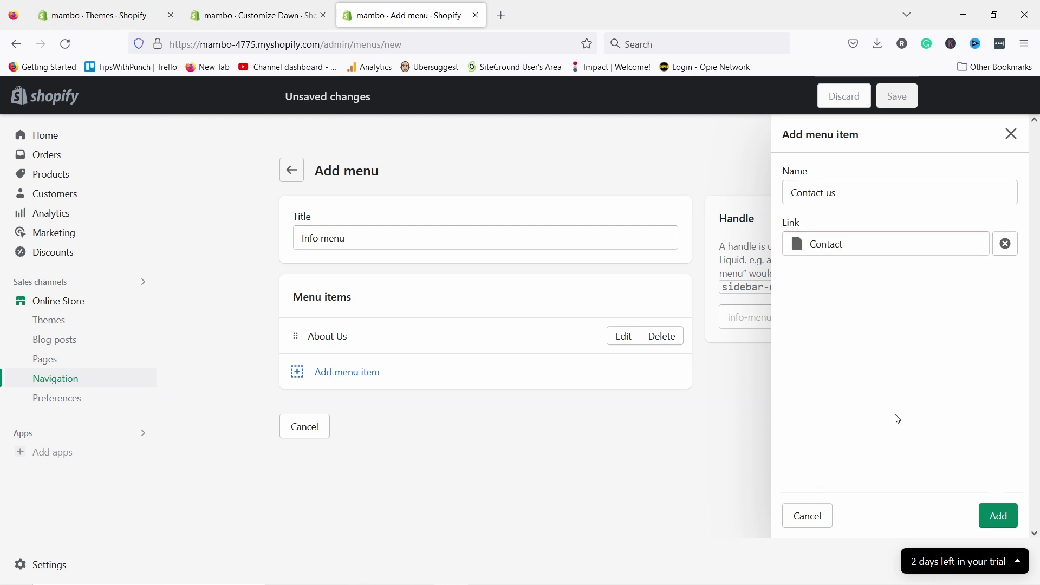
click(999, 516)
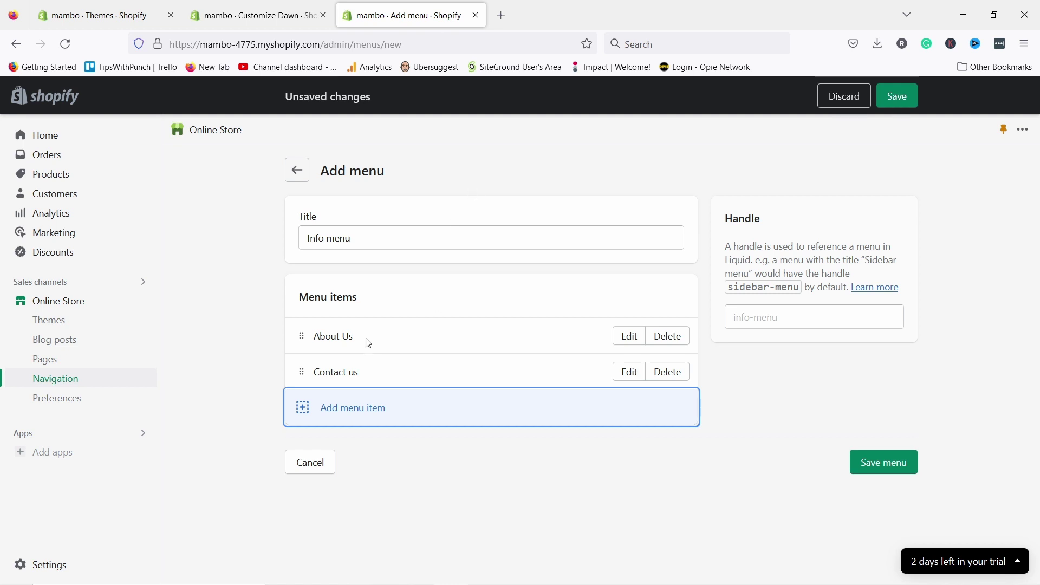
- Add a Shipping policy item to the Info menu, also linked to the Contact page
click(345, 410)
text(Shipping policy)
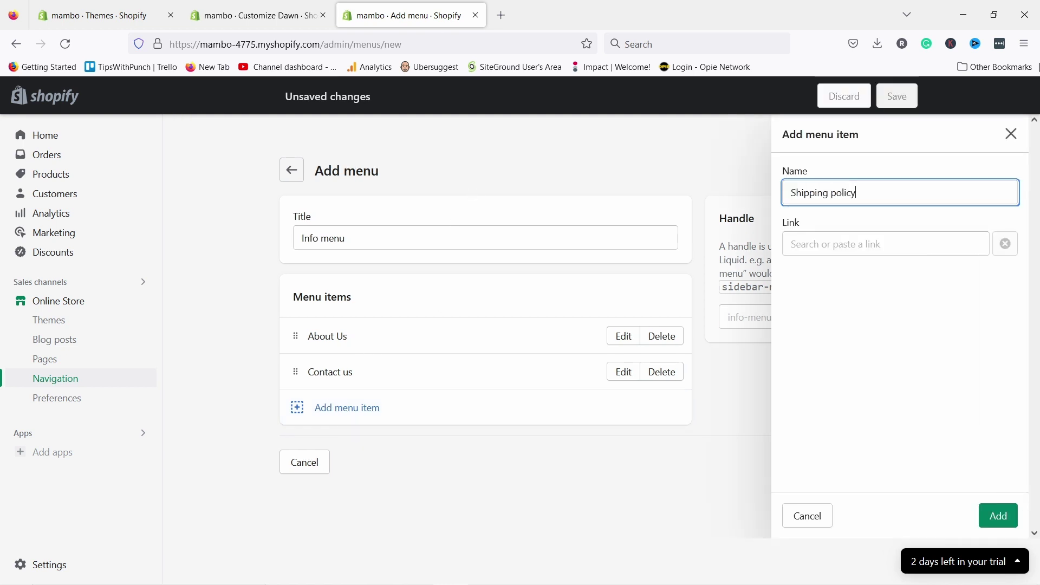
click(883, 238)
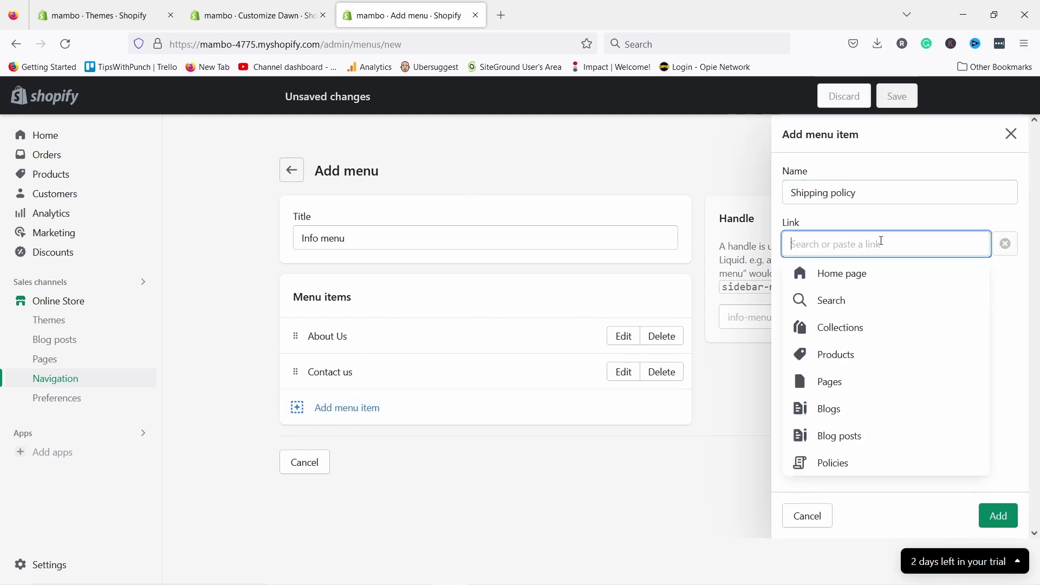
text(contact)
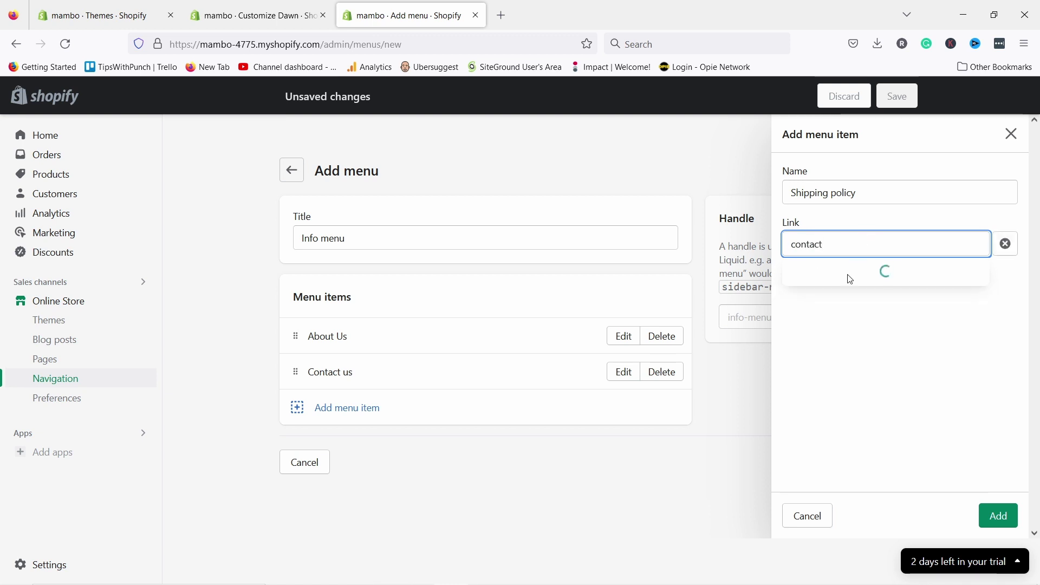
click(810, 302)
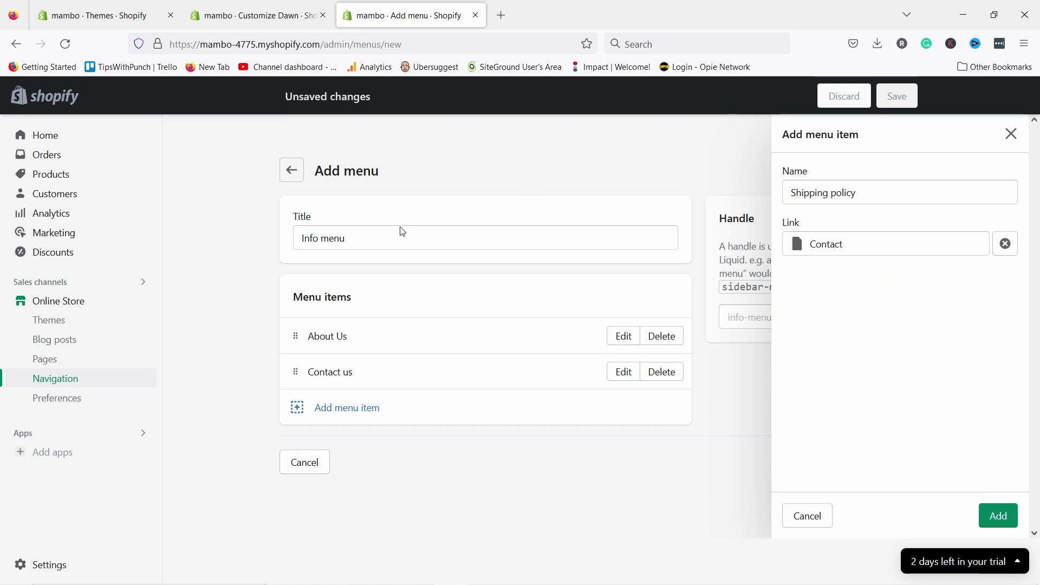
click(999, 515)
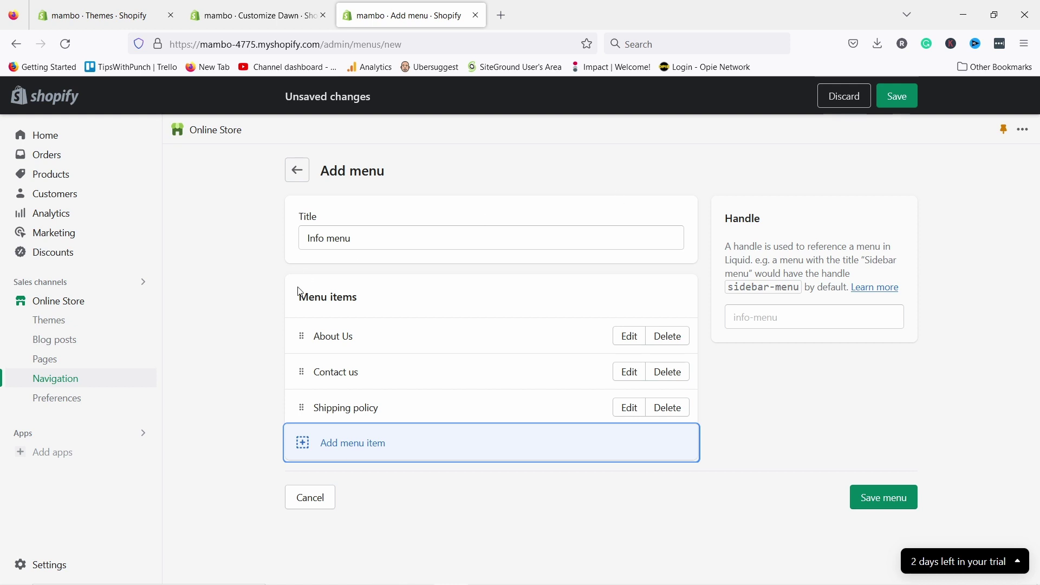
click(363, 368)
- Rename the items to 'Contact Us' and 'Shipping Policy', save the Info menu, and close the tab
double_click(344, 373)
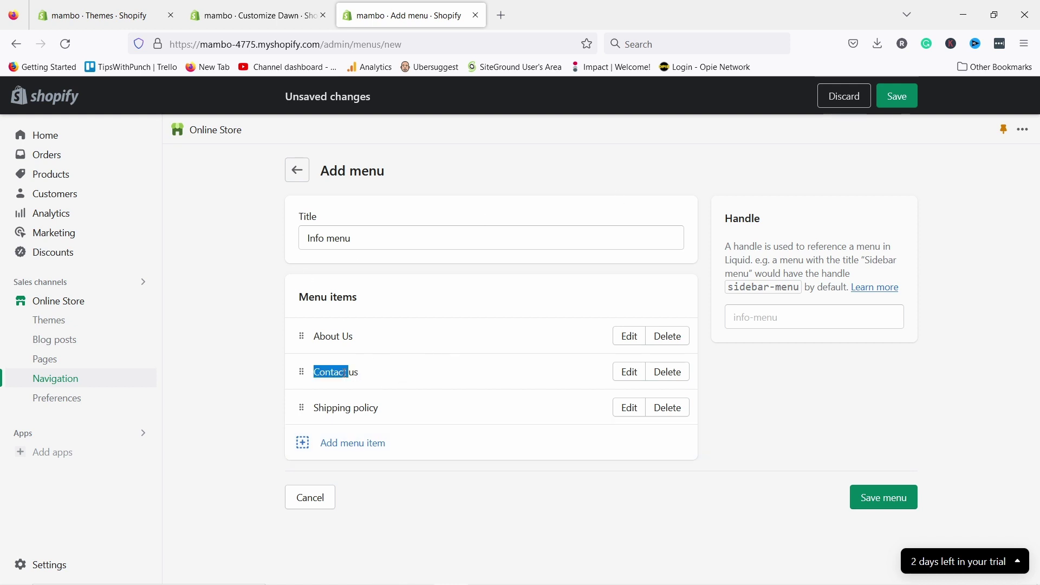
click(628, 372)
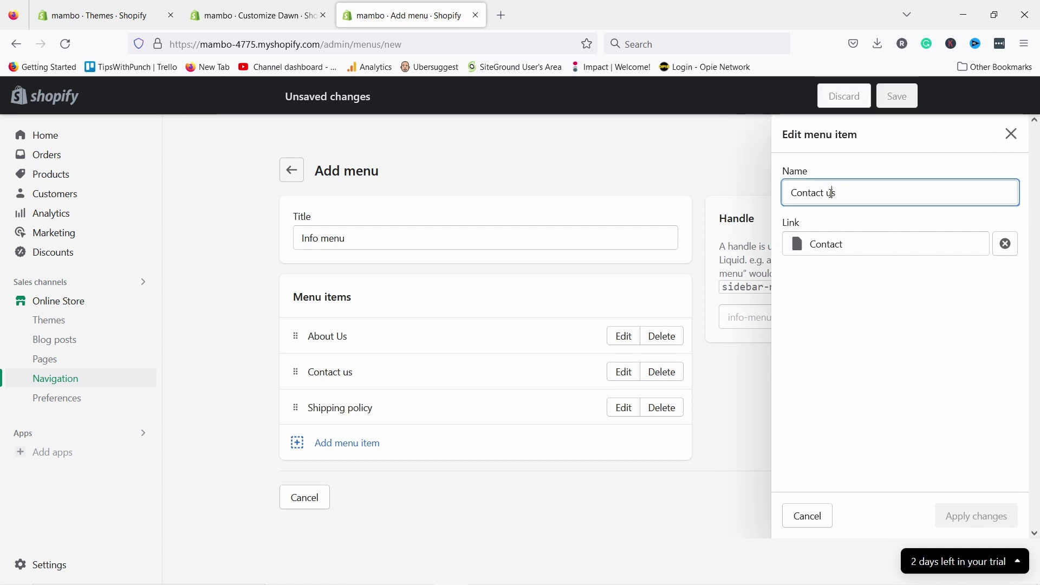
text(U)
click(999, 521)
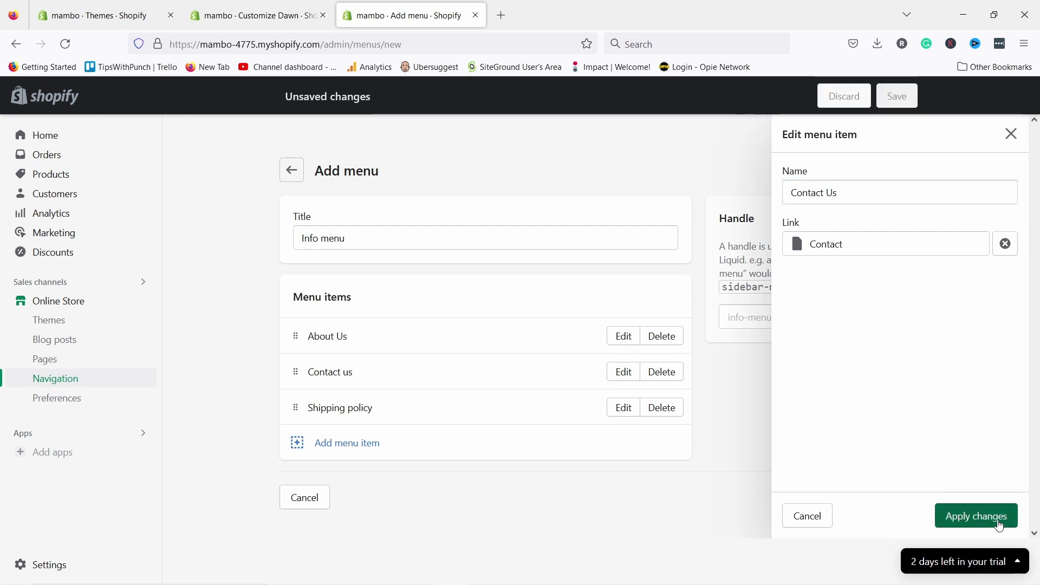
click(629, 408)
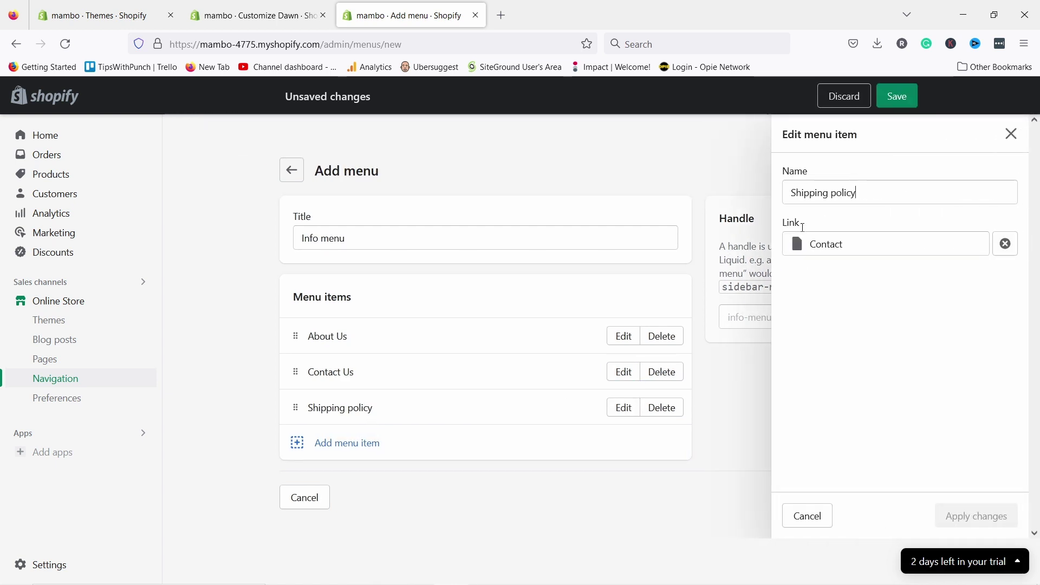
text(P)
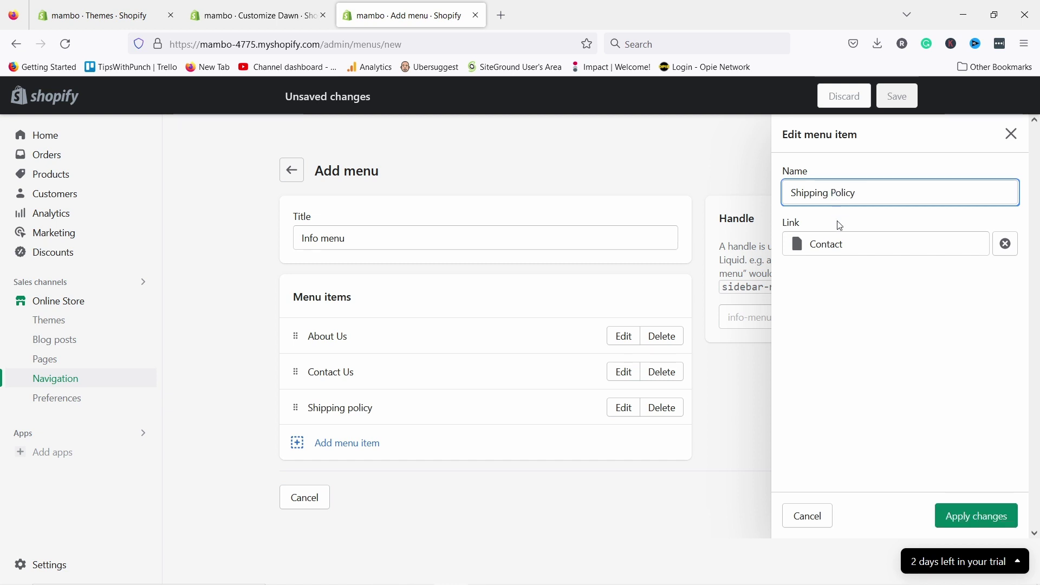
click(977, 519)
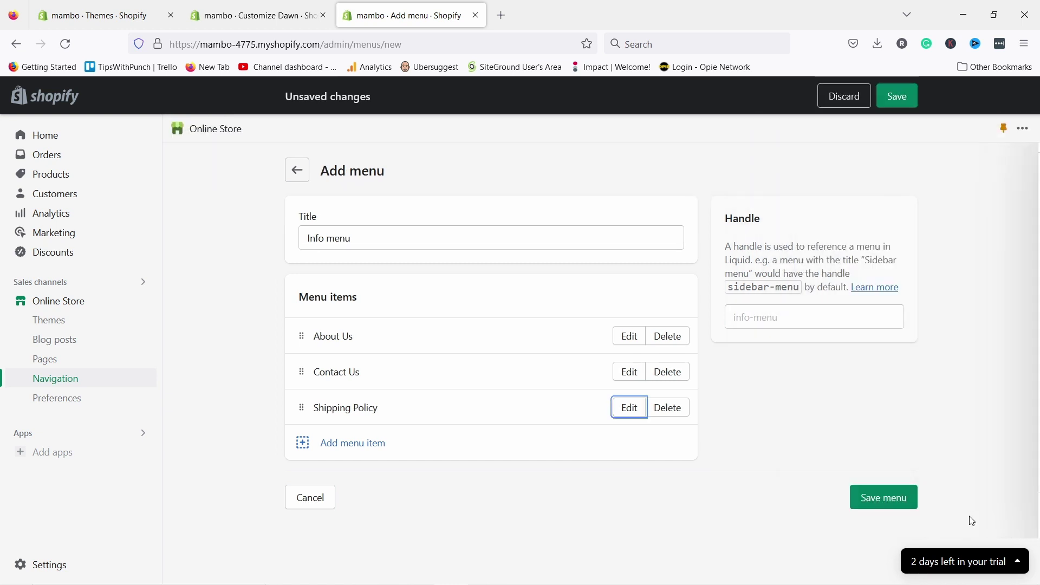
click(881, 496)
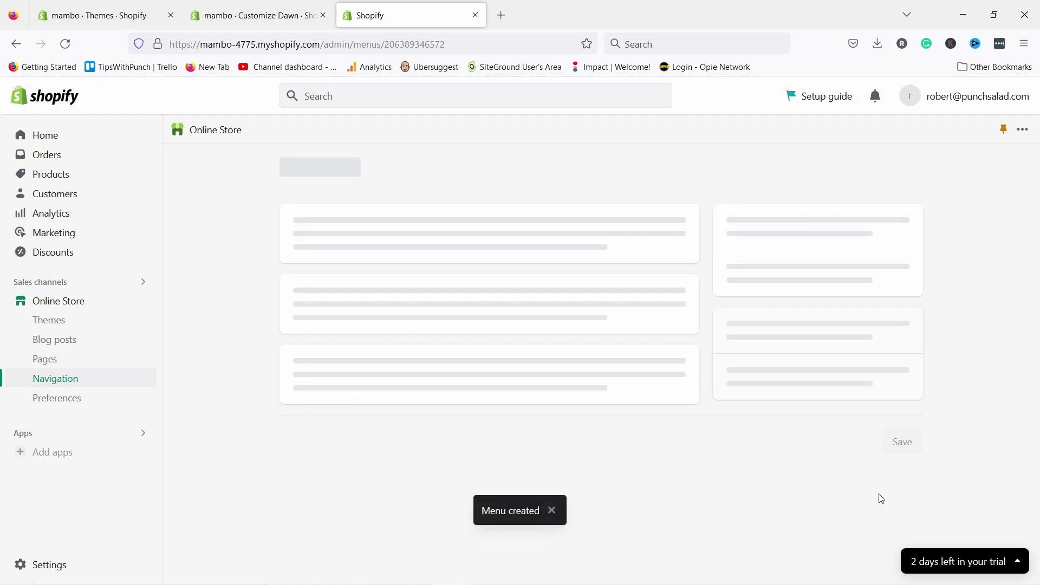
click(476, 15)
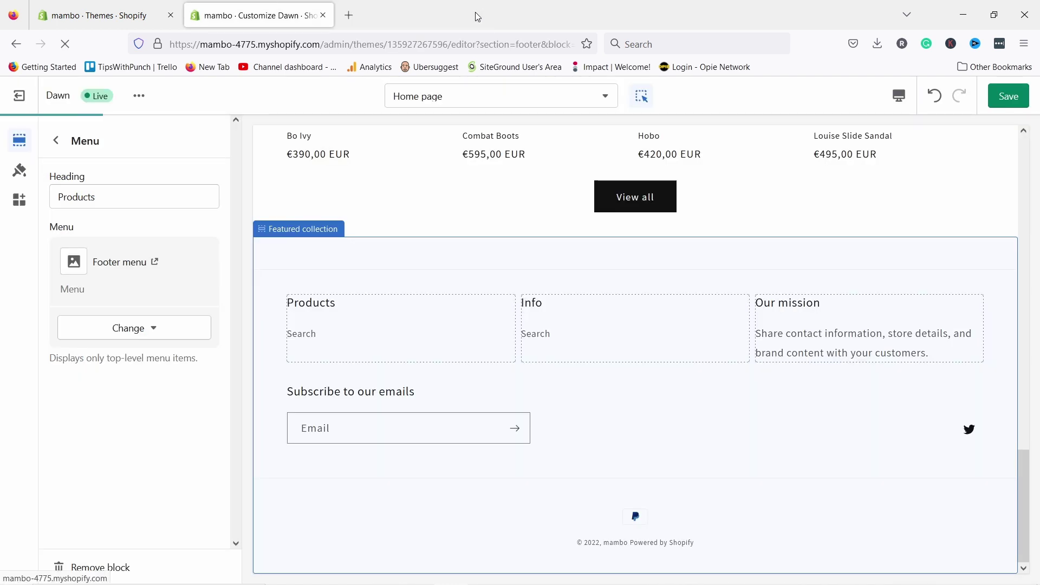
- Save the theme, preview the Default product template, then switch back to the Home page
click(1010, 96)
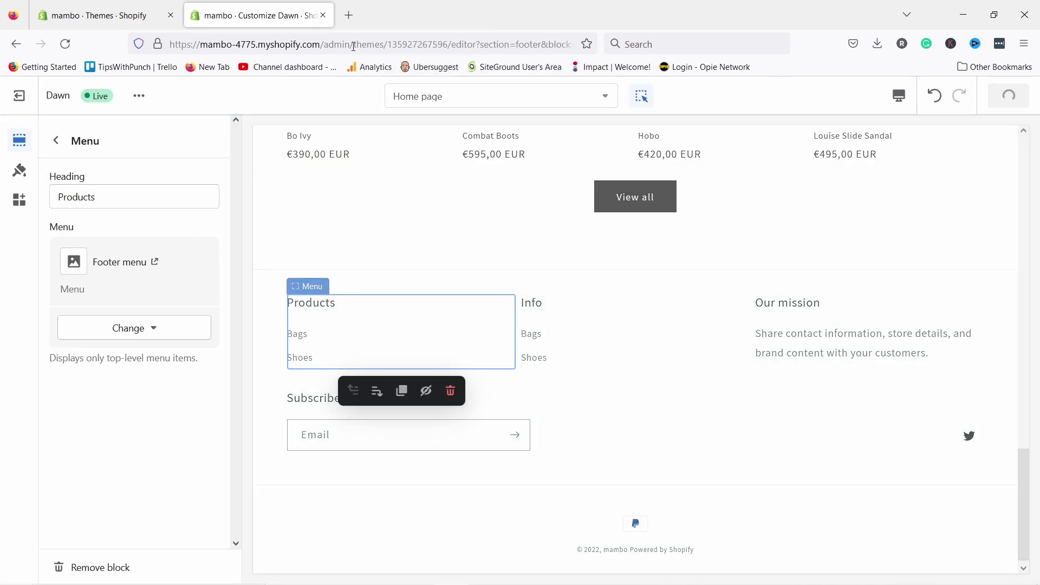
click(442, 101)
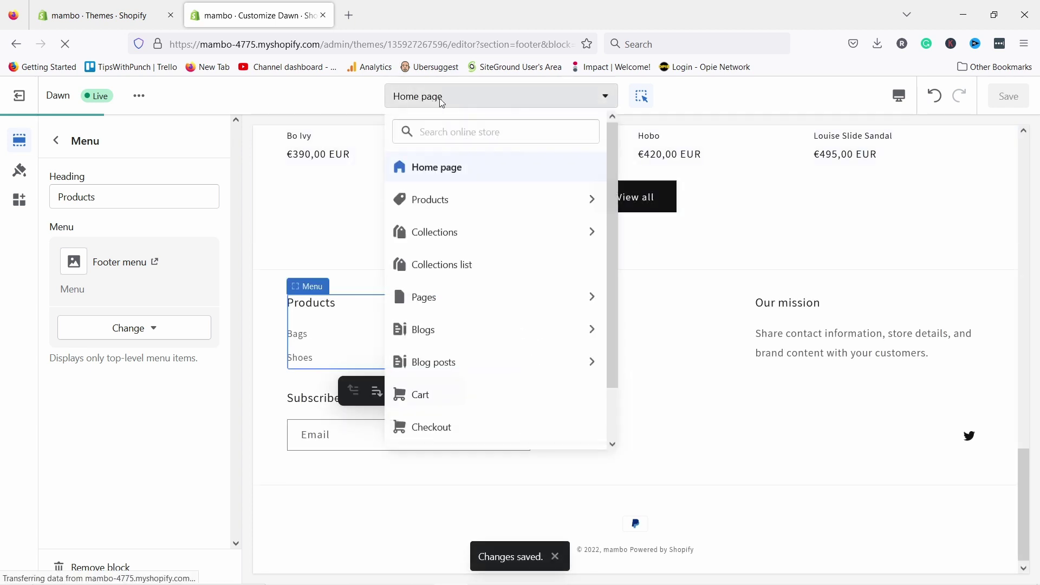
click(430, 200)
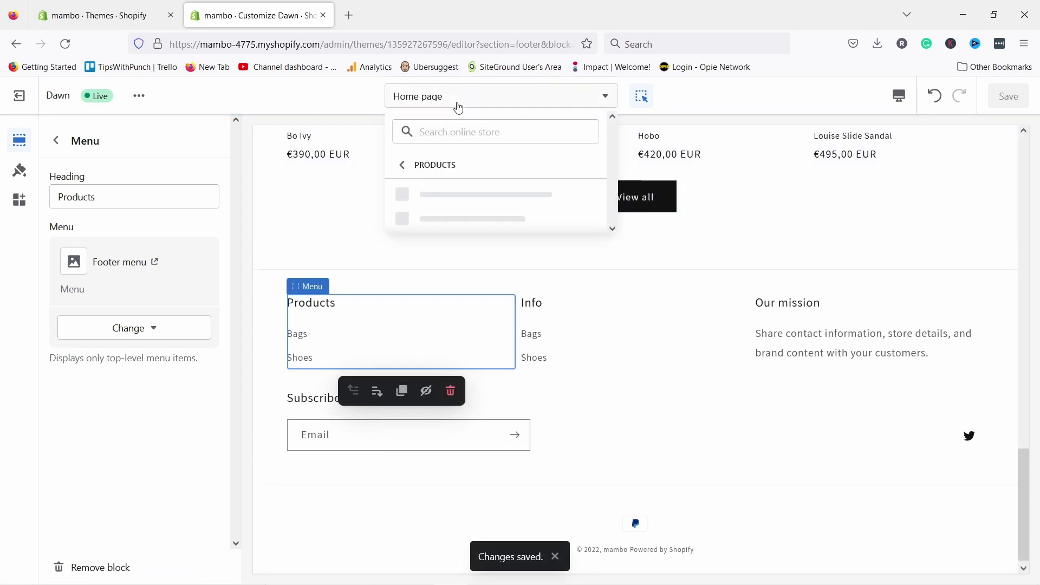
click(445, 196)
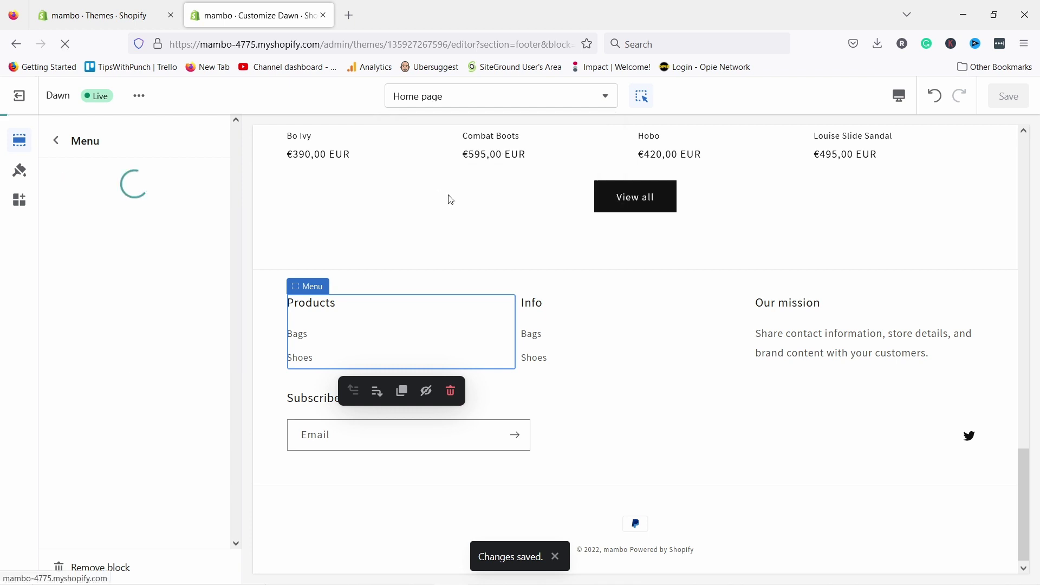
click(438, 100)
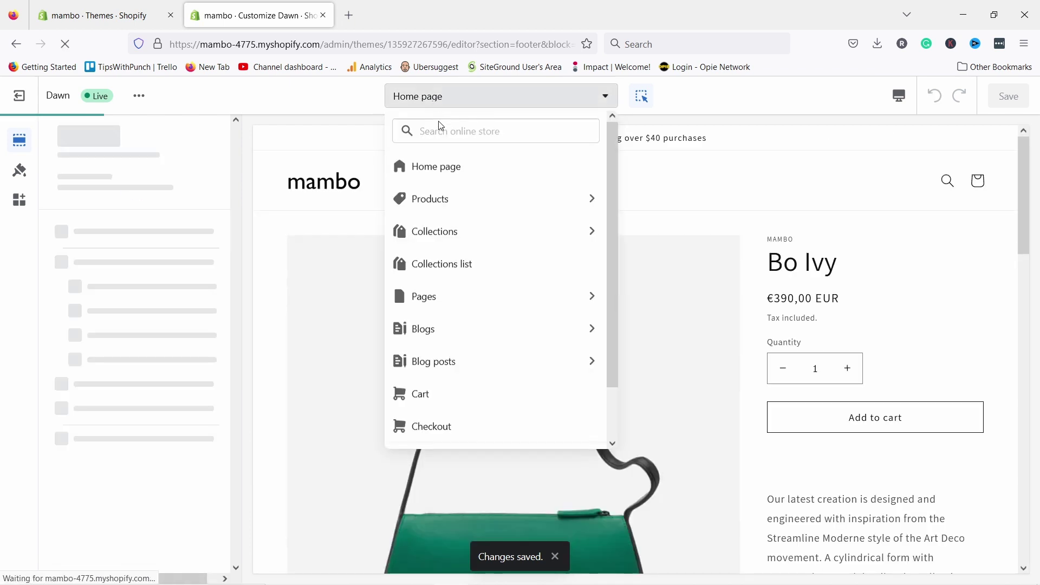
click(435, 172)
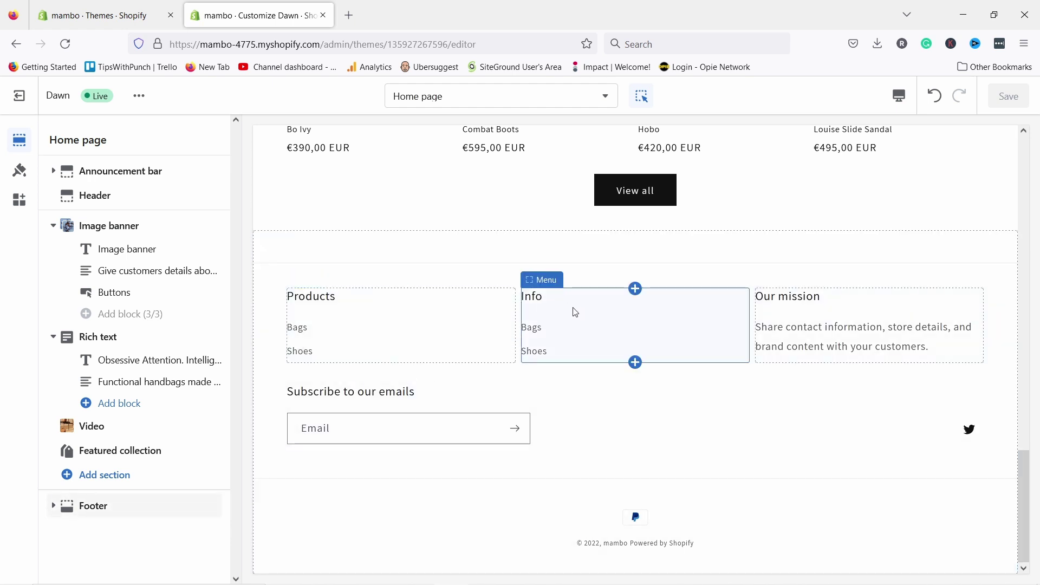
click(546, 289)
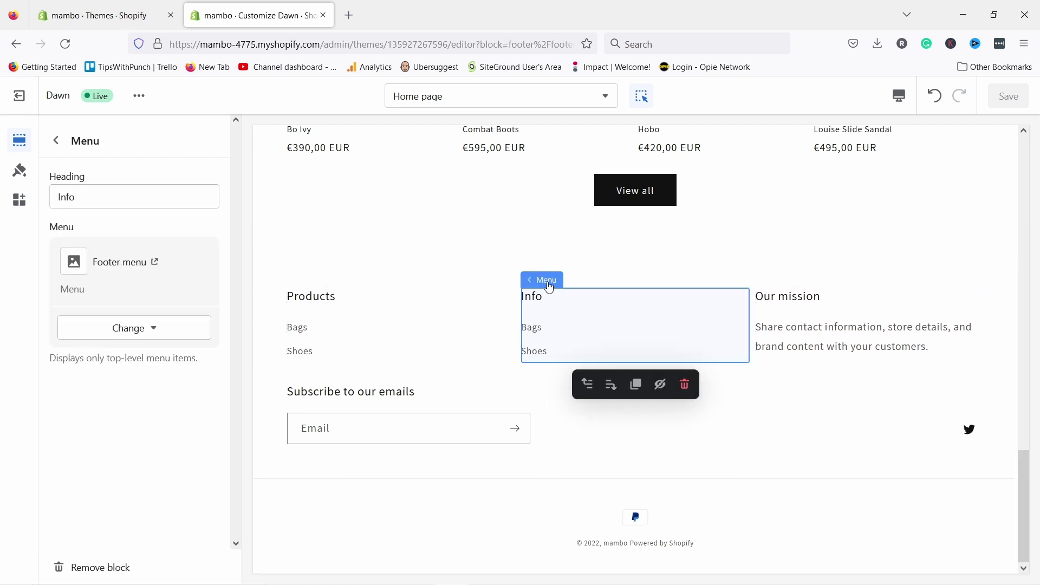
- Set the footer's Info column to use the Info menu
click(125, 327)
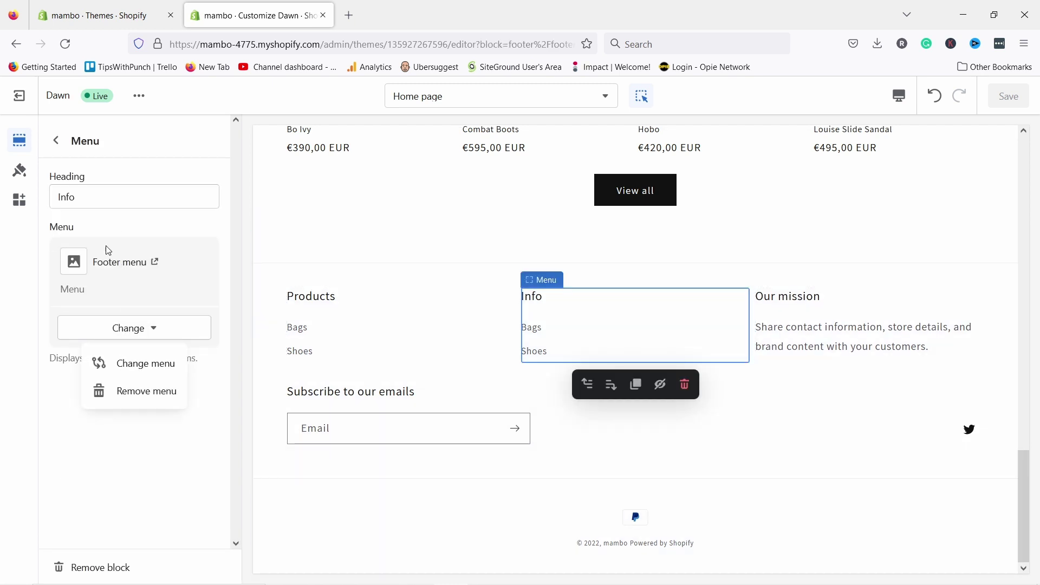
click(143, 364)
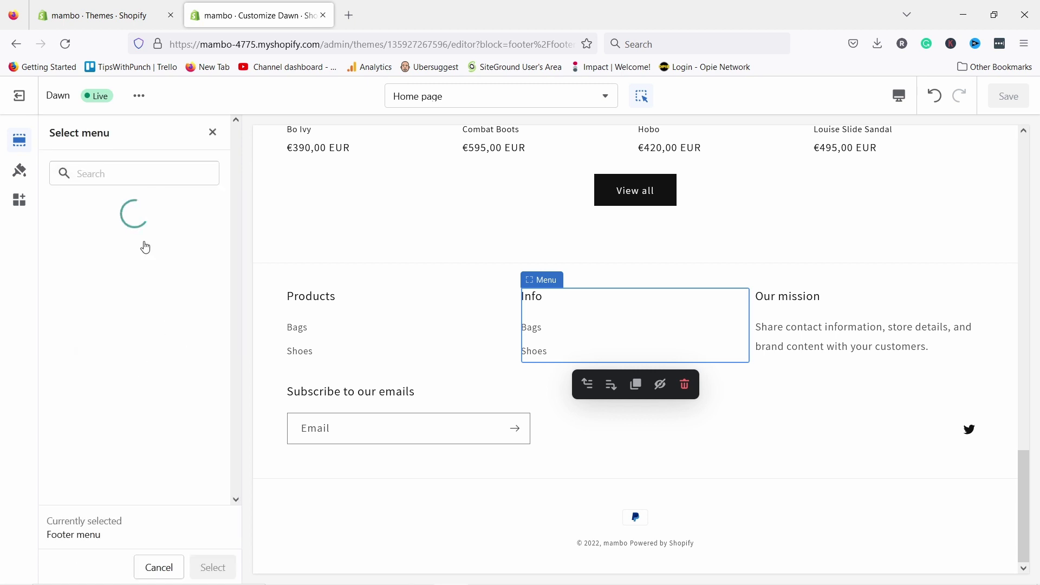
click(89, 293)
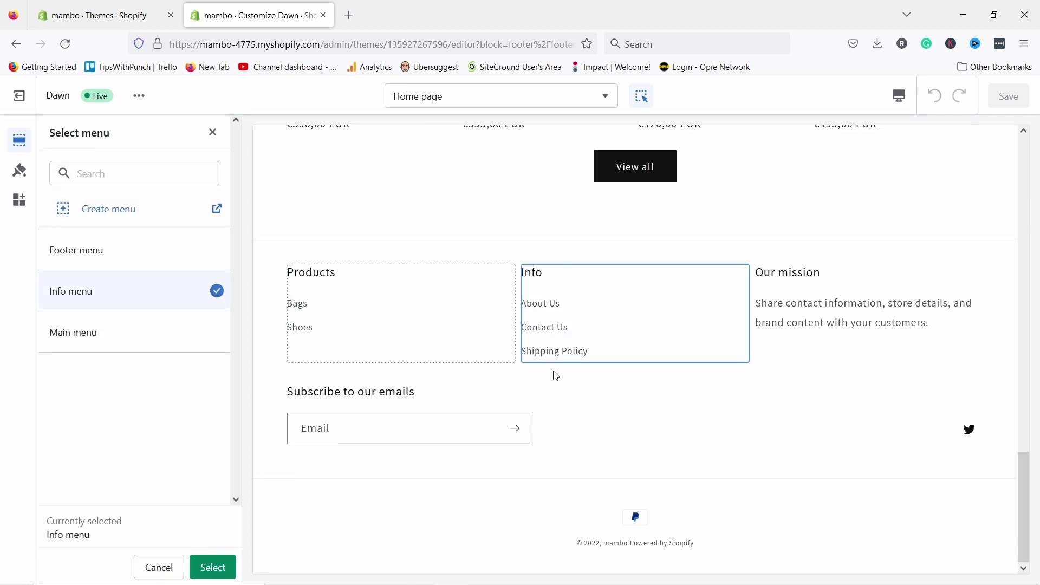
click(786, 310)
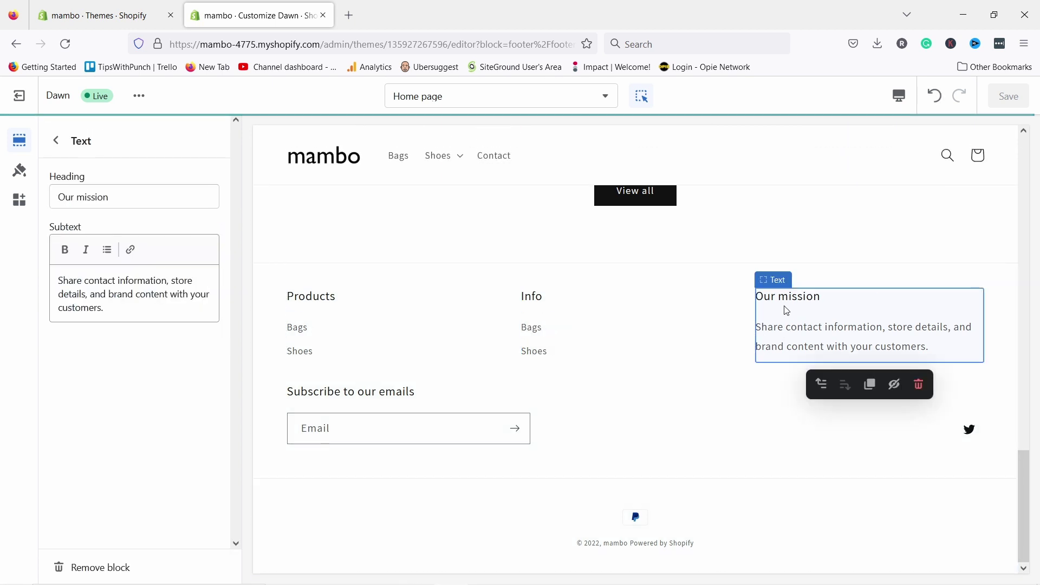
click(57, 142)
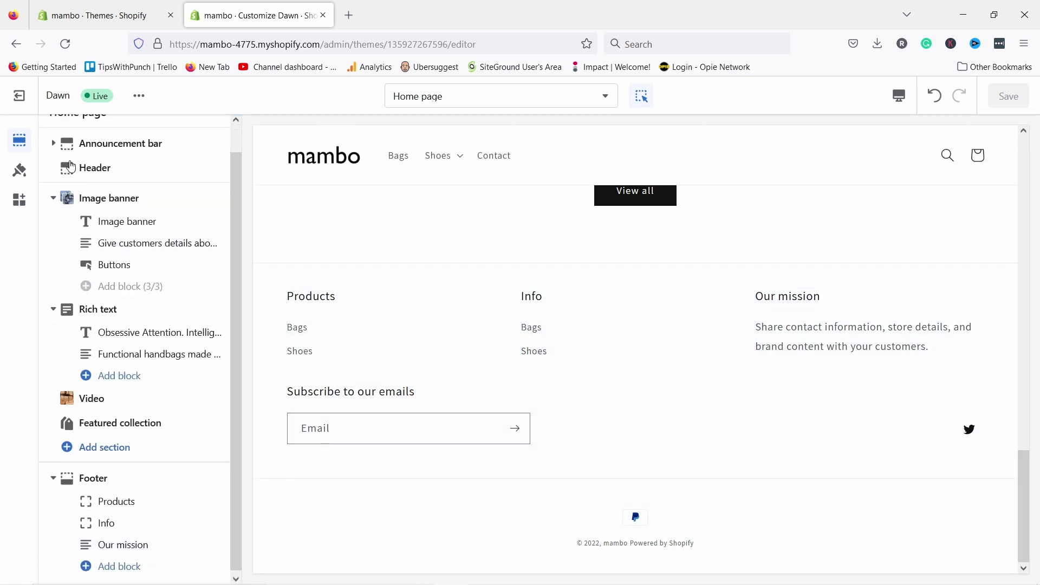
click(118, 566)
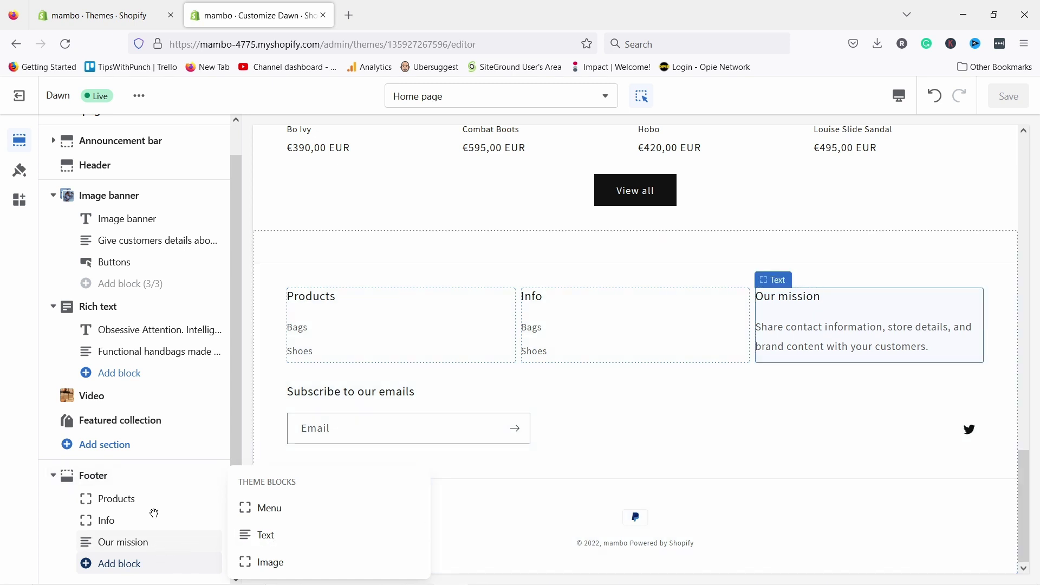
- Replace the Our mission block with heading 'We believe in:' and the pasted mission sentence
click(793, 335)
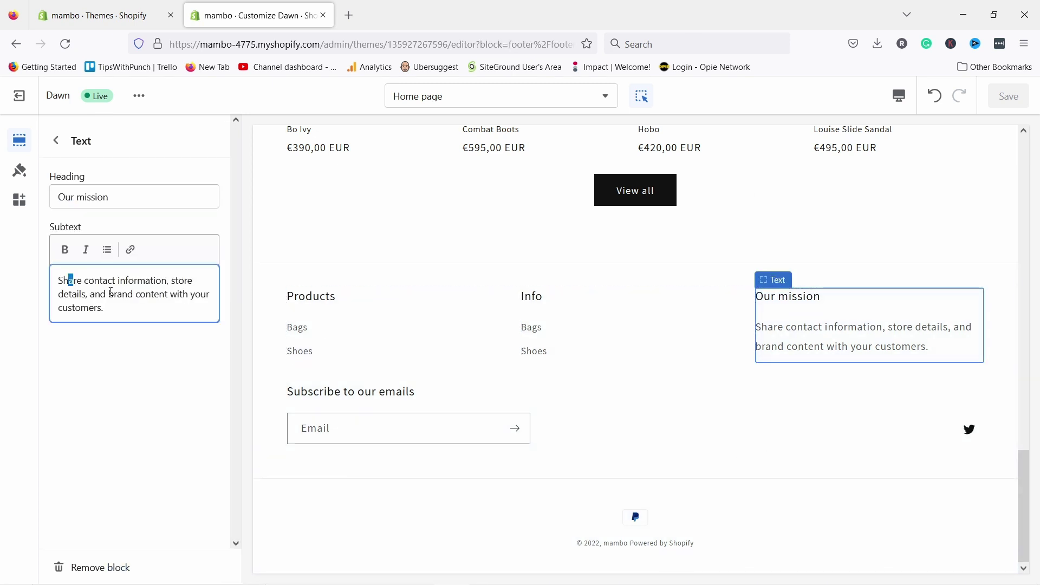
drag(62, 281, 103, 308)
text(Quality materials, good designs, craftsmanship and sustainability.)
triple_click(132, 195)
text(W)
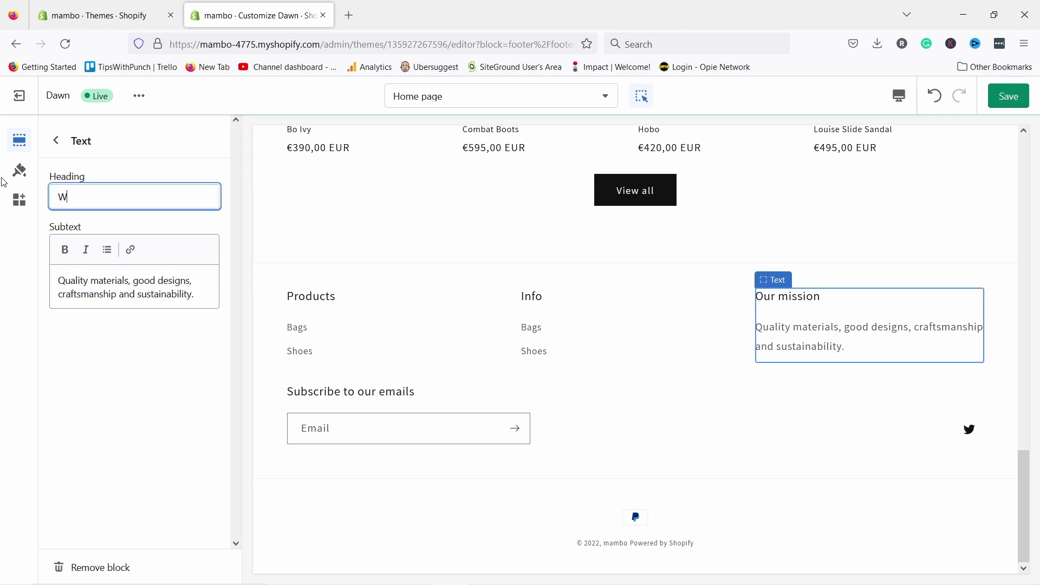
text(e believe in:)
click(139, 293)
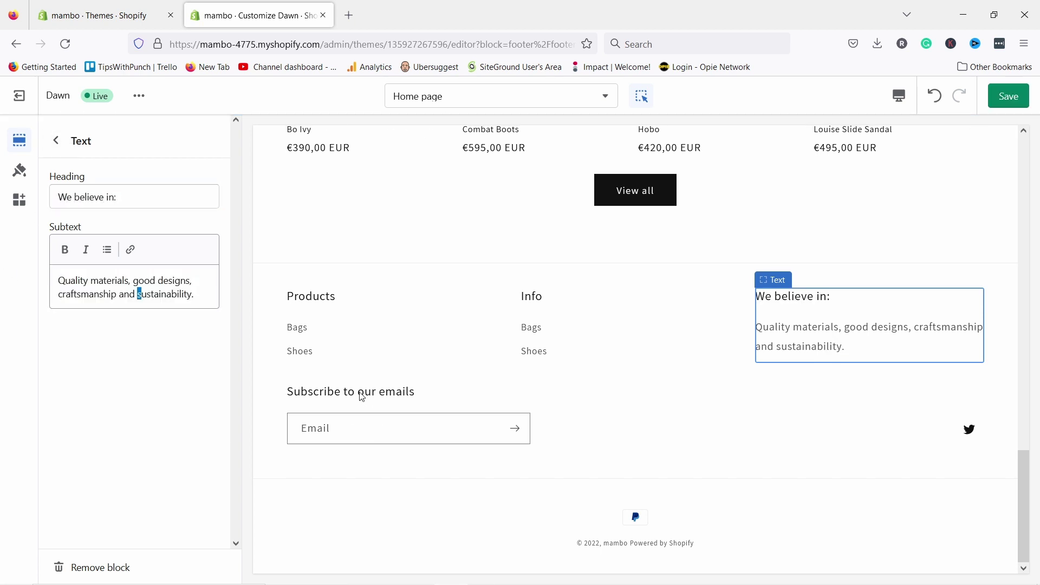
click(340, 431)
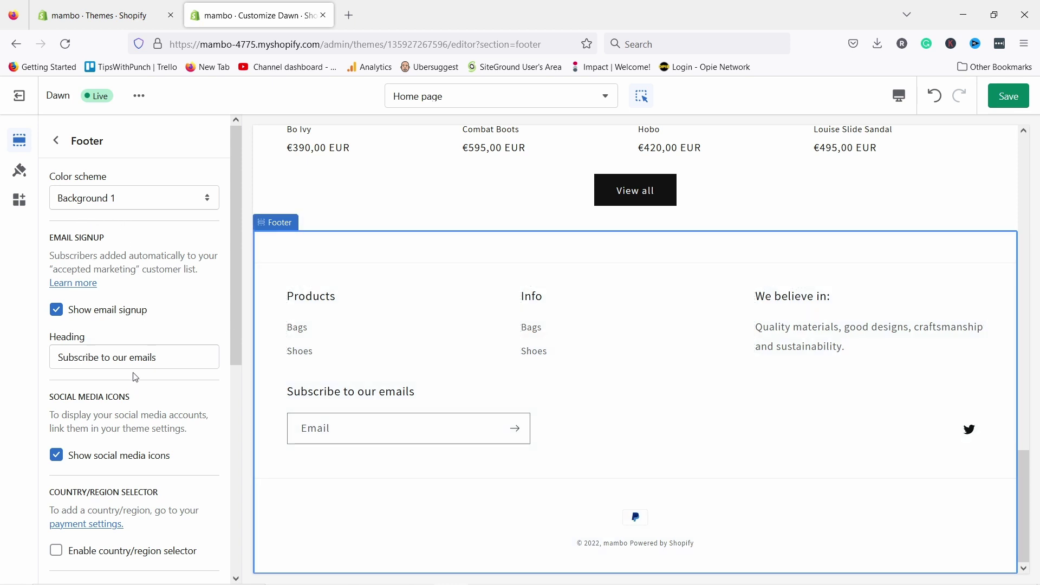
- Change the footer email signup heading to 'Join our newsletter'
click(204, 358)
key(ctrl+a)
text(Jo)
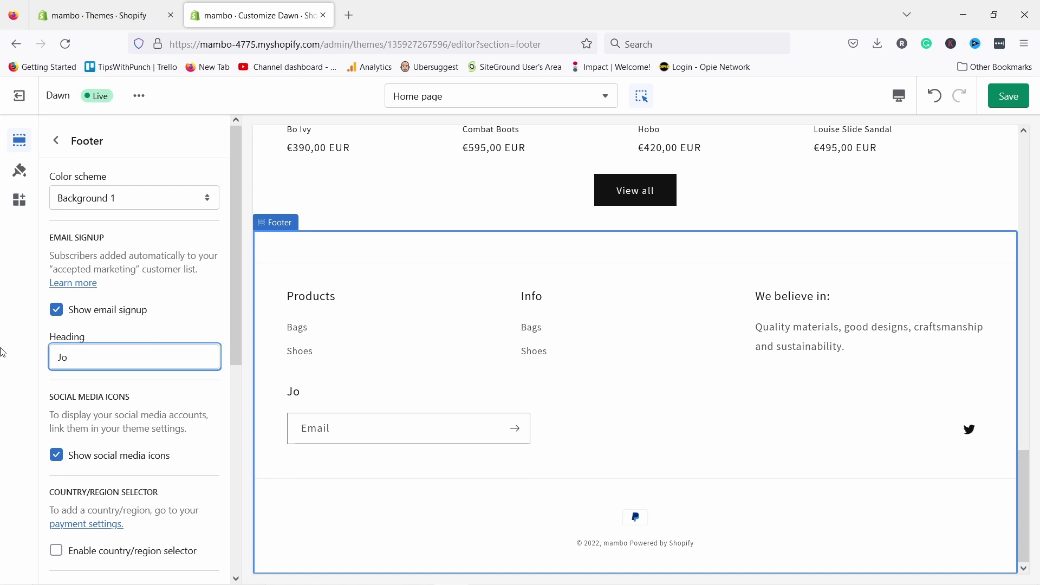
text(in our newsletter)
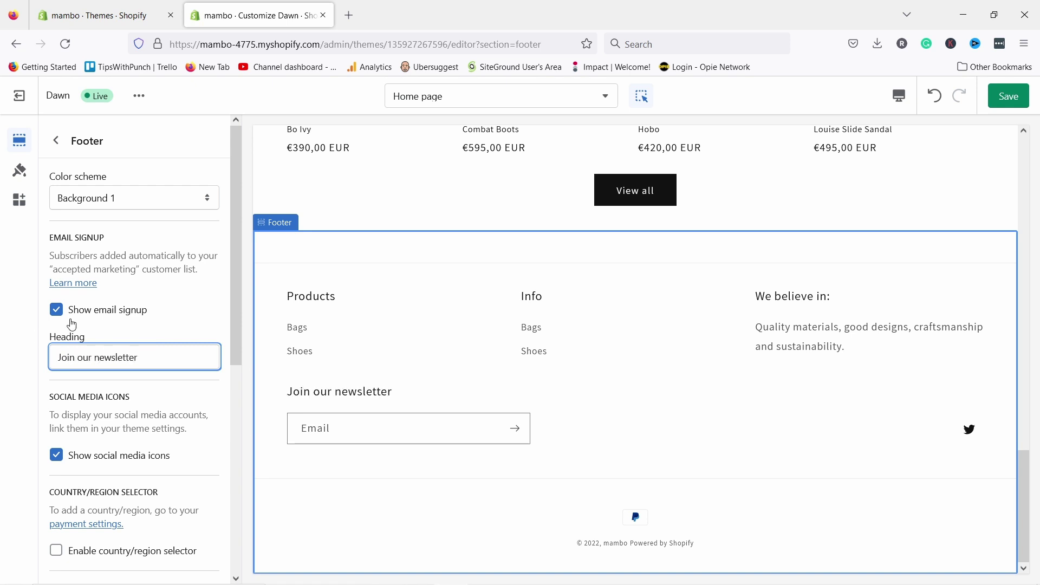
scroll(72, 323, down, 3)
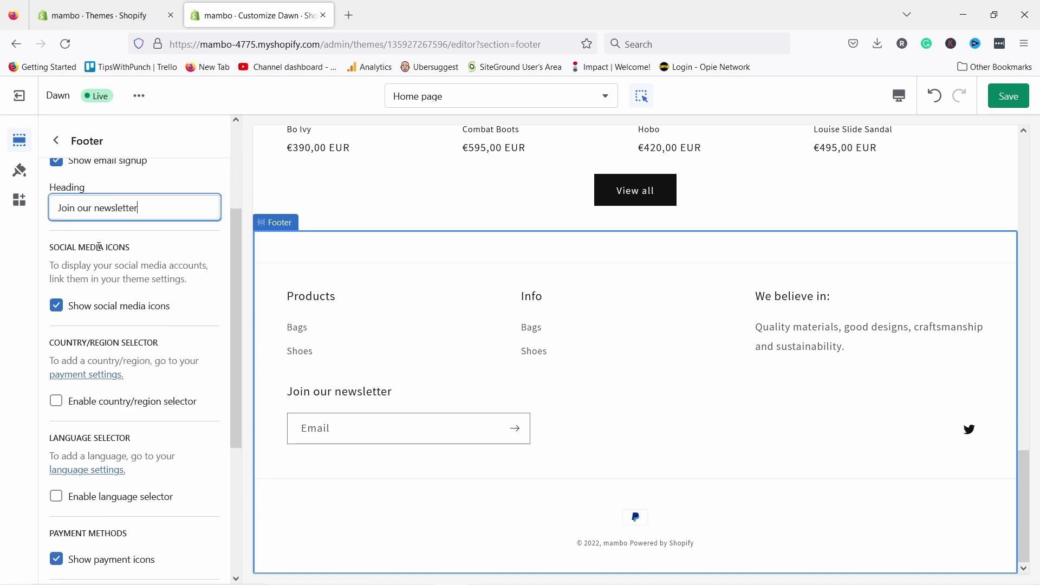
- Hide the footer's social media icons and leave the country/region selector turned off
click(63, 311)
click(60, 310)
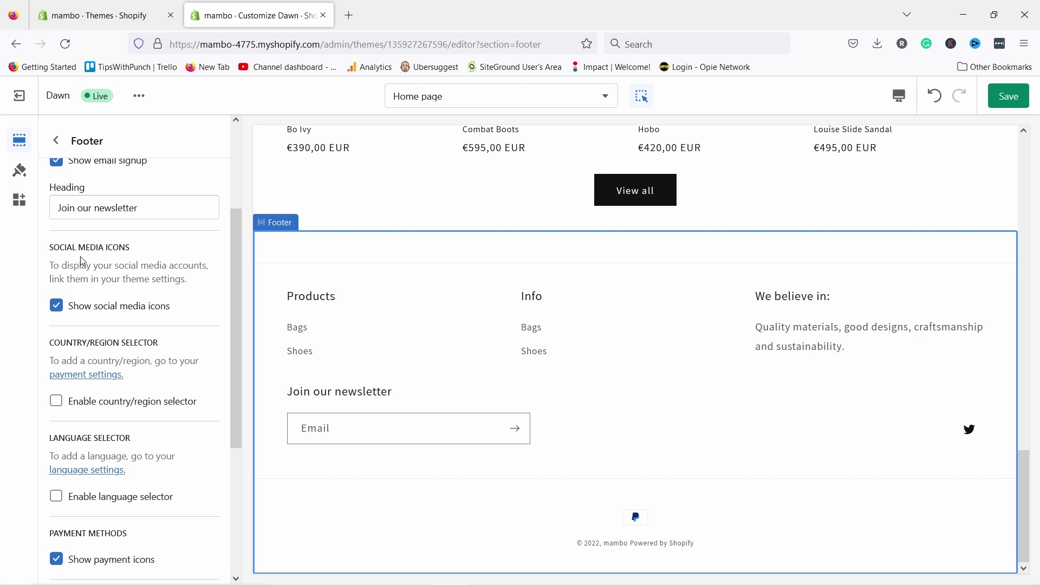
scroll(125, 292, down, 2)
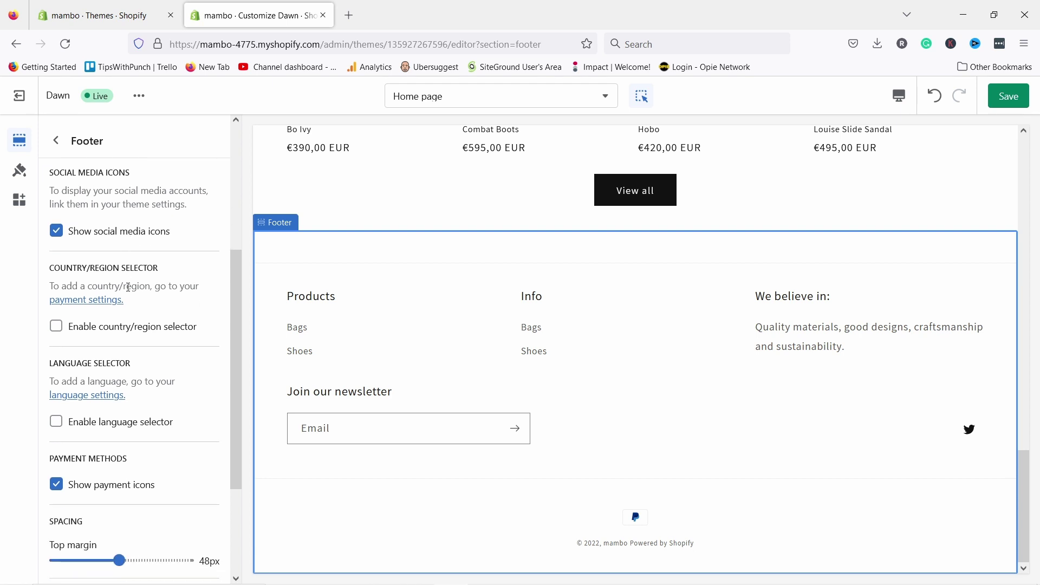
click(61, 234)
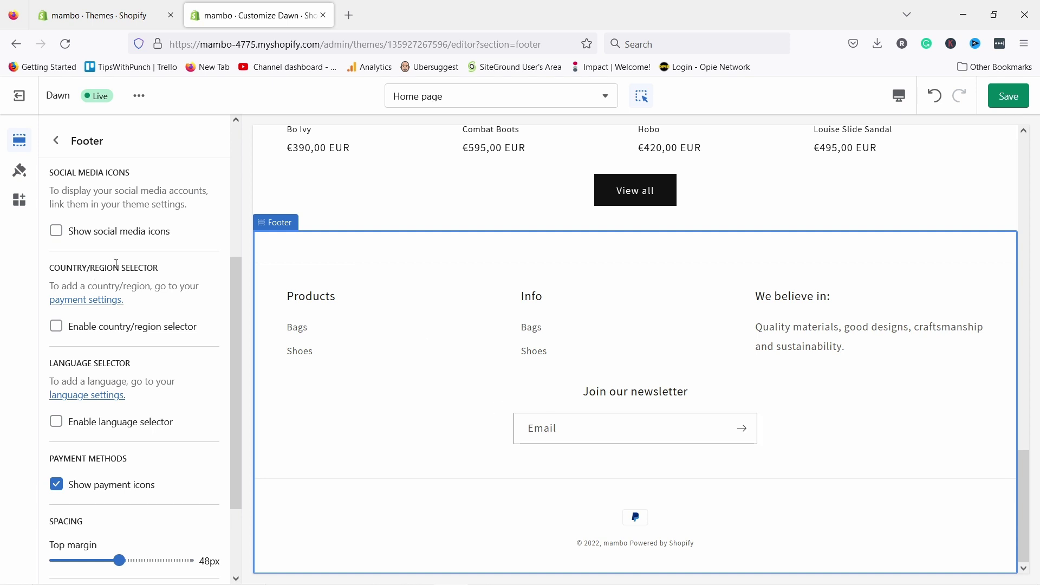
click(61, 325)
click(60, 327)
scroll(106, 379, down, 1)
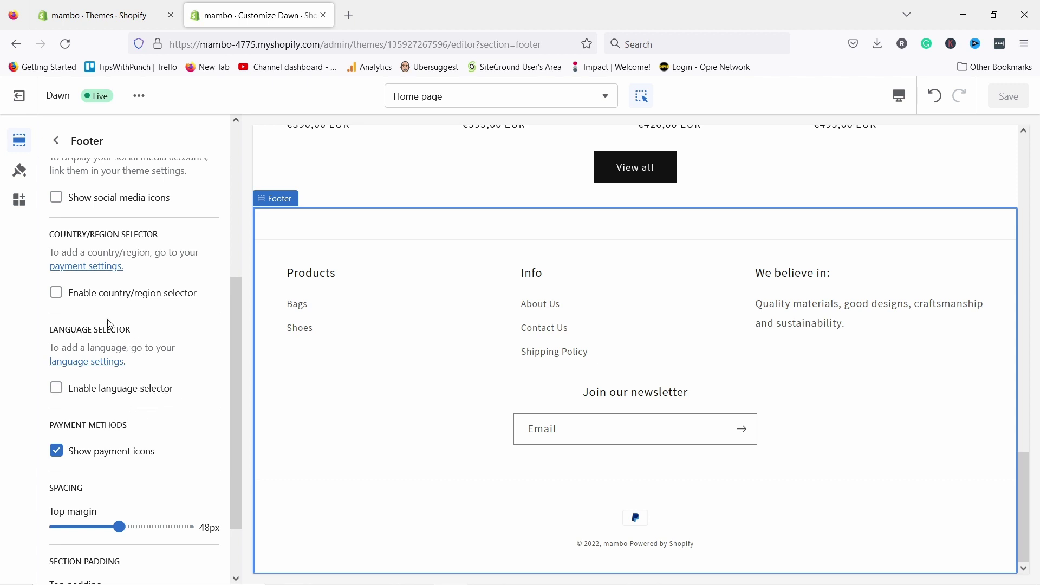
scroll(92, 323, down, 2)
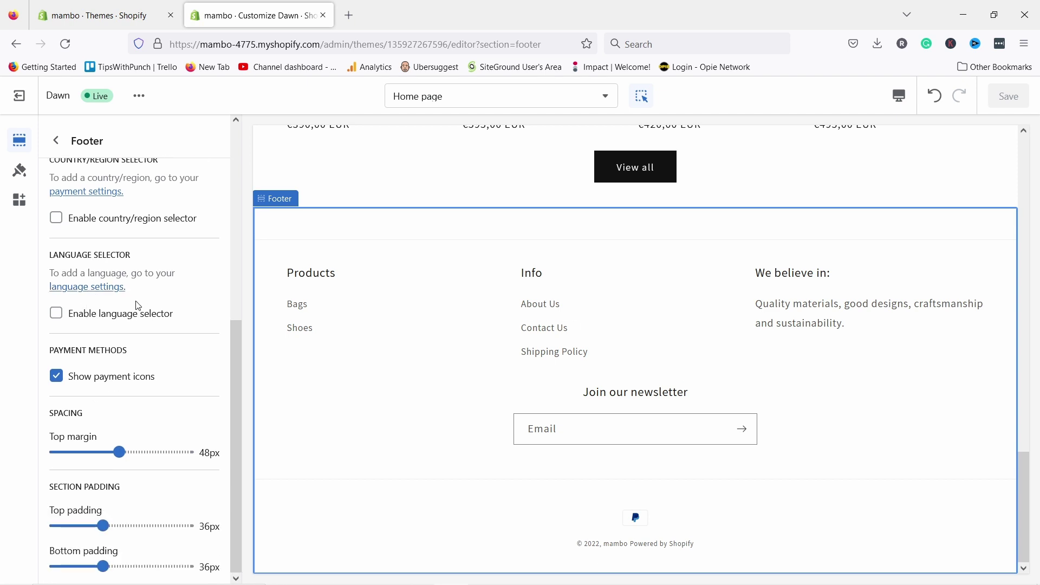
scroll(139, 346, up, 9)
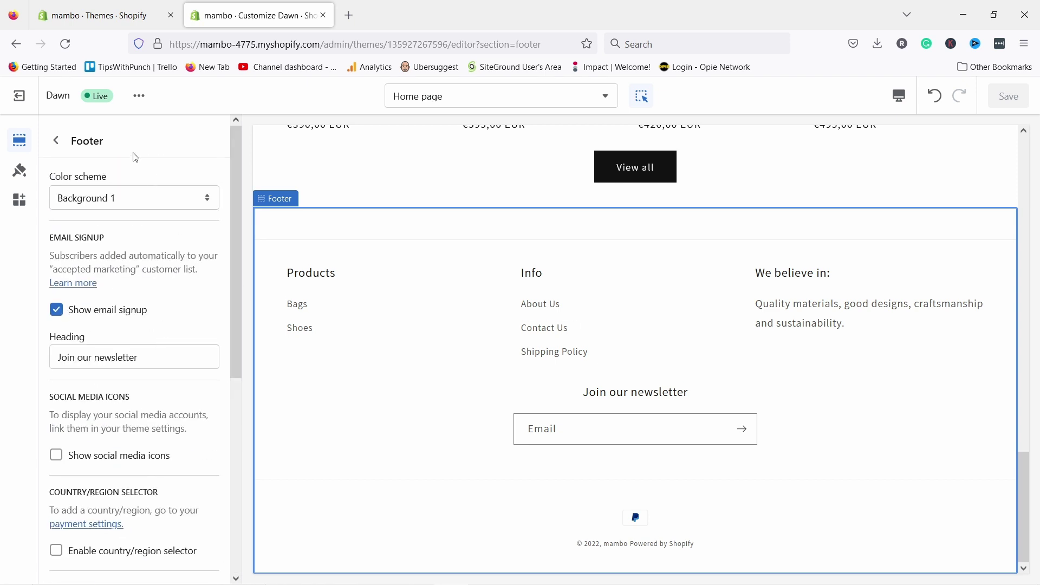
scroll(650, 309, up, 20)
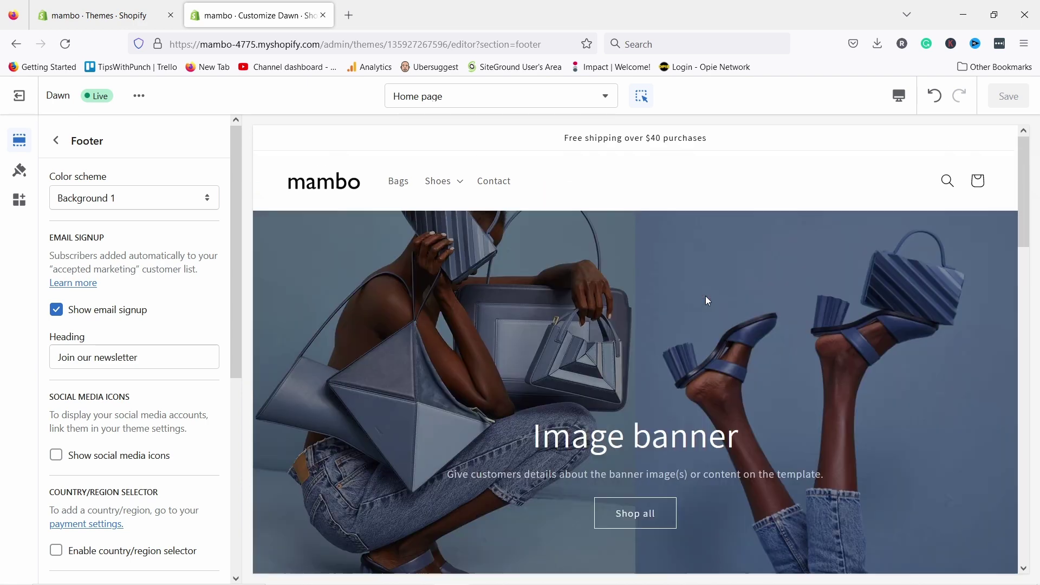
- Change the image banner heading to 'Industrial design meets fashion.'
click(623, 442)
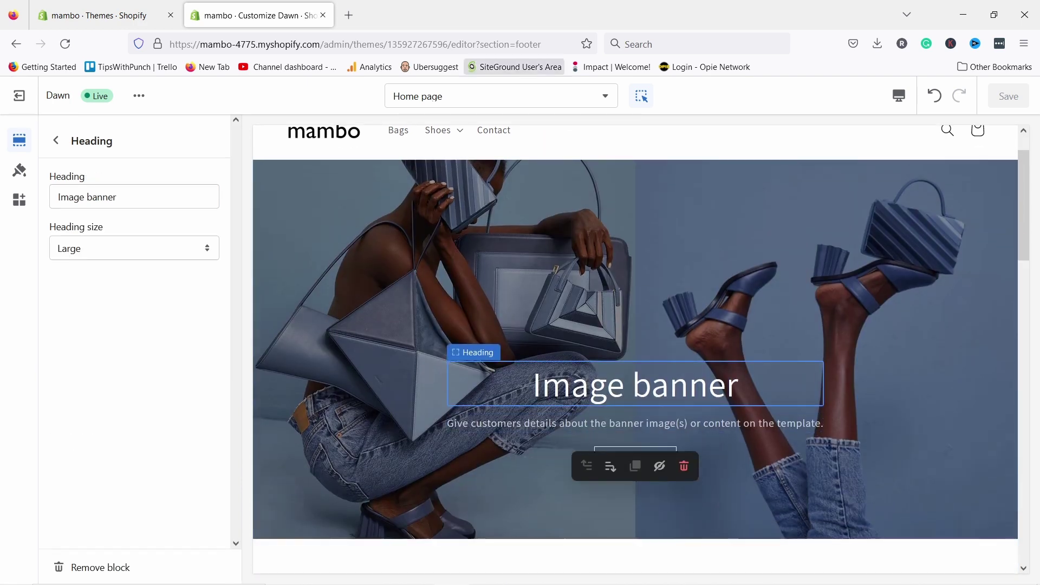
click(635, 423)
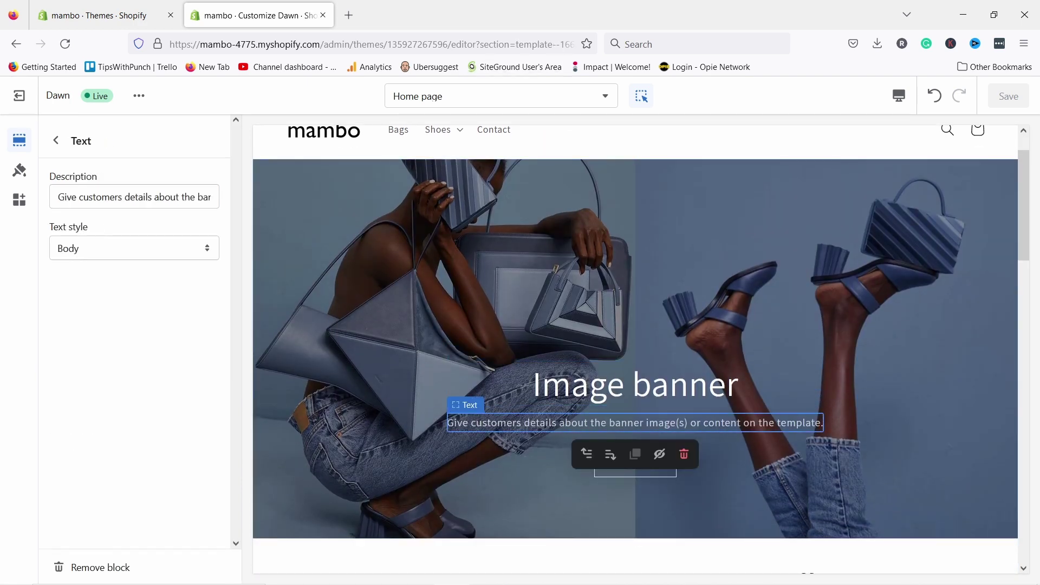
click(635, 385)
click(553, 423)
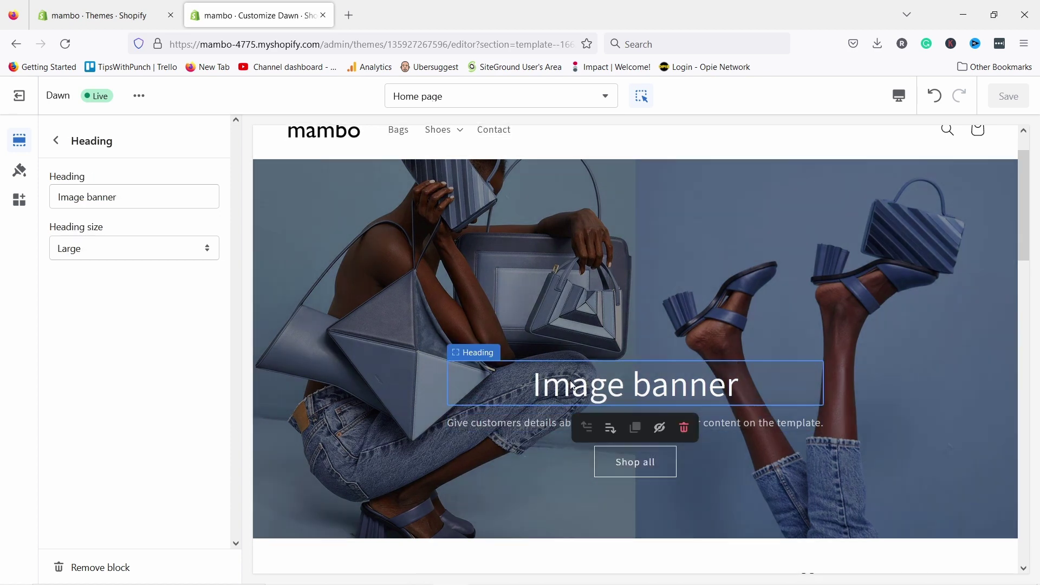
double_click(569, 383)
drag(533, 386, 774, 382)
right_click(662, 376)
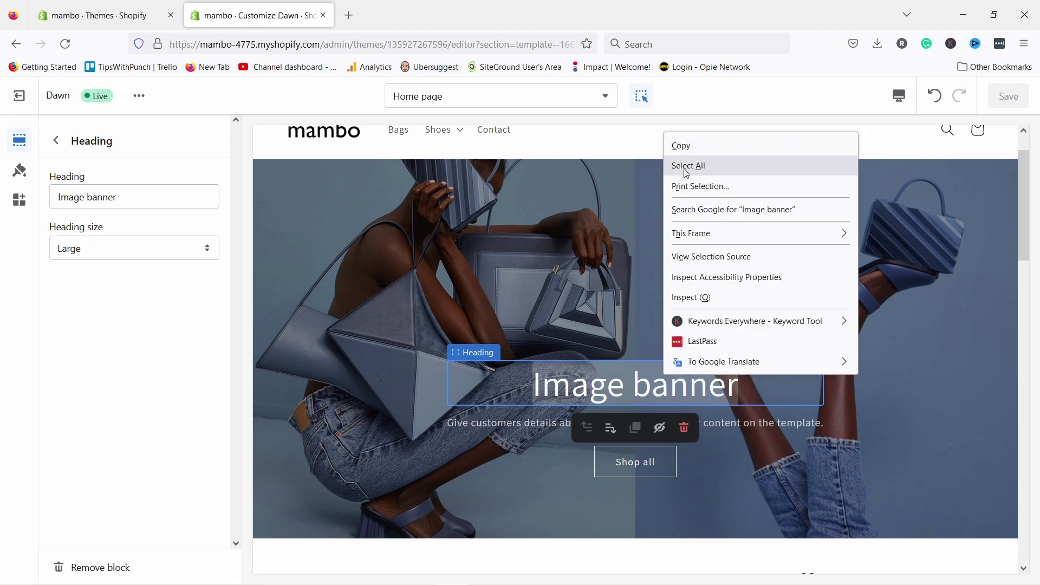
click(533, 384)
key(ctrl+a)
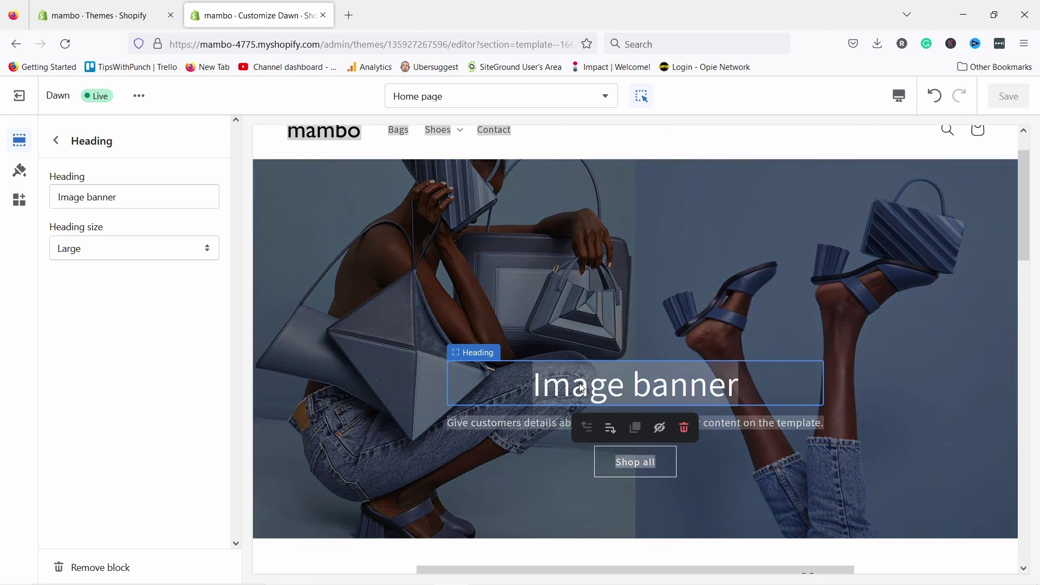
click(541, 386)
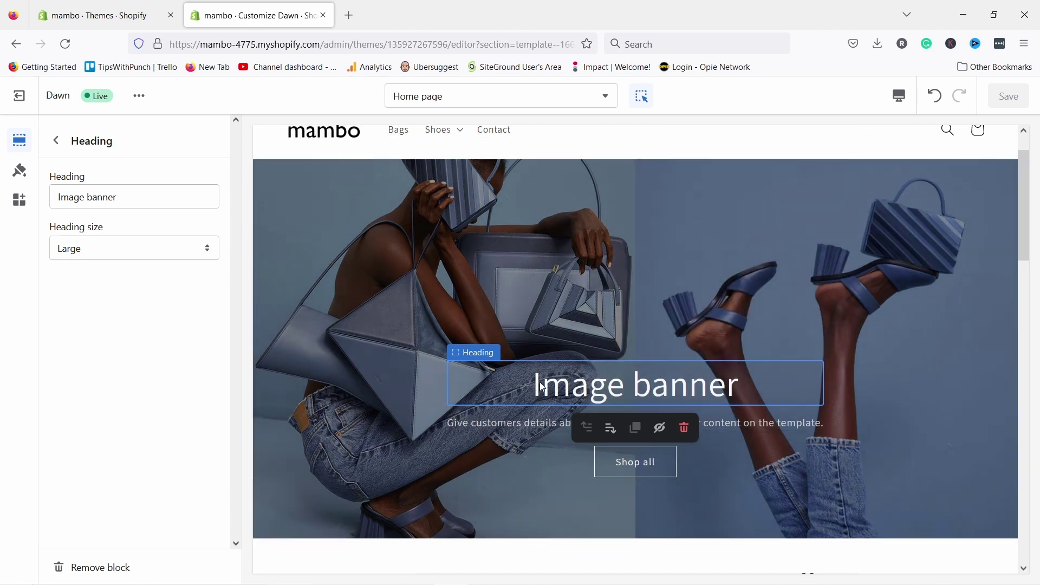
triple_click(120, 200)
text(Industrial design meets fashion.)
click(164, 330)
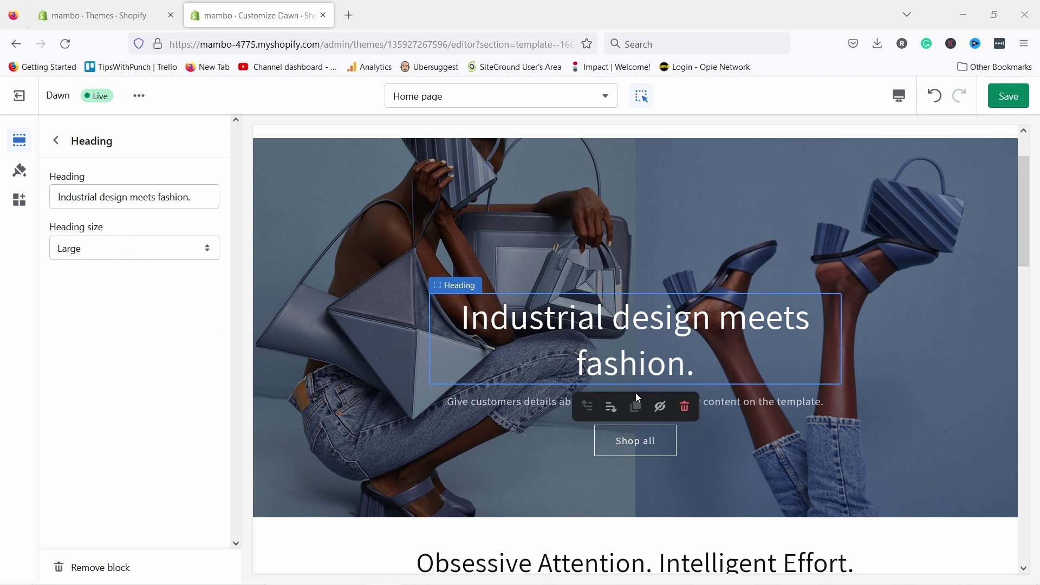
- Replace the banner description with 'Atypical leather goods'
click(486, 403)
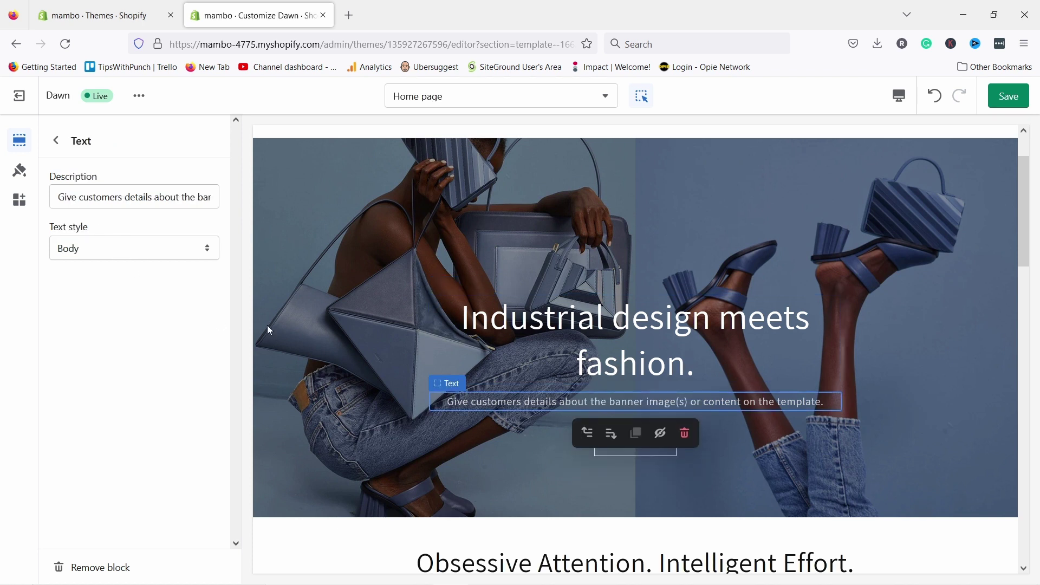
click(104, 197)
key(ctrl+a)
text(Atypical leather goods)
click(144, 355)
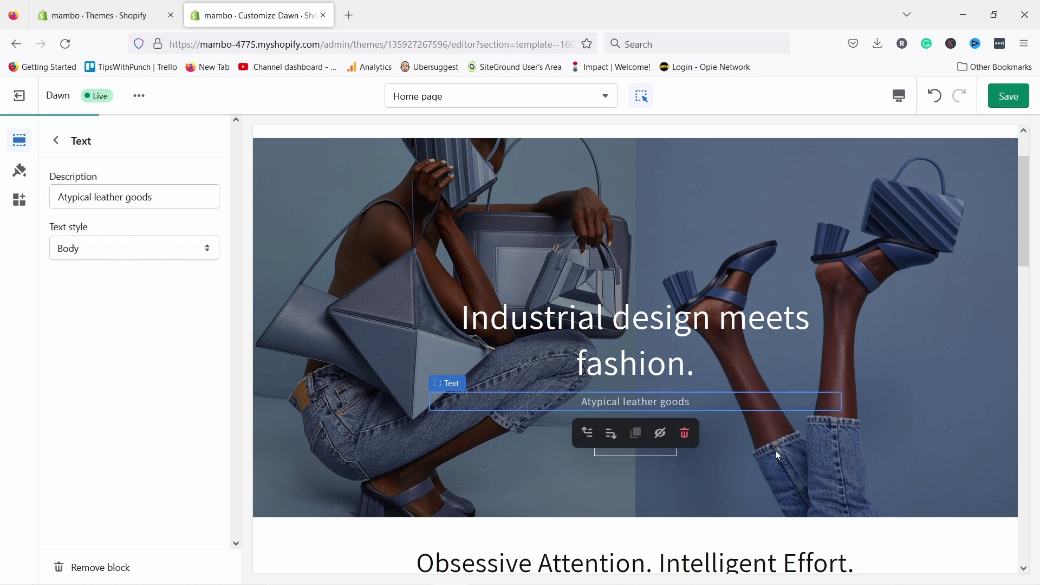
scroll(623, 385, down, 3)
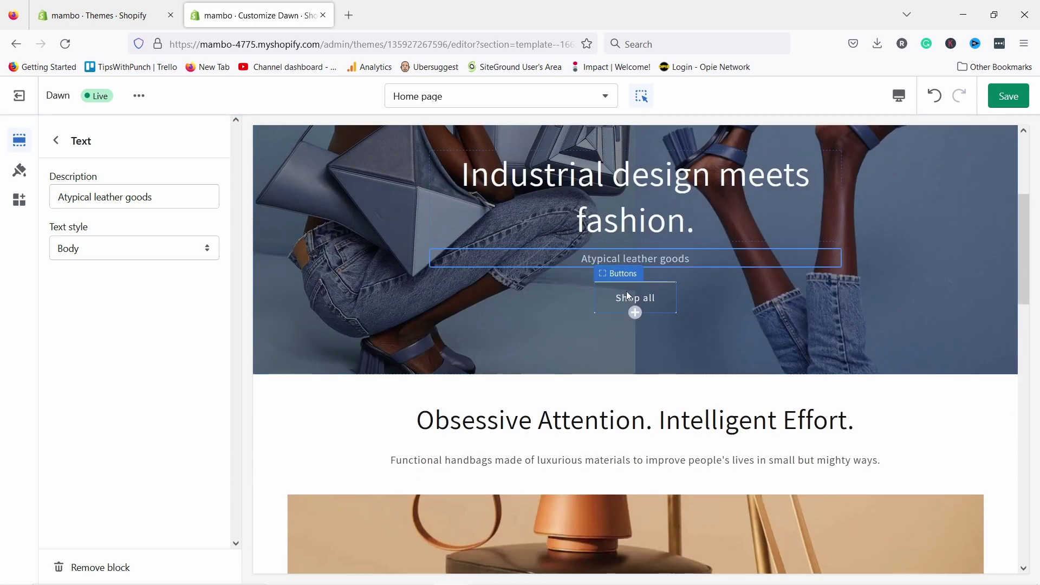
- Relabel the first banner button 'Shop bags' and link it to the Bags collection
click(626, 293)
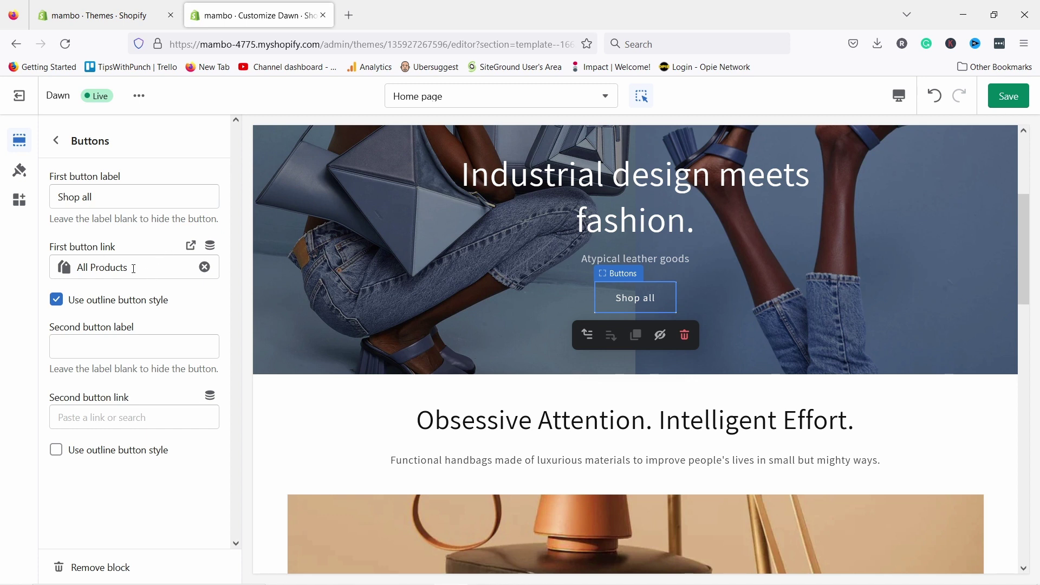
click(133, 268)
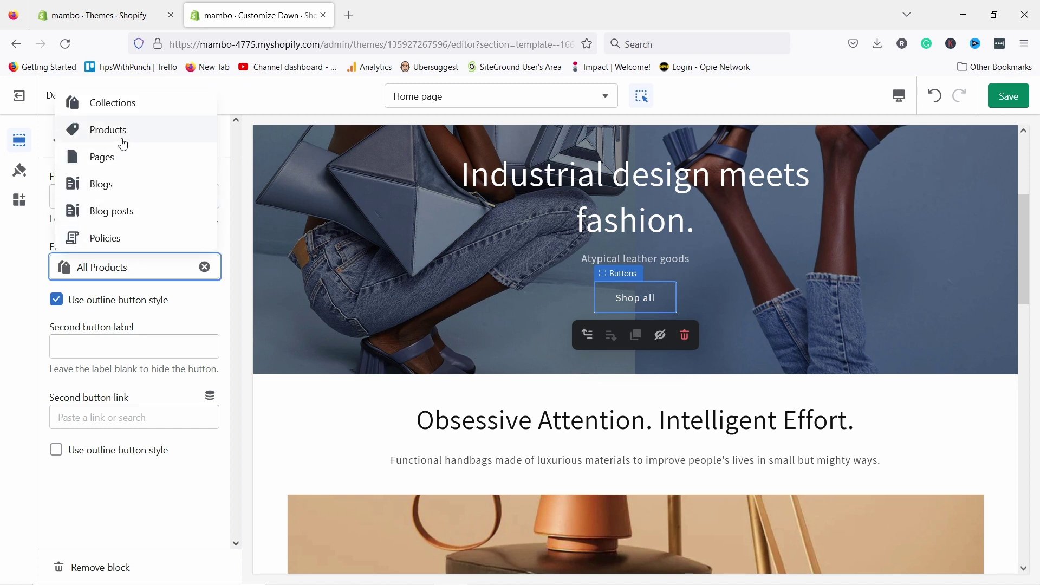
click(98, 363)
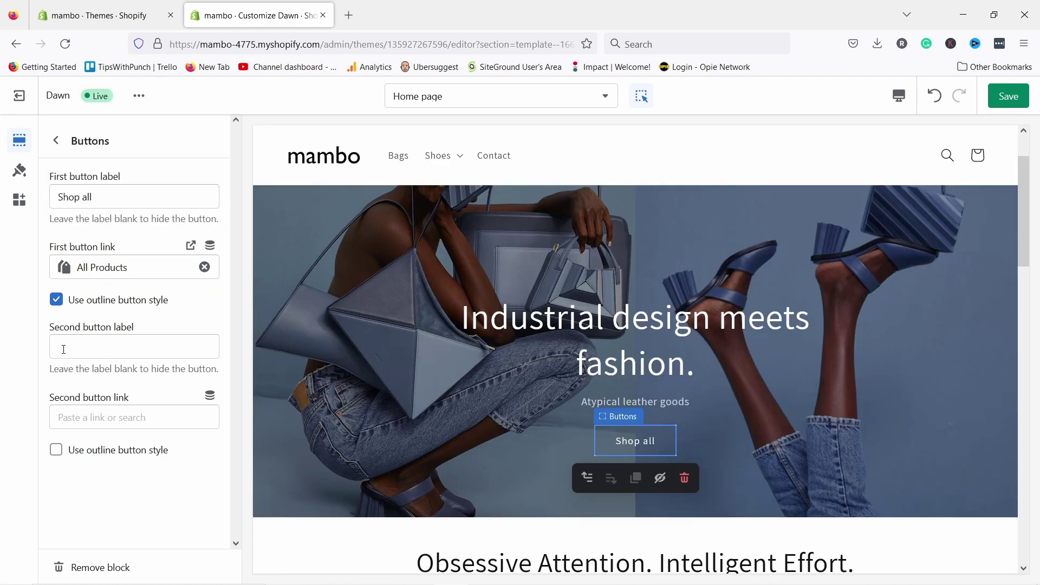
click(95, 347)
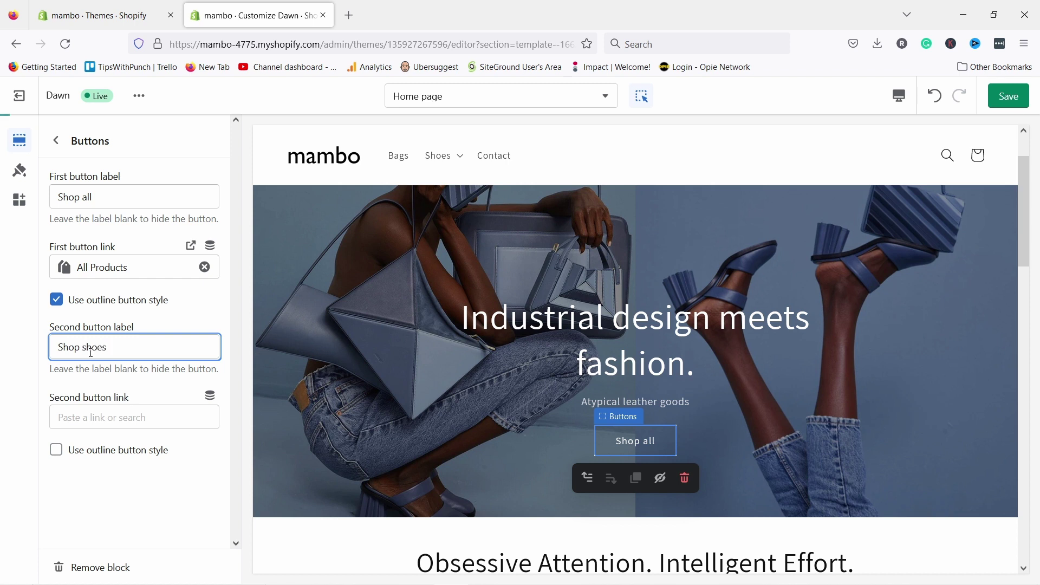
click(95, 196)
double_click(87, 201)
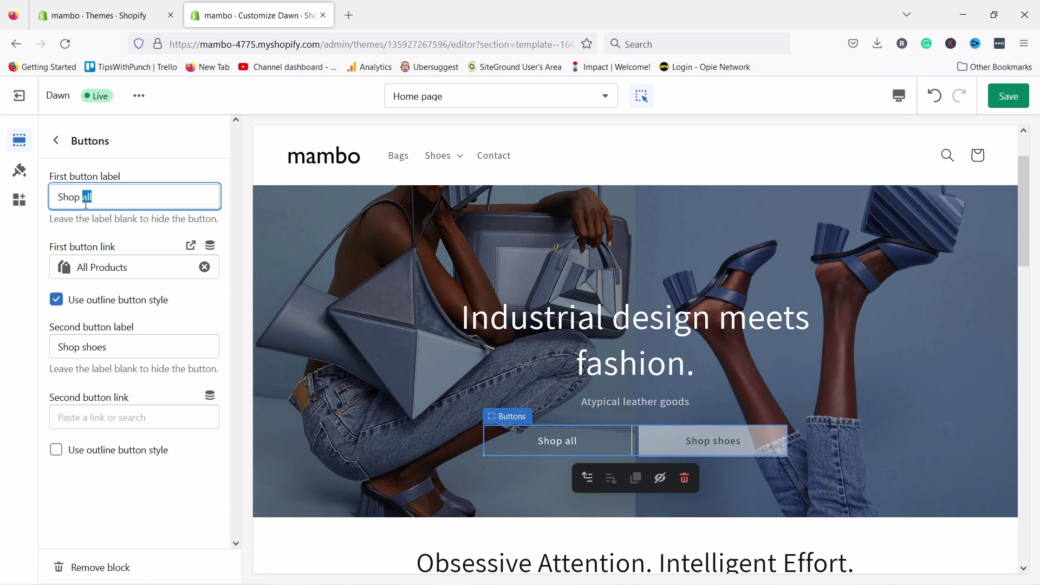
text(bags)
click(117, 266)
click(116, 112)
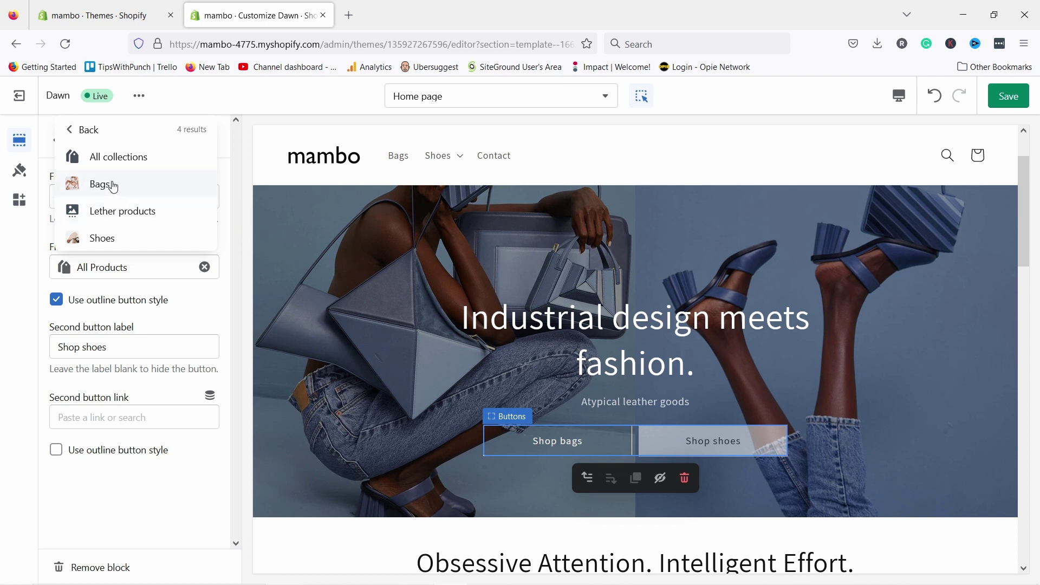
click(112, 186)
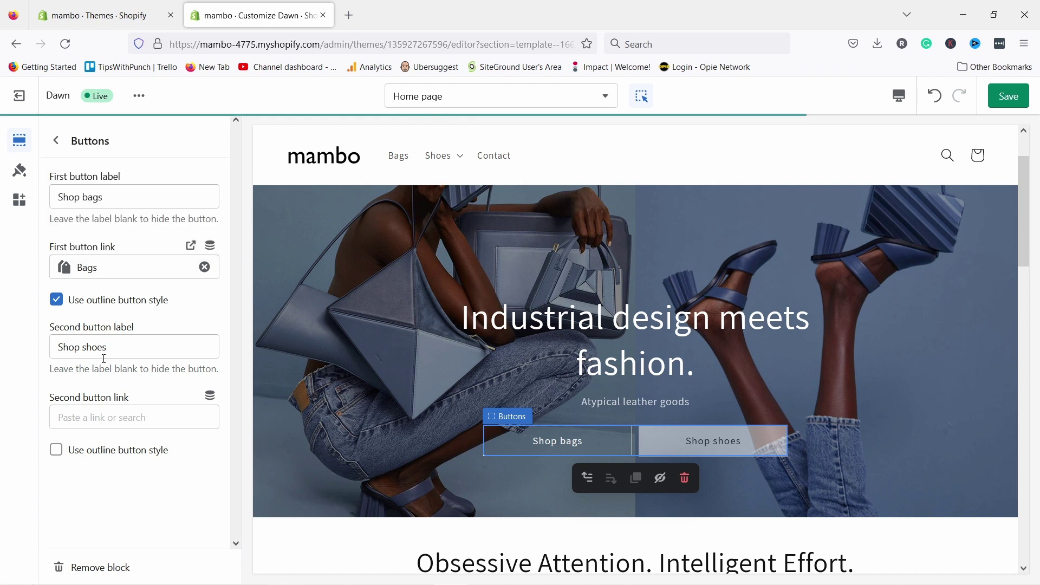
- Link the second banner button to the Shoes collection and make Shop bags a solid button
click(95, 420)
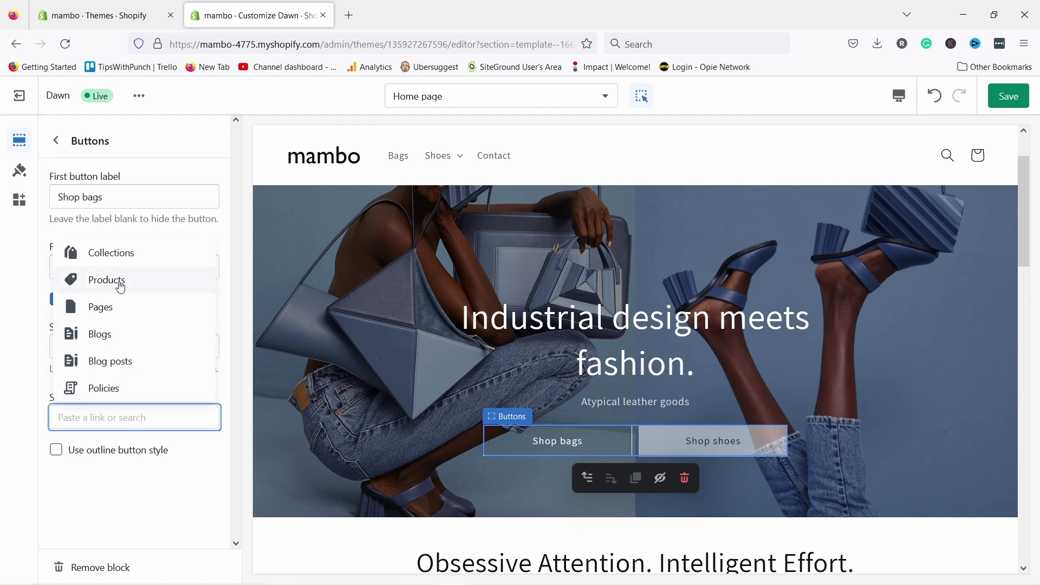
click(112, 264)
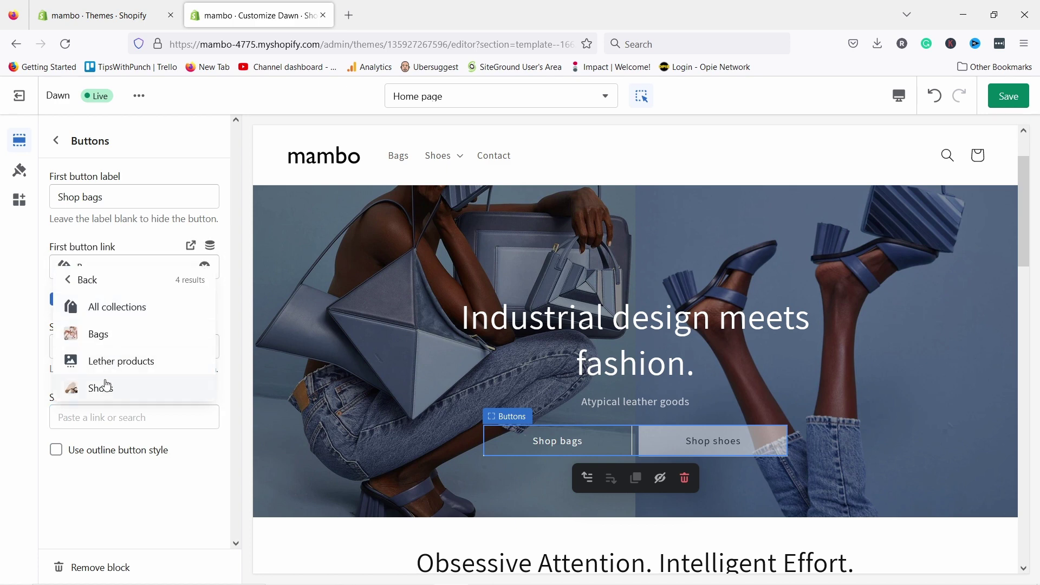
click(103, 388)
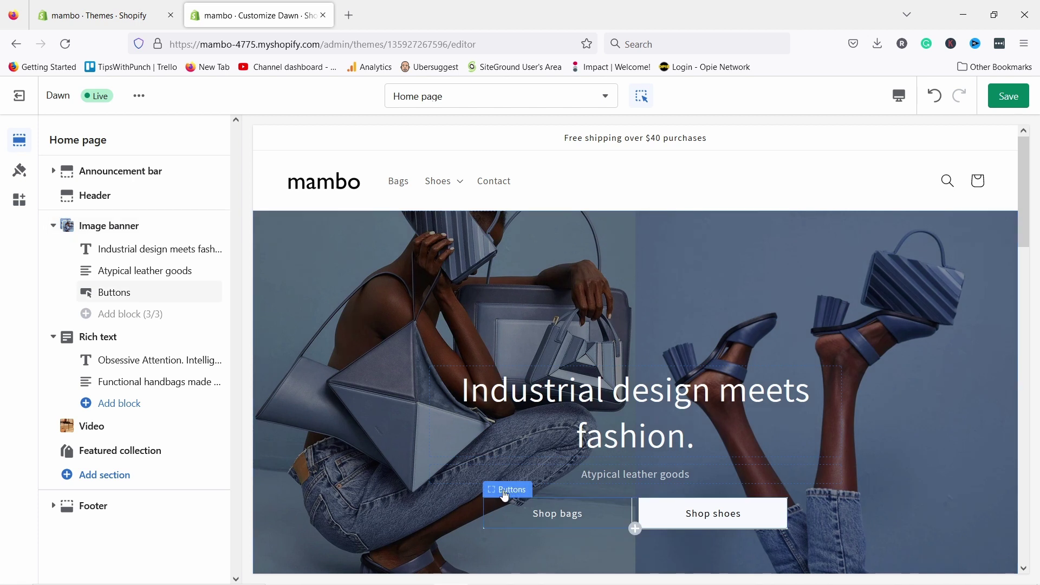
click(505, 495)
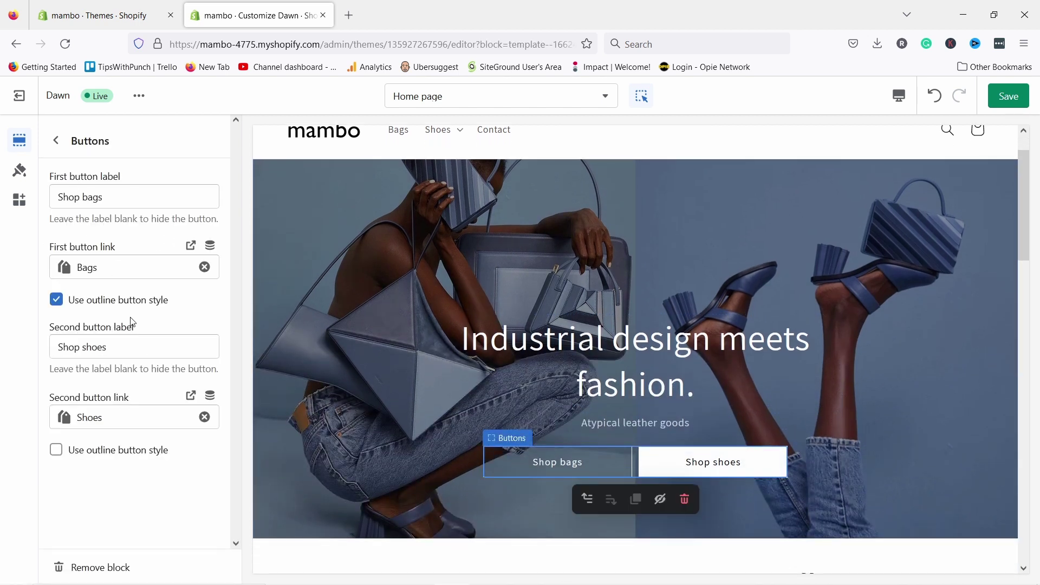
click(57, 300)
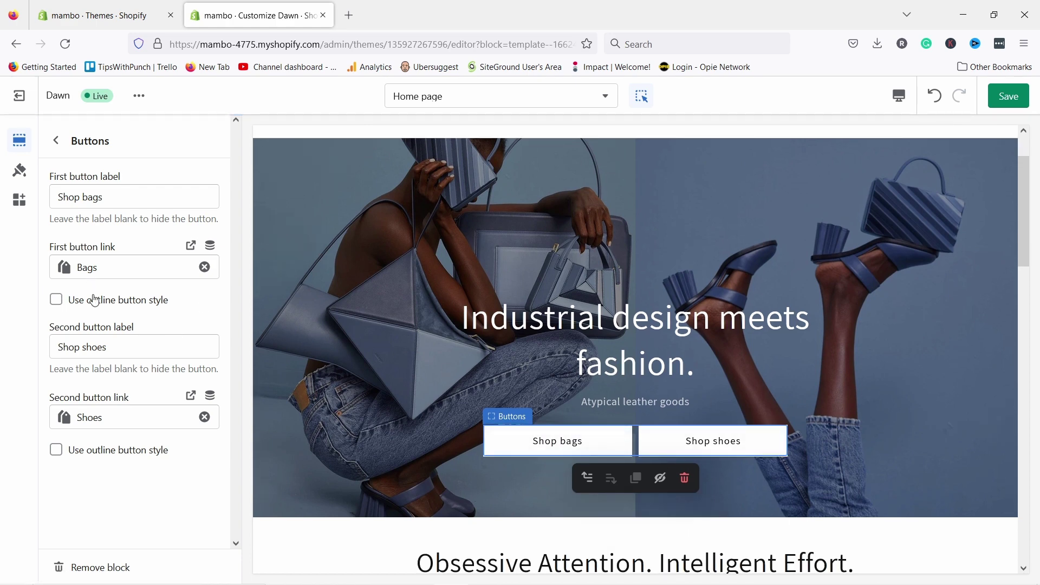
scroll(866, 417, down, 2)
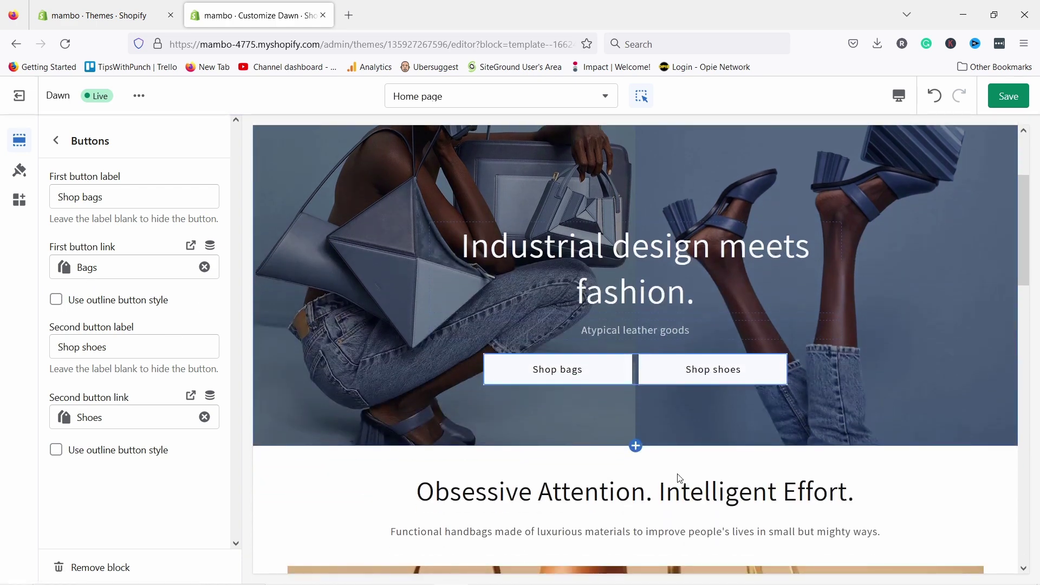
click(394, 481)
scroll(758, 268, up, 4)
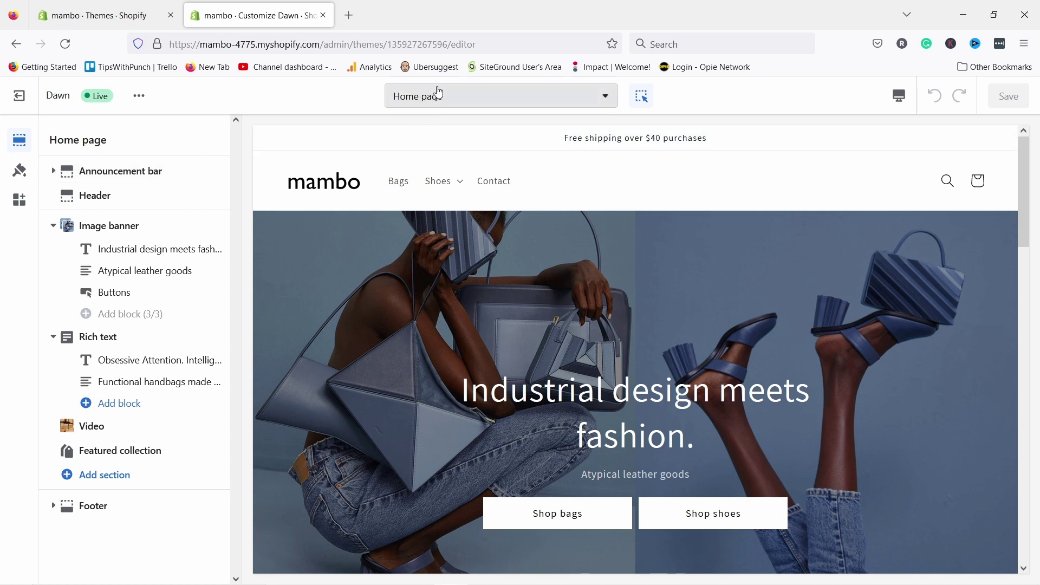
click(432, 102)
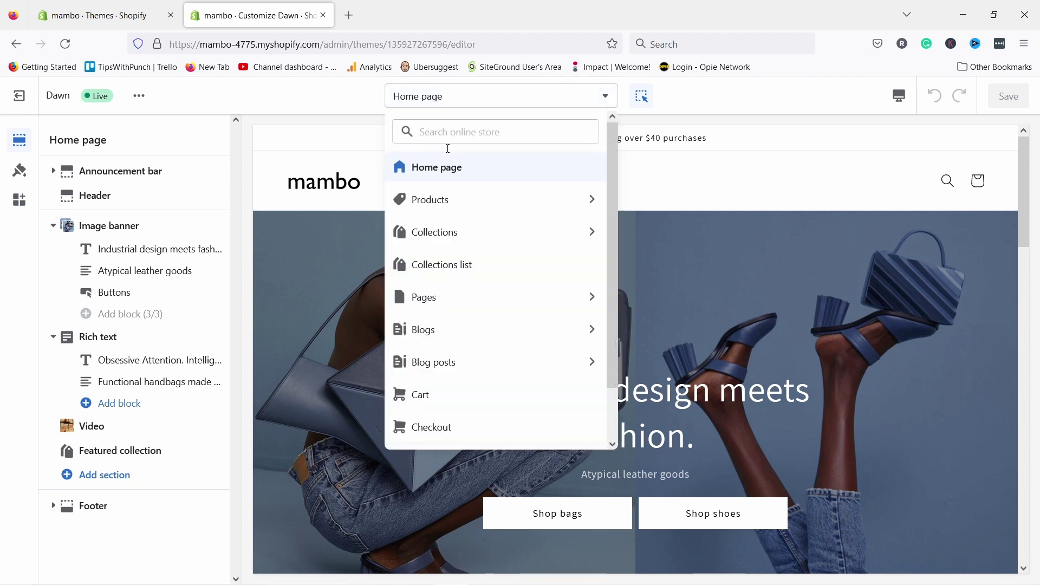
click(441, 202)
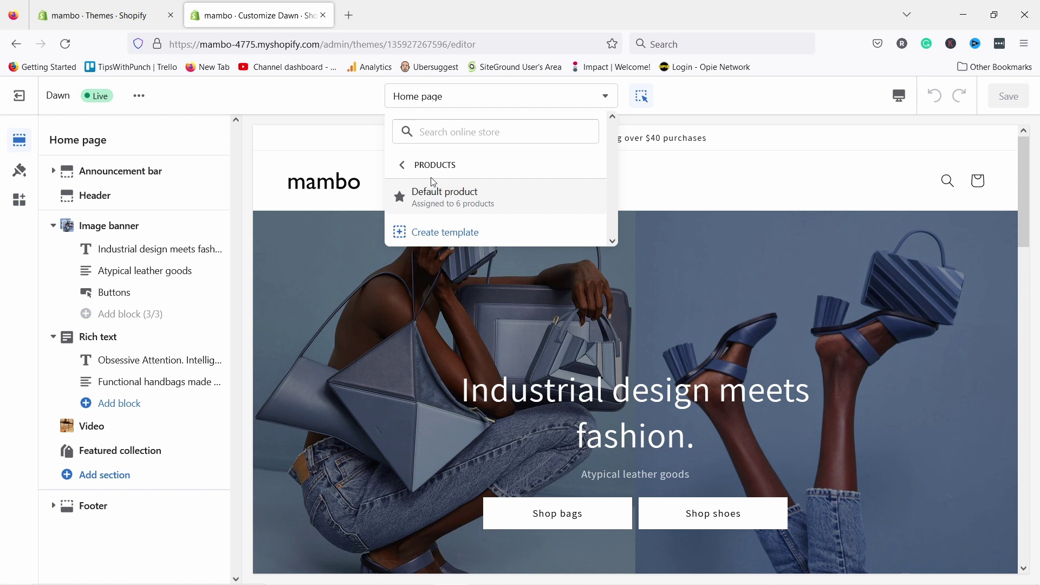
click(431, 197)
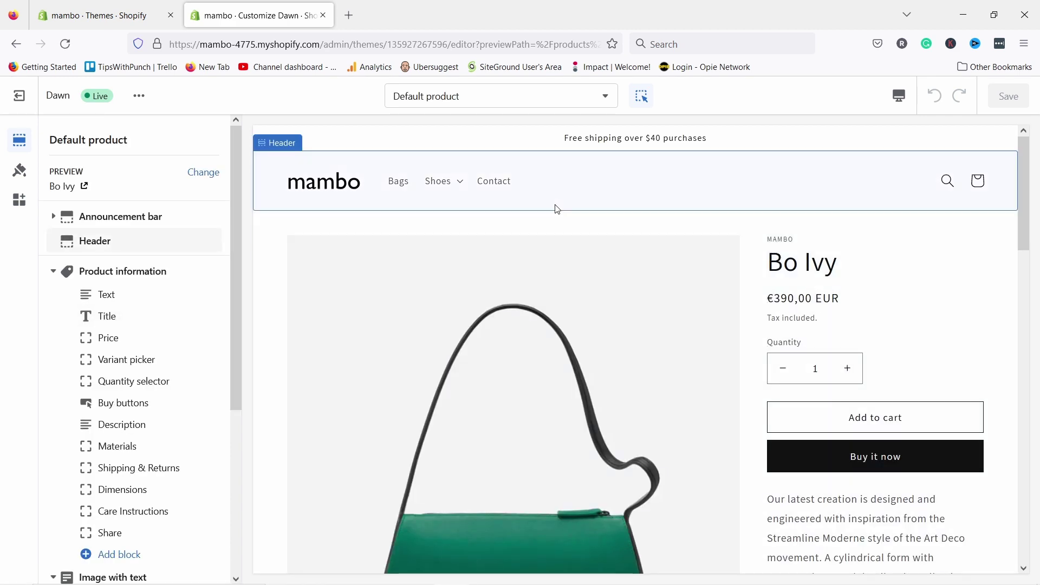
scroll(520, 260, down, 4)
scroll(600, 230, up, 4)
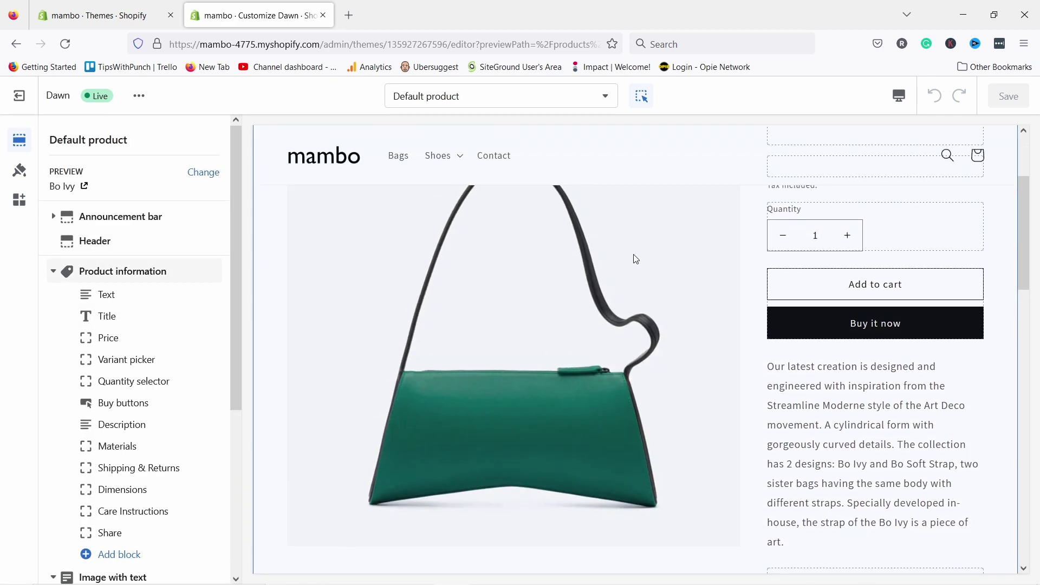
scroll(640, 260, down, 7)
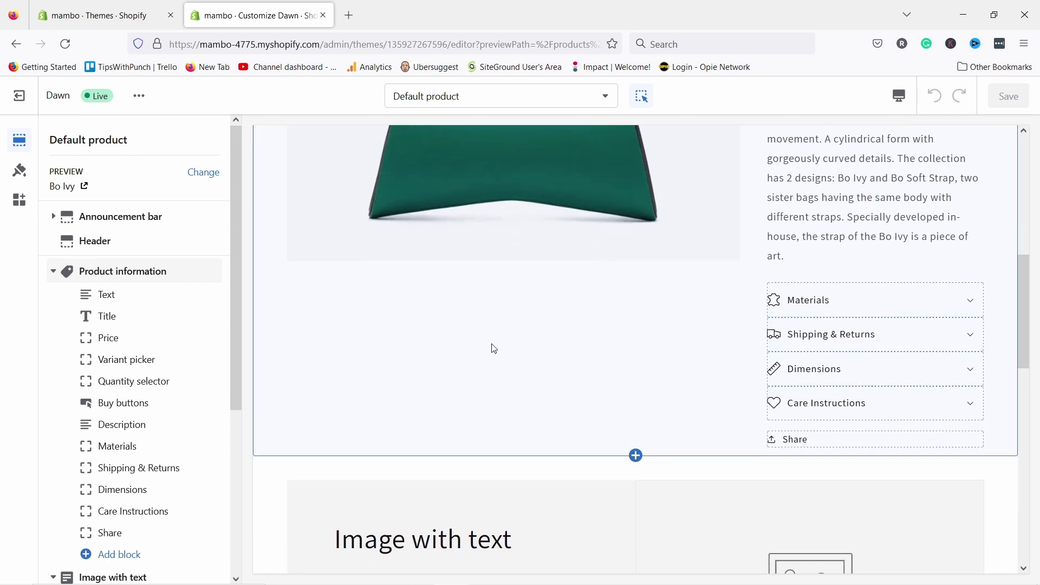
scroll(493, 348, up, 4)
scroll(851, 282, up, 4)
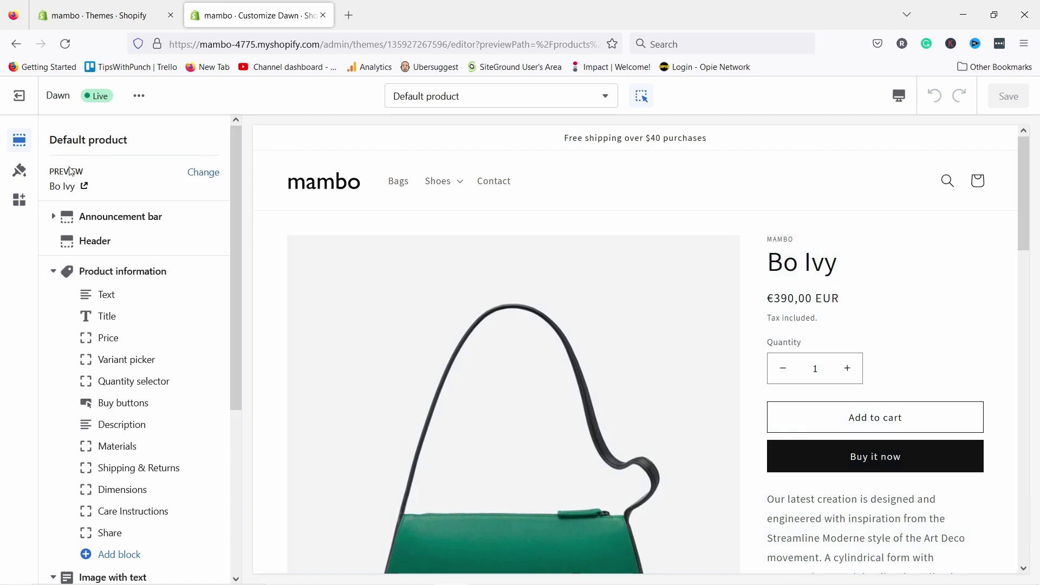
- Switch the Default product preview from Bo Ivy to Louise Slide Sandal and scroll through its page
click(204, 172)
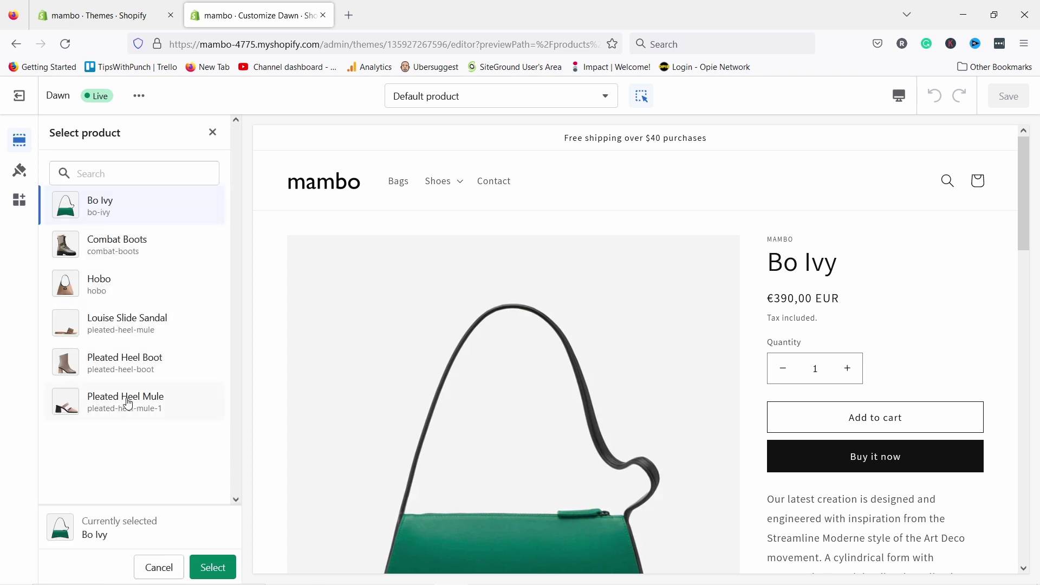
double_click(116, 325)
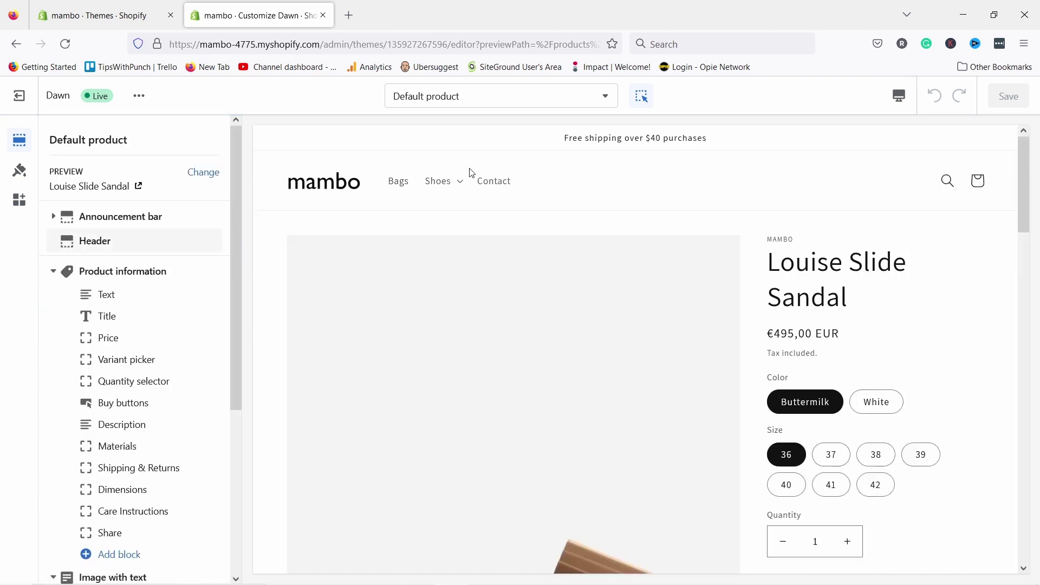
scroll(757, 235, down, 2)
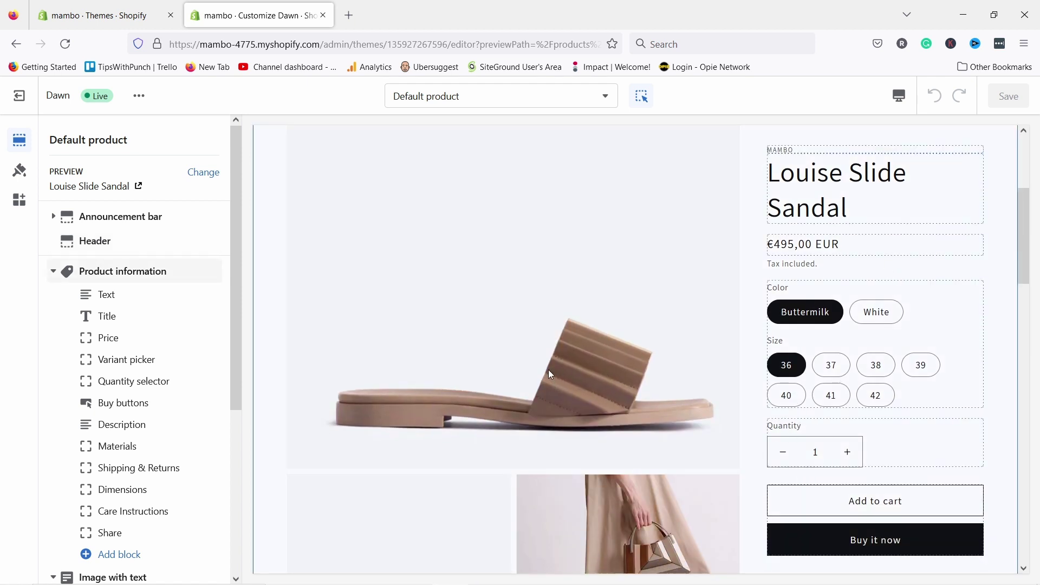
scroll(547, 358, down, 5)
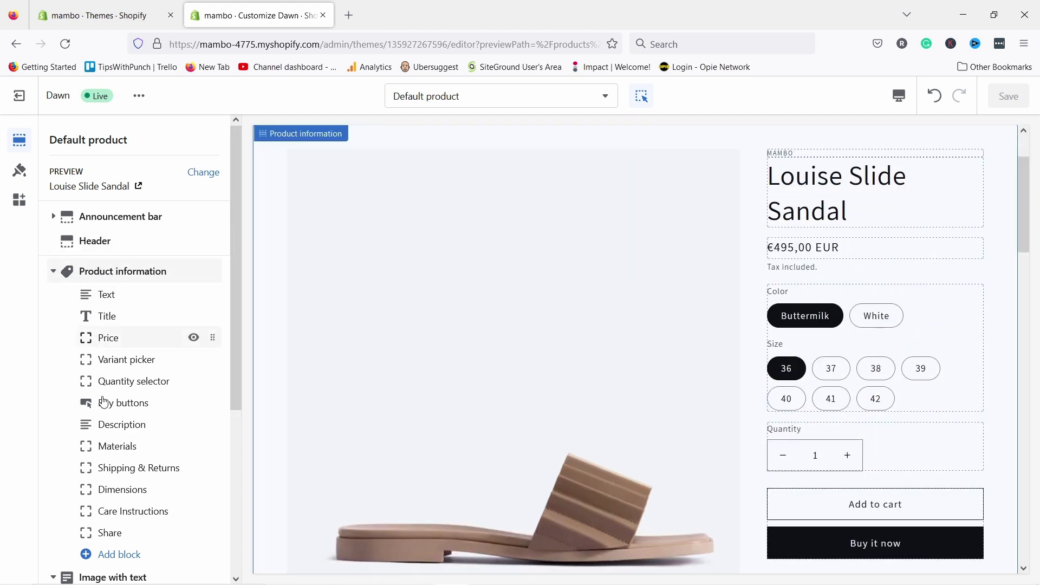
scroll(105, 280, down, 2)
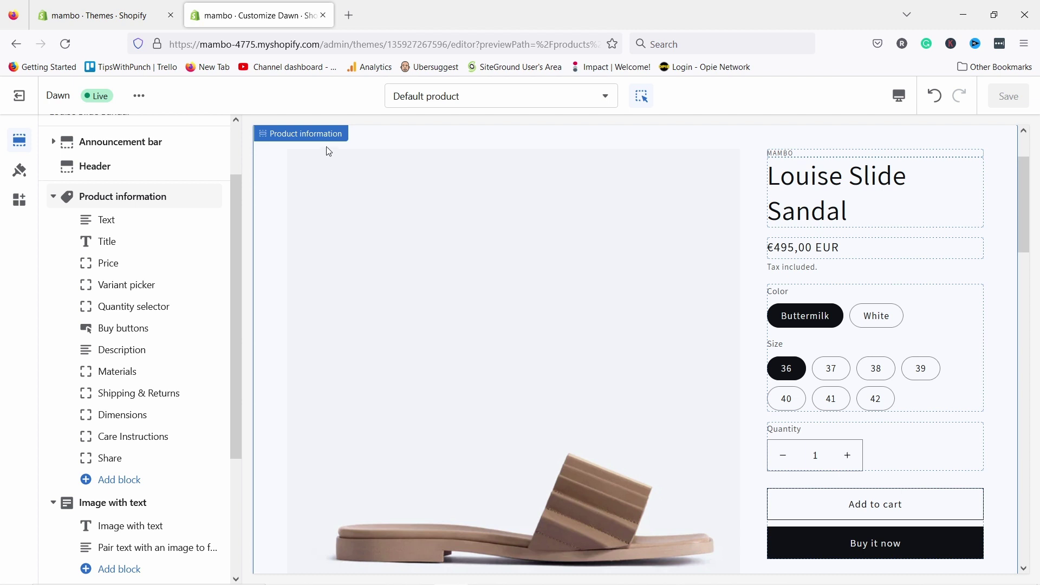
- Open the Product information section and try the 2 columns desktop layout
click(327, 170)
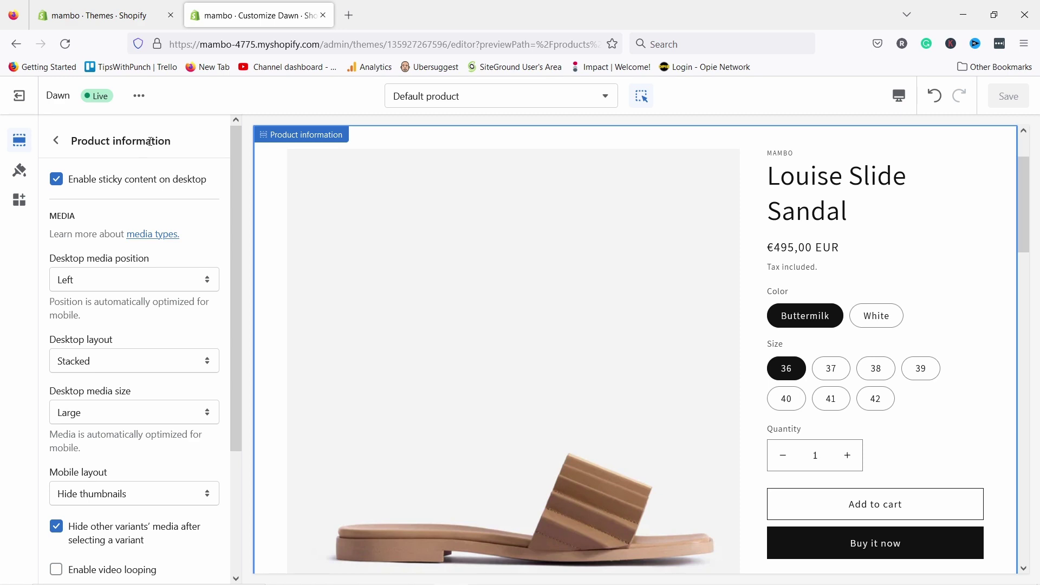
scroll(290, 246, down, 12)
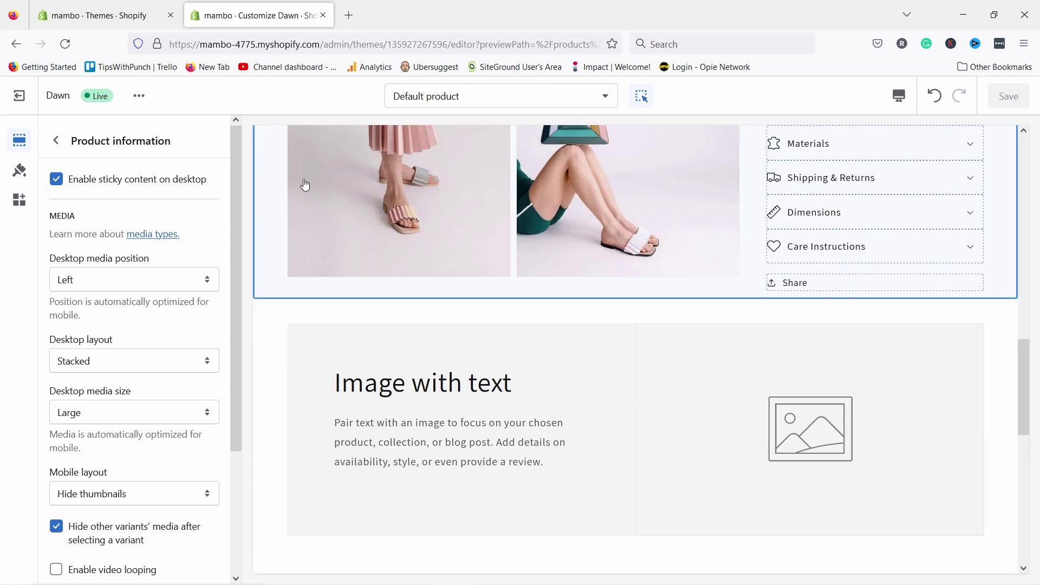
scroll(612, 302, up, 12)
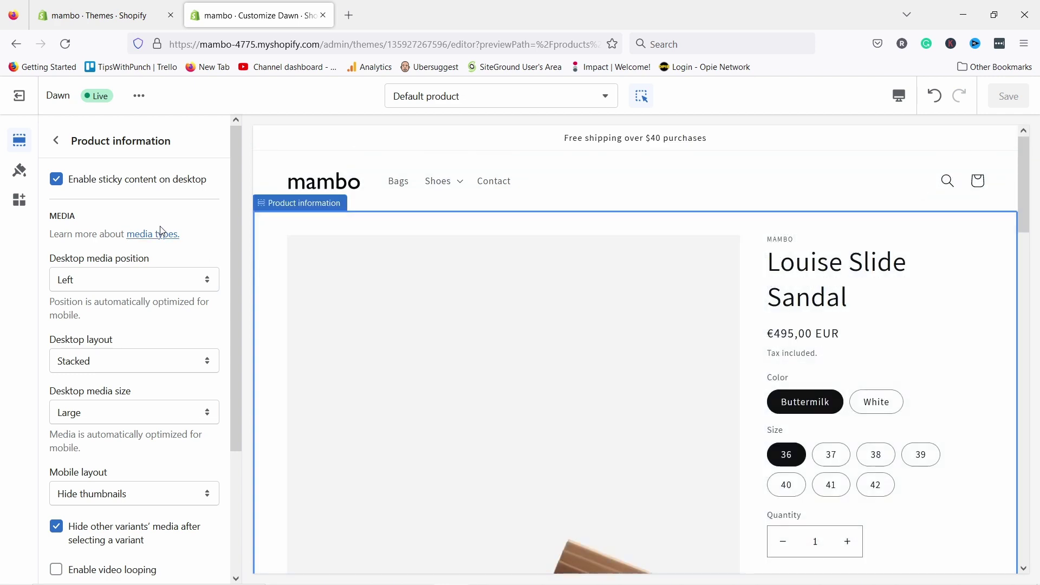
scroll(95, 303, down, 3)
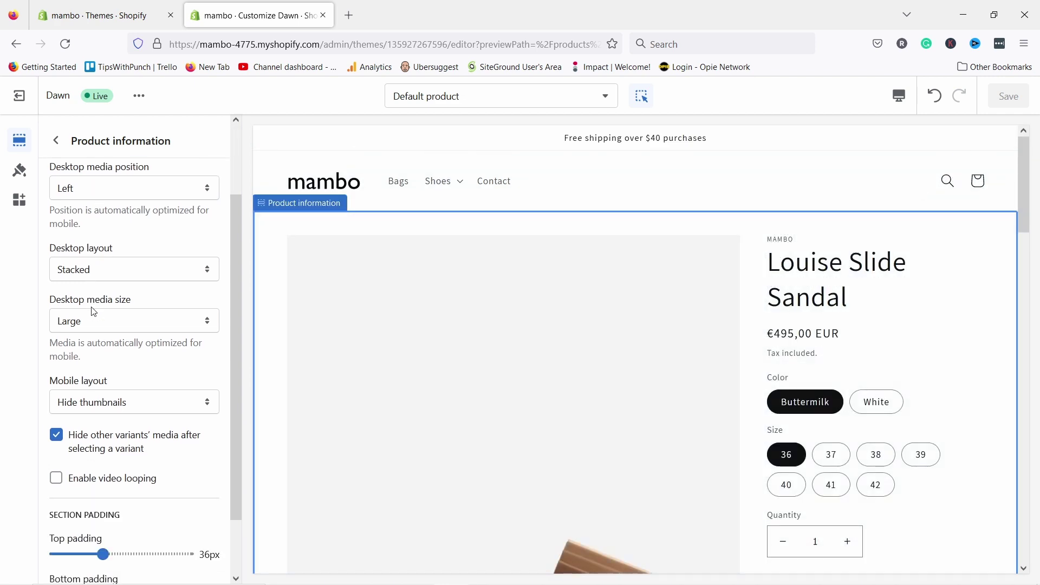
scroll(104, 266, up, 1)
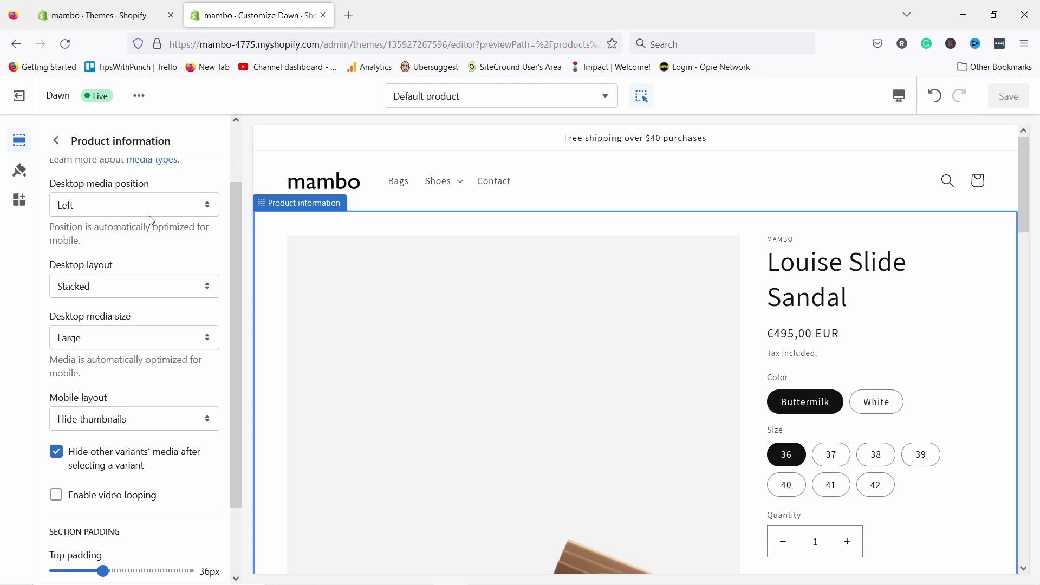
scroll(137, 224, down, 2)
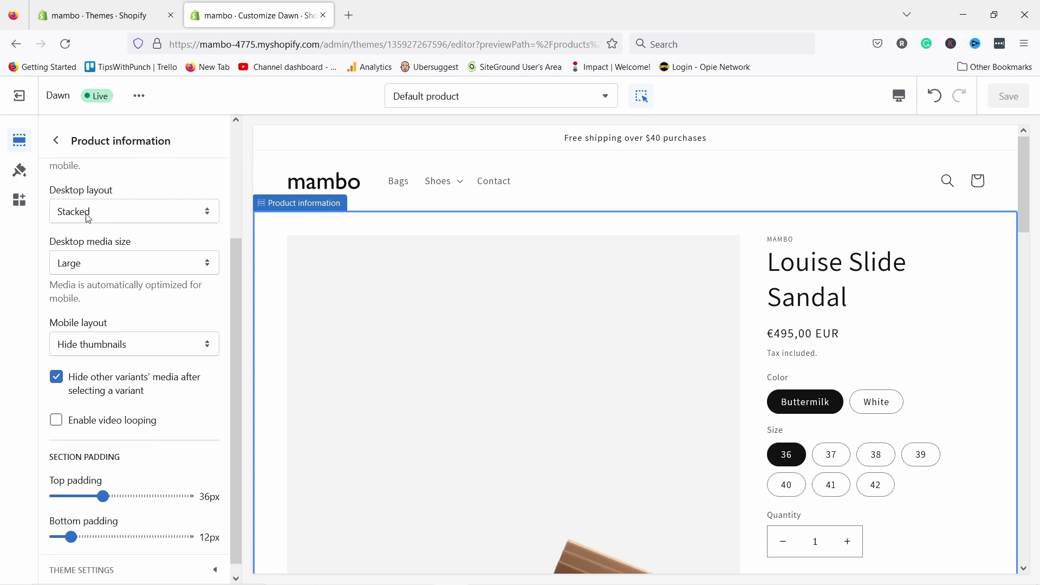
click(81, 217)
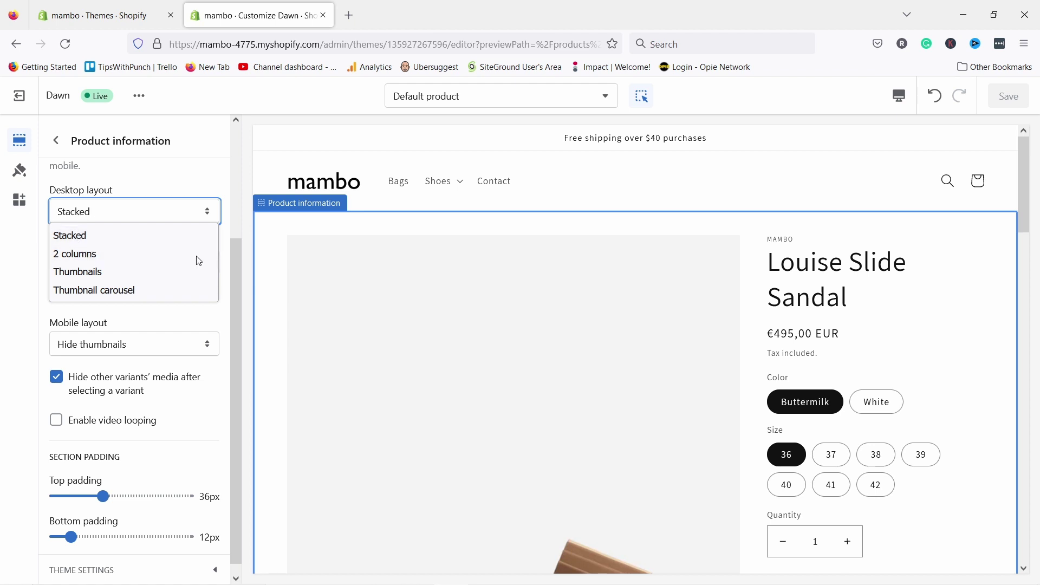
click(68, 256)
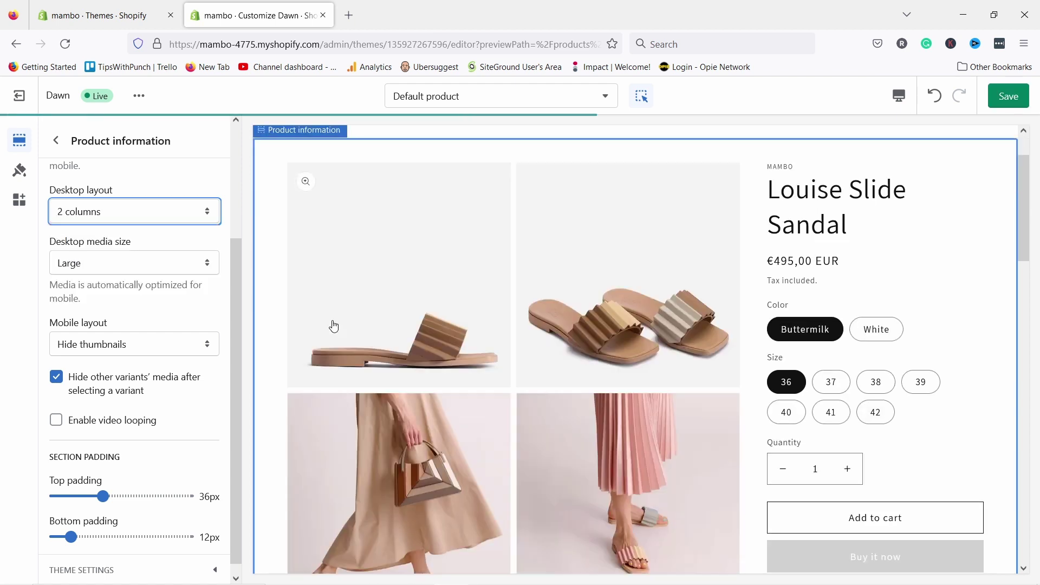
scroll(388, 321, down, 4)
scroll(386, 317, up, 5)
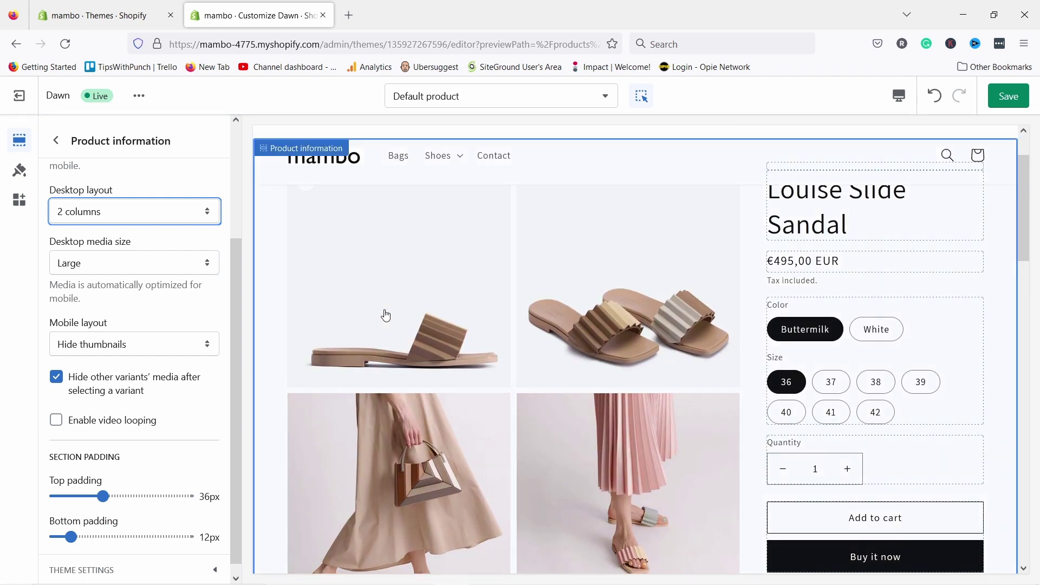
- Compare the Thumbnails and Thumbnail carousel desktop layouts, settling on Thumbnails
click(84, 216)
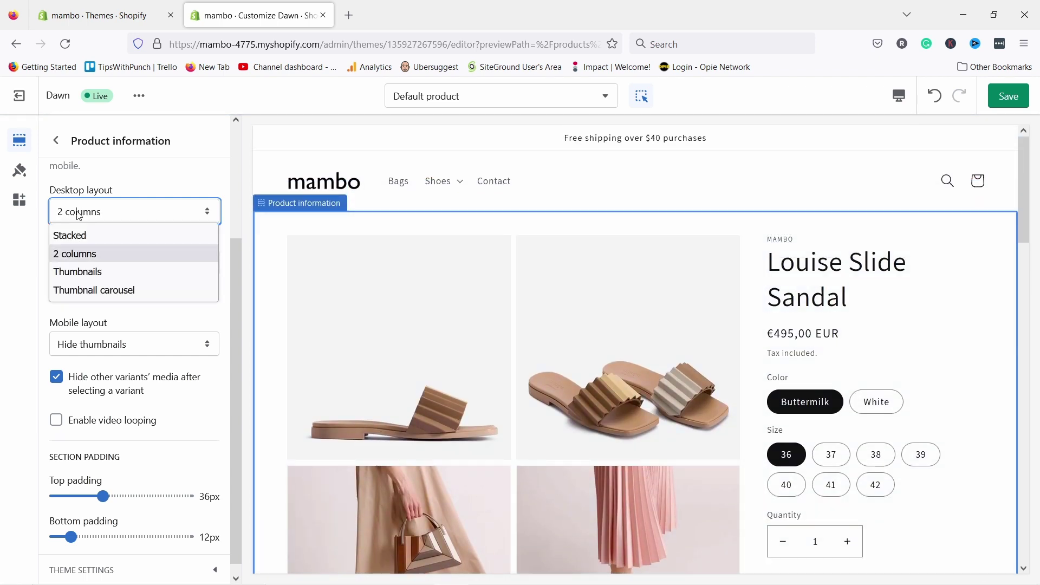
click(86, 273)
scroll(505, 359, down, 4)
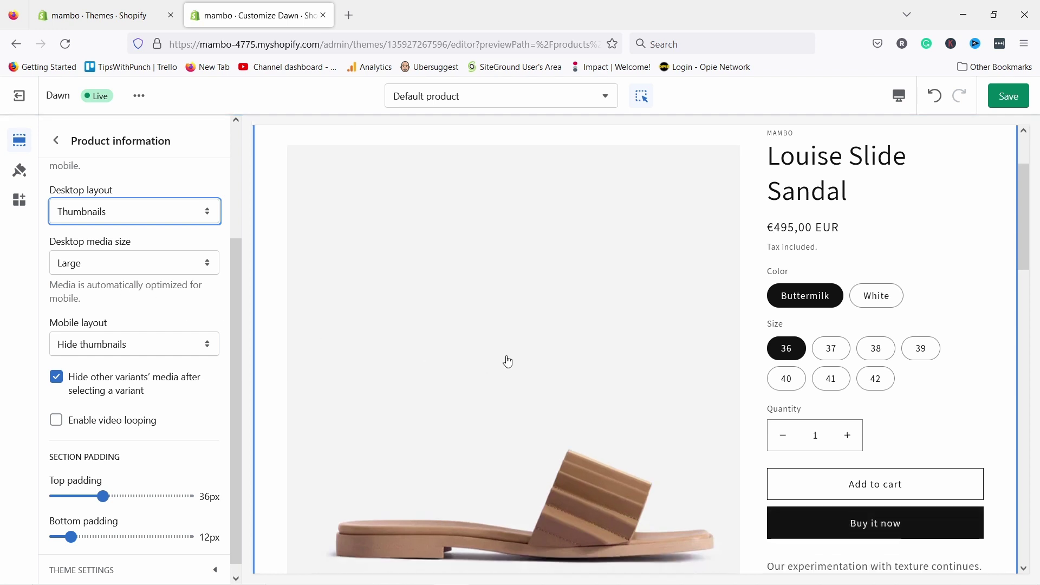
scroll(500, 355, down, 4)
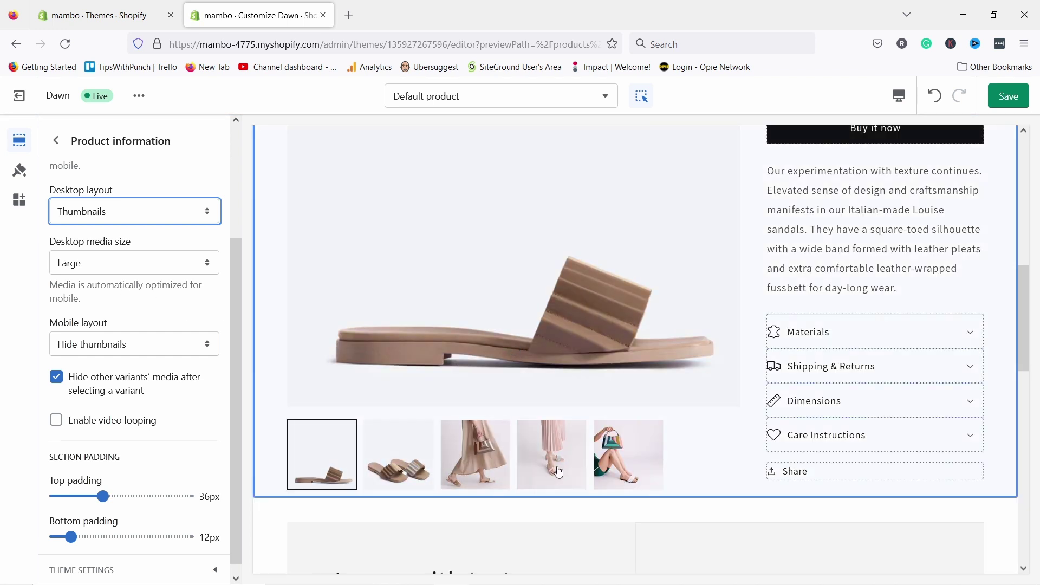
click(103, 211)
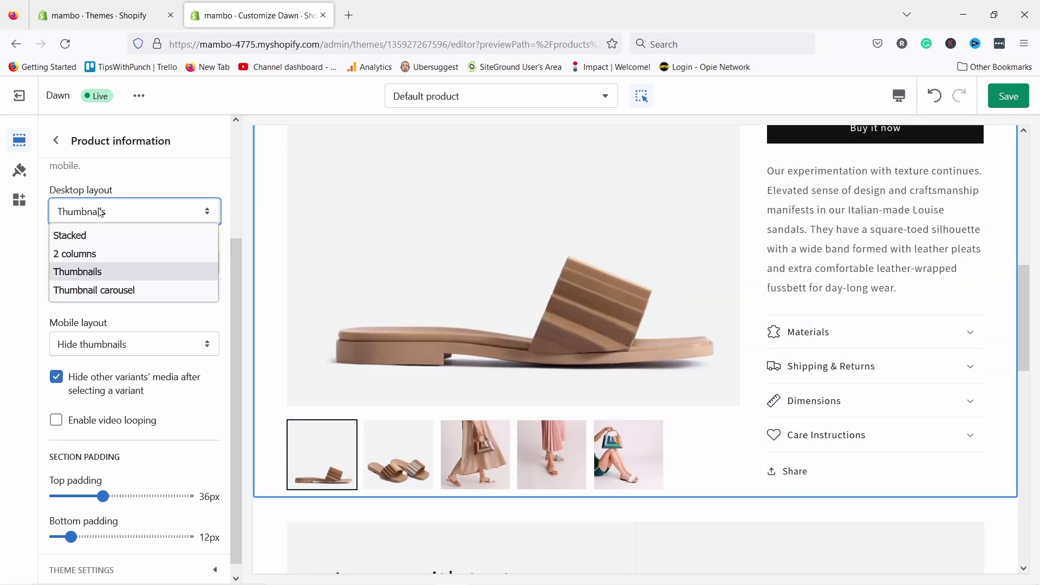
click(90, 292)
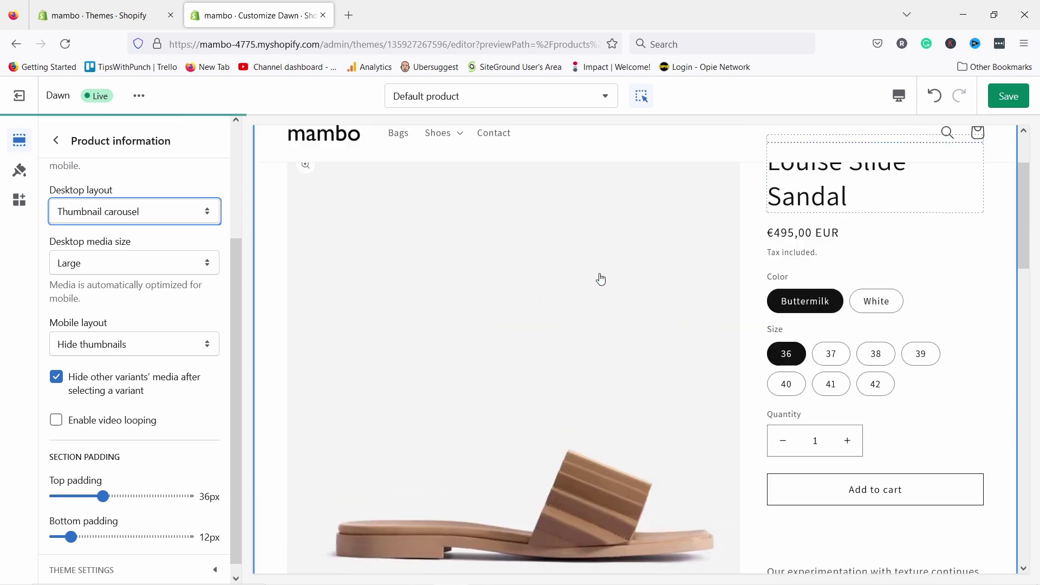
scroll(557, 253, down, 9)
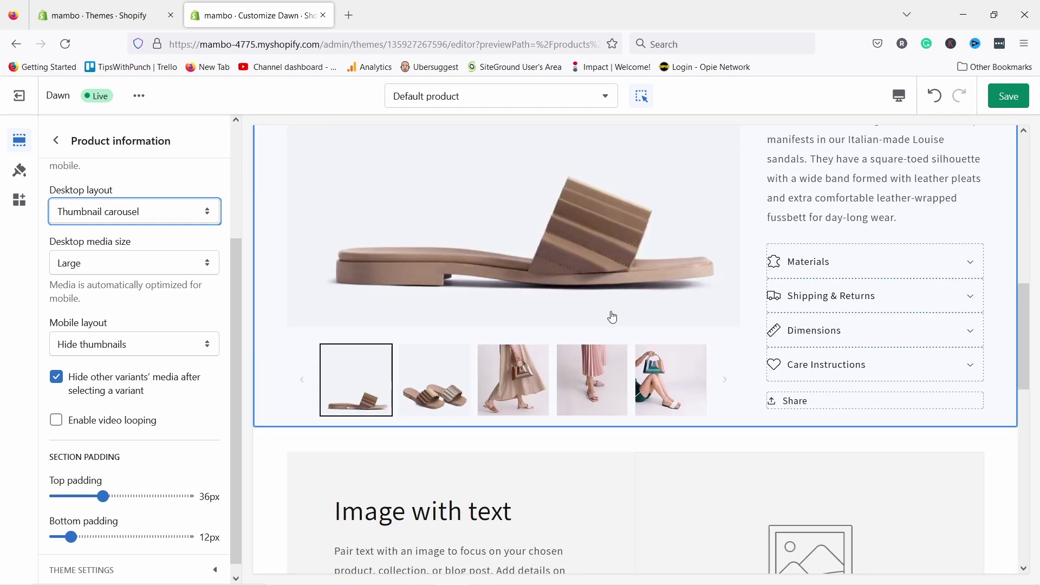
scroll(488, 335, up, 9)
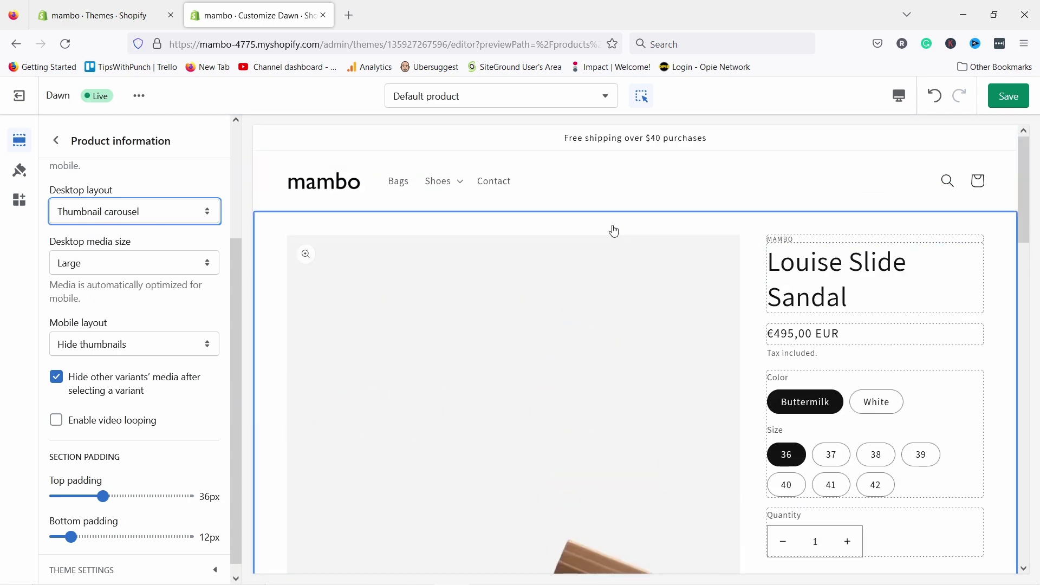
scroll(508, 354, down, 8)
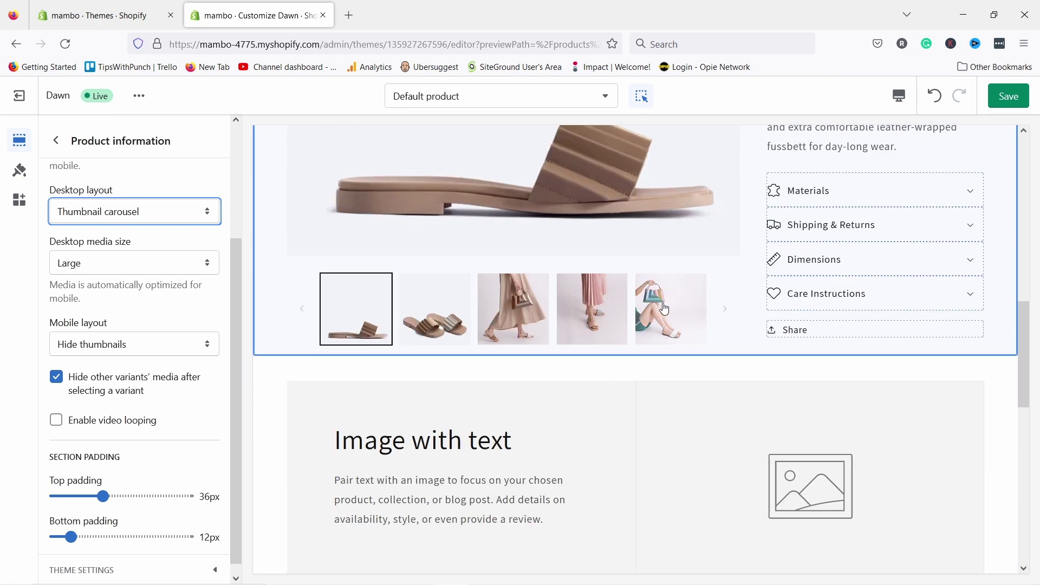
scroll(722, 439, up, 3)
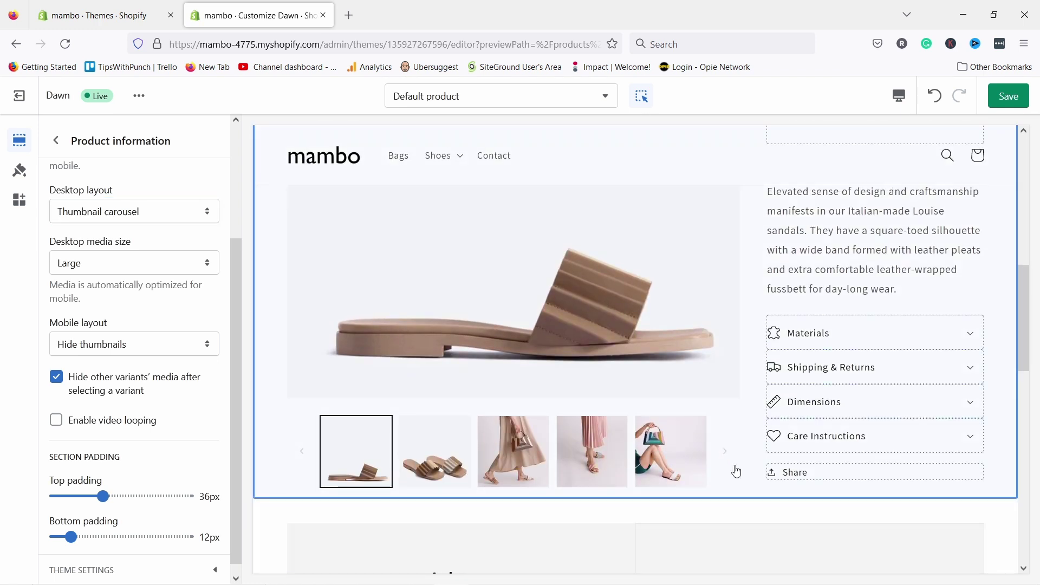
scroll(728, 408, up, 3)
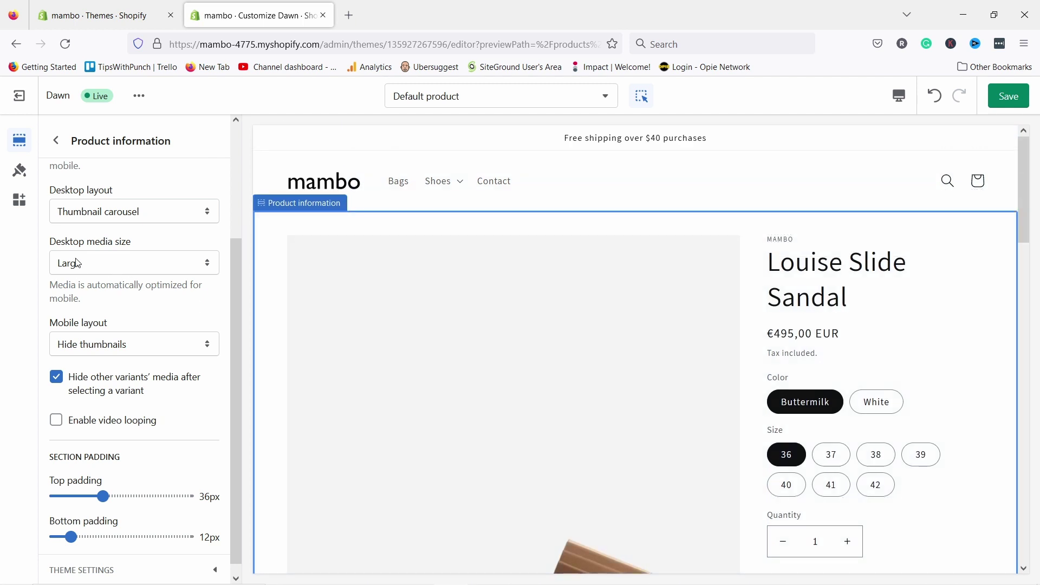
click(72, 215)
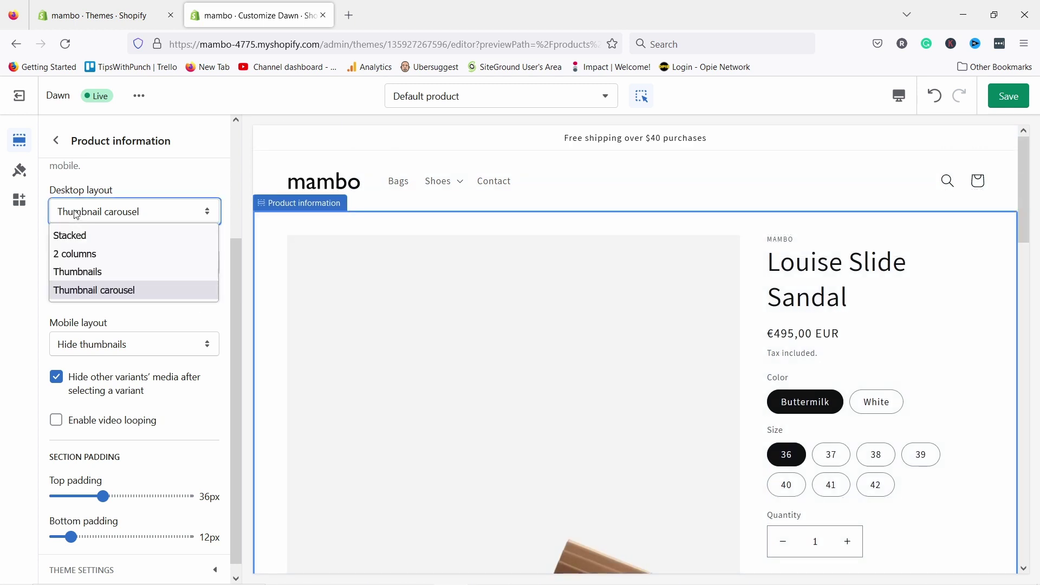
click(85, 273)
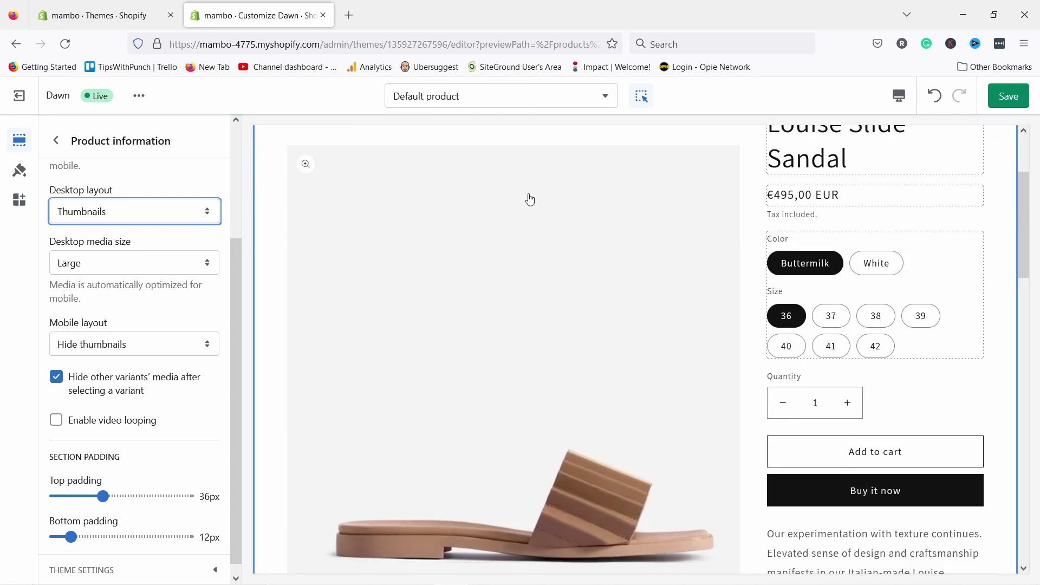
scroll(529, 200, down, 5)
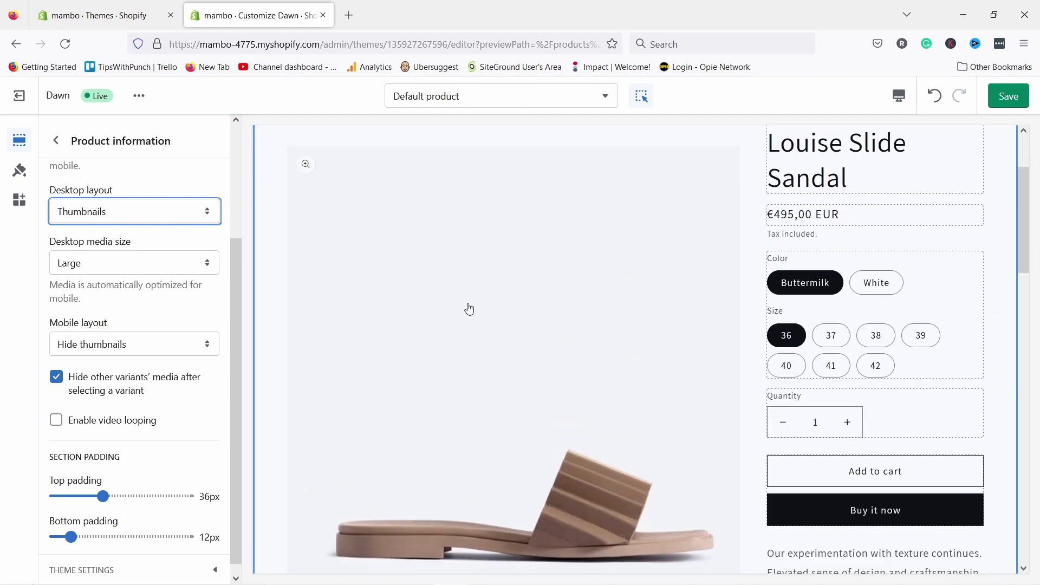
click(81, 267)
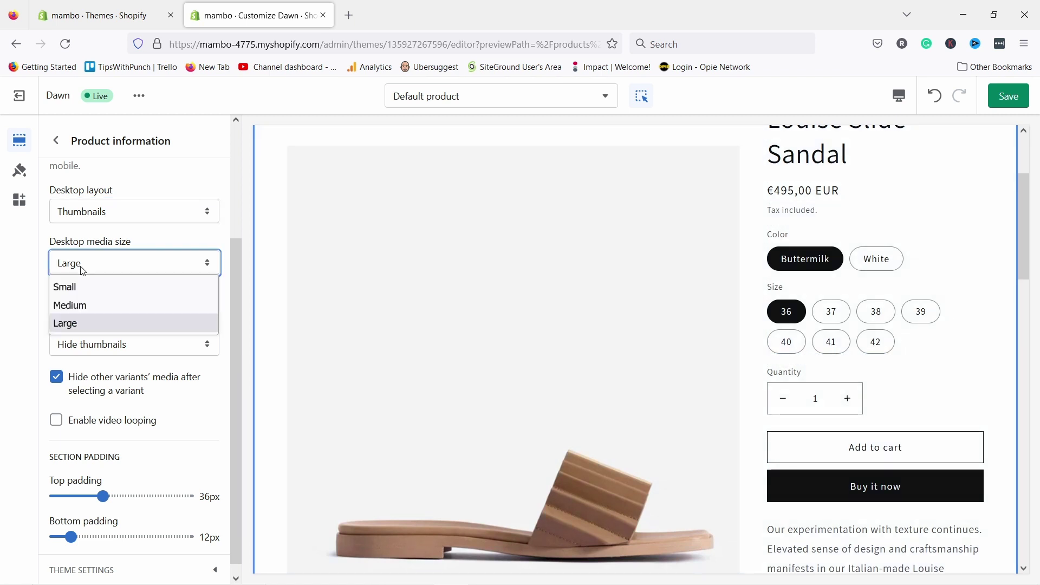
click(87, 304)
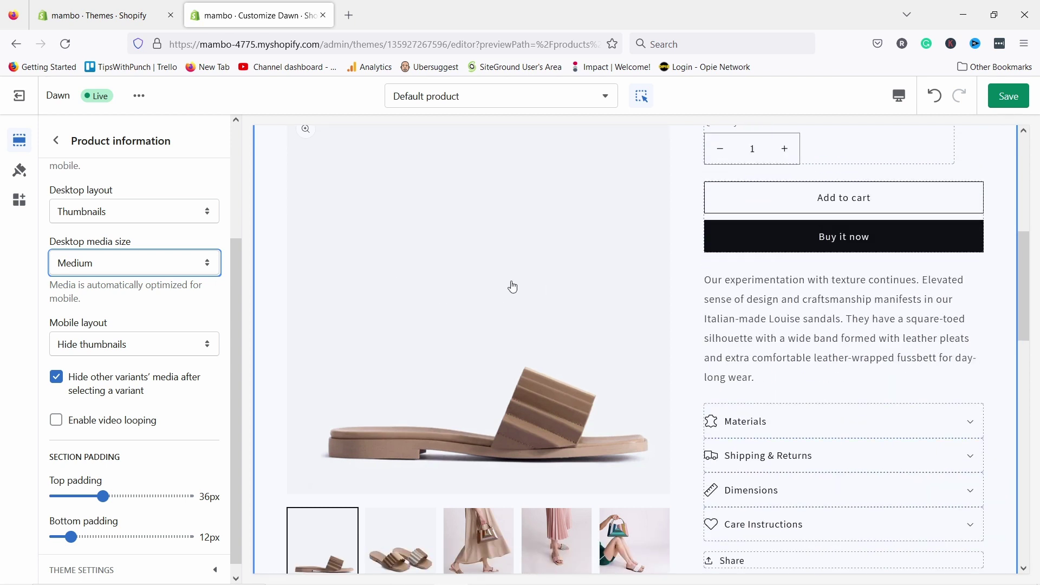
scroll(487, 273, down, 2)
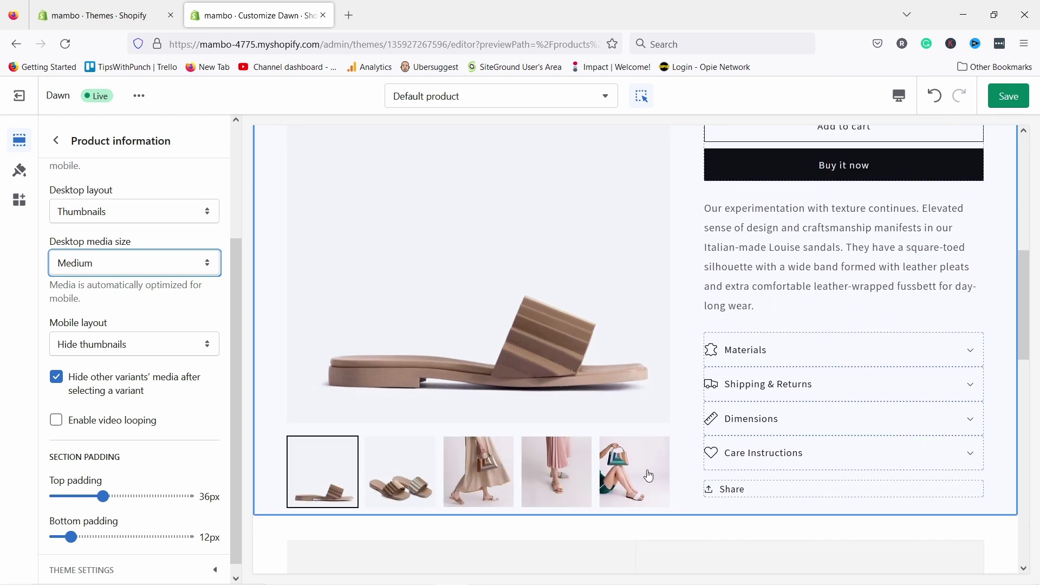
scroll(696, 381, down, 1)
scroll(652, 358, up, 7)
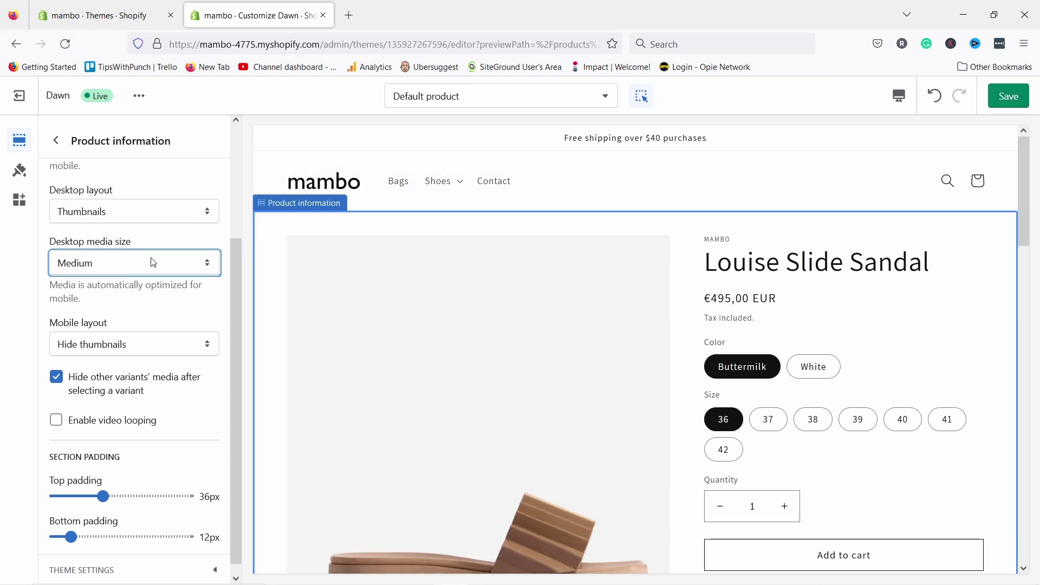
scroll(116, 286, down, 1)
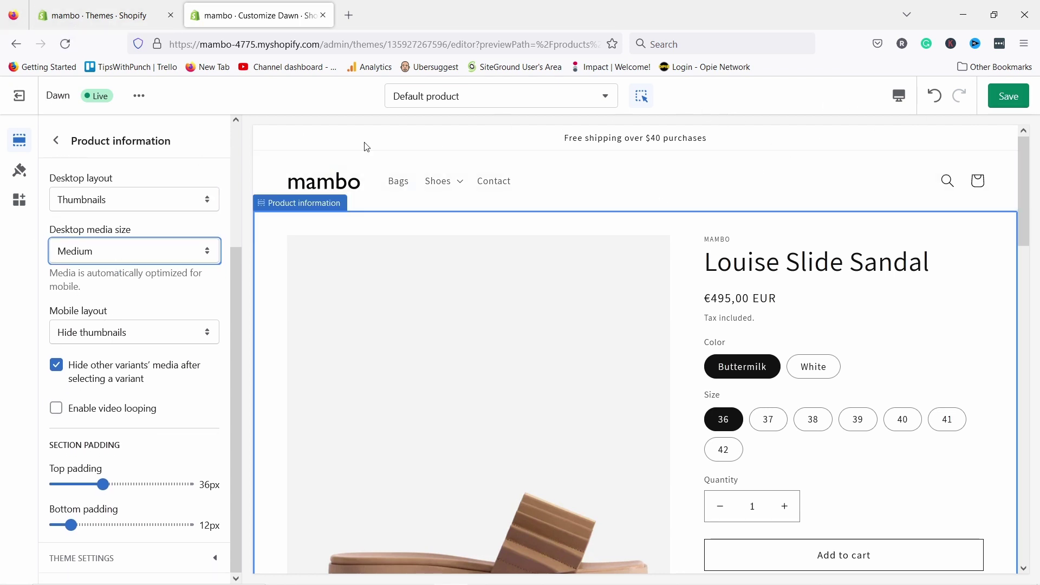
click(116, 332)
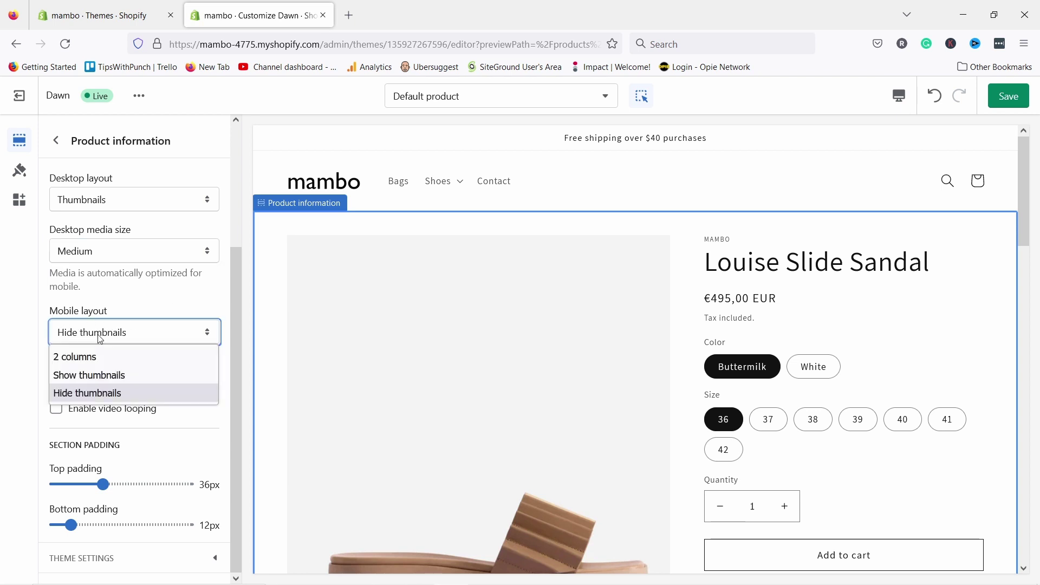
click(157, 332)
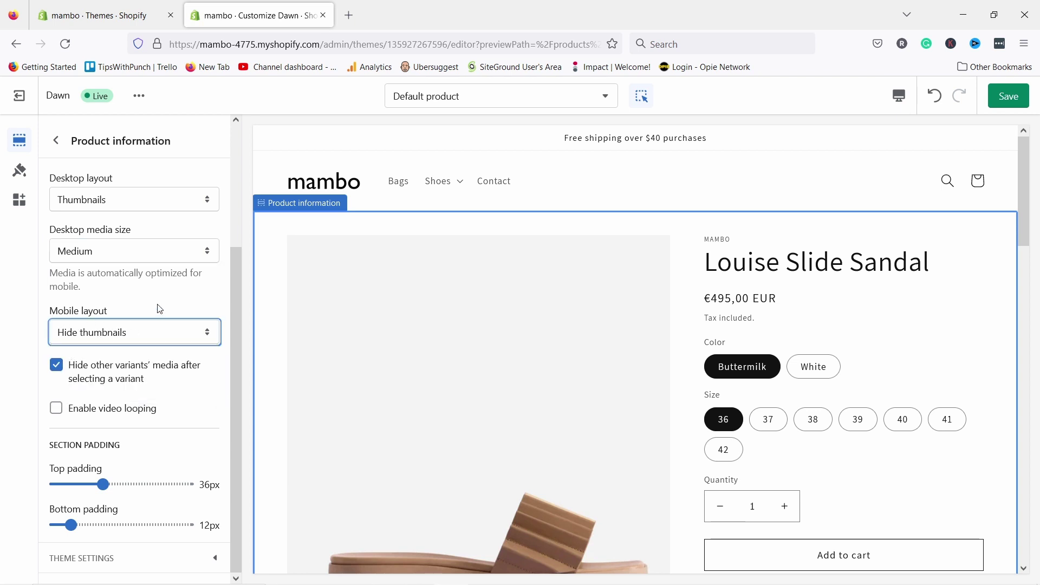
- Preview the page on Mobile and try the Show thumbnails and 2 columns mobile layouts
click(899, 96)
click(929, 133)
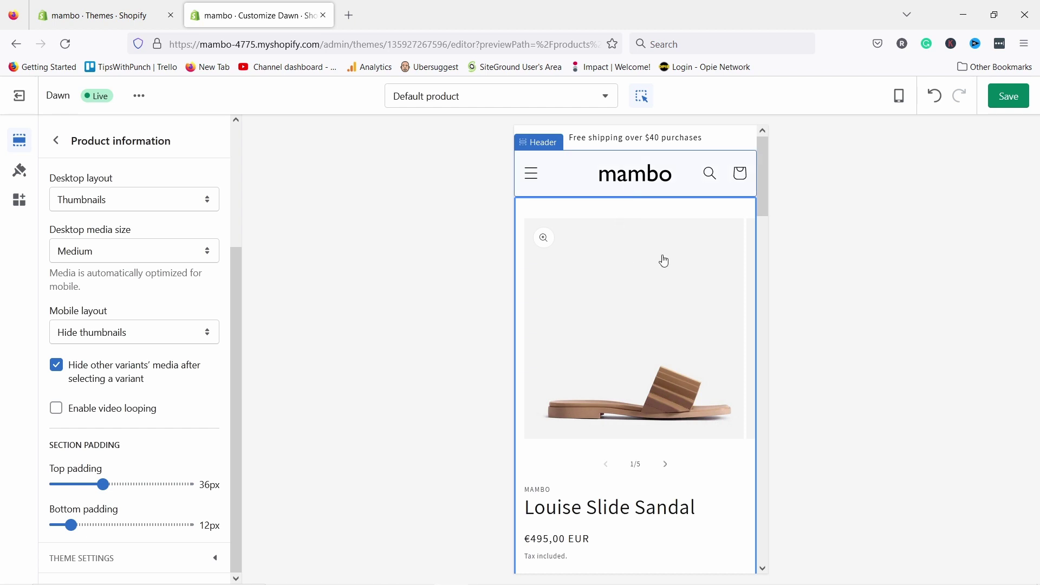
click(91, 336)
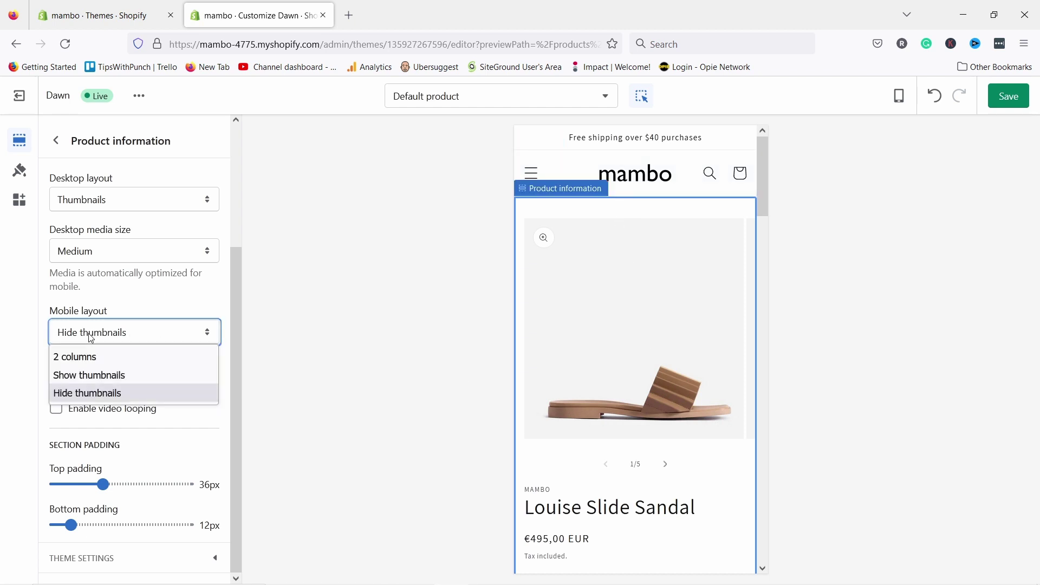
click(92, 375)
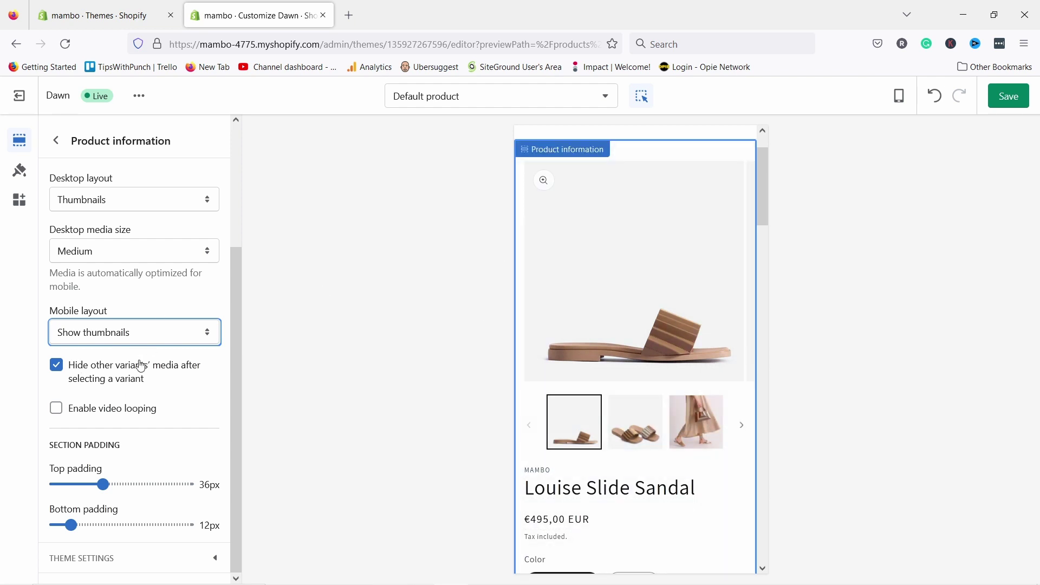
click(133, 334)
click(93, 359)
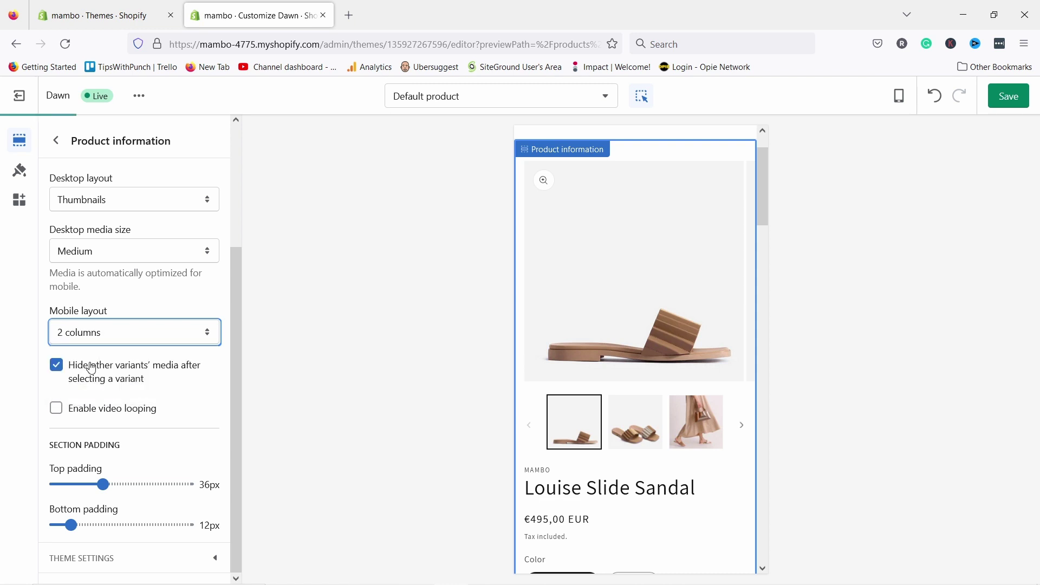
- Try Hide thumbnails while browsing the image carousel, then settle on Show thumbnails
click(120, 334)
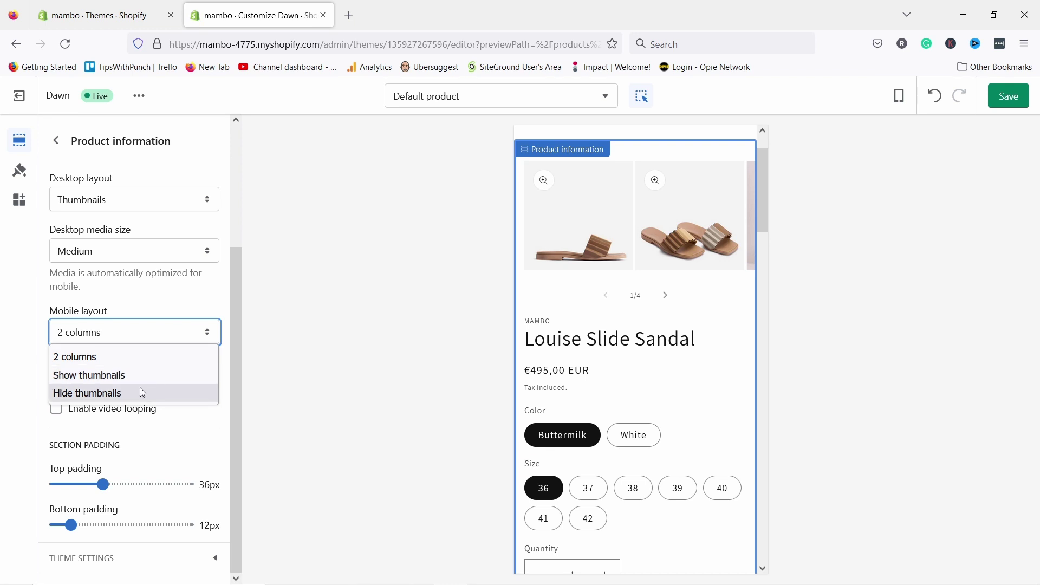
click(121, 394)
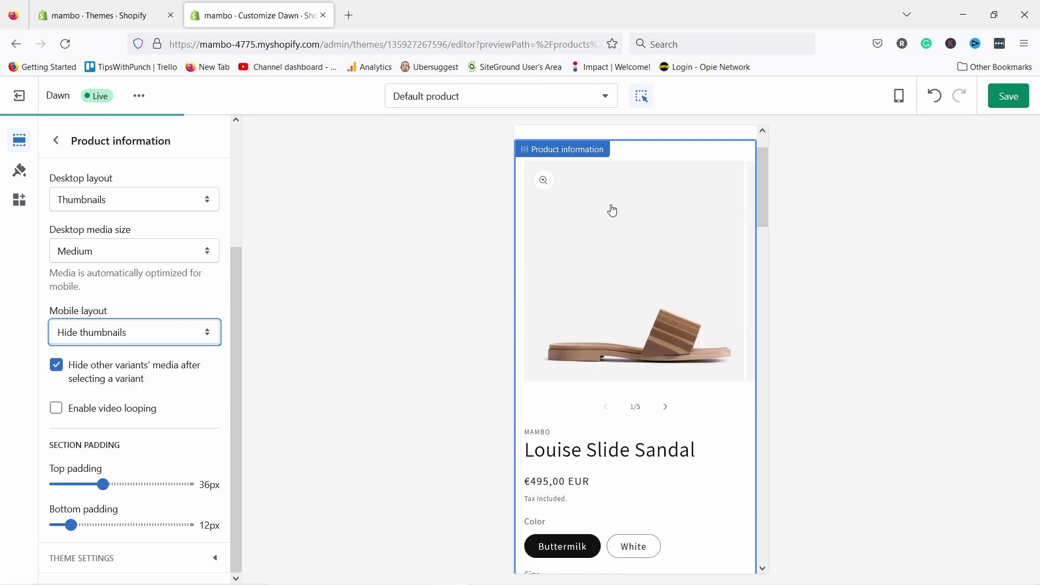
click(665, 407)
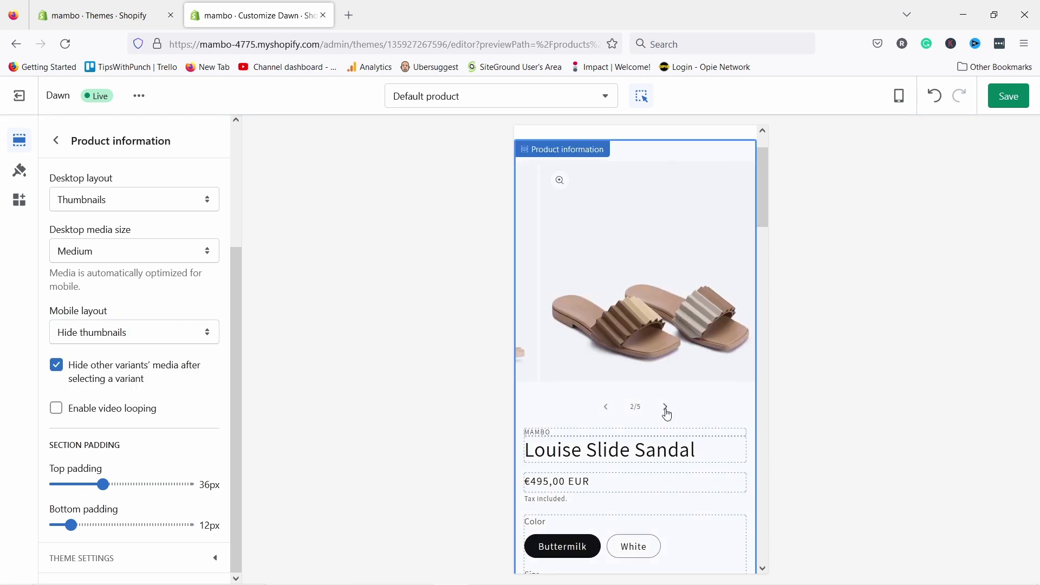
click(666, 406)
click(102, 332)
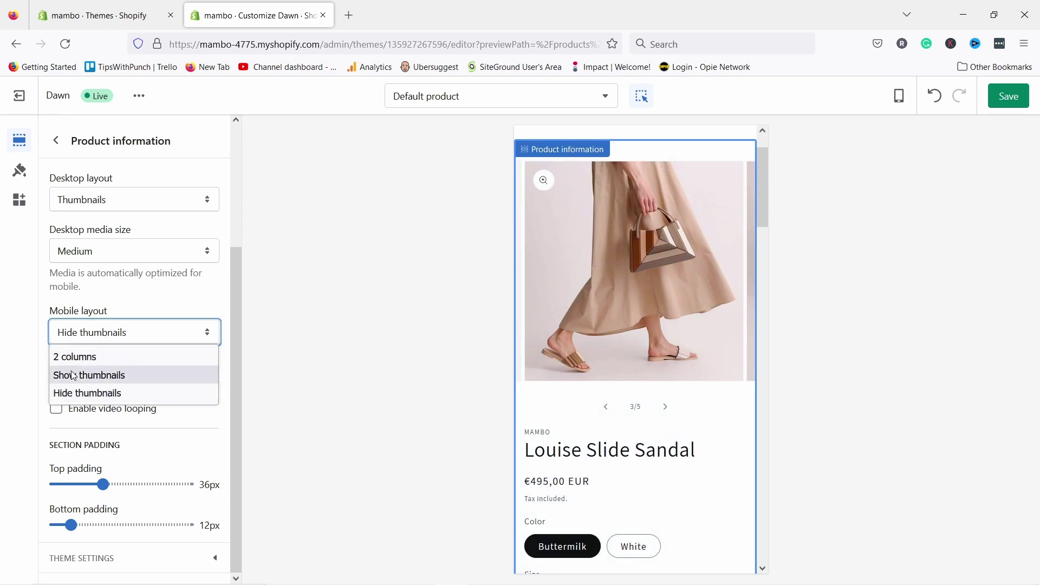
click(75, 376)
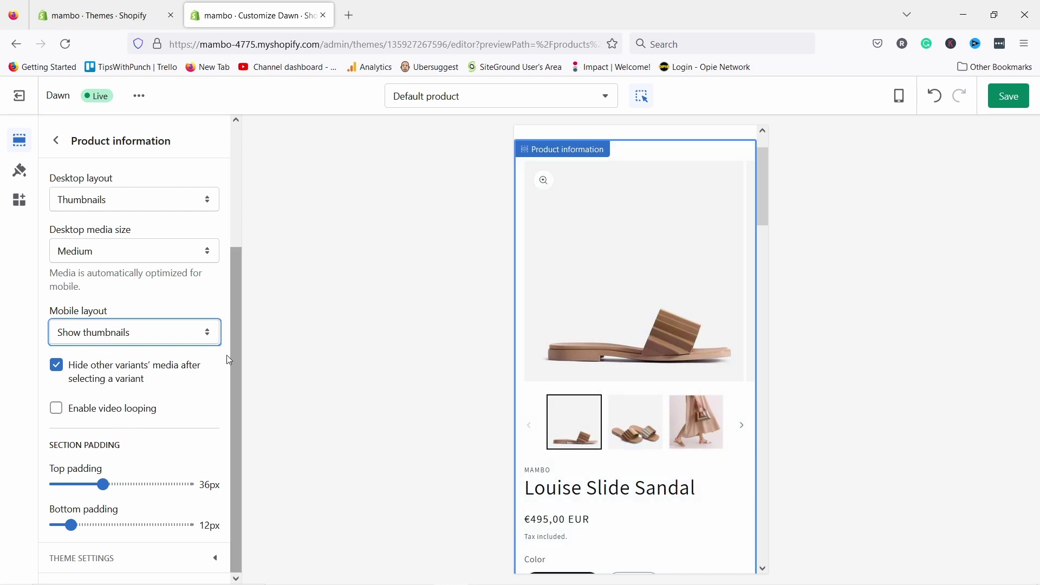
- Expand the Theme settings area for this section
click(100, 559)
scroll(120, 432, down, 4)
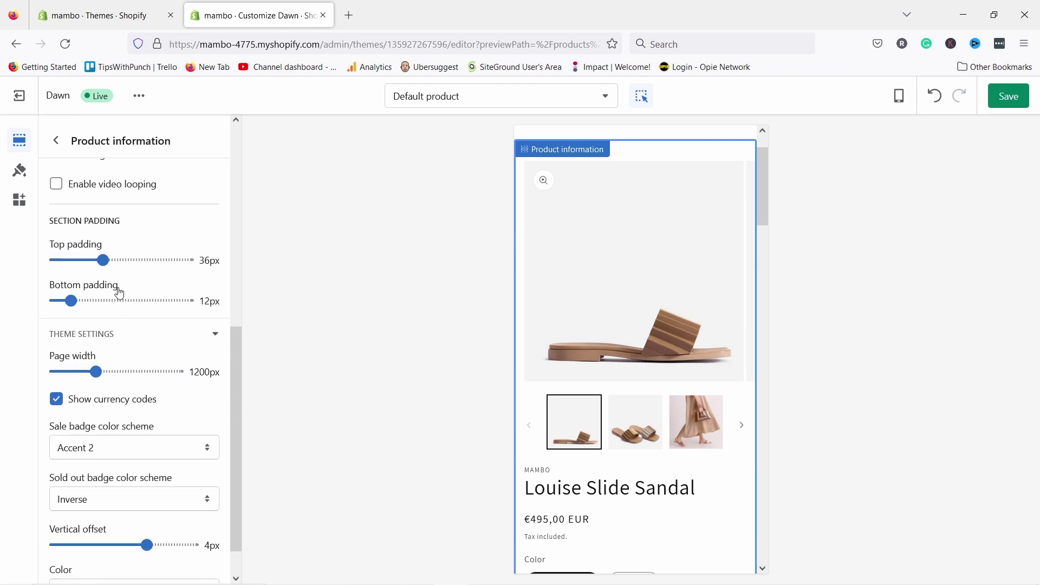
scroll(100, 202, up, 3)
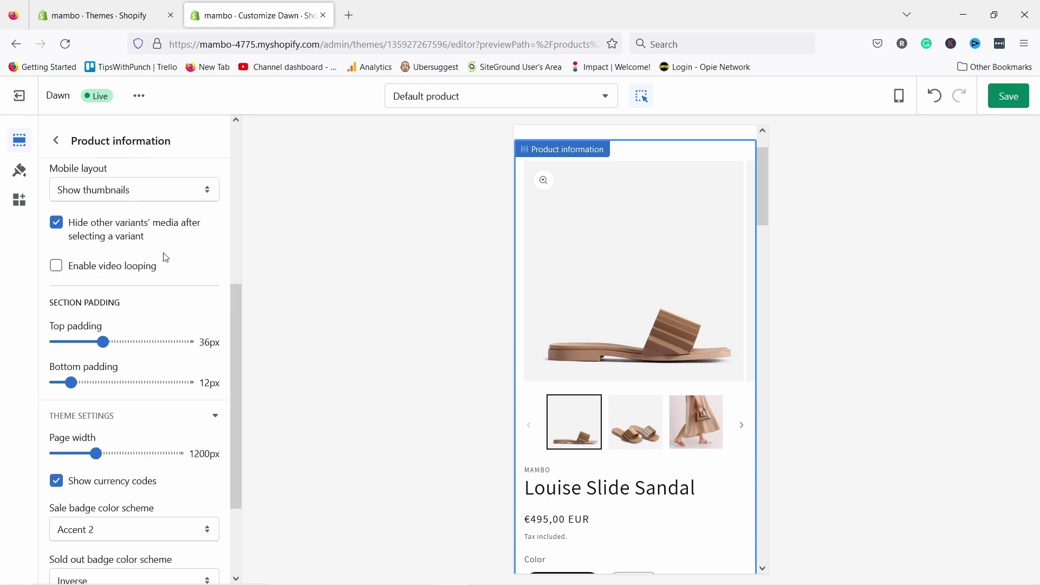
- Switch the preview back to Desktop and select the MAMBO vendor Text block
click(899, 95)
click(913, 160)
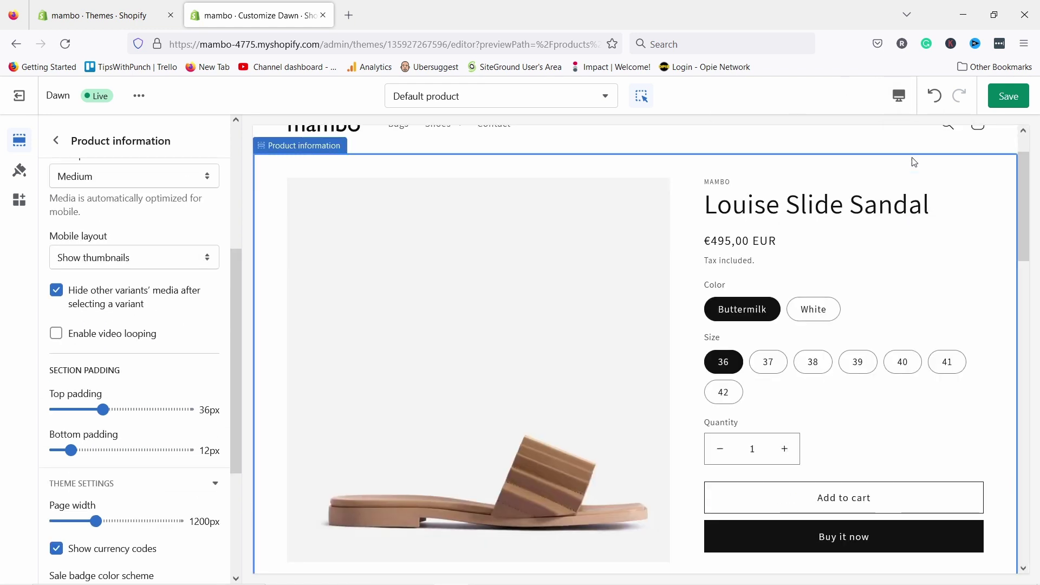
scroll(721, 187, up, 2)
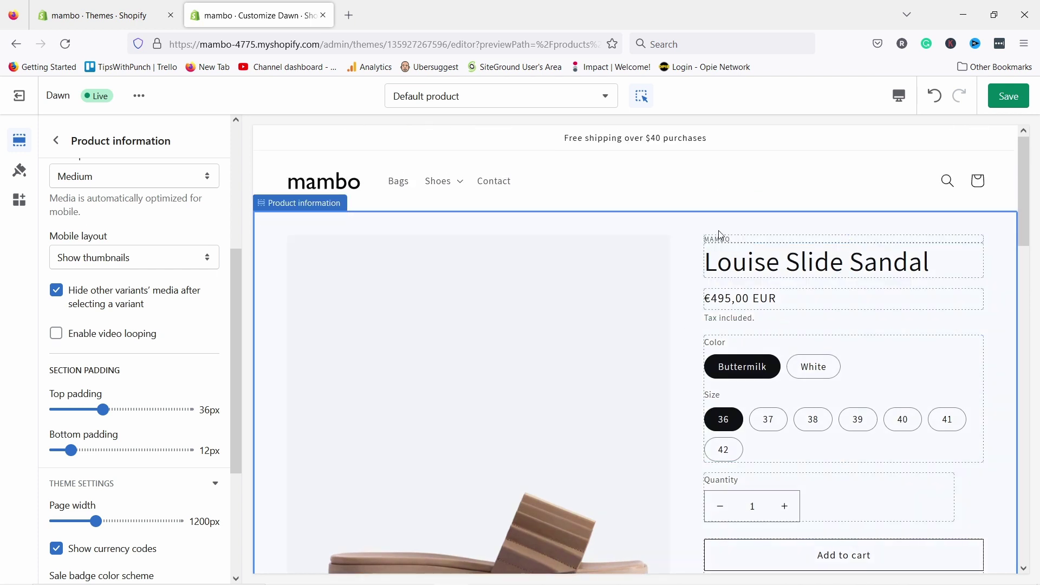
click(750, 241)
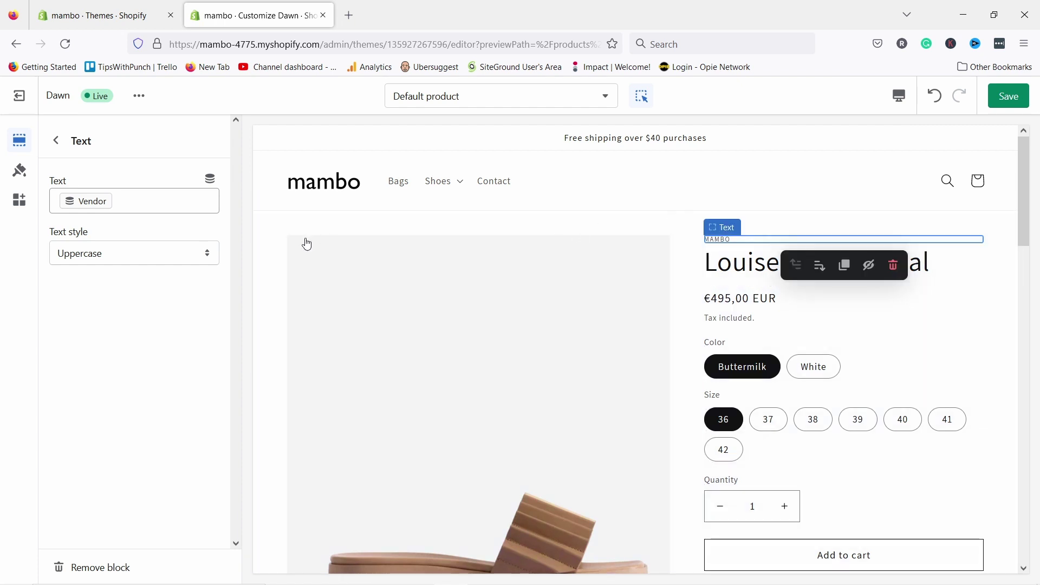
- Remove the MAMBO vendor Text block from the product information
click(106, 575)
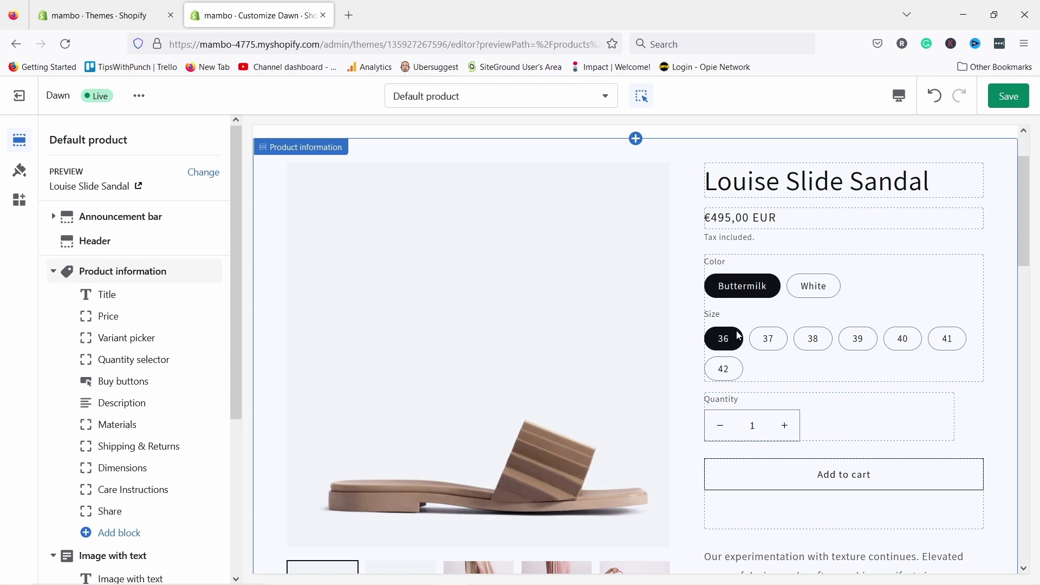
scroll(773, 378, down, 3)
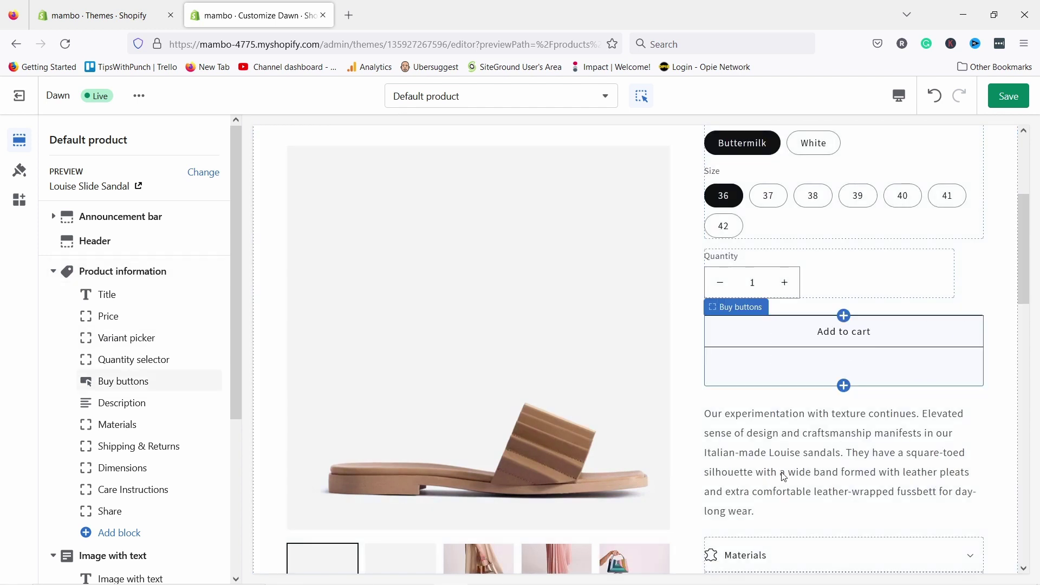
click(754, 457)
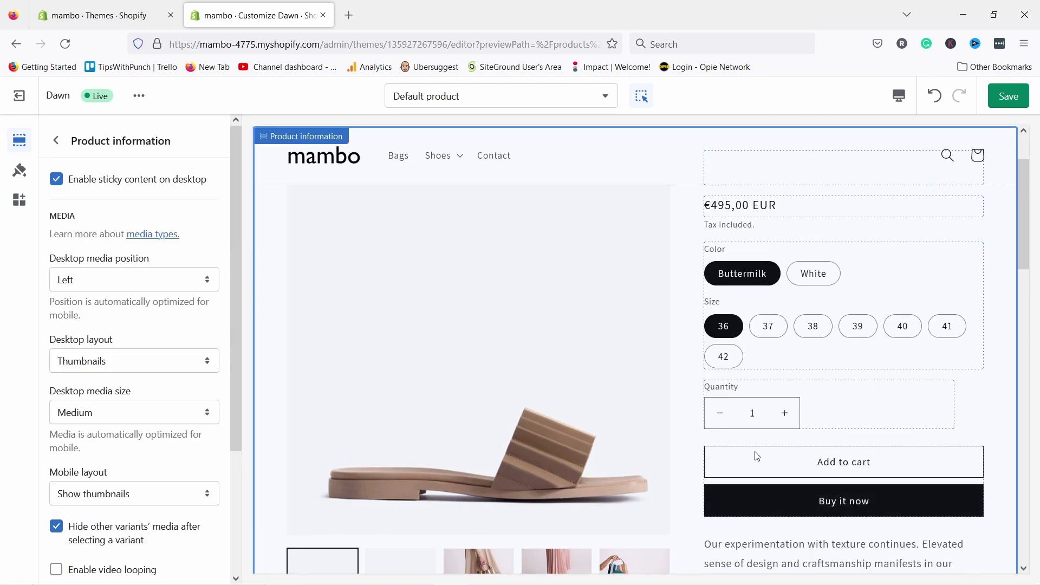
scroll(758, 425, down, 3)
scroll(128, 365, down, 4)
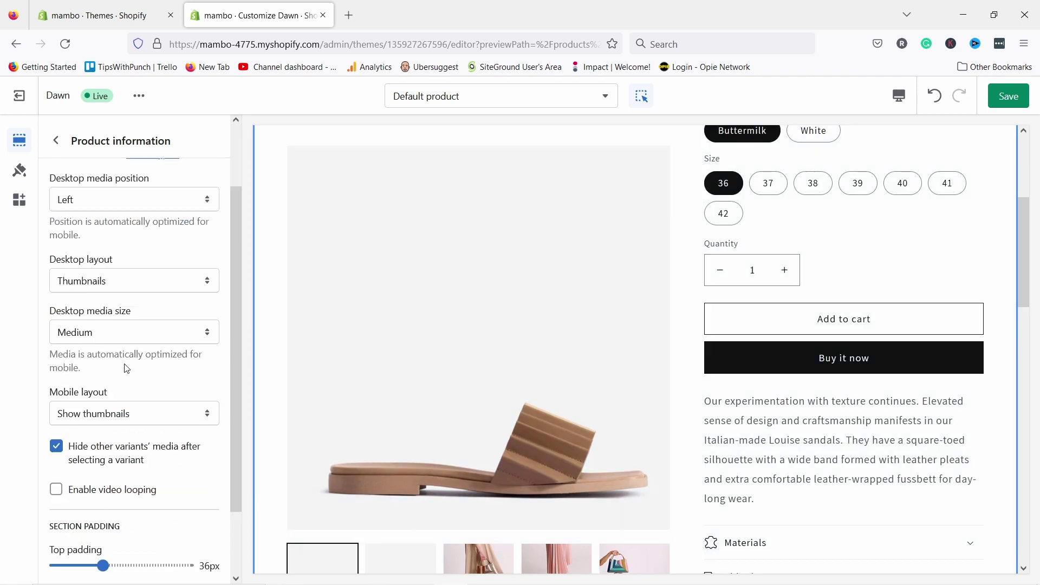
- Move the Description block to sit directly below Price in the block list
click(56, 141)
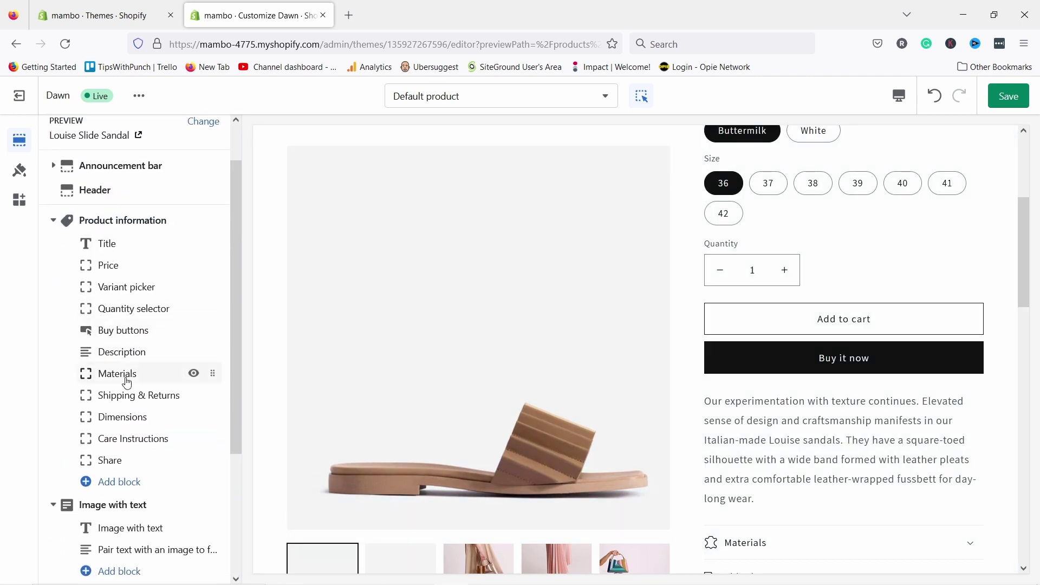
mouse_move(125, 376)
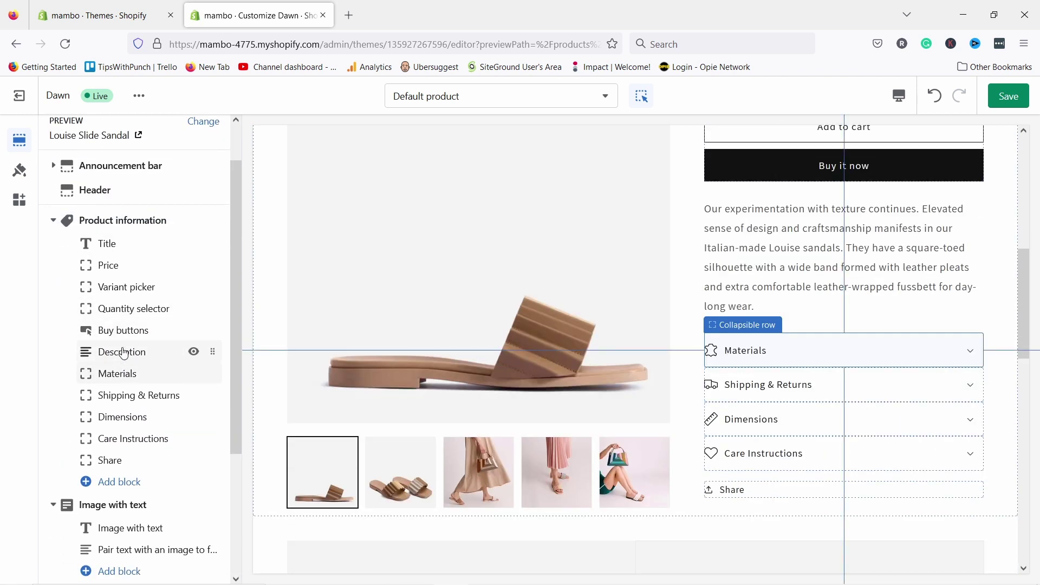
mouse_move(125, 353)
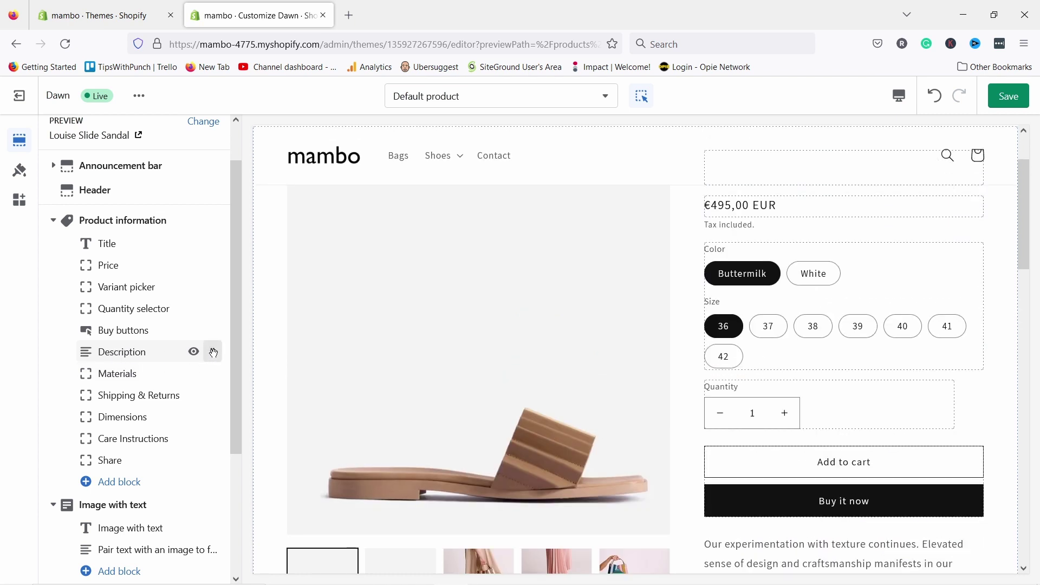
drag(214, 353, 209, 288)
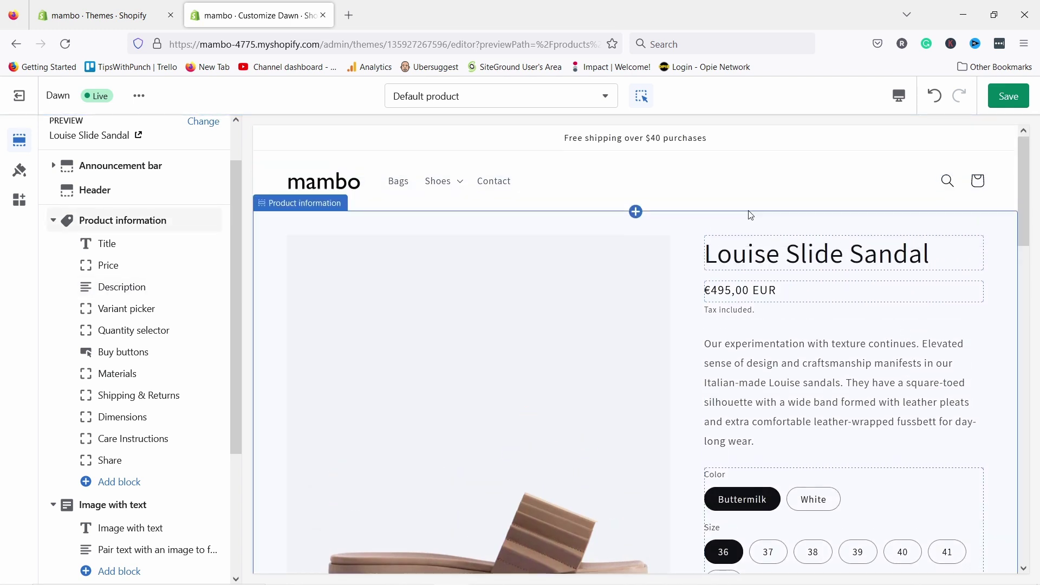
scroll(776, 303, down, 3)
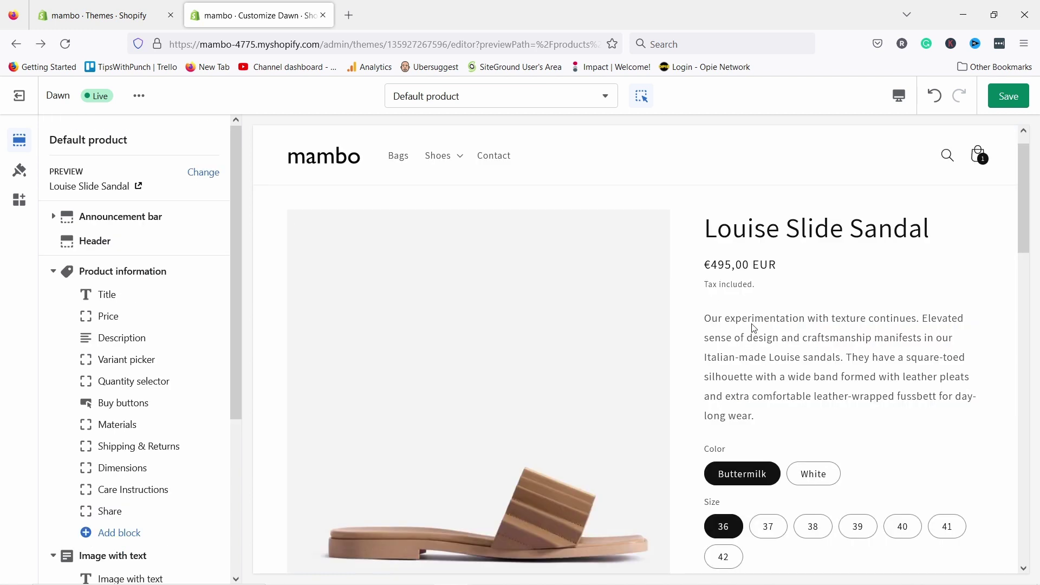
scroll(757, 356, down, 7)
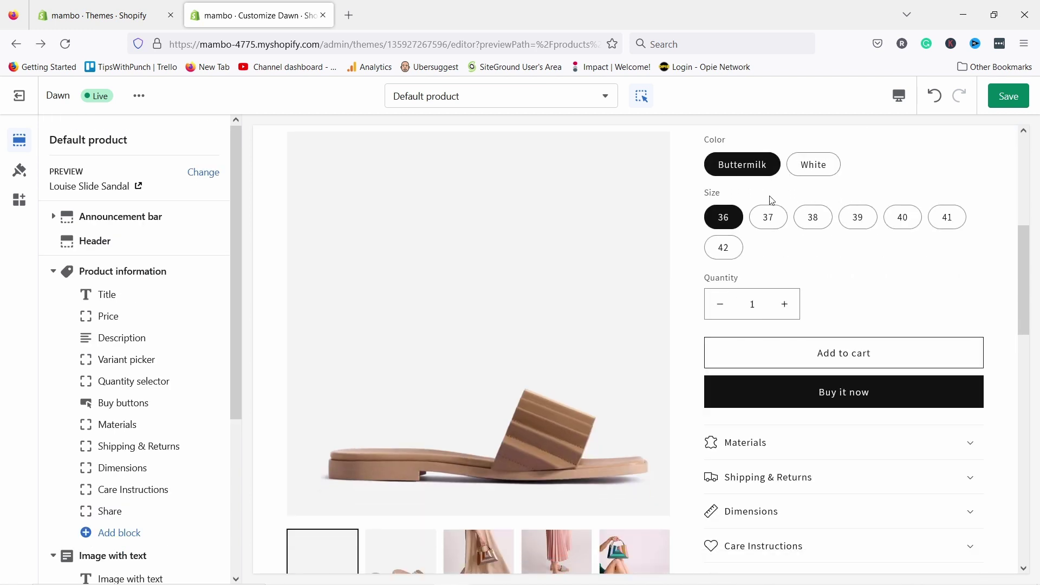
scroll(772, 190, down, 1)
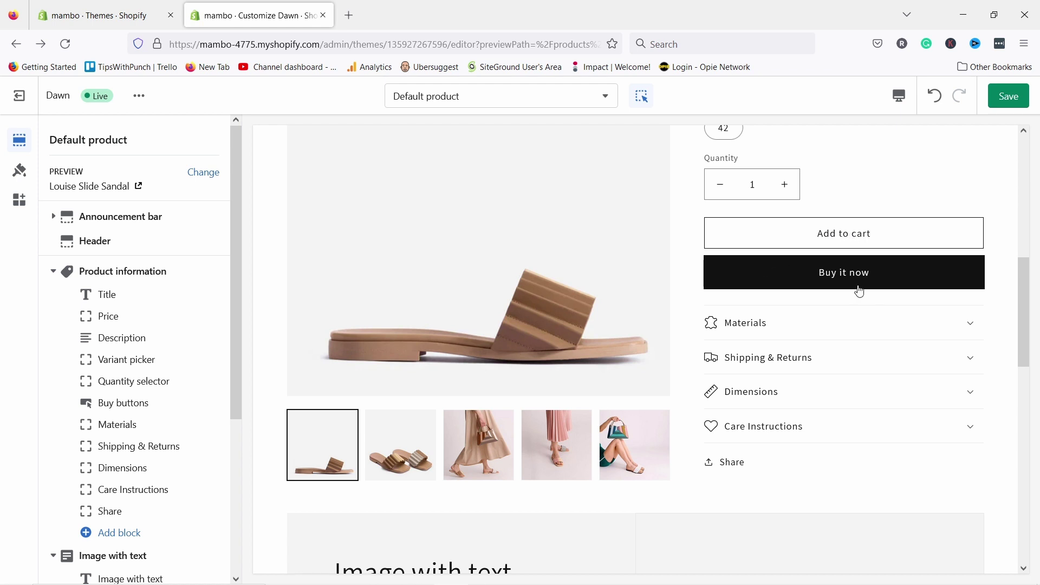
- Turn off the dynamic checkout buttons in the Buy buttons block
click(110, 405)
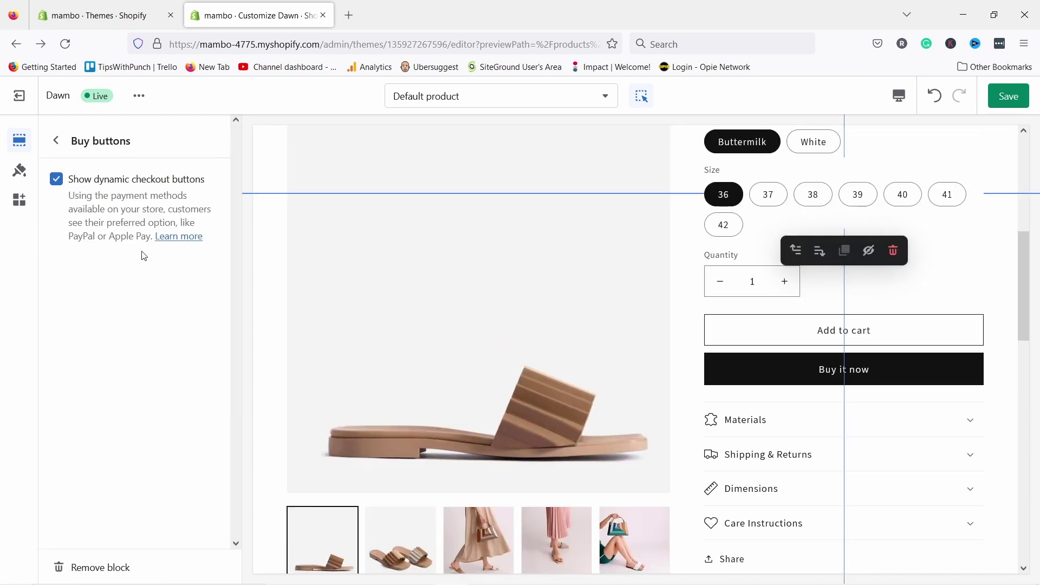
click(56, 180)
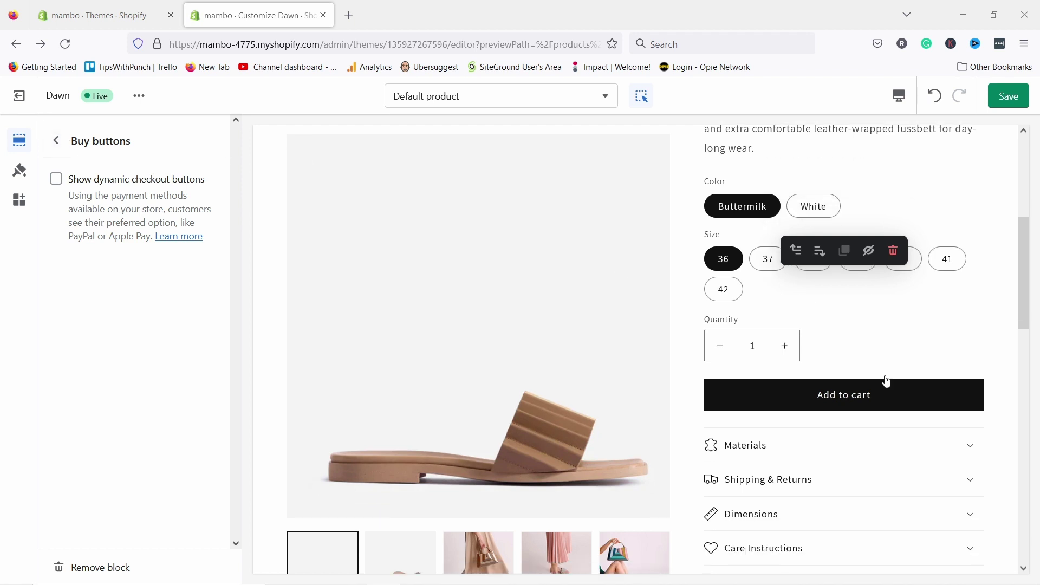
scroll(749, 414, down, 3)
- Expand and collapse the Materials row in the preview, then return to the block list
click(780, 356)
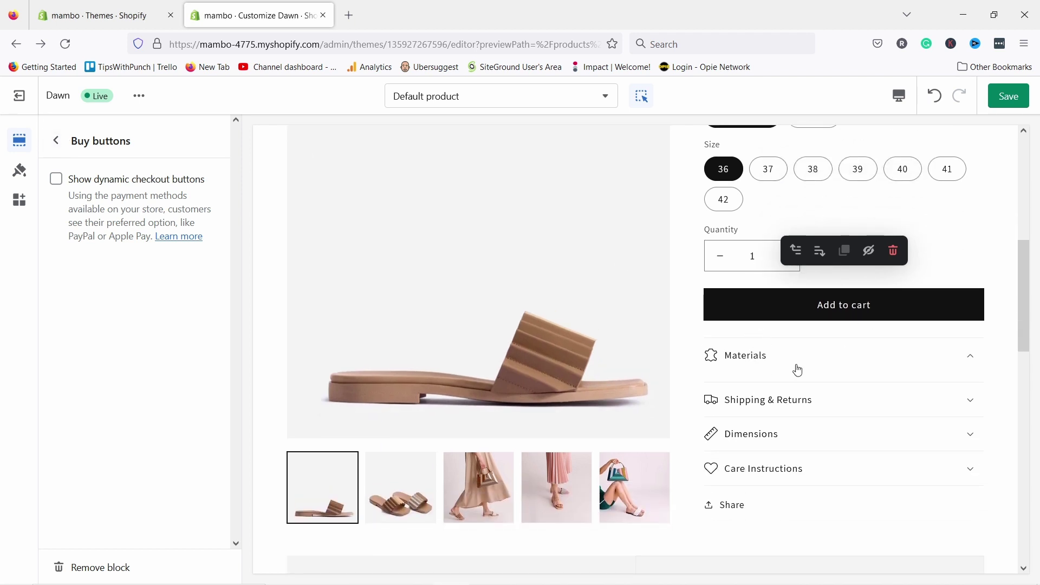
click(766, 357)
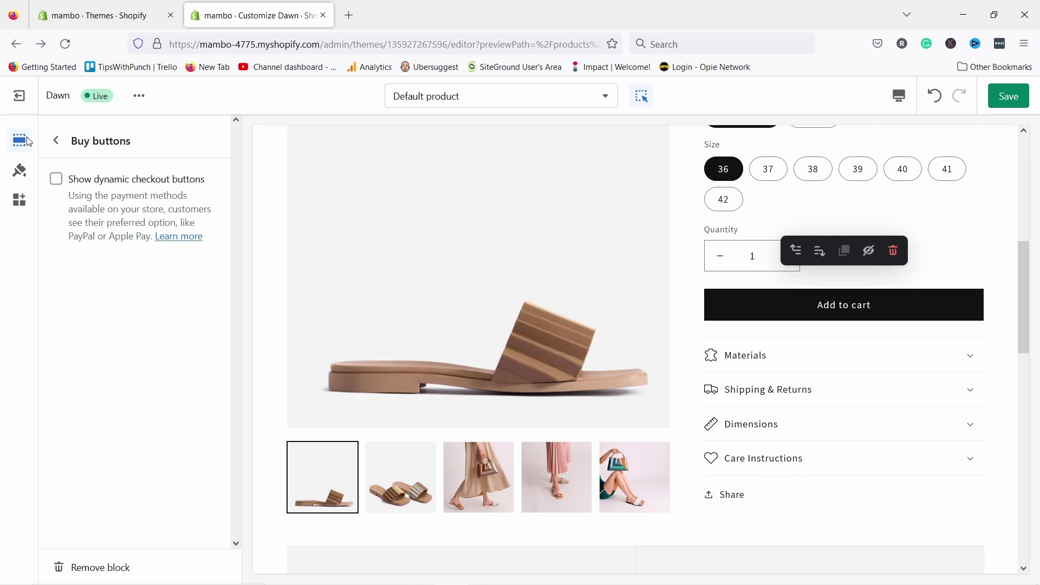
click(55, 140)
scroll(167, 321, down, 3)
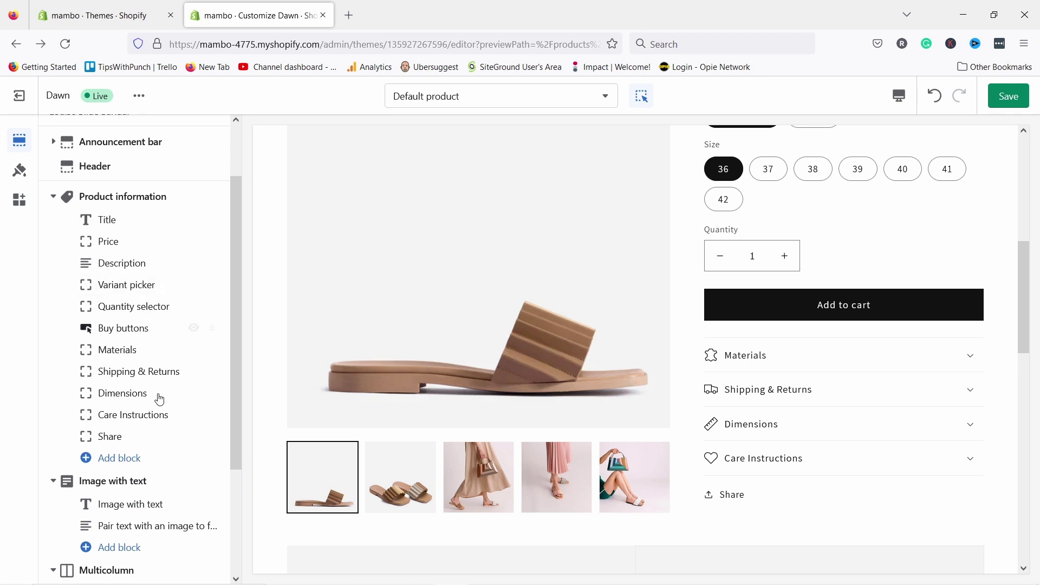
- Remove the Care Instructions row and expand Dimensions in the preview to check the rest
click(138, 414)
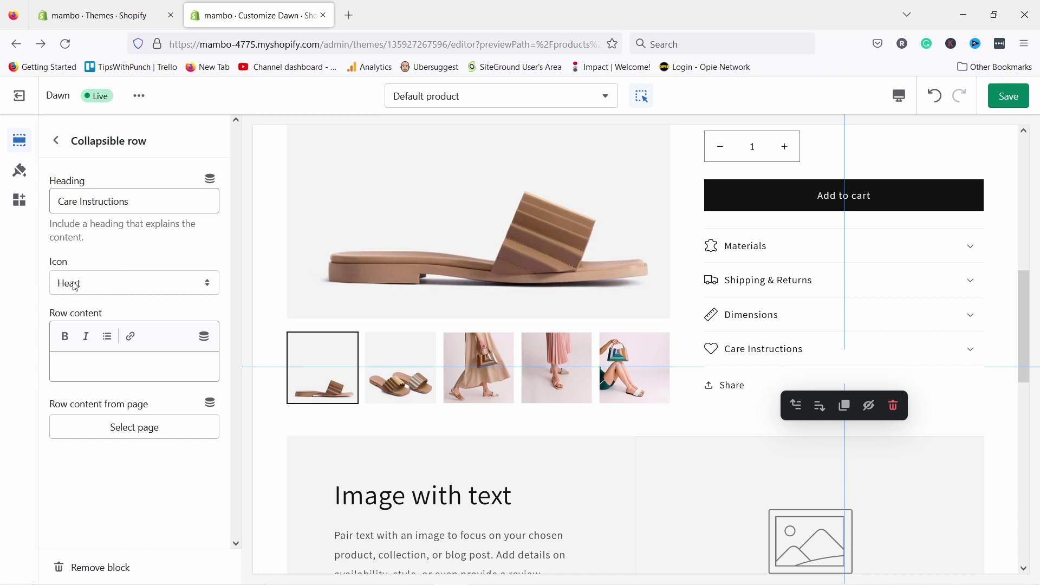
click(91, 567)
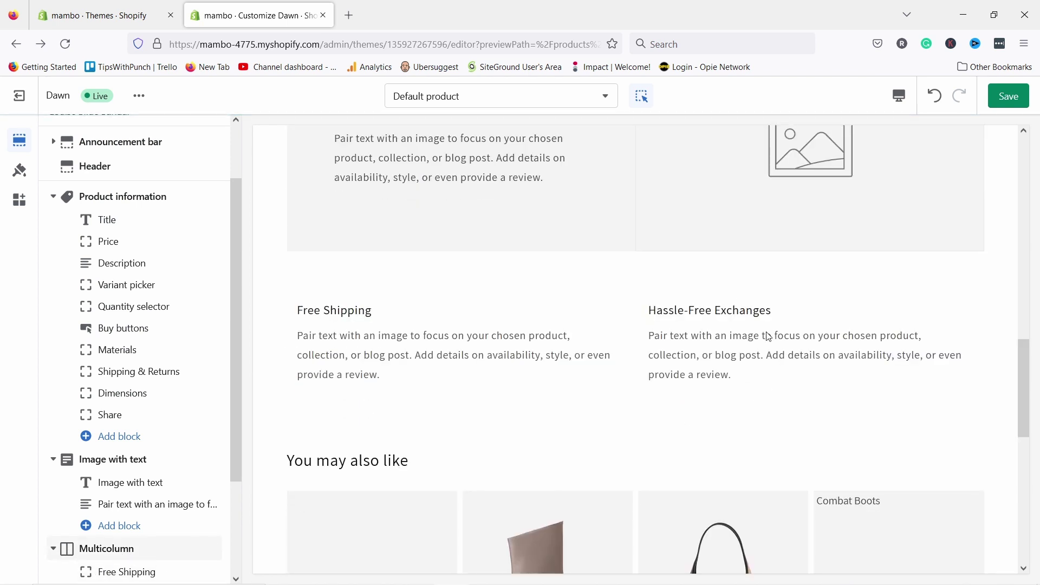
scroll(795, 302, up, 5)
scroll(794, 302, up, 2)
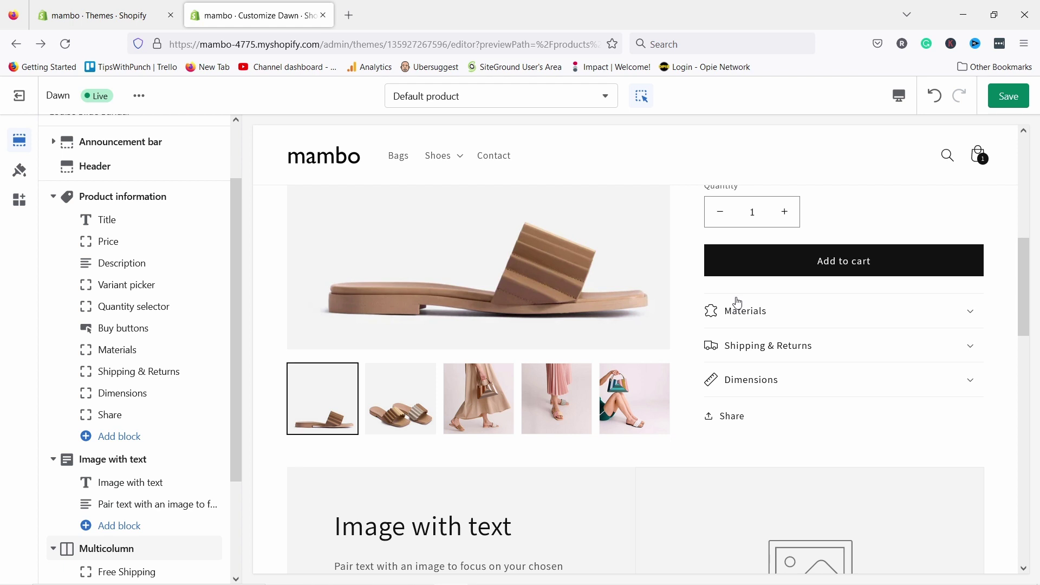
click(740, 385)
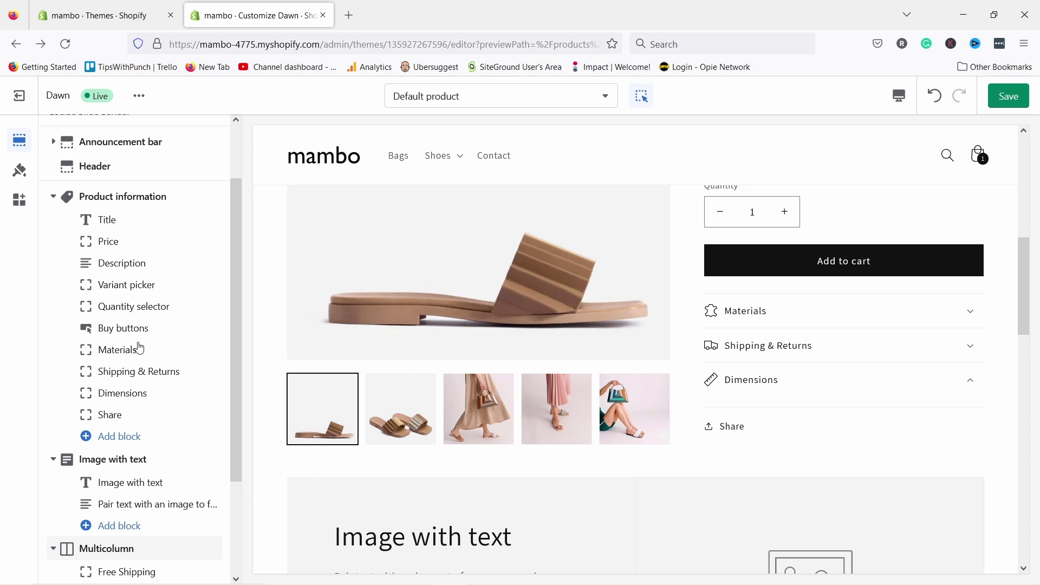
- Rename the Dimensions row heading to 'How to take care', keeping the Ruler icon
click(135, 397)
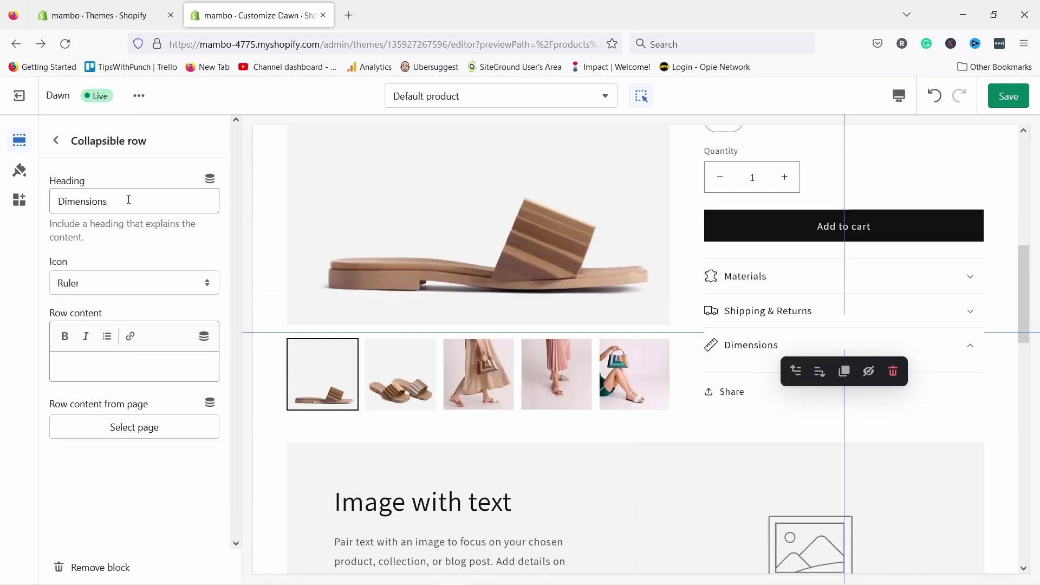
double_click(127, 200)
text(How to take care)
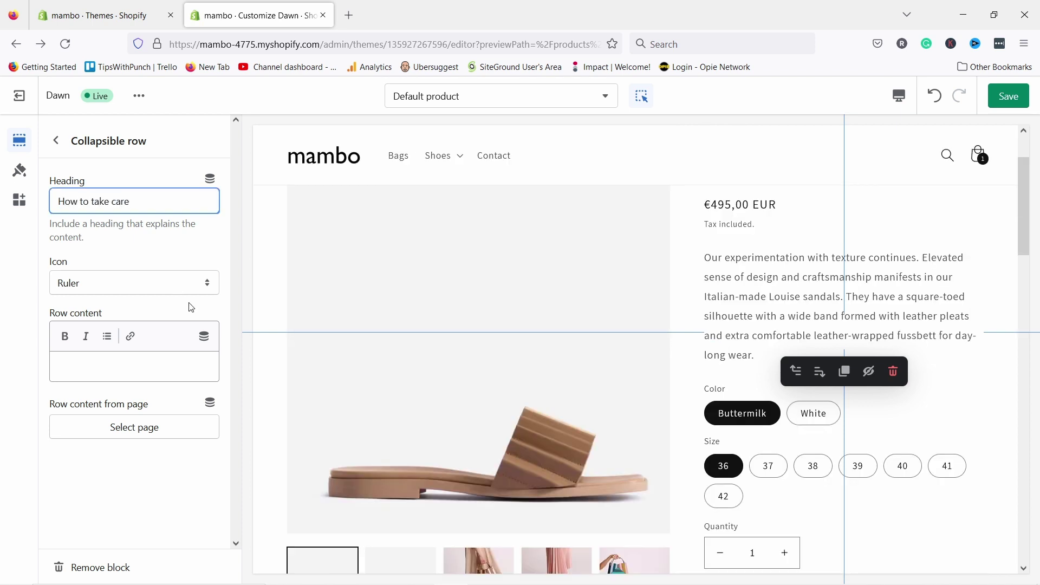
scroll(864, 395, down, 4)
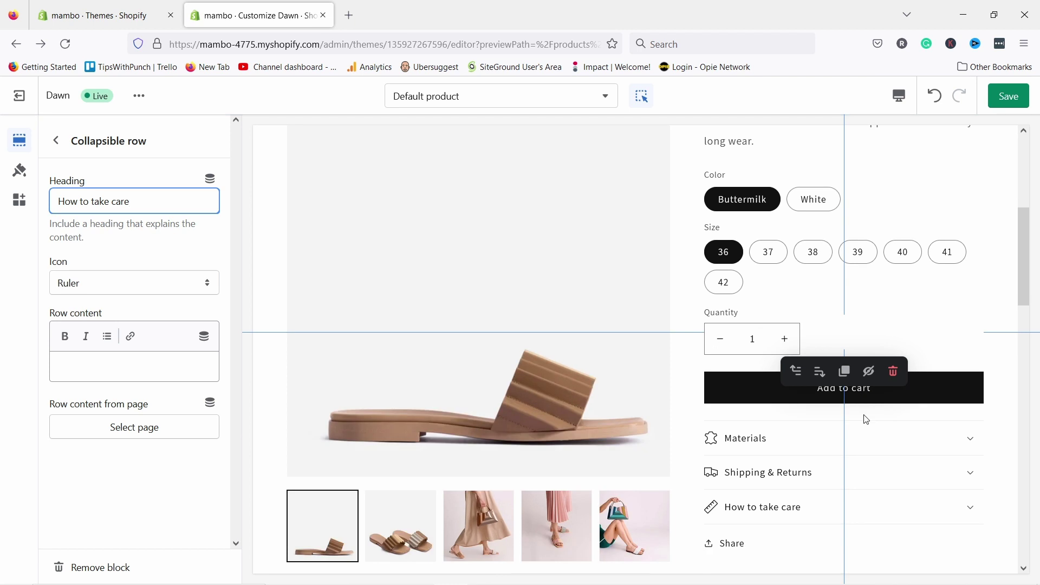
click(83, 282)
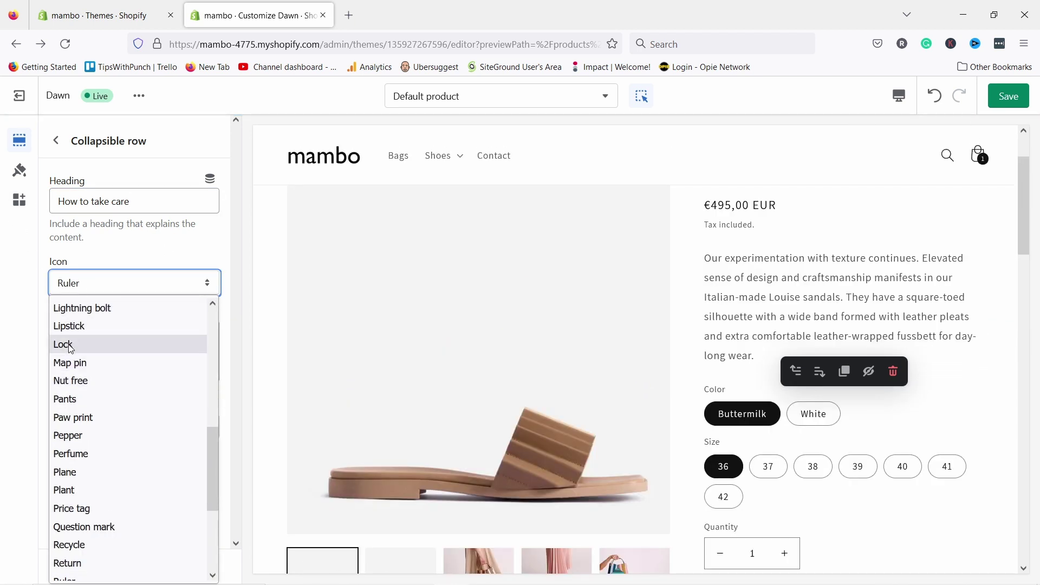
click(108, 256)
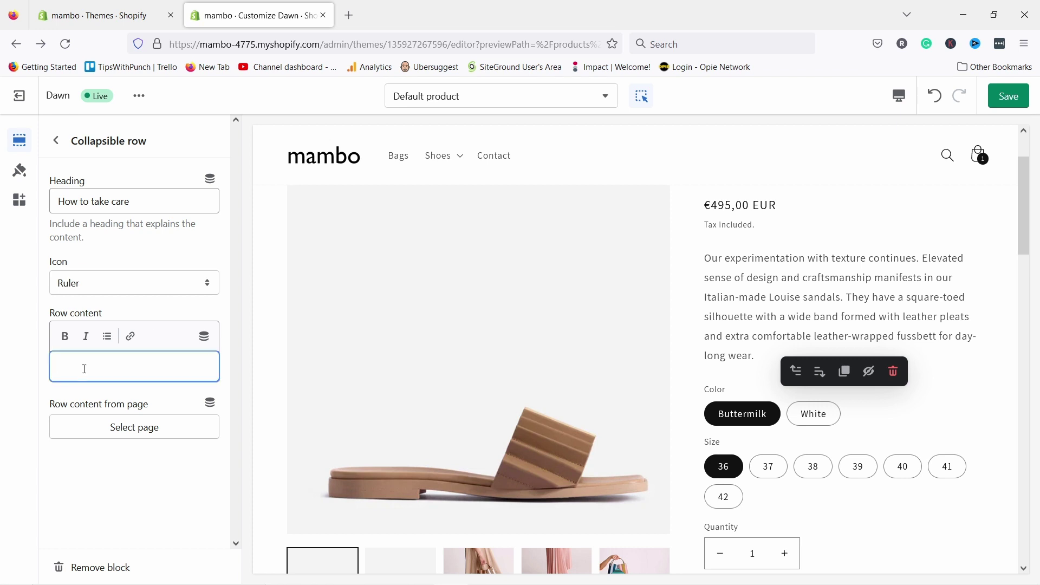
- Add the row content 'eiorngeoignoiernge' and expand the row in the preview to check it
text(ignoiernge)
scroll(852, 428, down, 4)
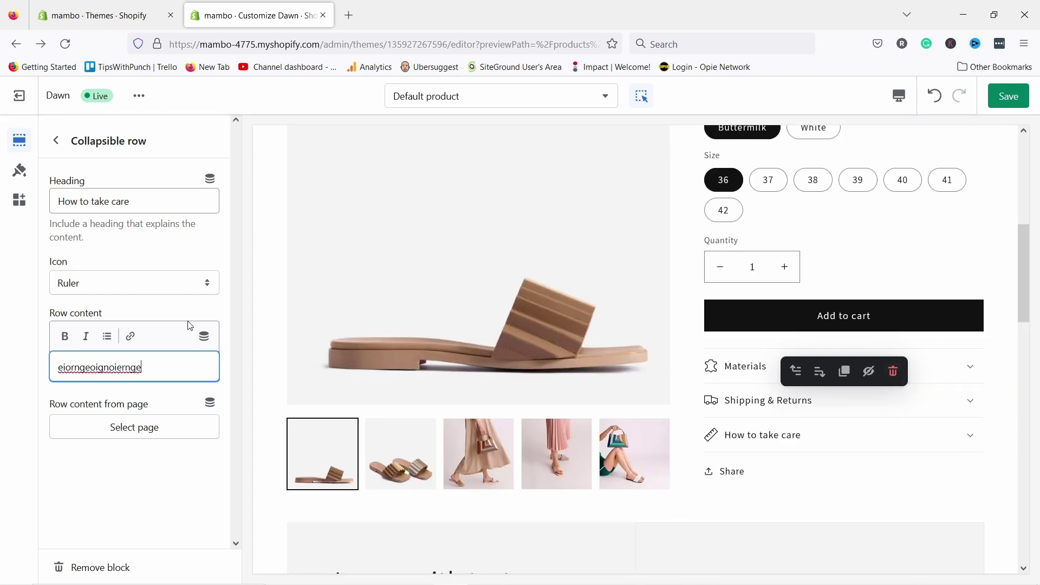
click(807, 434)
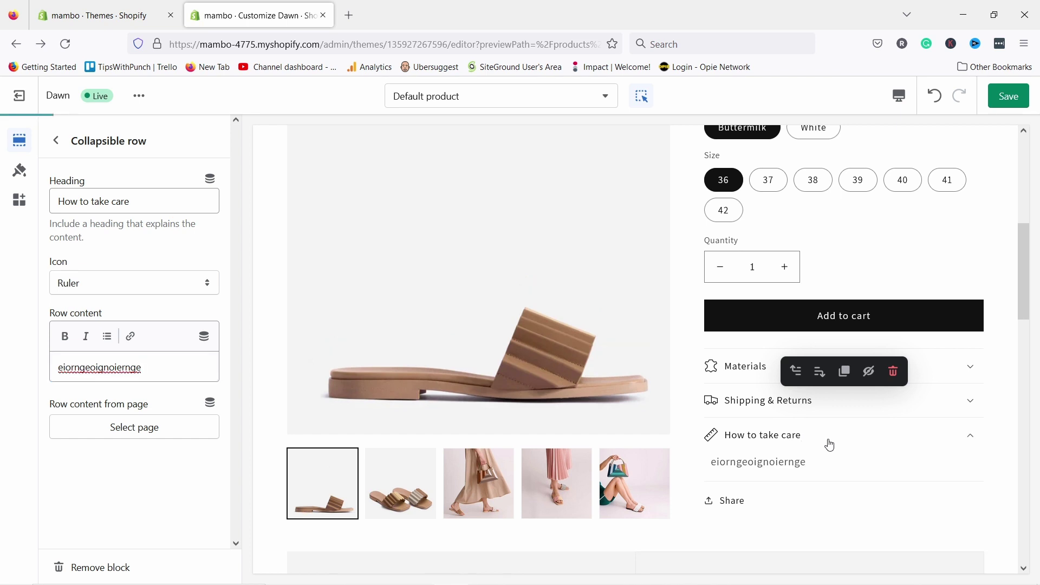
scroll(722, 464, up, 5)
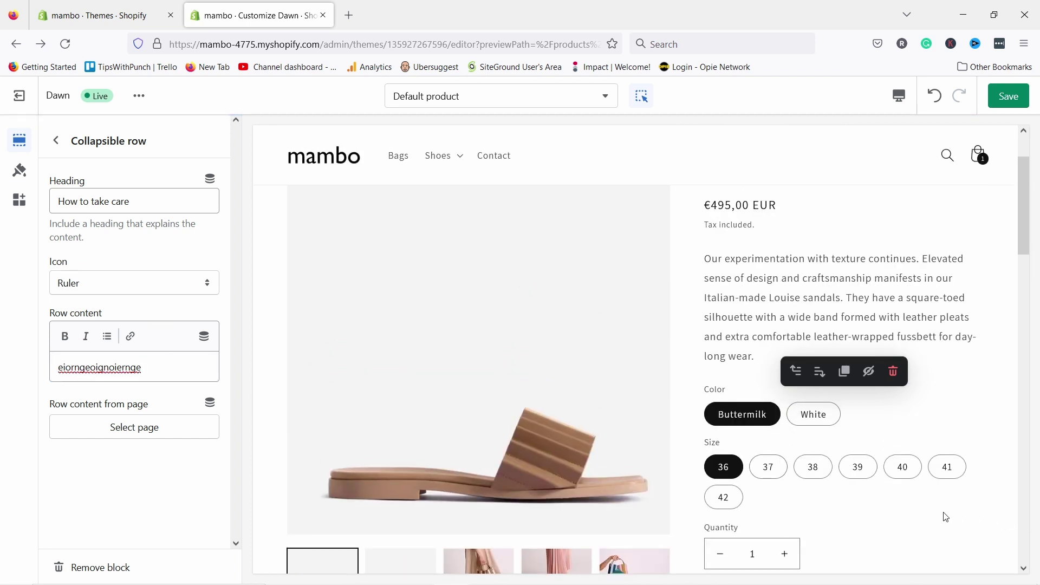
scroll(917, 481, down, 5)
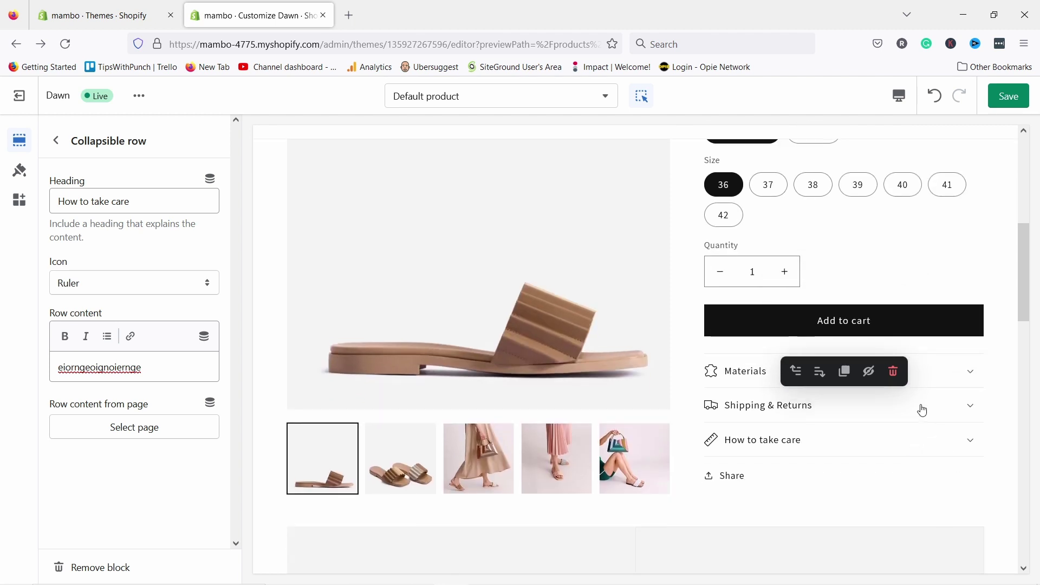
scroll(919, 408, up, 6)
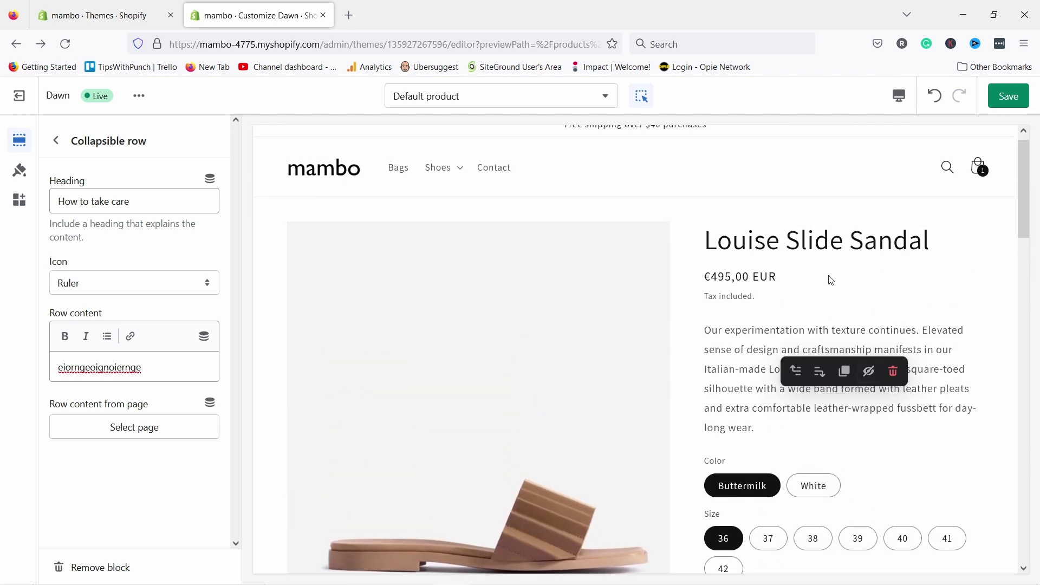
scroll(743, 411, down, 7)
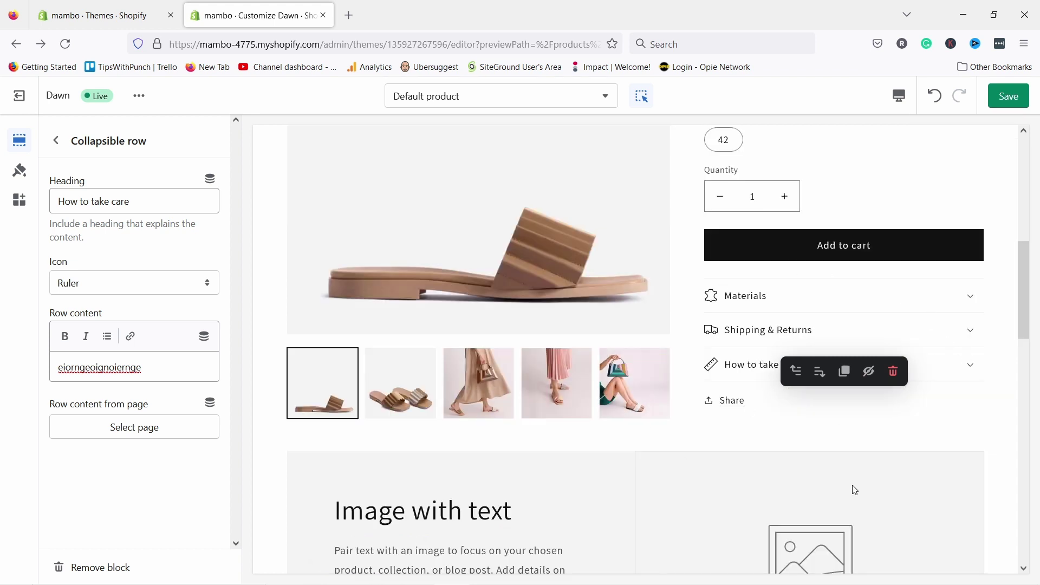
- Leave the Collapsible row settings for the Default product template's section list
click(56, 141)
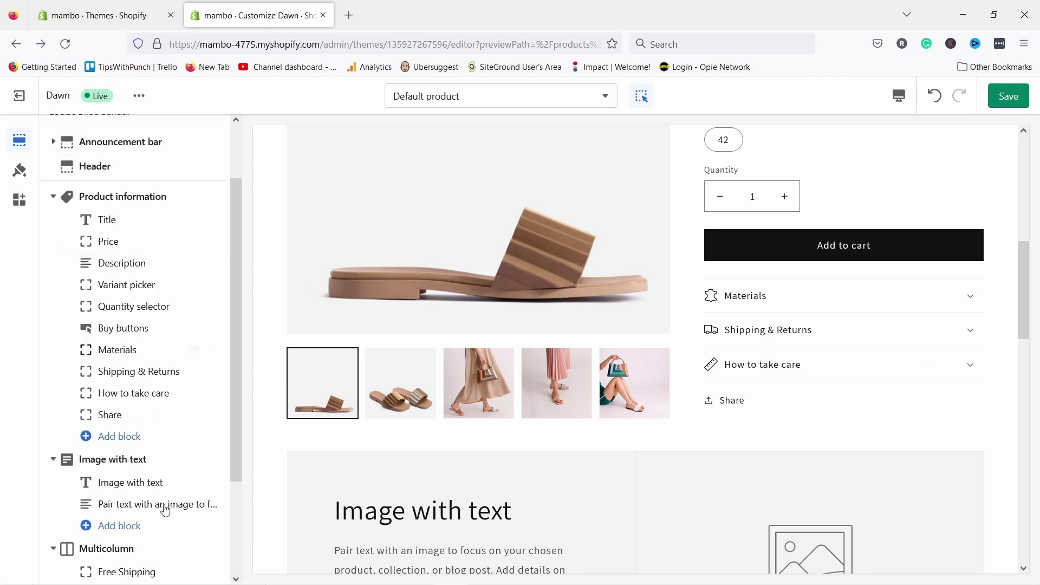
scroll(141, 433, down, 3)
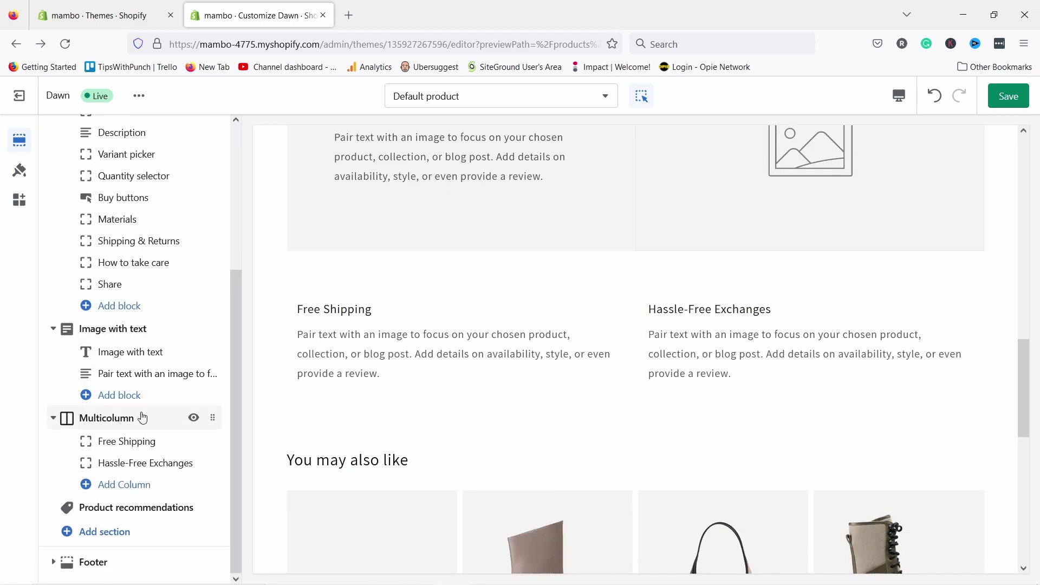
scroll(740, 334, up, 4)
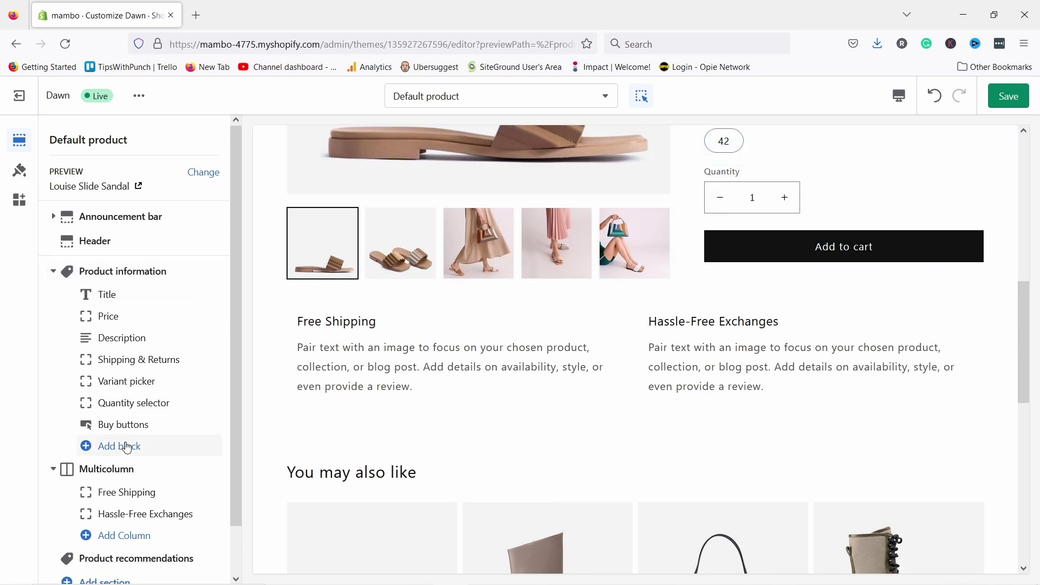
- Add a Text block to Product information and view its dynamic sources without inserting one
click(126, 447)
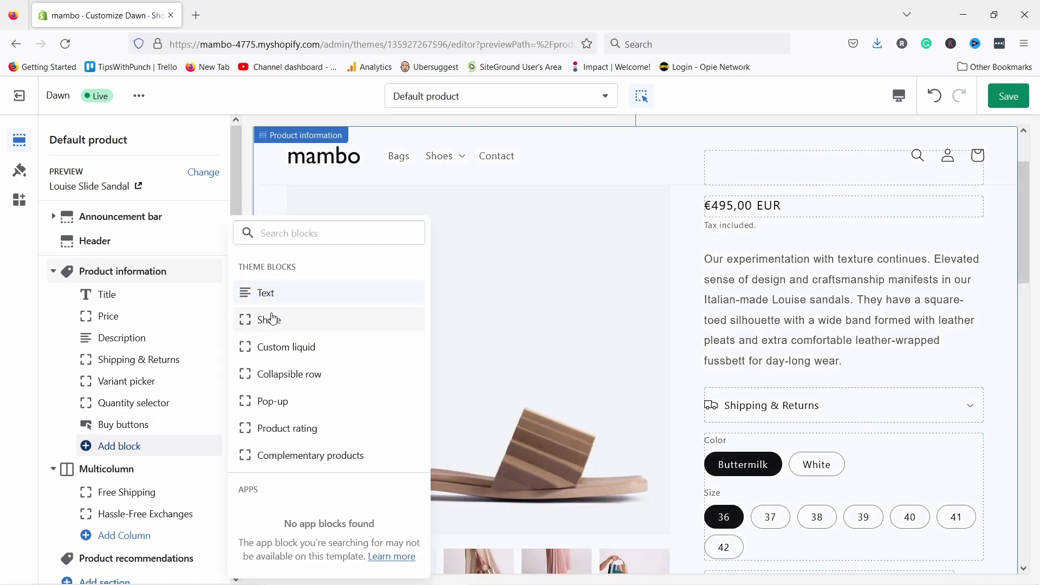
click(265, 293)
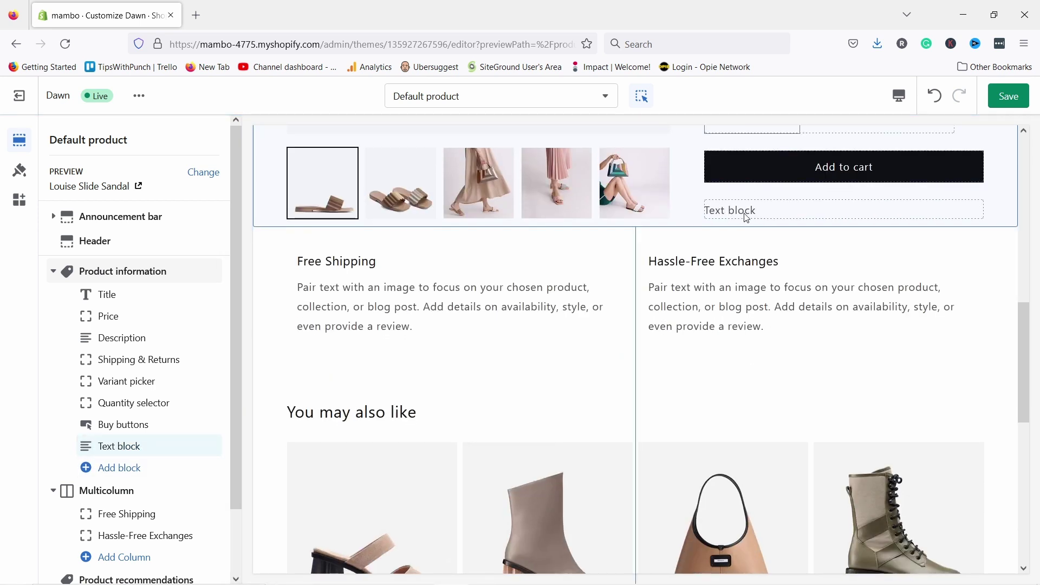
click(134, 456)
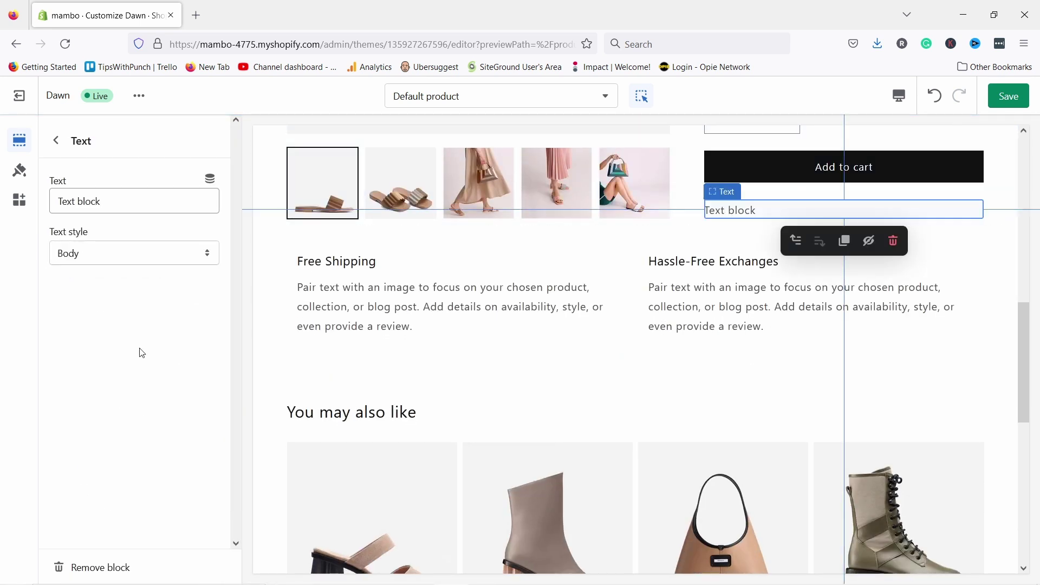
click(211, 179)
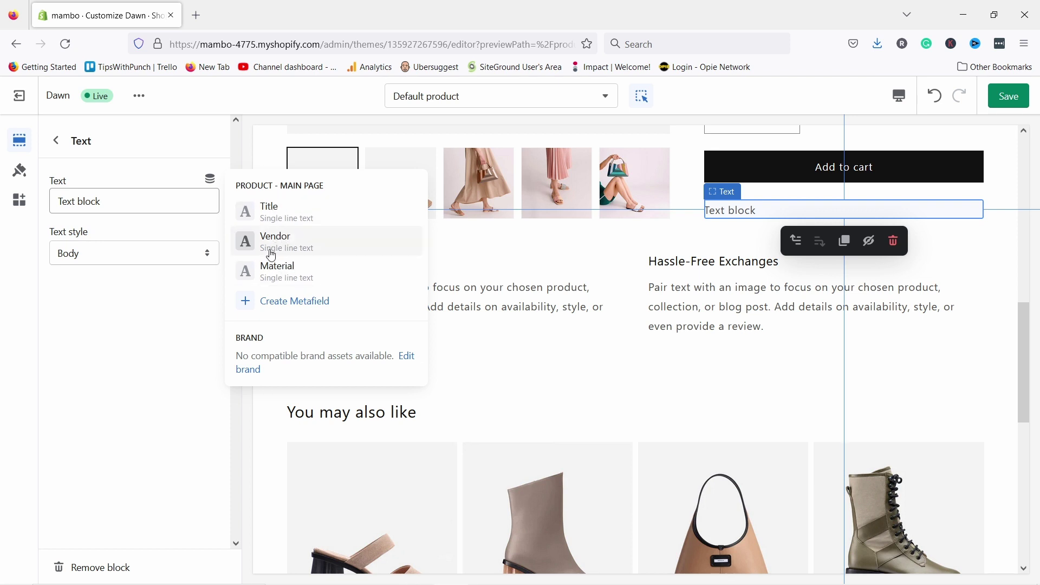
click(198, 313)
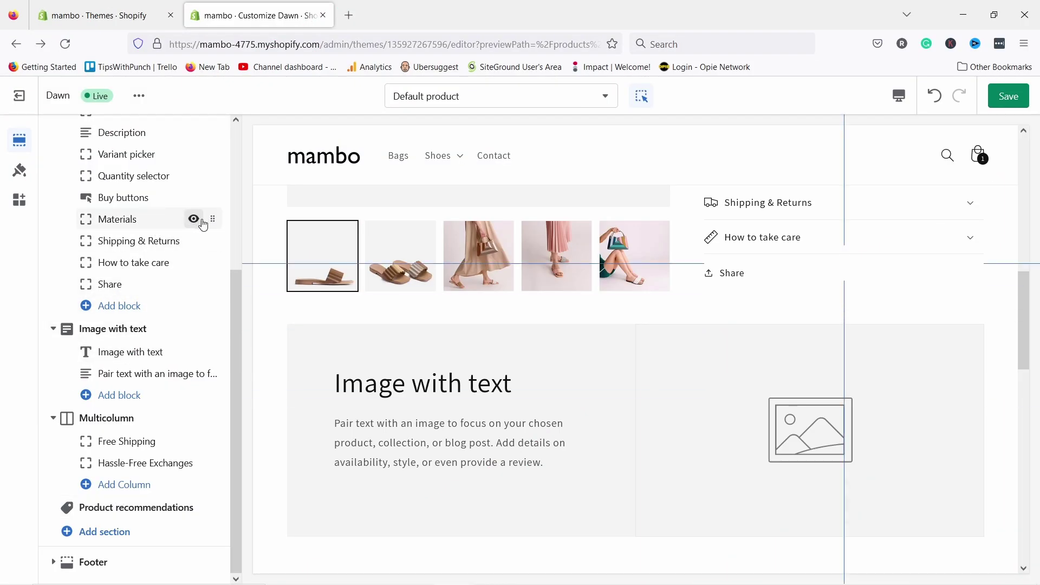
- Remove the Materials, How to take care and Share blocks from the product information
click(156, 221)
click(106, 568)
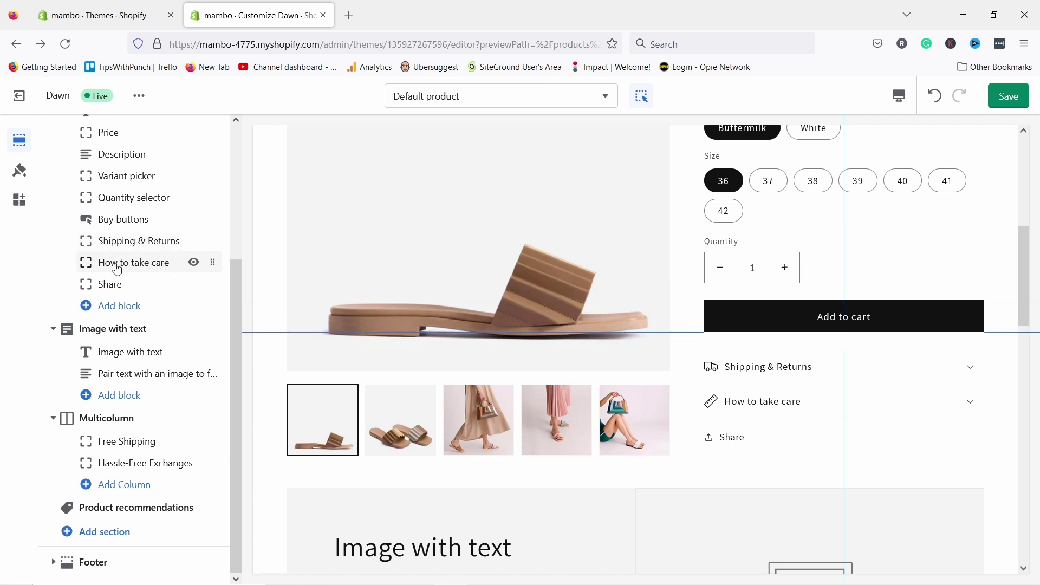
click(89, 269)
click(110, 567)
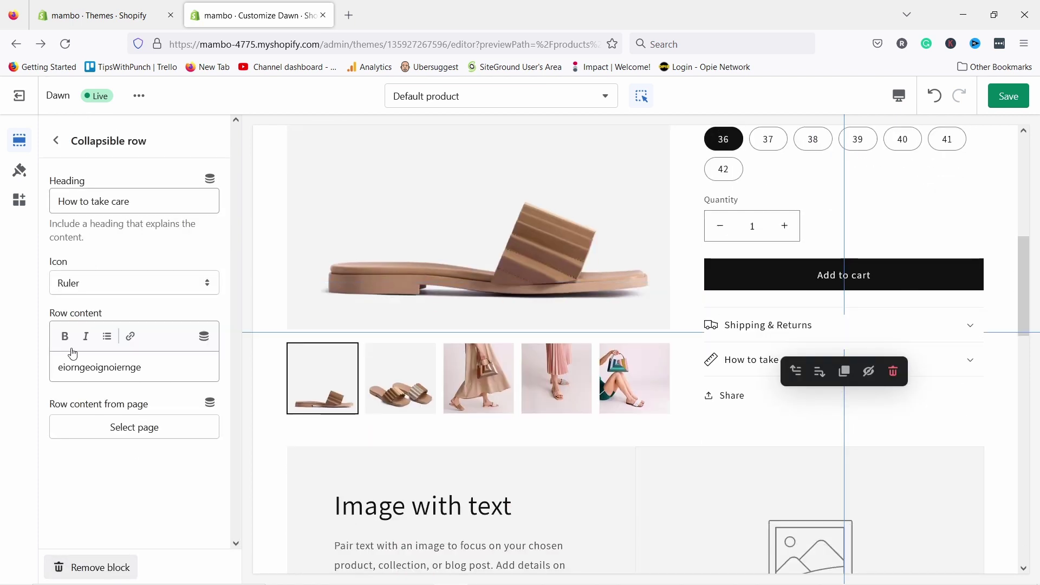
click(109, 283)
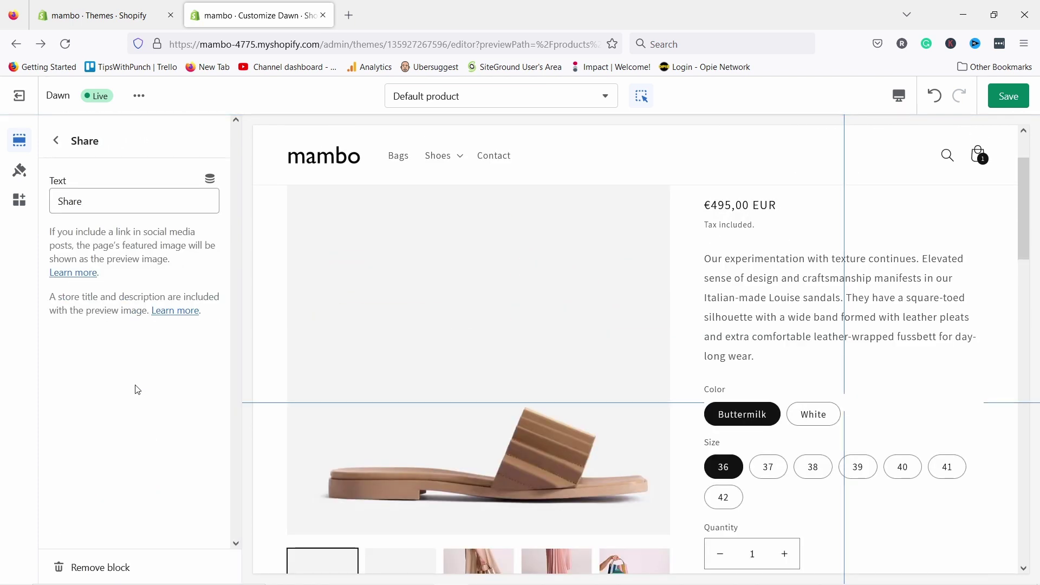
click(85, 568)
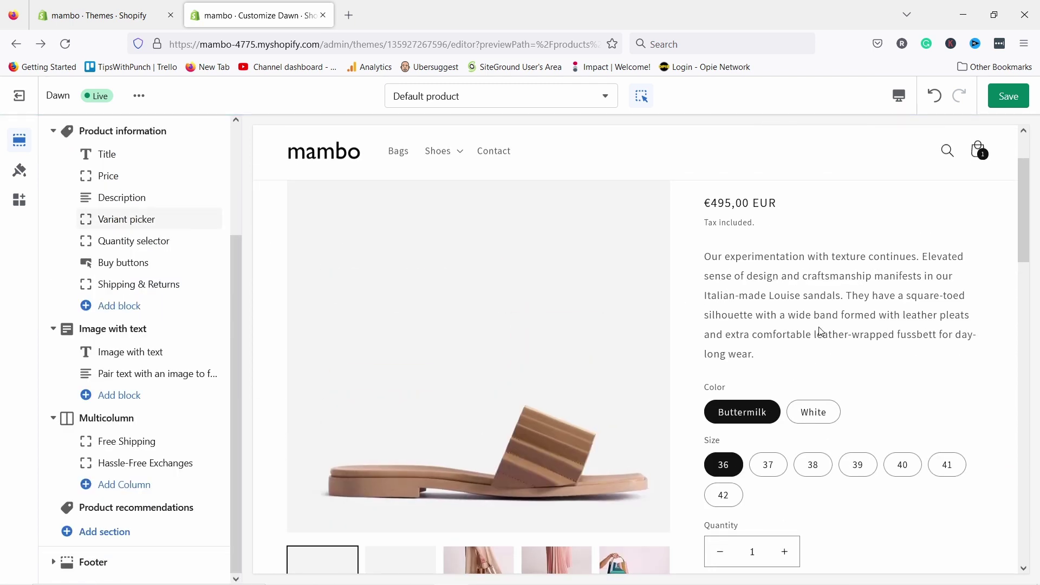
- Open the Image with text section's settings
scroll(818, 315, down, 2)
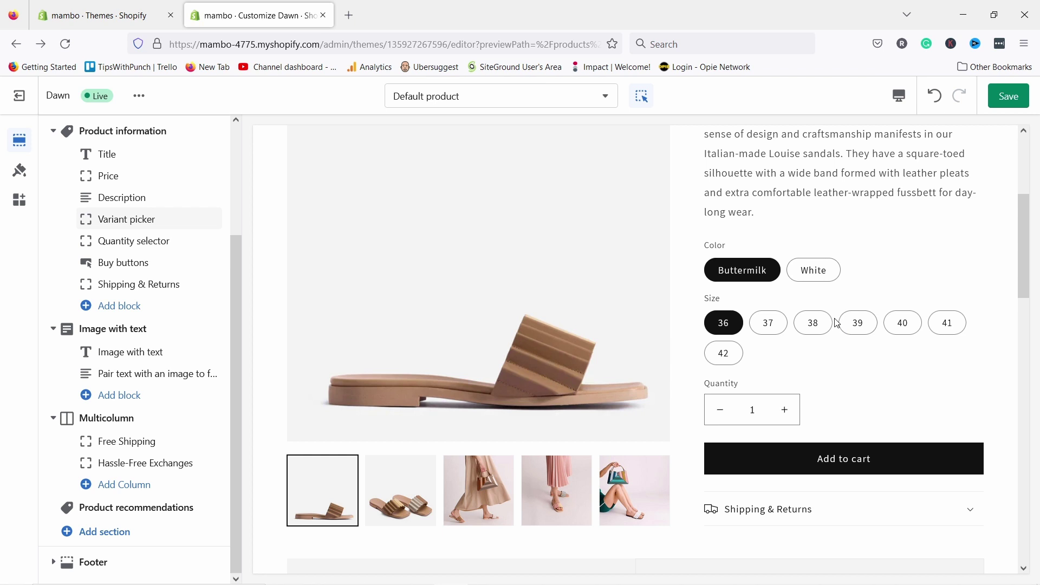
scroll(837, 323, down, 5)
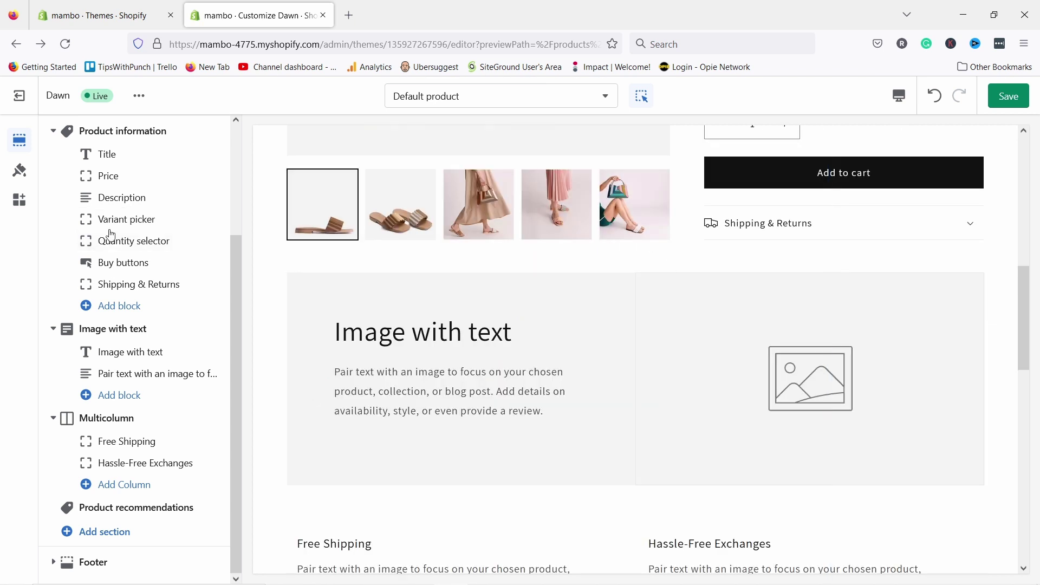
click(91, 336)
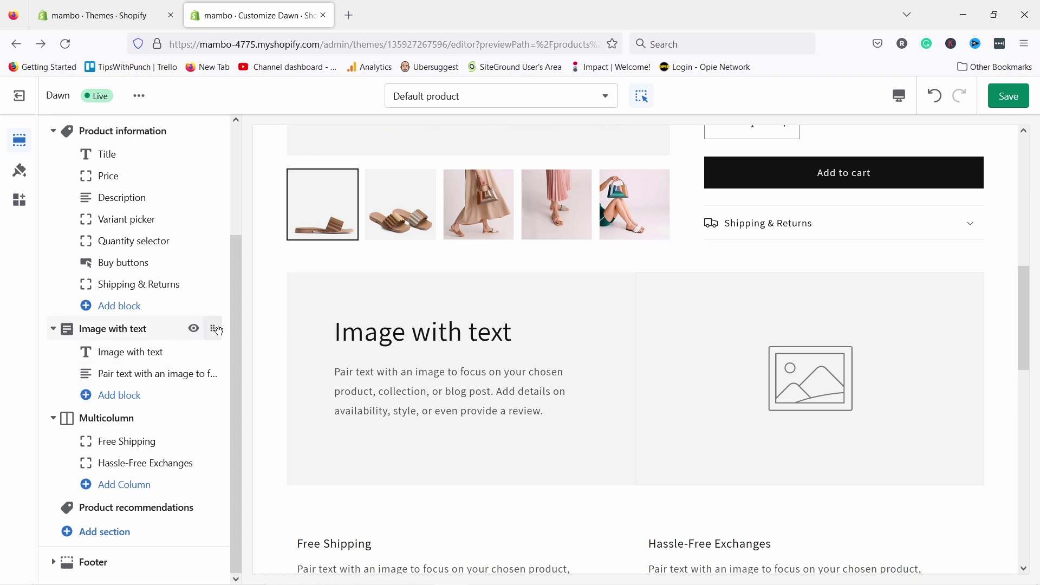
- Delete the Image with text section from the Default product template
click(101, 336)
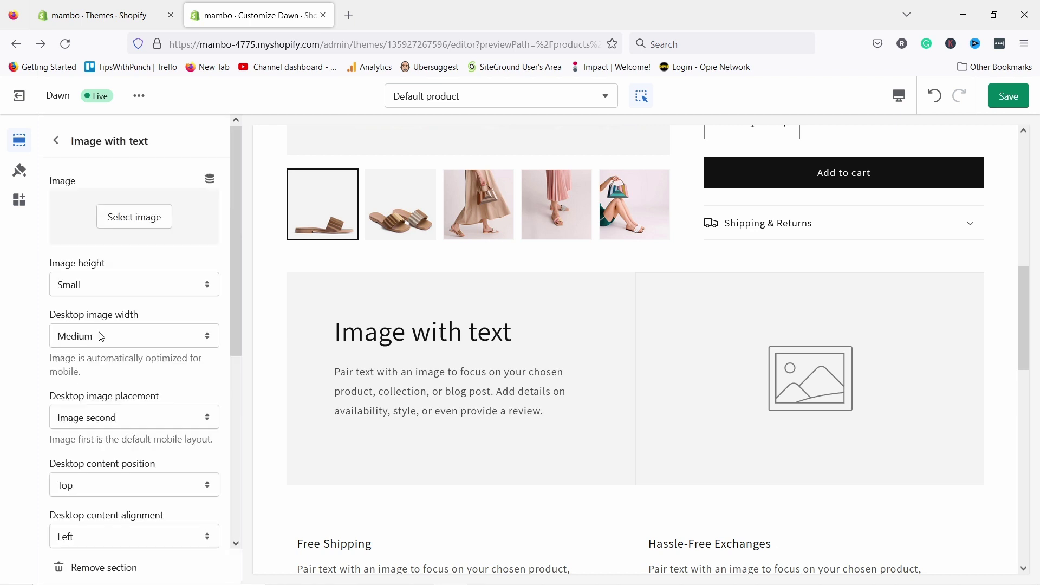
scroll(102, 496, down, 5)
click(81, 566)
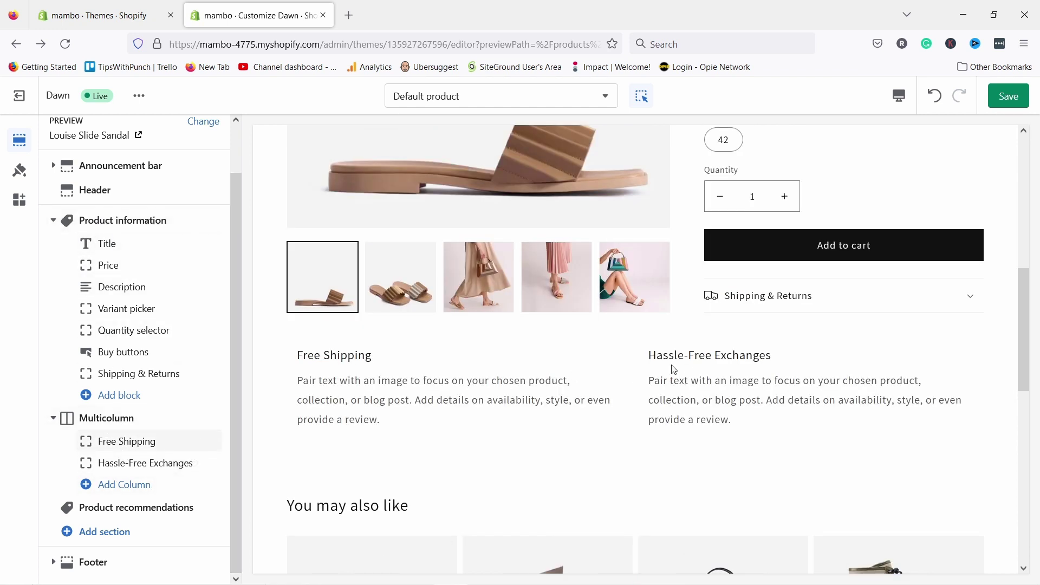
- Open the Product recommendations section settings in the product template
scroll(356, 288, down, 1)
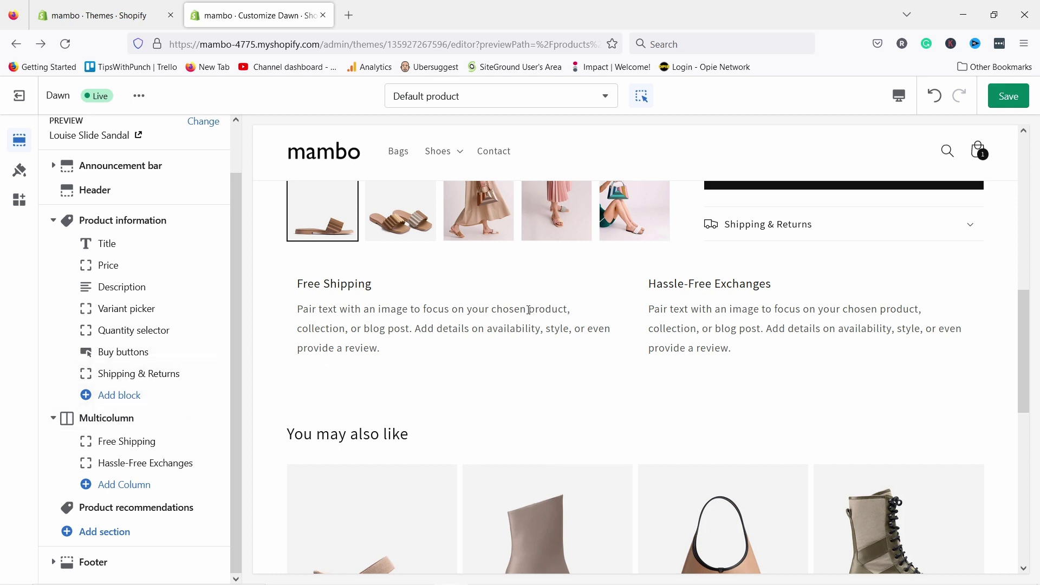
scroll(437, 294, down, 3)
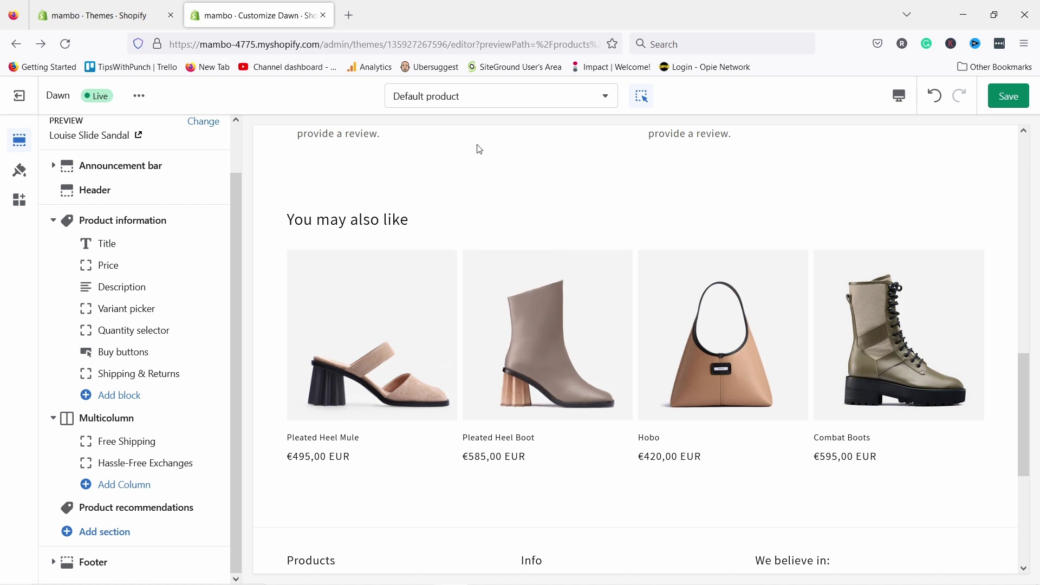
click(172, 509)
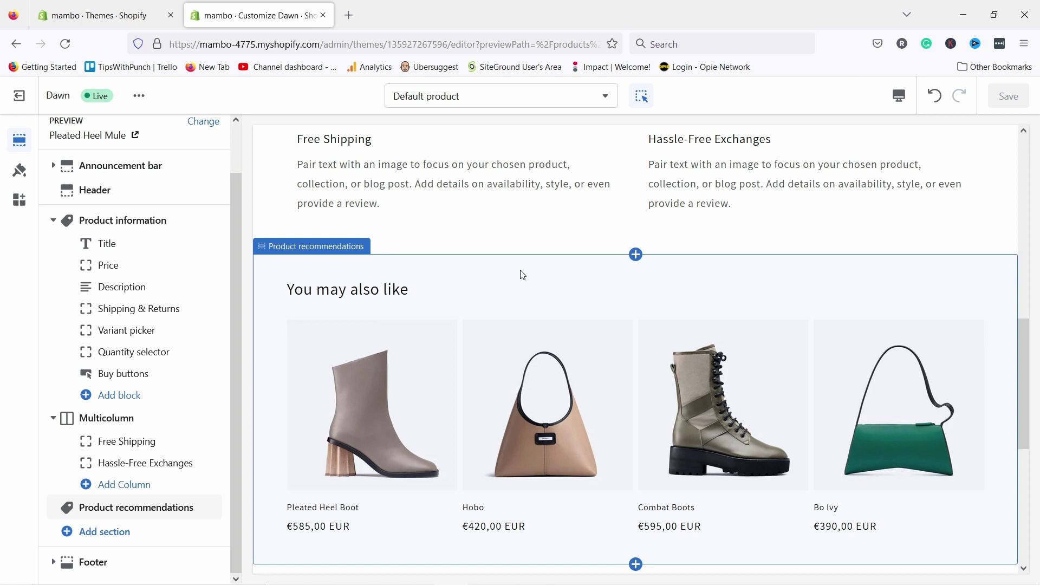
scroll(487, 265, up, 10)
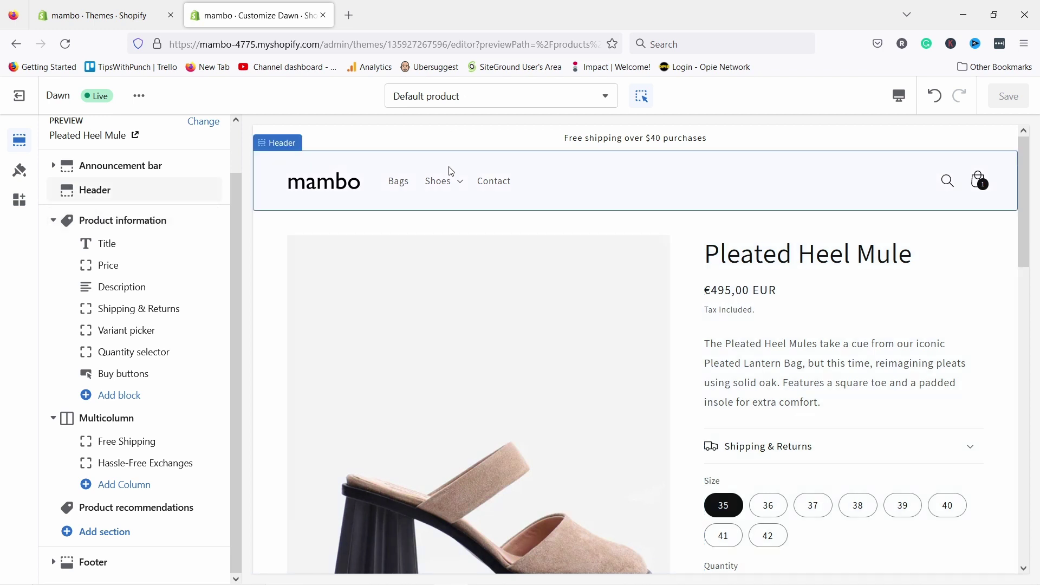
- Set the theme's Accent 1 colour to red #E22120
click(19, 170)
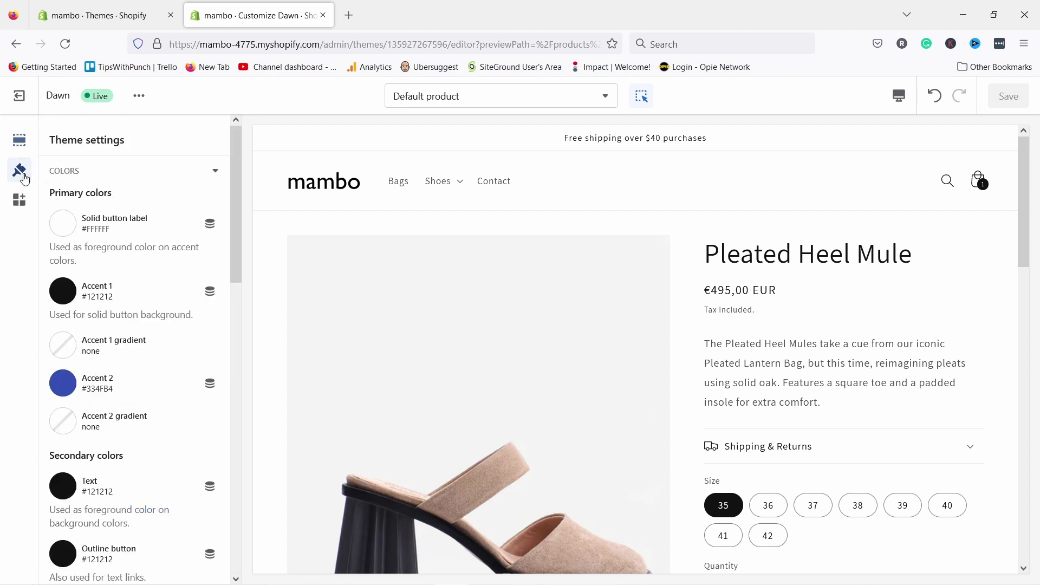
click(100, 172)
click(83, 177)
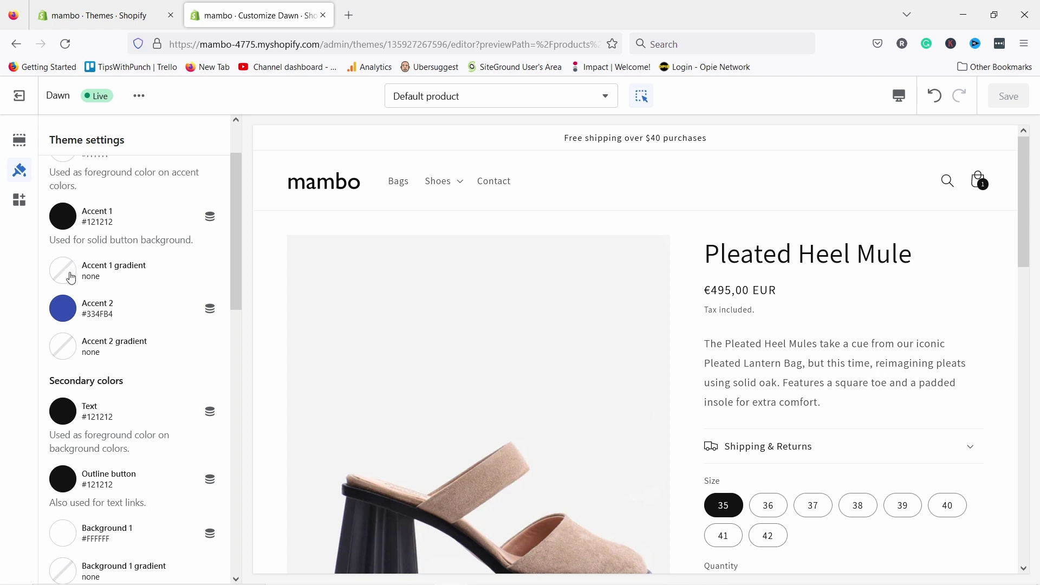
scroll(588, 341, down, 5)
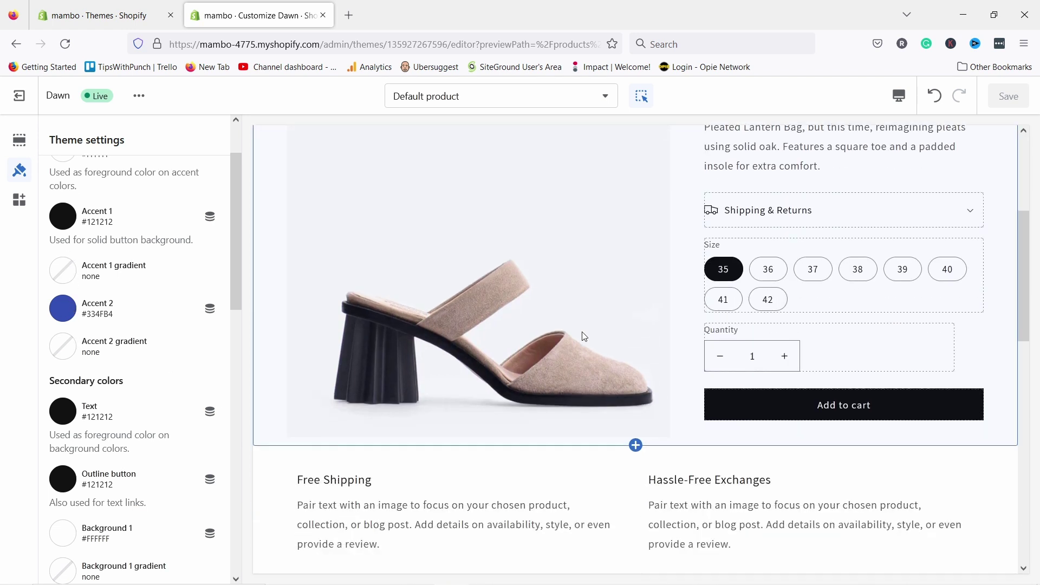
scroll(583, 336, up, 3)
scroll(606, 328, down, 3)
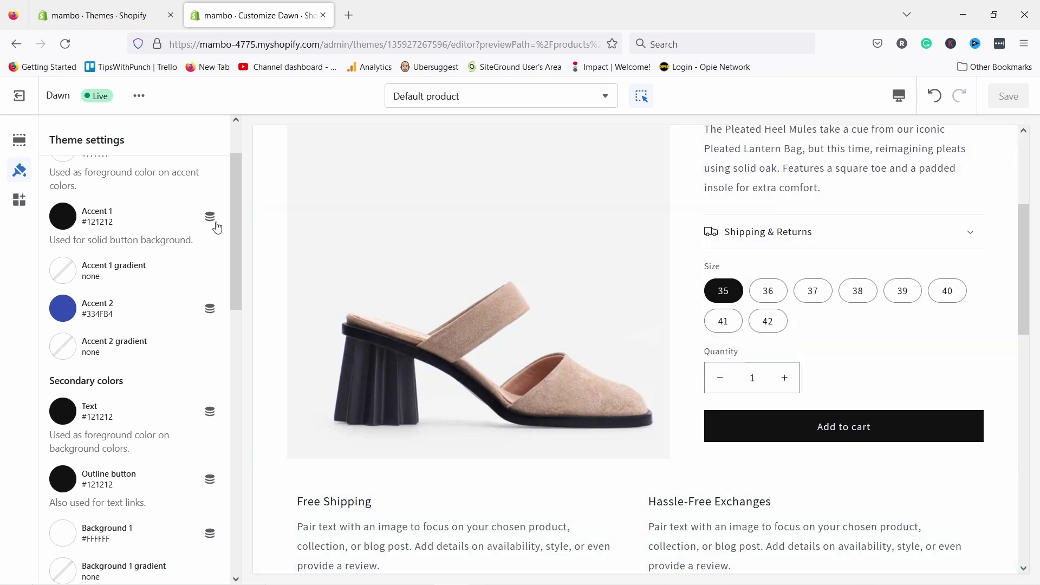
scroll(133, 230, up, 2)
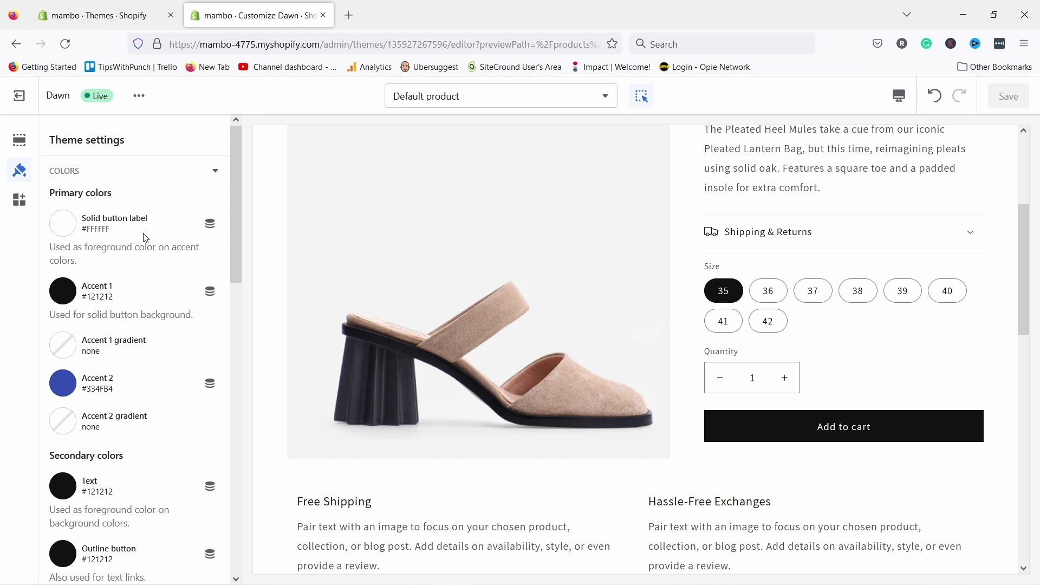
click(67, 294)
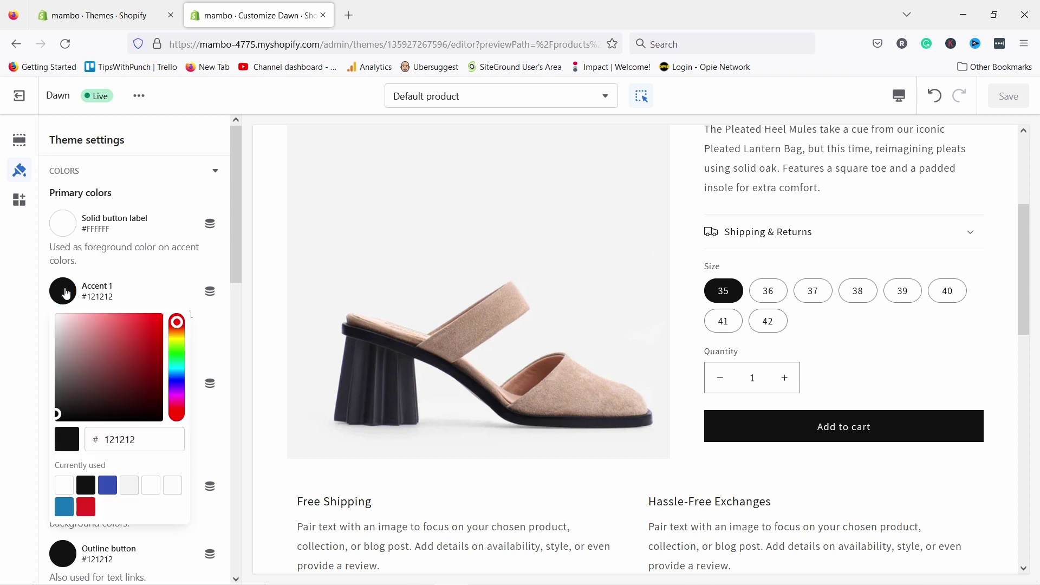
click(86, 503)
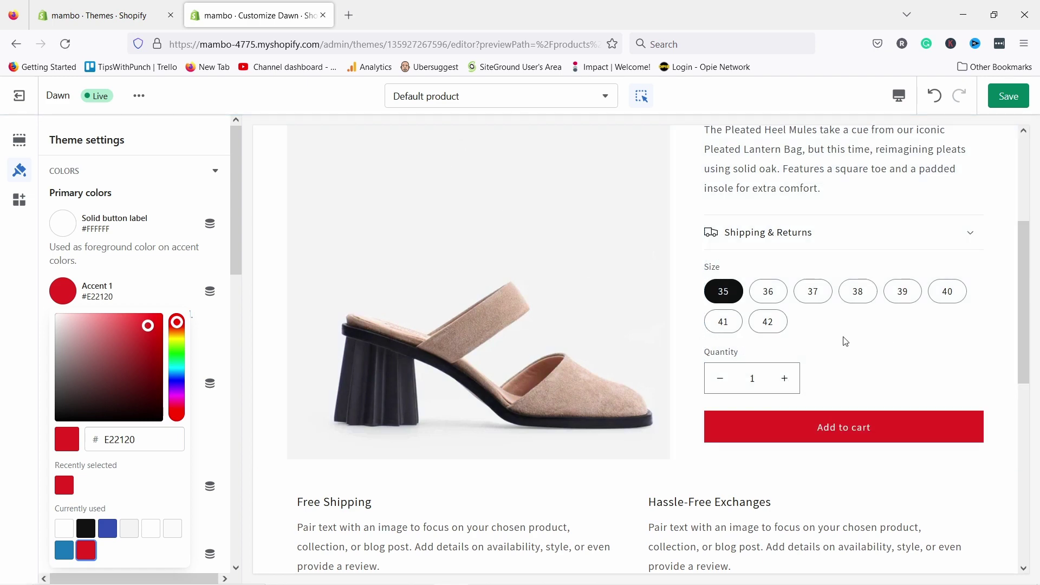
- Check the Hassle-Free Exchanges column and Buy buttons block settings in the template
scroll(844, 341, up, 5)
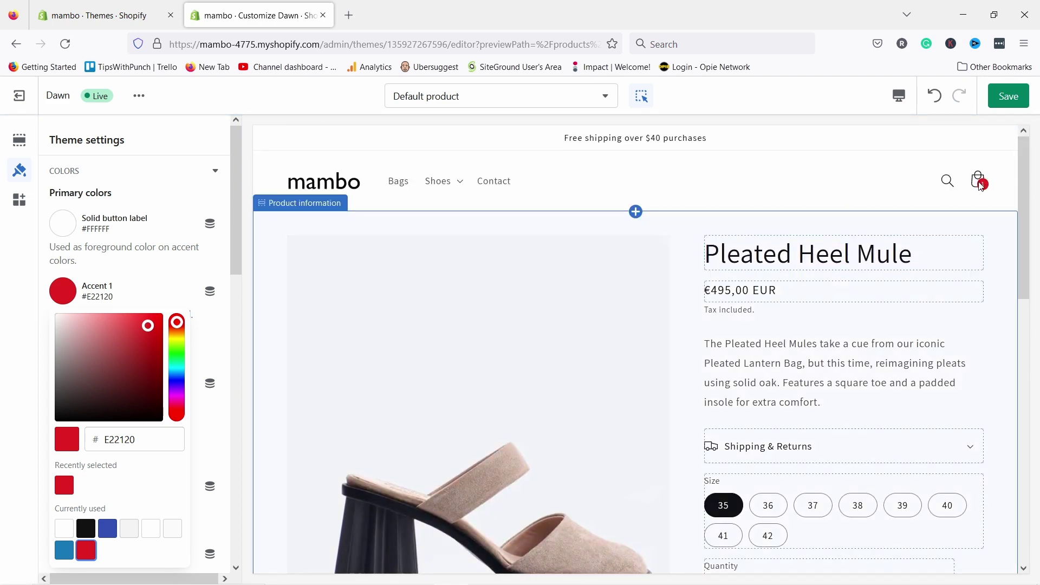
scroll(935, 290, down, 4)
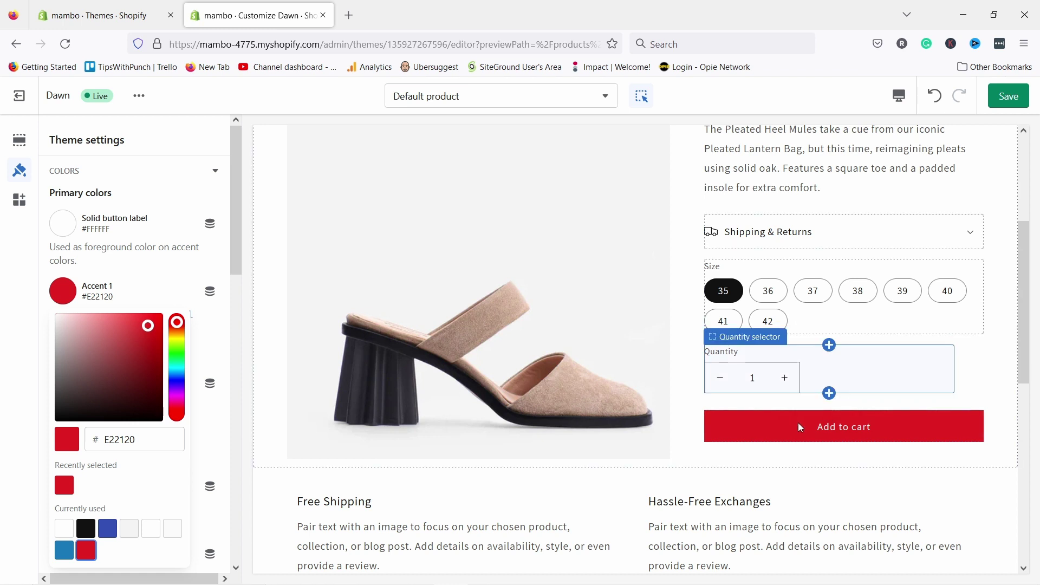
scroll(798, 423, down, 5)
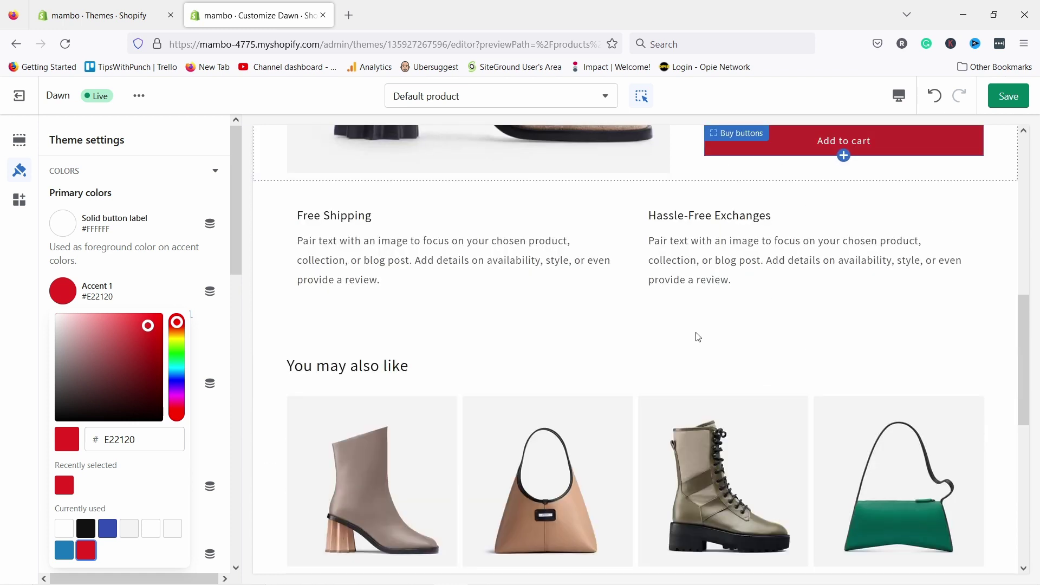
click(824, 295)
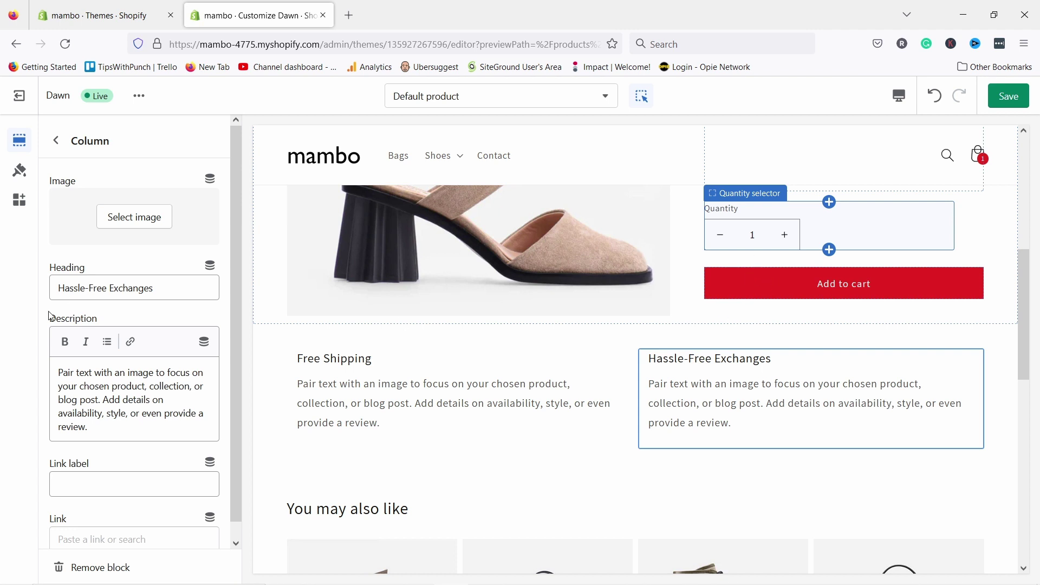
click(55, 140)
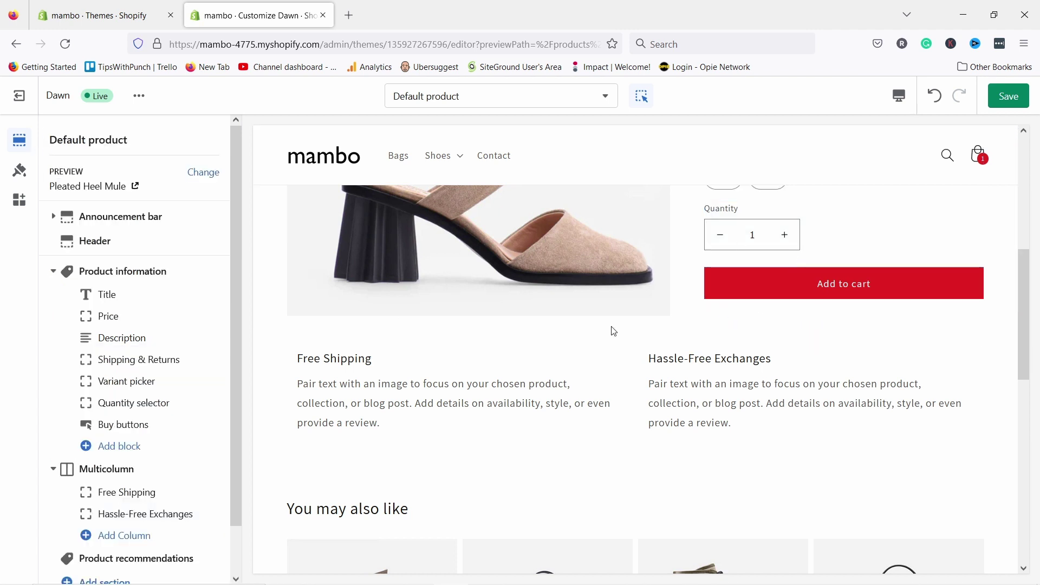
click(129, 424)
click(56, 140)
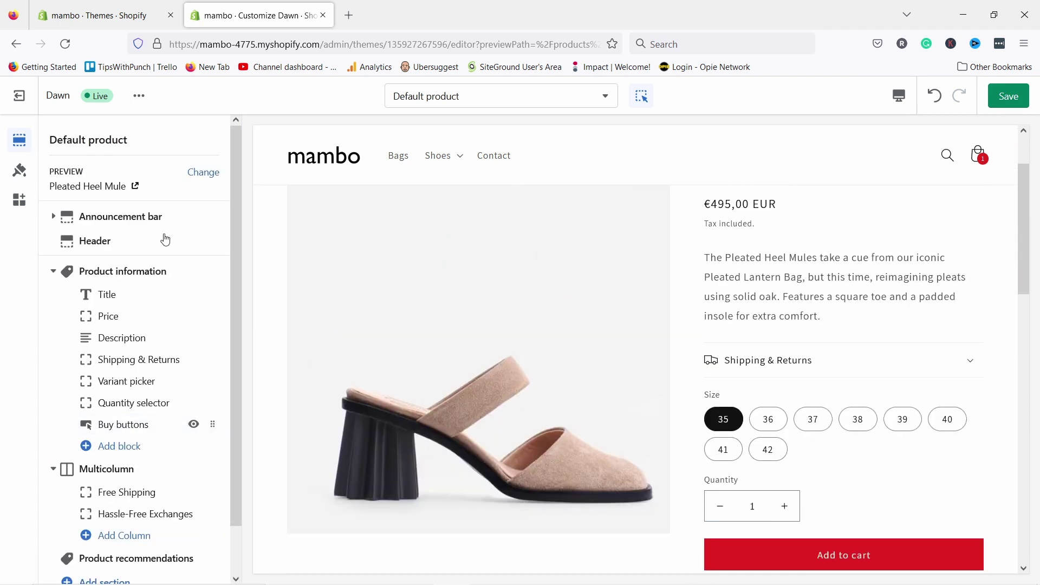
click(108, 425)
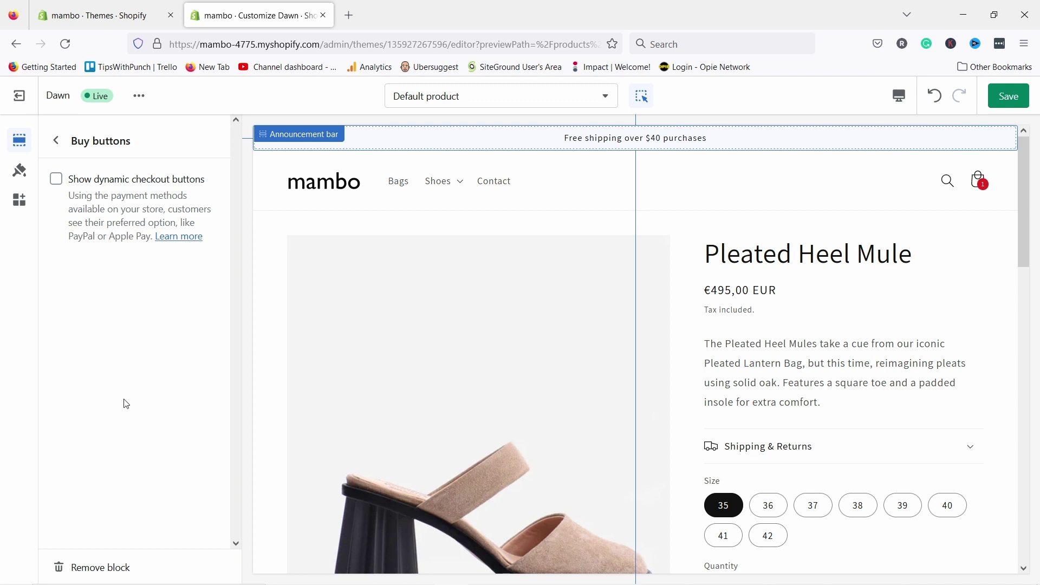
click(56, 141)
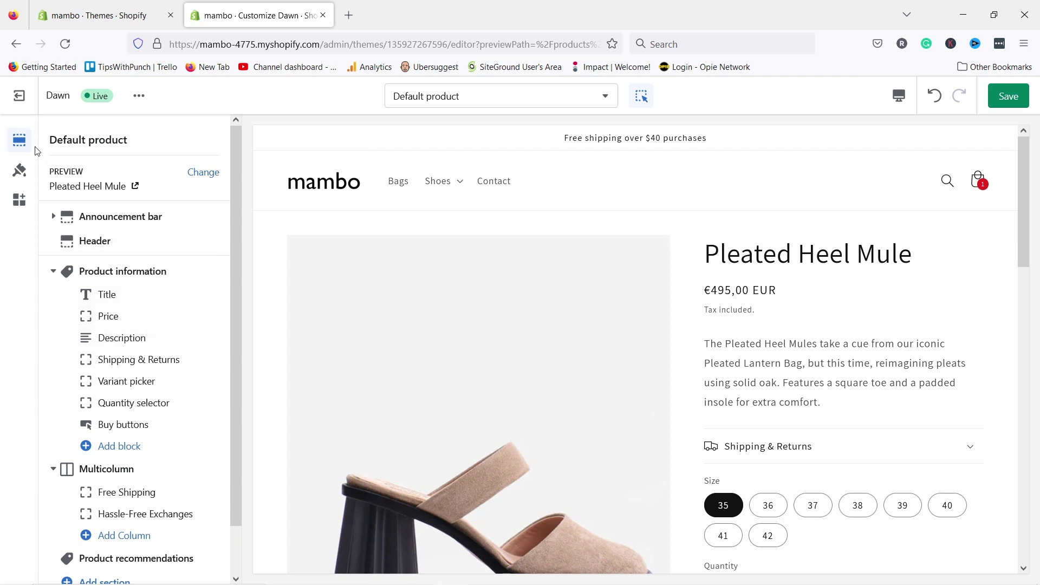
- Return Accent 1 to black #121212 in the theme colours
click(21, 172)
scroll(831, 374, down, 5)
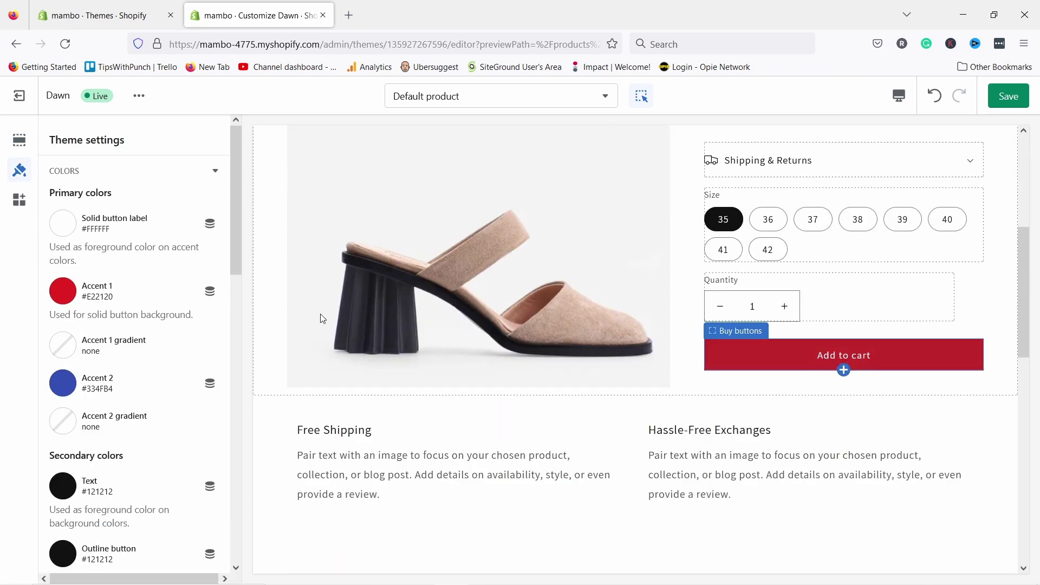
click(63, 291)
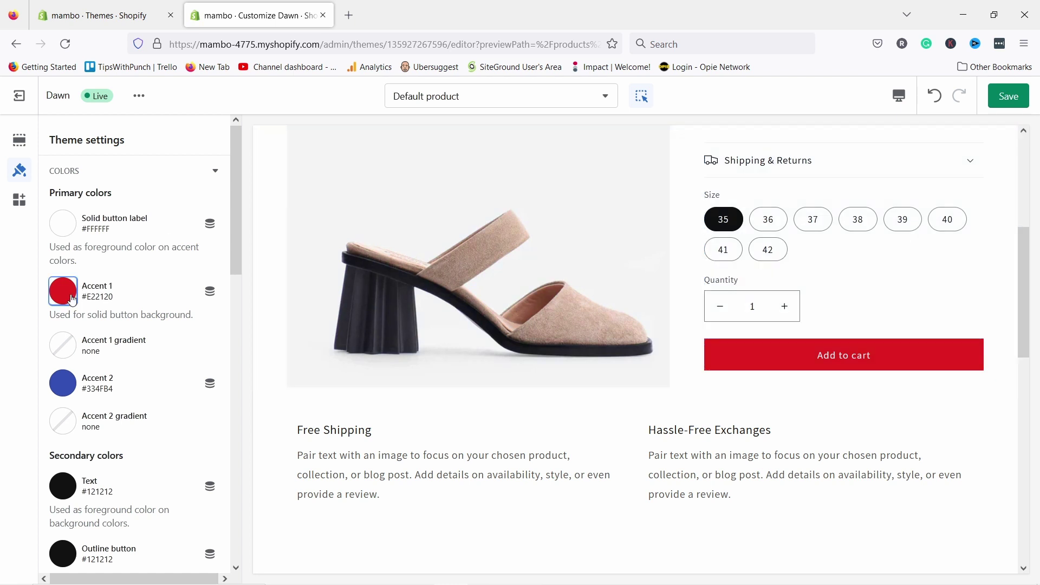
click(86, 528)
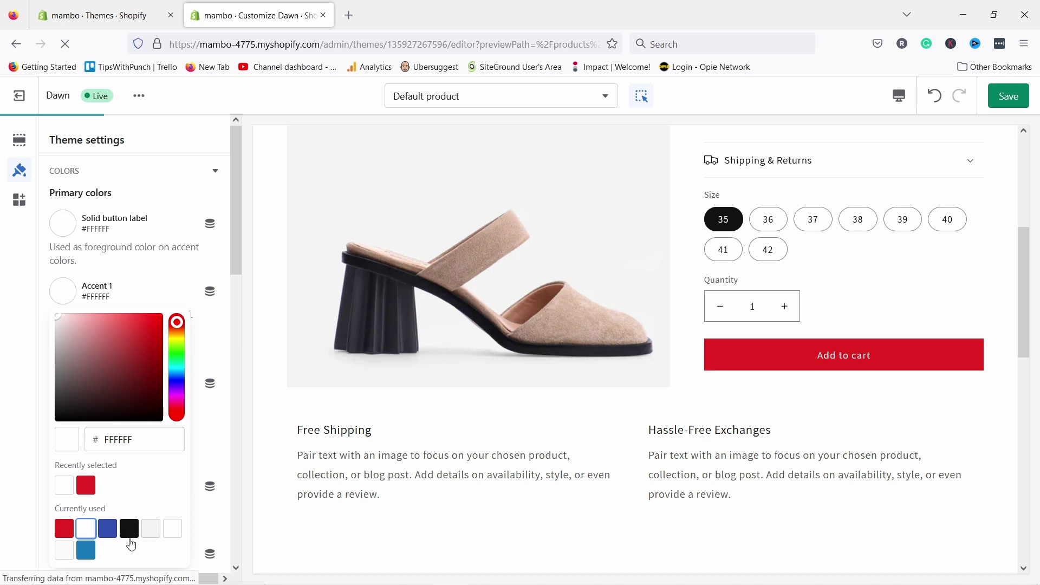
click(129, 537)
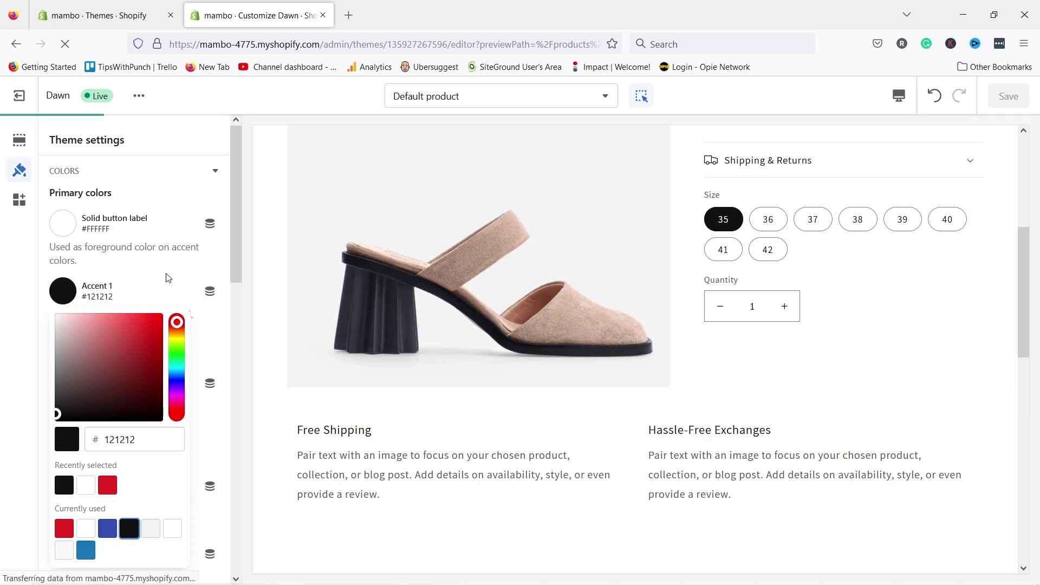
click(142, 290)
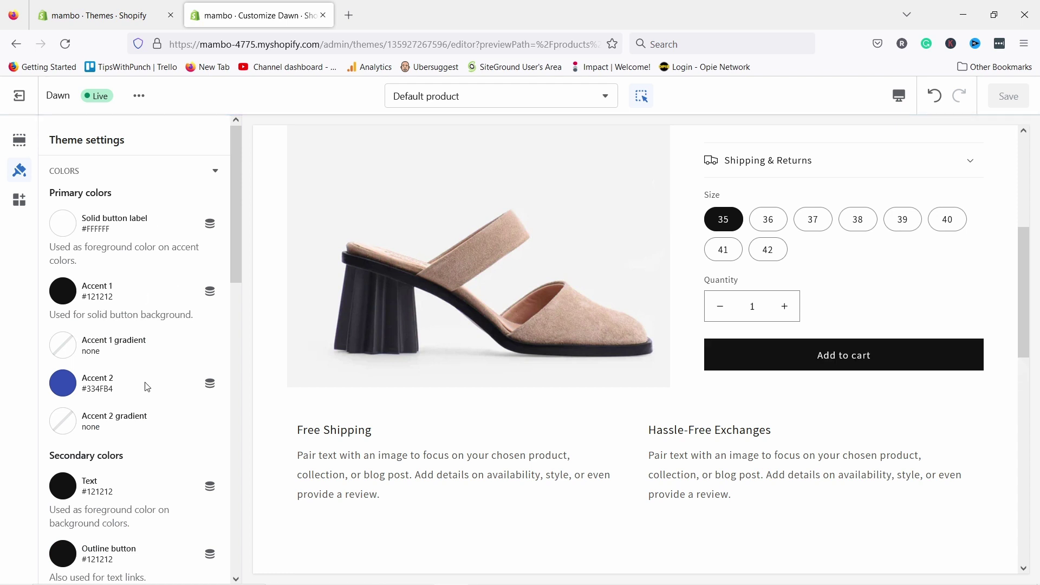
- Preview the Home page and expand the theme's primary and secondary Colors settings
scroll(727, 347, down, 4)
scroll(713, 359, up, 4)
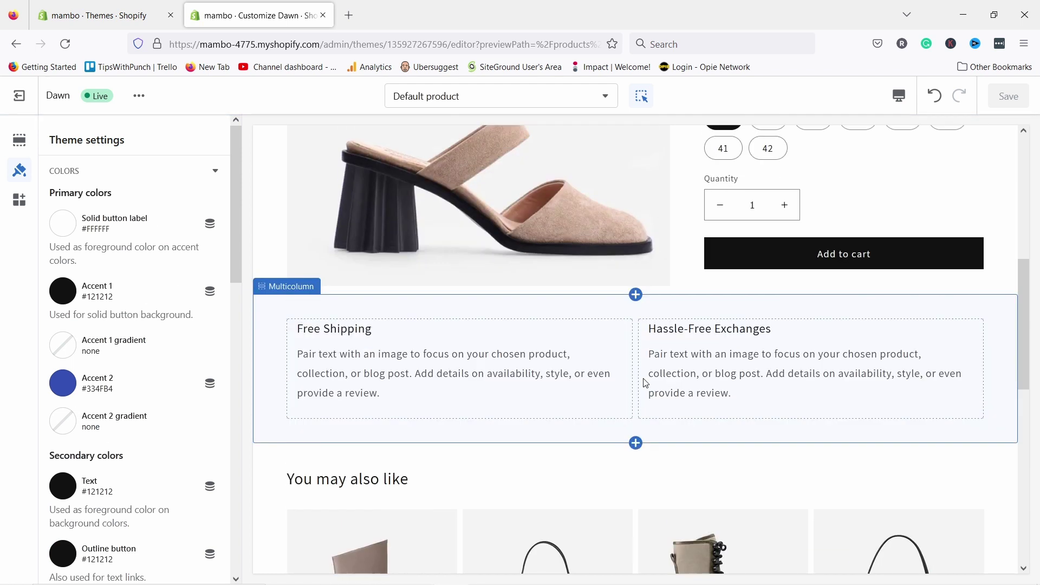
scroll(112, 447, down, 3)
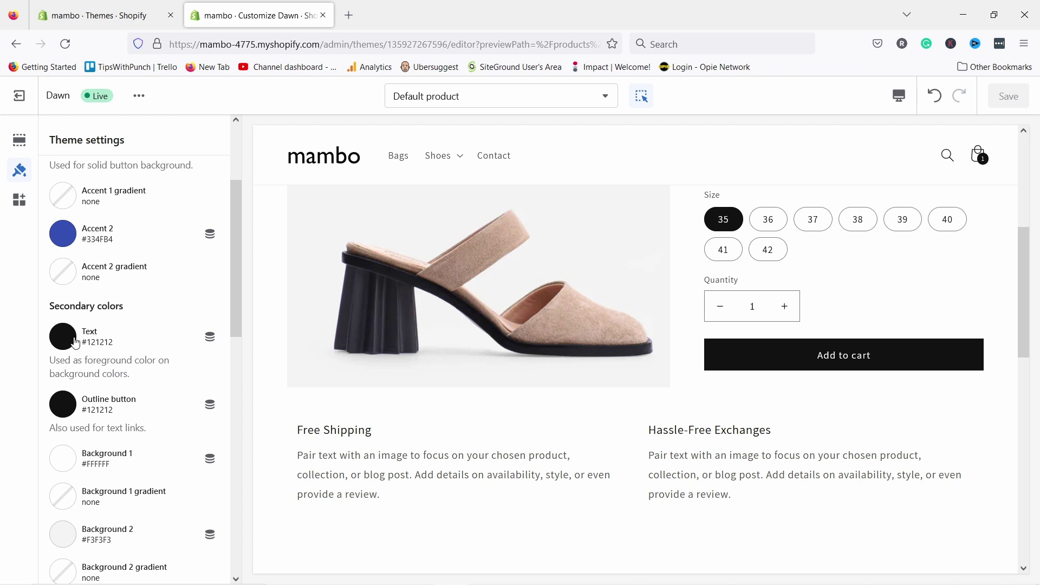
scroll(464, 354, down, 4)
scroll(464, 352, up, 2)
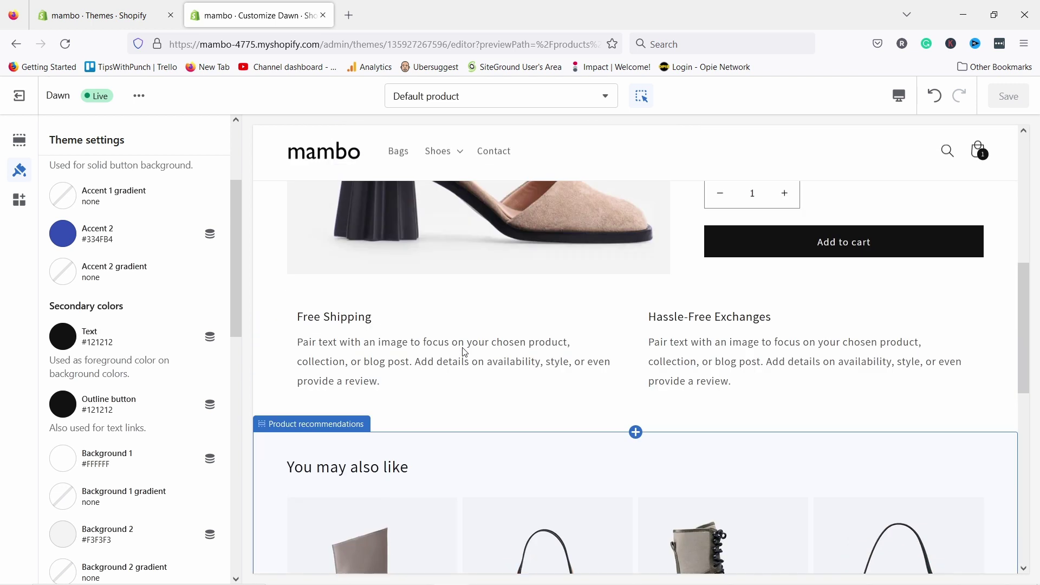
scroll(471, 352, up, 1)
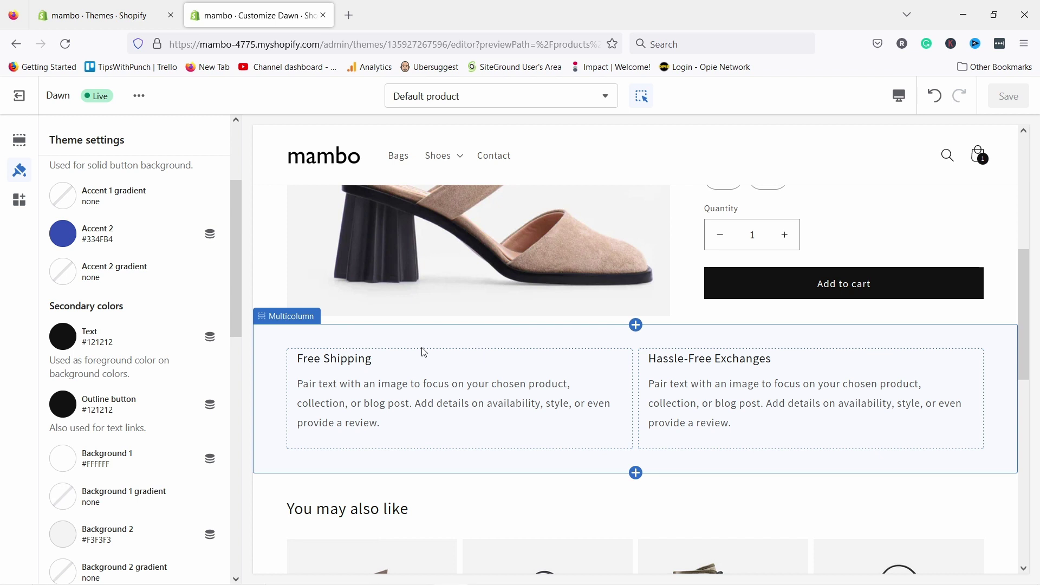
scroll(131, 330, down, 3)
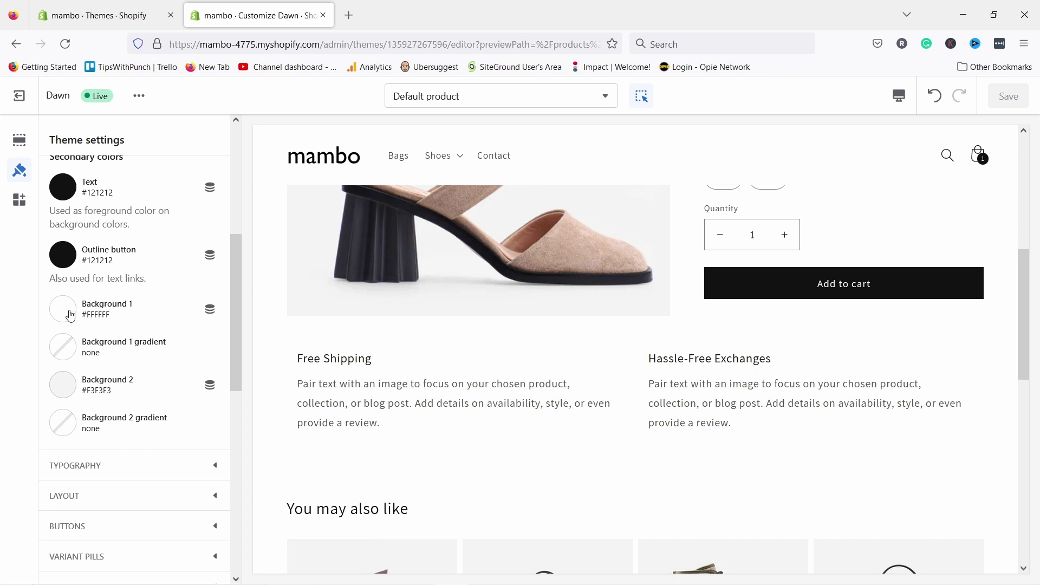
scroll(659, 344, down, 3)
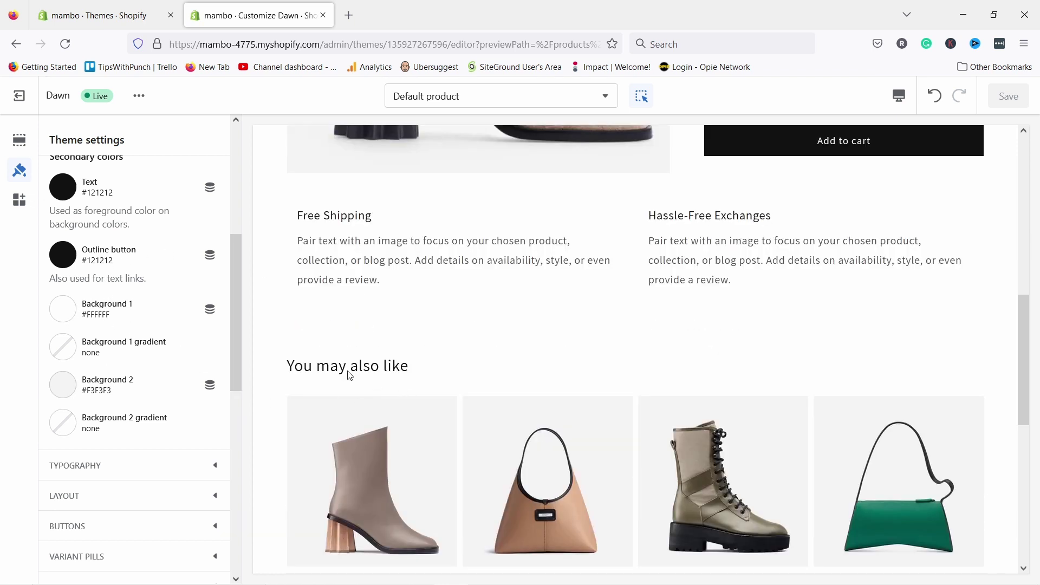
scroll(142, 348, up, 5)
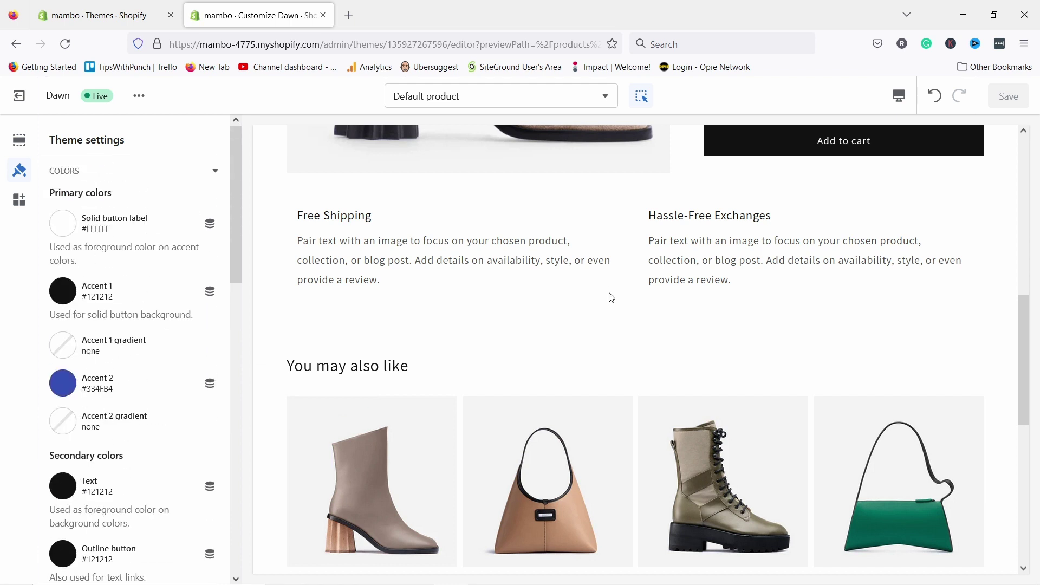
scroll(611, 298, up, 6)
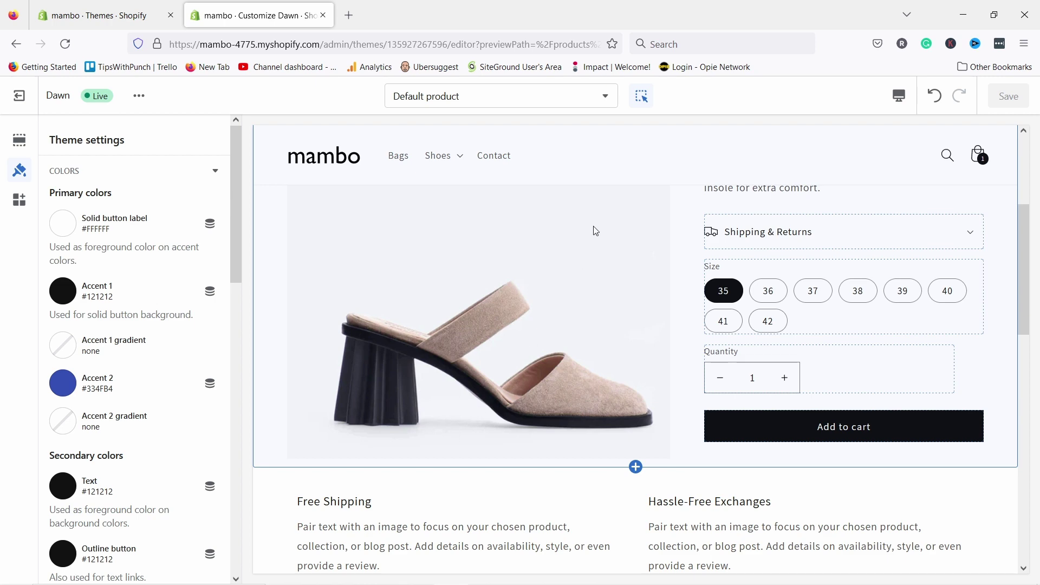
scroll(596, 231, up, 4)
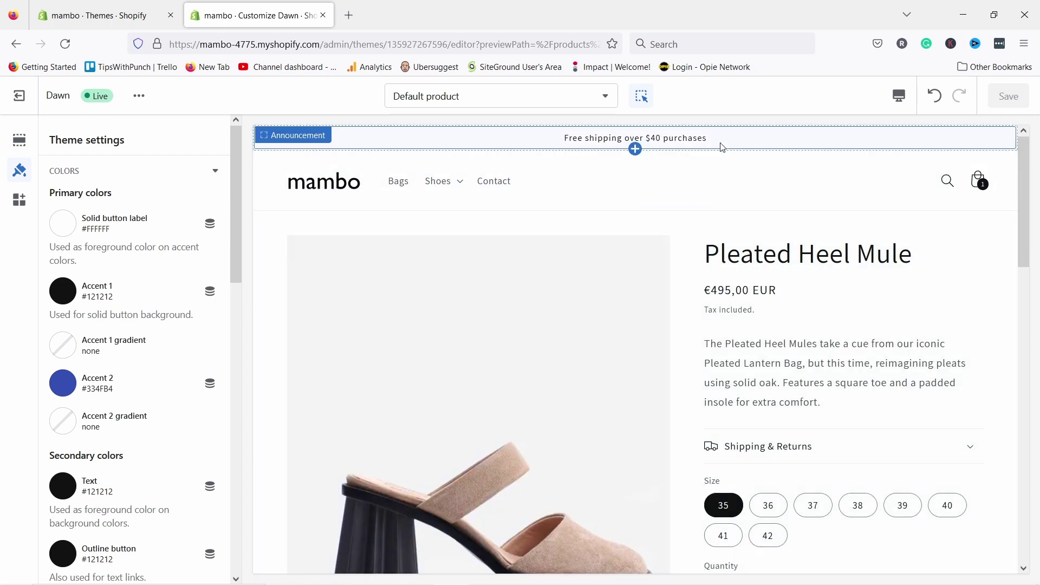
click(73, 203)
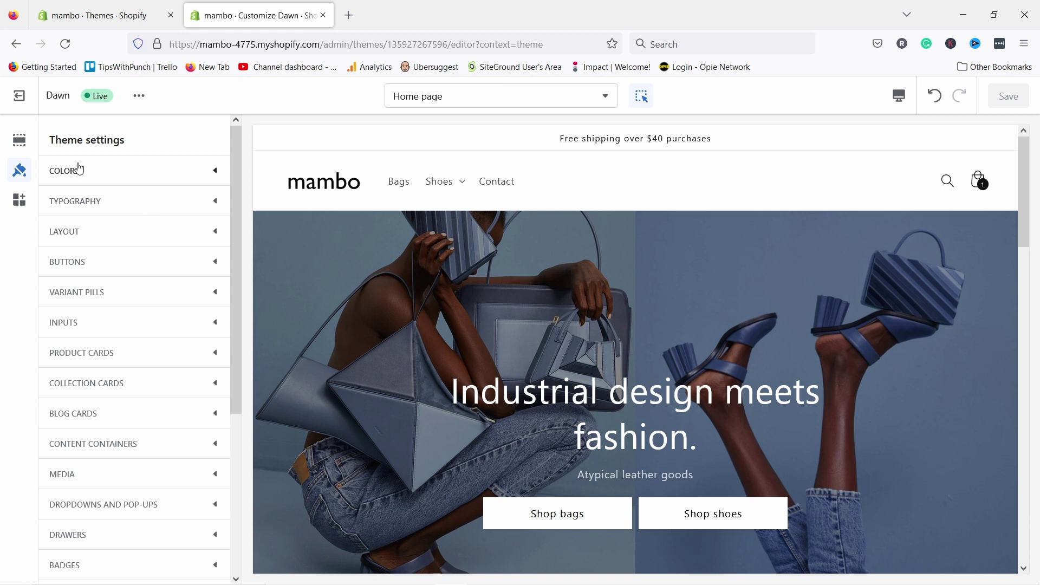
click(79, 169)
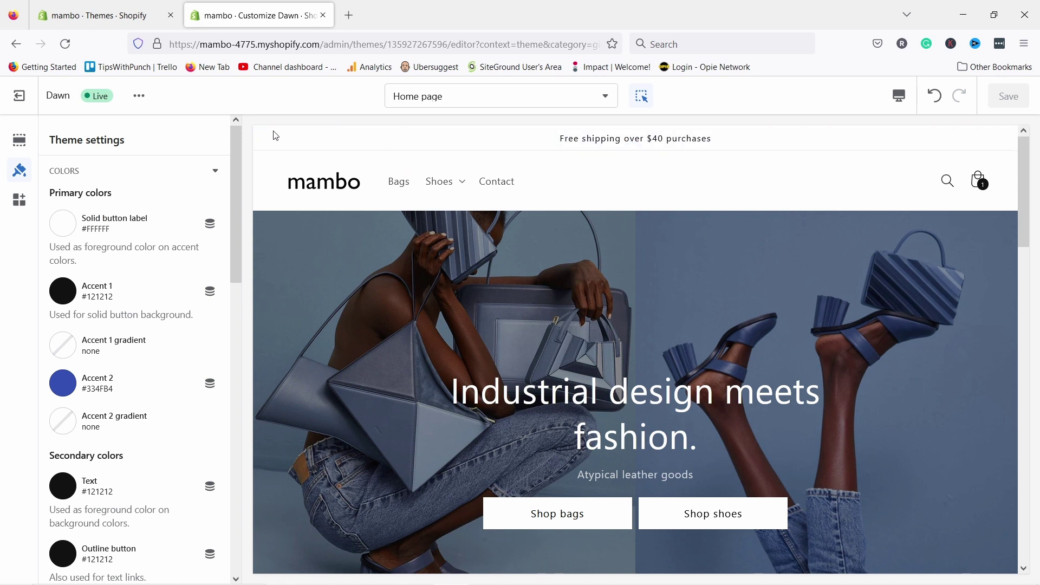
- Give the announcement bar block the Accent 2 colour scheme and save the theme
click(19, 140)
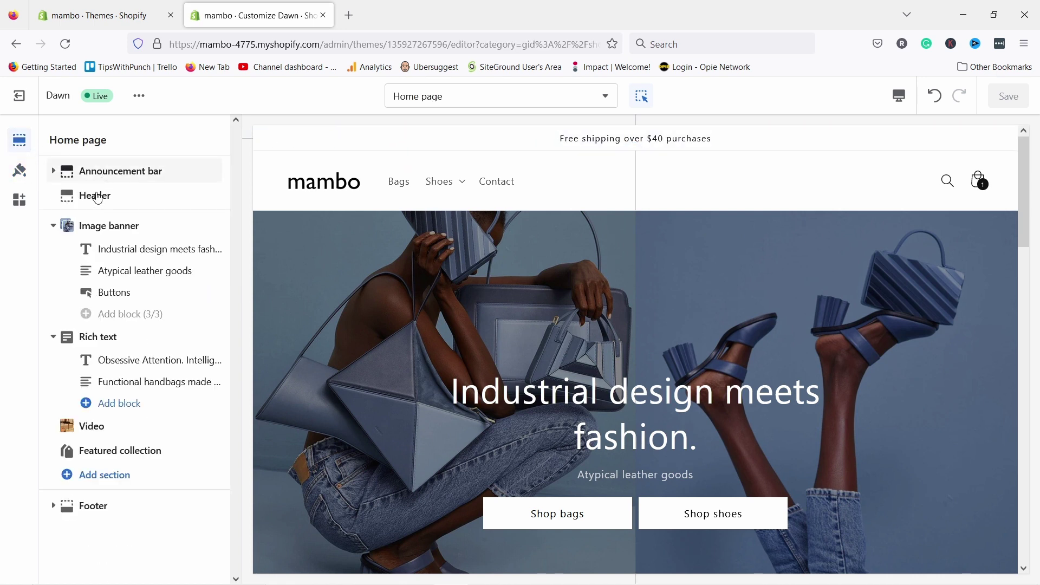
click(96, 172)
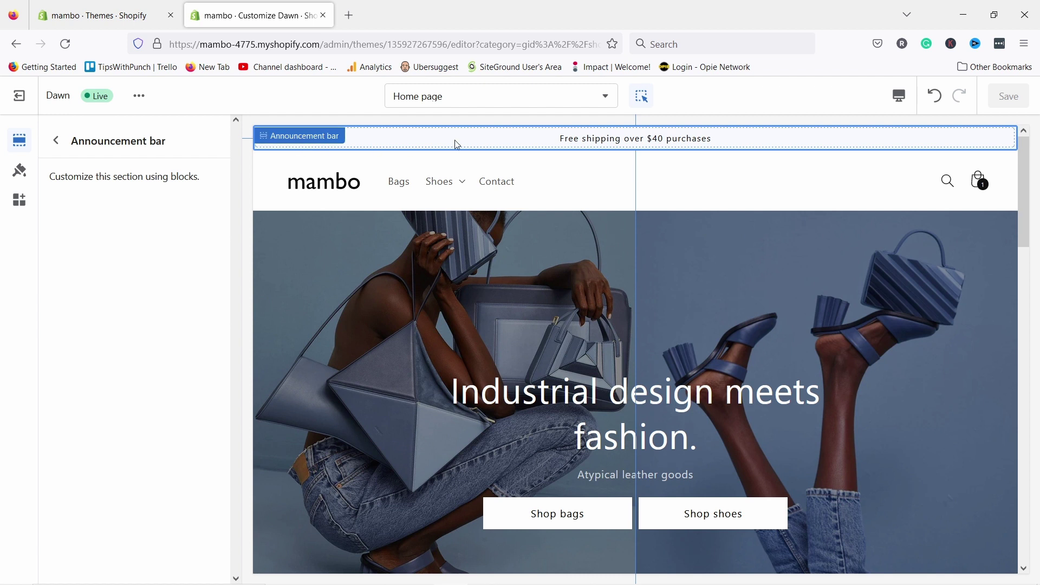
click(54, 140)
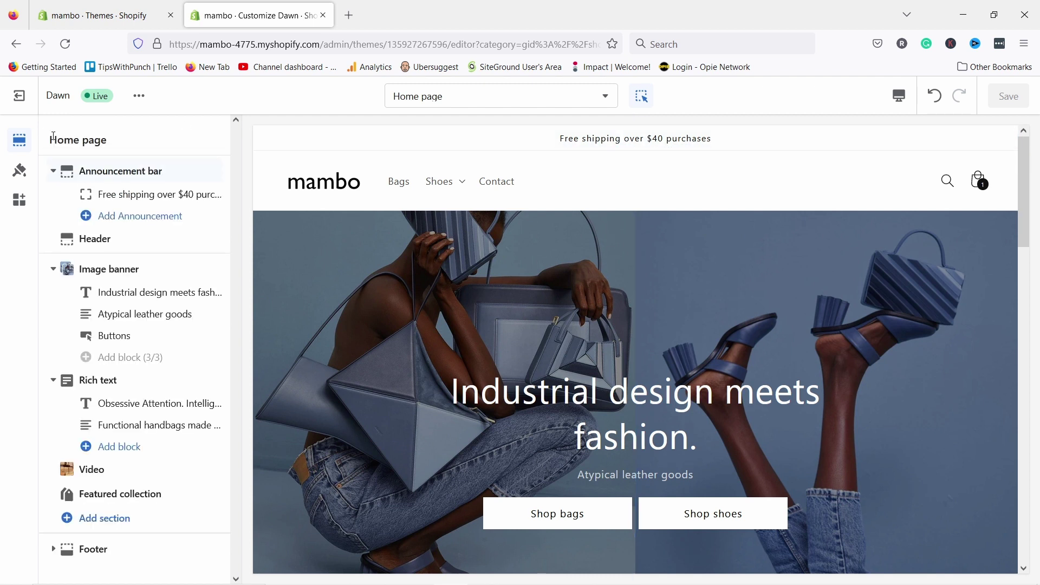
click(130, 196)
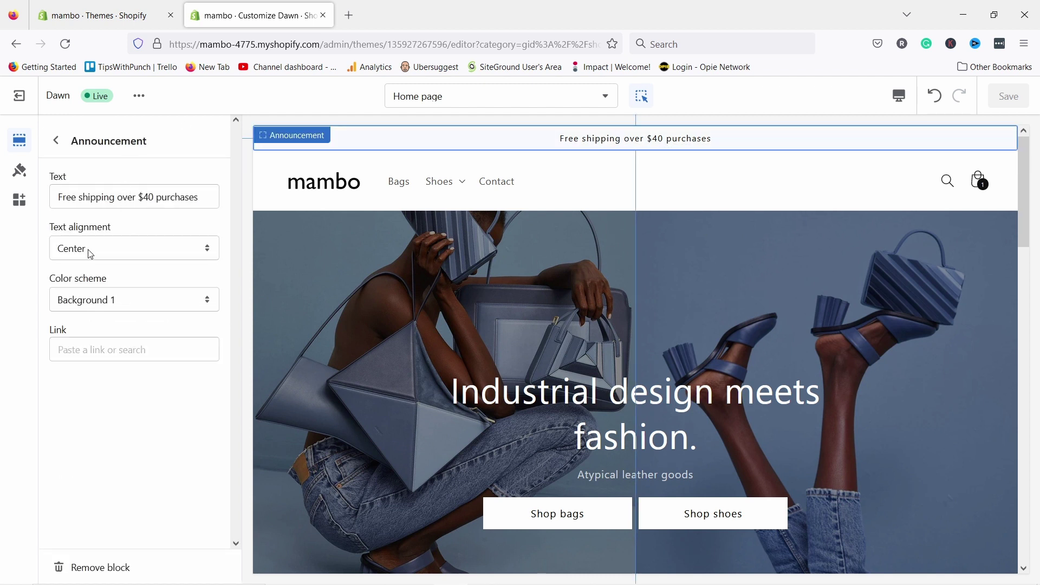
click(99, 301)
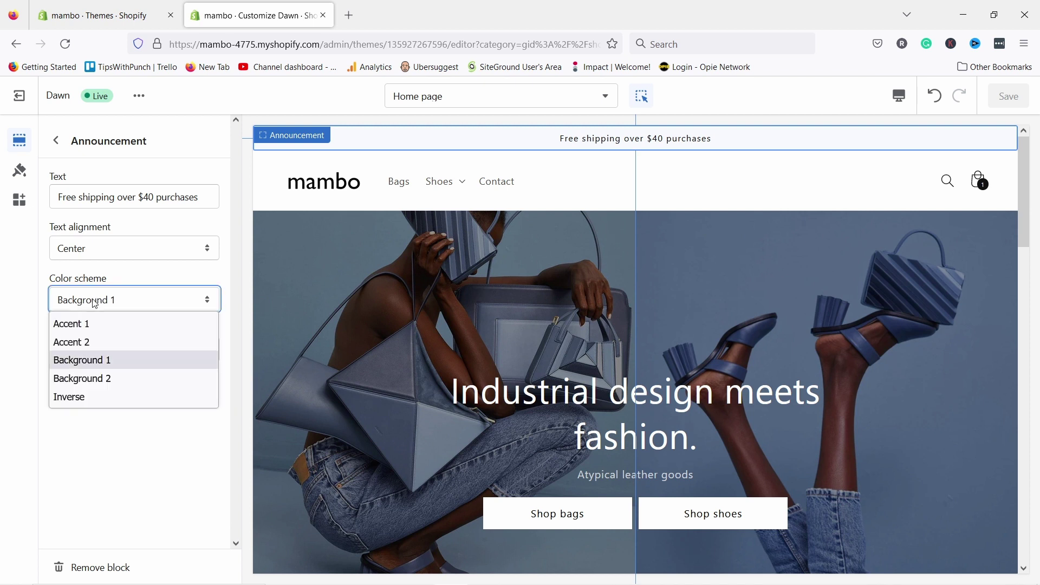
click(98, 340)
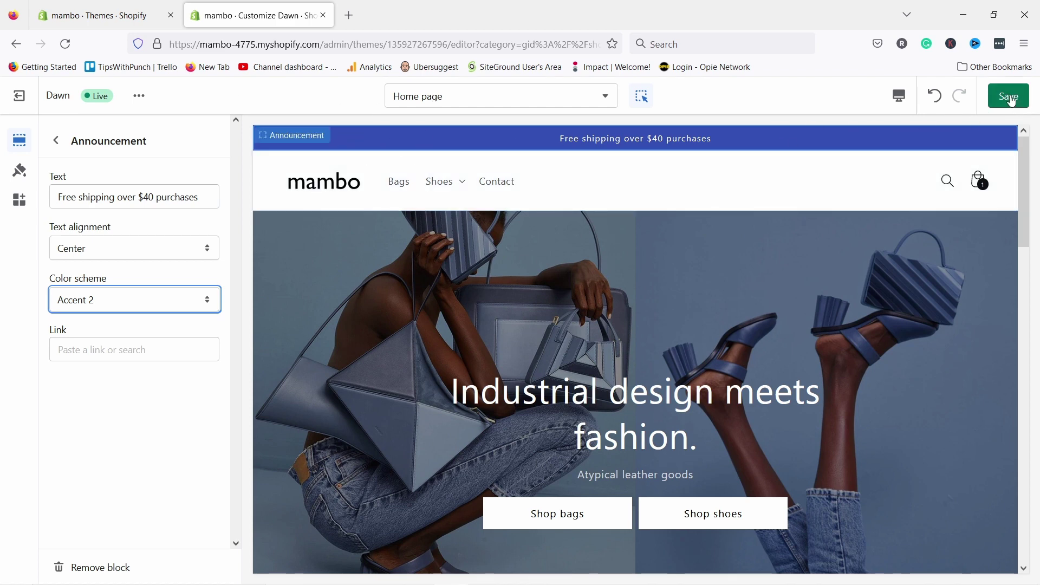
click(1011, 98)
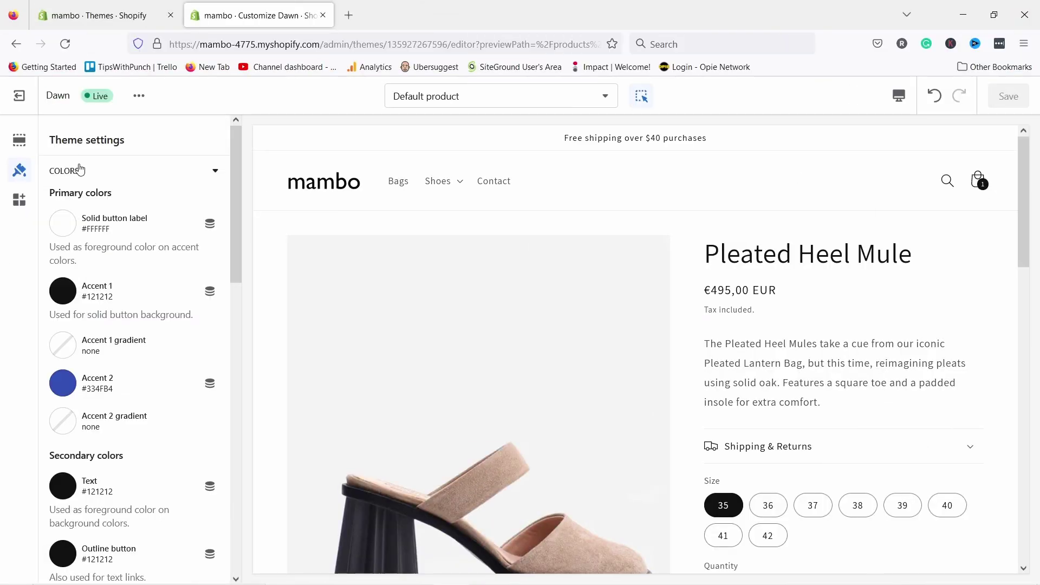
- Try Sans-serif and Roboto Condensed as heading fonts without applying either
click(82, 171)
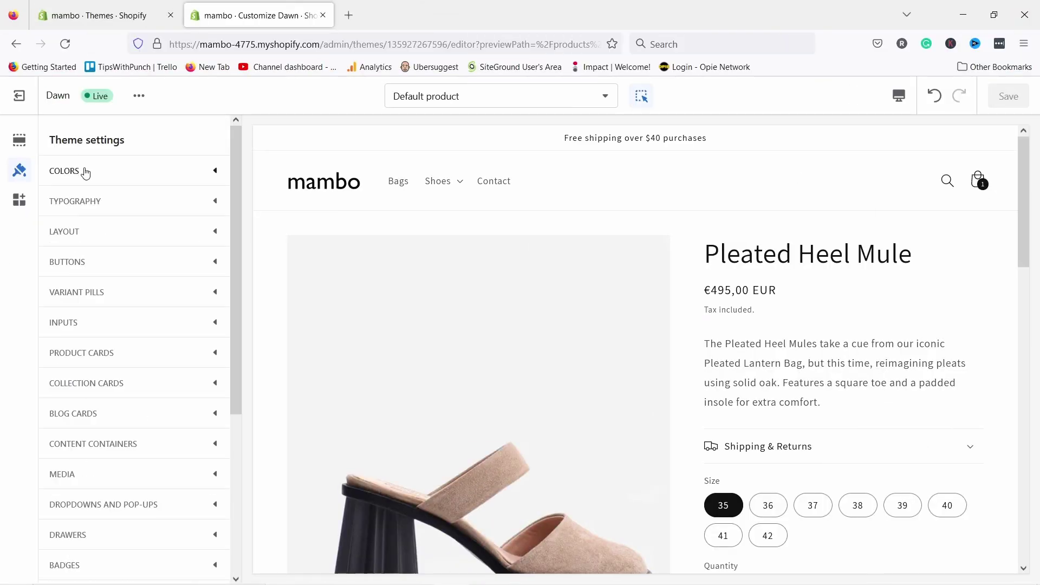
click(83, 201)
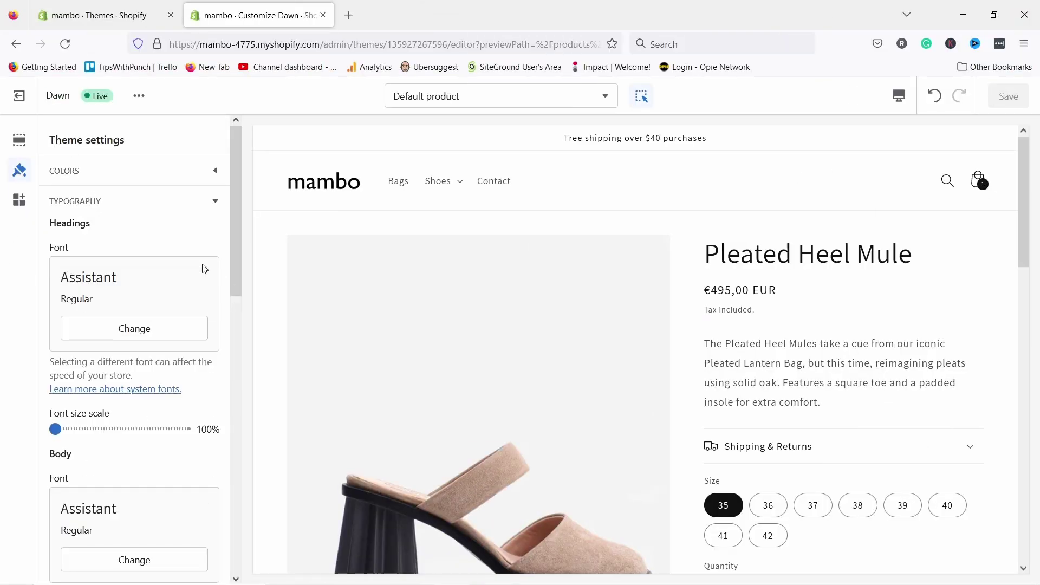
click(116, 325)
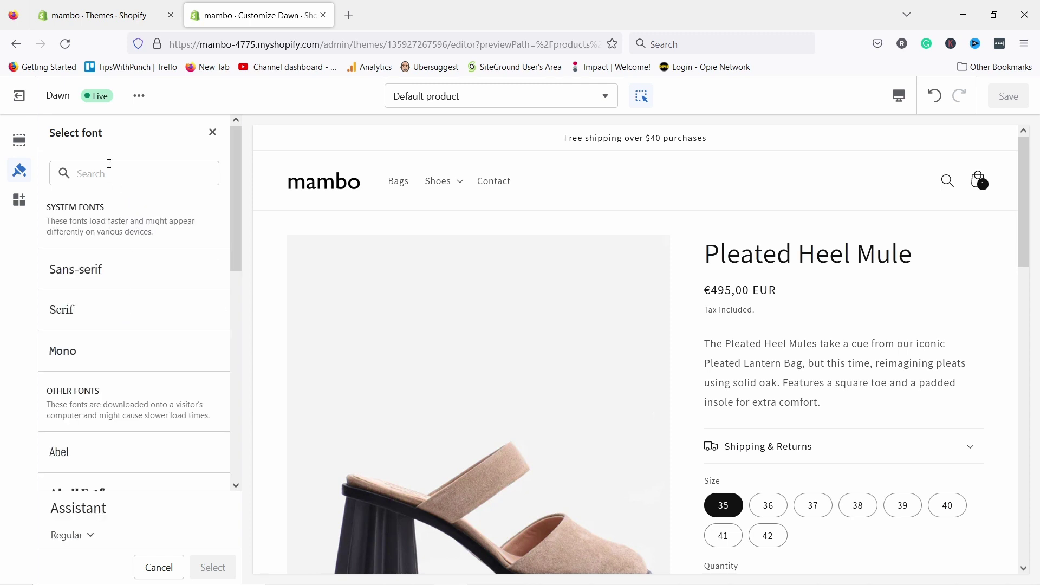
click(90, 274)
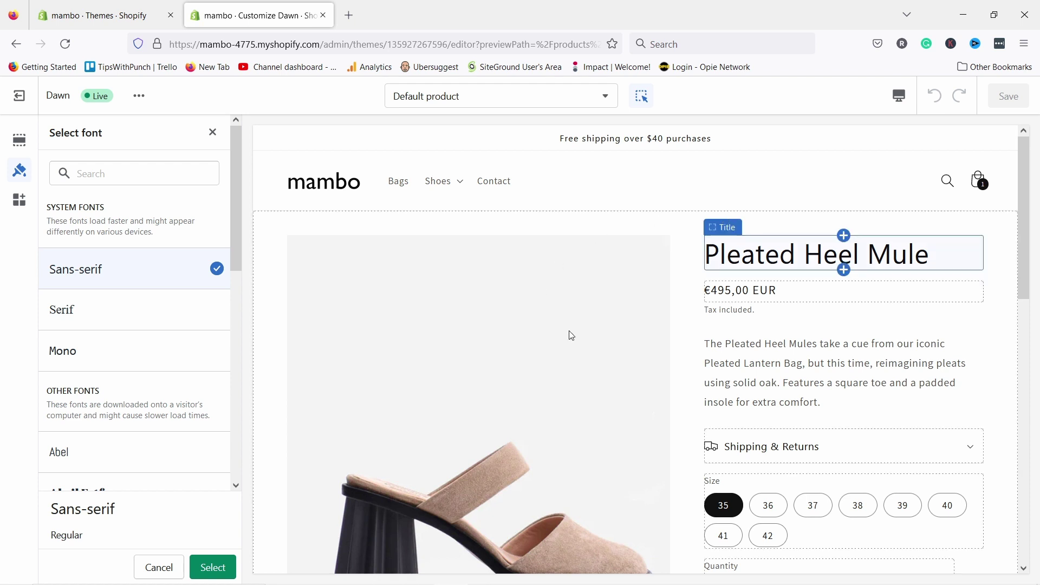
click(85, 176)
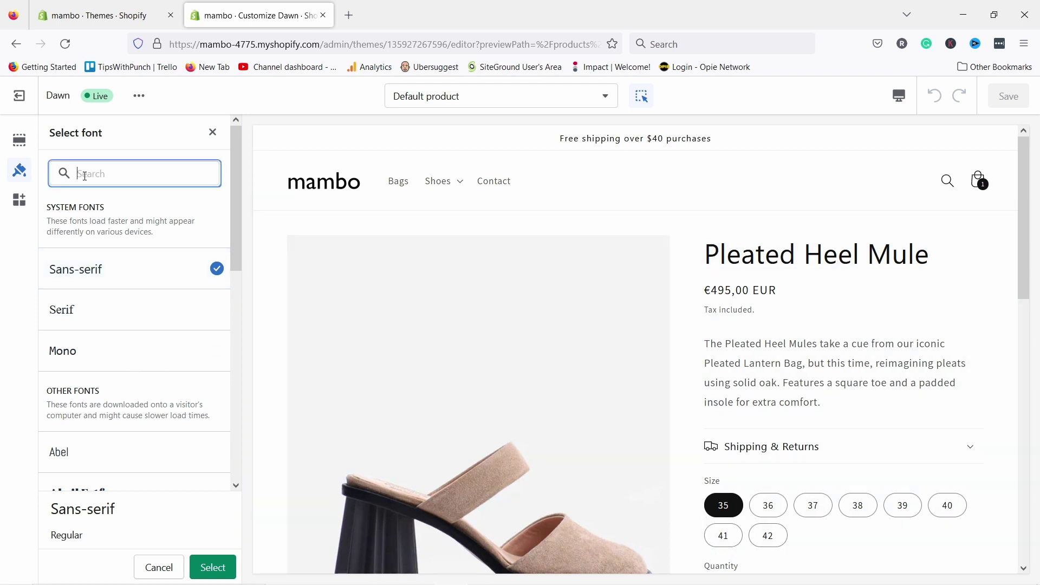
text(roboto)
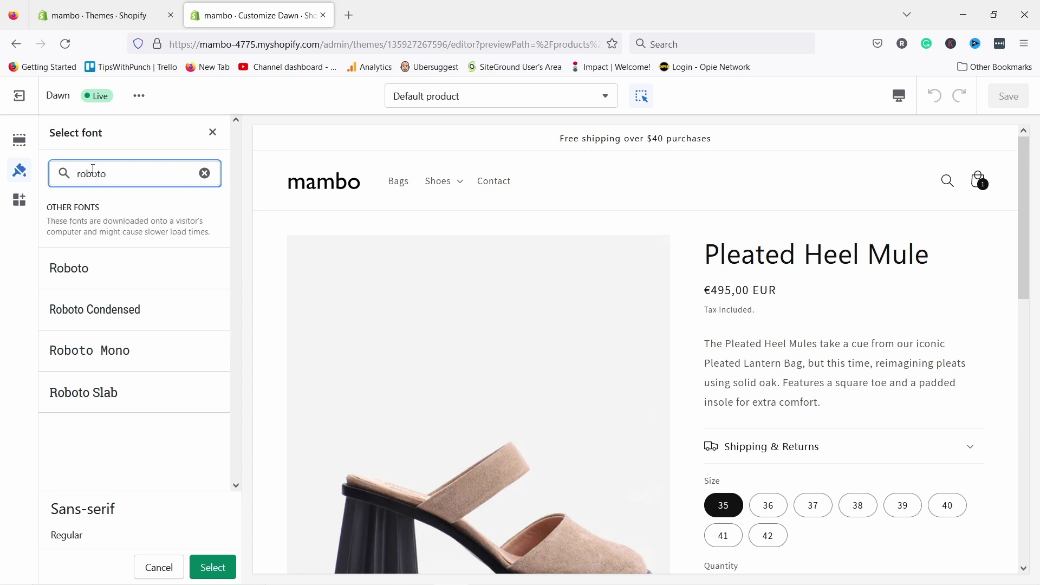
click(112, 310)
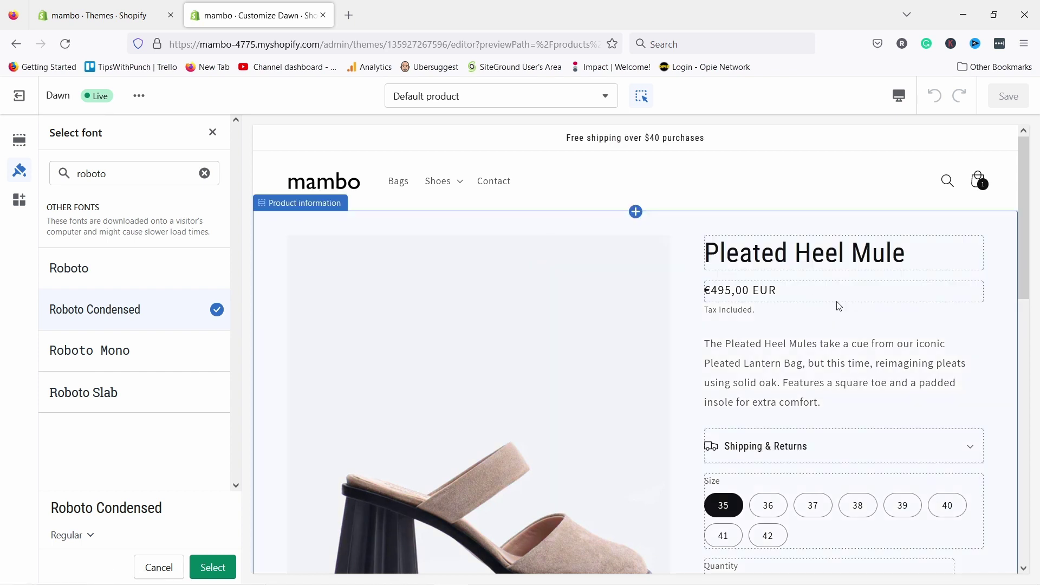
click(204, 173)
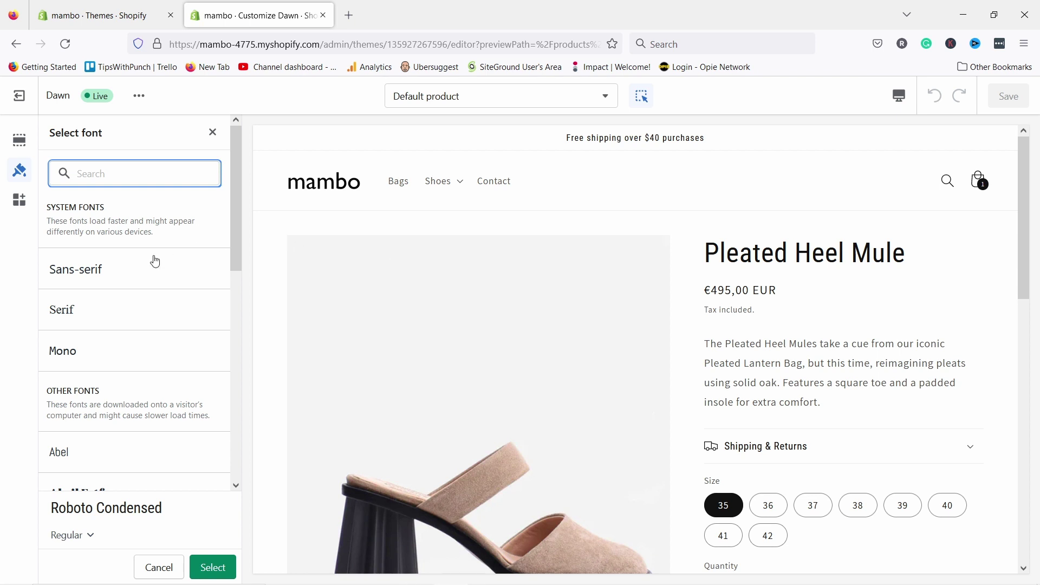
click(82, 273)
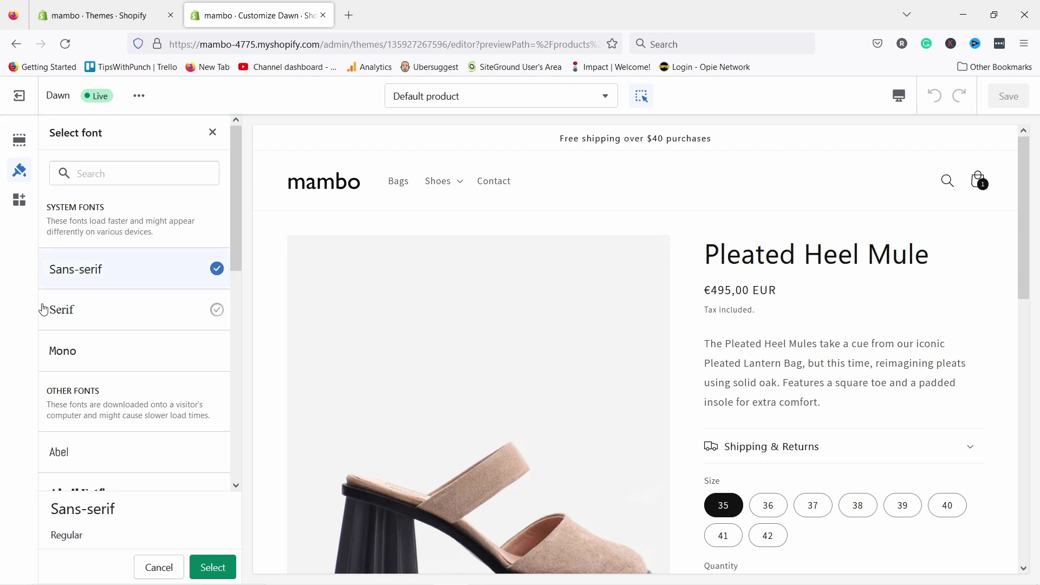
click(212, 132)
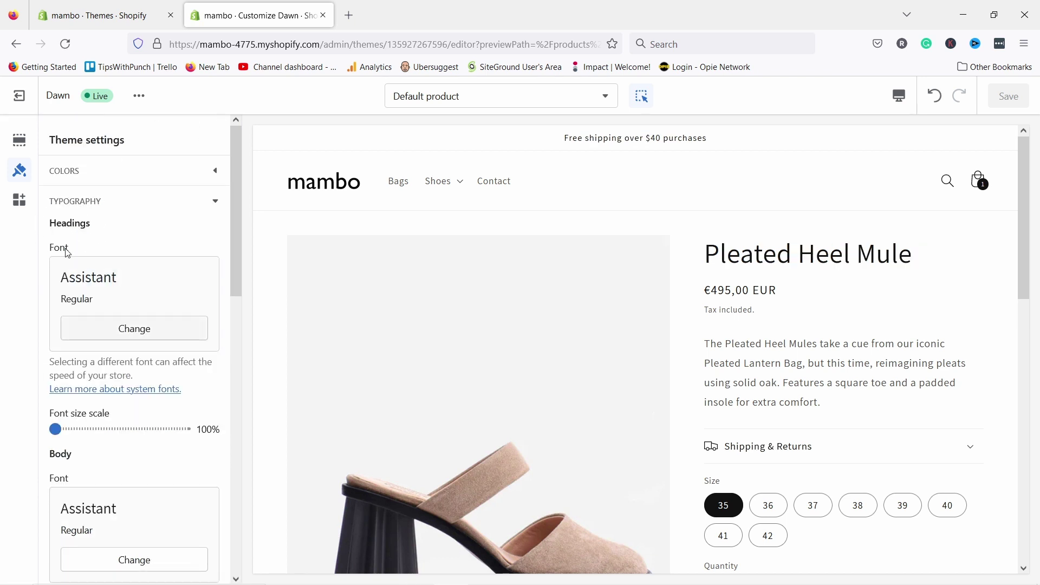
- Set the heading font to Sans-serif
scroll(119, 345, down, 1)
scroll(119, 346, down, 2)
scroll(93, 241, up, 3)
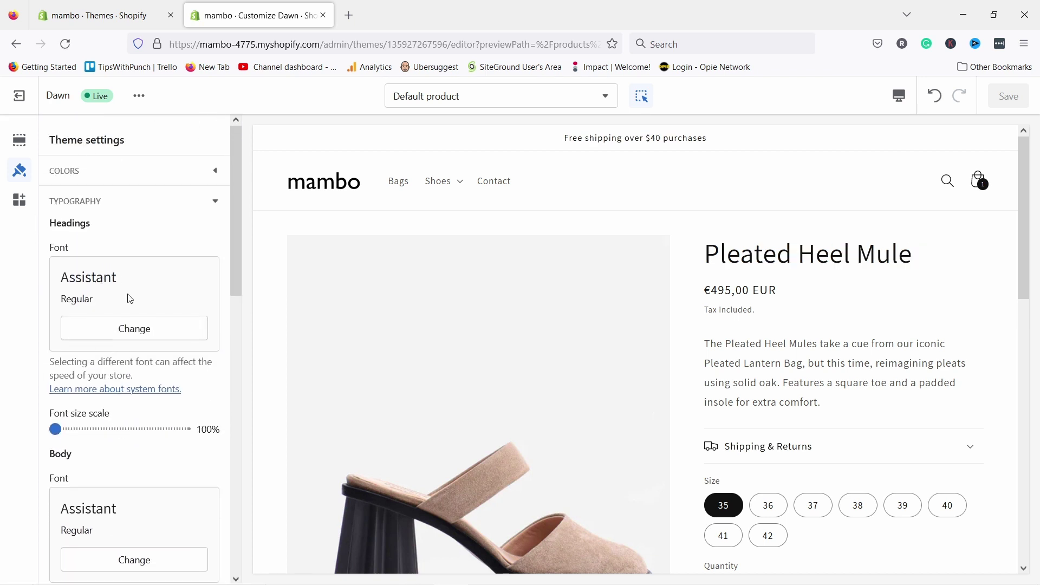
click(144, 336)
click(77, 270)
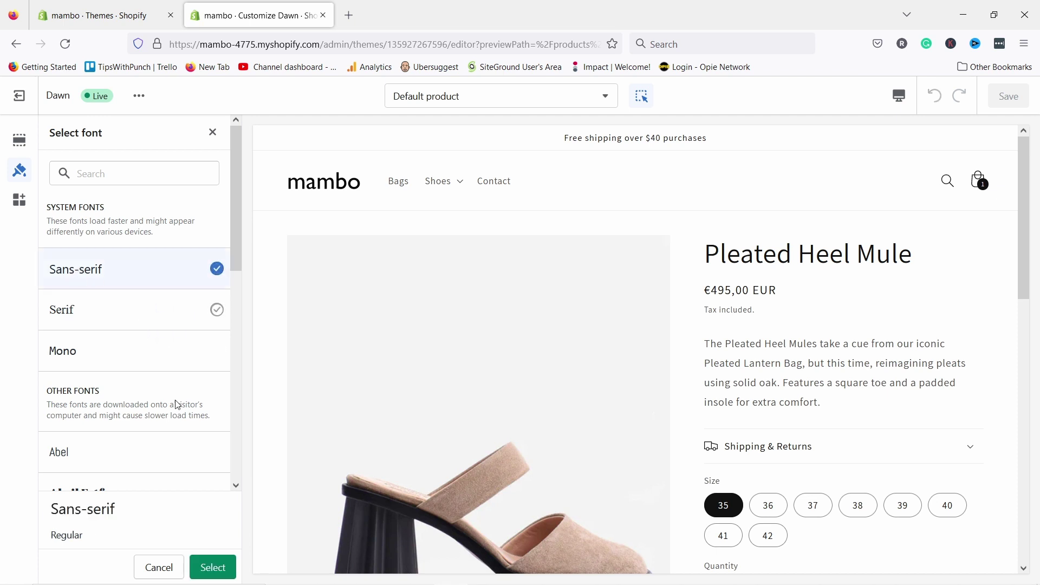
click(213, 567)
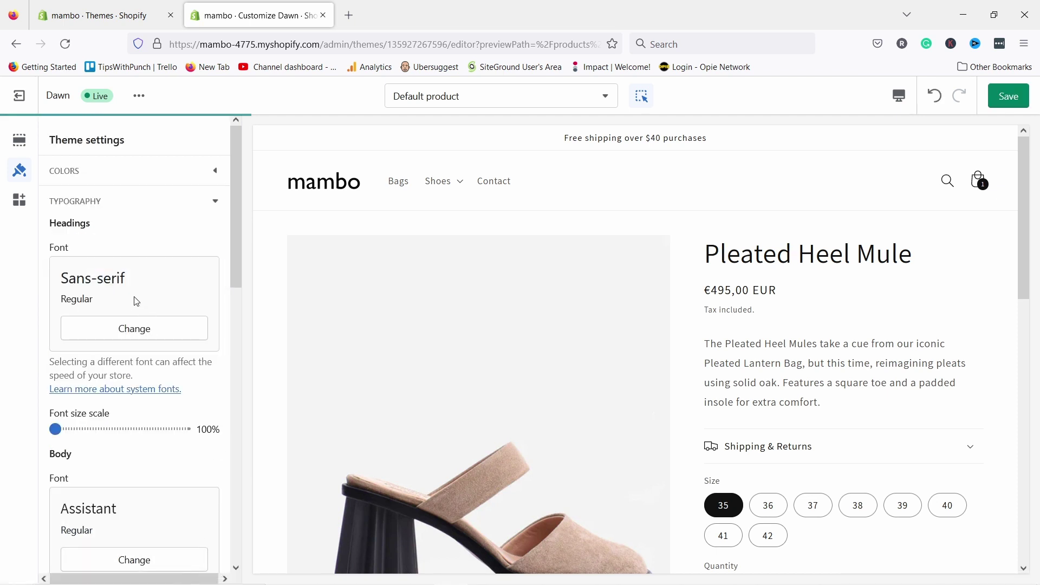
- Set the body font to Sans-serif instead of Assistant
scroll(130, 265, down, 2)
scroll(130, 265, down, 2)
scroll(140, 238, up, 2)
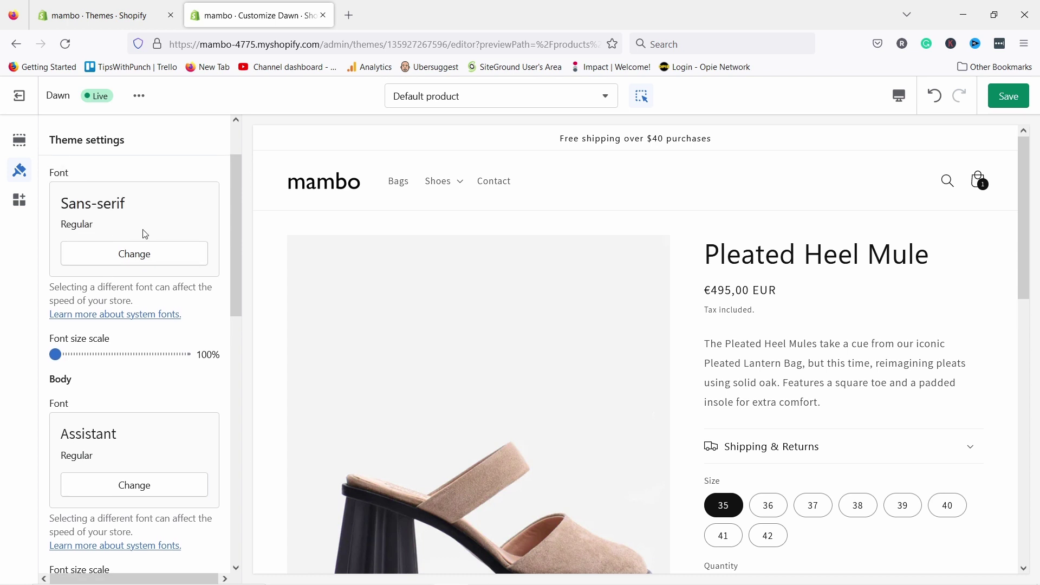
scroll(73, 180, up, 2)
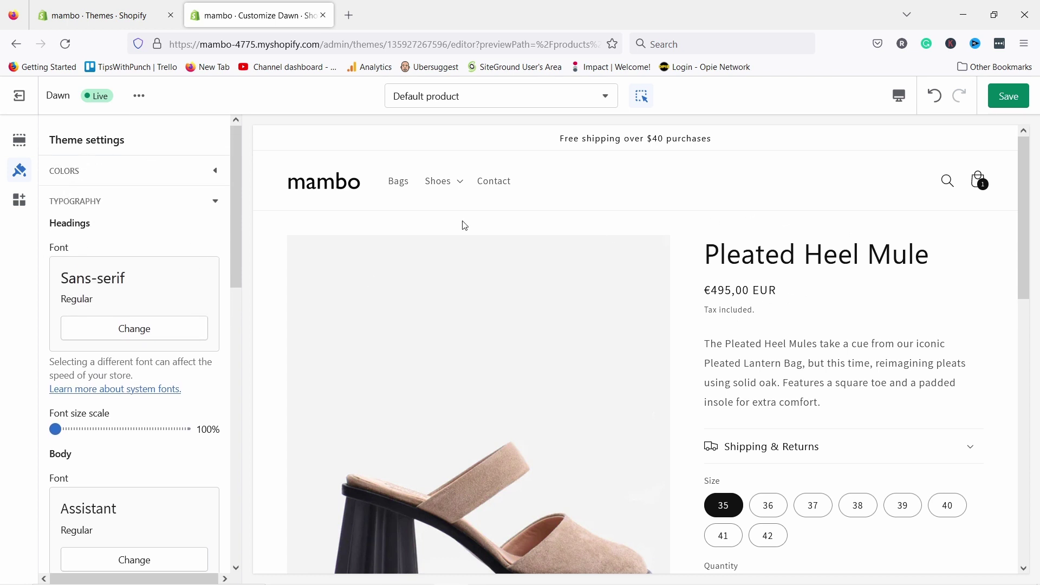
scroll(113, 275, down, 6)
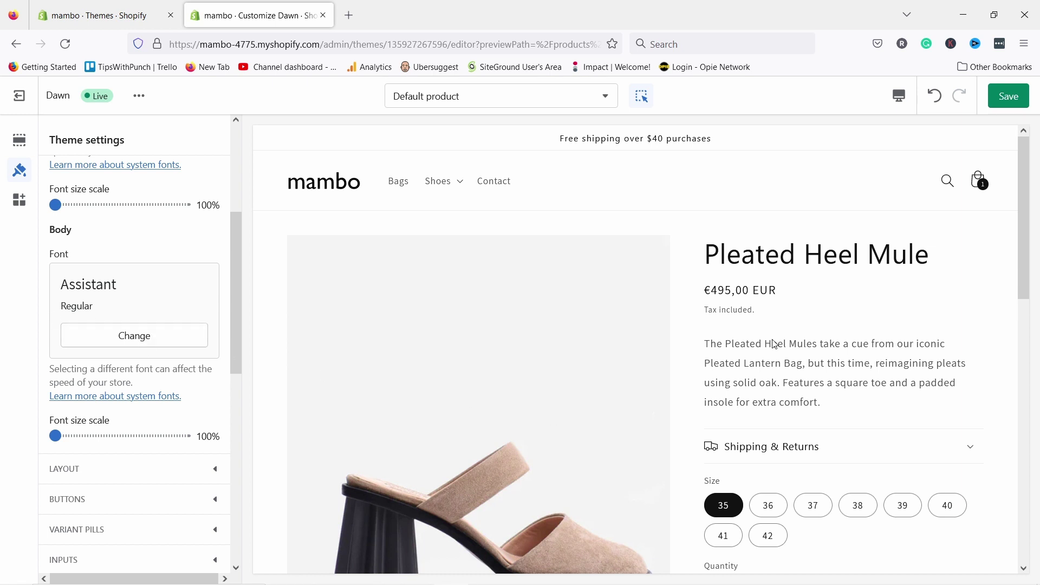
click(99, 340)
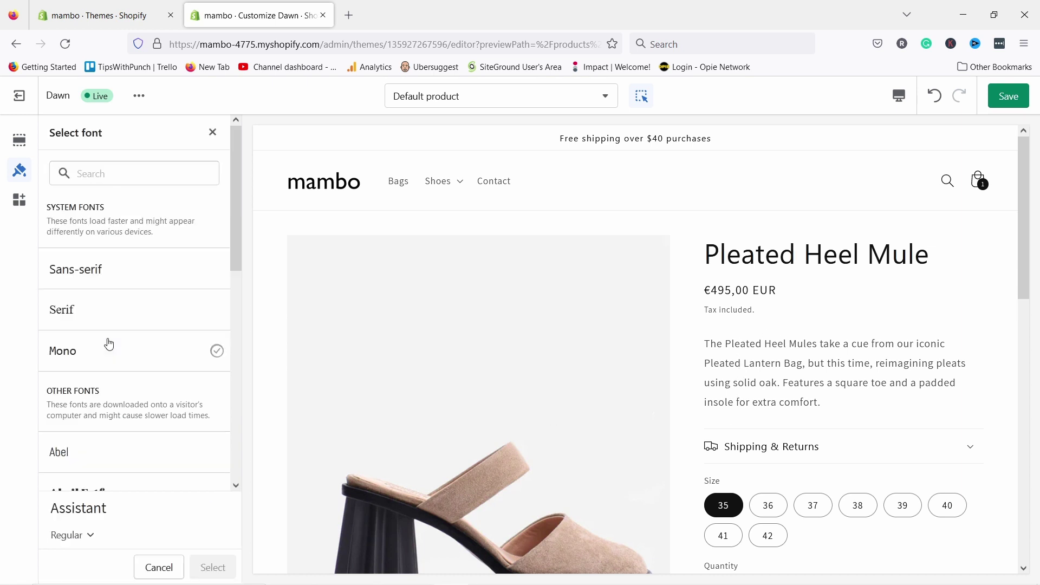
click(78, 267)
click(210, 567)
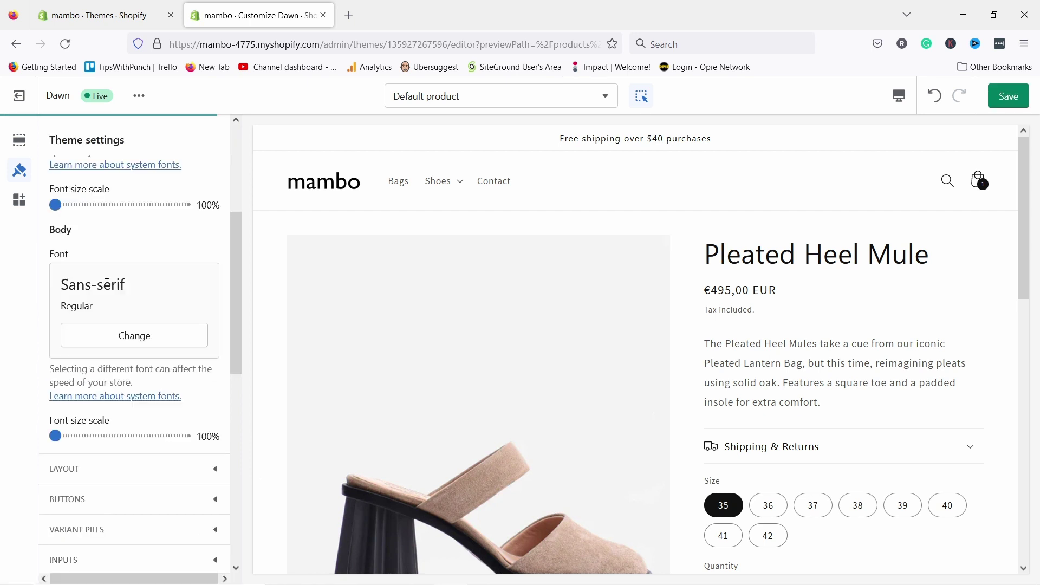
scroll(127, 254, down, 3)
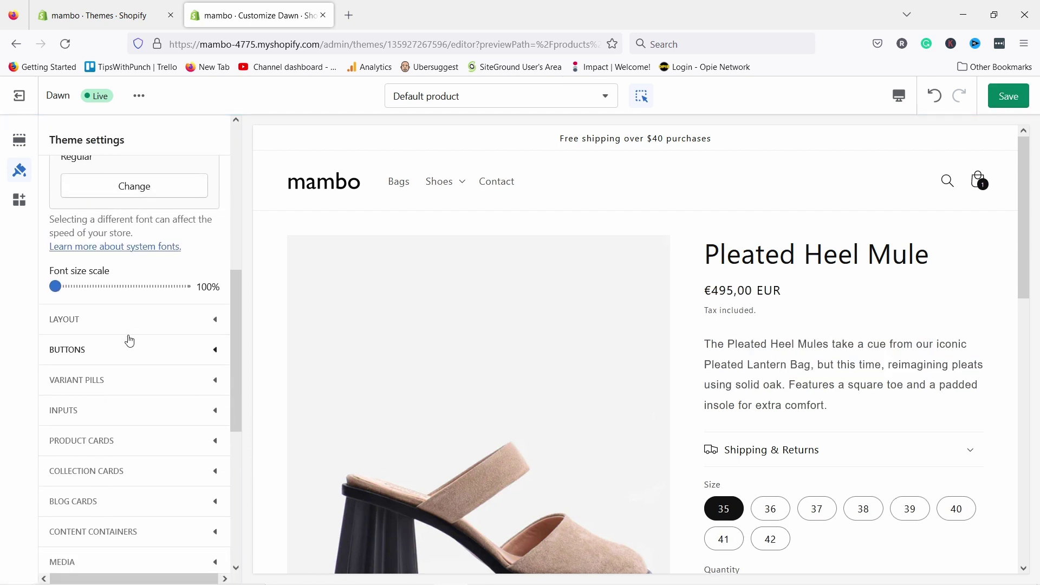
- Link the Favicon image to the brand's Square logo as a dynamic source
scroll(132, 293, up, 7)
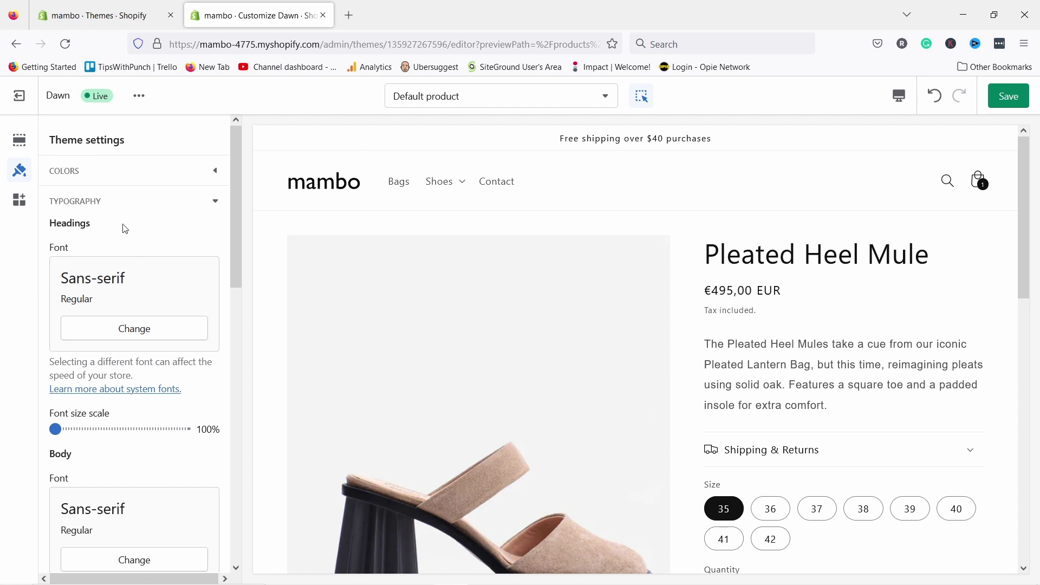
click(111, 201)
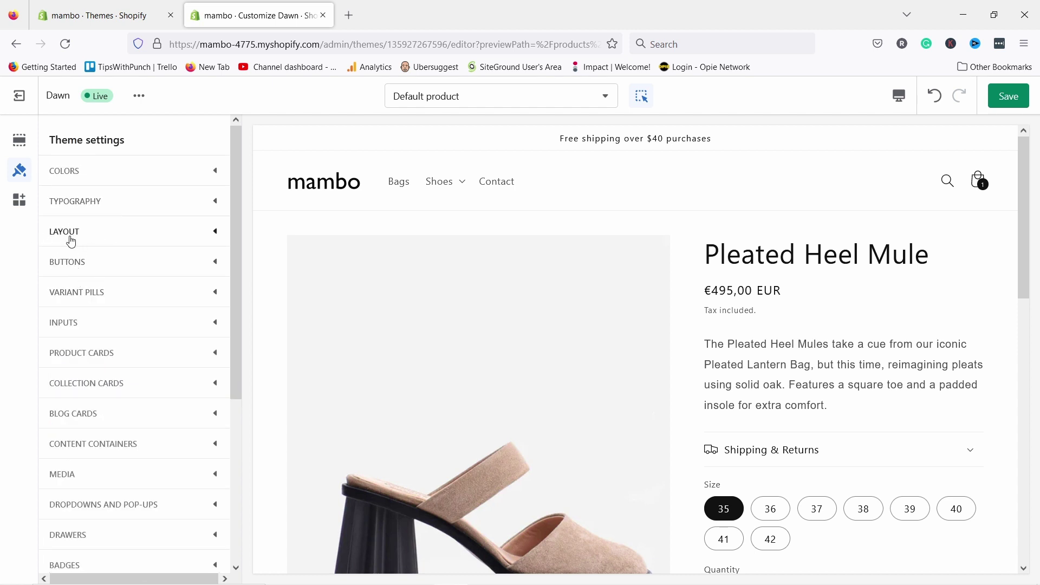
click(88, 227)
click(93, 234)
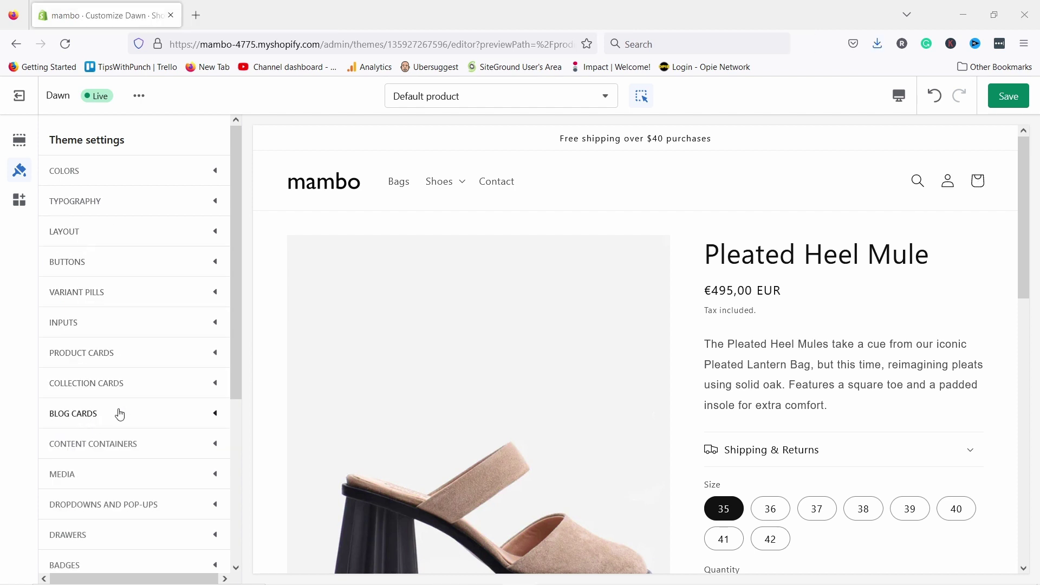
scroll(100, 413, down, 5)
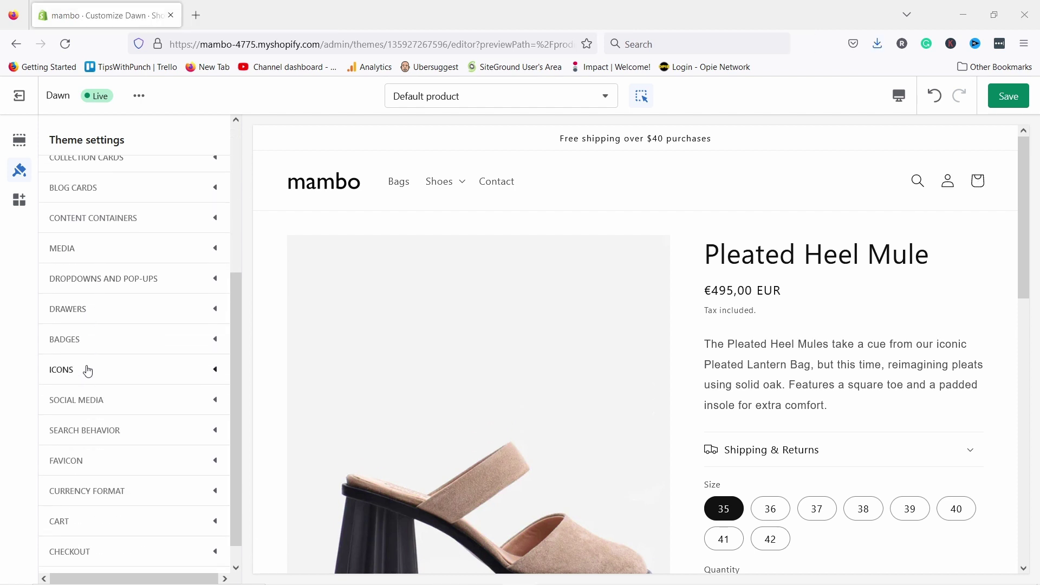
click(99, 442)
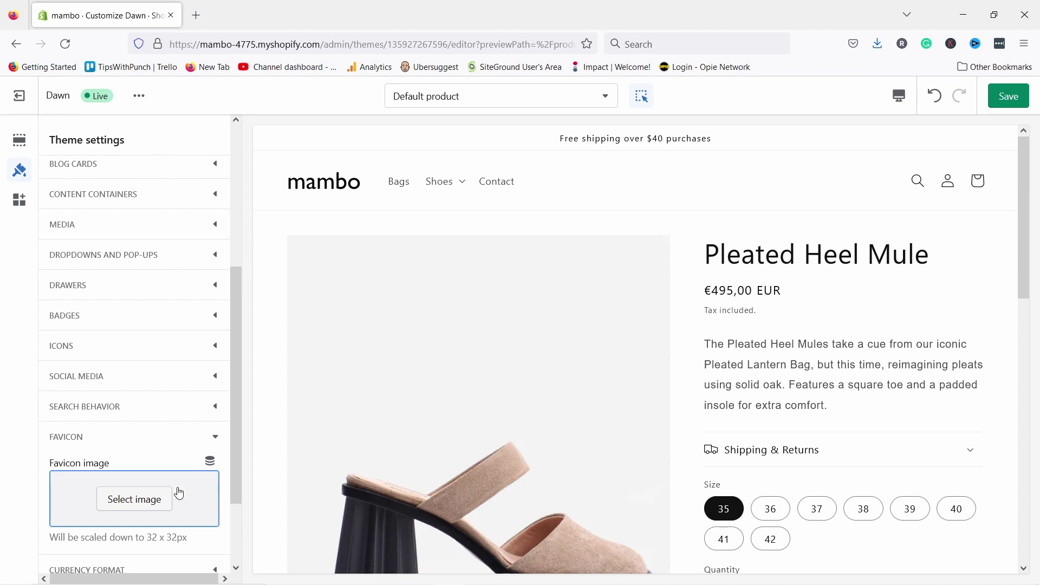
click(210, 464)
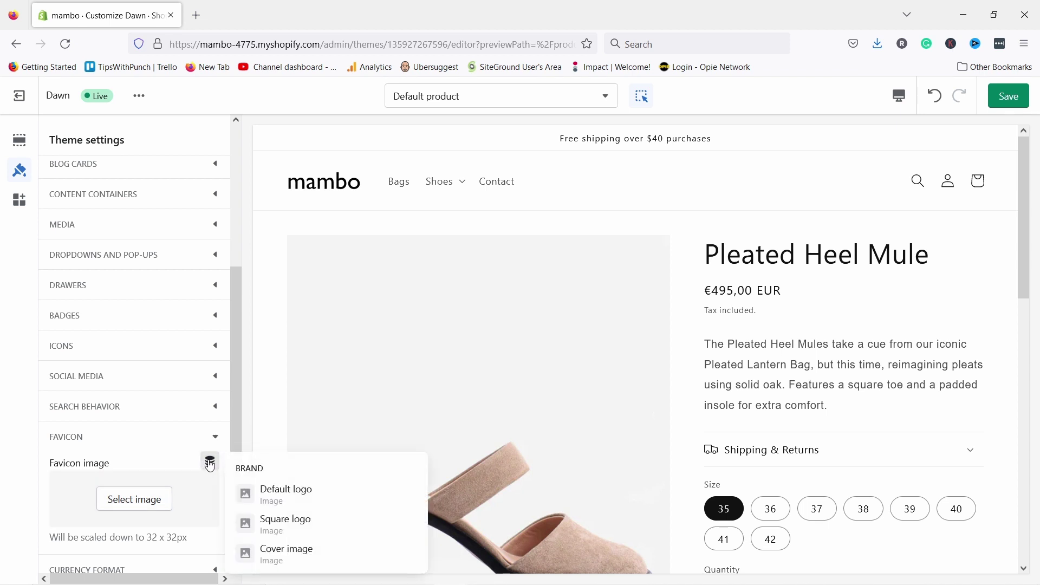
click(272, 525)
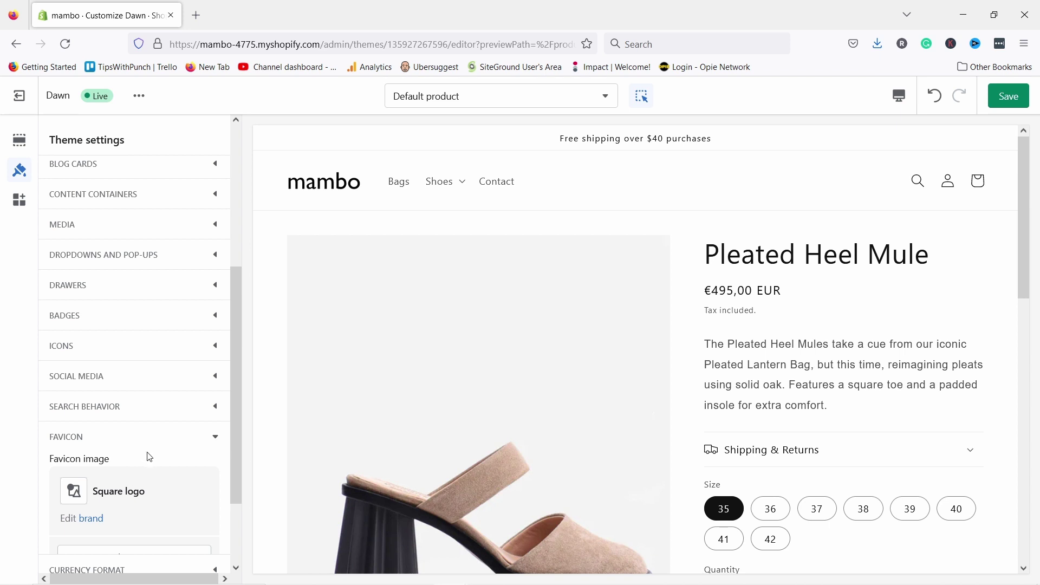
scroll(159, 451, down, 2)
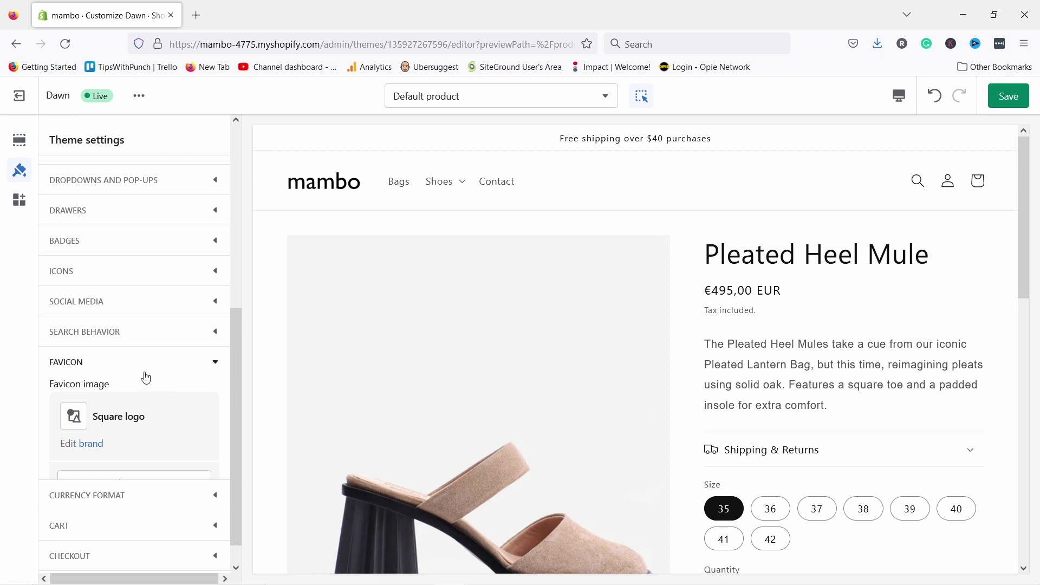
scroll(179, 333, down, 1)
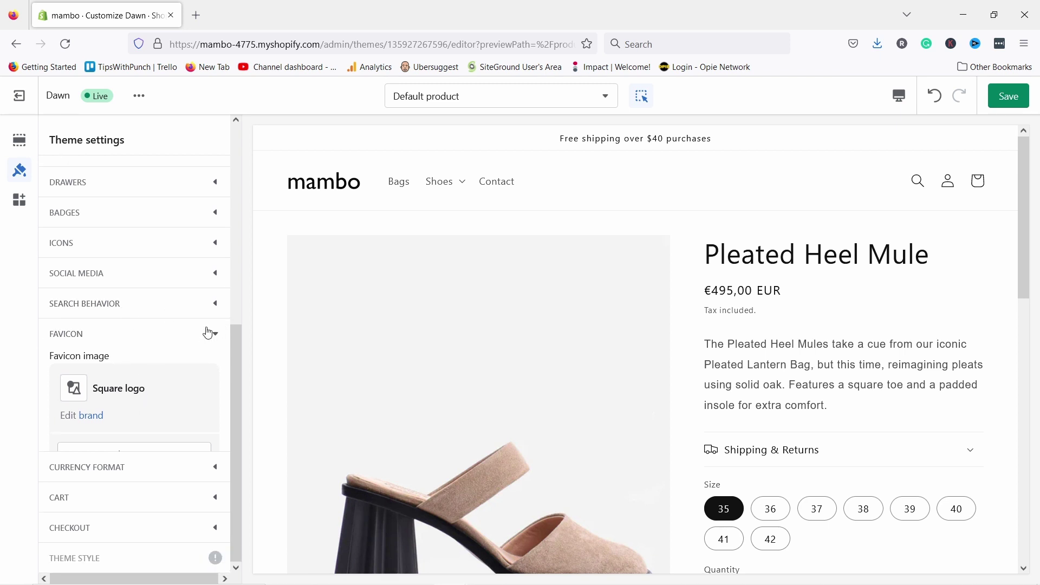
- Change the checkout Buttons colour from blue #1878B9 to black #121212
click(210, 332)
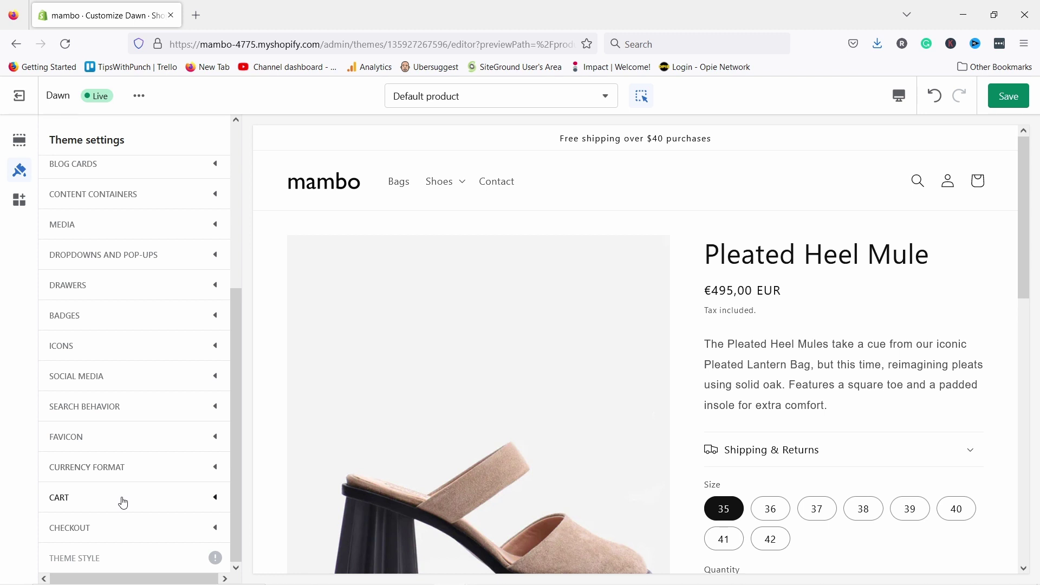
click(107, 490)
scroll(108, 488, down, 3)
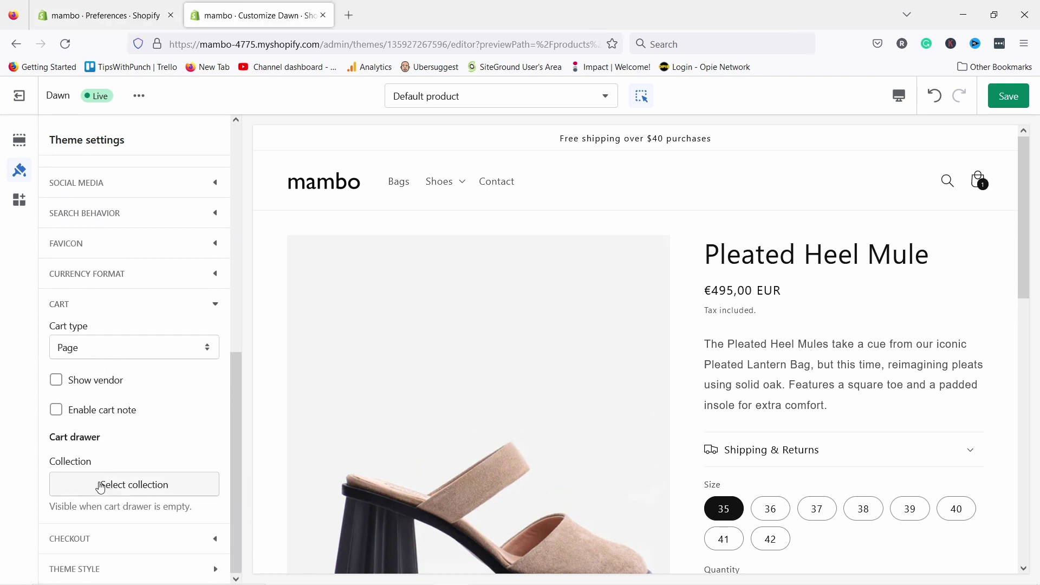
click(92, 306)
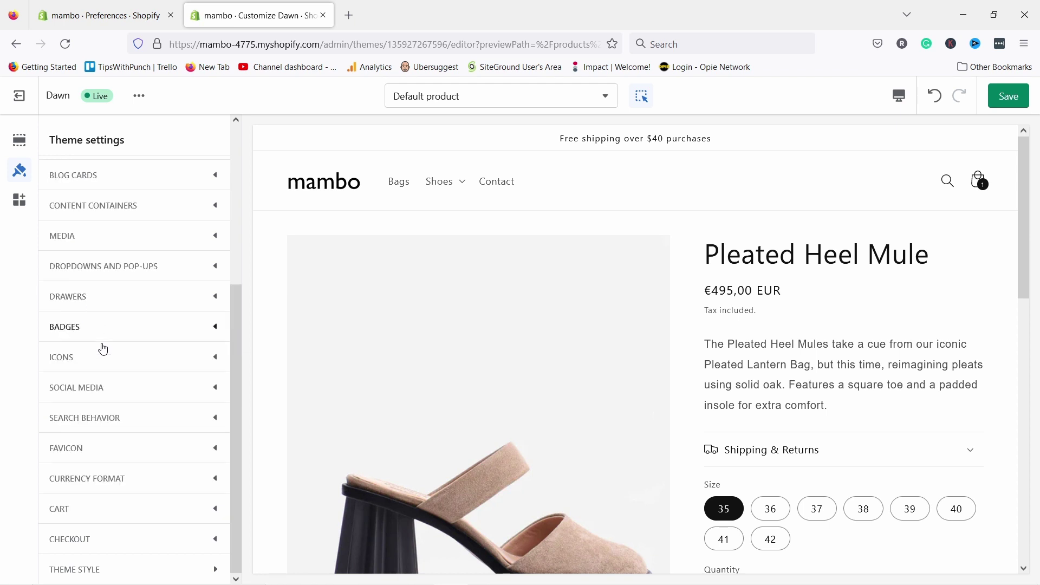
click(81, 547)
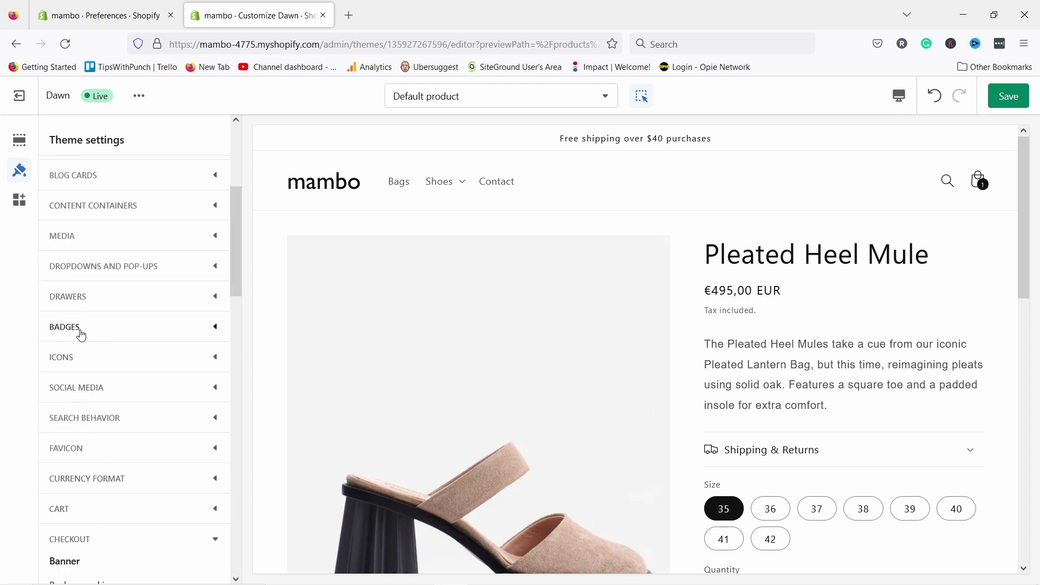
scroll(81, 232, down, 4)
scroll(123, 345, down, 4)
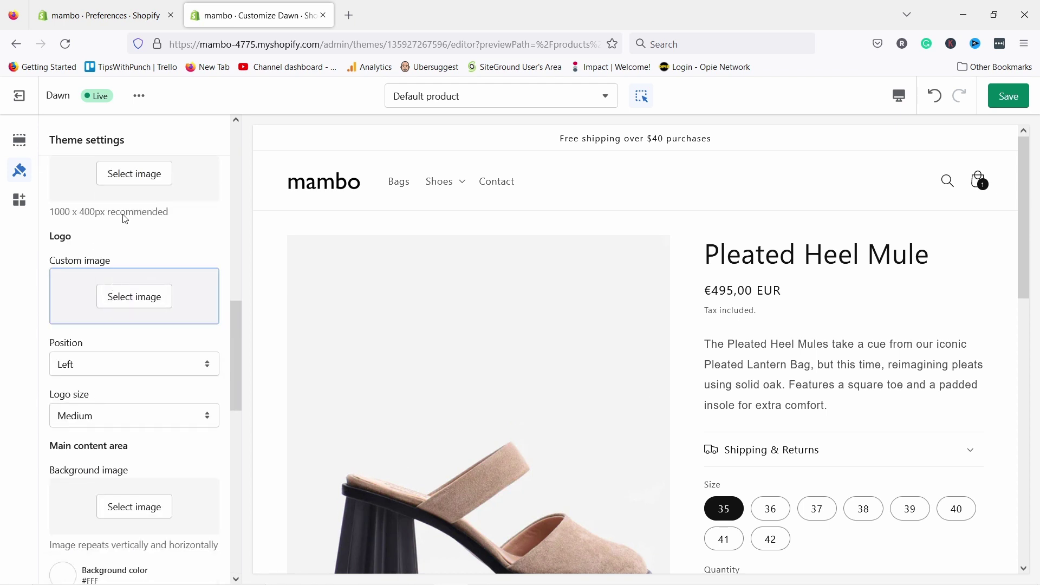
scroll(125, 210, down, 3)
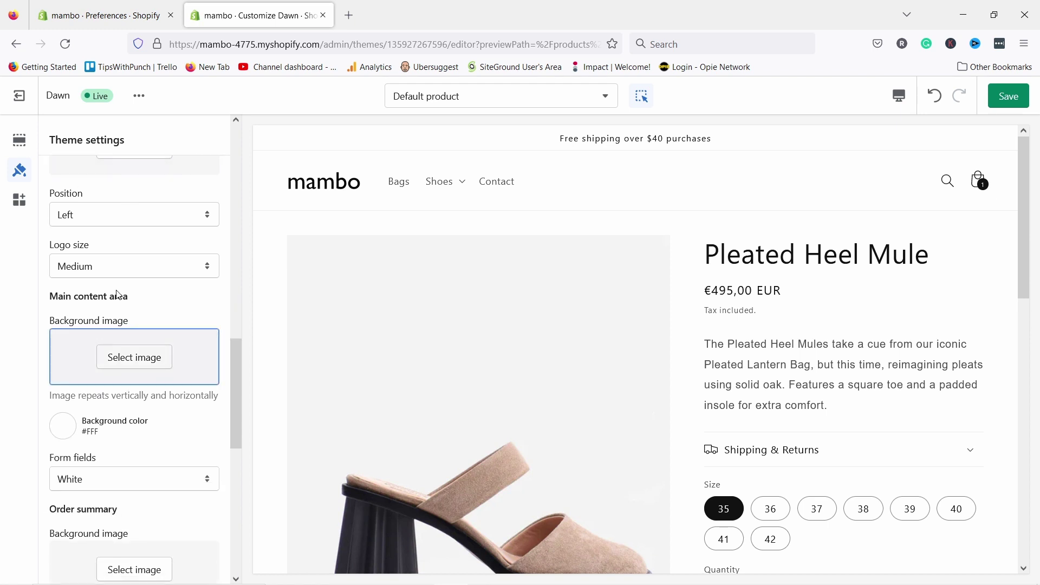
scroll(99, 226, down, 3)
scroll(100, 227, down, 6)
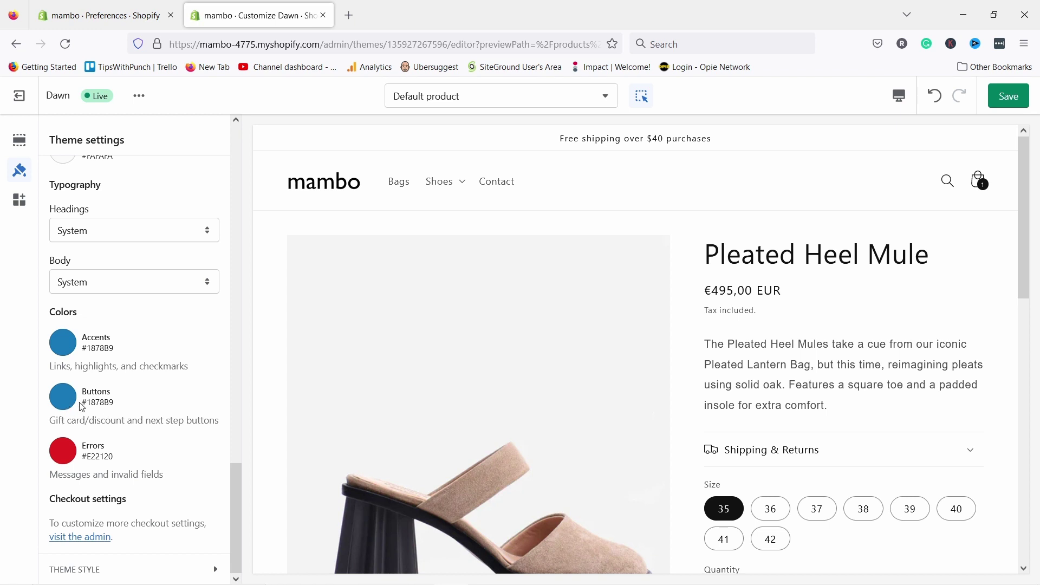
click(66, 398)
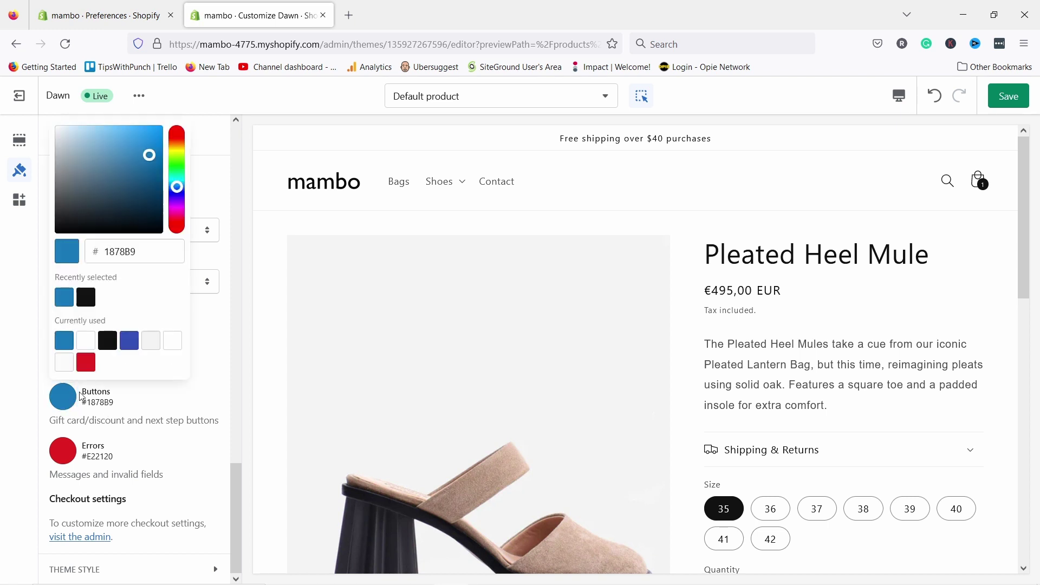
click(107, 341)
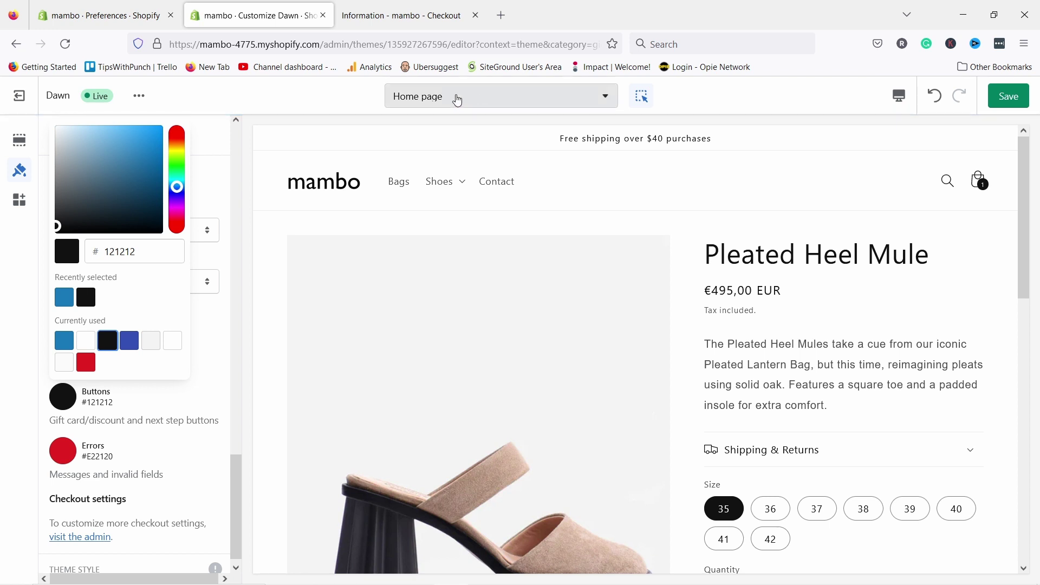
- Preview the Cart page and then the Checkout page in the editor
click(438, 98)
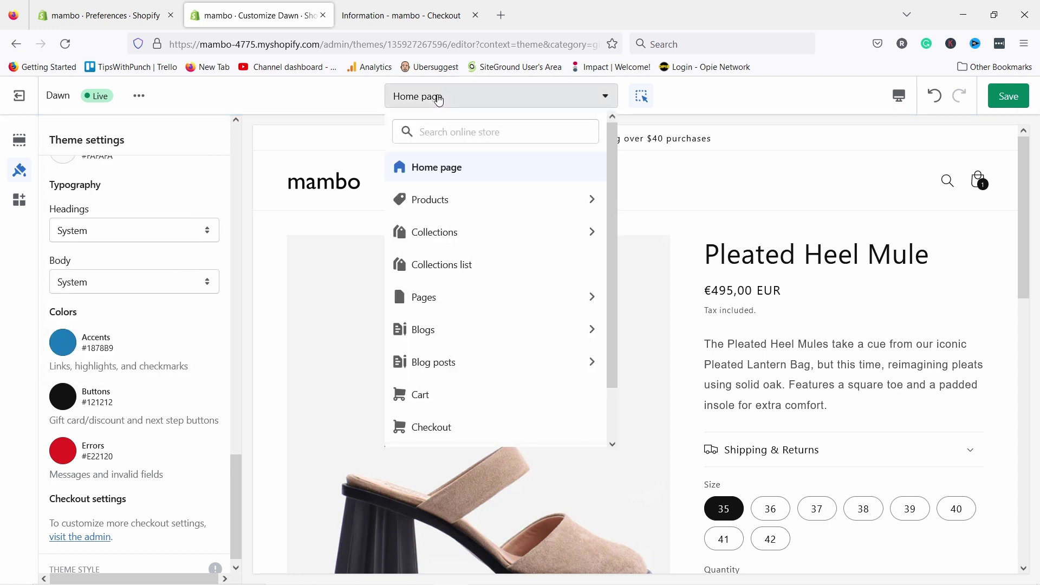
click(411, 394)
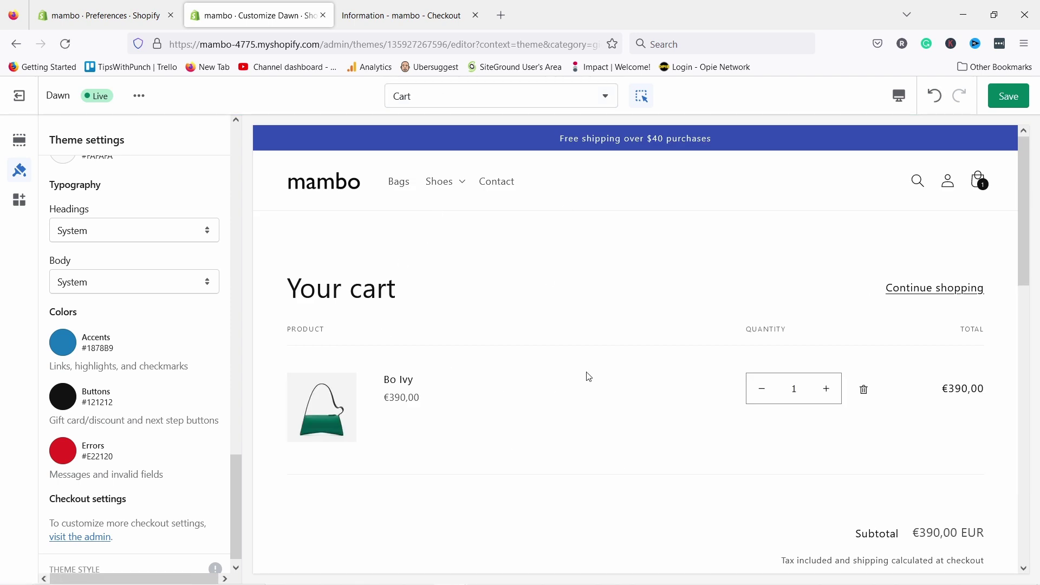
scroll(587, 373, down, 3)
scroll(495, 197, up, 3)
click(422, 98)
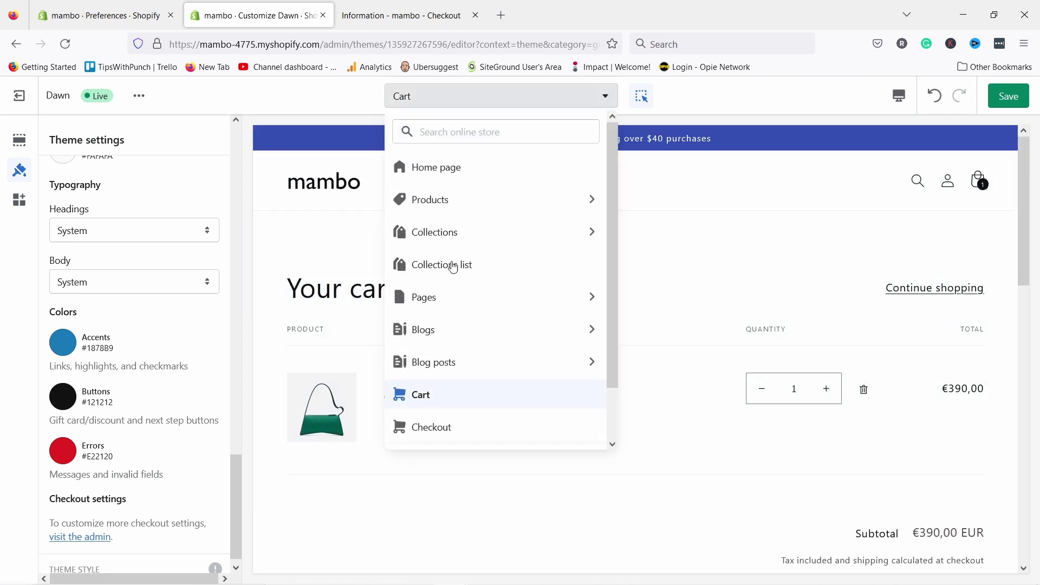
click(429, 427)
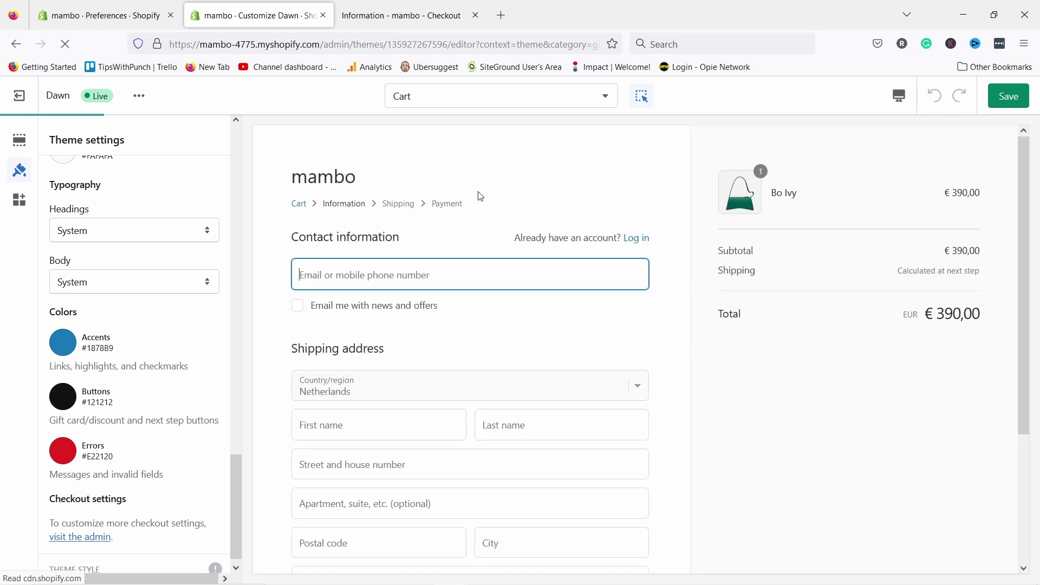
scroll(462, 239, down, 3)
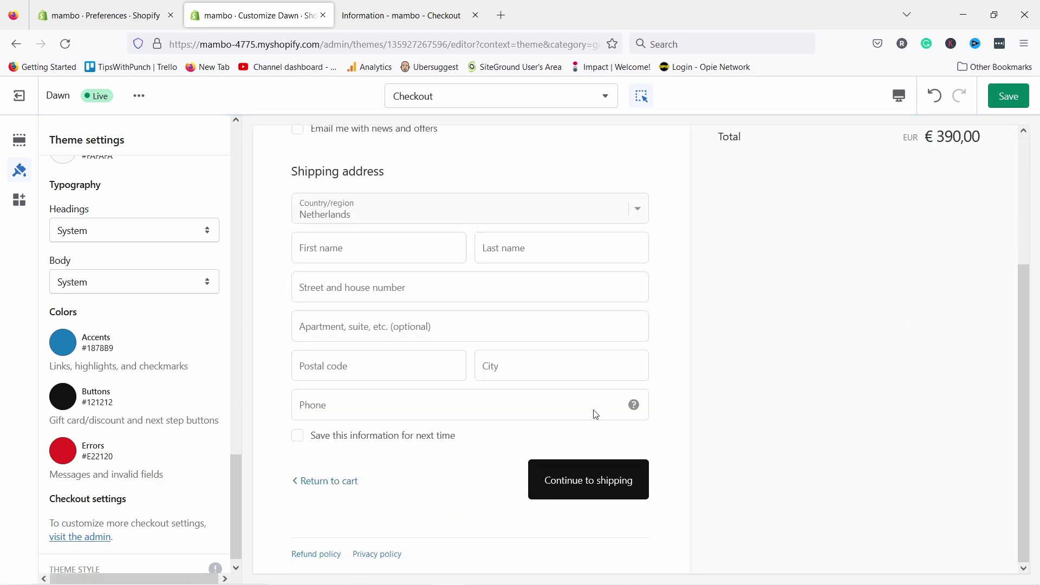
- Reset the checkout Buttons colour to blue #1878B9
click(70, 407)
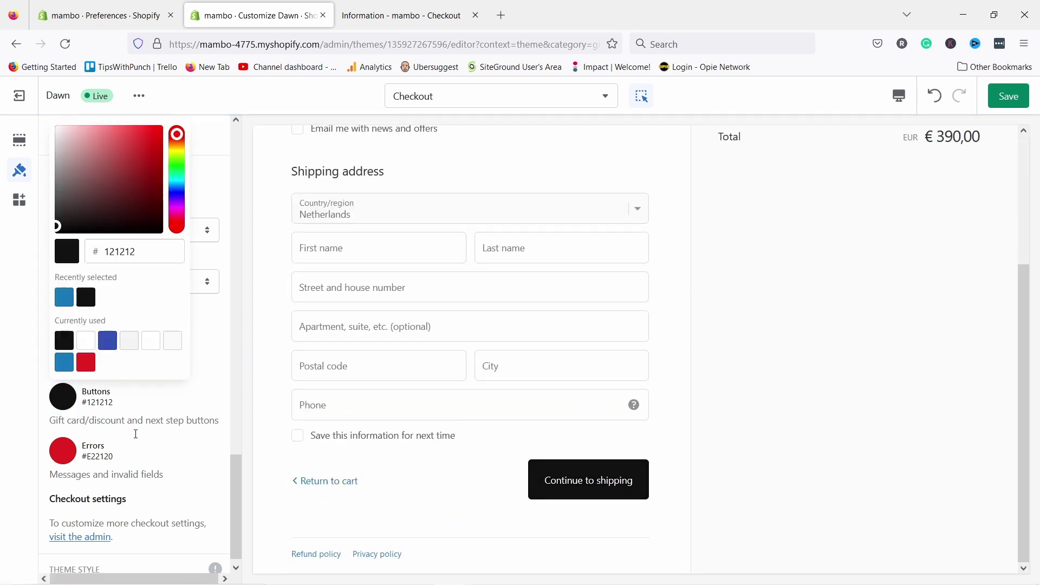
click(64, 362)
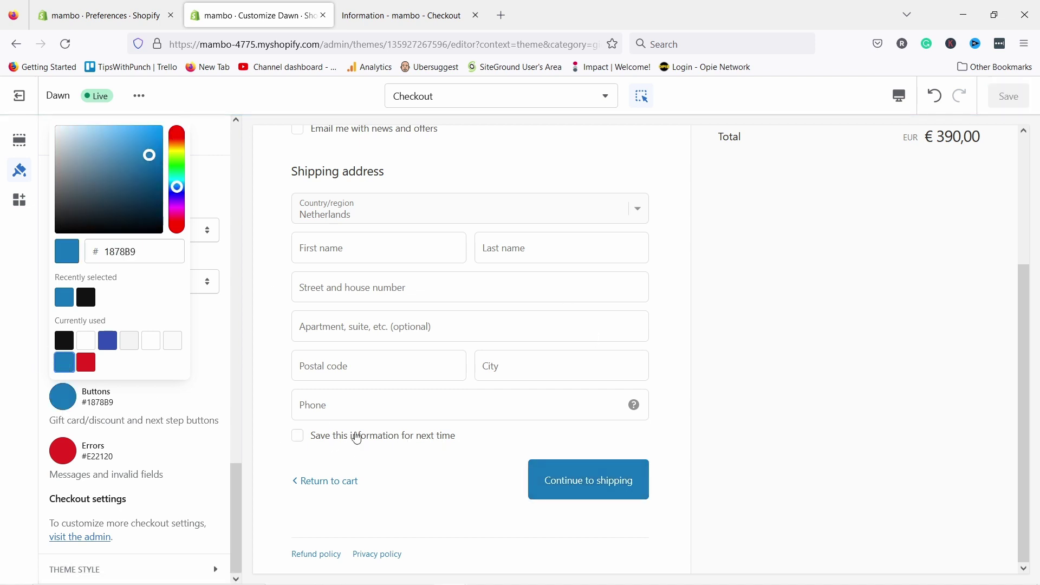
click(212, 323)
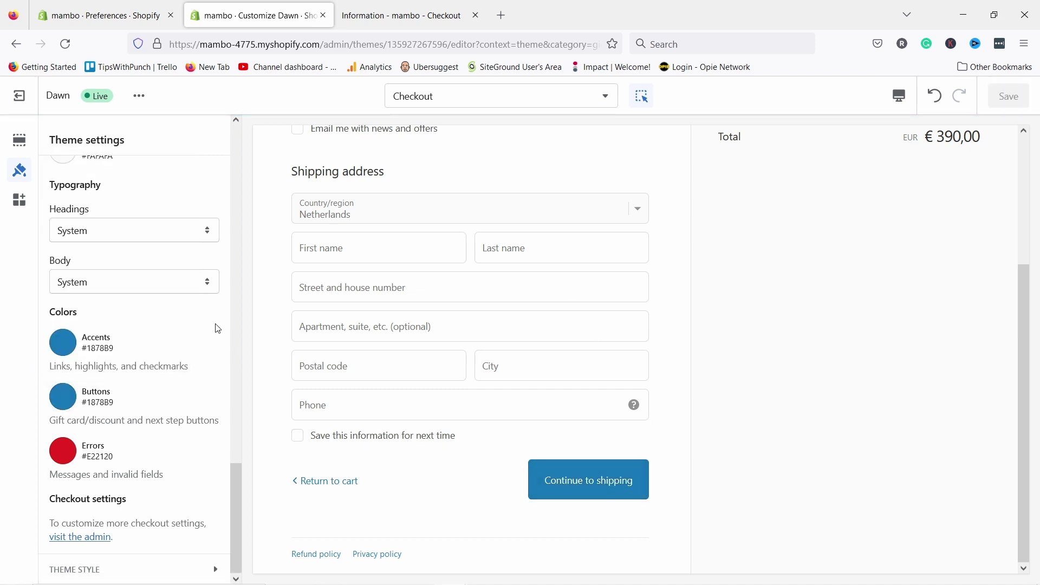
- Browse the Others page templates in the page dropdown
click(481, 97)
scroll(436, 251, down, 2)
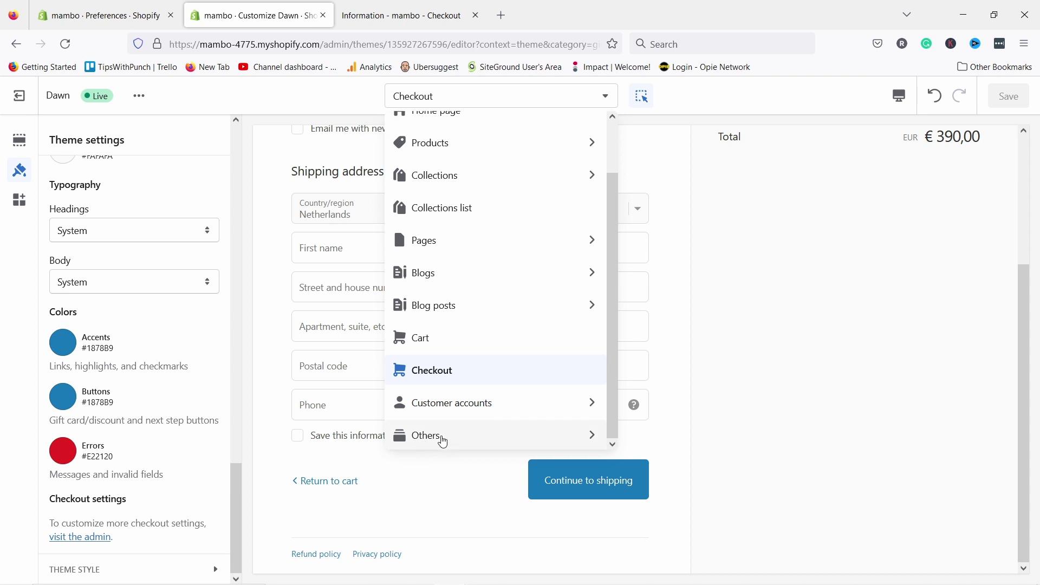
click(440, 437)
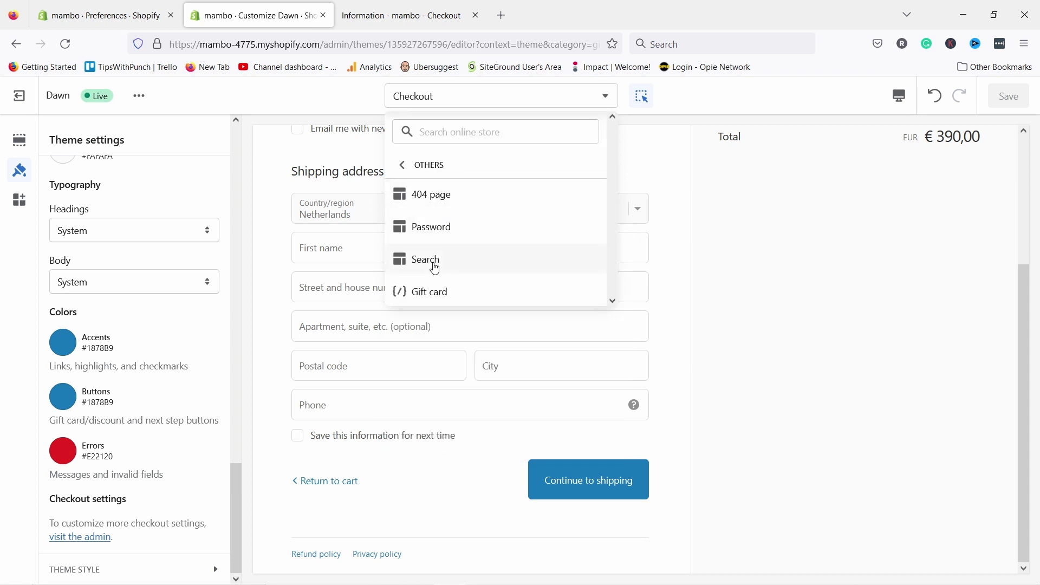
click(401, 165)
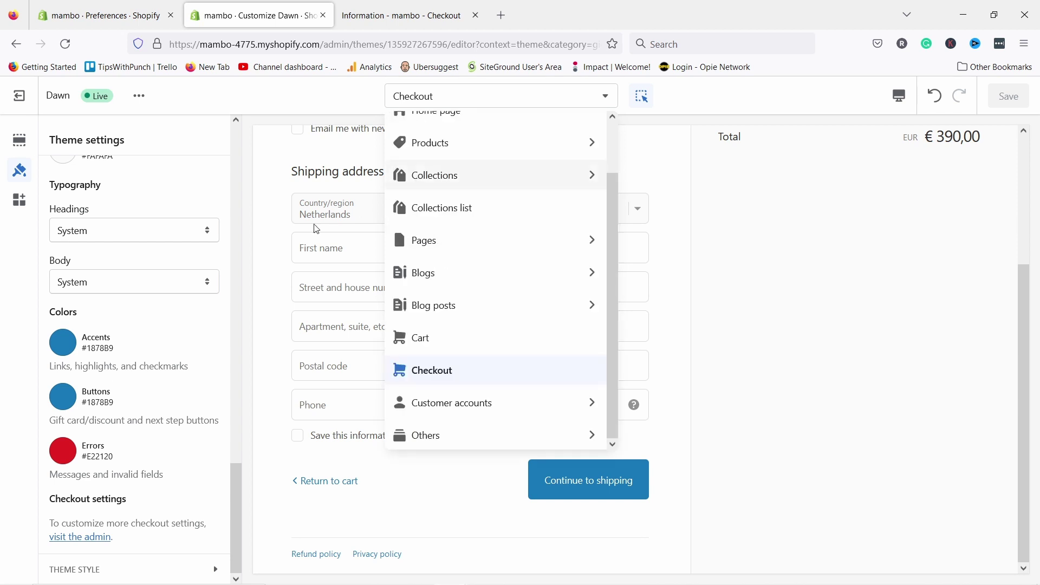
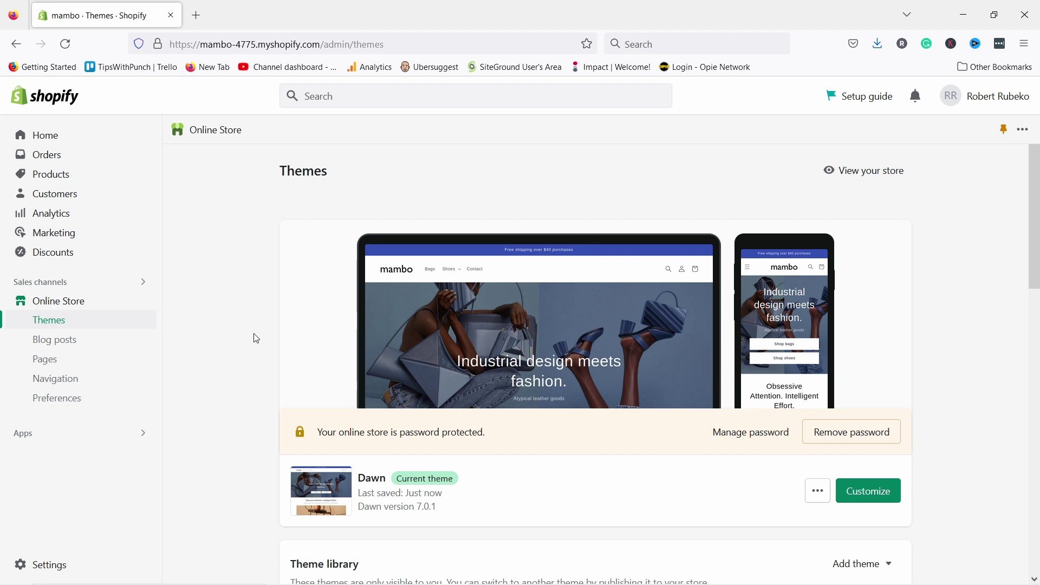
- Open the Store details settings and look at the basic information fields without changing them
click(32, 565)
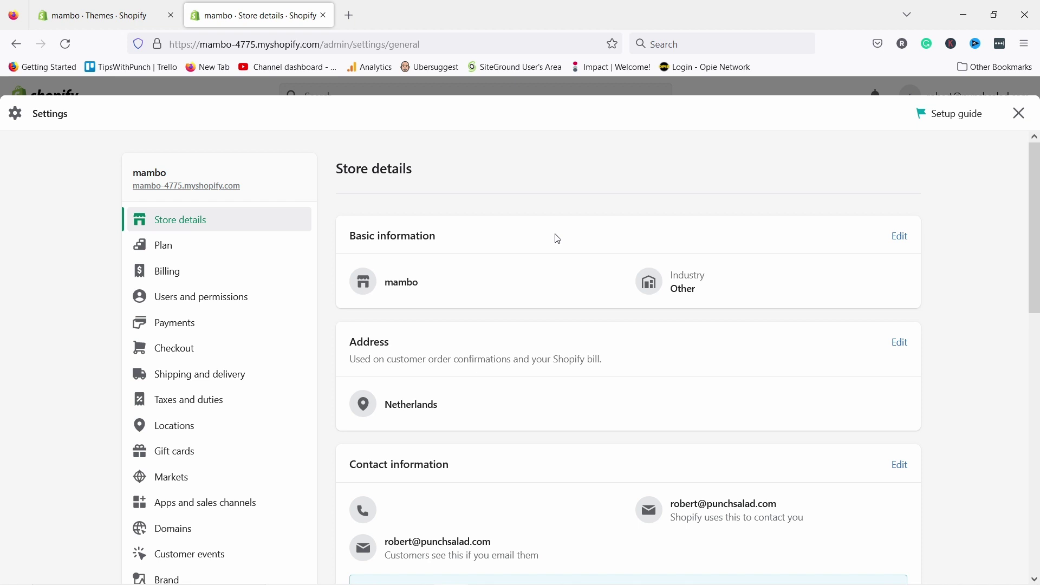
scroll(574, 238, down, 3)
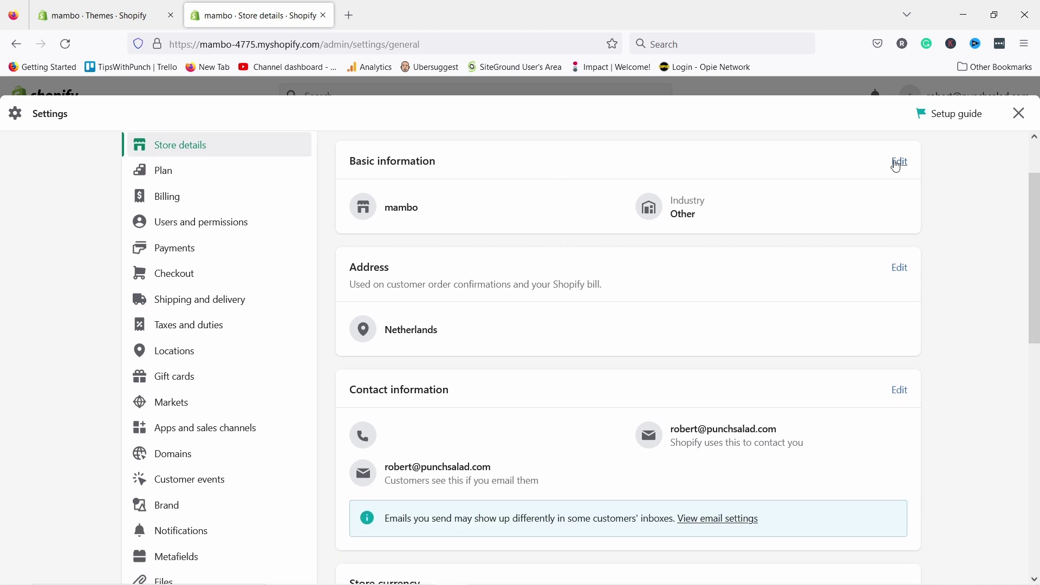
click(899, 162)
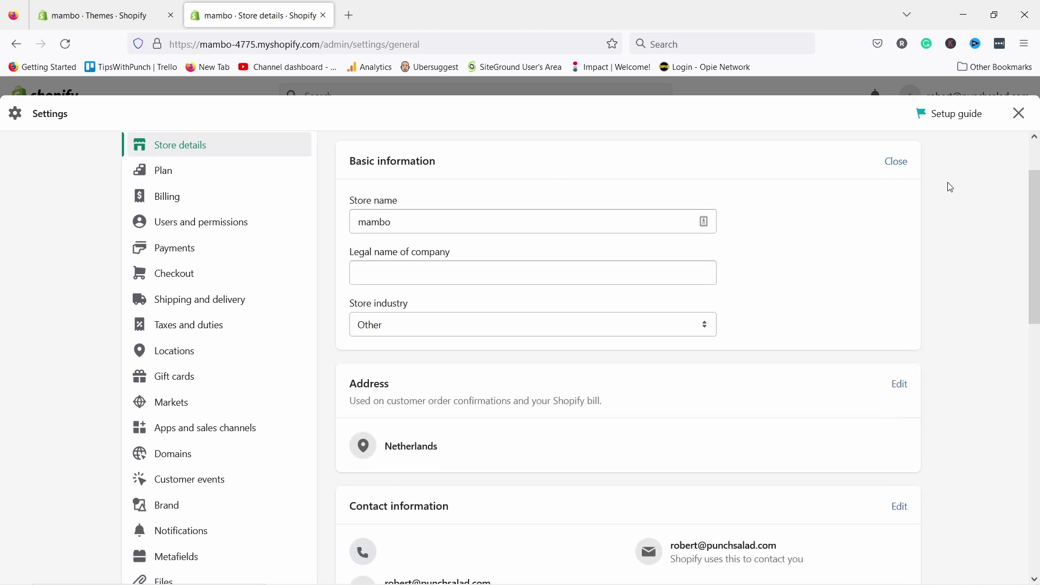
click(895, 162)
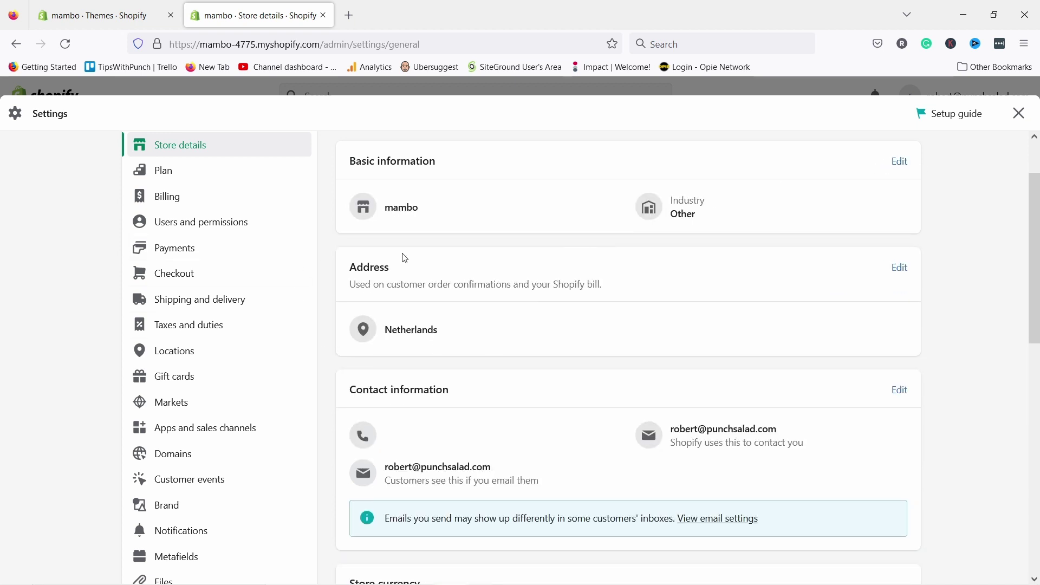
scroll(578, 284, down, 2)
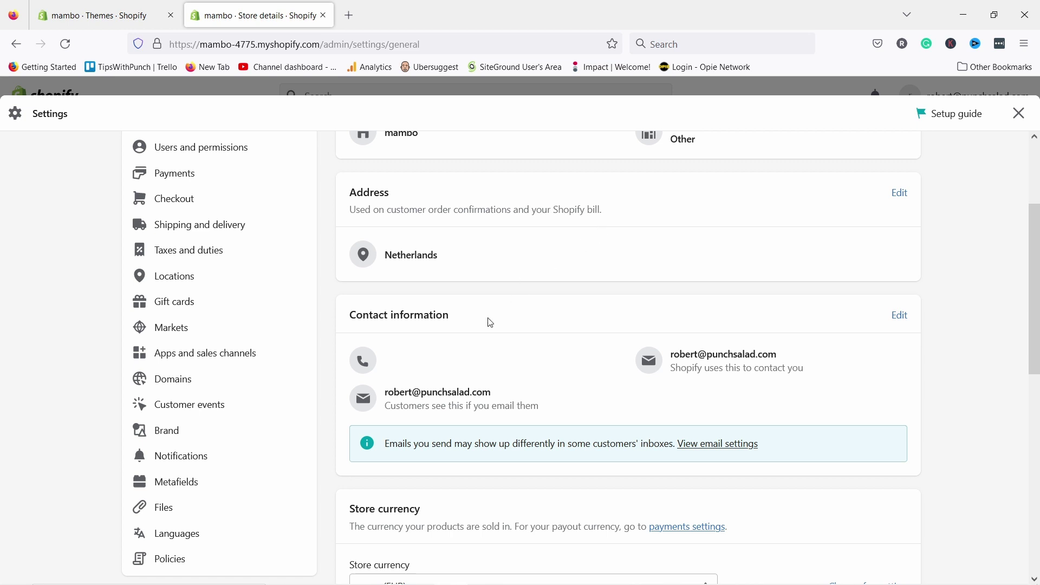
scroll(490, 364, down, 2)
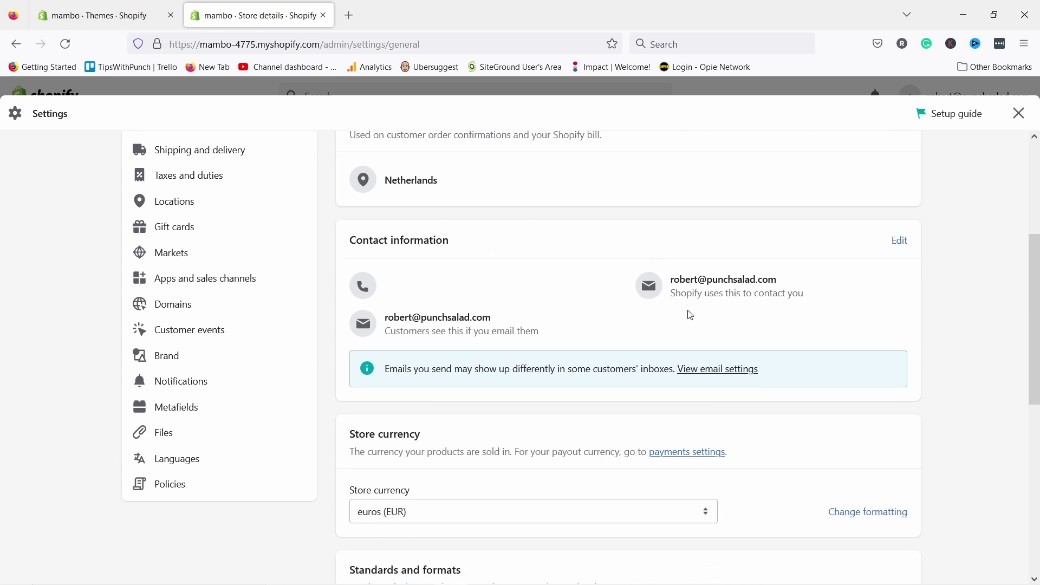
- Try editing the contact email, then undo it so the email stays unchanged
click(899, 240)
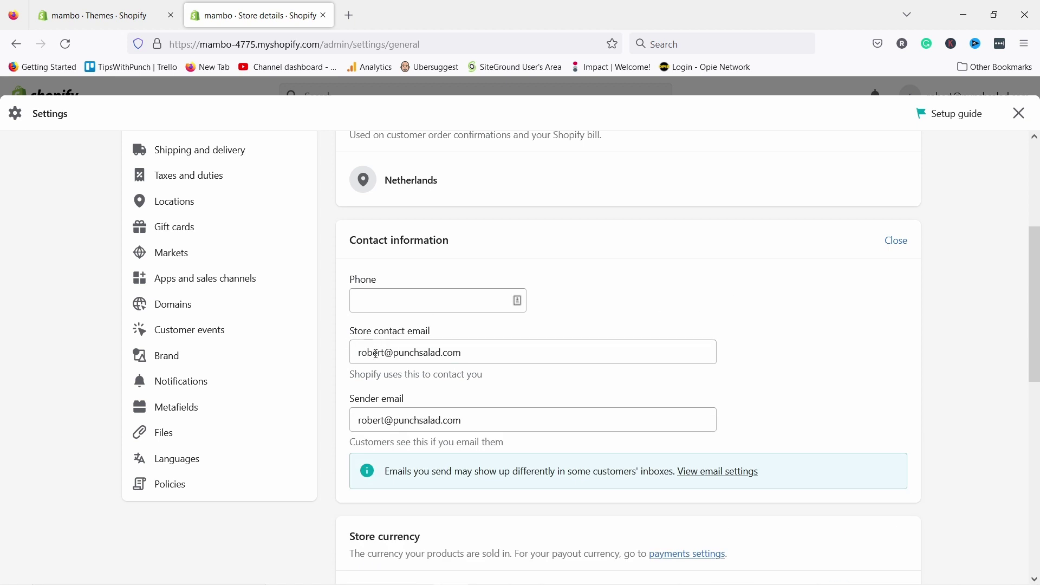
drag(384, 351, 297, 345)
text(info)
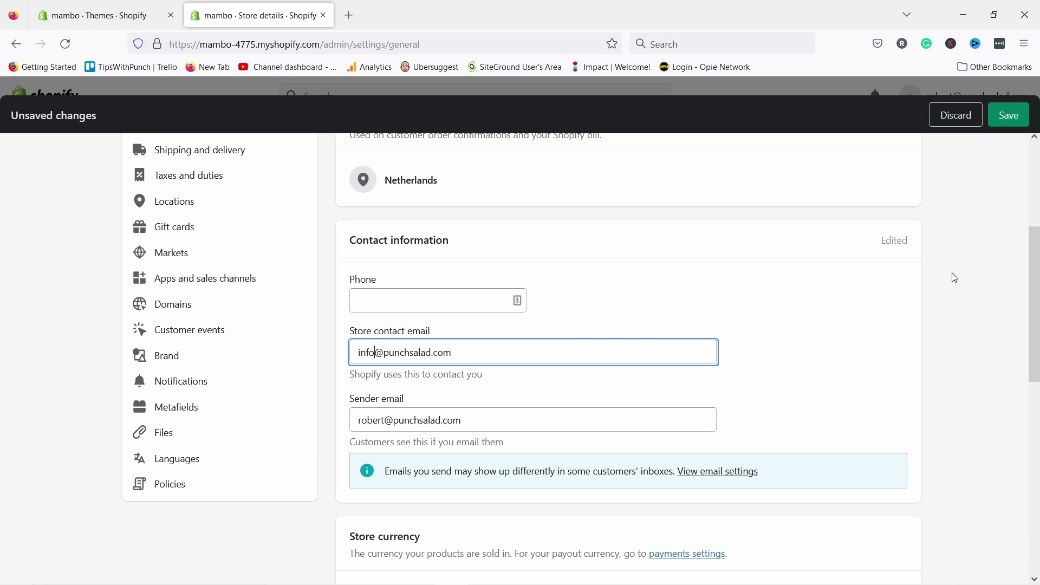
key(ctrl+z)
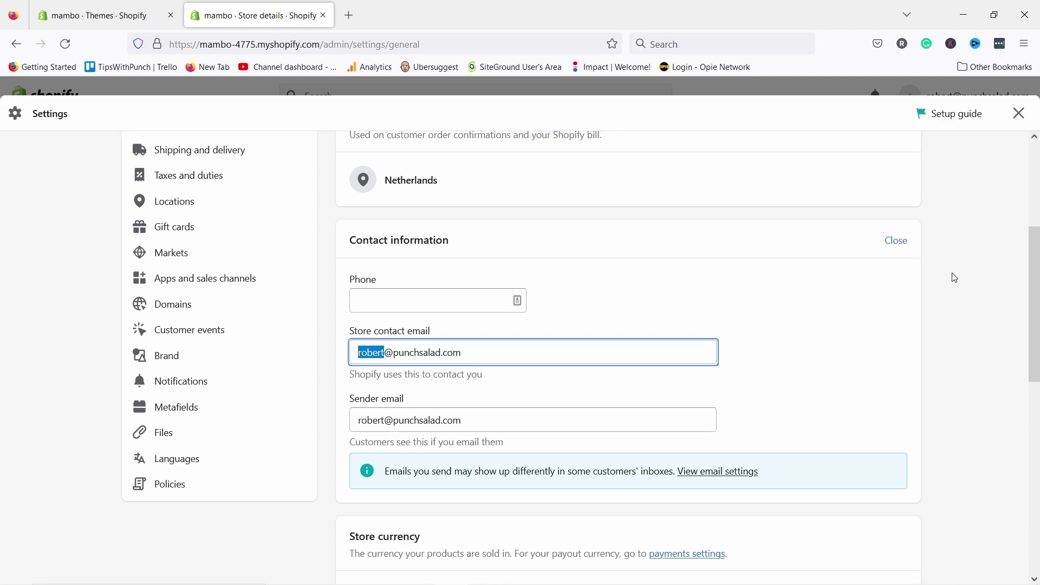
click(917, 417)
scroll(730, 272, down, 1)
scroll(730, 272, down, 1)
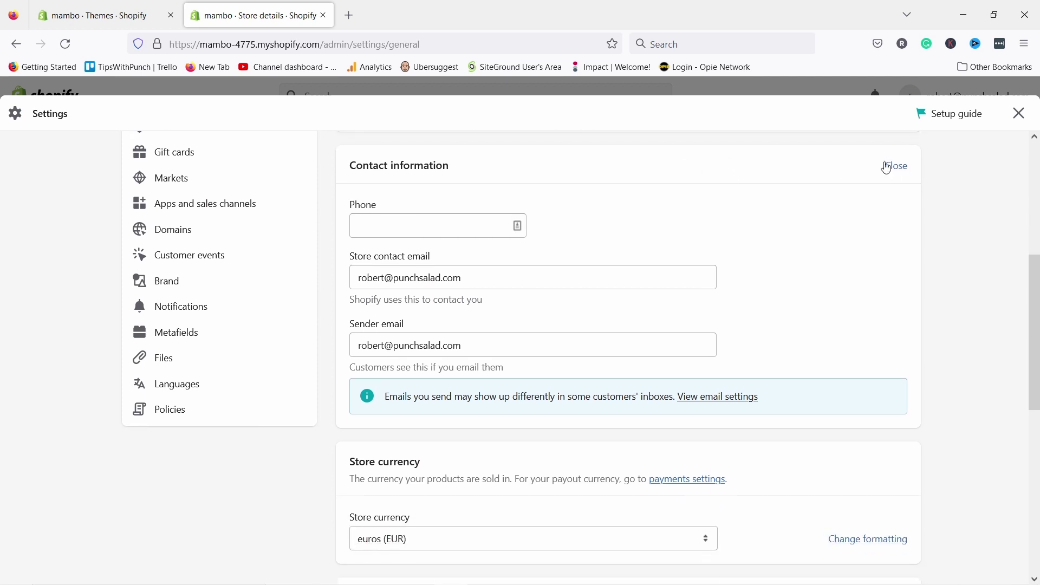
click(894, 164)
- Check the store currency list, keeping euros (EUR) as the currency
scroll(440, 344, down, 1)
scroll(435, 325, down, 3)
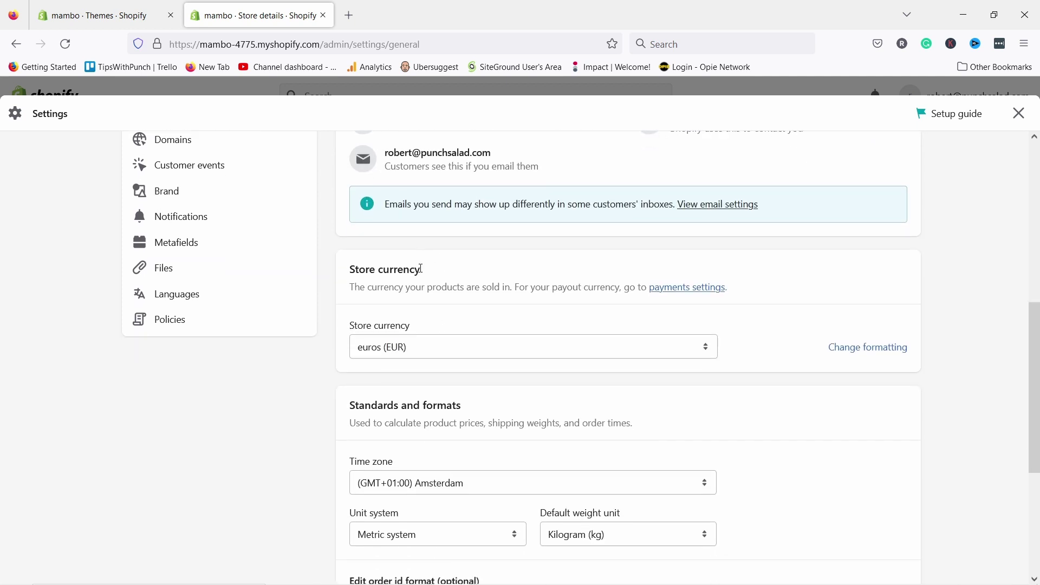
scroll(466, 134, up, 2)
click(420, 287)
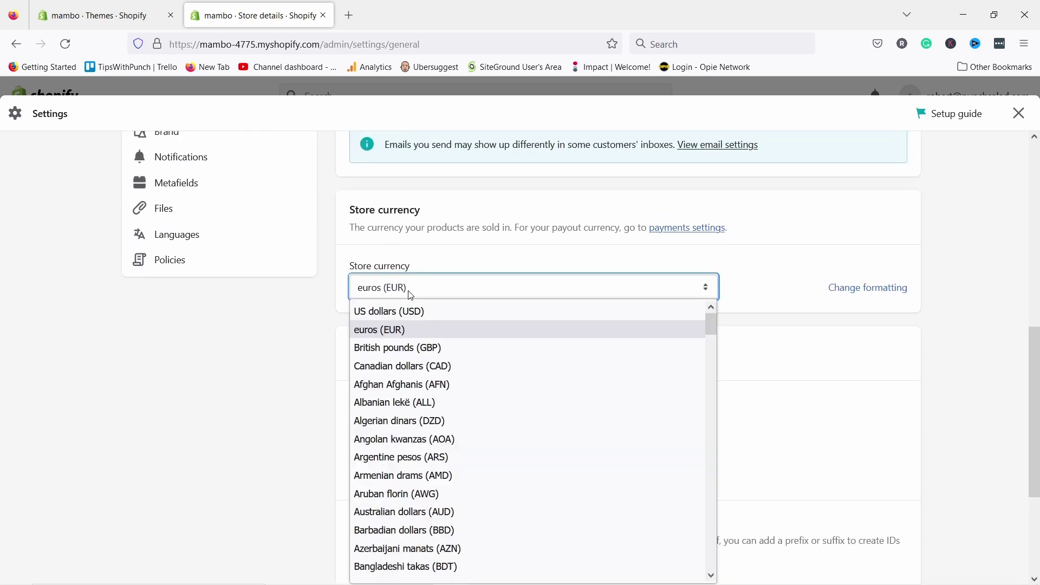
click(292, 347)
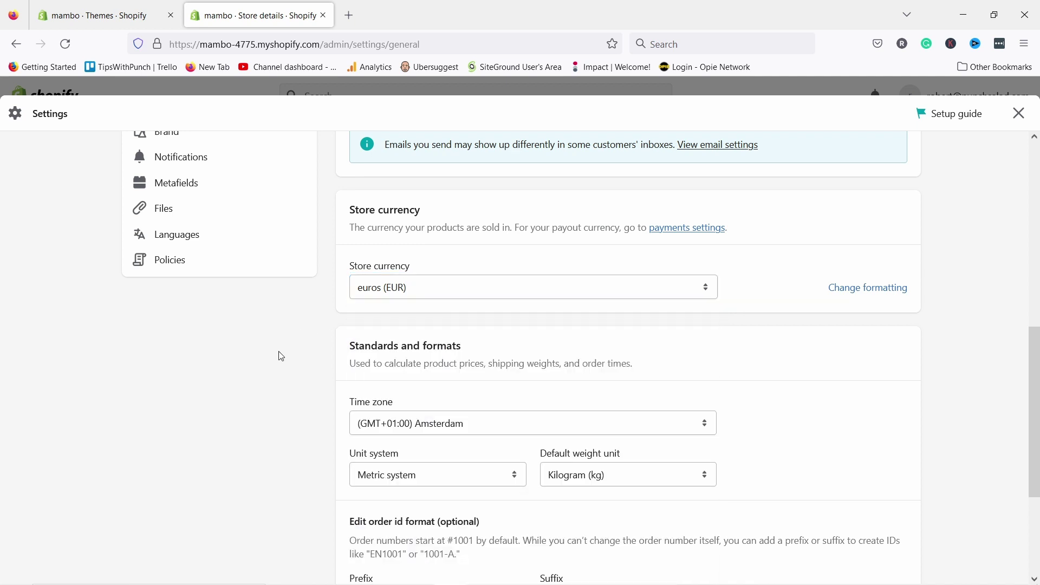
scroll(457, 218, down, 3)
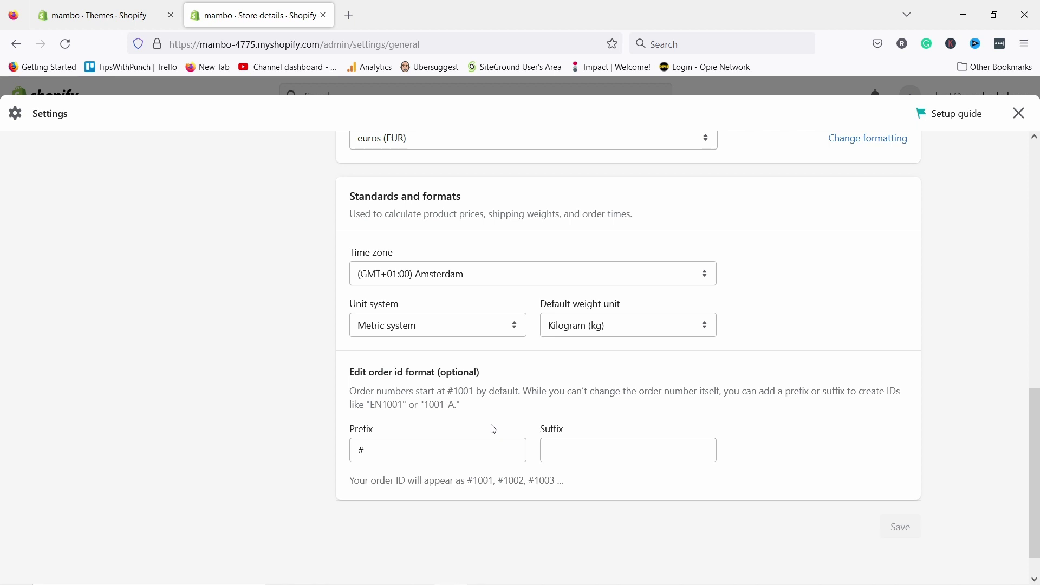
scroll(302, 399, down, 1)
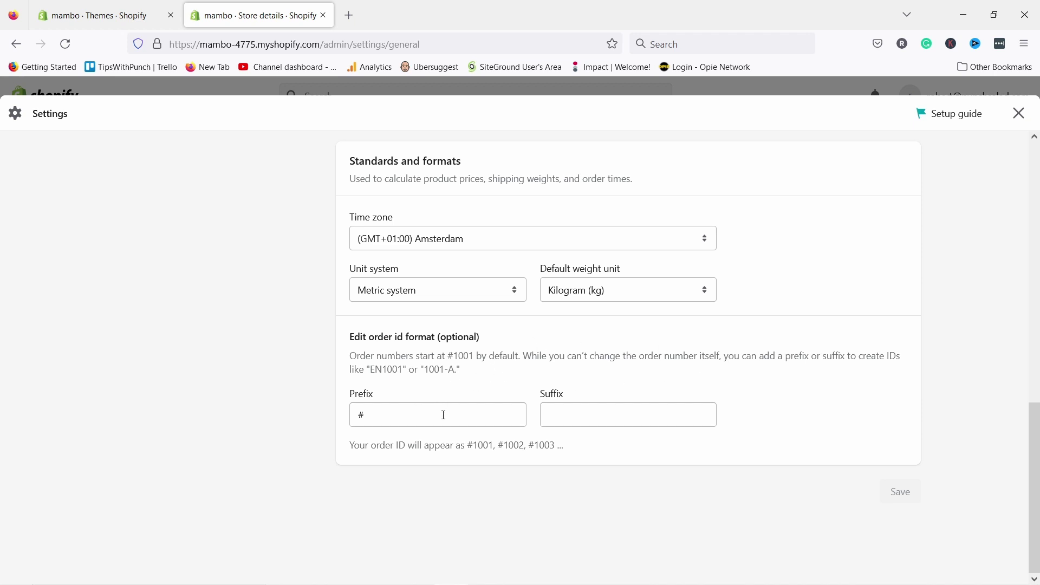
scroll(381, 249, up, 10)
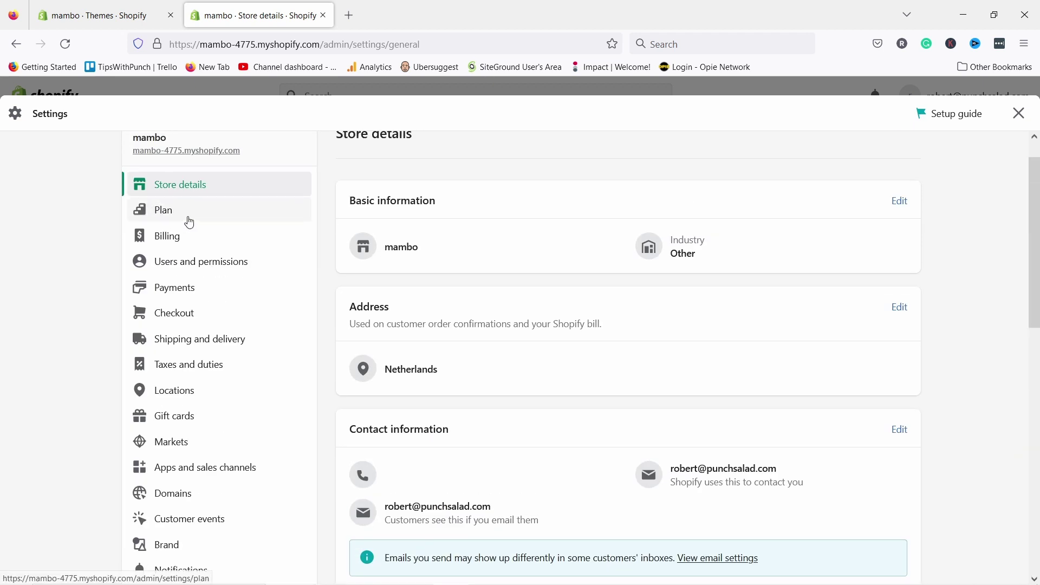
- Compare the Shopify plans' yearly and monthly prices, then go to the Billing settings
click(160, 216)
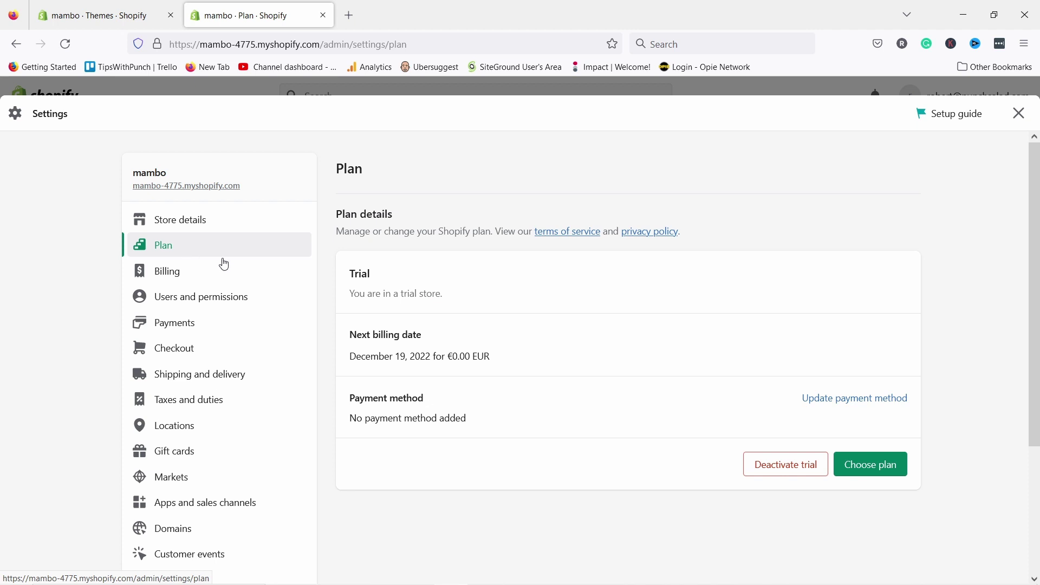
click(873, 472)
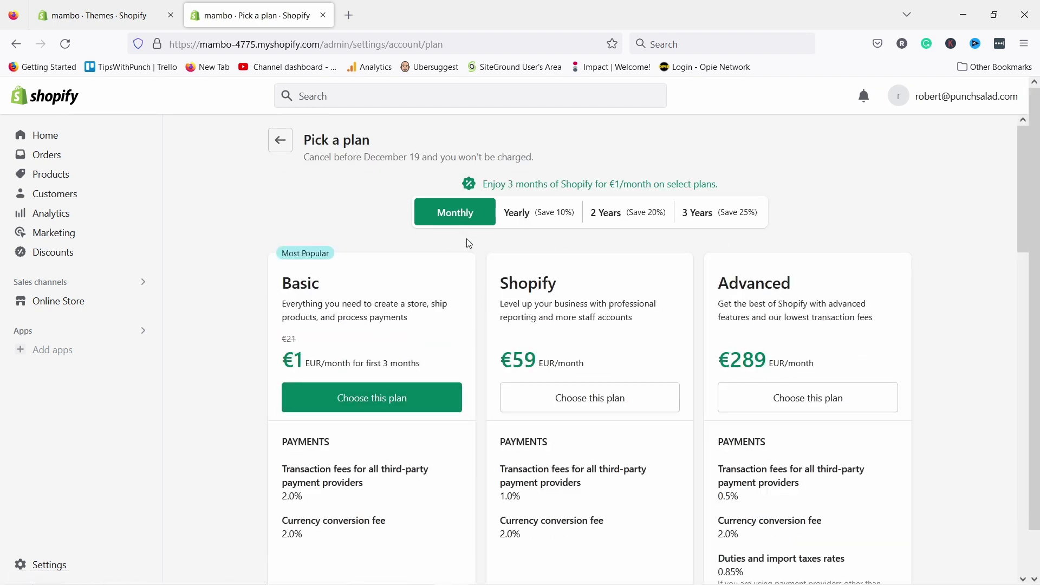
click(539, 217)
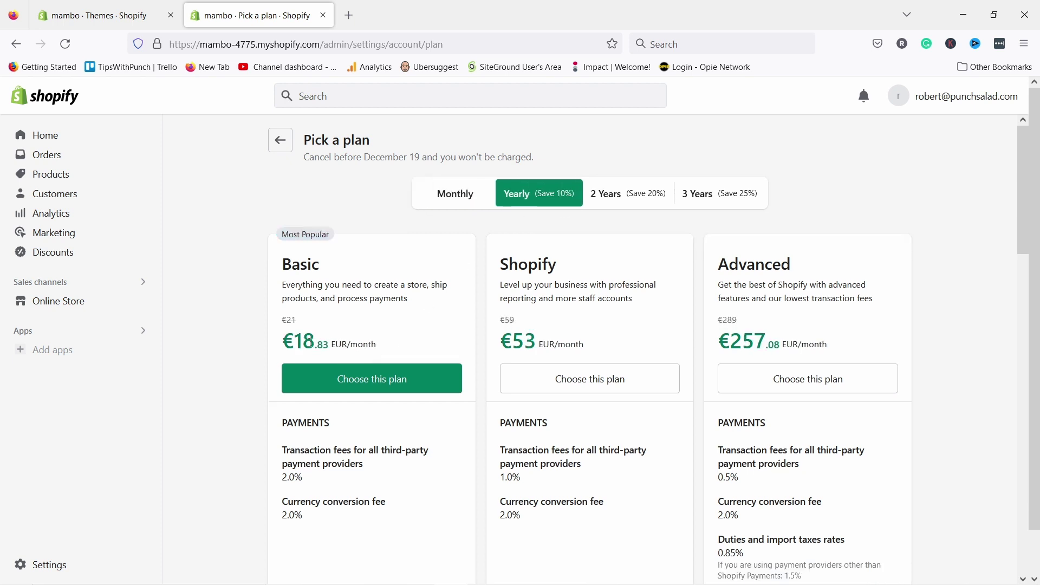
click(462, 197)
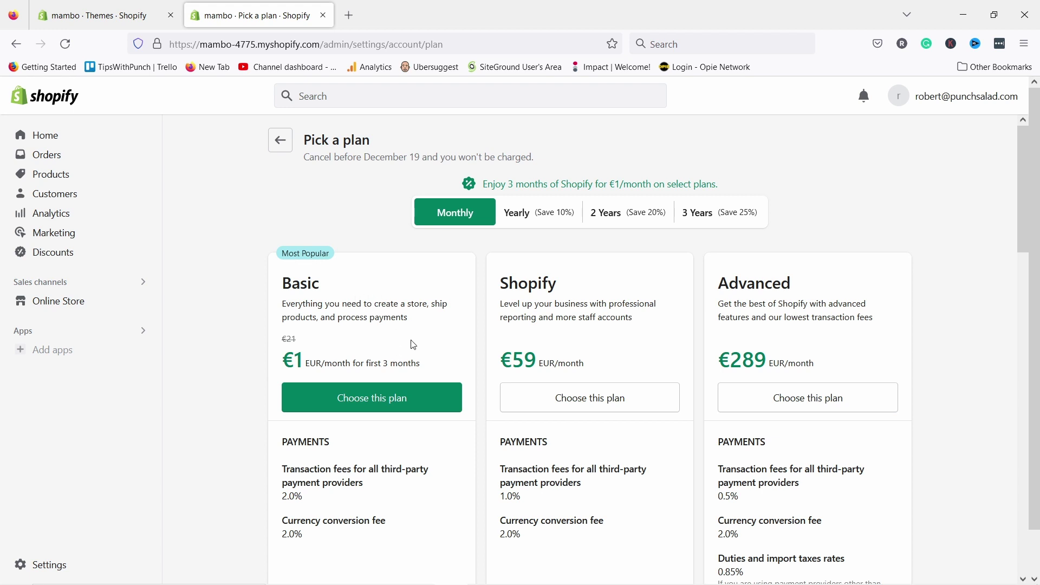
scroll(459, 390, down, 4)
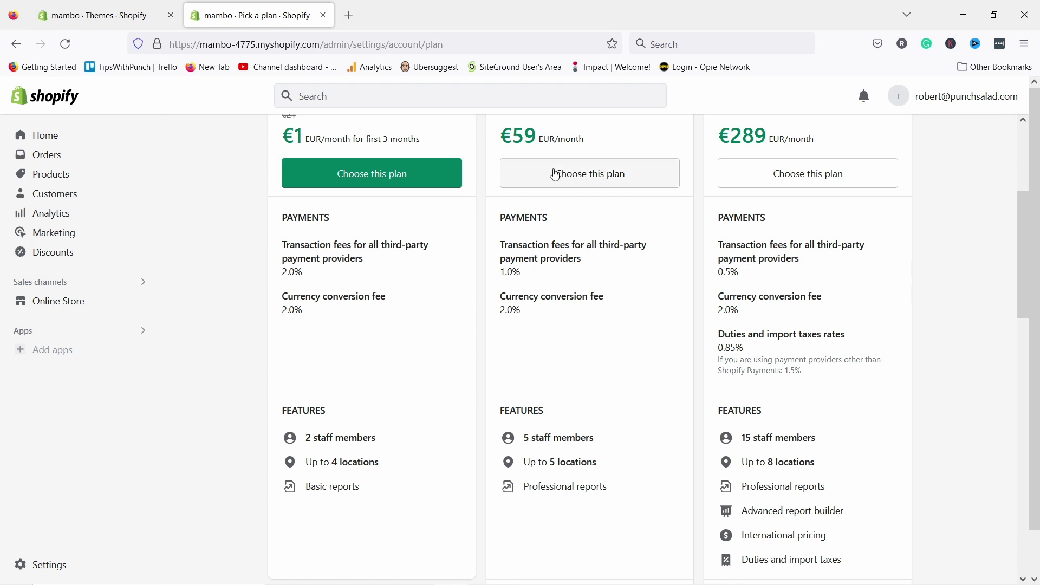
scroll(551, 485, down, 1)
scroll(547, 462, up, 5)
click(281, 139)
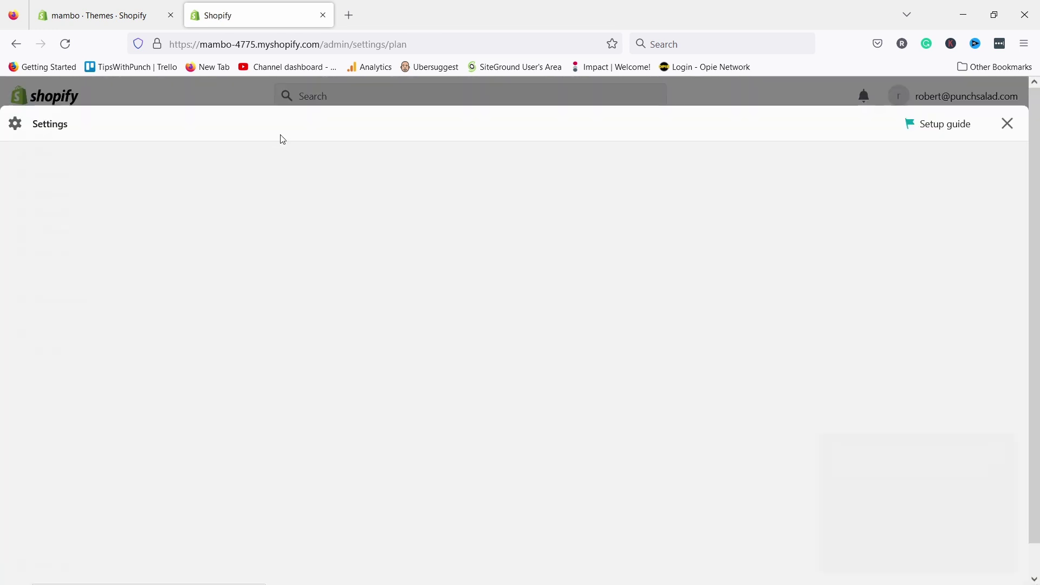
click(171, 279)
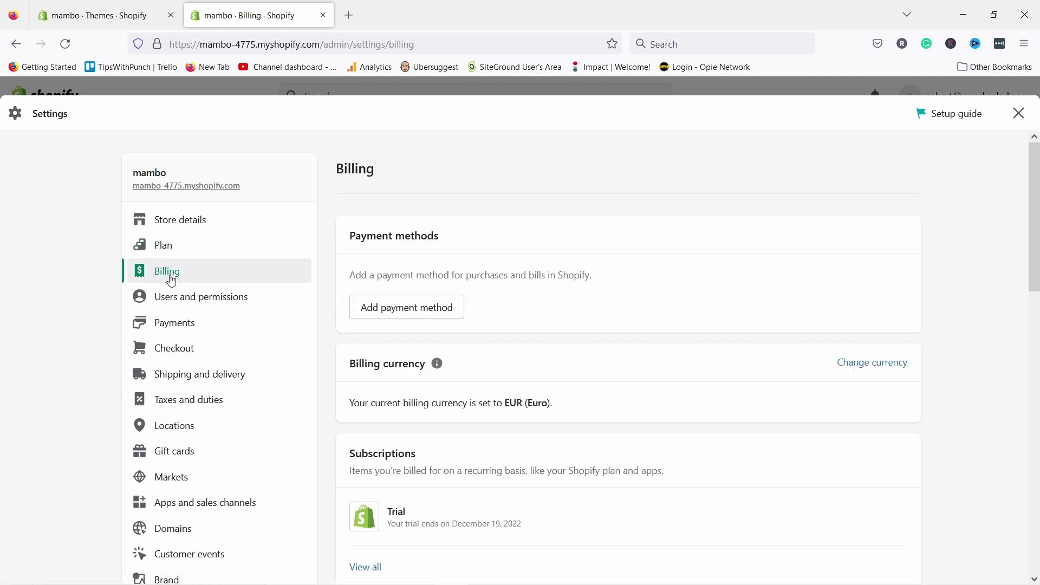
- Pass through Users and permissions to the Payments settings and scroll through them
scroll(584, 320, down, 2)
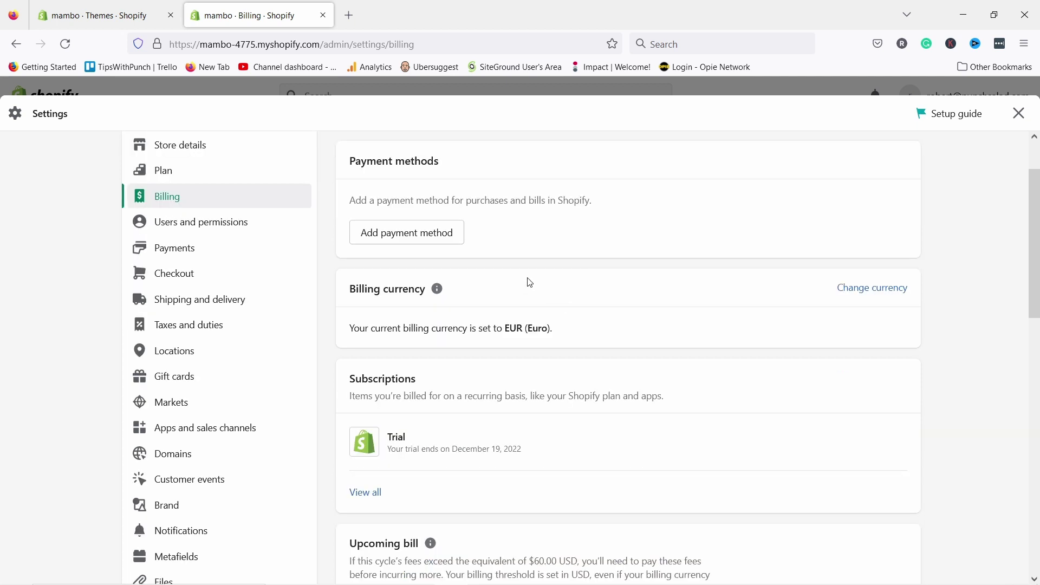
click(211, 230)
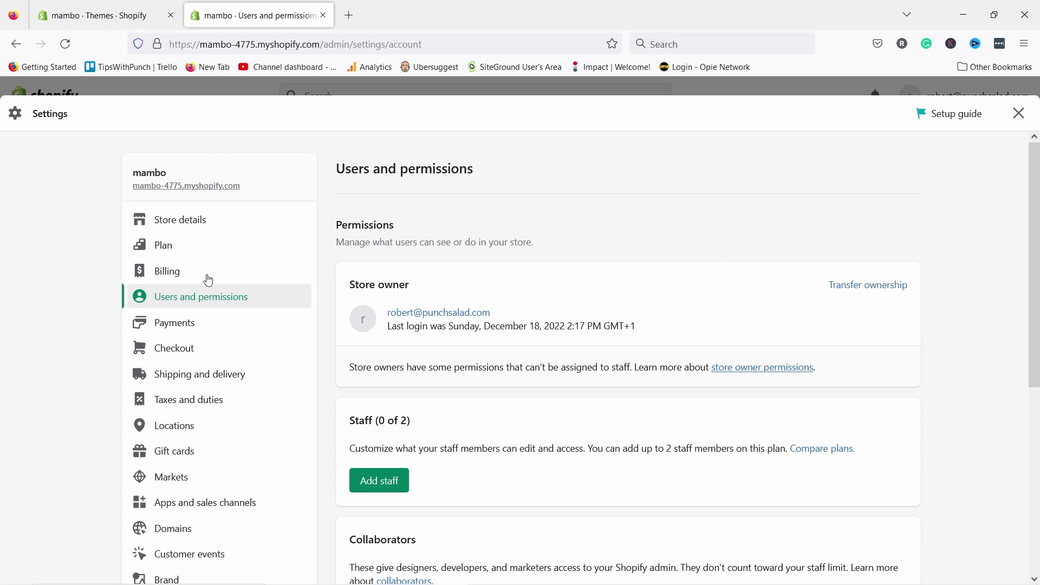
click(166, 324)
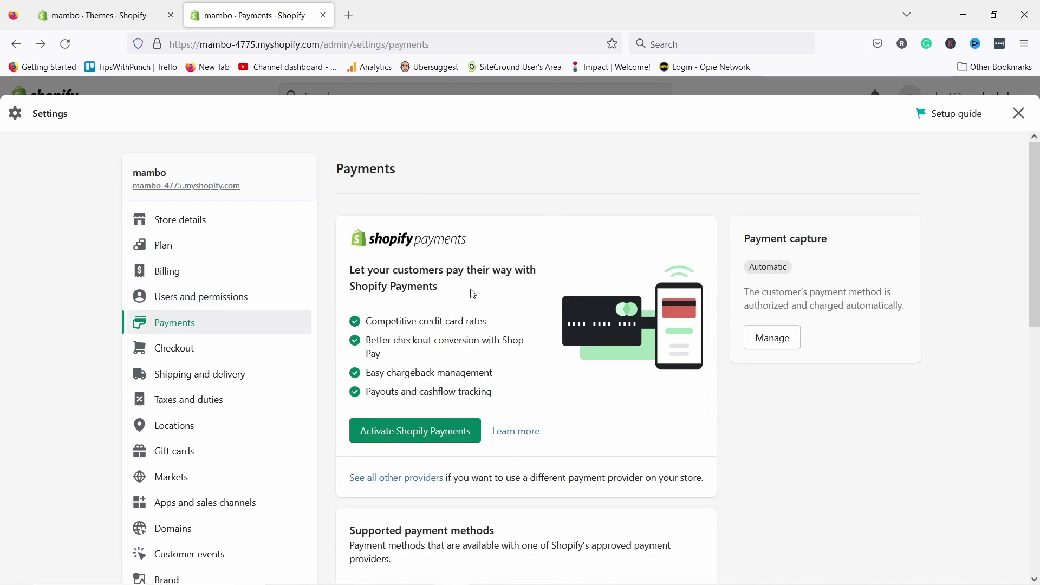
scroll(513, 318, down, 3)
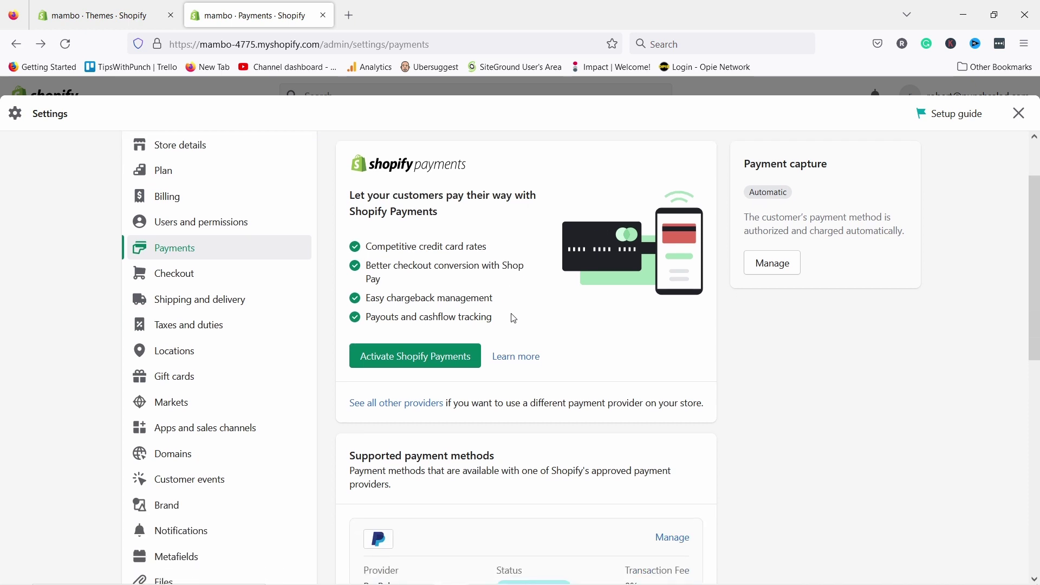
- Review the Shopify Payments card fees, such as 1.9% + €0.25 domestic, then return to Payments
click(514, 356)
scroll(502, 225, down, 9)
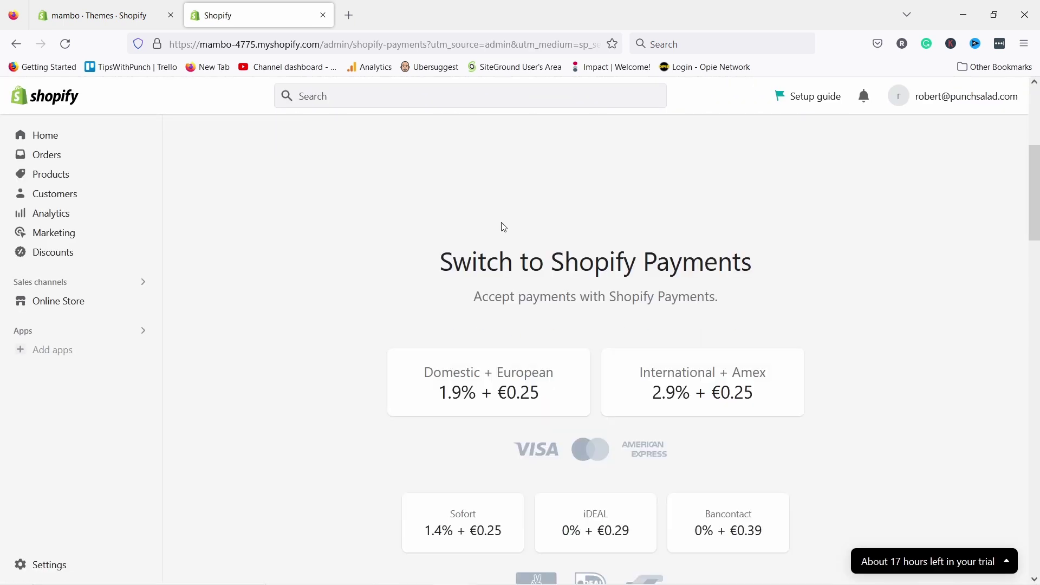
scroll(515, 225, up, 3)
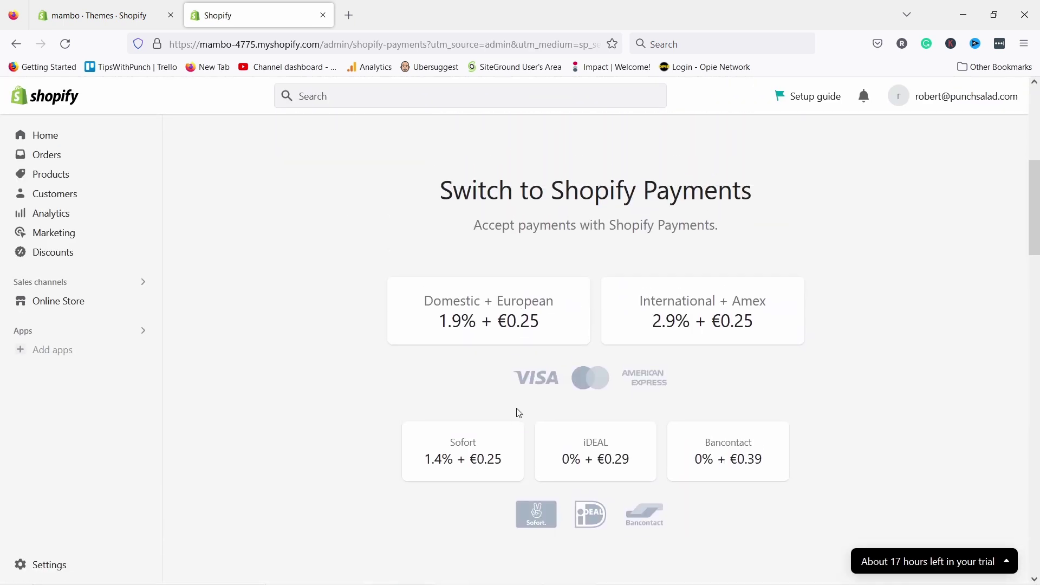
scroll(699, 416, down, 3)
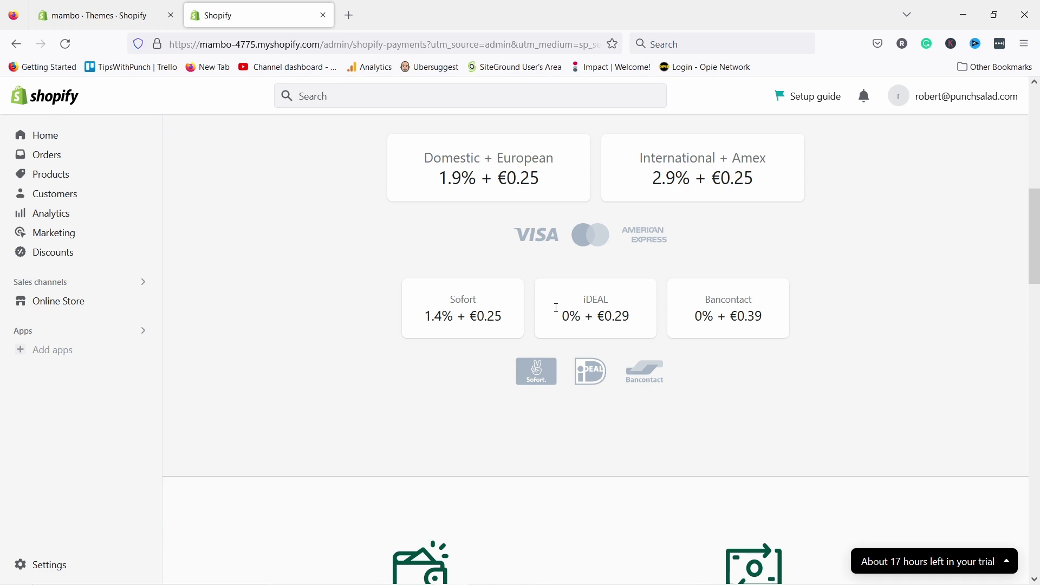
scroll(561, 372, up, 6)
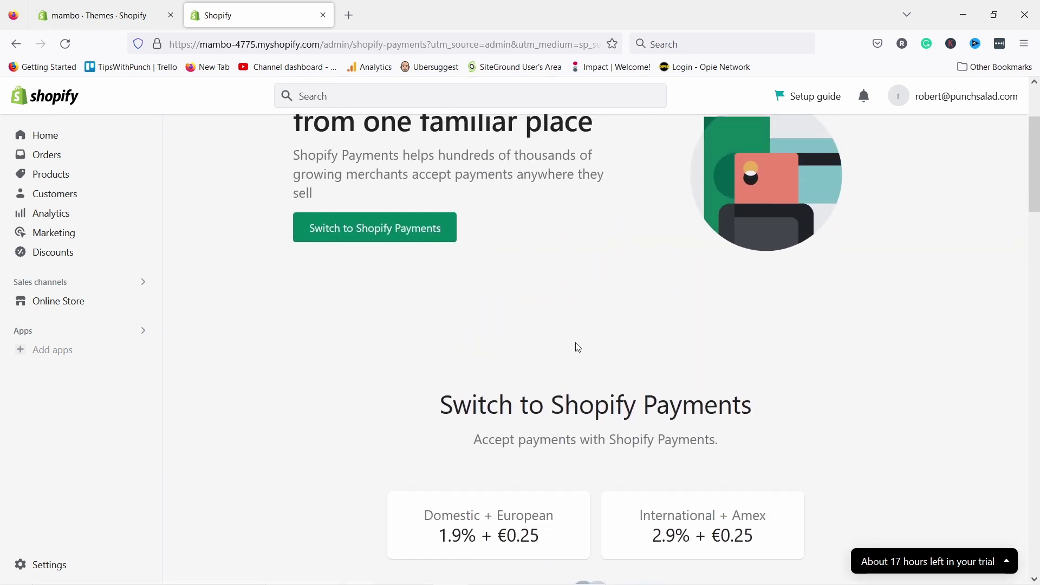
scroll(564, 343, up, 2)
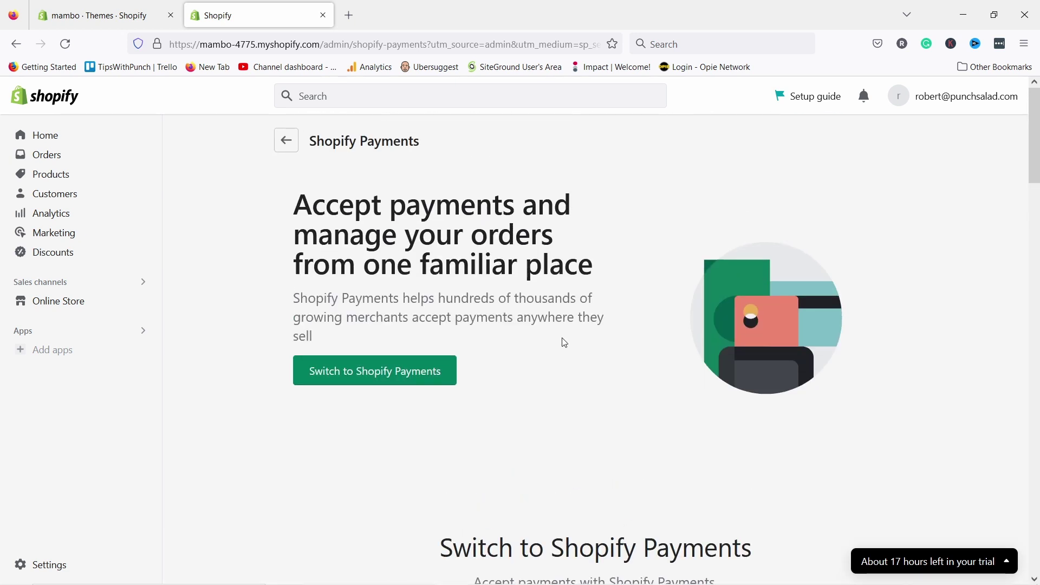
scroll(562, 344, down, 4)
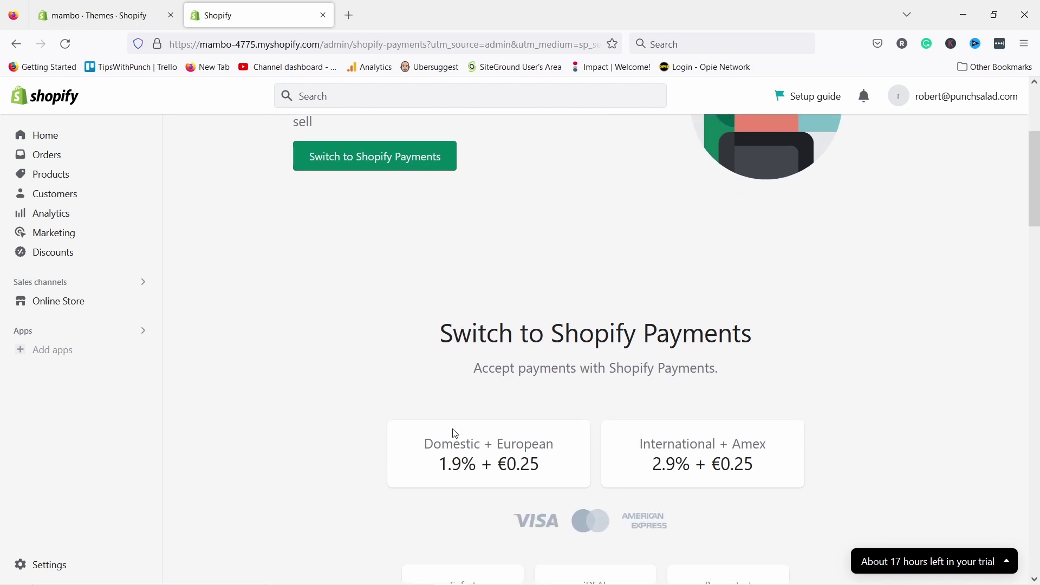
scroll(455, 433, down, 3)
drag(441, 320, 458, 348)
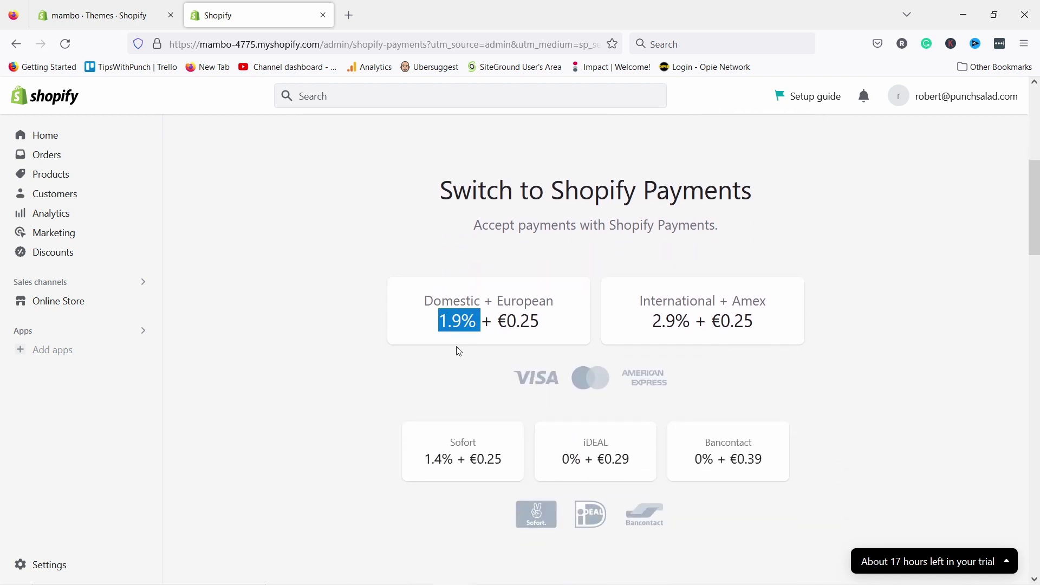
click(419, 397)
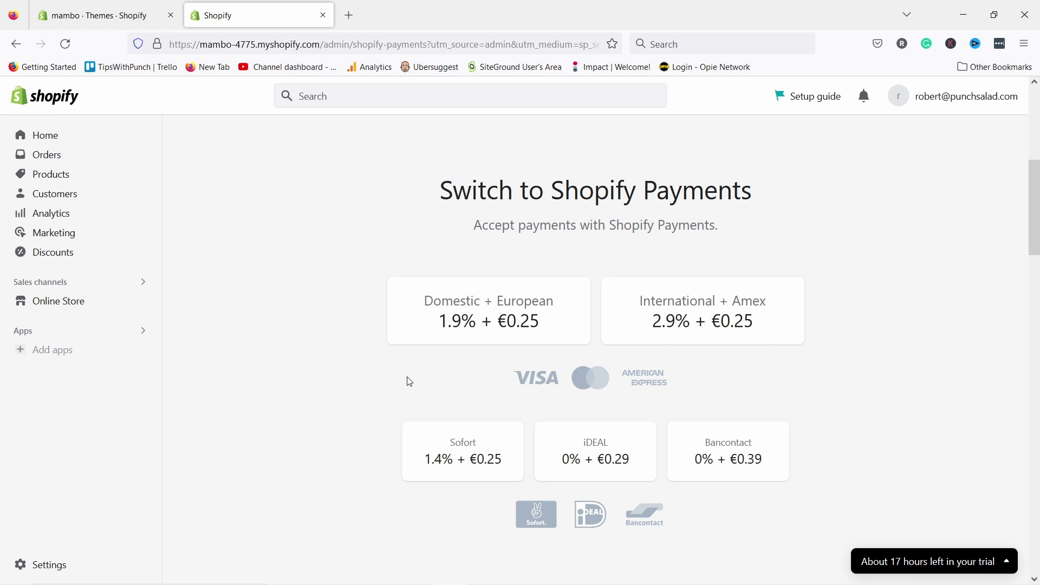
scroll(409, 374, up, 6)
scroll(536, 359, up, 2)
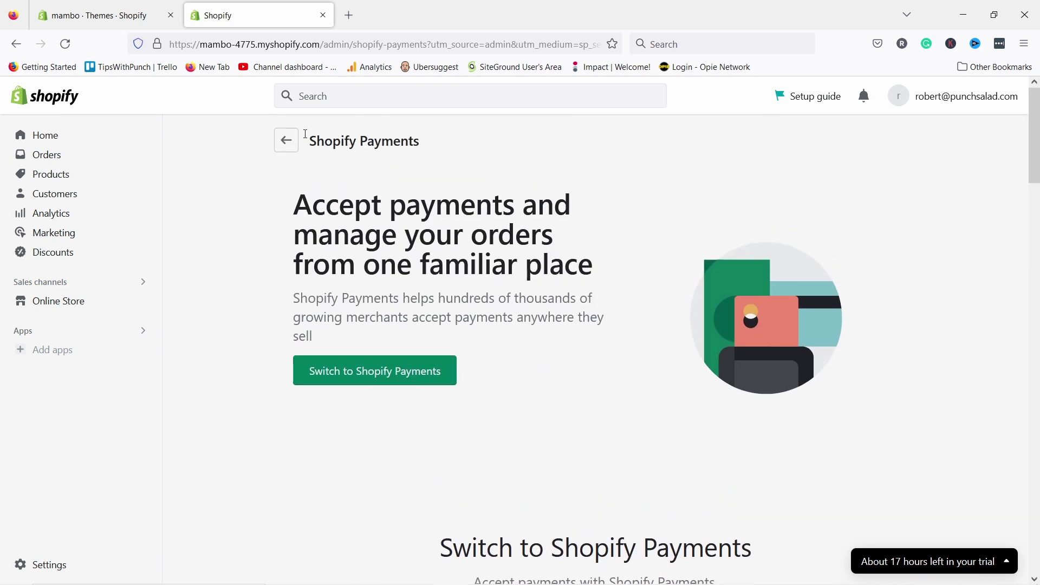
click(287, 141)
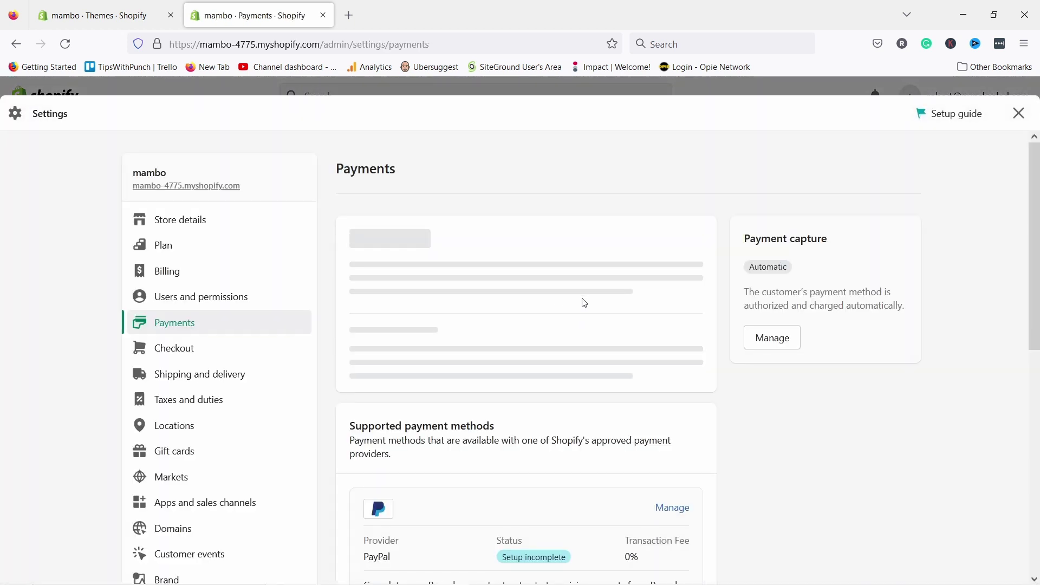
scroll(577, 311, down, 2)
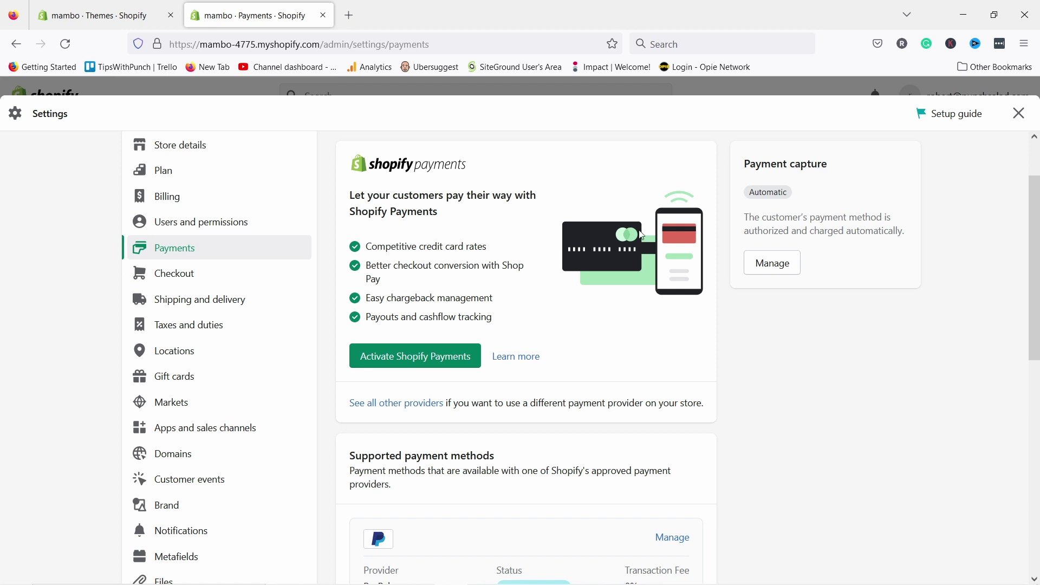
scroll(605, 258, down, 4)
click(405, 257)
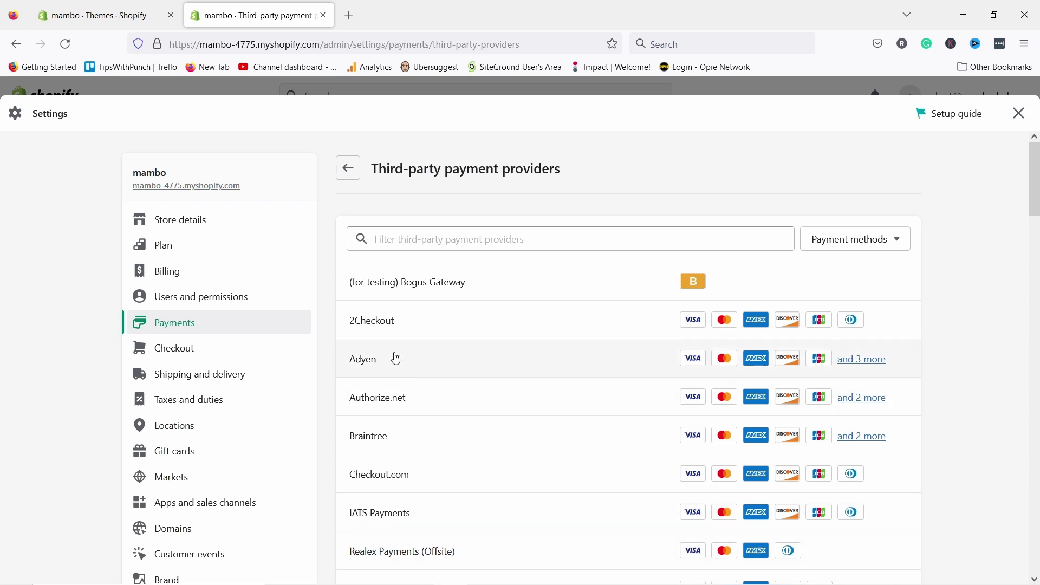
scroll(472, 230, down, 15)
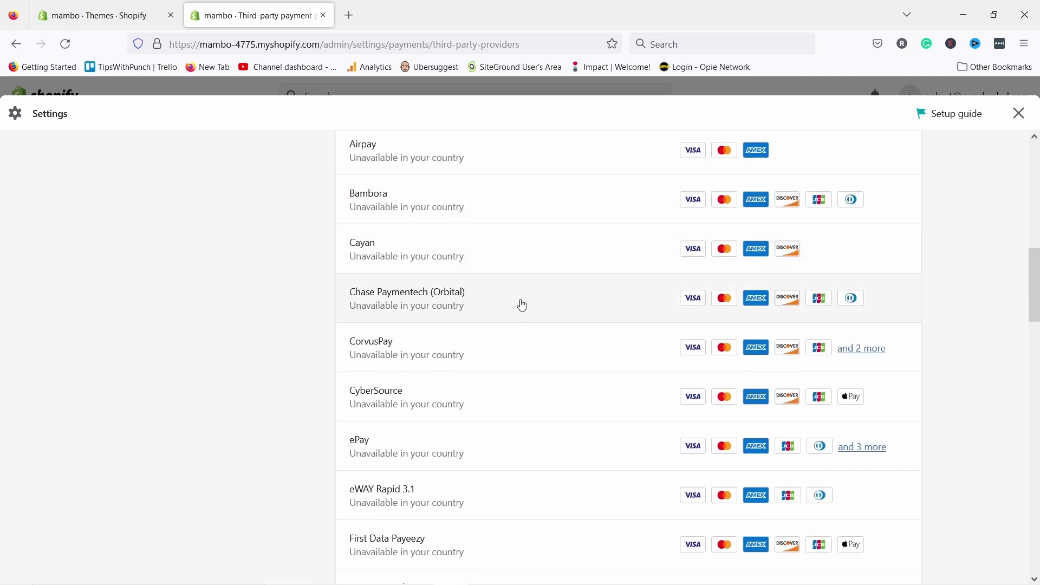
scroll(520, 304, up, 15)
scroll(538, 327, up, 3)
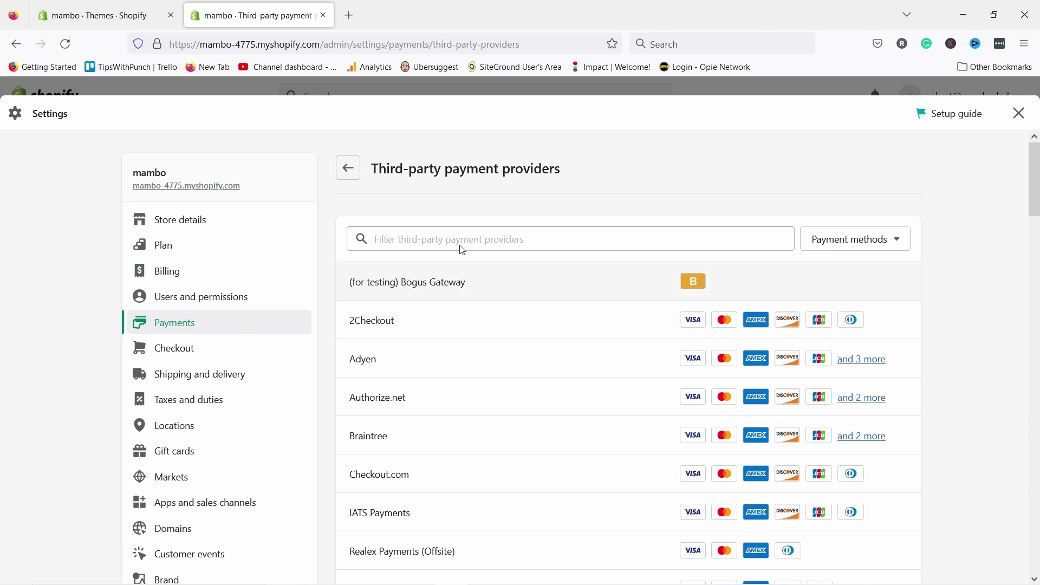
click(429, 242)
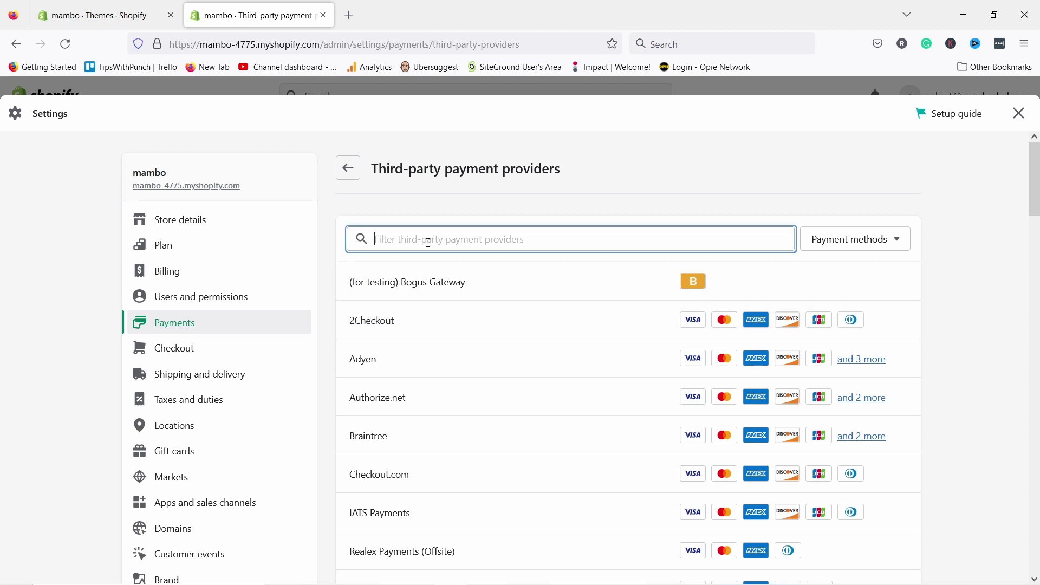
click(688, 217)
scroll(476, 281, down, 15)
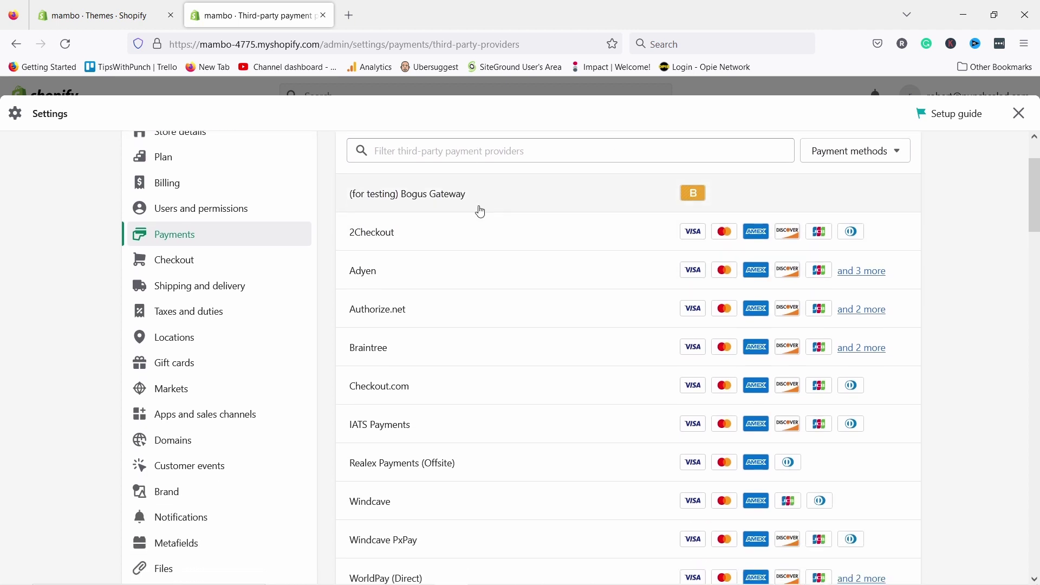
scroll(555, 339, up, 15)
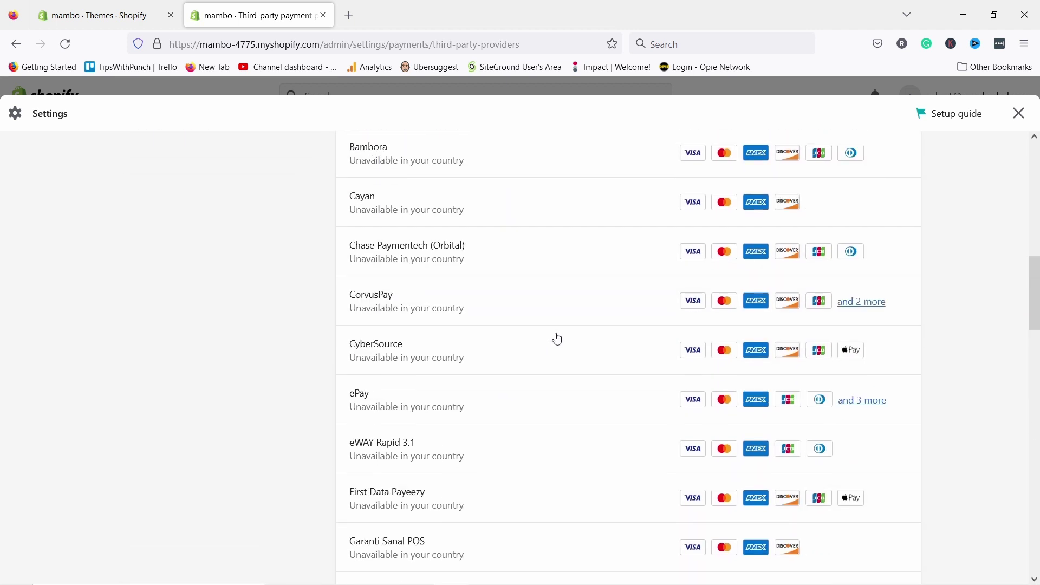
click(359, 173)
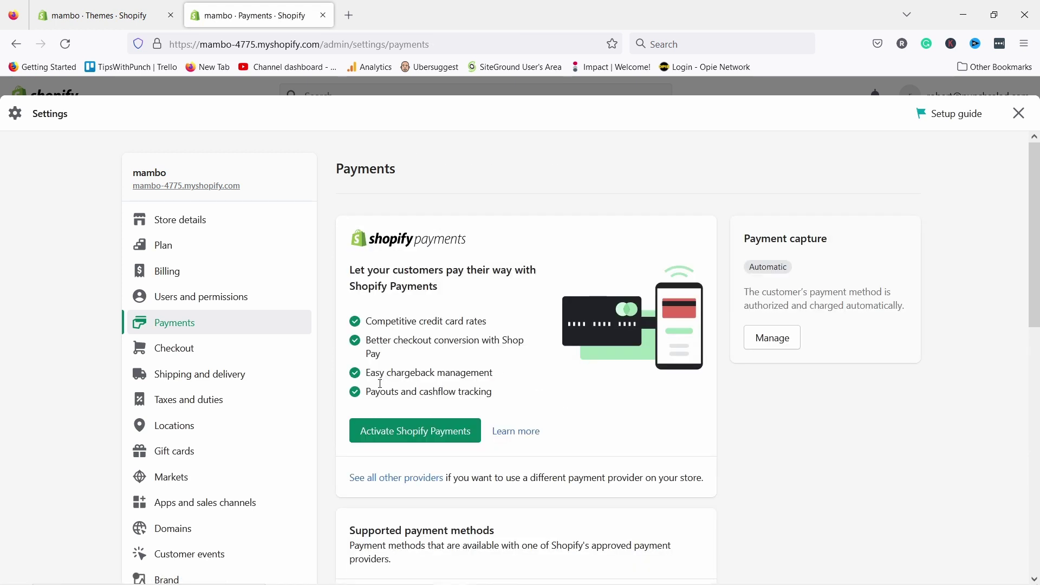
click(430, 434)
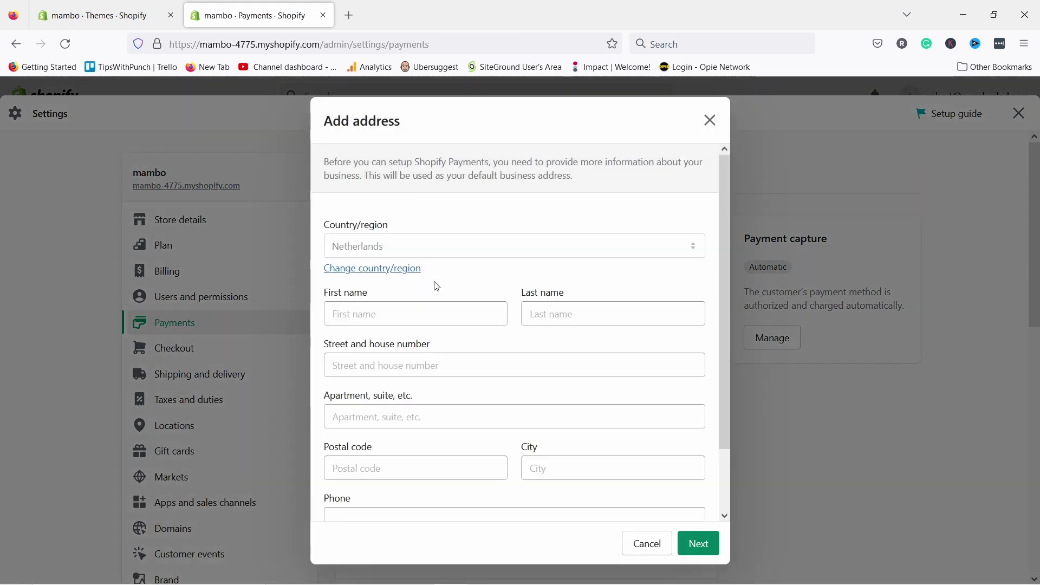
scroll(428, 228, down, 2)
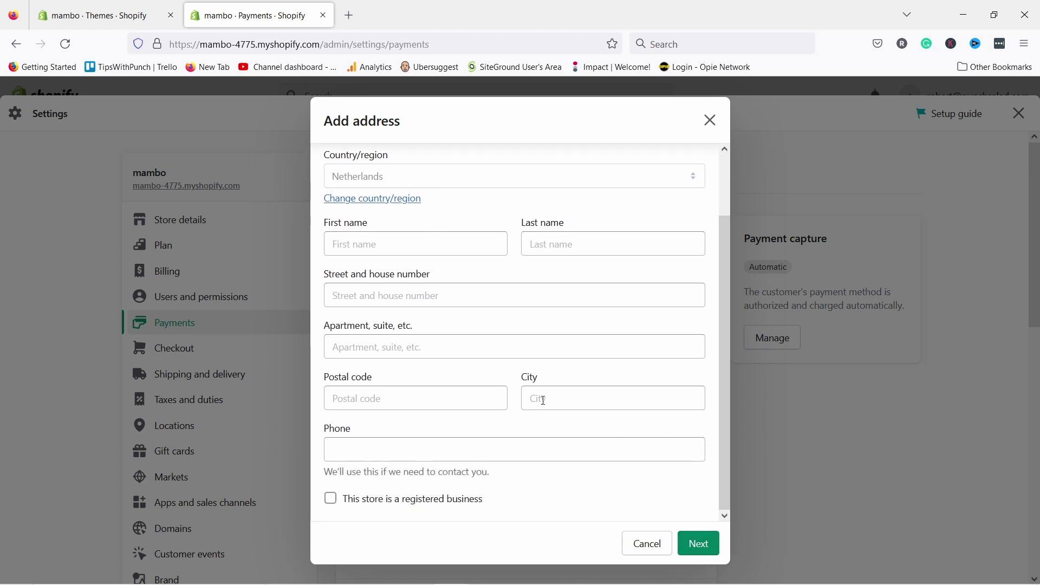
click(710, 122)
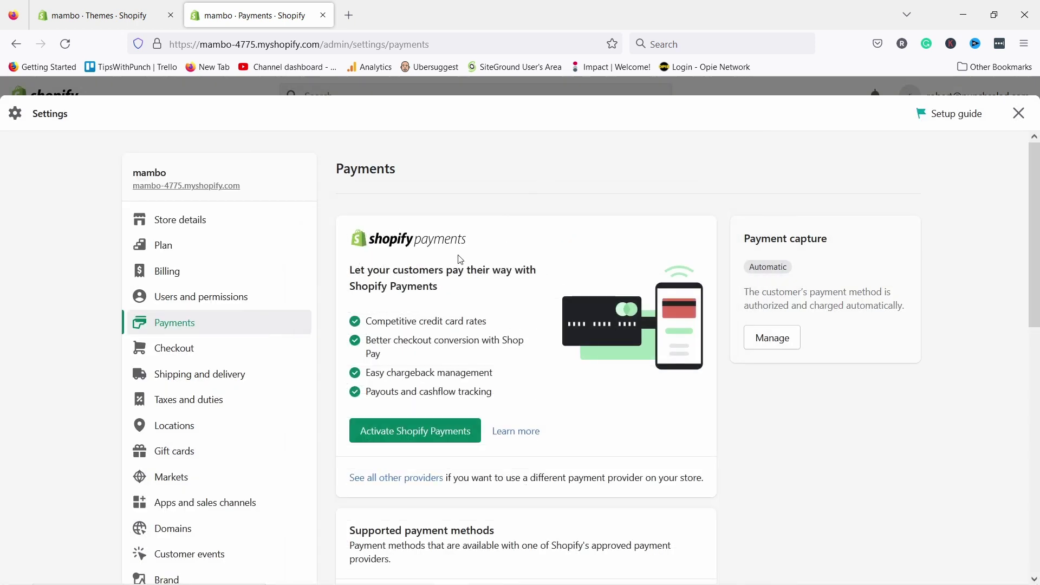
scroll(460, 259, down, 5)
scroll(481, 184, down, 1)
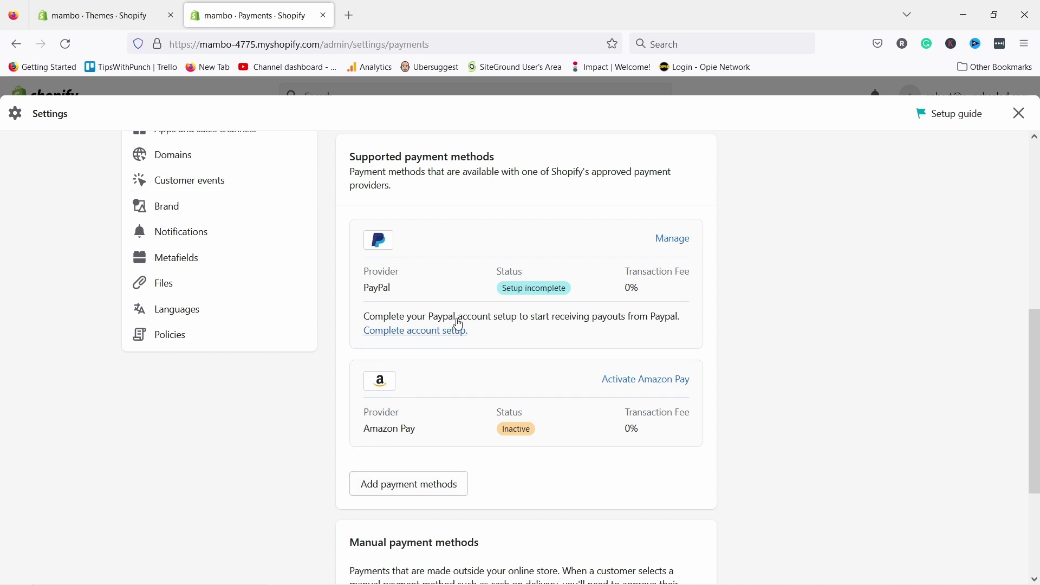
click(679, 248)
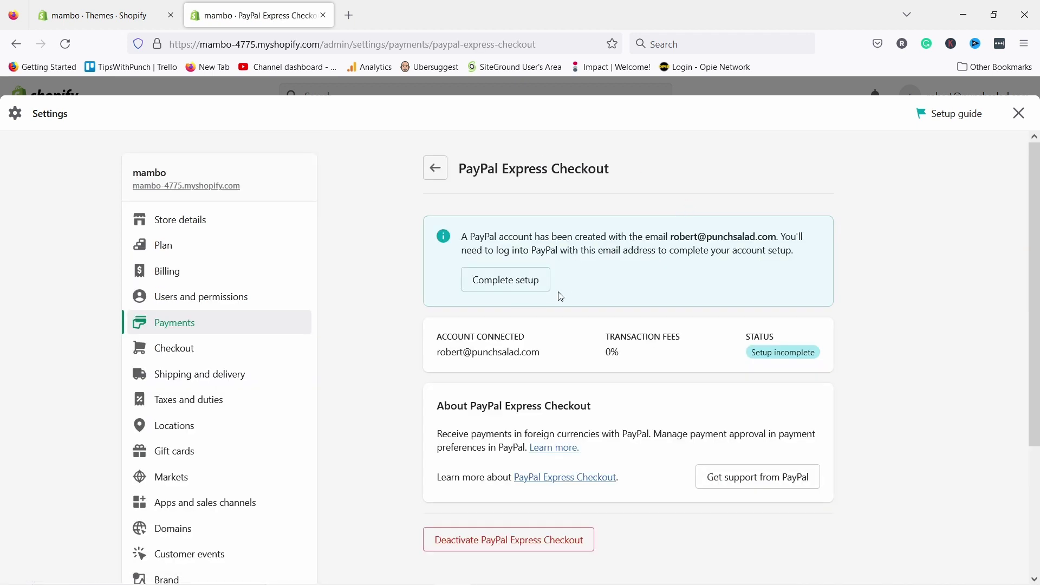
click(518, 284)
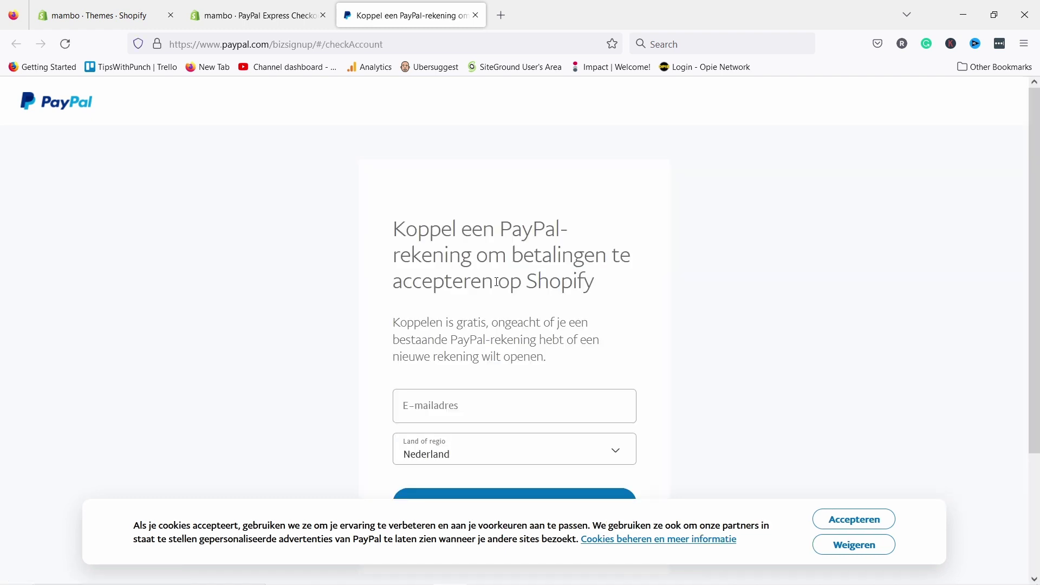
click(477, 15)
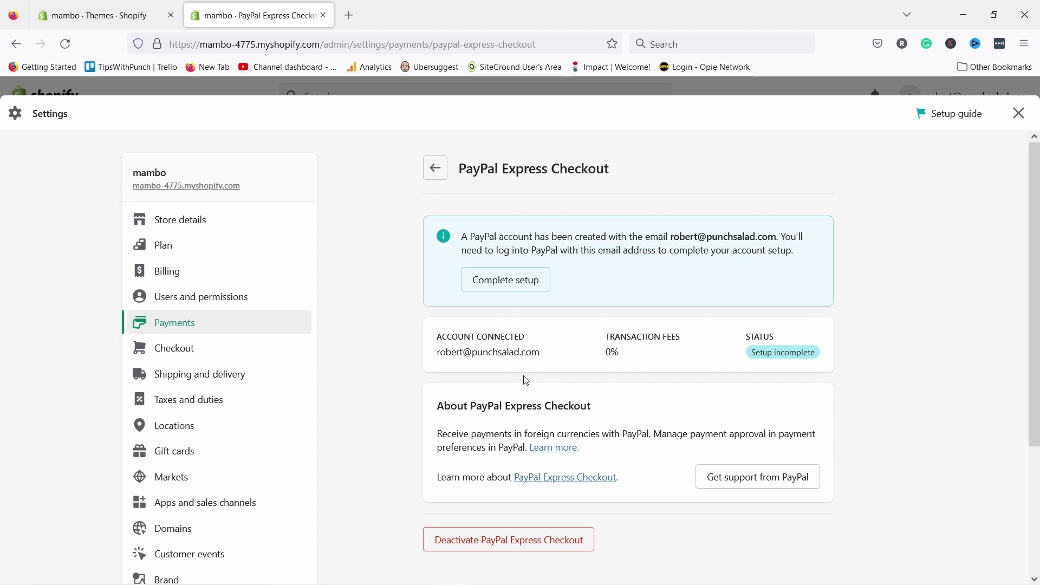
click(435, 169)
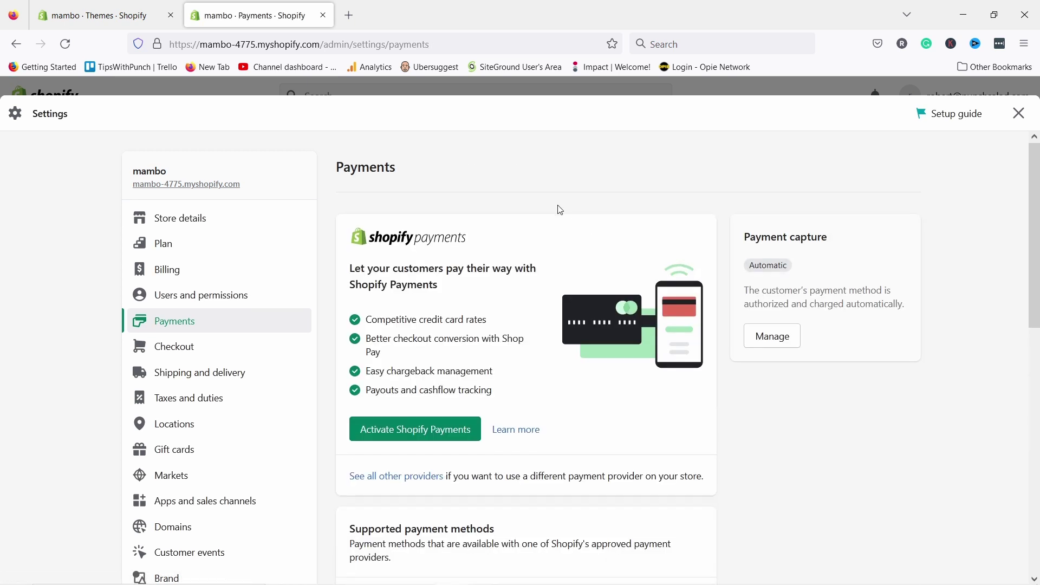
scroll(560, 210, down, 6)
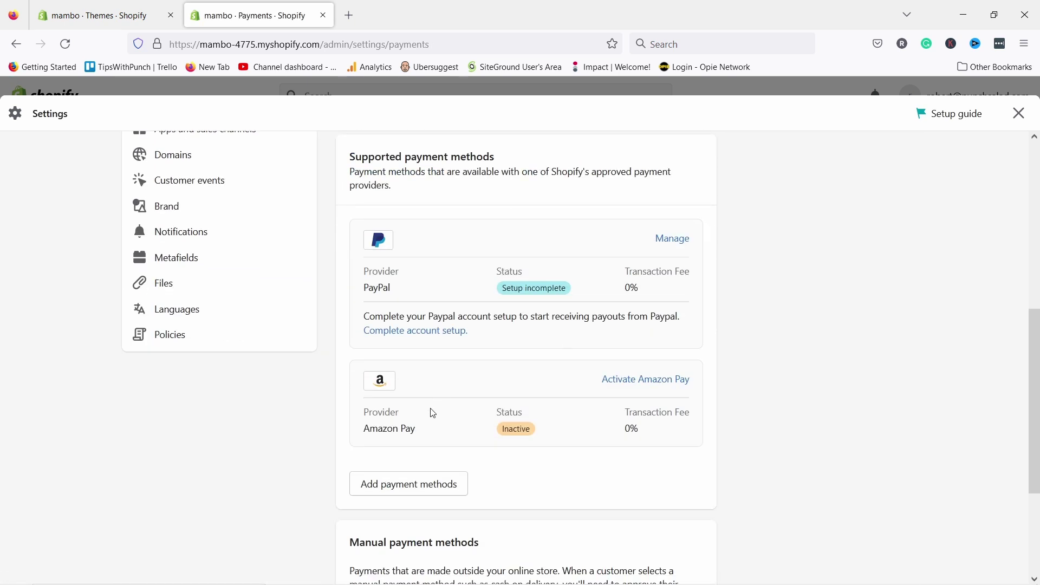
scroll(541, 368, down, 1)
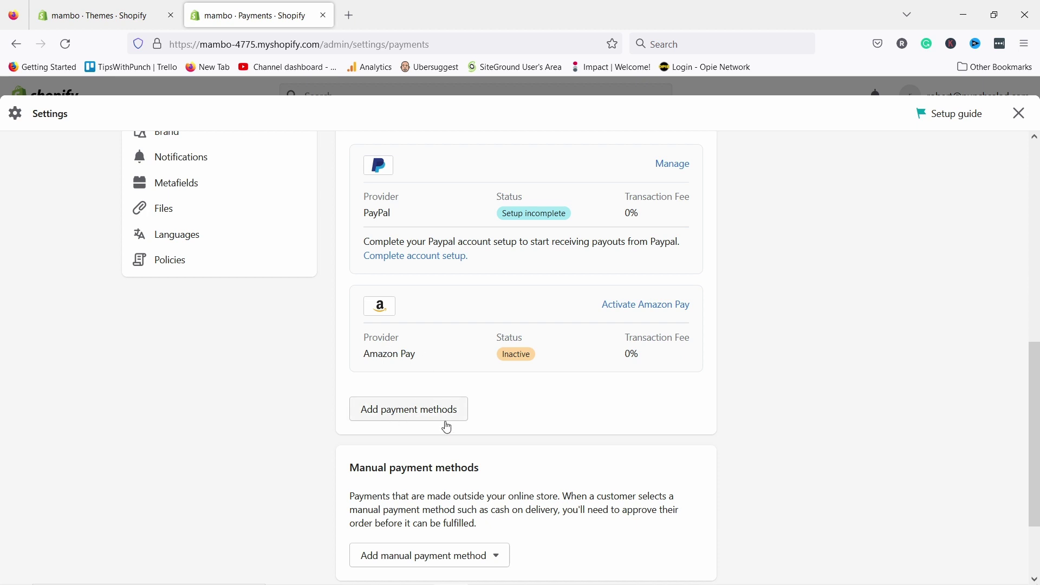
click(394, 413)
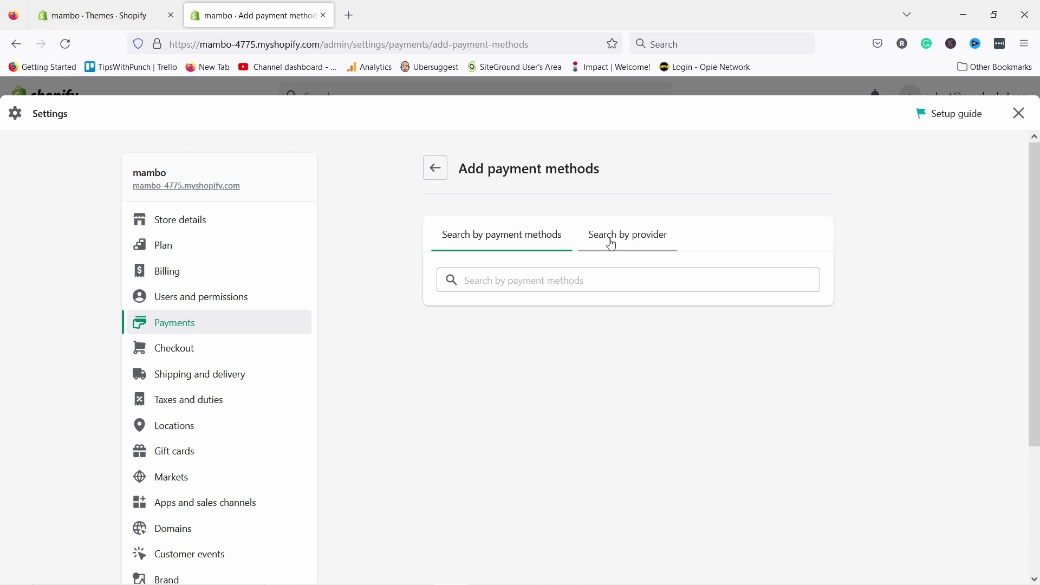
click(480, 284)
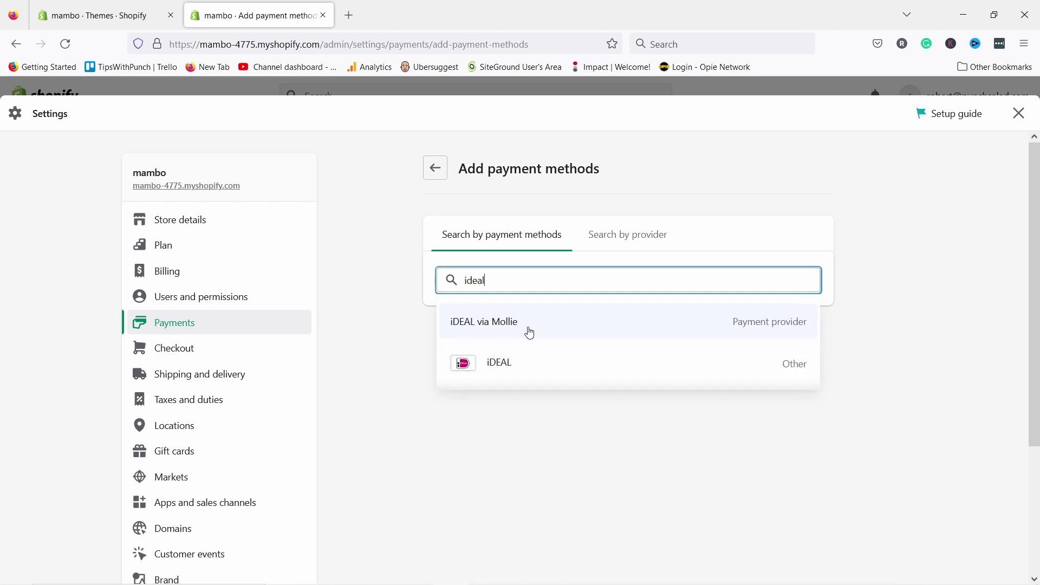
click(437, 168)
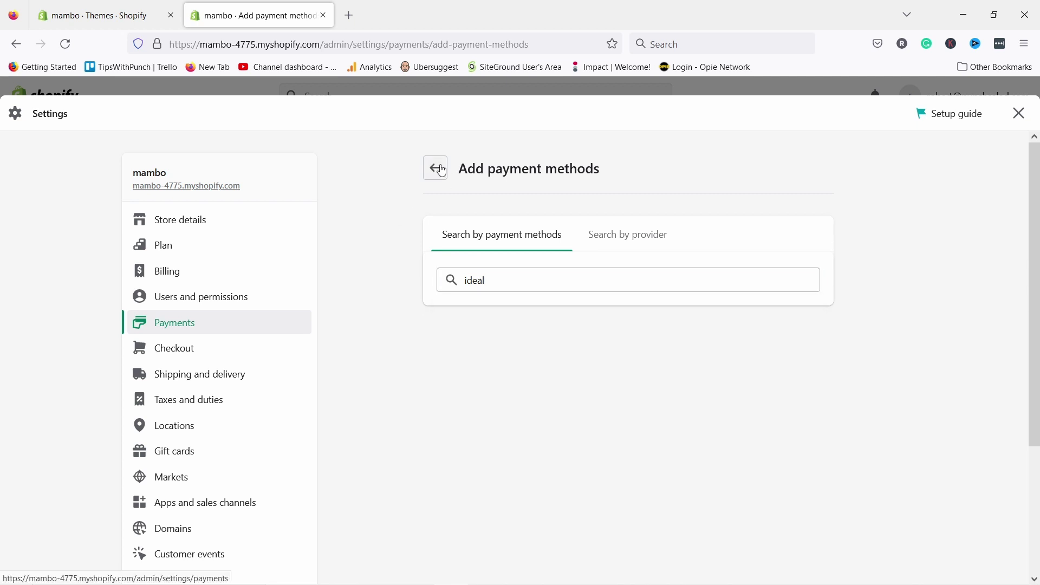
scroll(530, 233, down, 10)
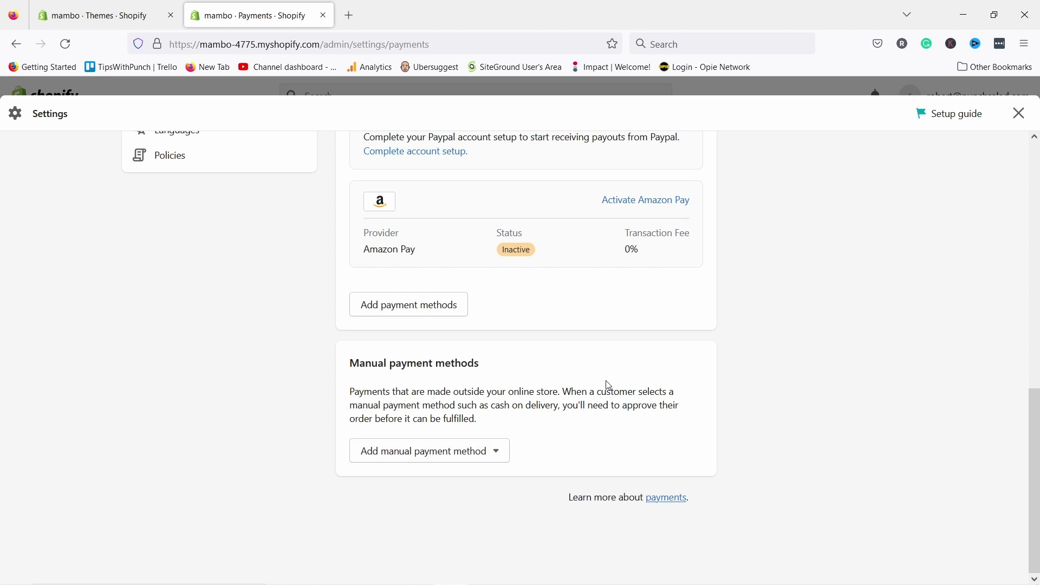
scroll(710, 278, up, 4)
scroll(652, 260, down, 4)
click(432, 457)
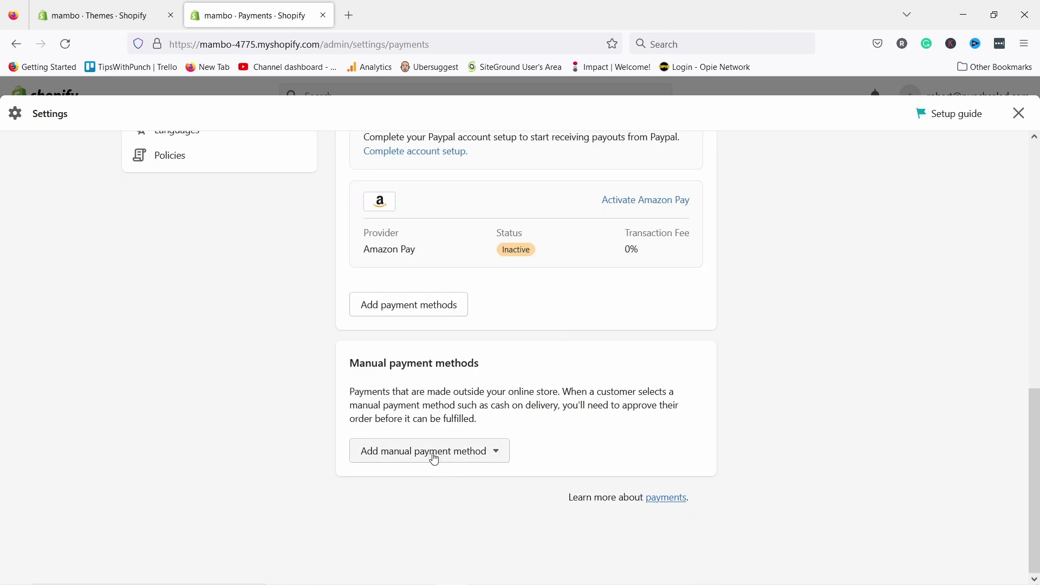
click(597, 474)
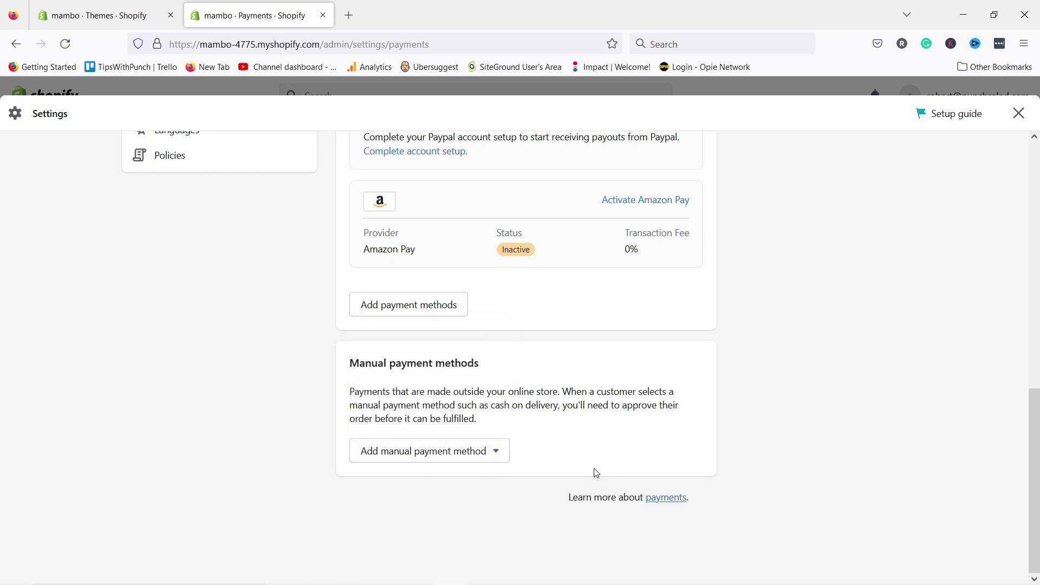
click(486, 461)
scroll(336, 342, up, 5)
scroll(337, 344, up, 3)
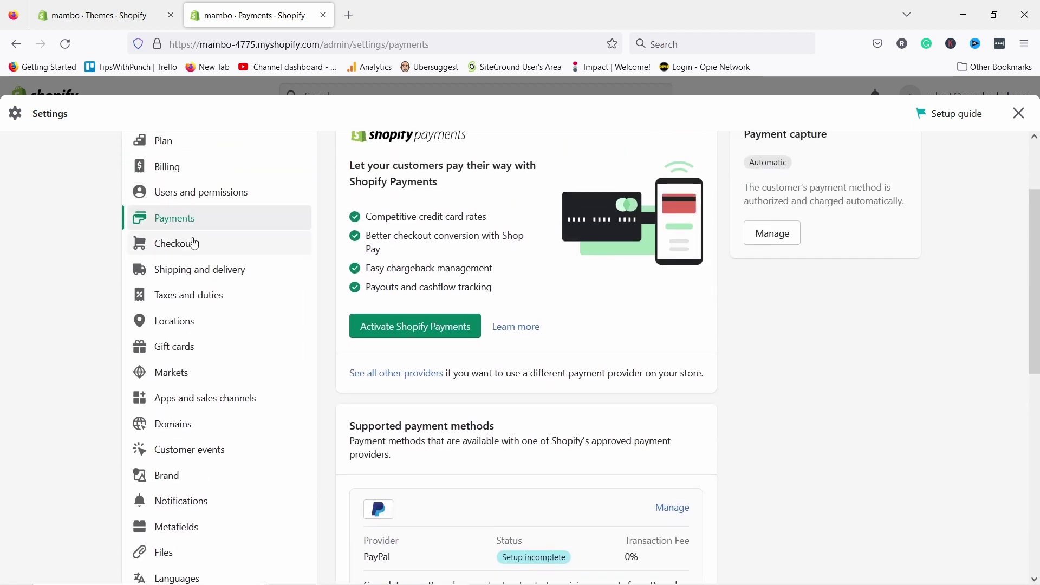
- Switch Checkout customer accounts to 'Accounts are optional' and save the change
click(193, 241)
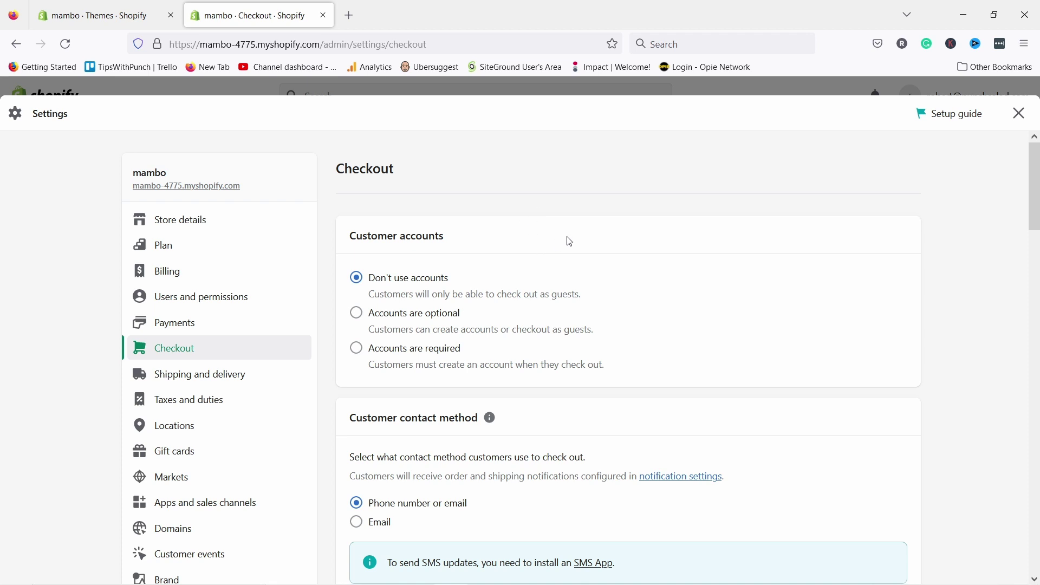
scroll(572, 243, down, 1)
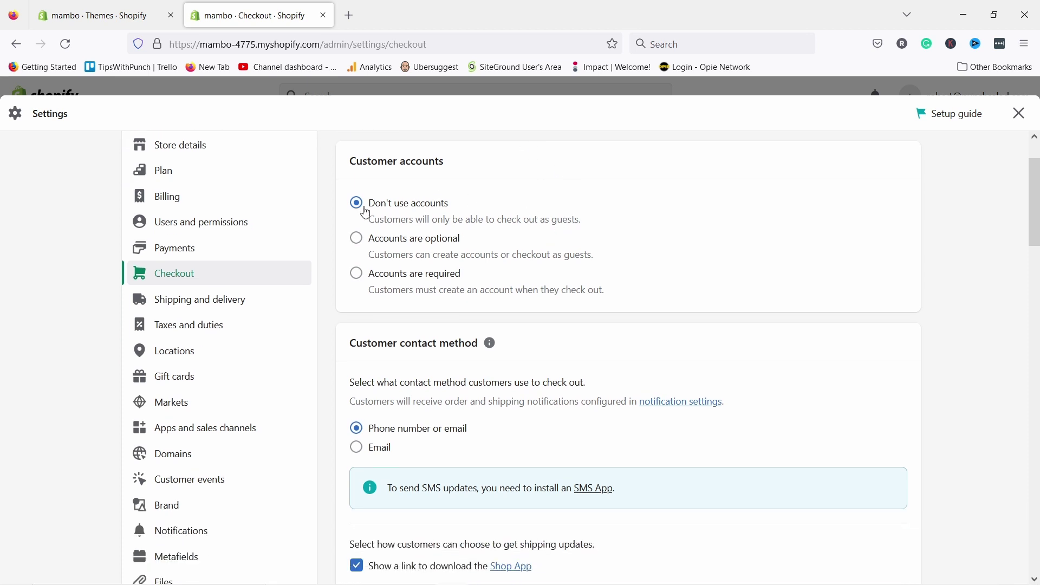
click(357, 238)
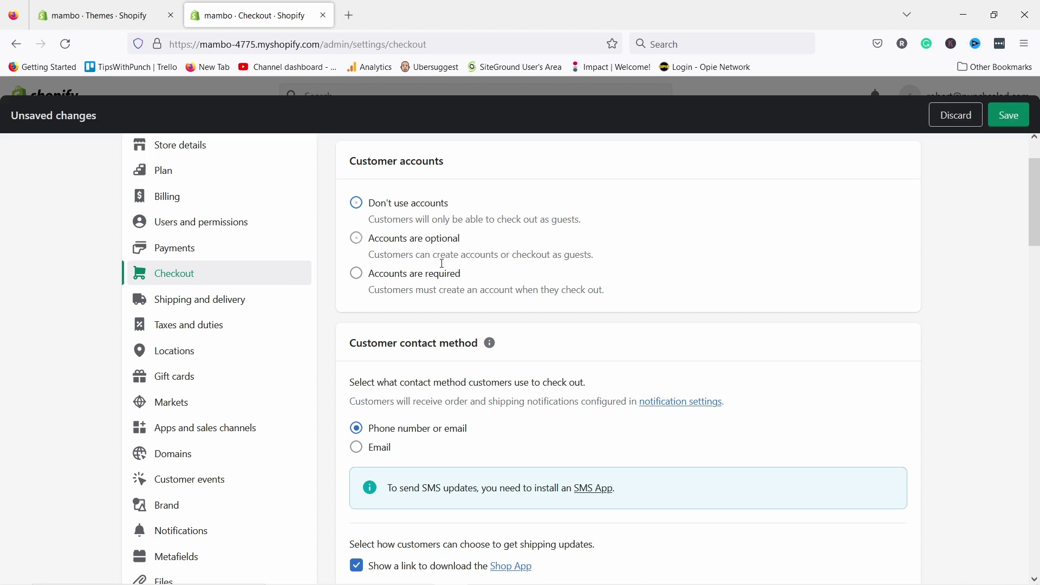
click(1009, 115)
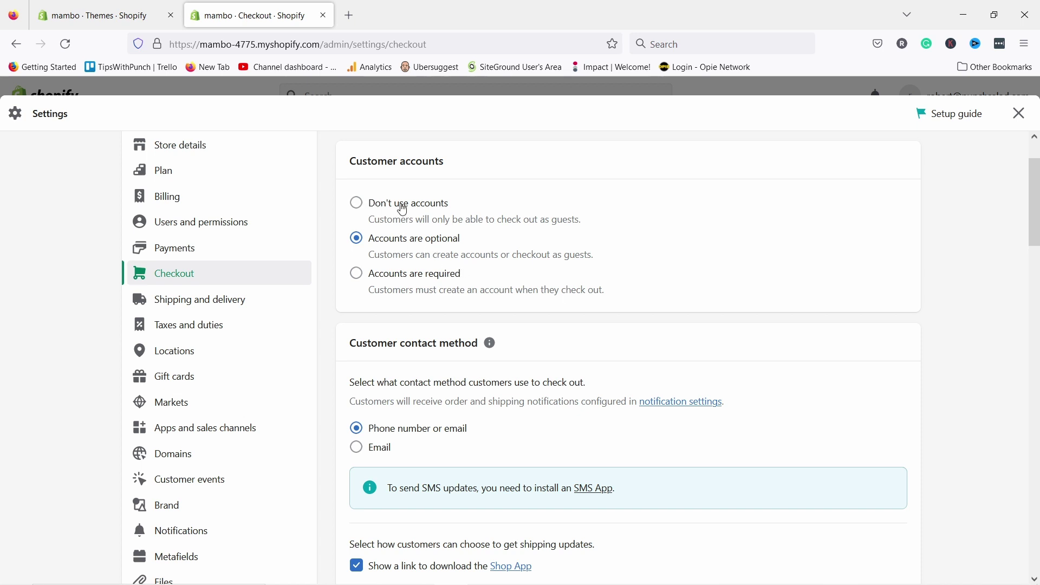
scroll(599, 210, down, 3)
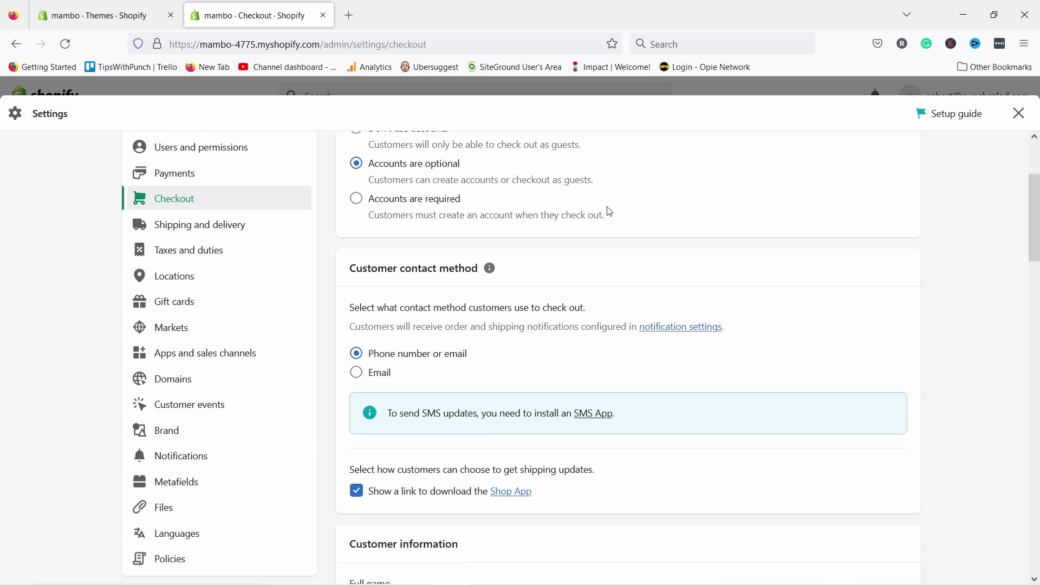
scroll(589, 324, down, 6)
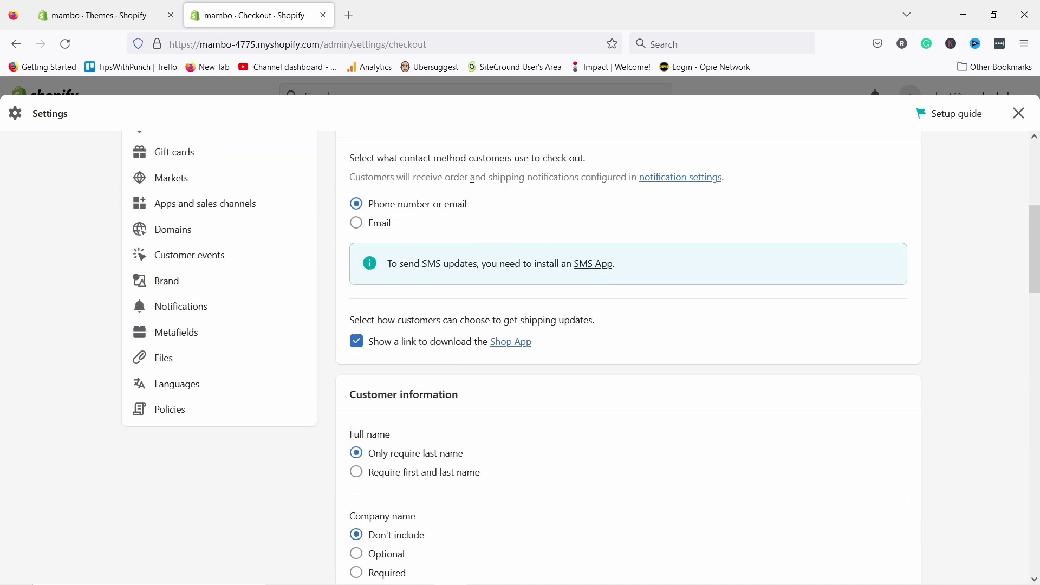
scroll(588, 320, up, 3)
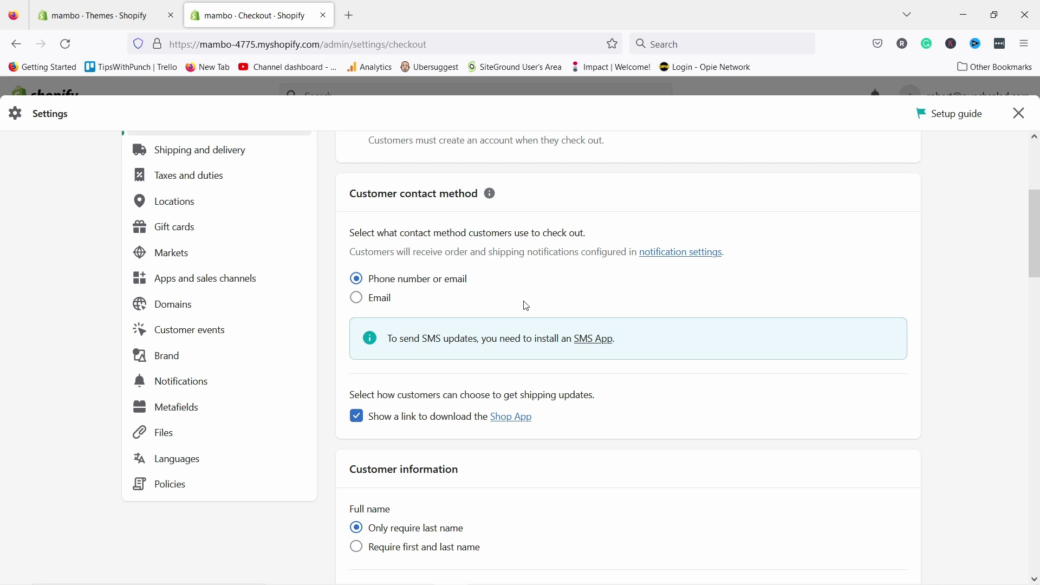
scroll(457, 274, down, 3)
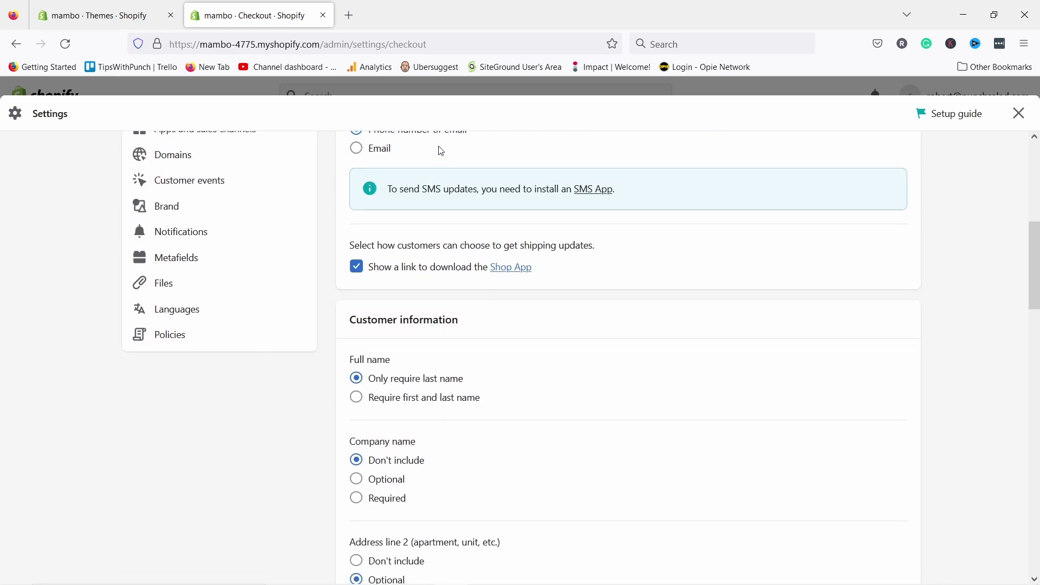
scroll(438, 152, down, 3)
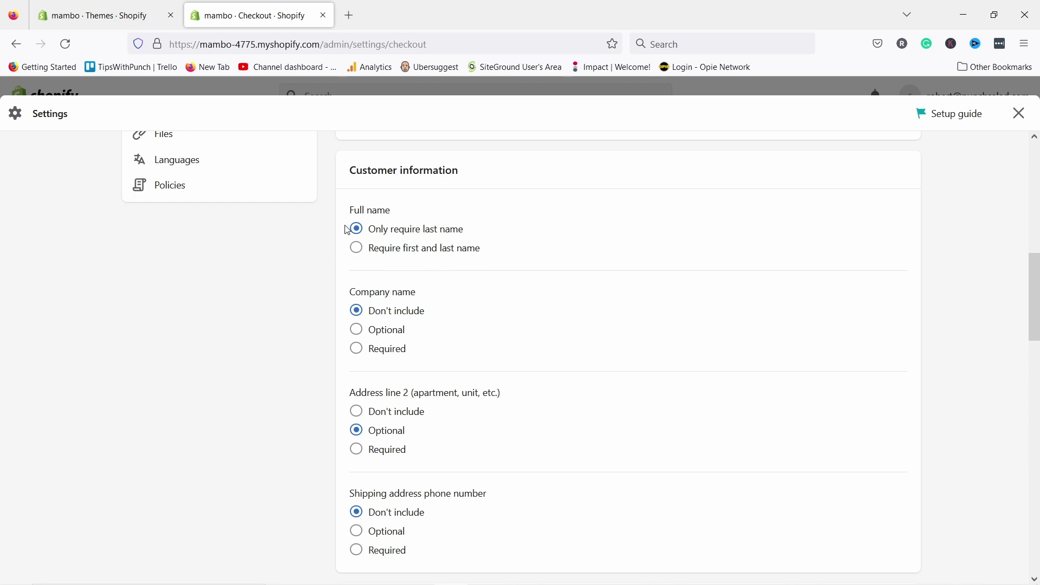
- Require first and last name and a shipping address phone number at checkout, then save
click(355, 254)
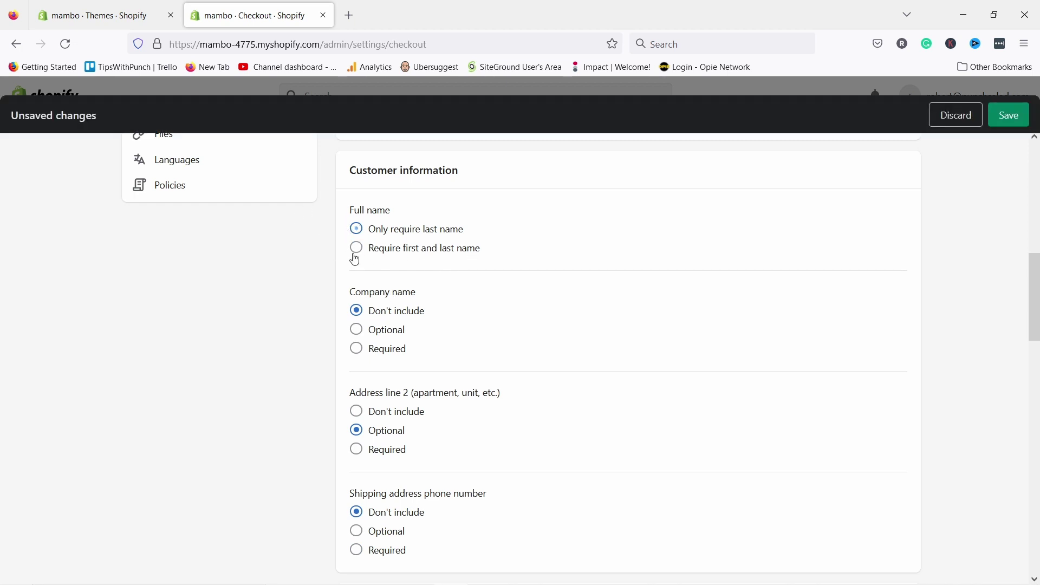
scroll(307, 280, down, 3)
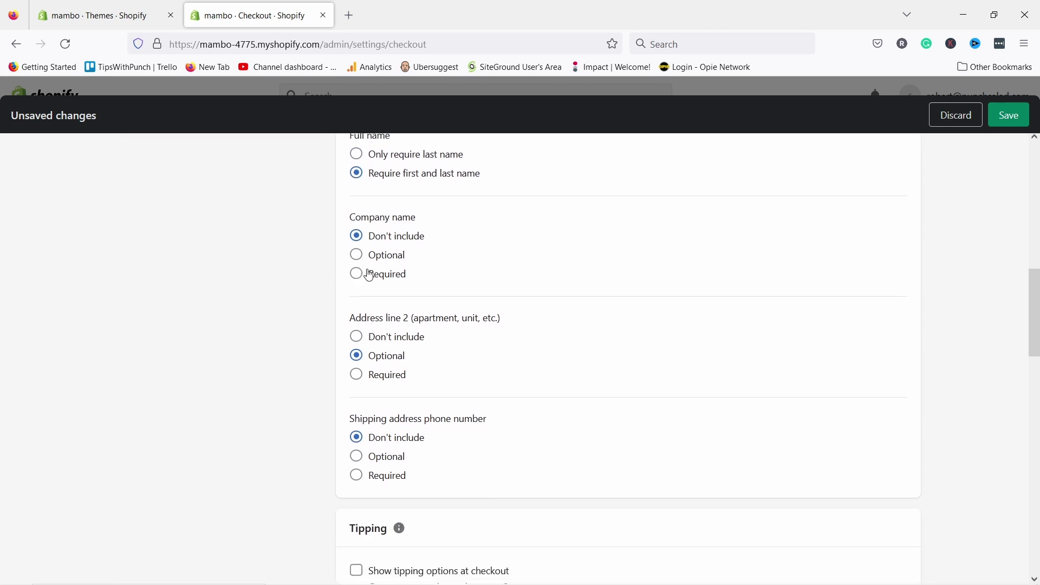
click(358, 257)
click(360, 242)
scroll(324, 293, down, 3)
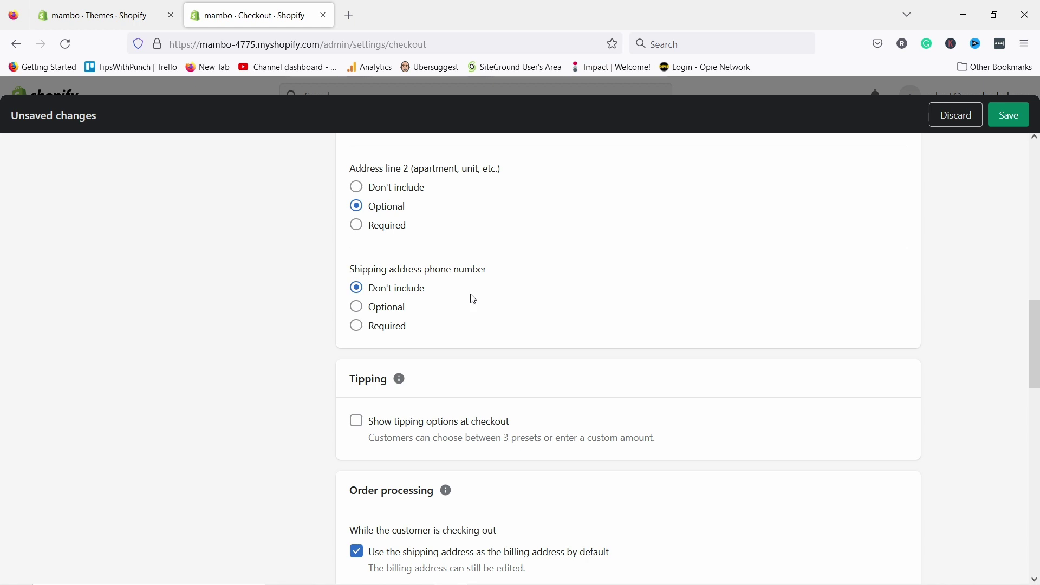
click(363, 330)
scroll(450, 351, down, 2)
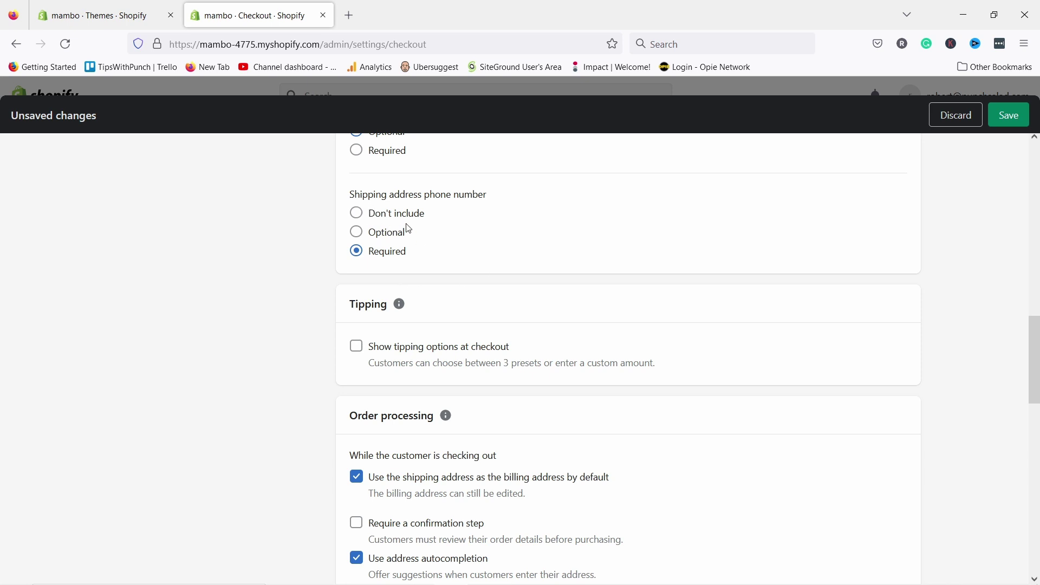
scroll(369, 230, down, 4)
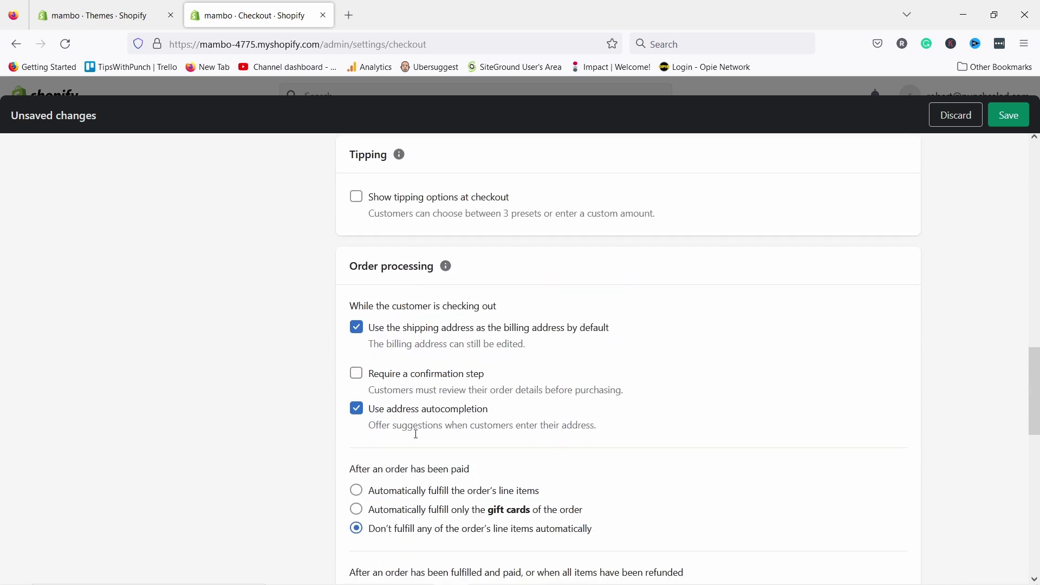
scroll(416, 433, down, 4)
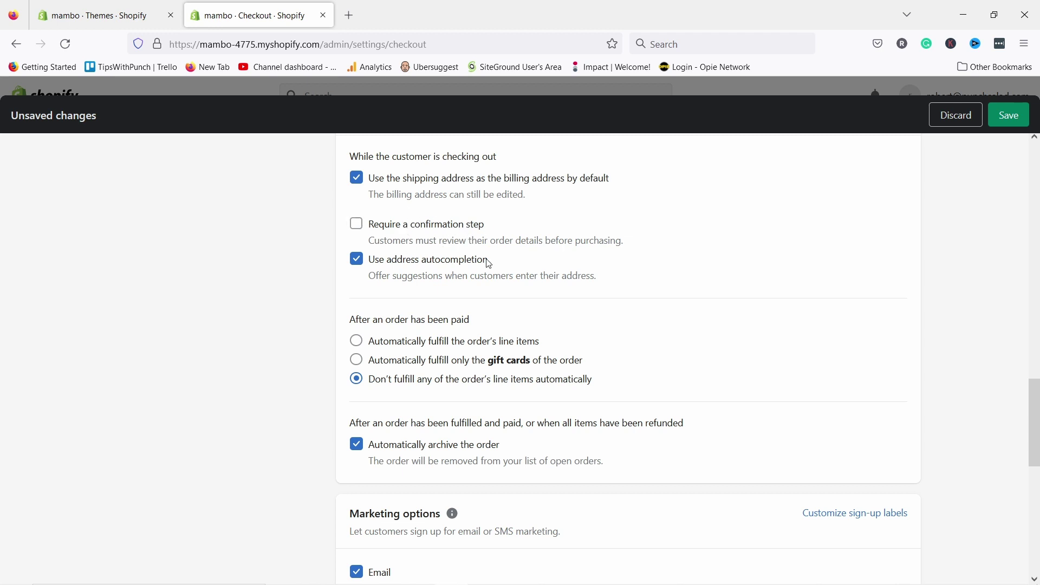
scroll(445, 306, up, 12)
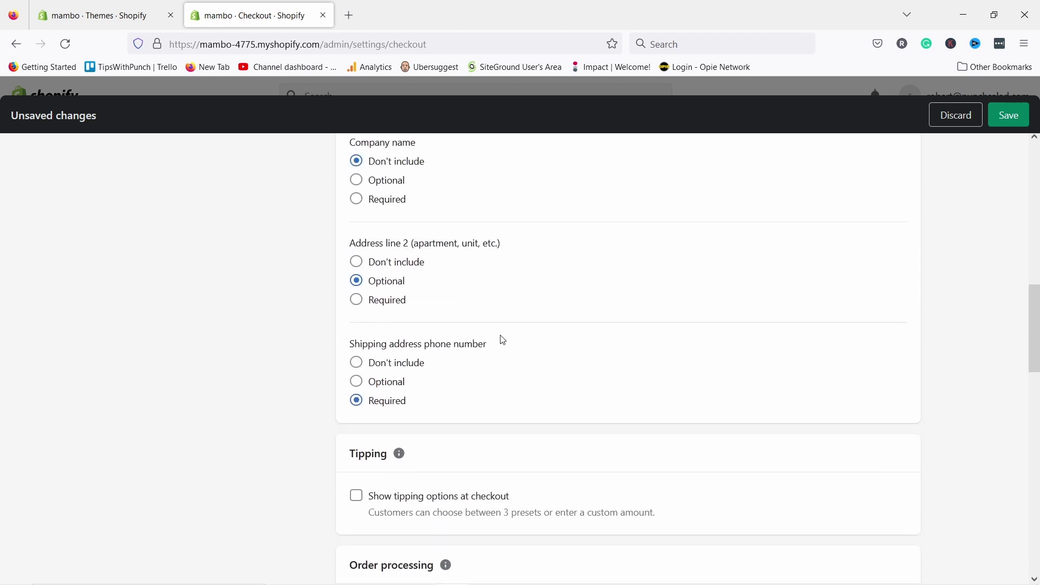
click(1005, 121)
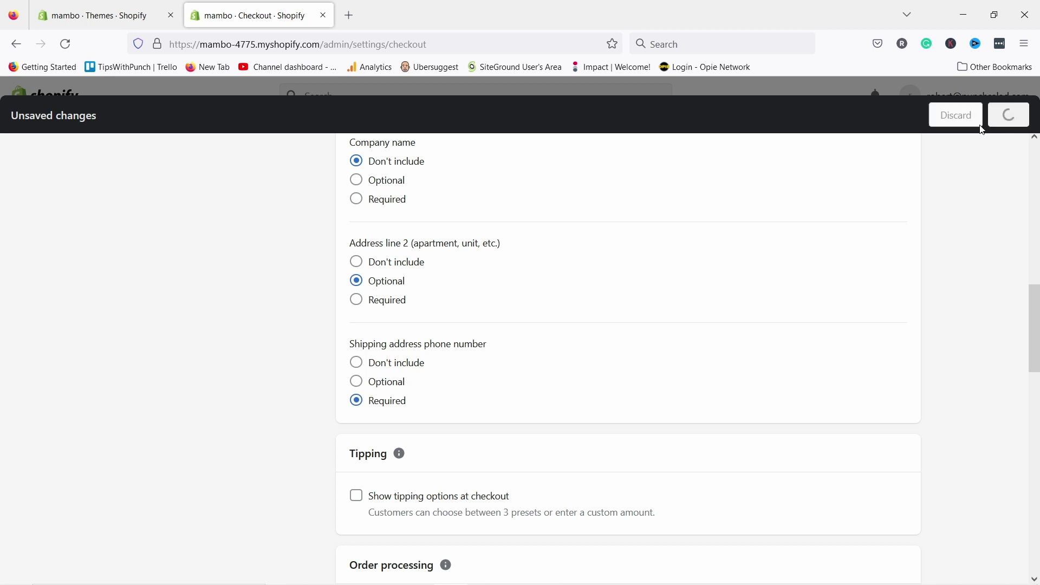
- Go to the Shipping and delivery settings
scroll(355, 255, up, 10)
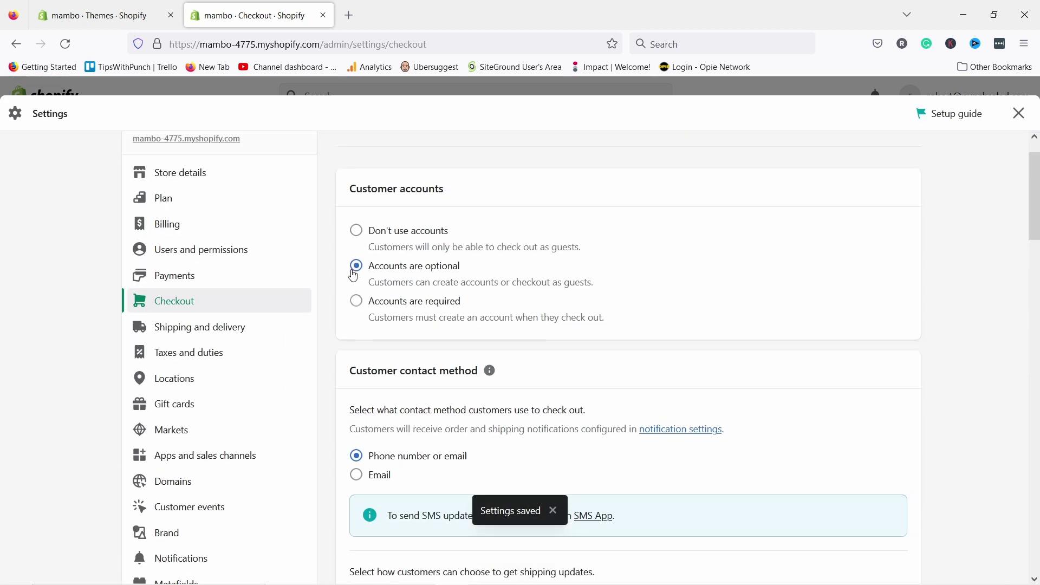
scroll(195, 292, down, 2)
click(203, 301)
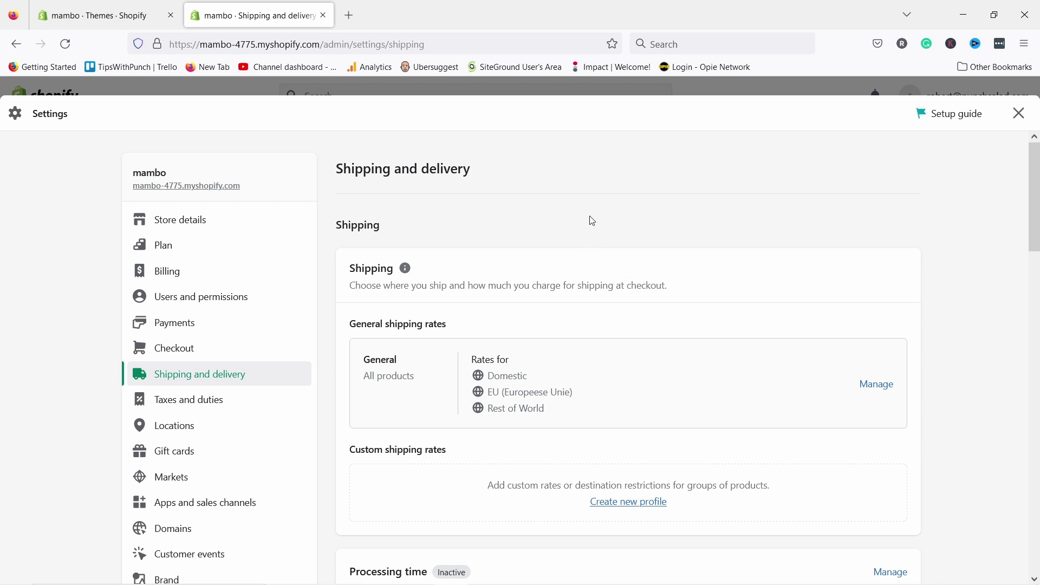
- Delete the Rest of World zone from the General shipping profile, leaving Domestic and EU
scroll(590, 221, down, 2)
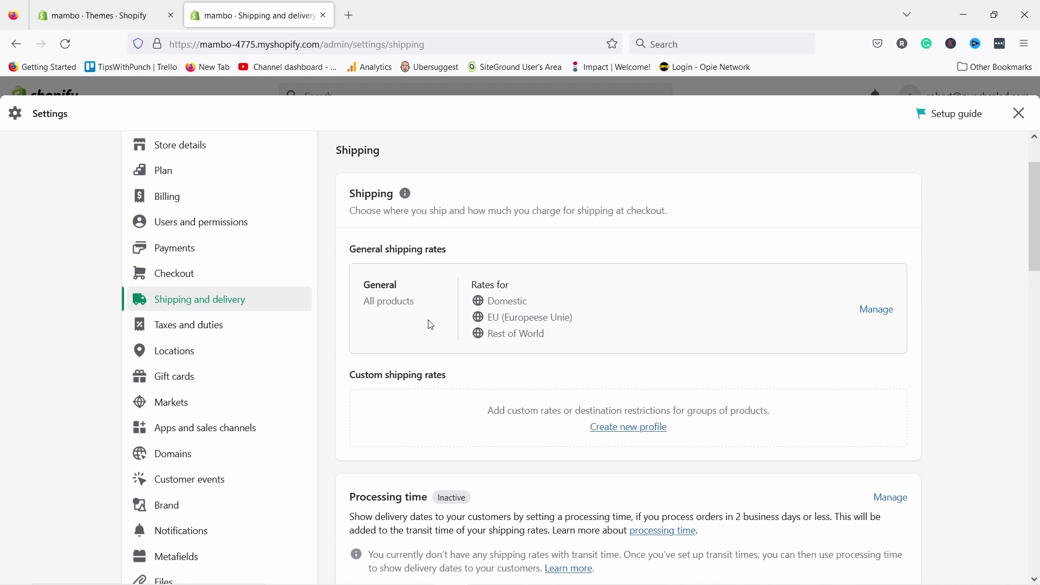
click(877, 311)
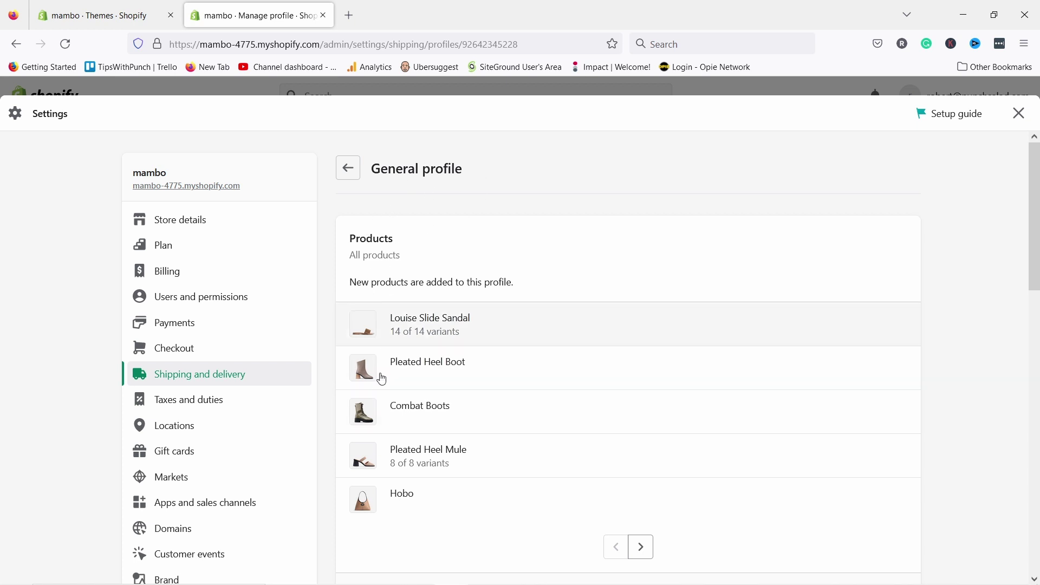
scroll(444, 412, down, 2)
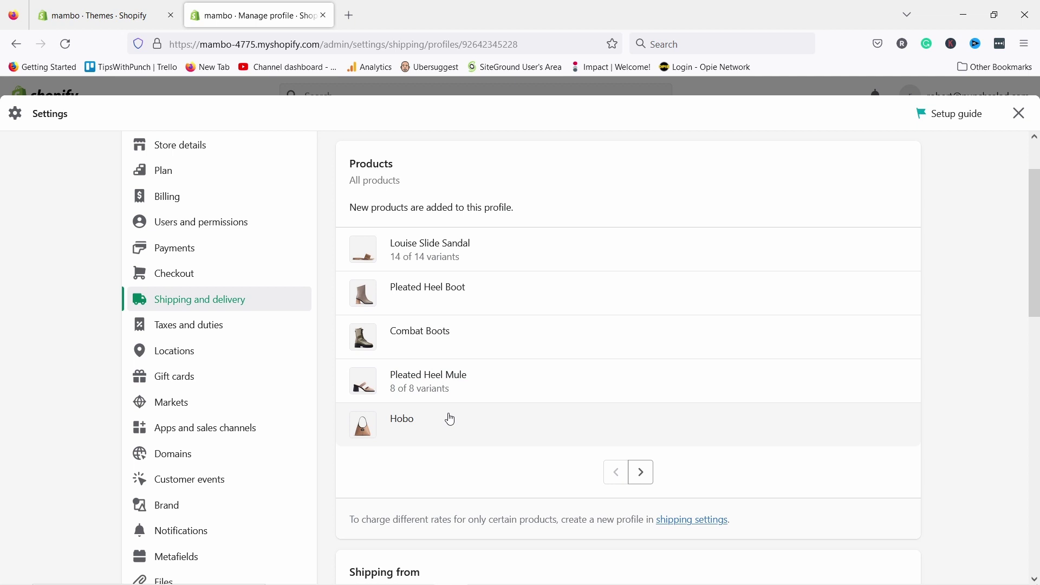
scroll(451, 419, down, 7)
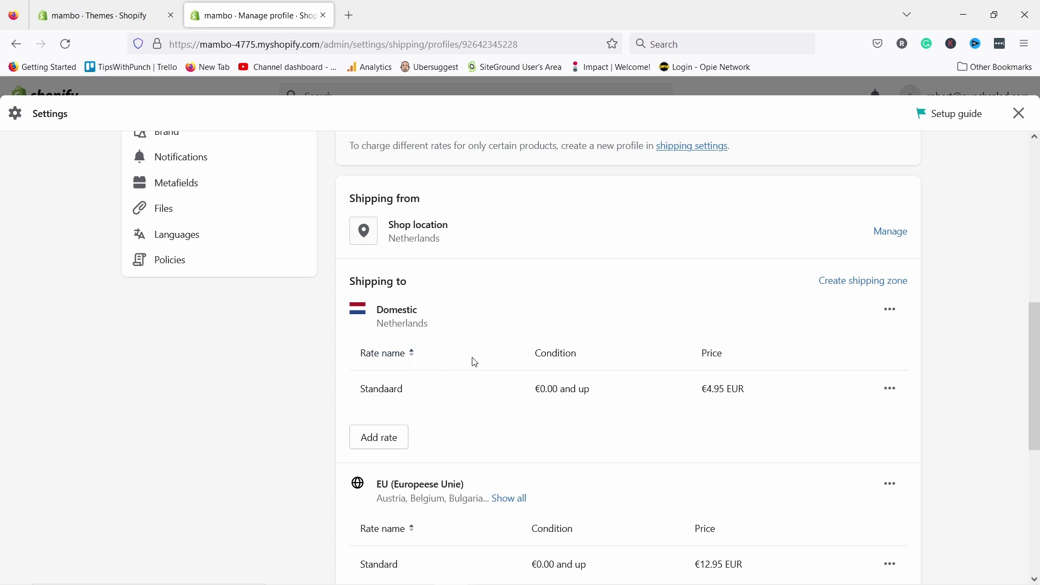
scroll(471, 359, down, 1)
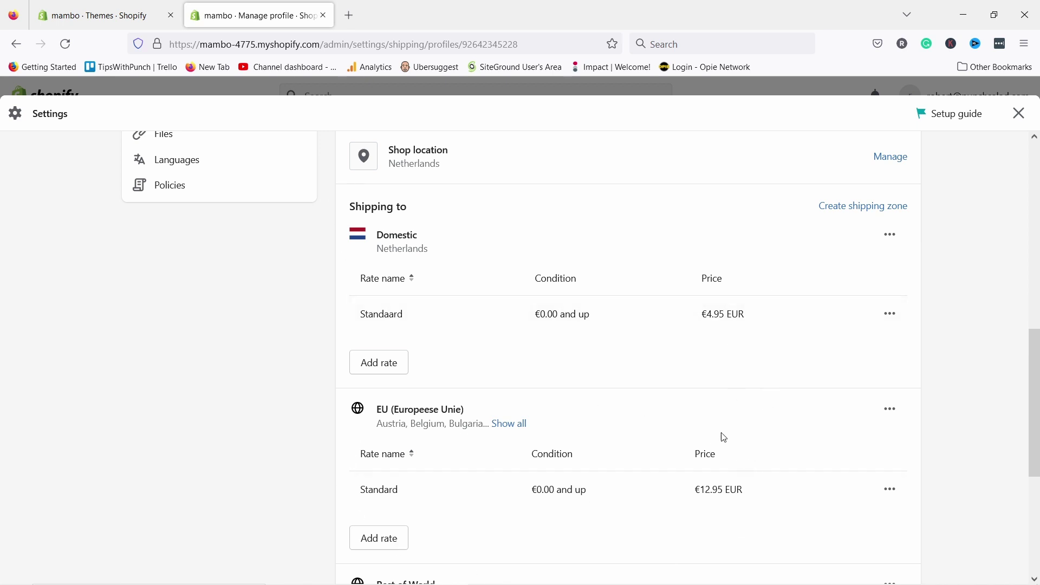
scroll(723, 458, down, 1)
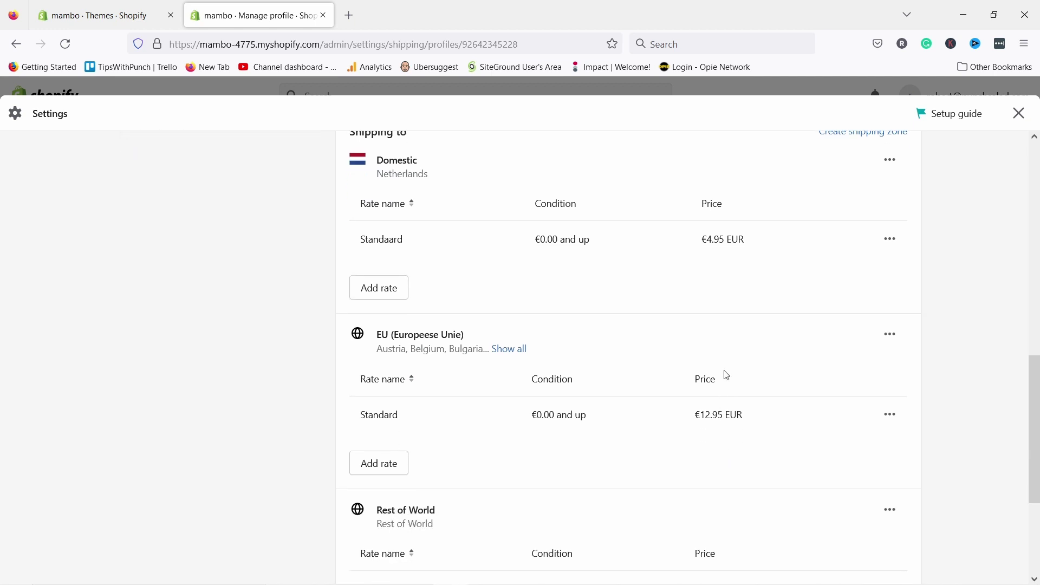
scroll(723, 372, down, 2)
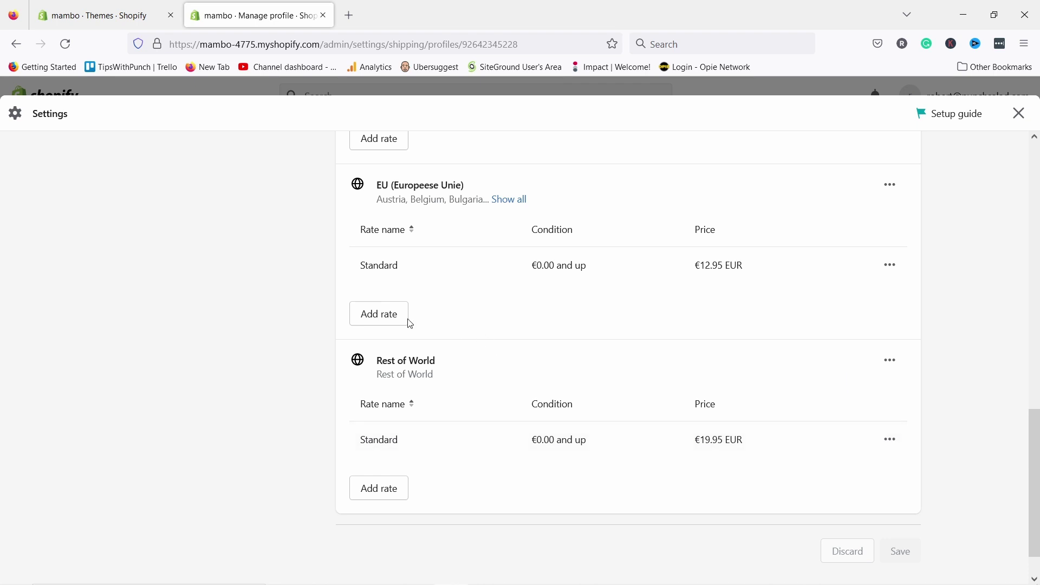
click(889, 362)
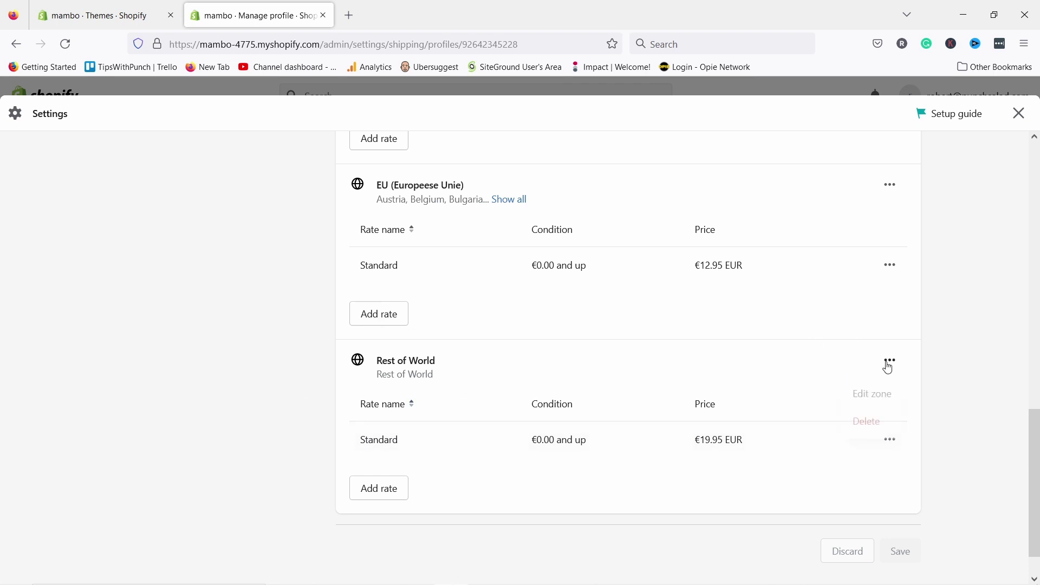
click(867, 423)
scroll(867, 393, up, 2)
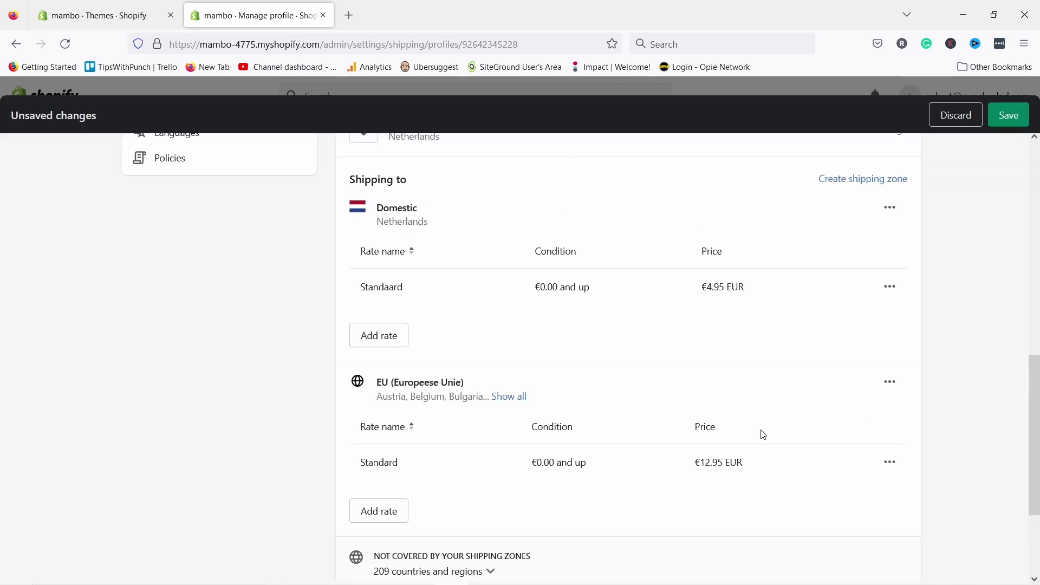
scroll(742, 380, down, 1)
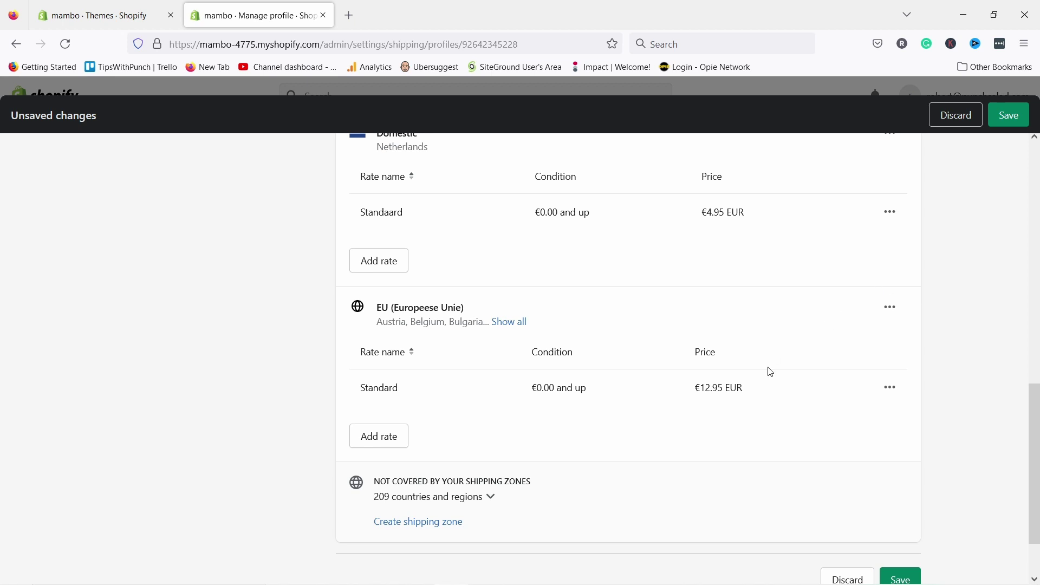
scroll(725, 333, up, 2)
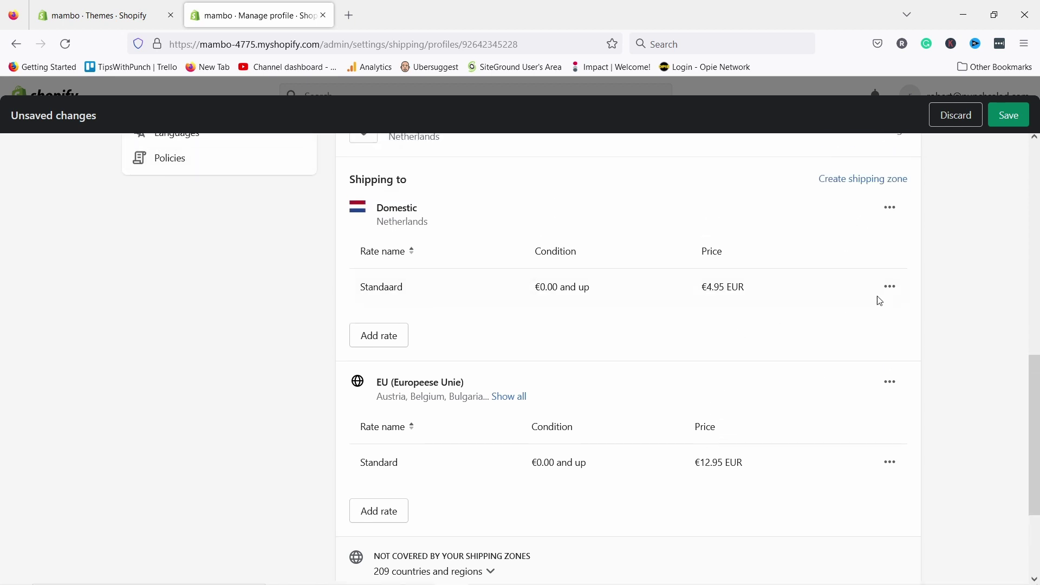
click(890, 287)
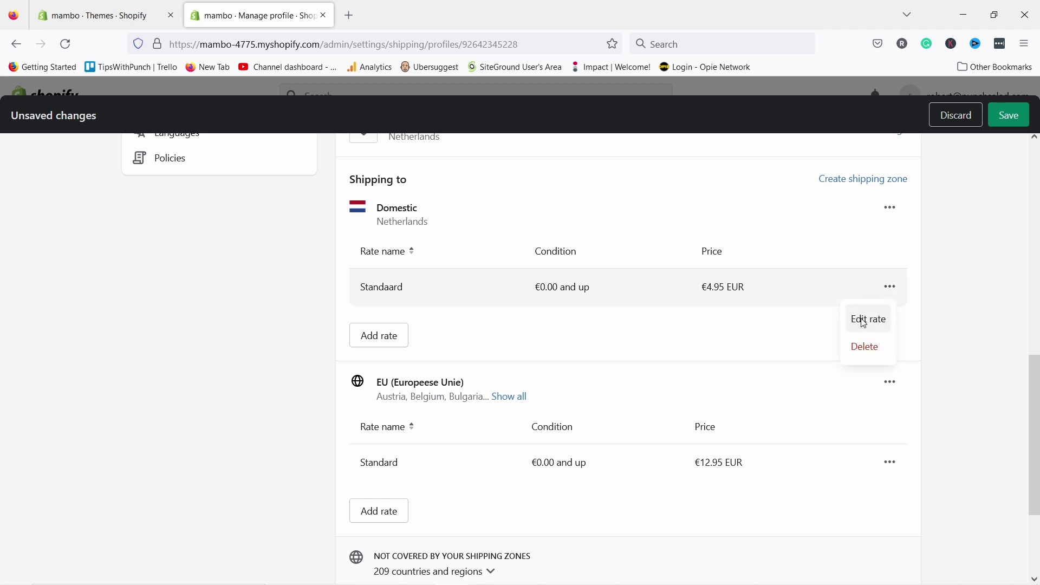
- Change the Standaard rate price to €2.95 and add a €40 maximum order price
click(867, 320)
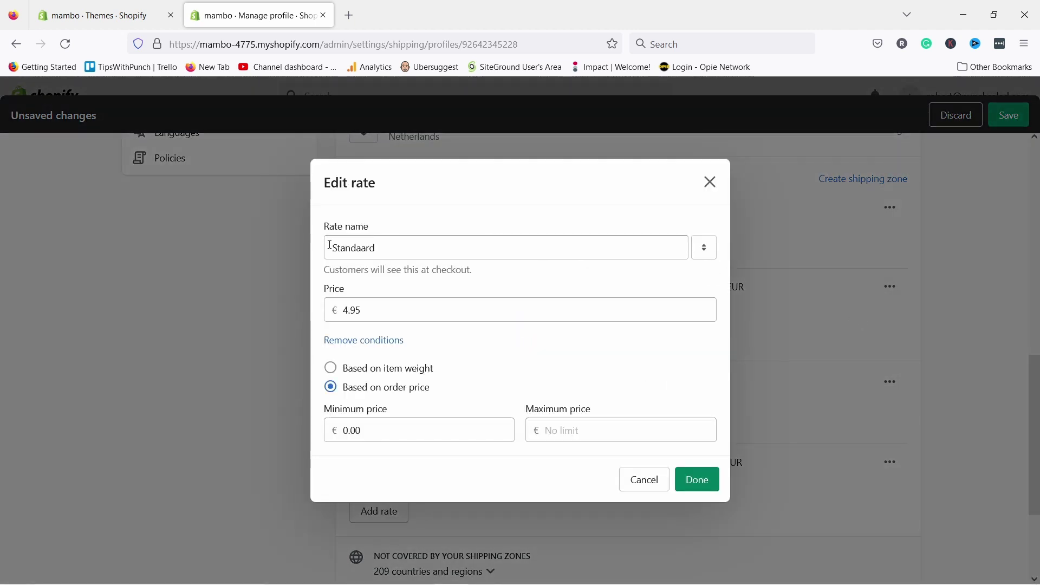
double_click(342, 310)
text(2)
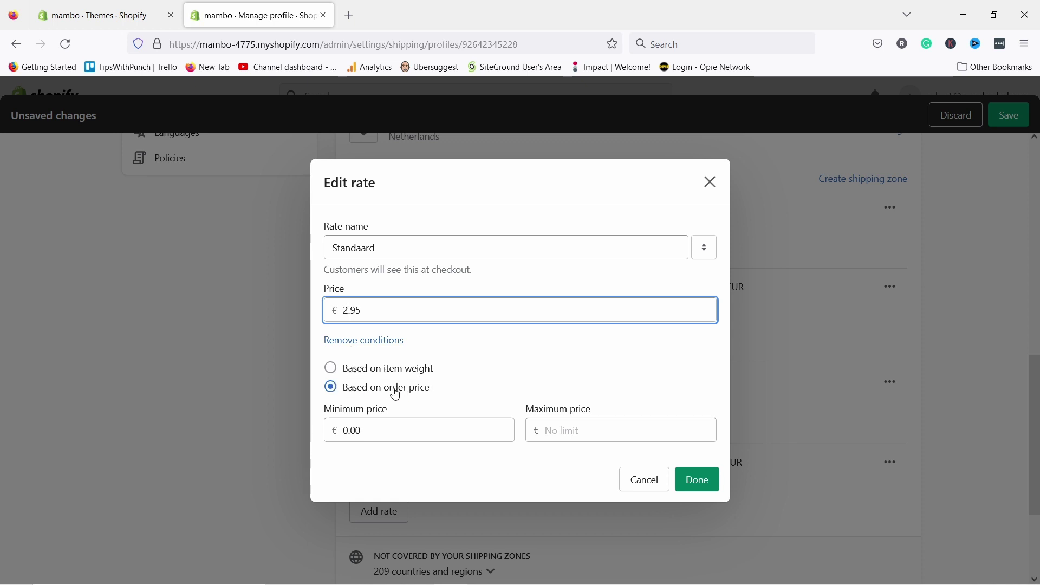
click(358, 382)
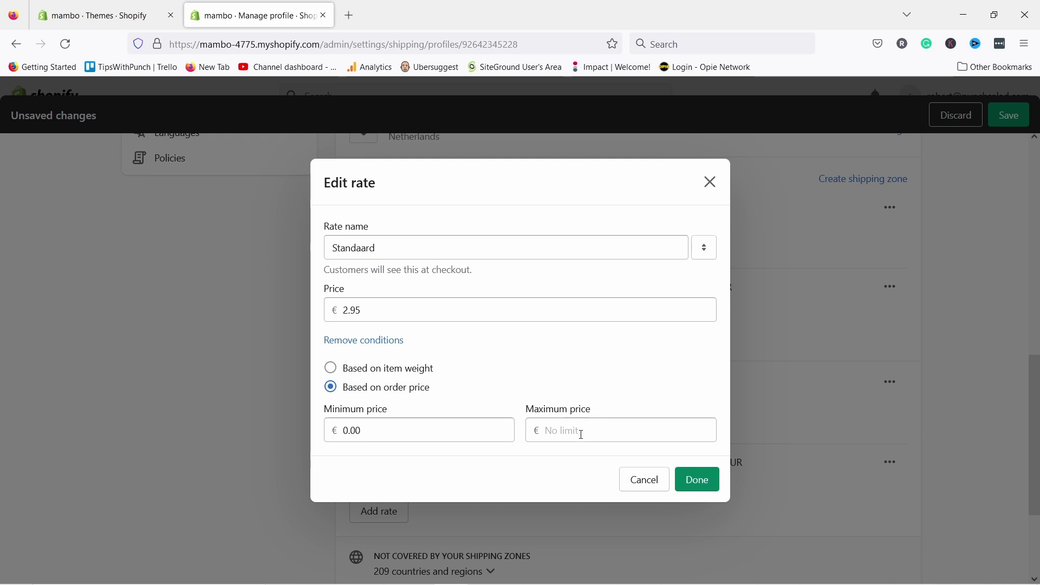
click(548, 430)
text(40)
click(598, 354)
click(699, 484)
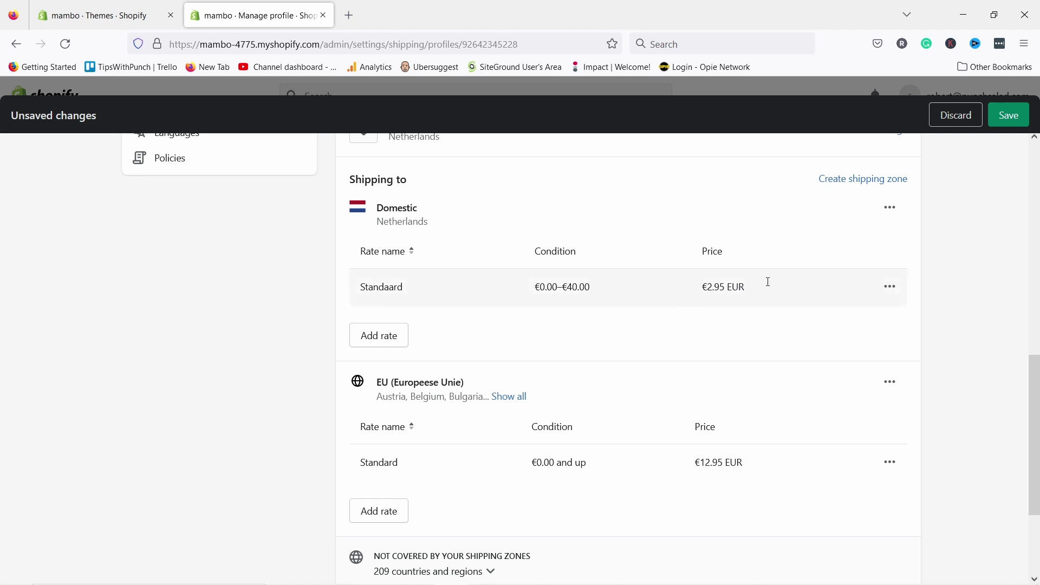
- Lower the Standaard rate's maximum order price to €39.99
click(891, 287)
click(869, 319)
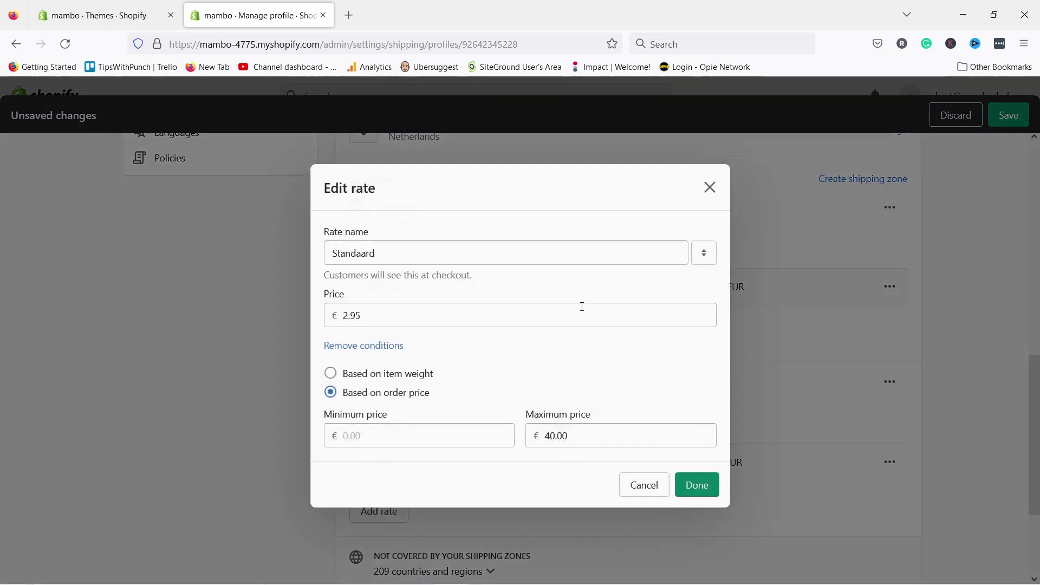
double_click(556, 429)
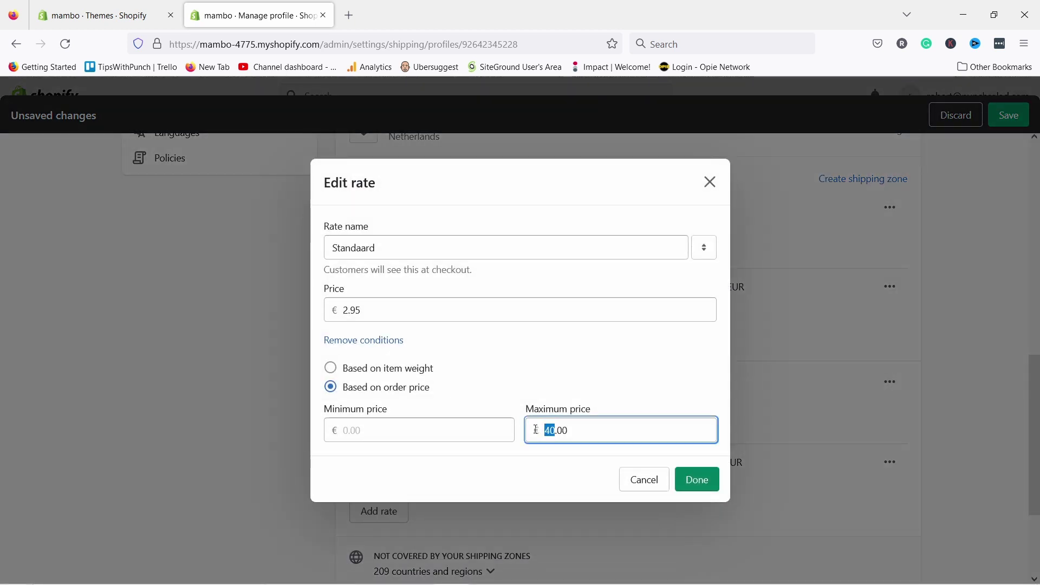
text(39.00)
double_click(568, 429)
text(99)
click(692, 483)
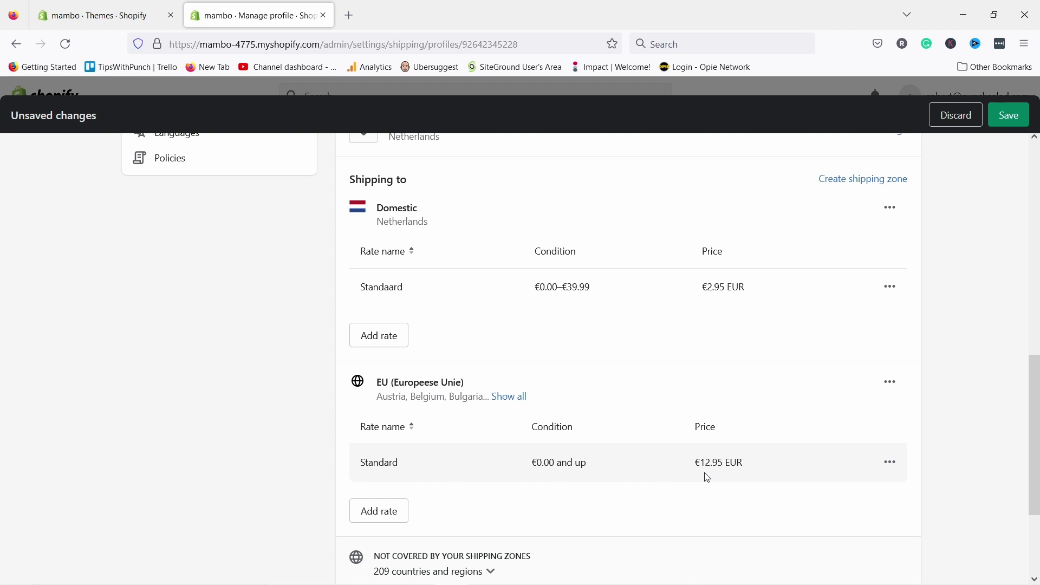
- Save the shipping rate changes and scroll down the Shipping and delivery page to Packing slips
click(1008, 115)
scroll(510, 310, down, 3)
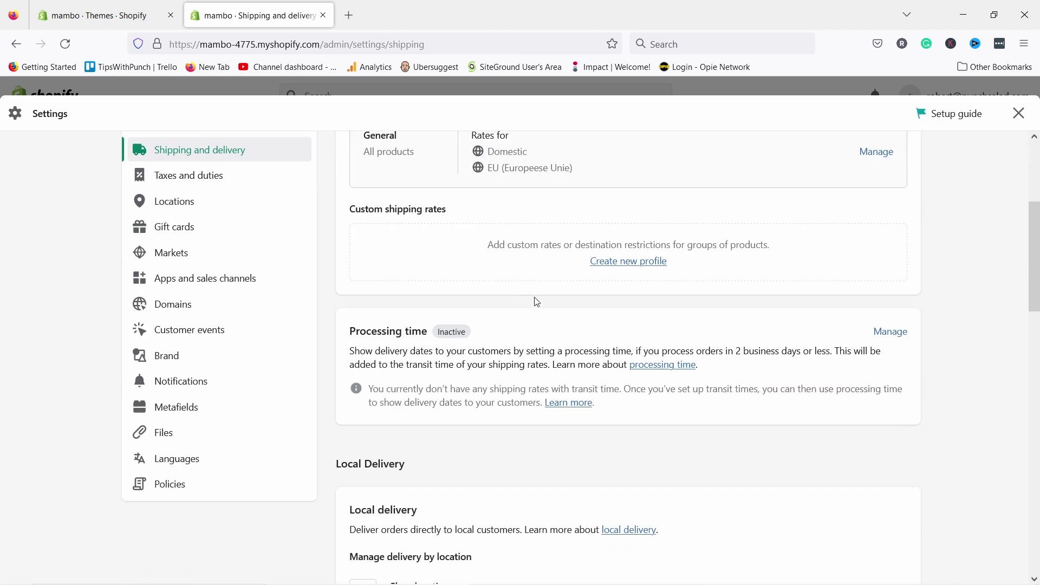
scroll(537, 302, down, 2)
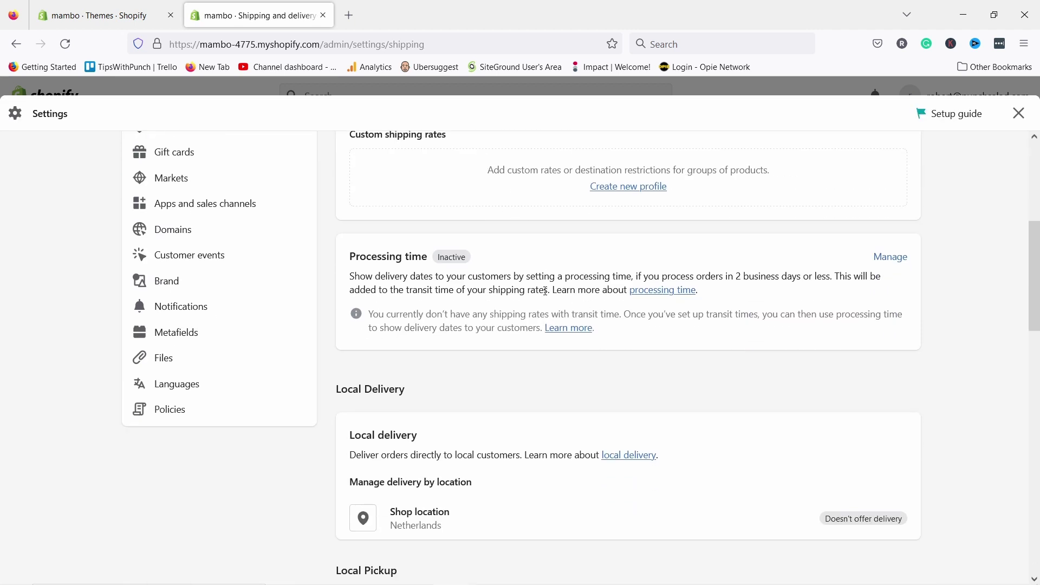
scroll(465, 287, down, 2)
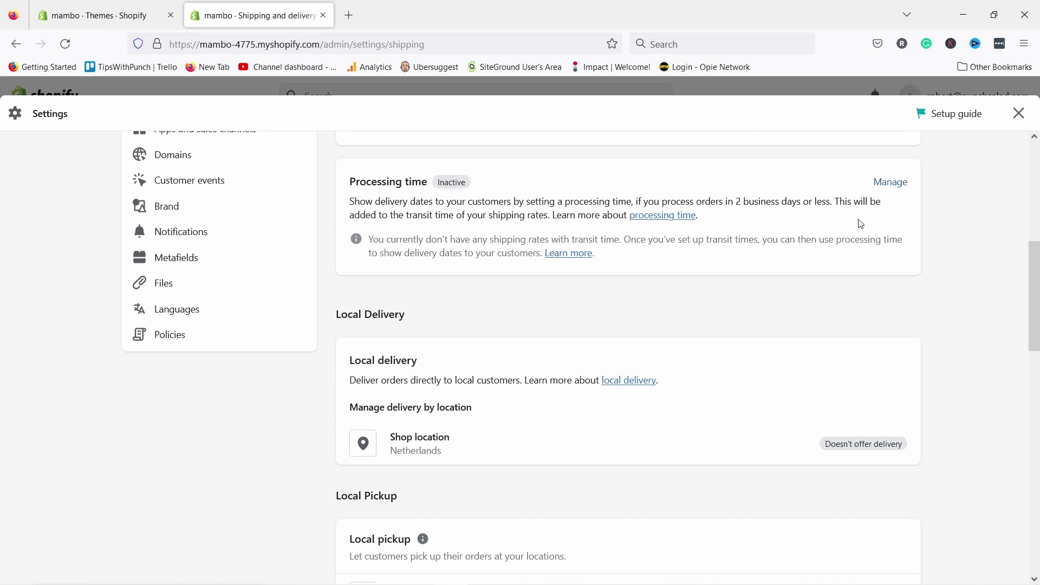
scroll(694, 260, down, 2)
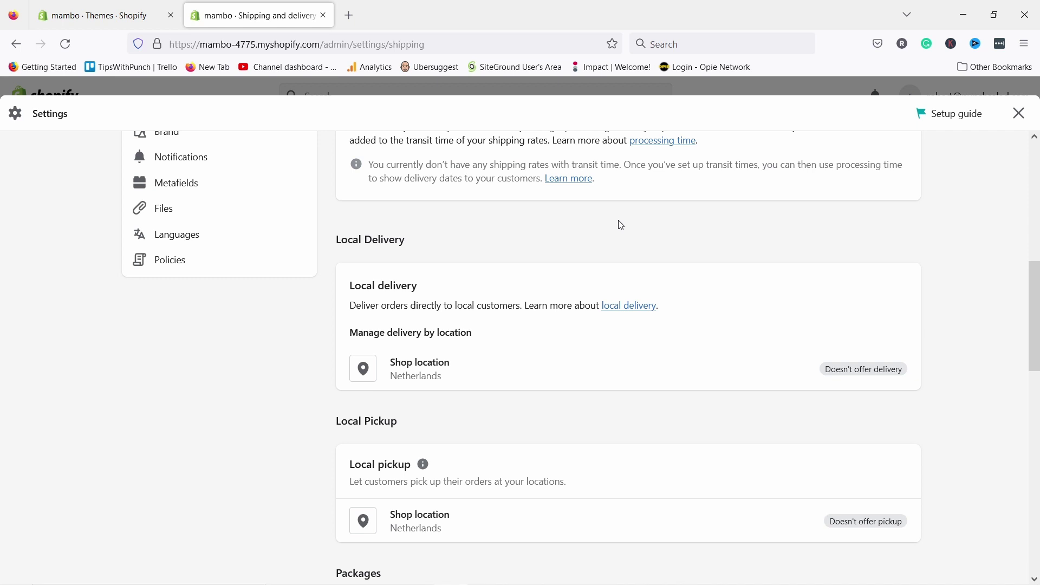
scroll(621, 225, down, 2)
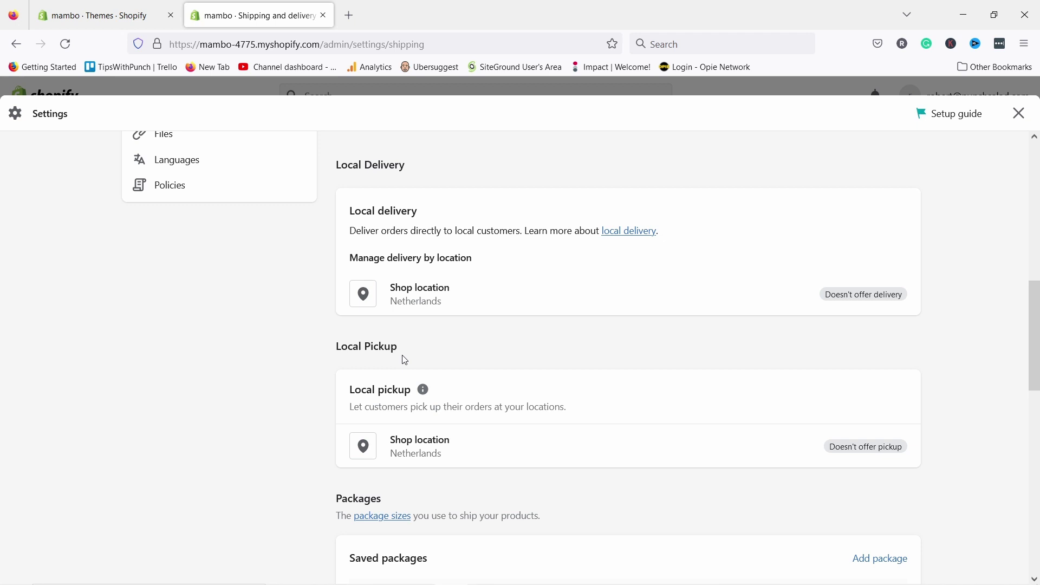
scroll(405, 361, down, 3)
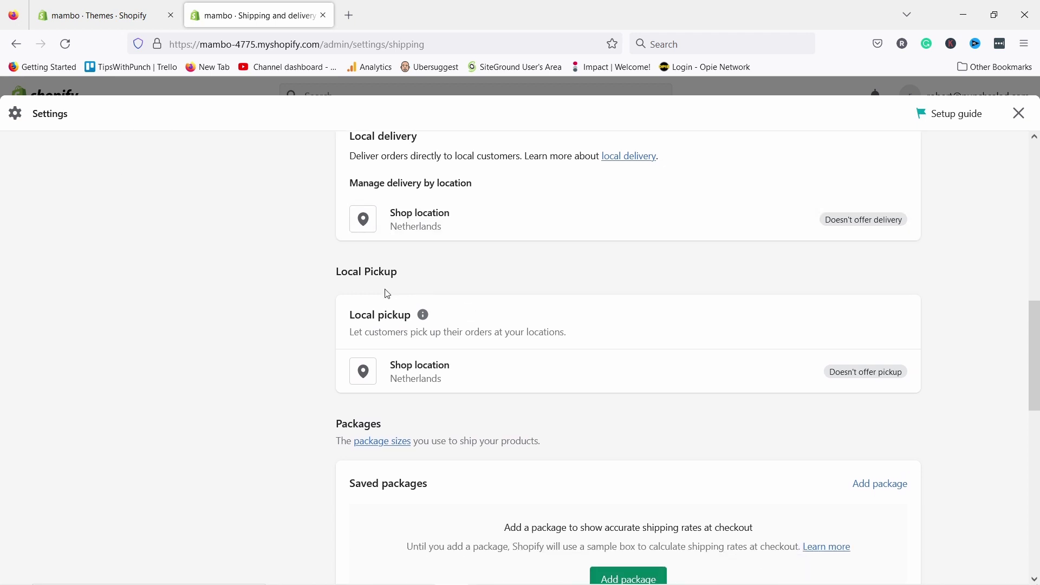
scroll(390, 284, down, 6)
scroll(433, 228, down, 3)
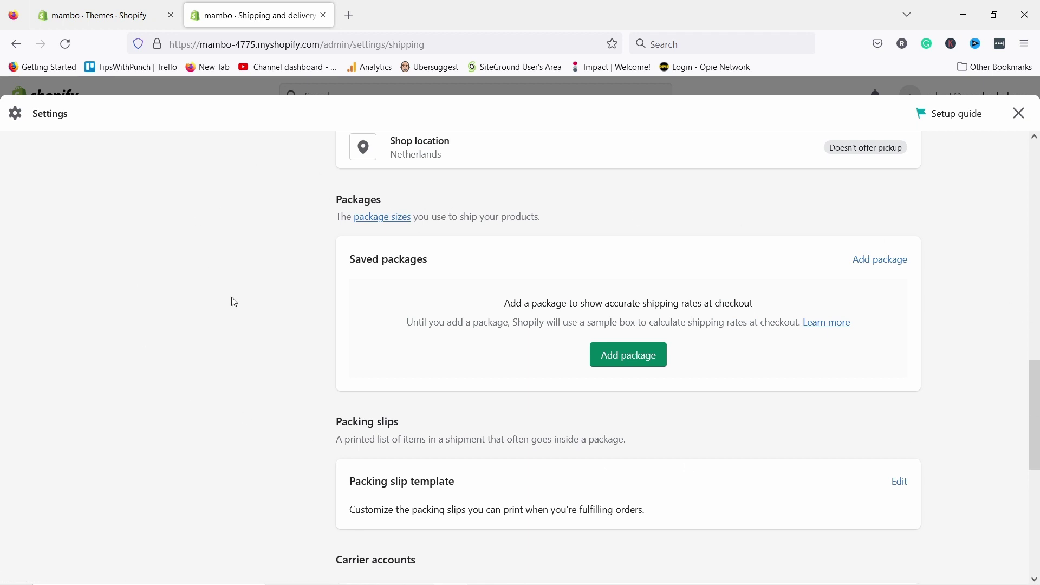
scroll(249, 287, down, 6)
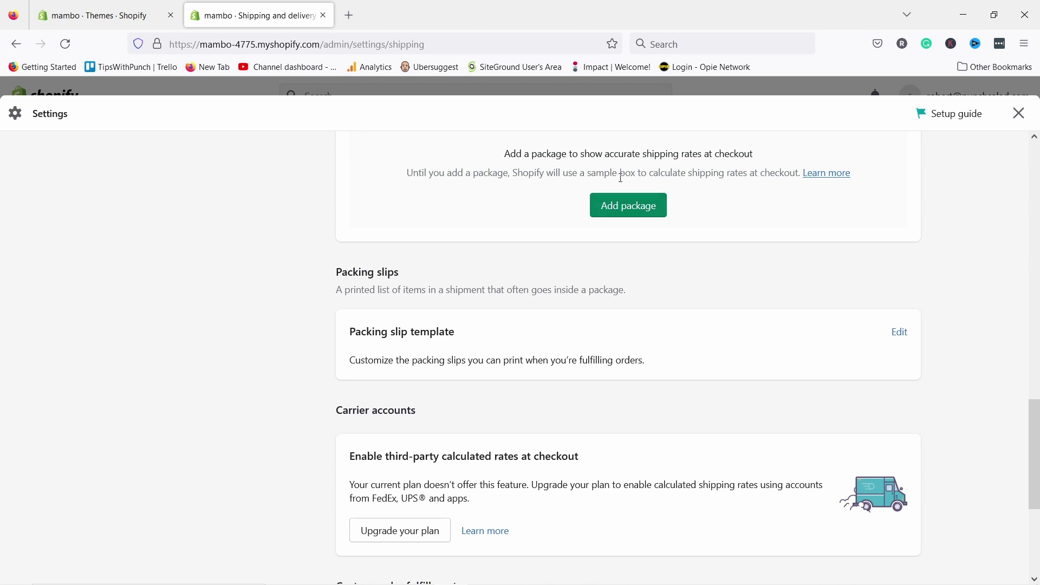
scroll(650, 248, down, 3)
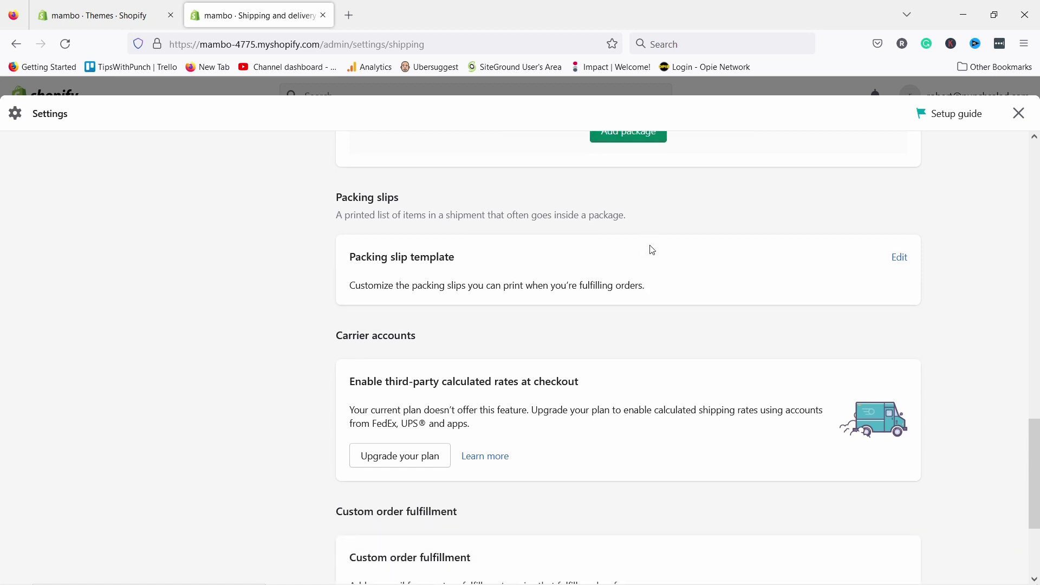
scroll(571, 276, down, 3)
scroll(570, 276, up, 3)
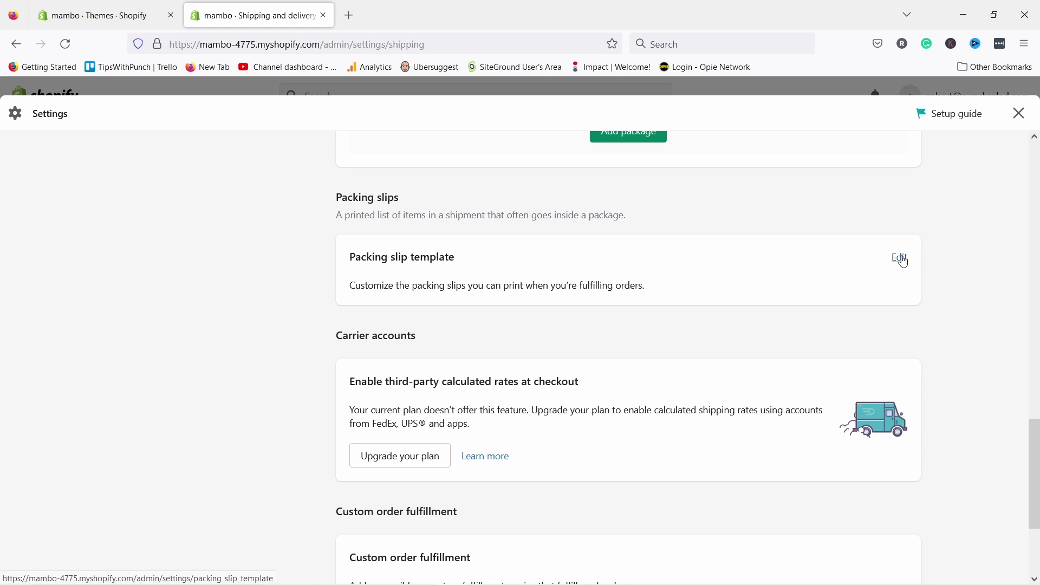
- Open the packing slip template, view its sample PDF preview, then close the preview
click(902, 260)
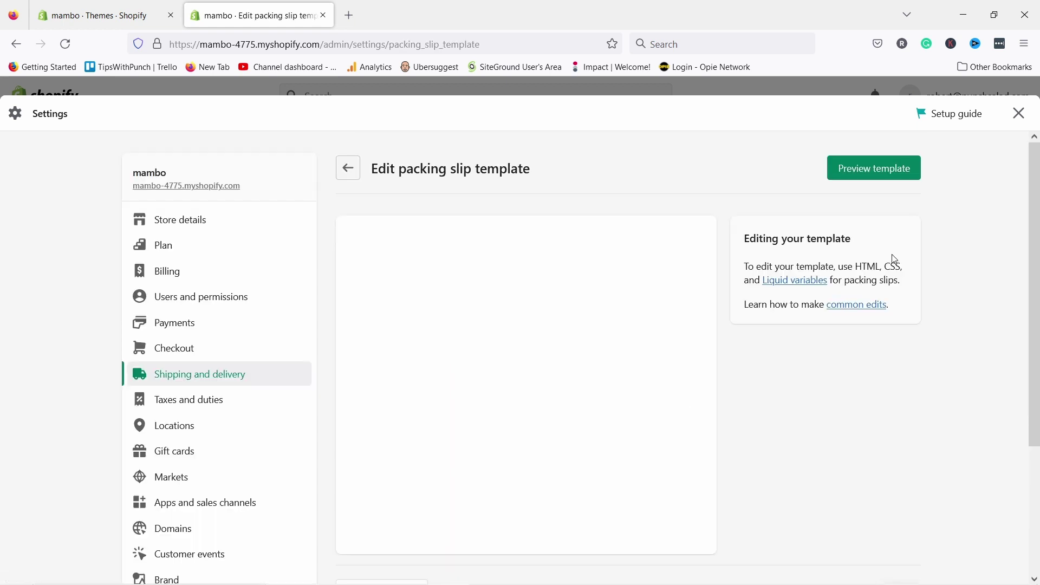
scroll(502, 354, down, 20)
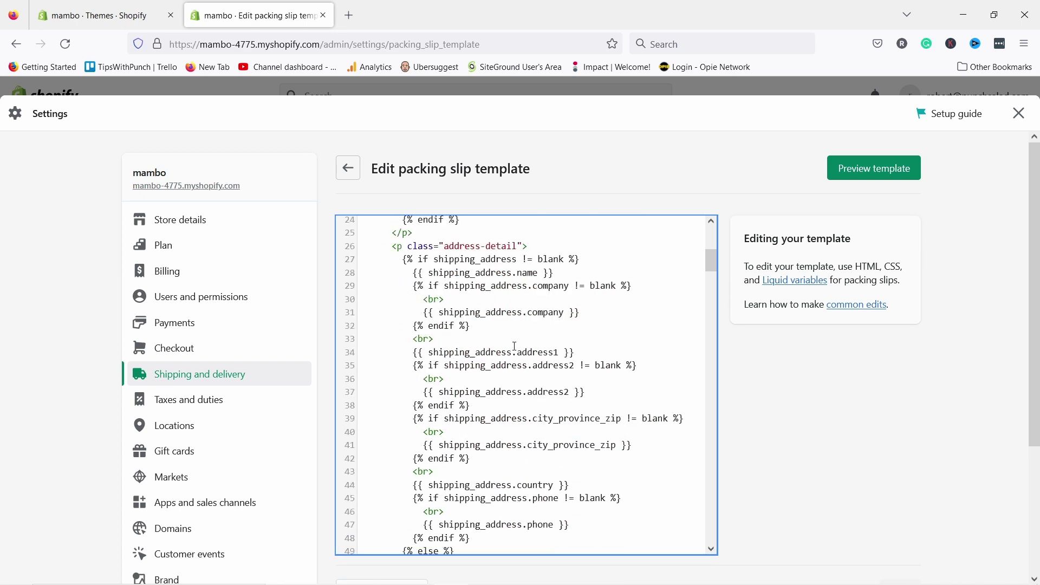
scroll(531, 353, down, 4)
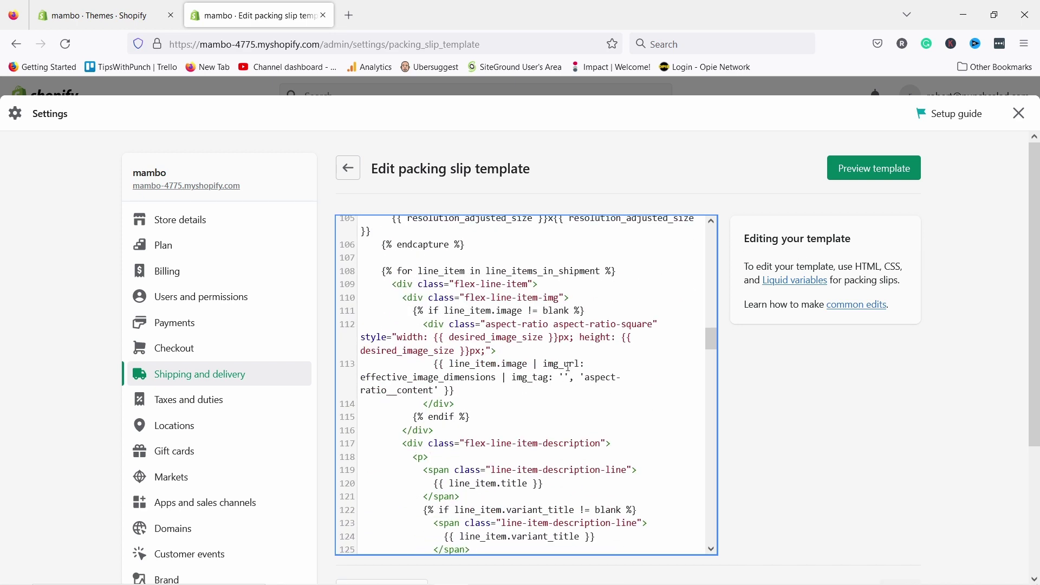
scroll(570, 364, up, 20)
scroll(570, 364, up, 1)
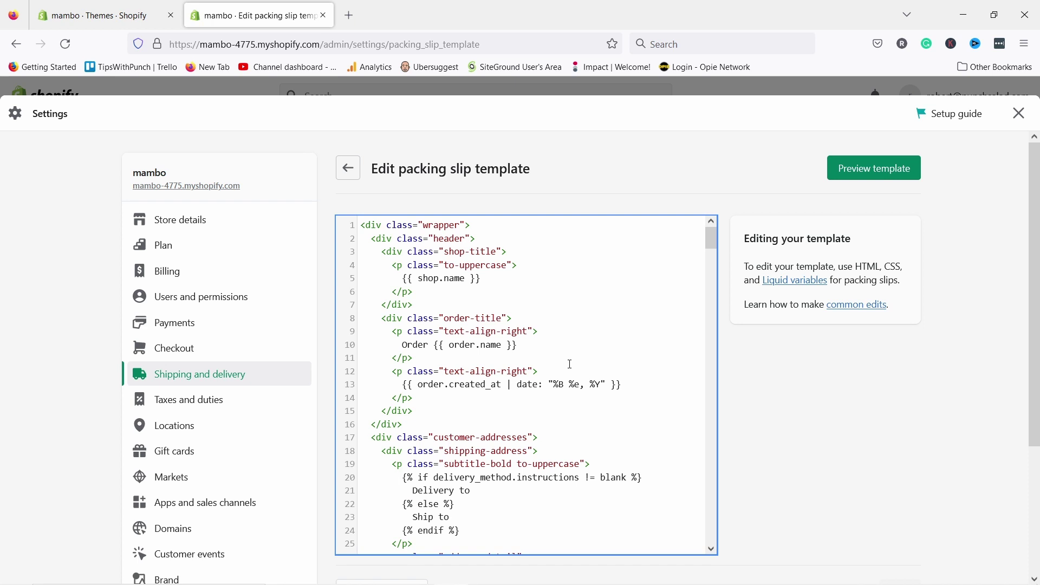
click(865, 171)
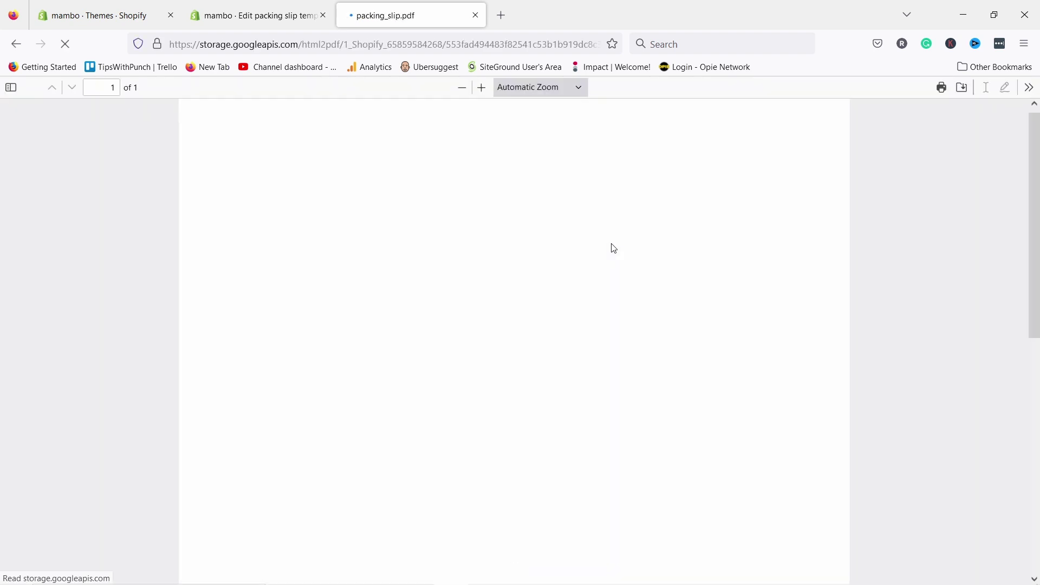
scroll(471, 195, down, 3)
scroll(470, 187, up, 3)
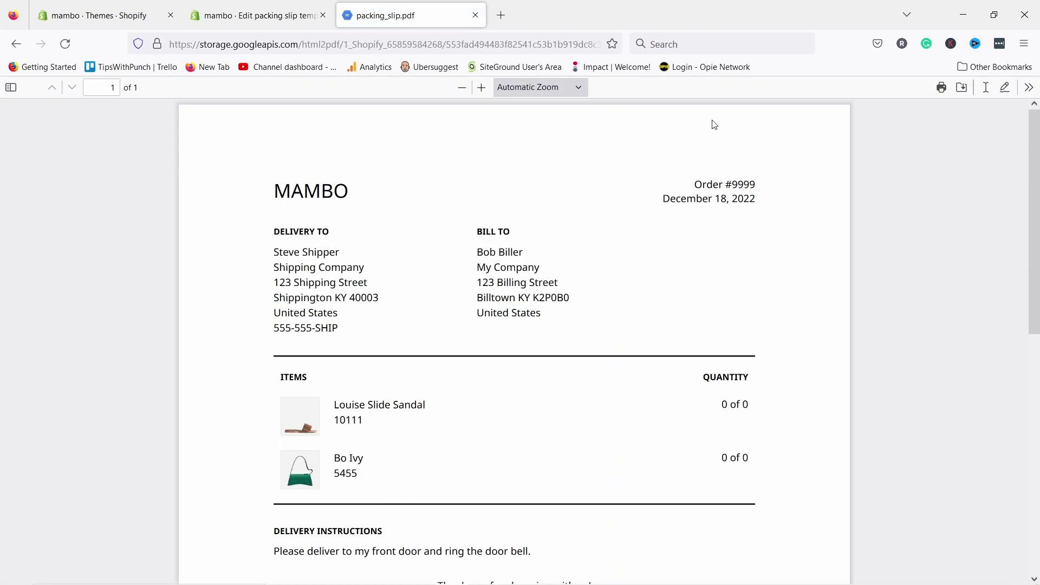
scroll(686, 347, down, 2)
scroll(598, 325, down, 4)
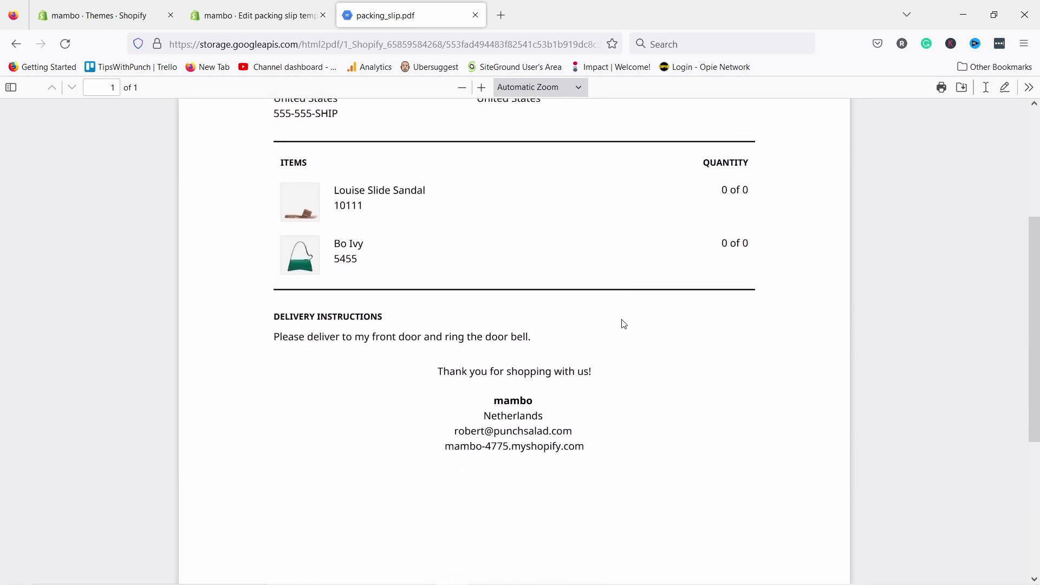
scroll(623, 324, up, 6)
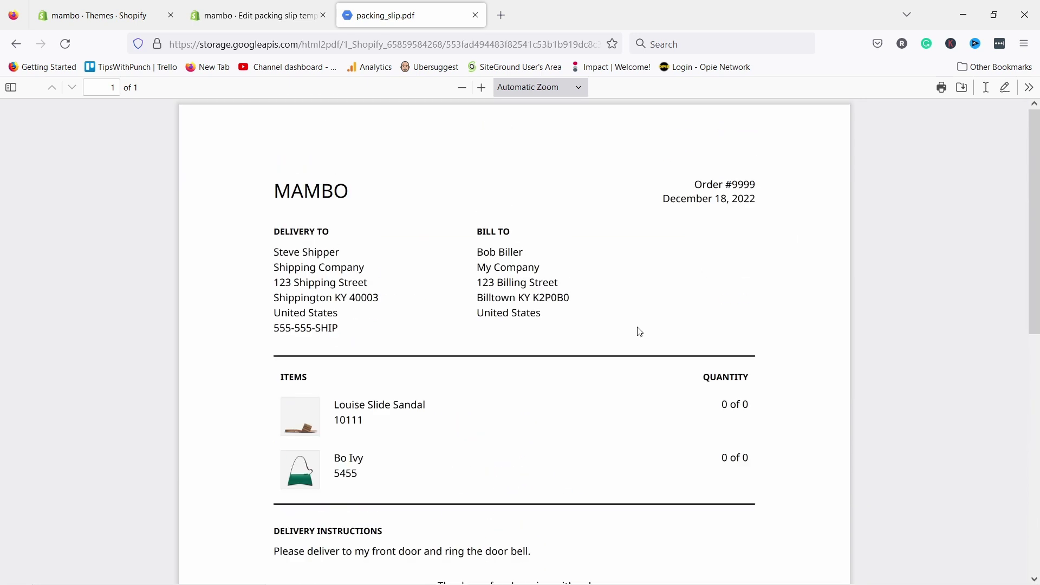
click(475, 16)
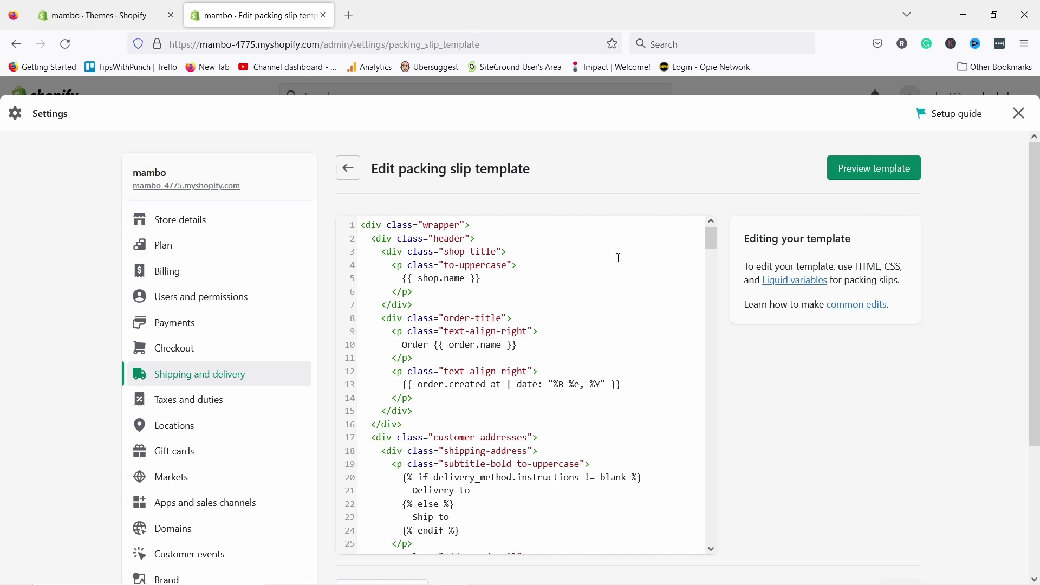
- Leave the packing slip template editor and scroll through the Shipping and delivery page back to the top
click(356, 164)
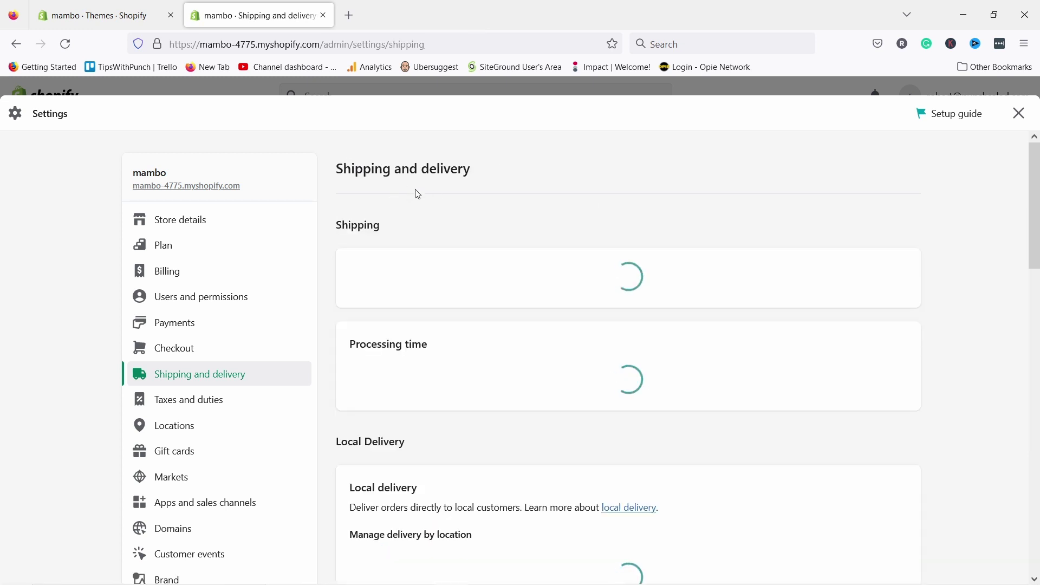
scroll(498, 254, down, 2)
scroll(517, 228, down, 15)
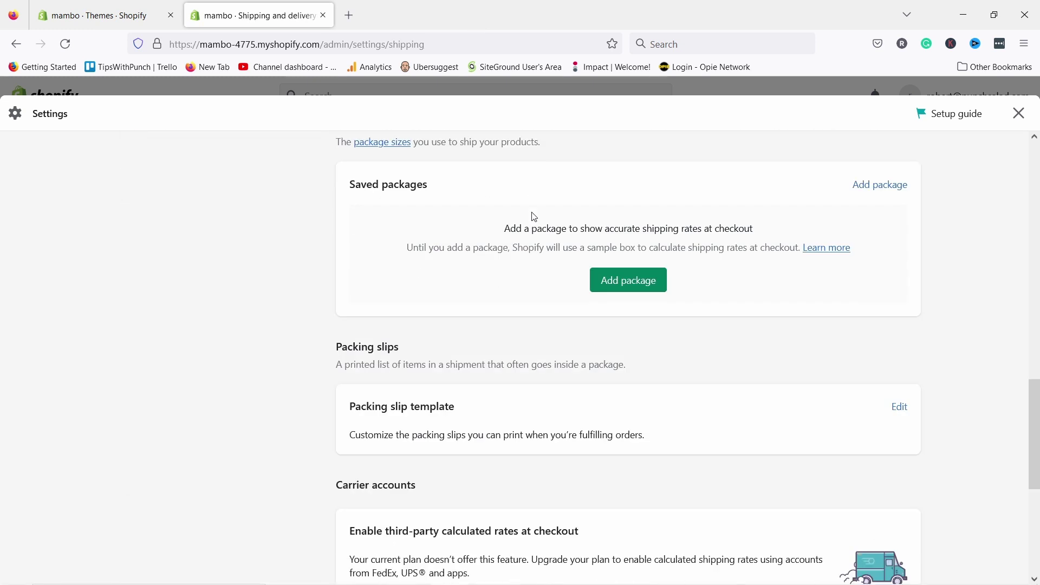
scroll(541, 205, down, 5)
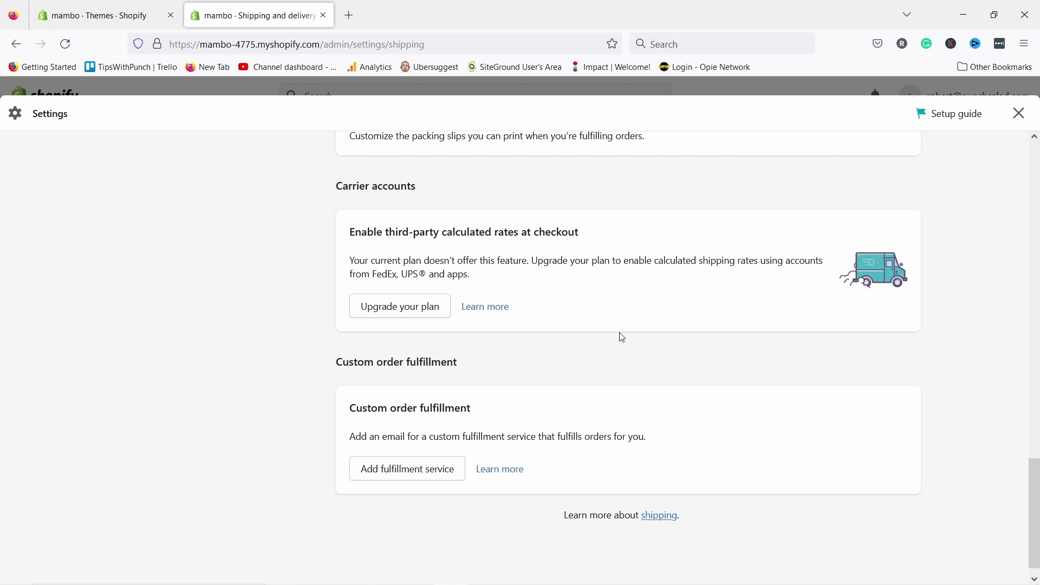
scroll(571, 319, up, 4)
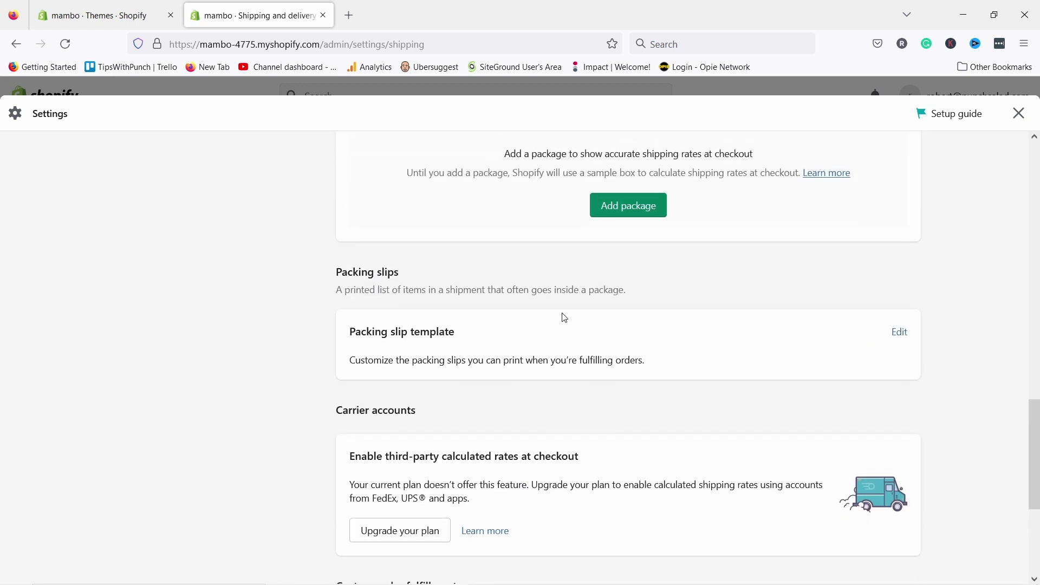
scroll(564, 318, up, 10)
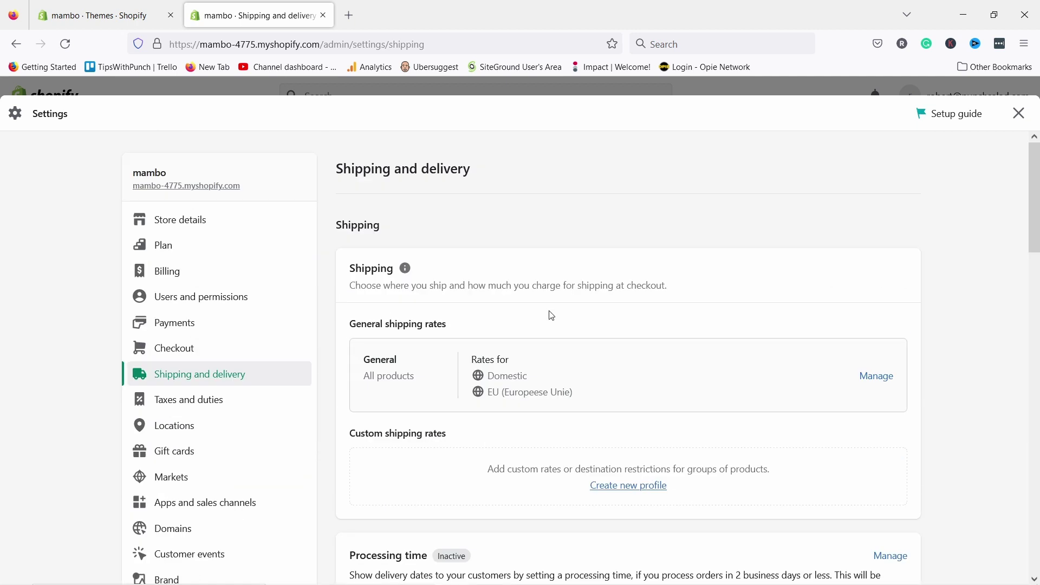
- Review the European Union VAT collection options in Taxes and duties, then go to Locations
click(204, 401)
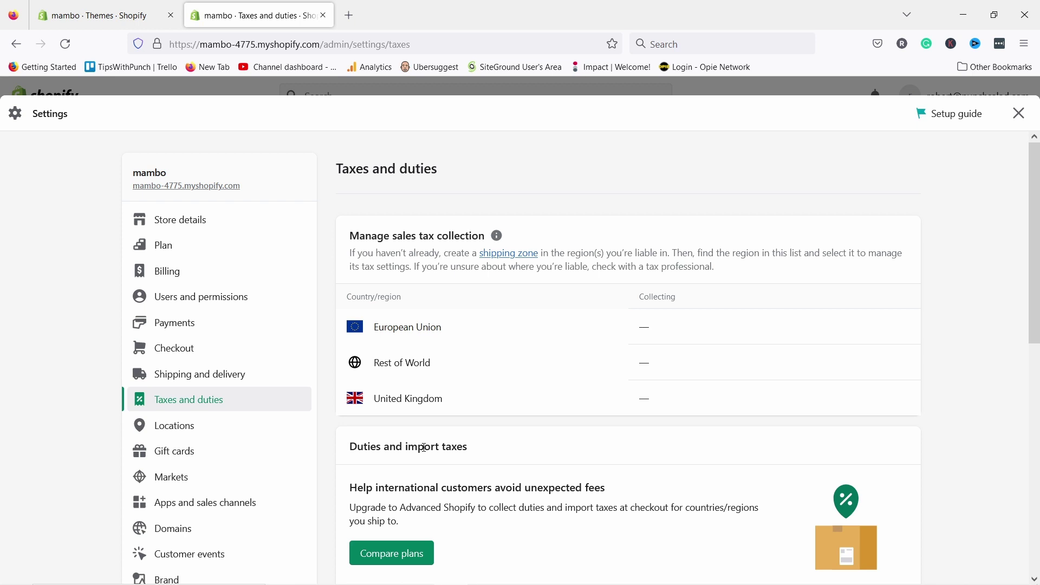
scroll(636, 279, down, 1)
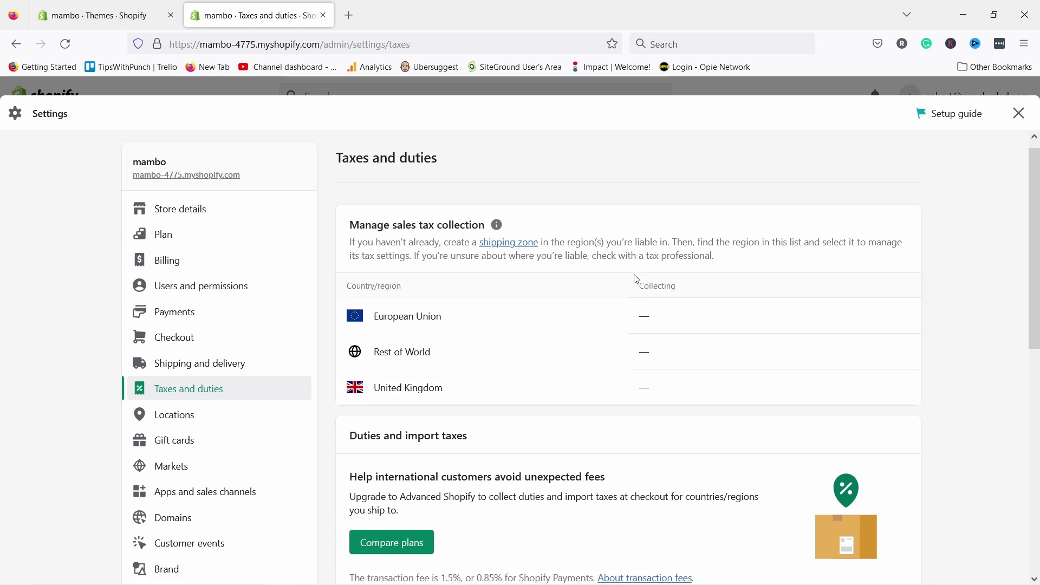
scroll(637, 279, down, 5)
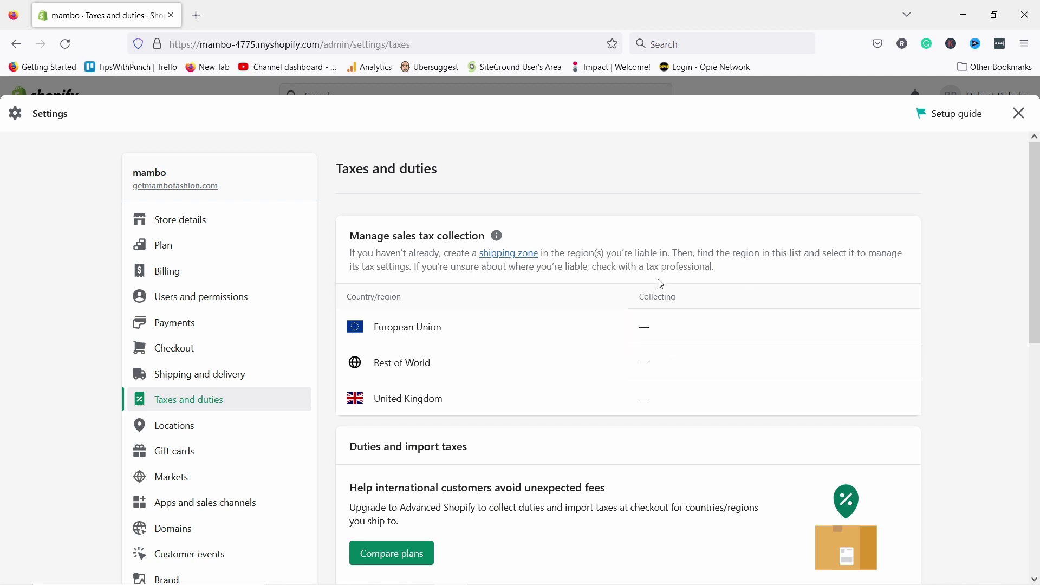
click(406, 328)
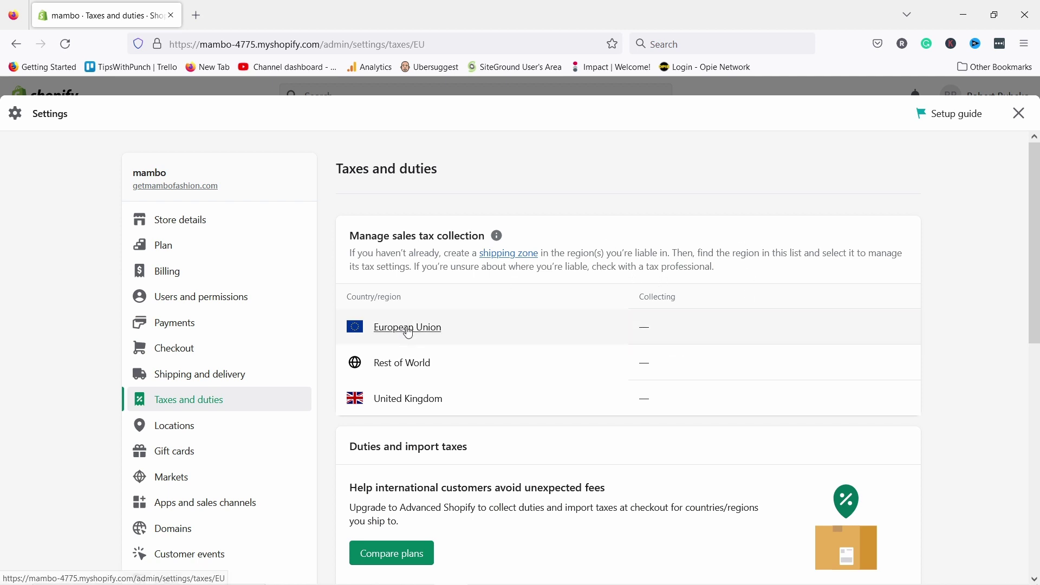
scroll(515, 311, down, 3)
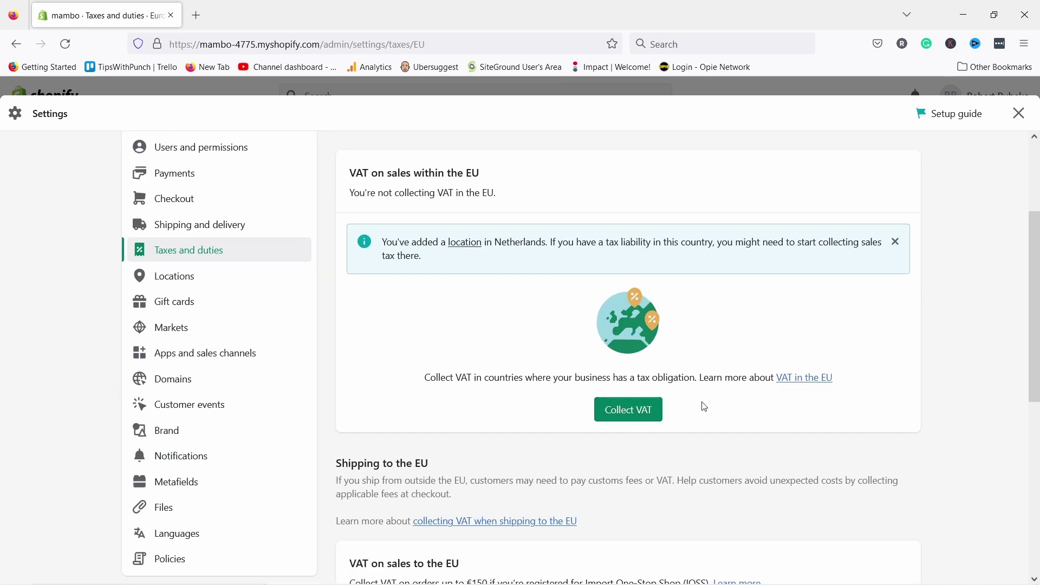
click(620, 409)
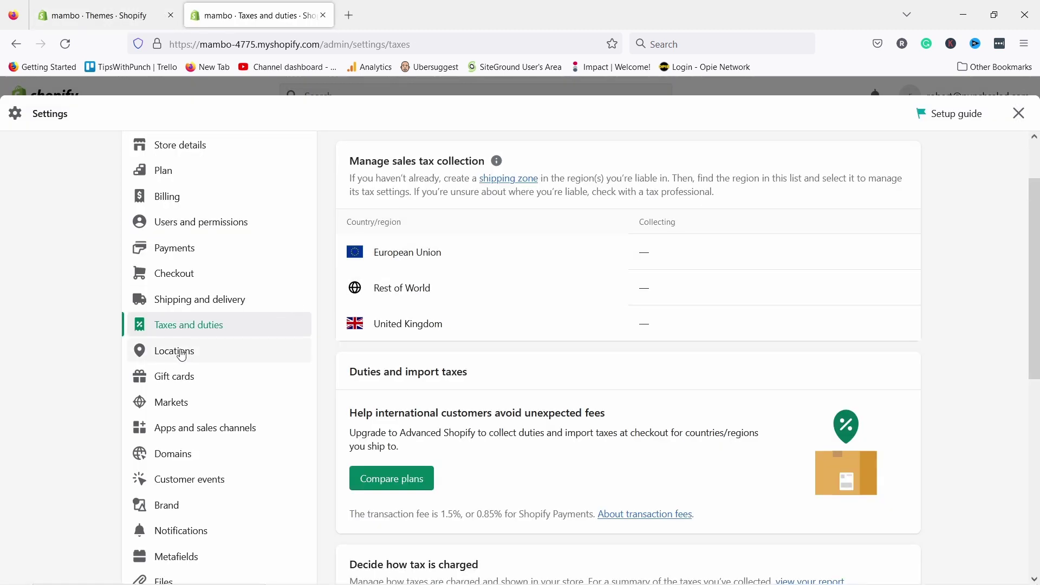
click(181, 353)
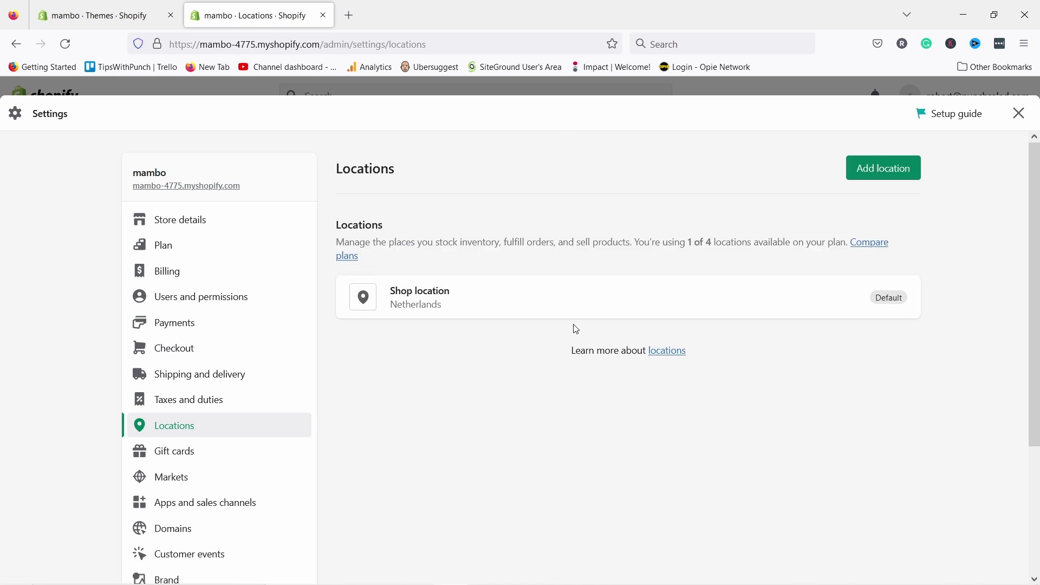
- Check the Gift cards settings (cards never expire), then move on to Markets
scroll(217, 308, down, 1)
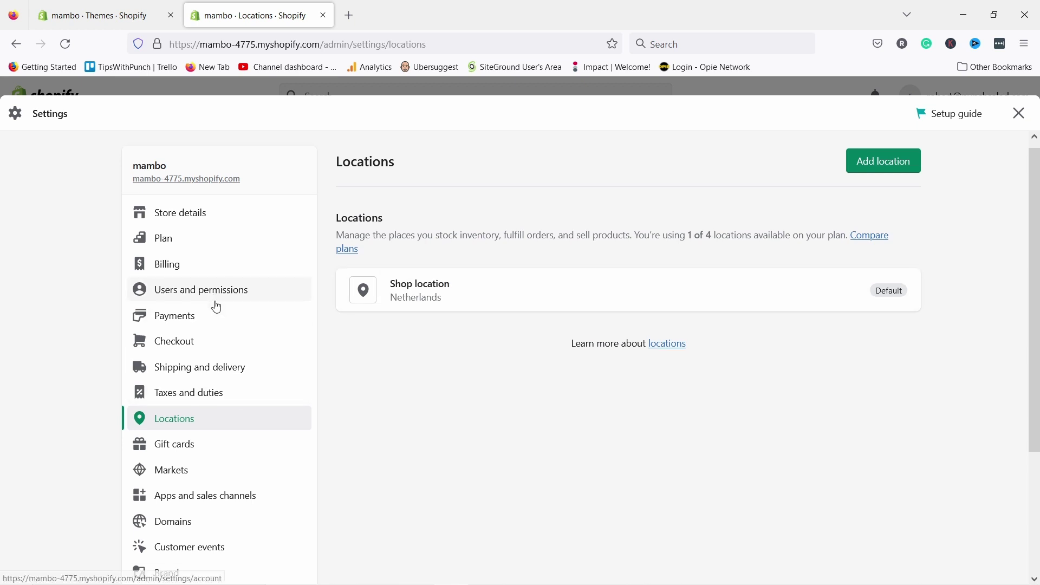
scroll(217, 307, down, 2)
click(183, 373)
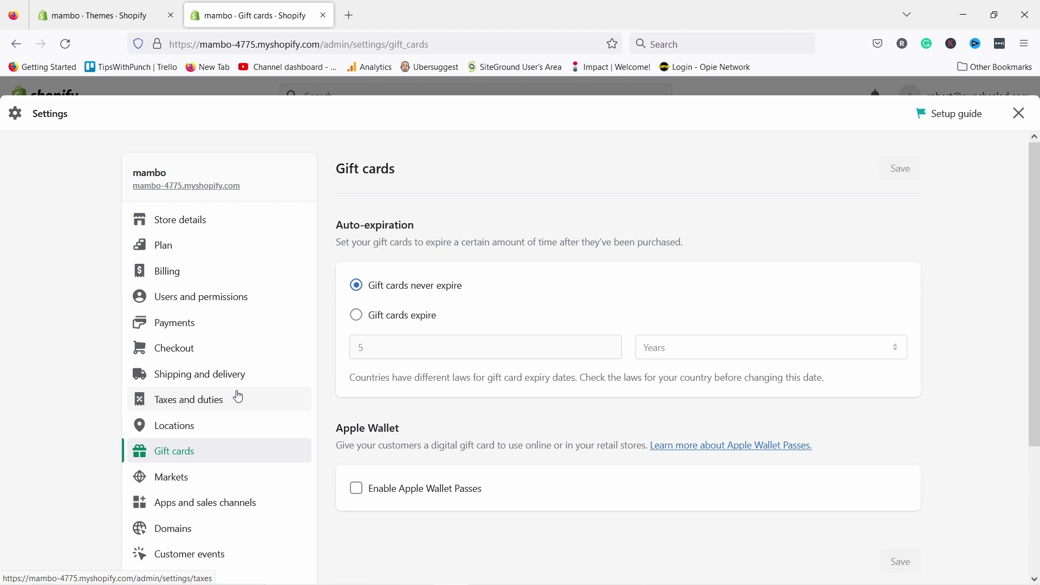
scroll(192, 423, down, 2)
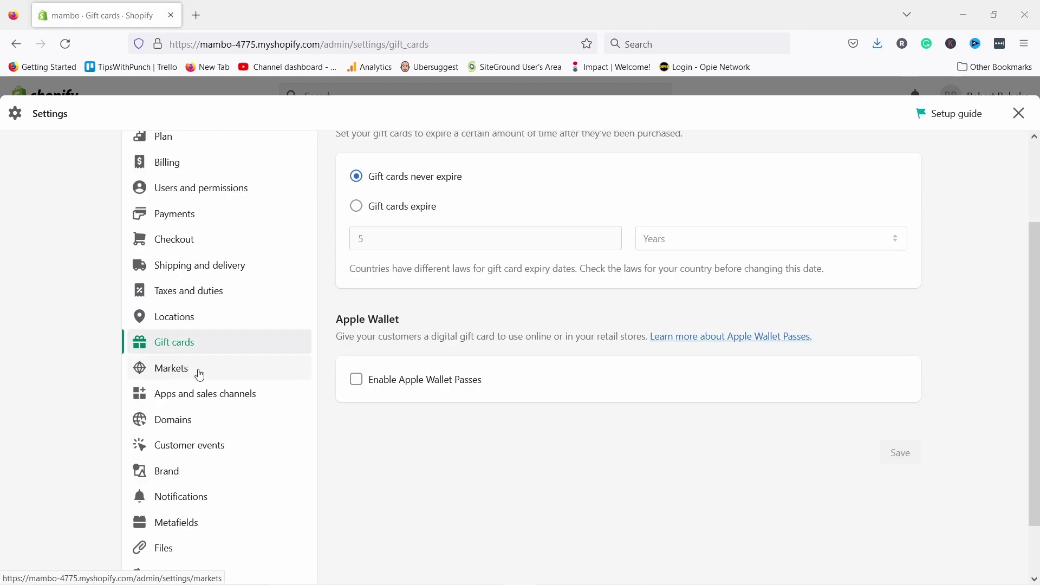
click(200, 374)
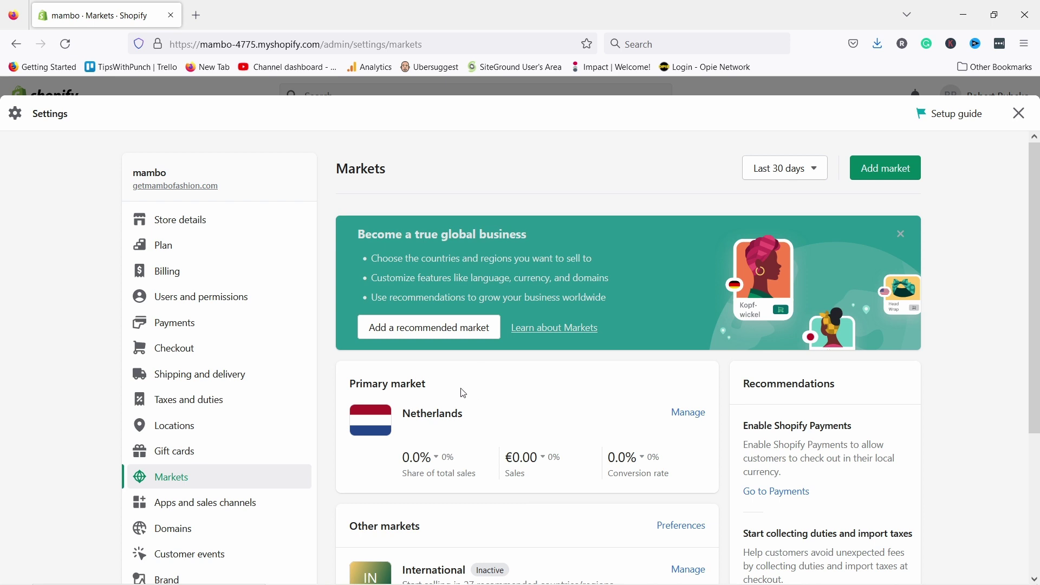
- Inspect the Netherlands primary market's details and return to the Markets overview
scroll(449, 379, down, 2)
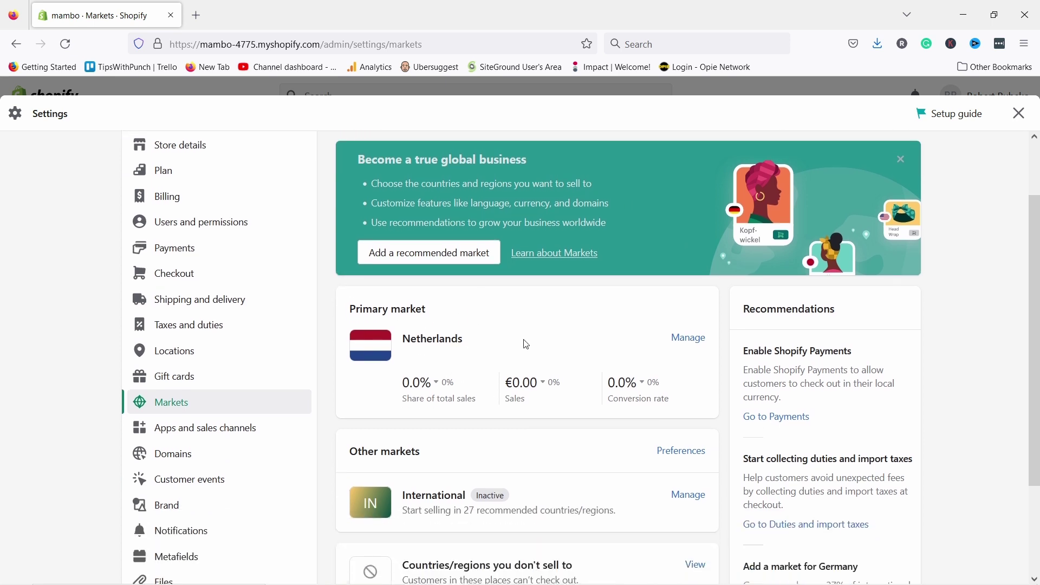
click(689, 339)
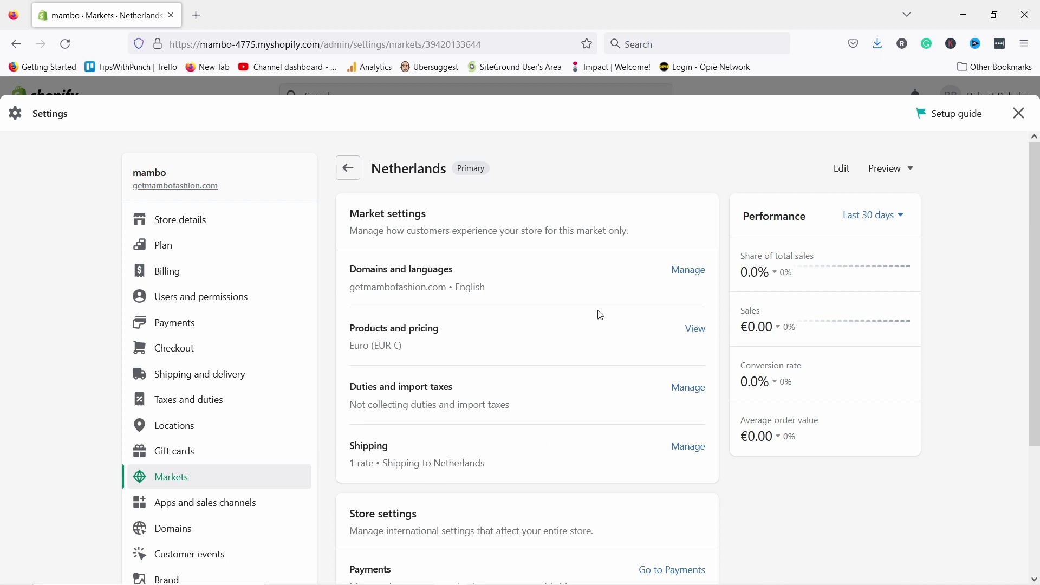
scroll(452, 291, down, 5)
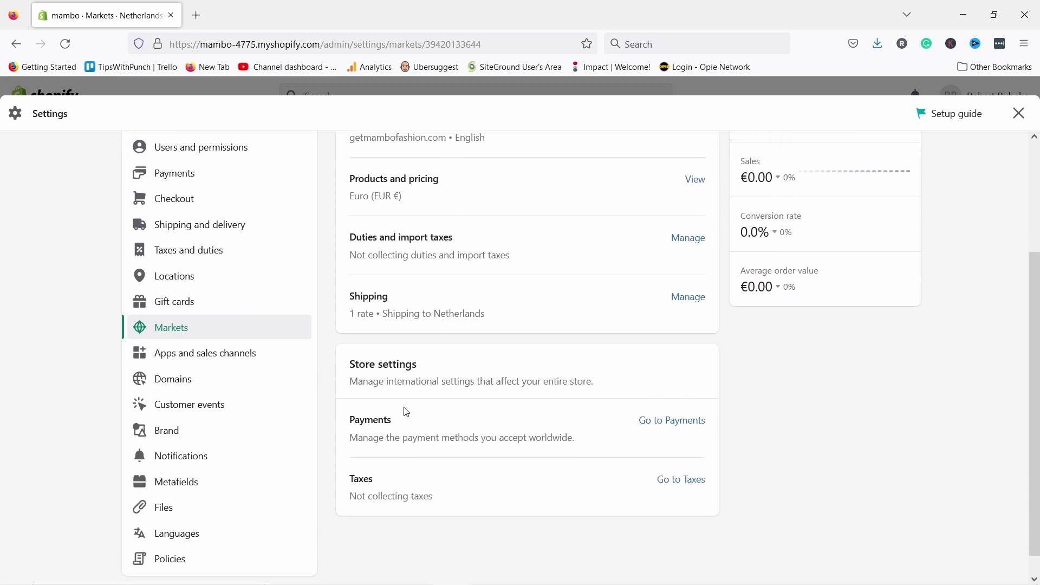
scroll(737, 340, up, 5)
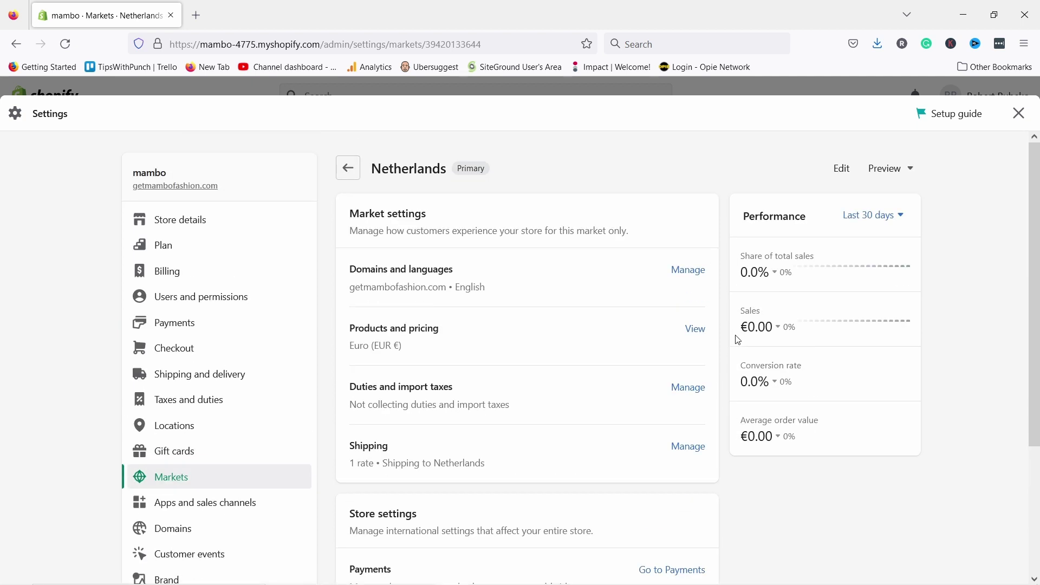
click(348, 167)
- Open the inactive International market covering Australia, Austria and 25 more countries
scroll(547, 216, down, 5)
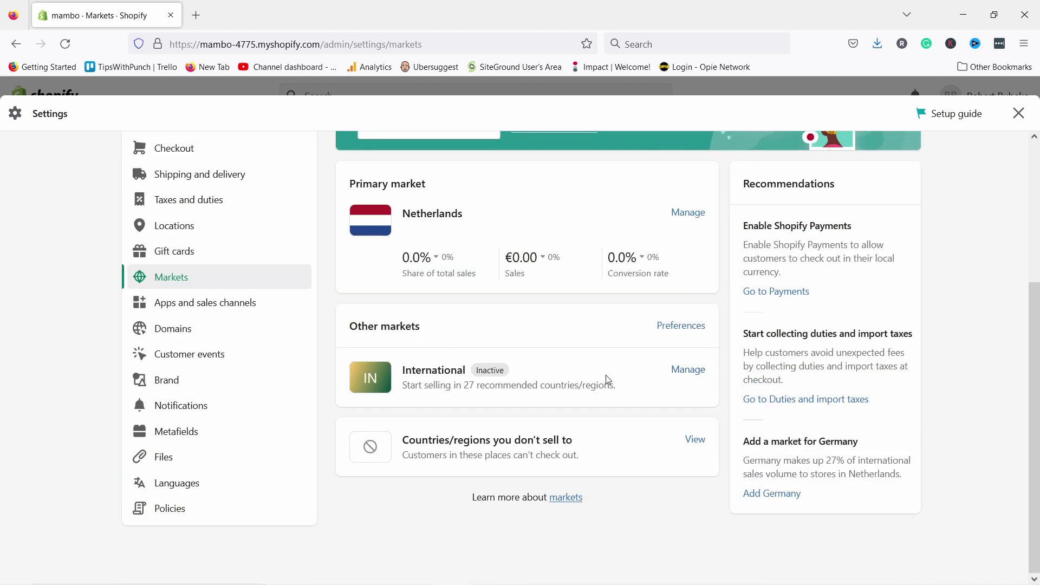
click(683, 377)
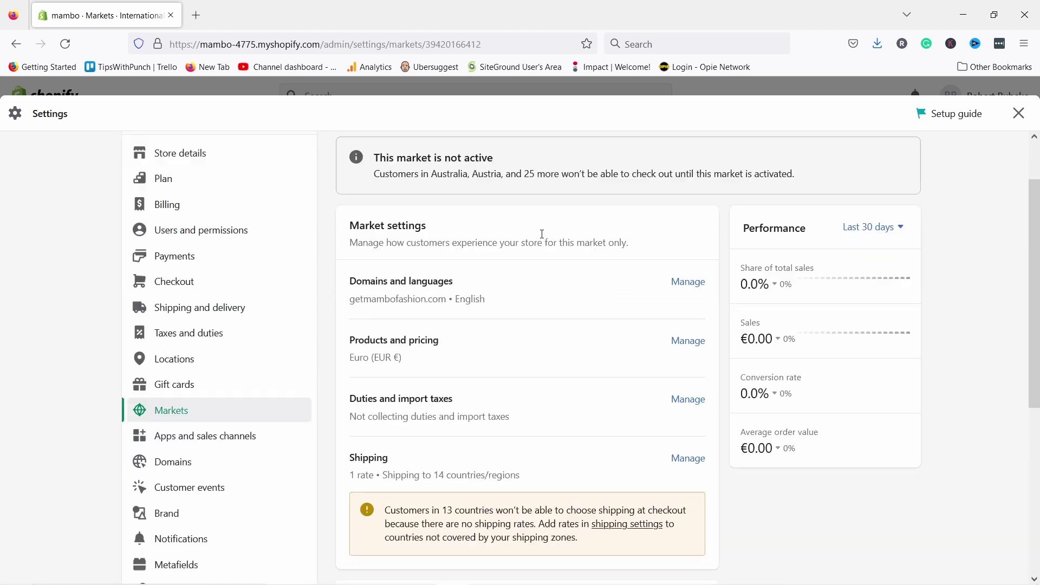
scroll(490, 427, down, 3)
scroll(513, 381, down, 2)
scroll(524, 372, up, 5)
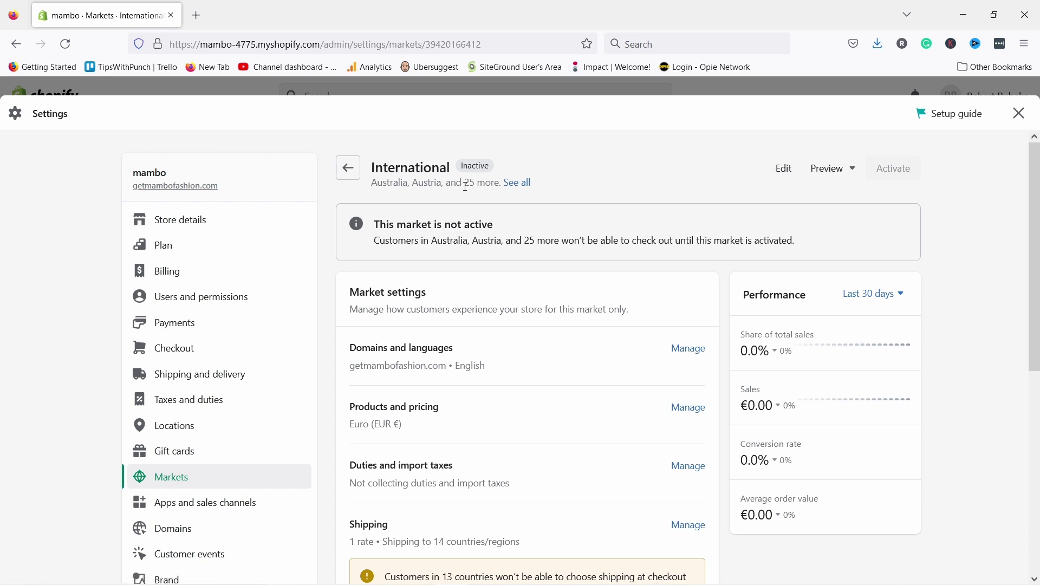
- Edit the International market's countries, removing Australia, Malaysia and New Zealand
click(783, 170)
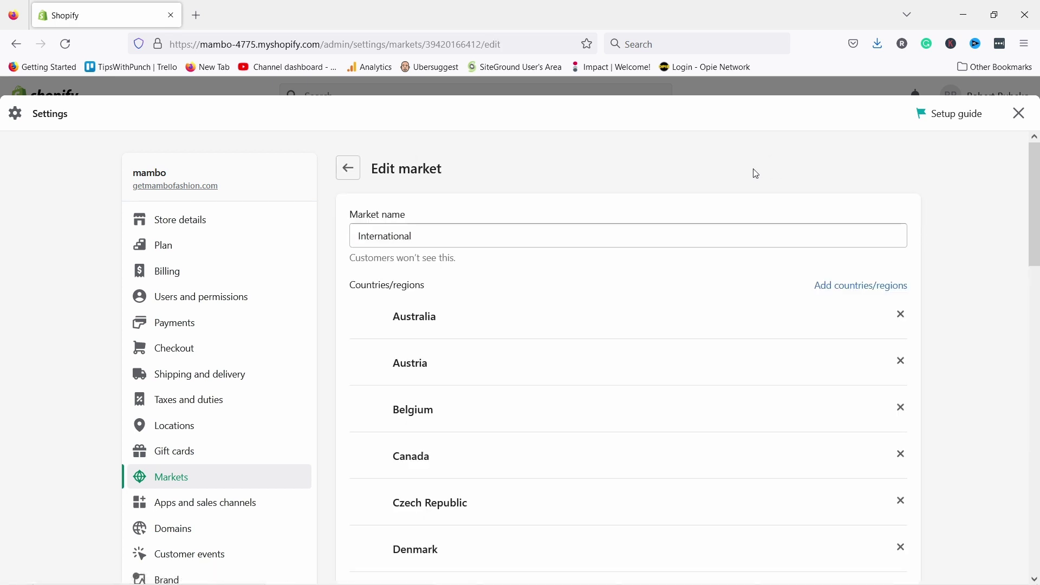
scroll(444, 291, down, 4)
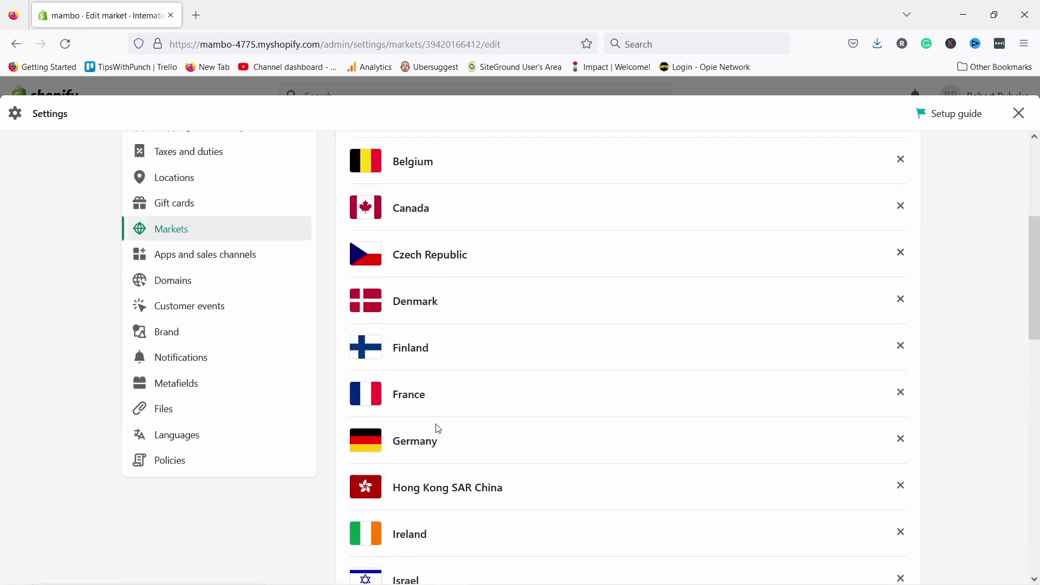
scroll(434, 427, up, 5)
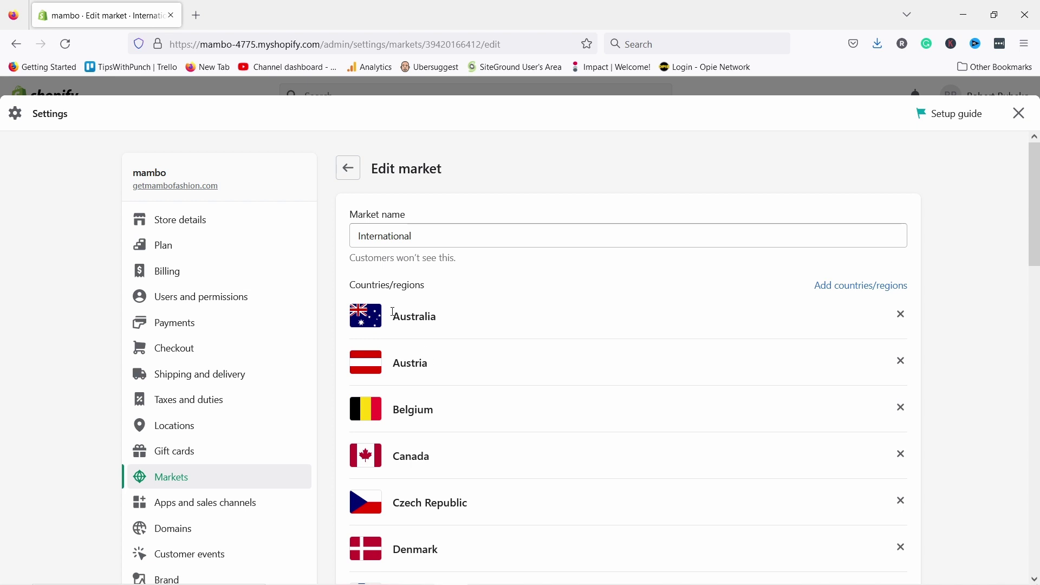
click(901, 316)
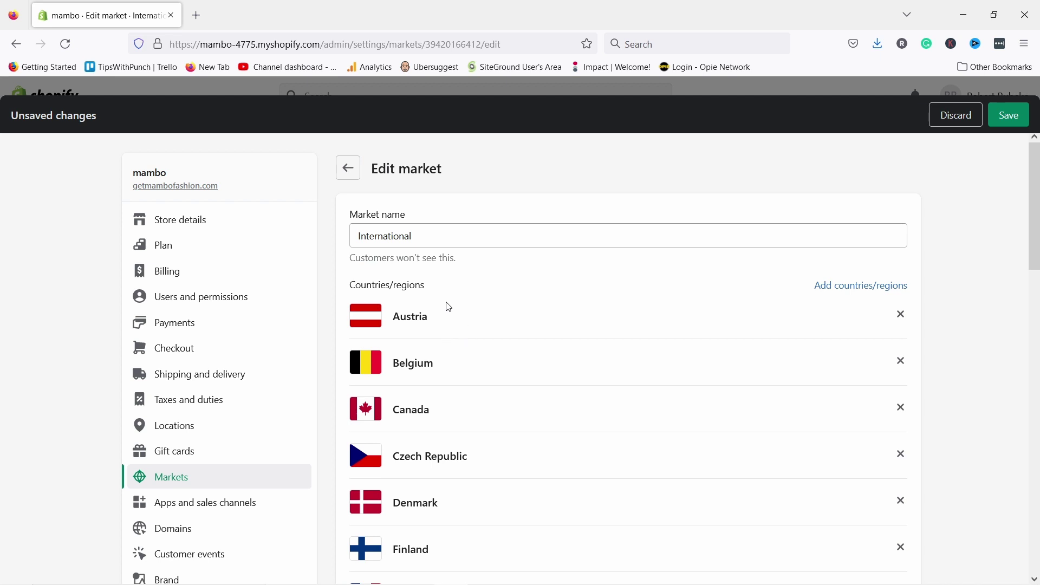
scroll(413, 285, down, 15)
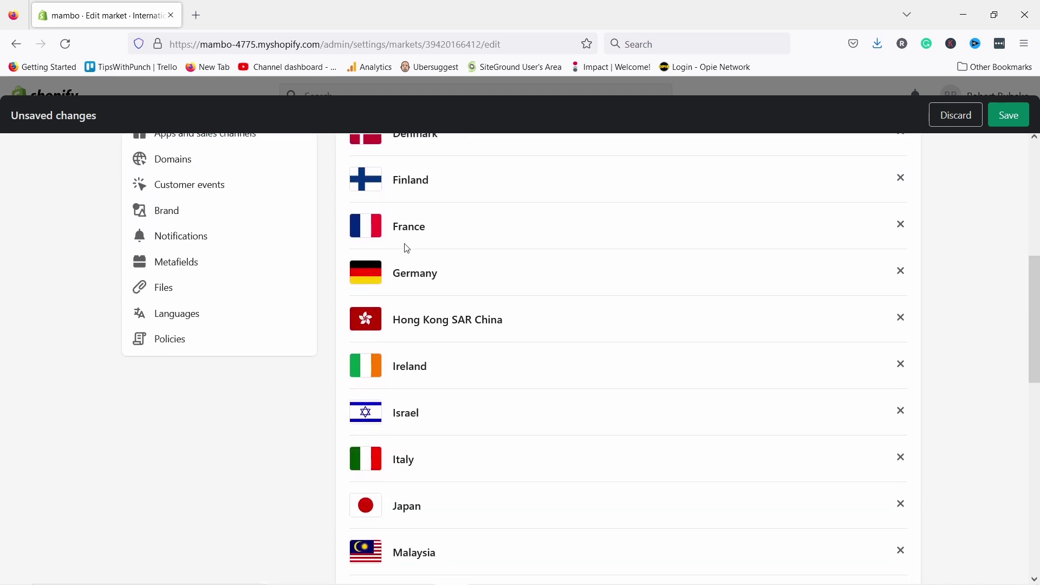
scroll(411, 296, up, 4)
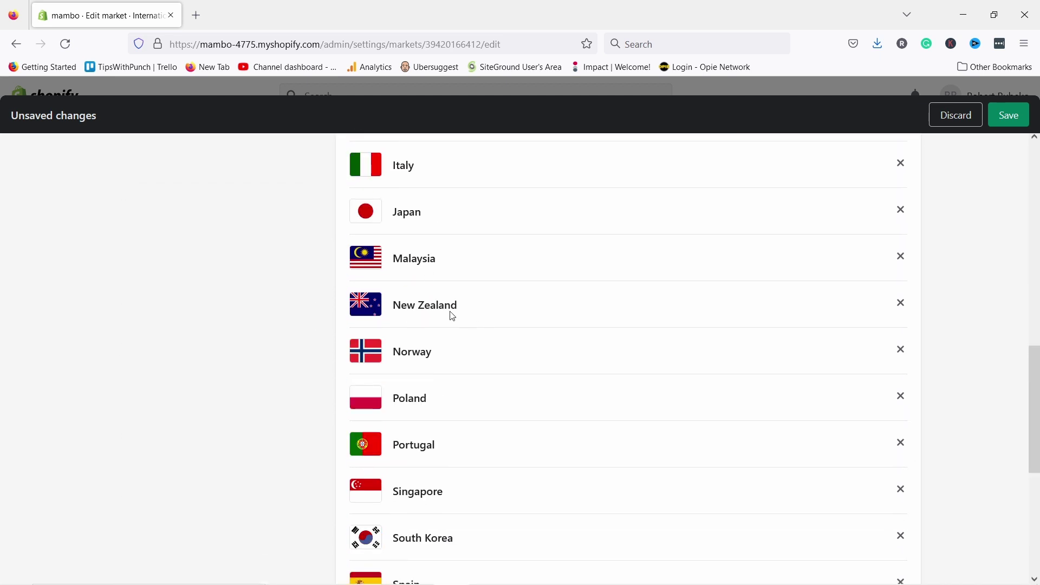
scroll(412, 243, up, 4)
scroll(448, 439, down, 3)
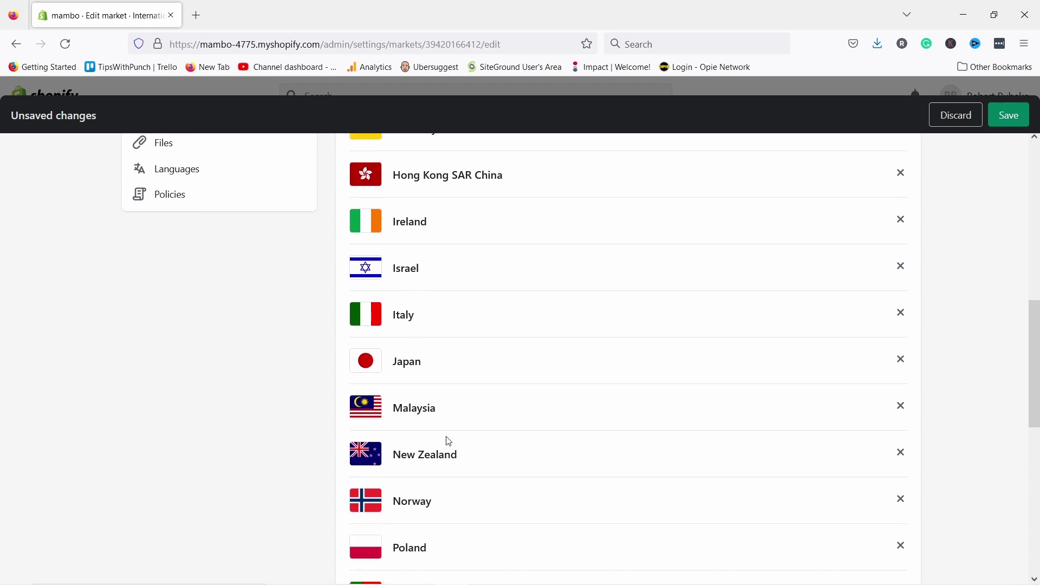
click(901, 332)
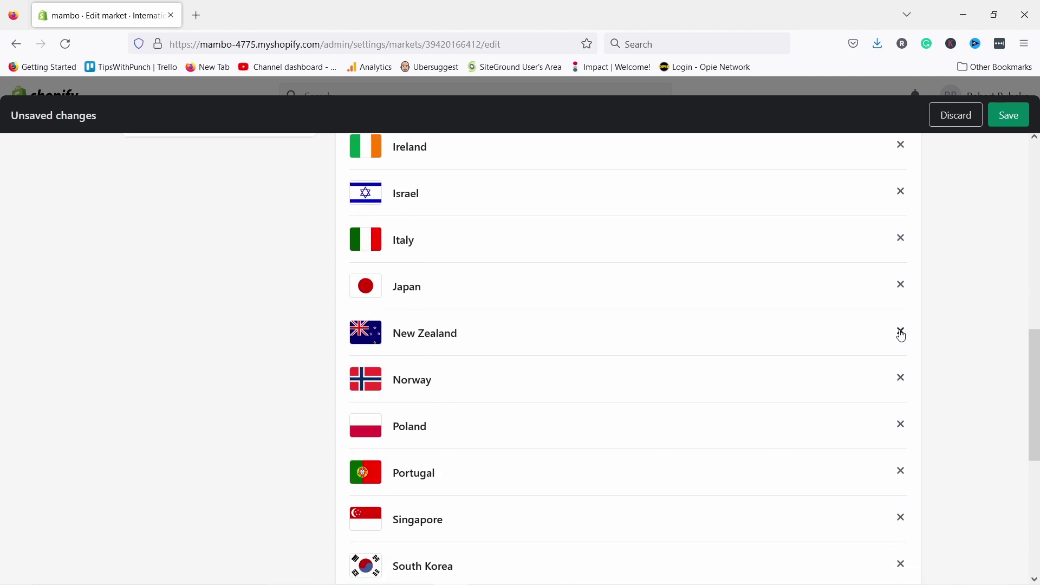
click(901, 335)
- Remove Singapore, South Korea, United Arab Emirates, United Kingdom and United States from the market
scroll(489, 334, down, 5)
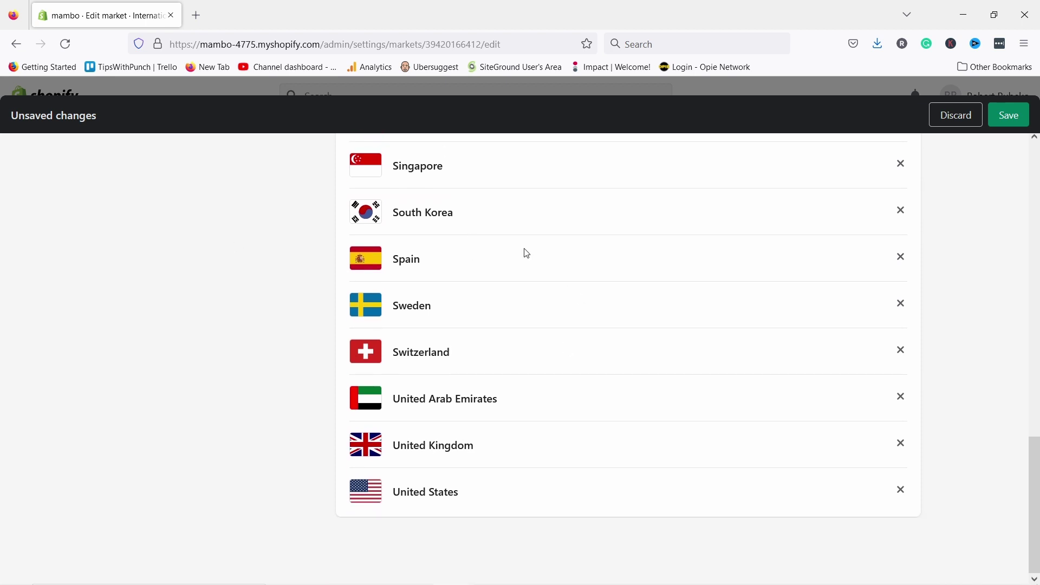
click(901, 163)
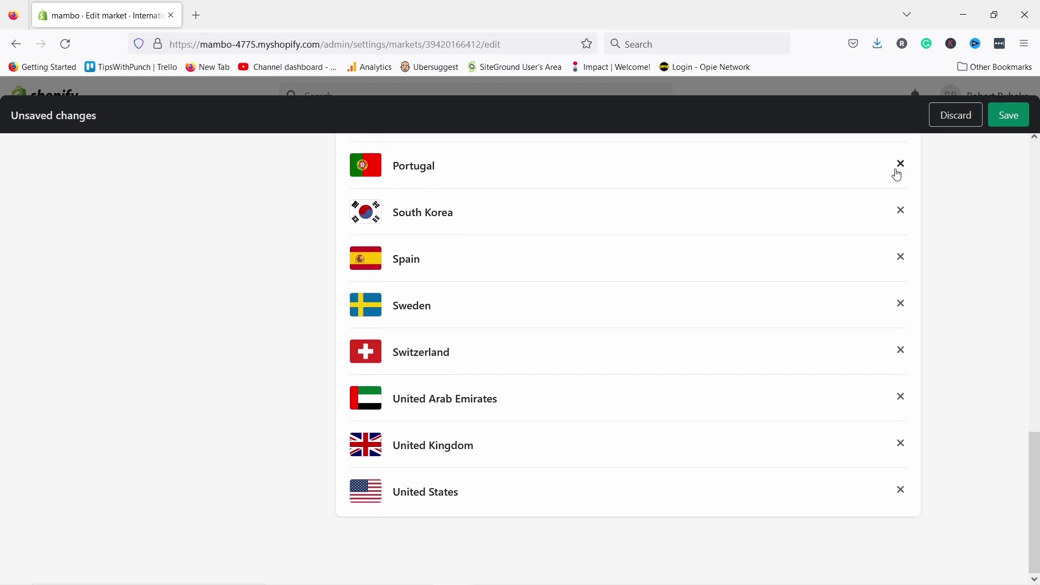
click(901, 211)
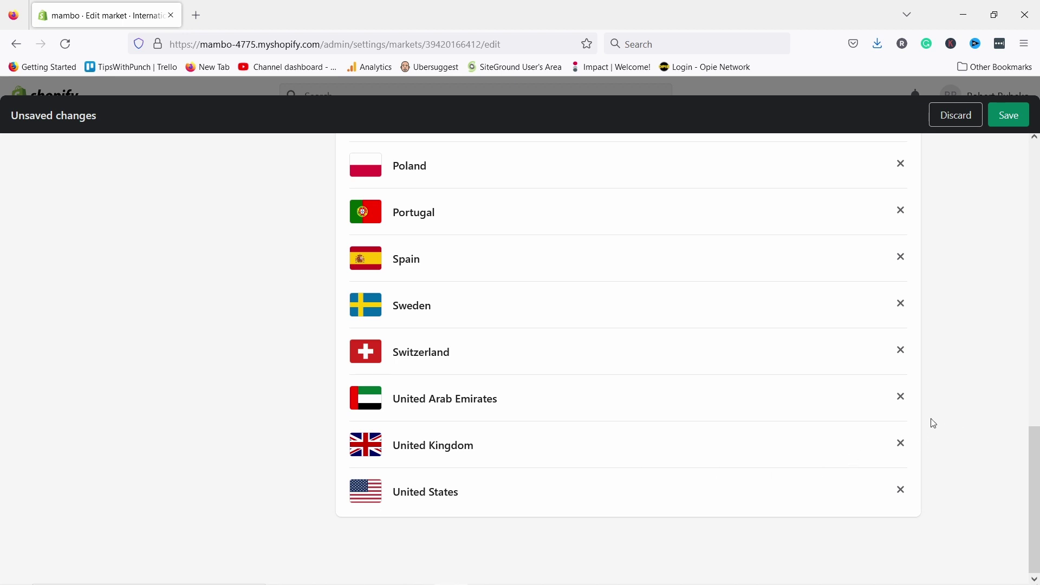
click(902, 401)
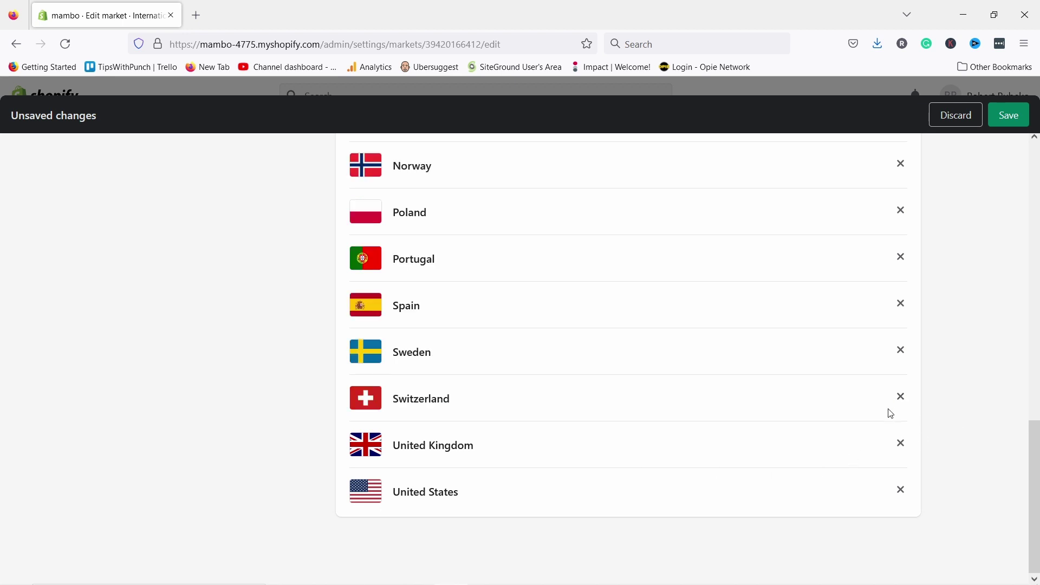
click(901, 454)
scroll(687, 422, up, 8)
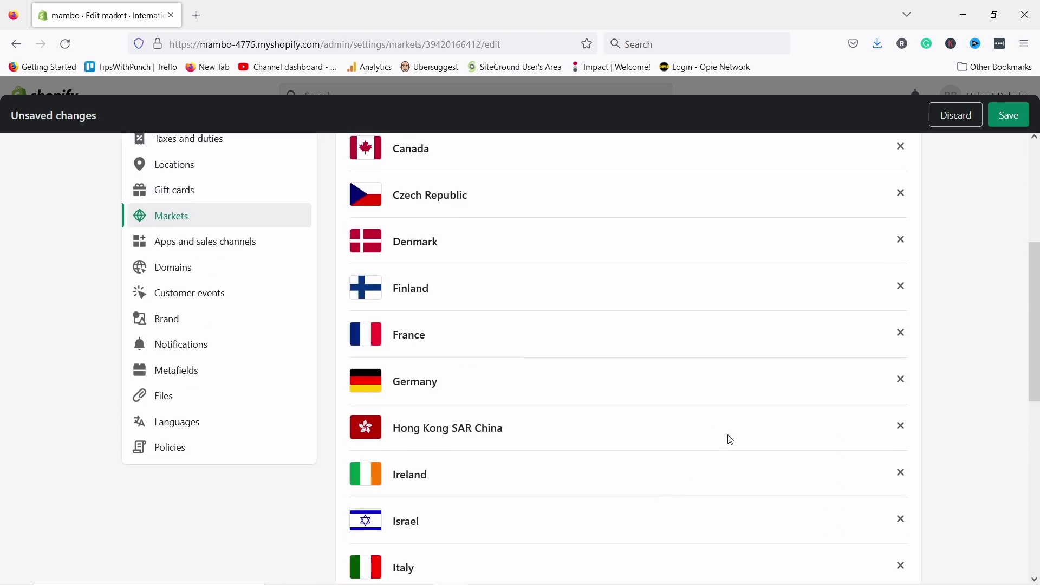
scroll(432, 248, up, 5)
scroll(873, 423, down, 15)
click(900, 494)
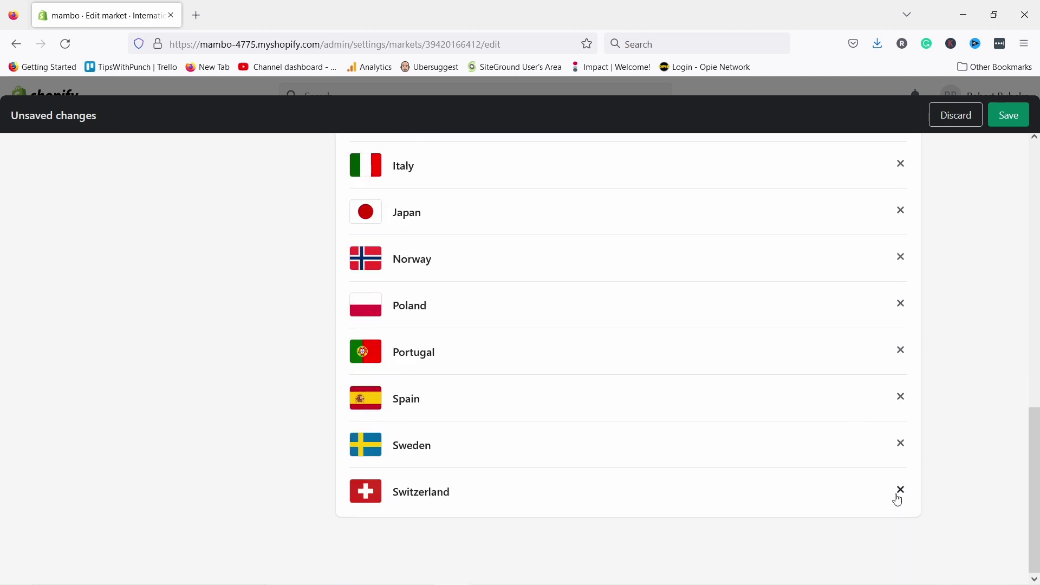
scroll(610, 453, up, 12)
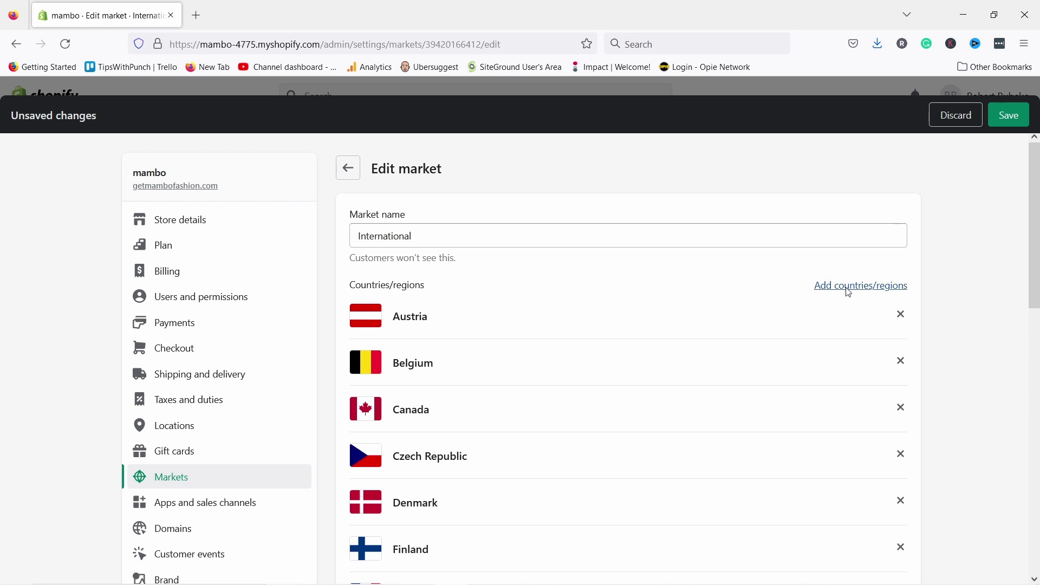
- Close the country picker without adding any, save the market, and return to its overview
click(849, 287)
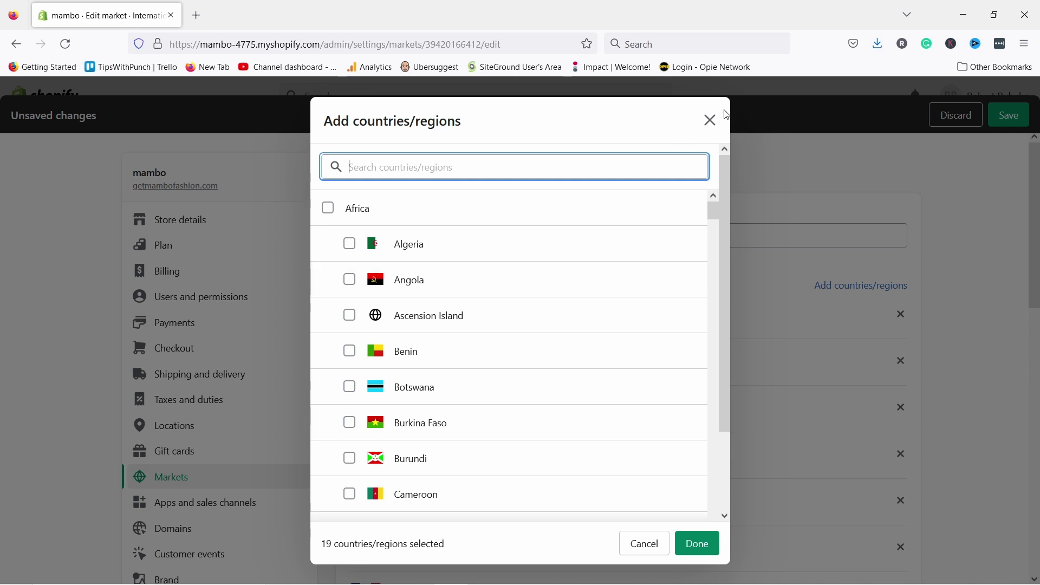
click(710, 122)
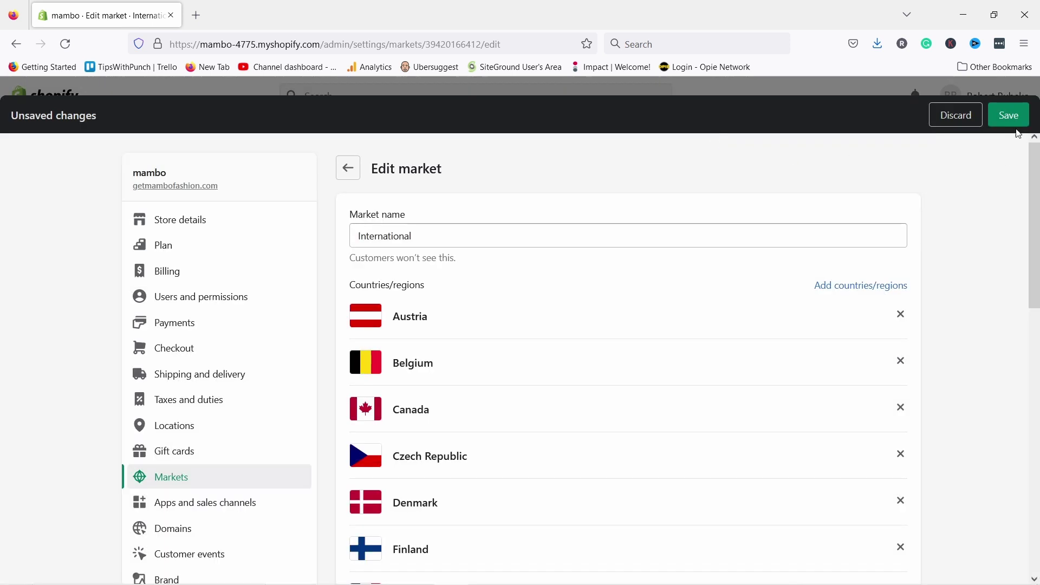
click(1011, 115)
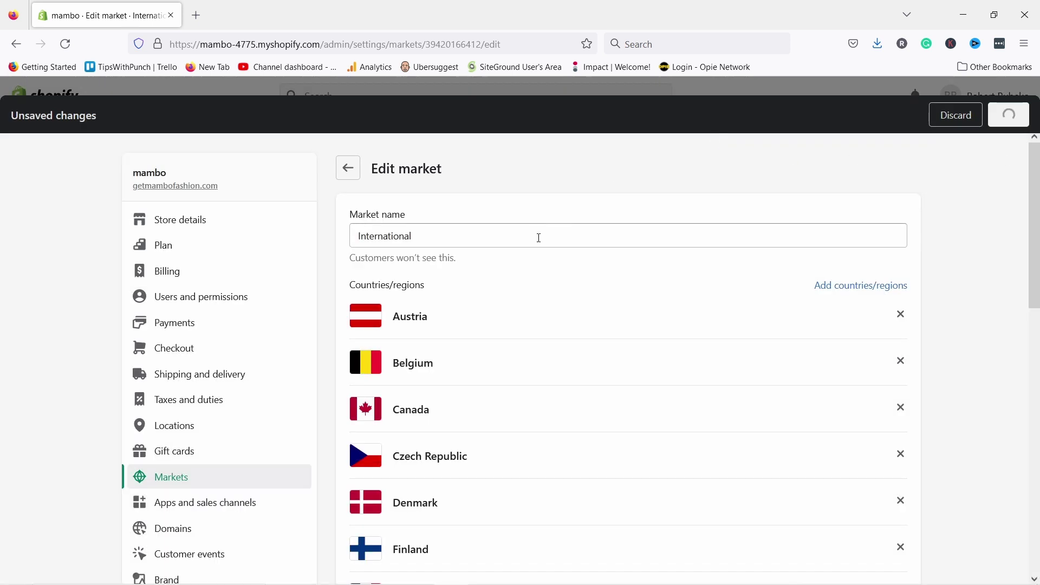
click(348, 168)
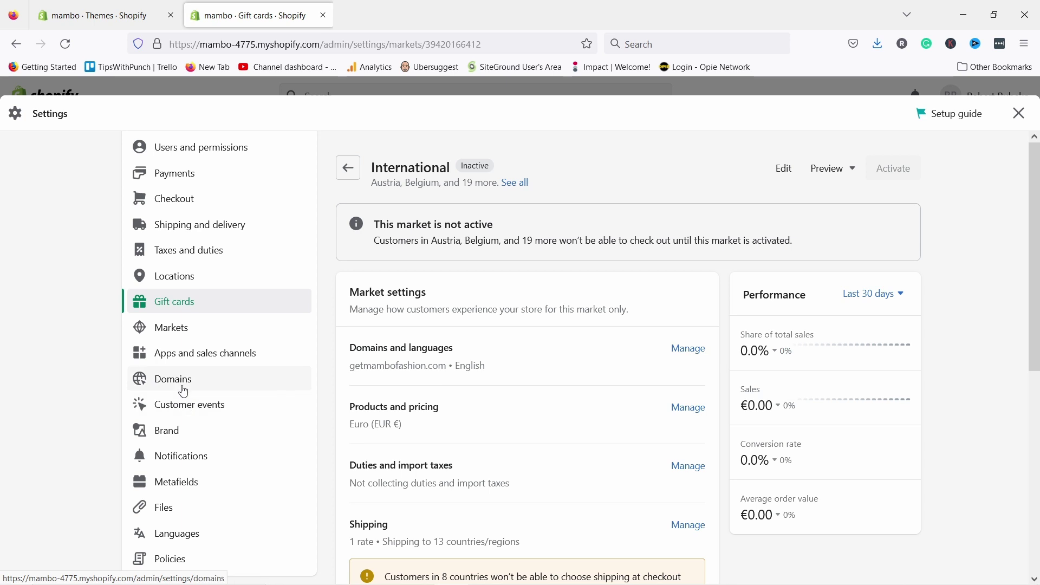
- Highlight the store domain in the address bar, visit Customer events, then open Brand settings
drag(200, 44, 318, 43)
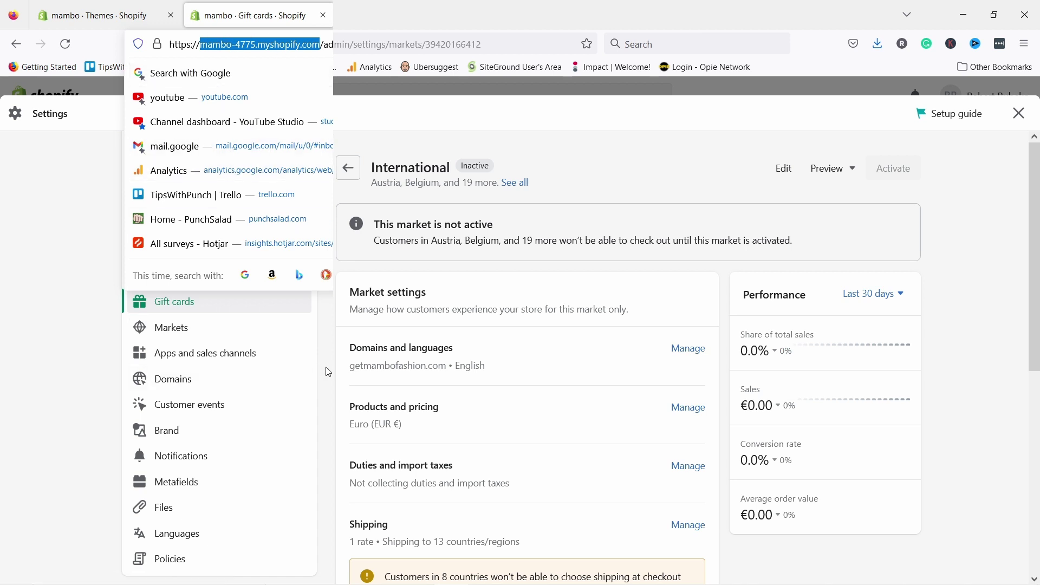
click(179, 406)
scroll(260, 395, down, 3)
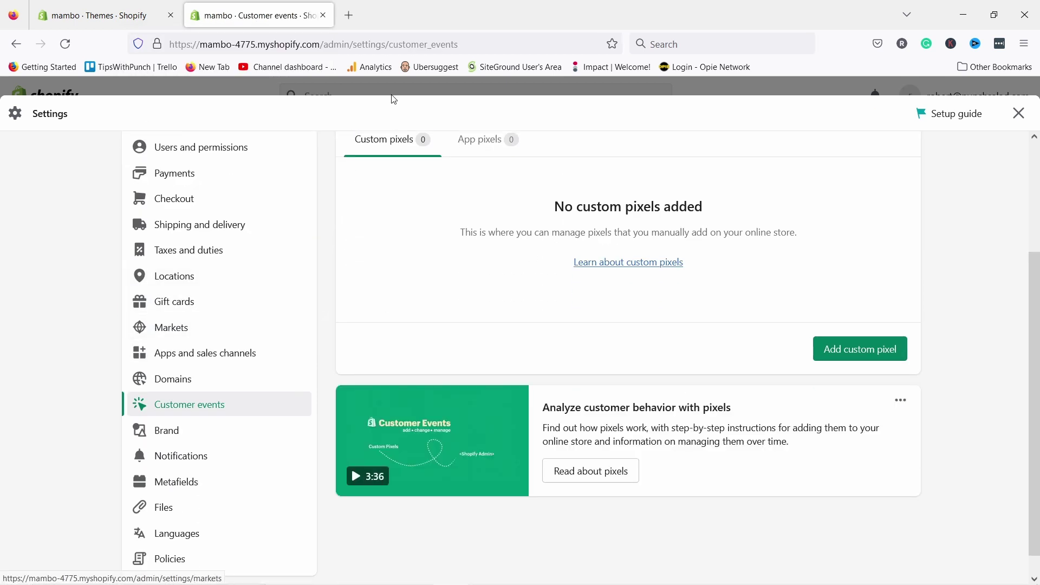
click(174, 438)
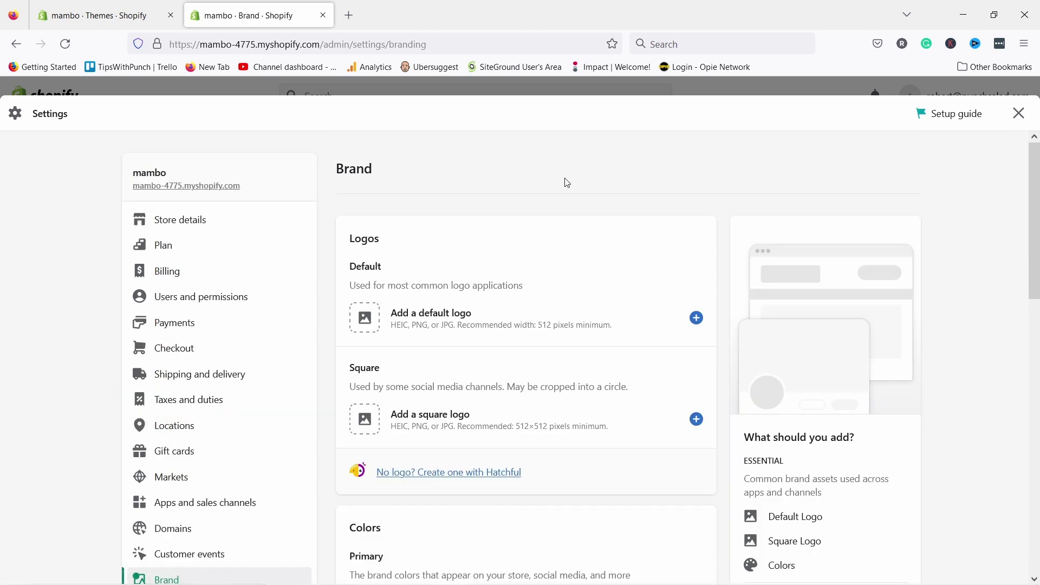
- Choose the mambo-logo image as the Default logo
scroll(566, 217, down, 3)
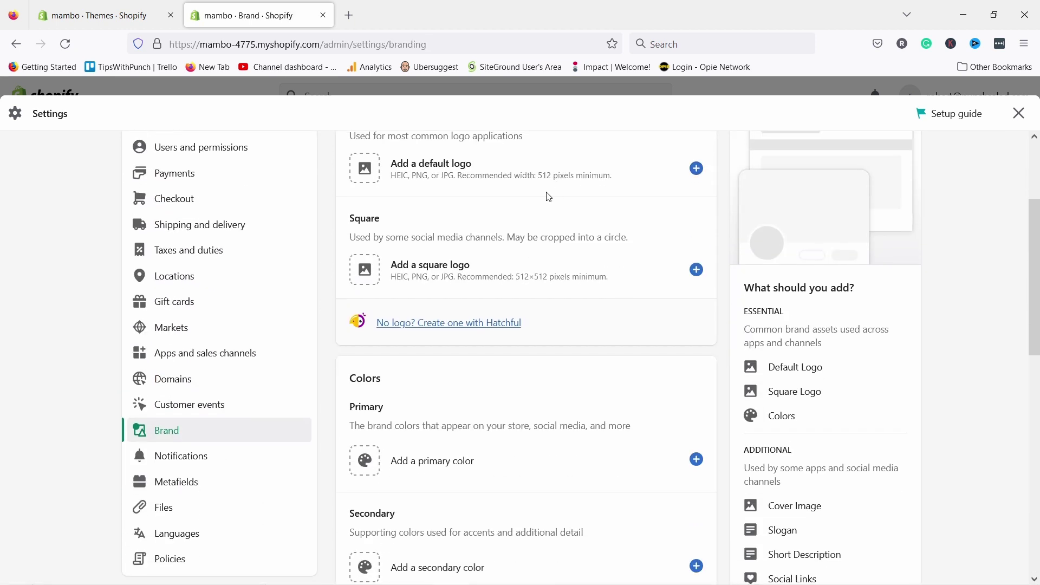
scroll(548, 195, up, 3)
click(364, 327)
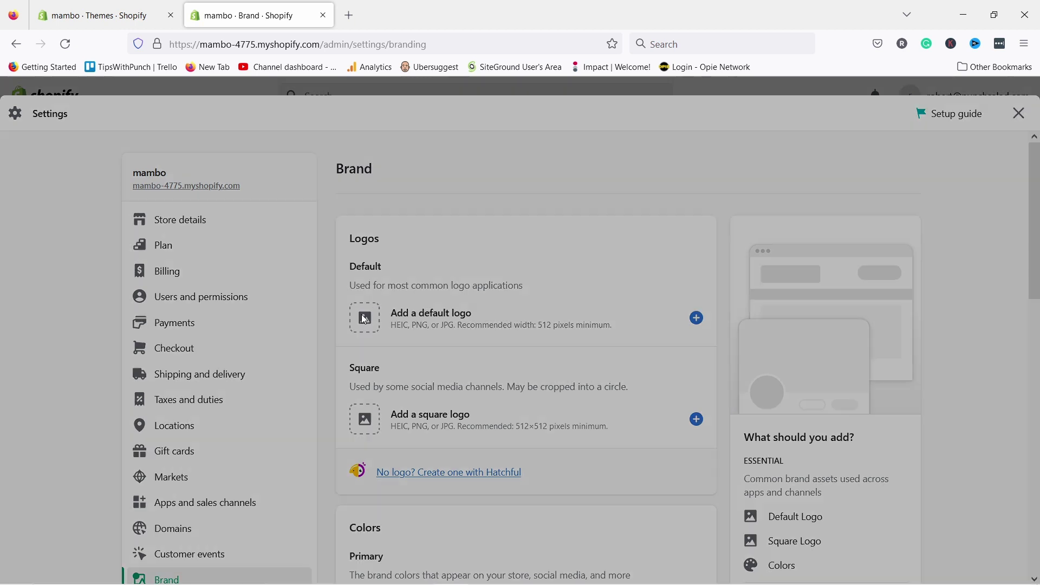
click(564, 363)
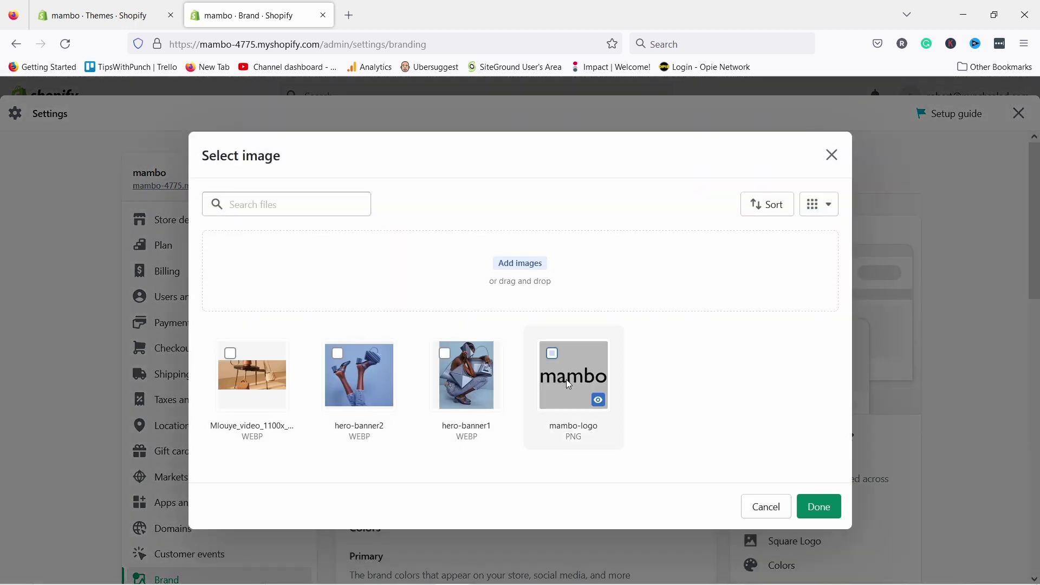
click(819, 507)
- Highlight the warning that the logo is under 512 px and scroll through the Brand page
scroll(454, 340, down, 2)
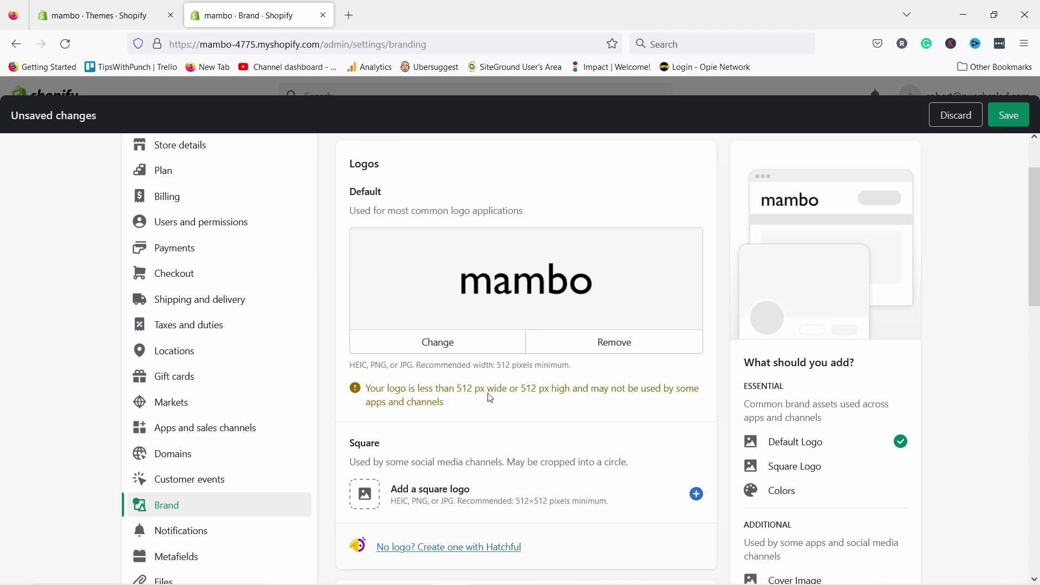
drag(462, 389, 587, 389)
click(565, 396)
drag(454, 388, 564, 381)
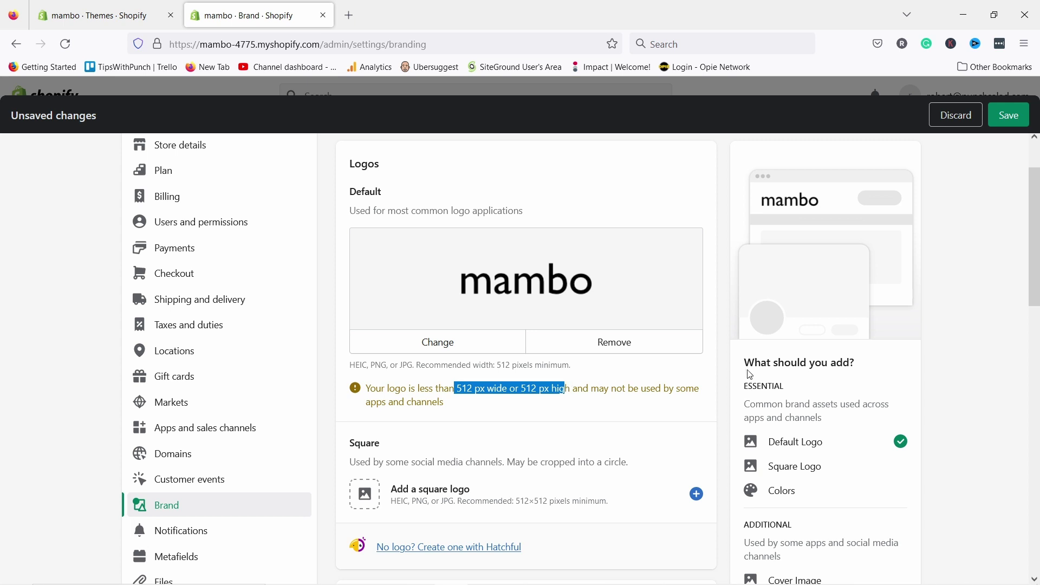
scroll(823, 228, up, 2)
scroll(599, 406, down, 4)
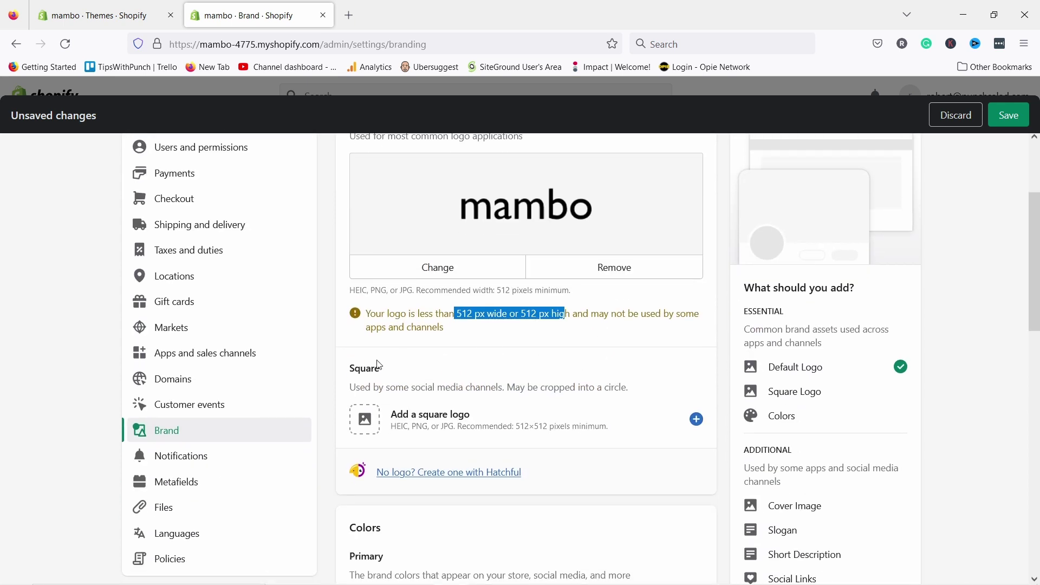
scroll(451, 358, down, 3)
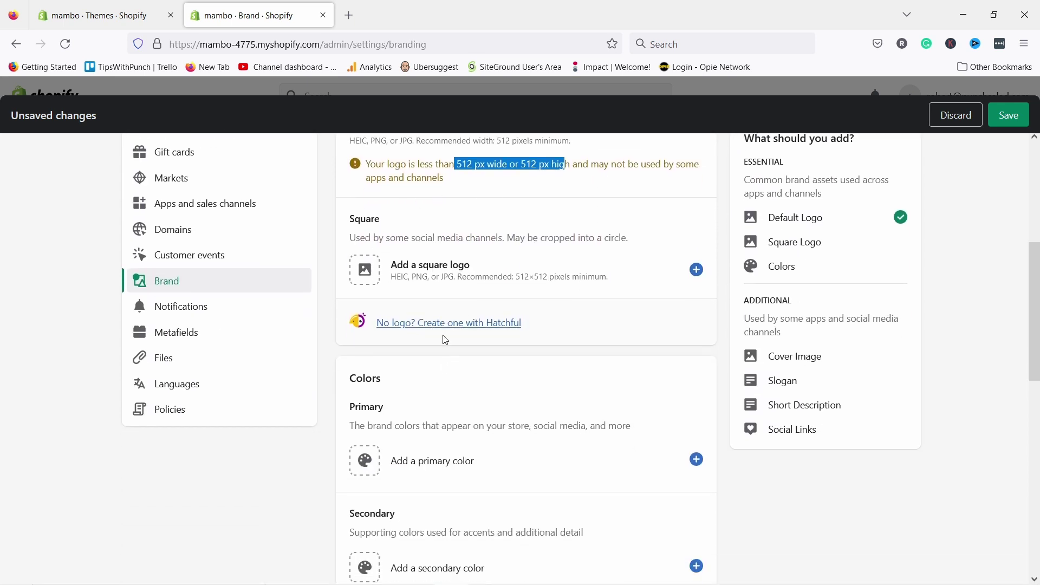
scroll(445, 340, down, 3)
scroll(460, 347, down, 3)
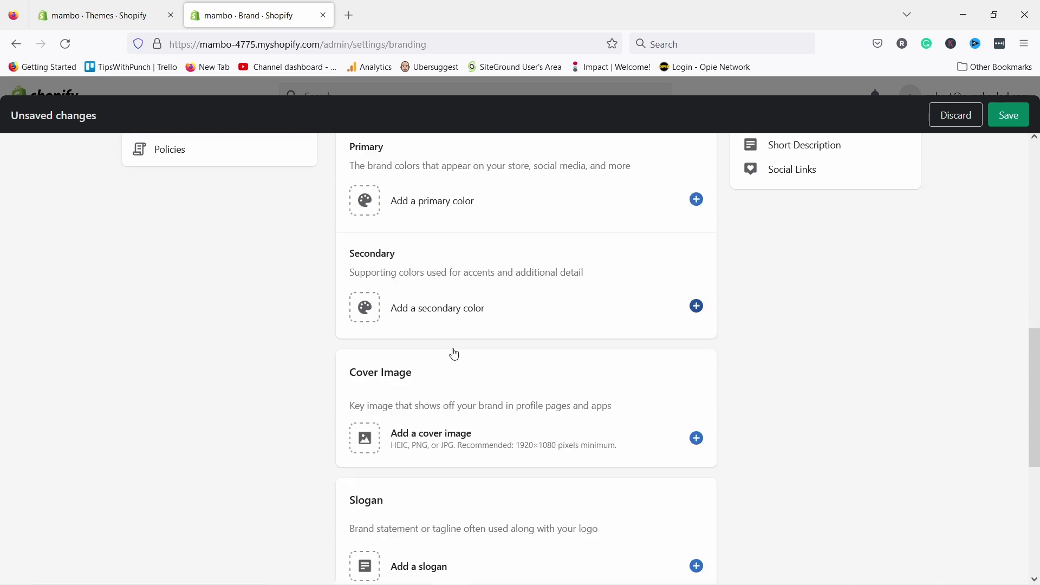
scroll(229, 436, down, 3)
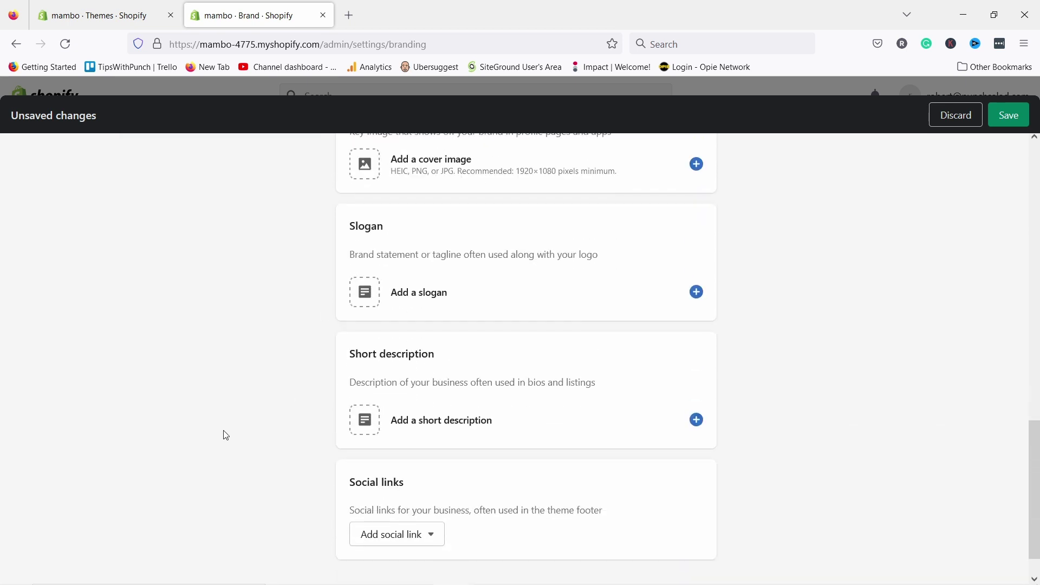
scroll(469, 485, up, 15)
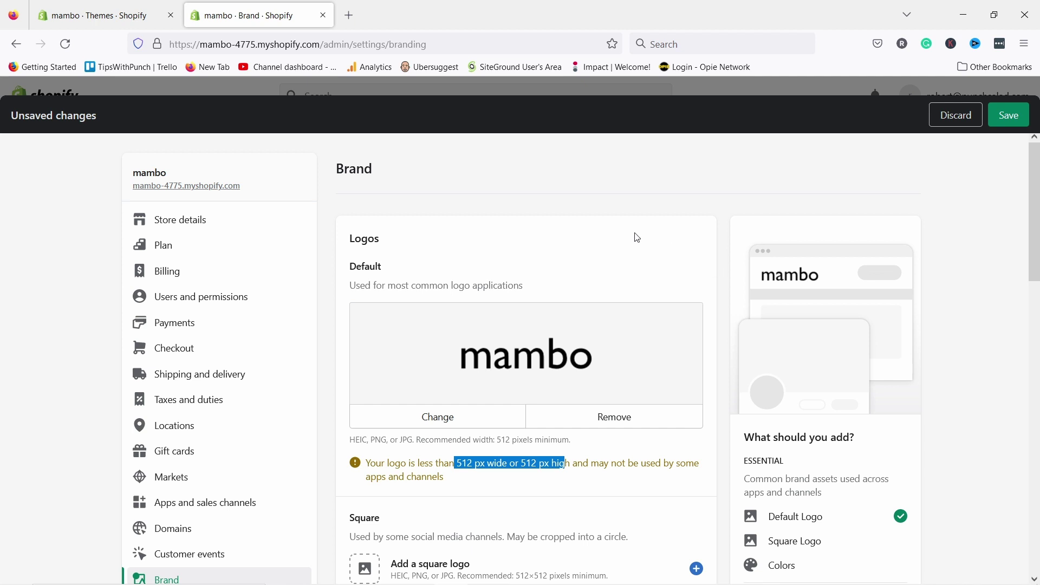
scroll(637, 237, down, 3)
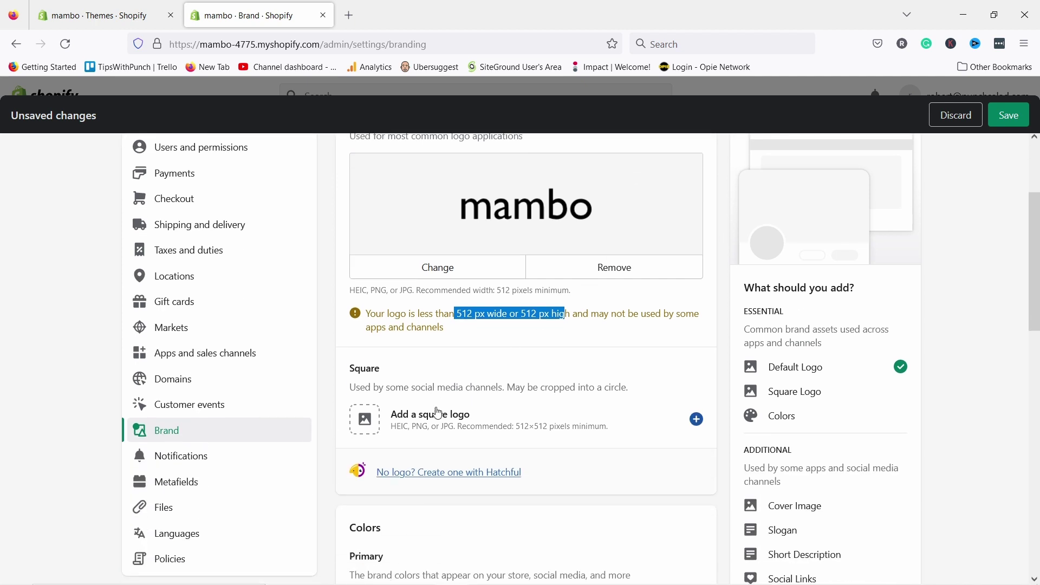
- Upload fav-icon_60x60 from the computer and use it as the Square logo
click(696, 421)
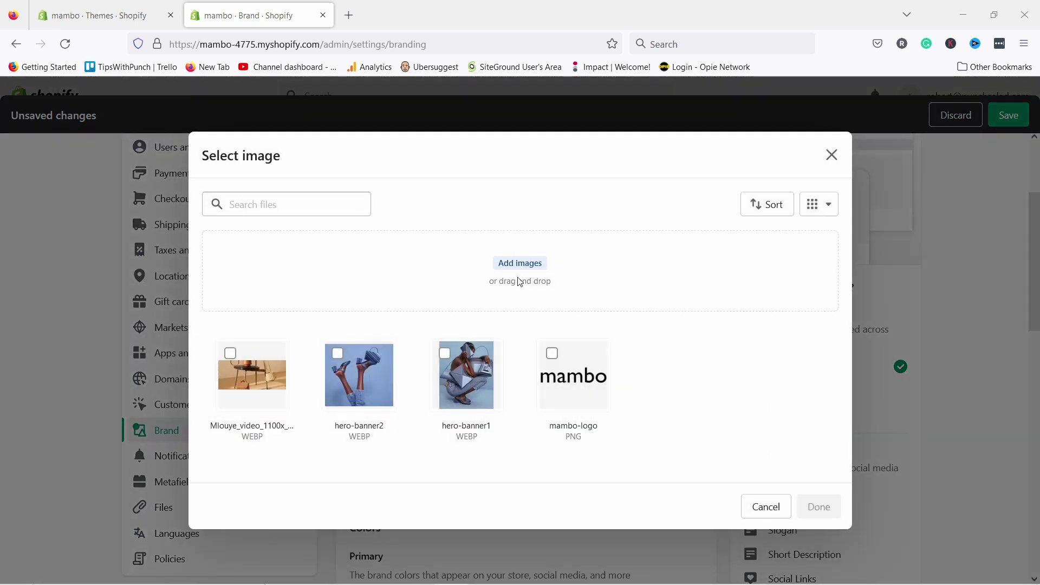
click(533, 265)
click(788, 126)
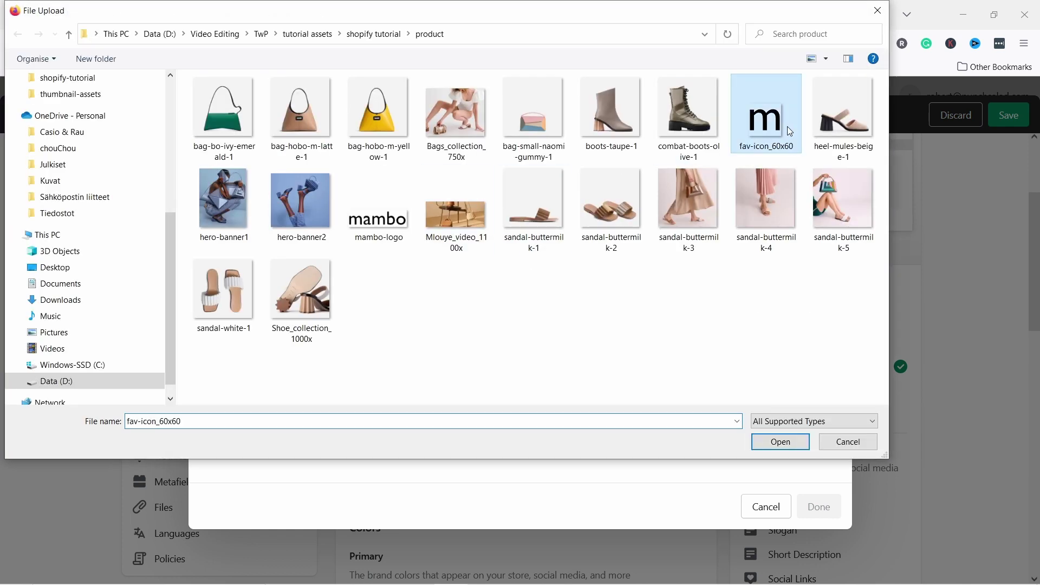
click(781, 441)
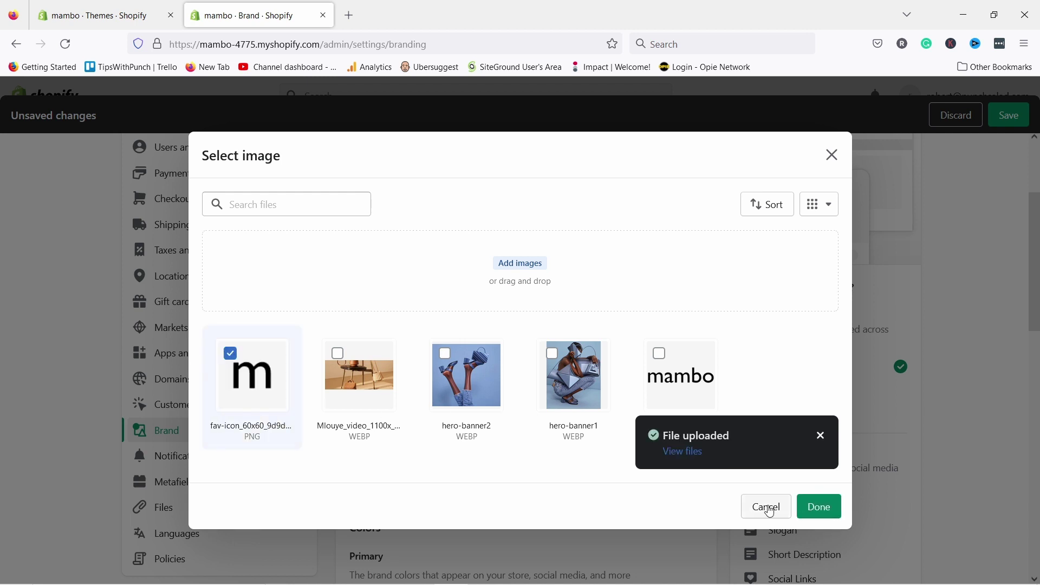
click(819, 506)
- Set the square logo preview to Favicon
click(417, 478)
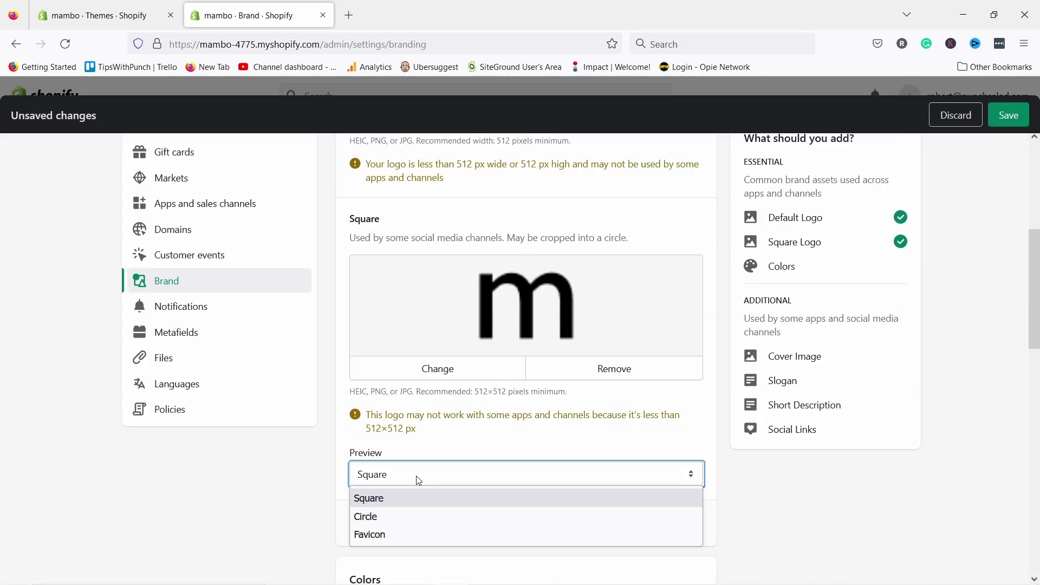
click(417, 477)
click(417, 478)
click(417, 478)
click(417, 478)
click(412, 534)
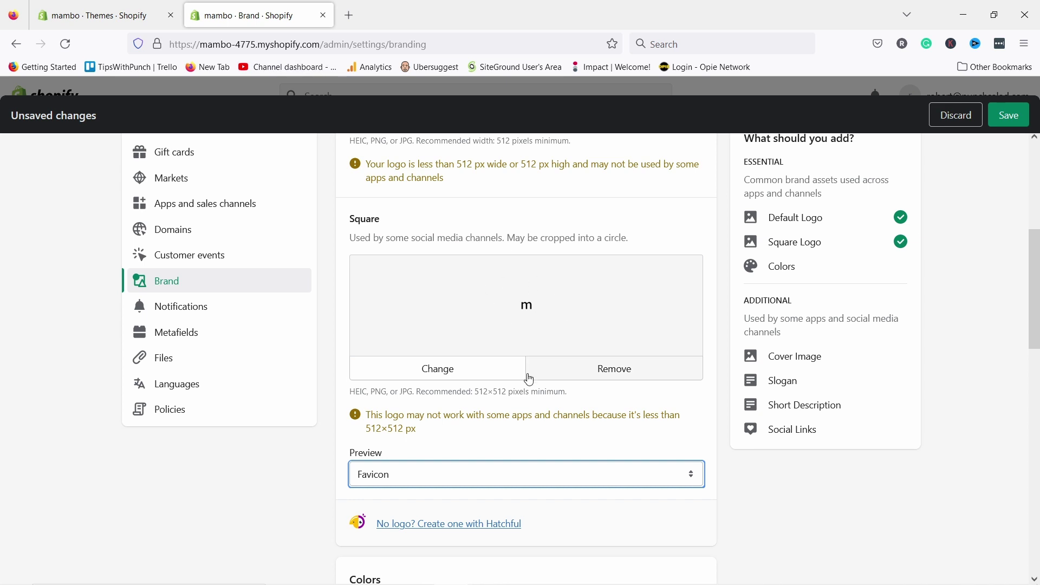
scroll(433, 429, down, 7)
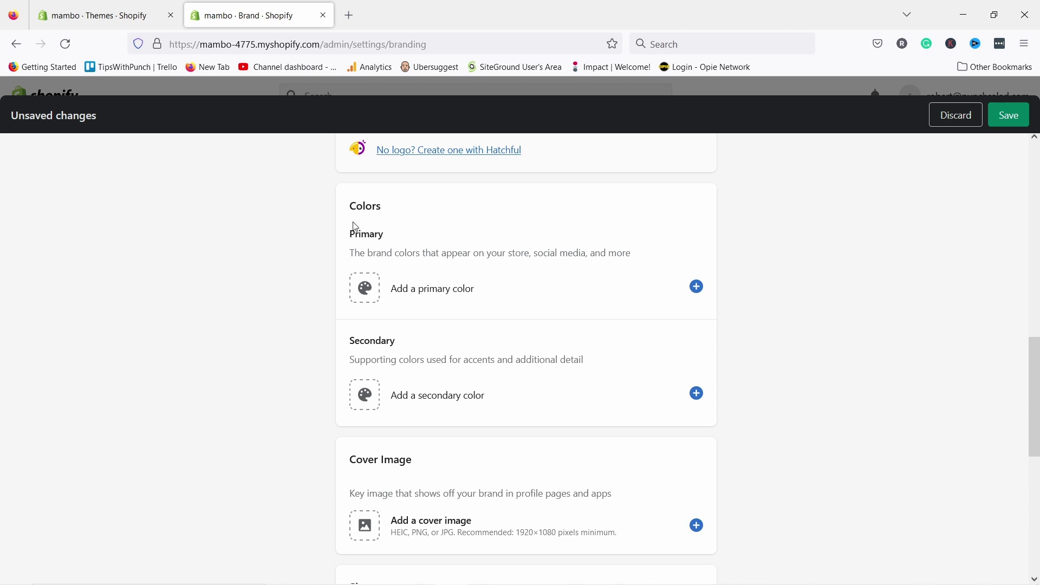
scroll(355, 226, down, 4)
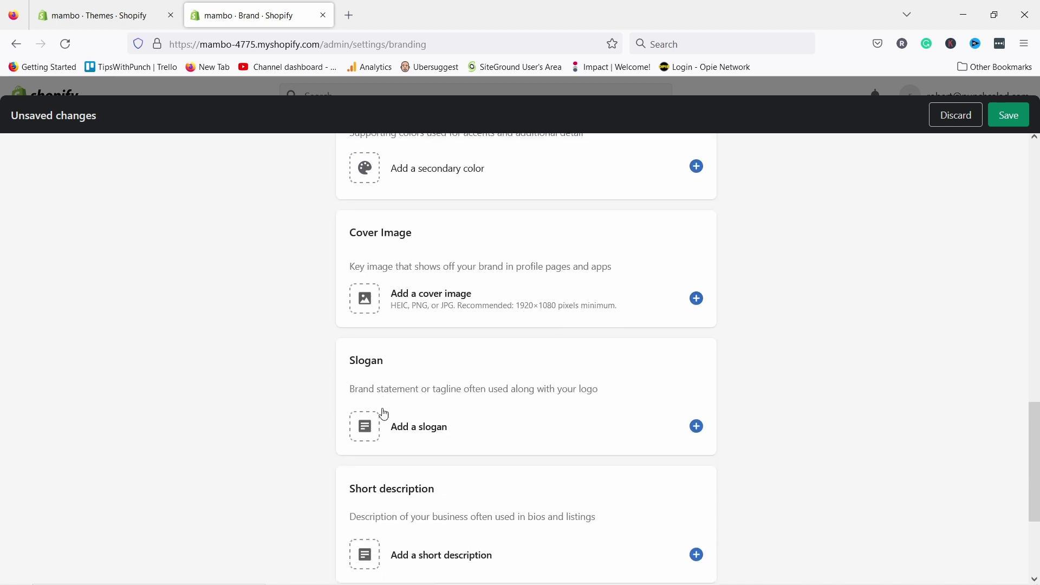
scroll(384, 414, down, 3)
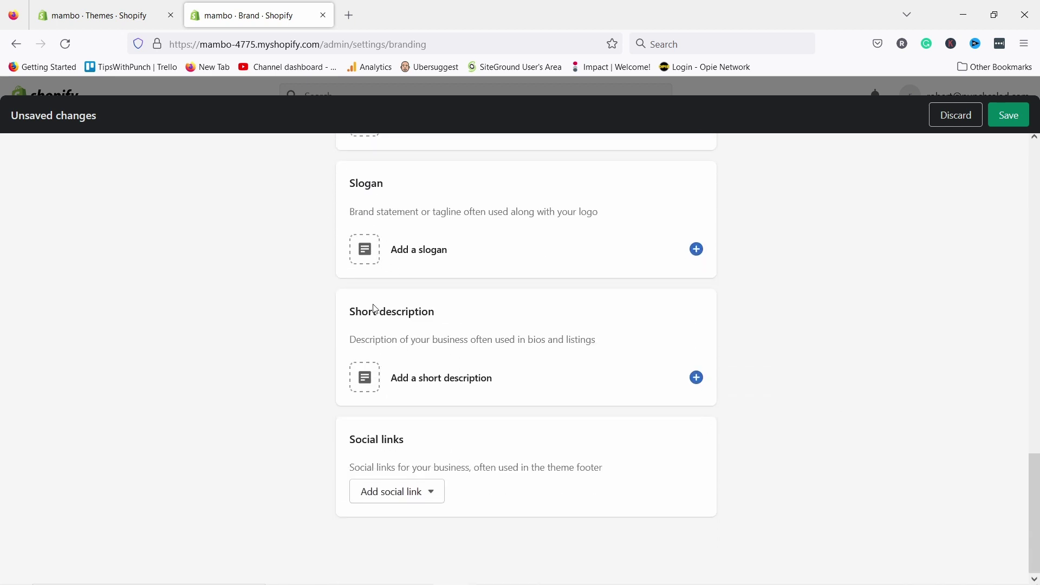
scroll(898, 453, up, 12)
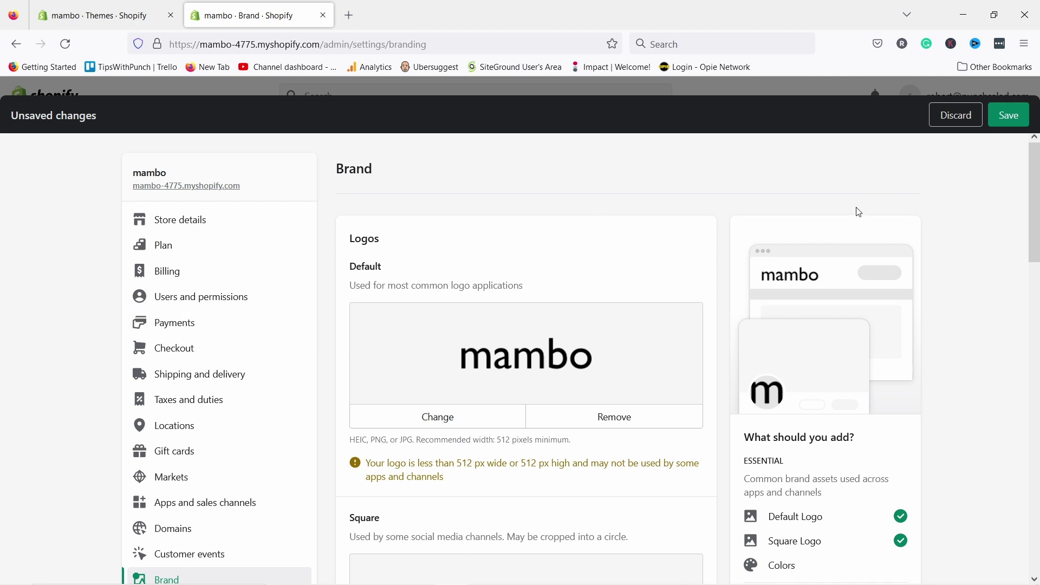
- Save the default and square logos, then view the order emails under Notifications
click(1006, 121)
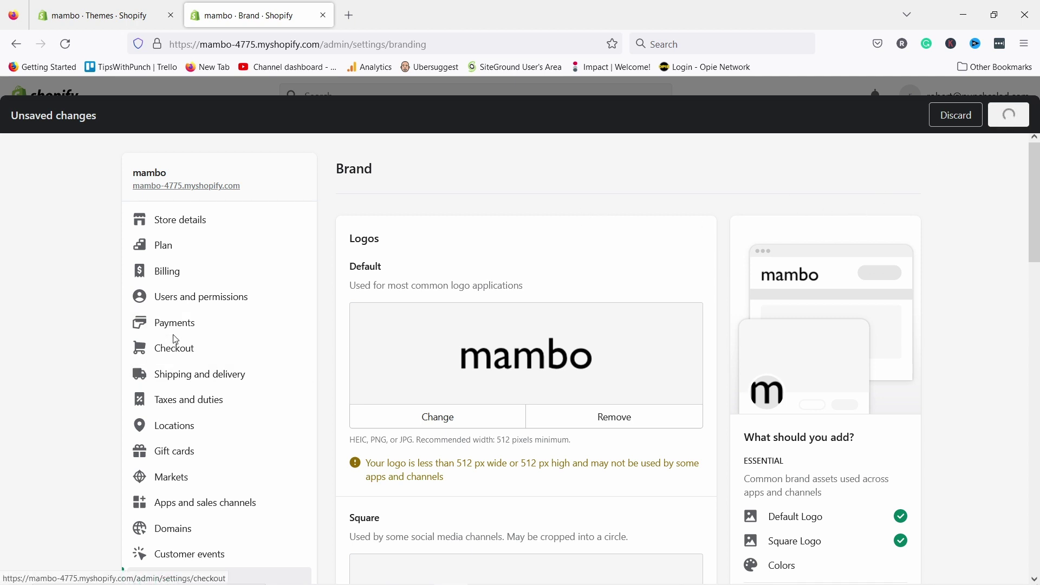
scroll(230, 336, down, 5)
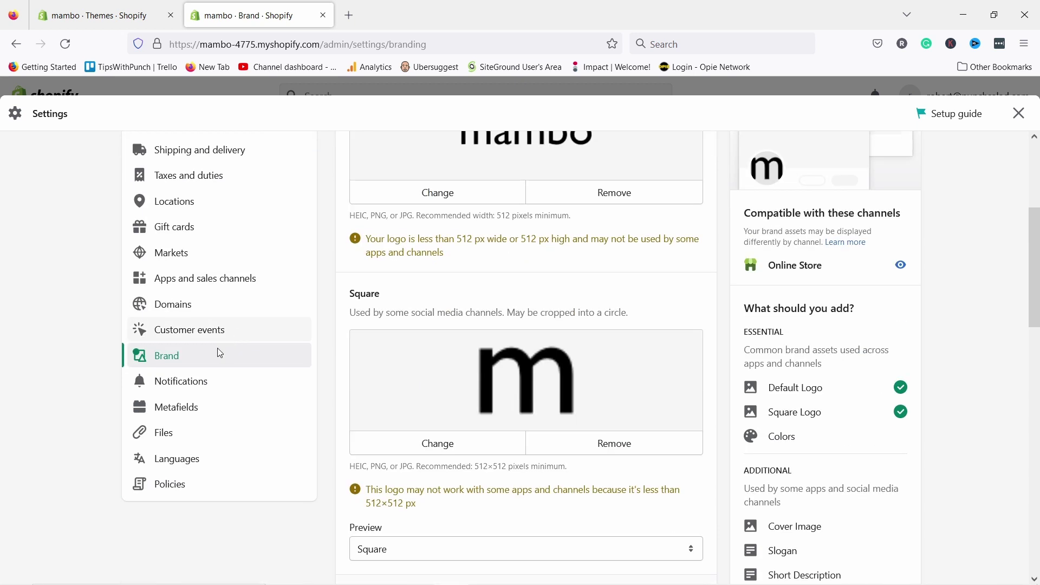
click(196, 381)
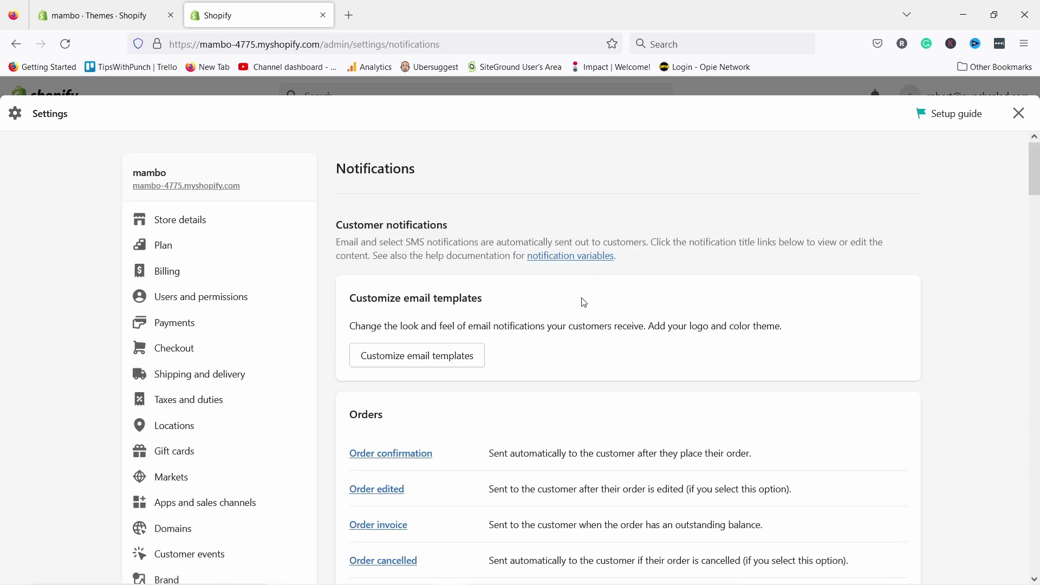
scroll(584, 303, down, 3)
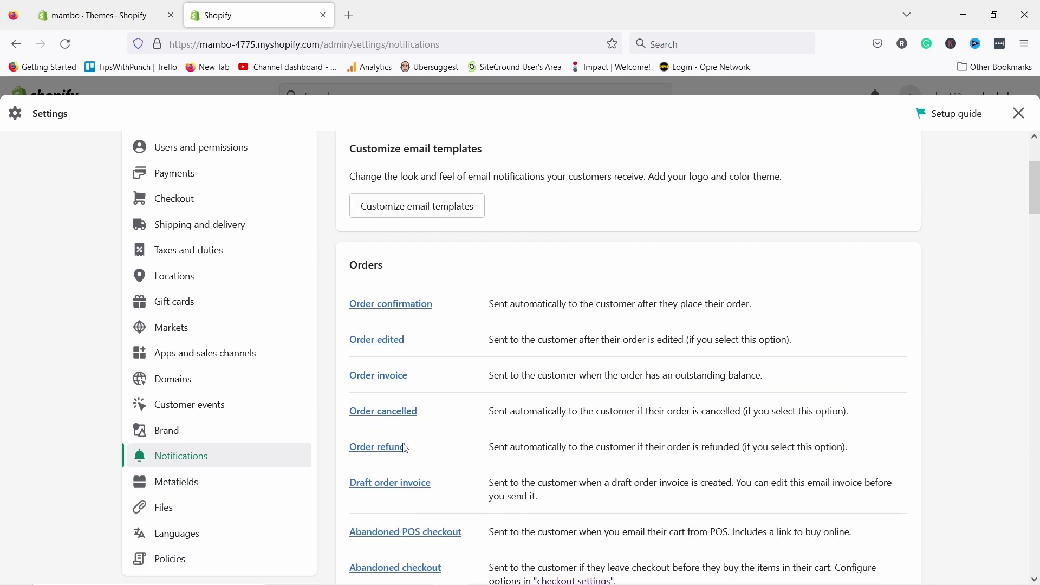
- Preview the Order invoice email for invoice #9999 with €890,00 due and its order summary
click(377, 376)
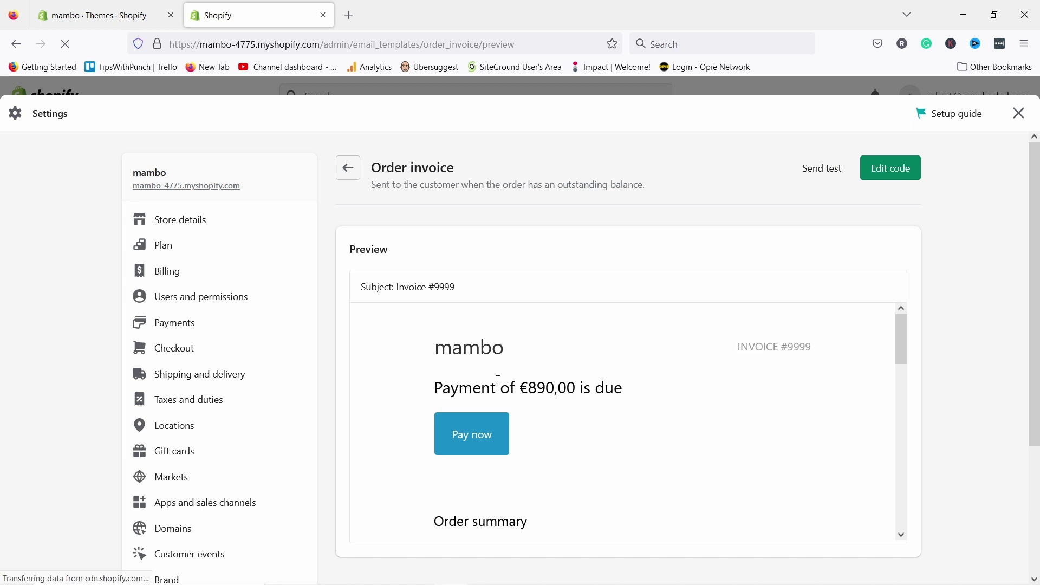
scroll(508, 203, down, 10)
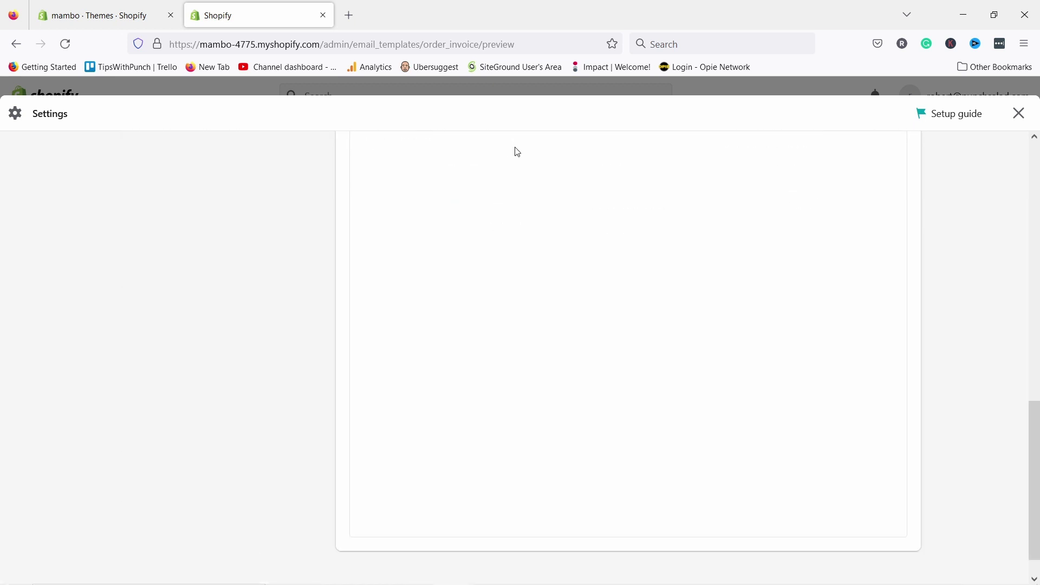
scroll(582, 213, up, 5)
scroll(634, 272, up, 3)
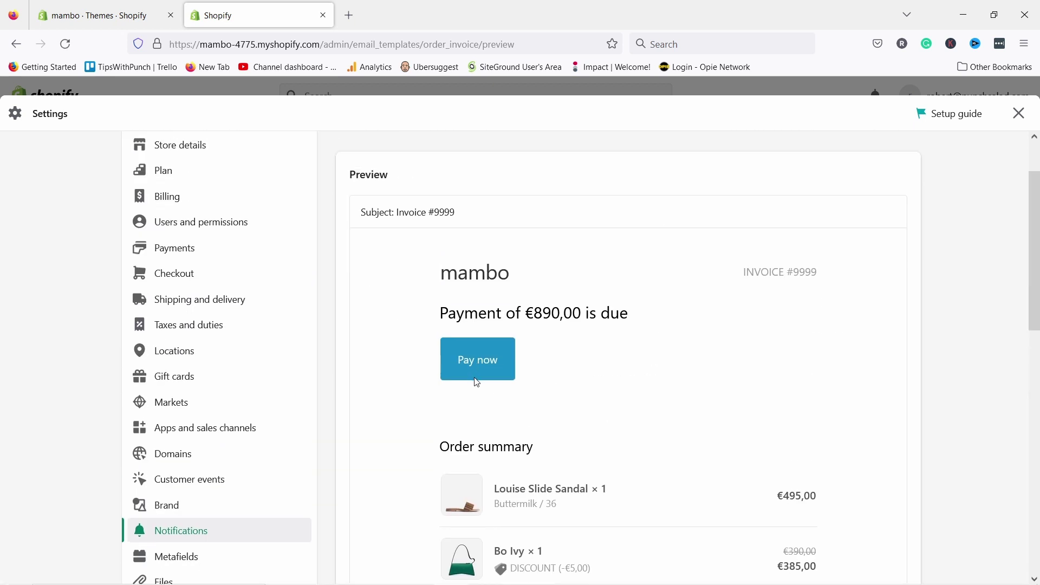
scroll(814, 292, up, 2)
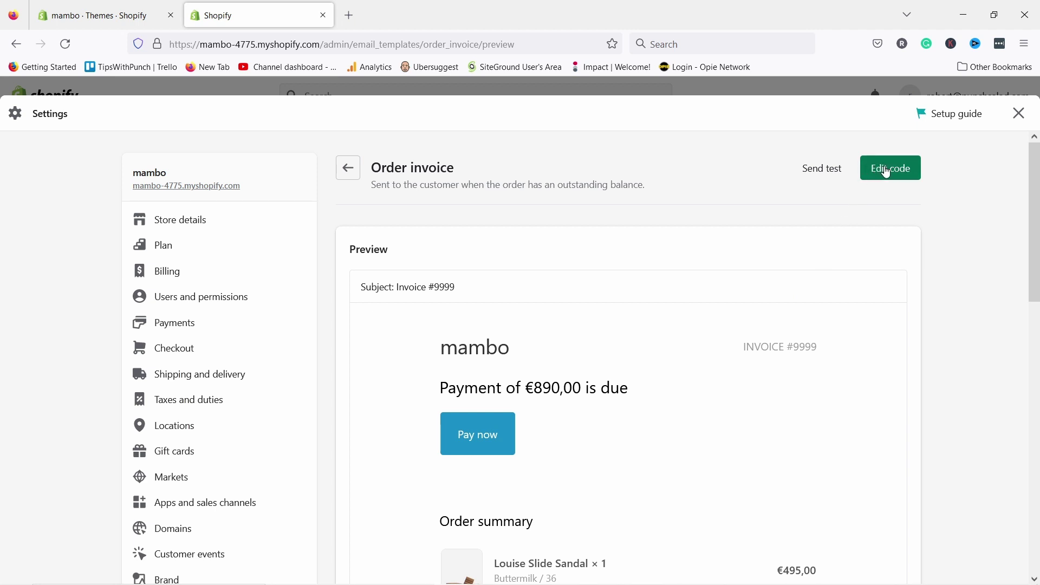
click(889, 172)
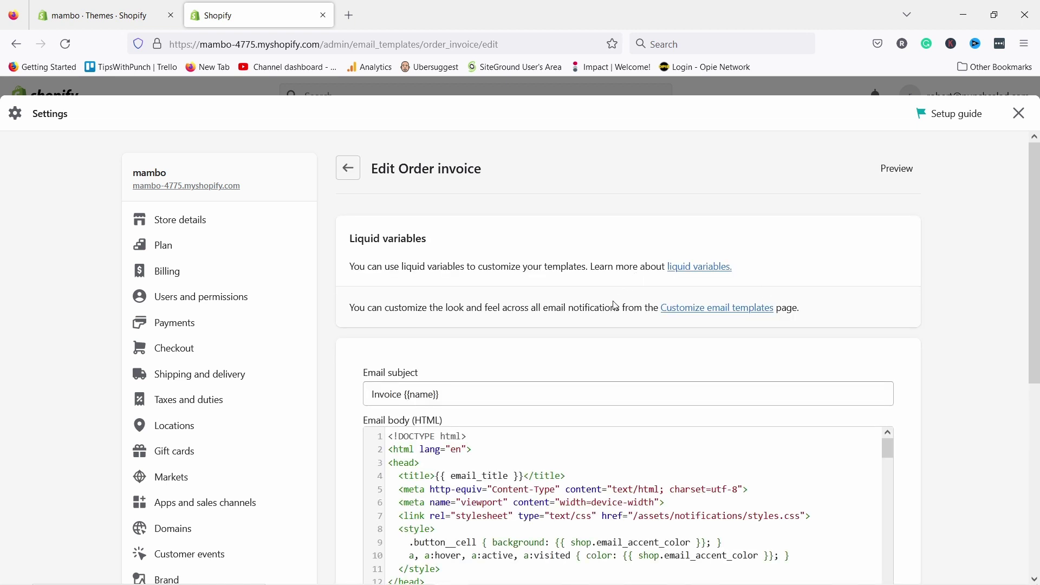
scroll(574, 358, down, 2)
scroll(541, 401, down, 10)
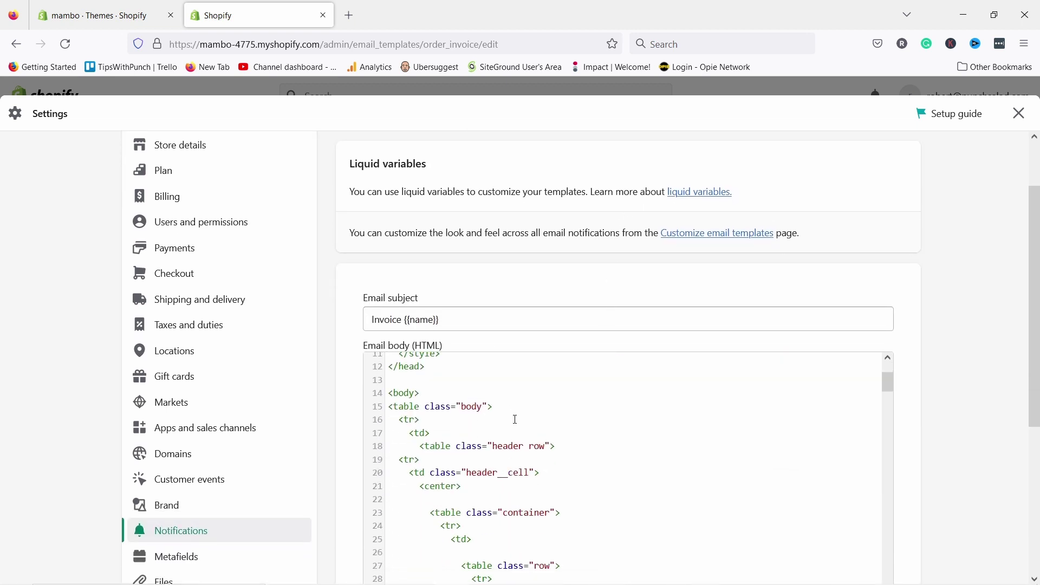
scroll(550, 501, down, 6)
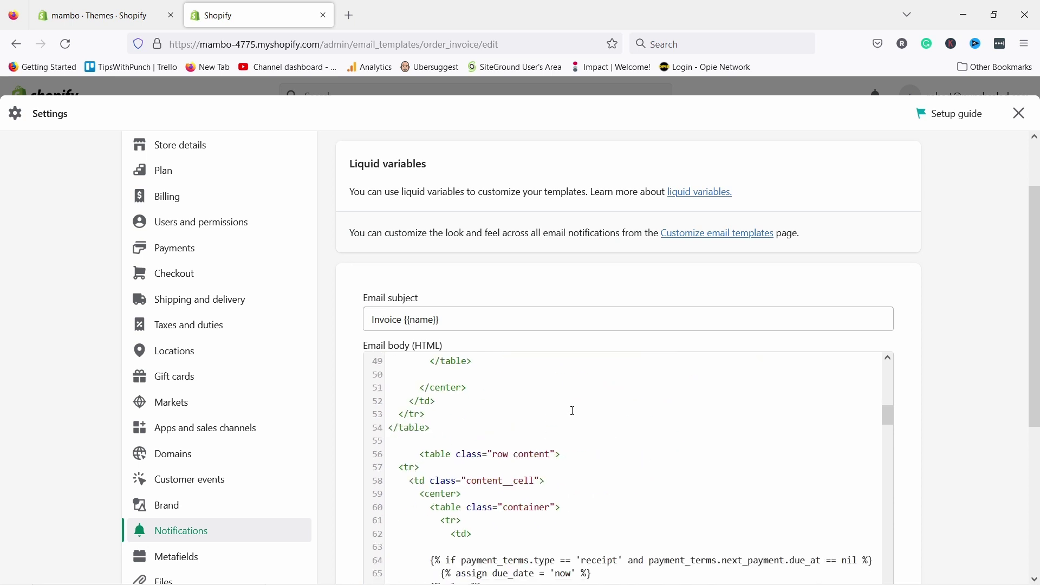
scroll(564, 427, down, 3)
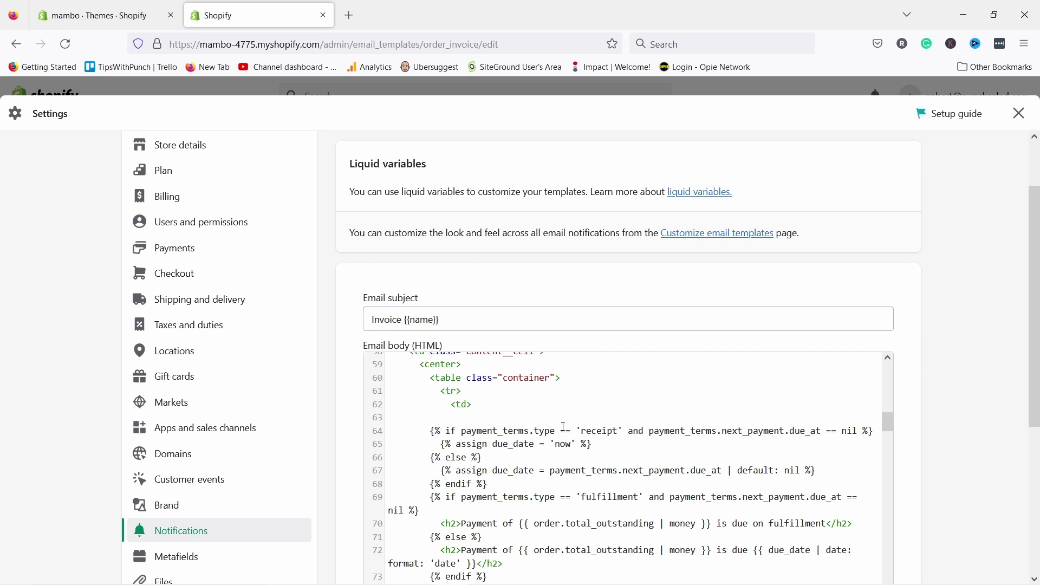
scroll(1018, 139, up, 2)
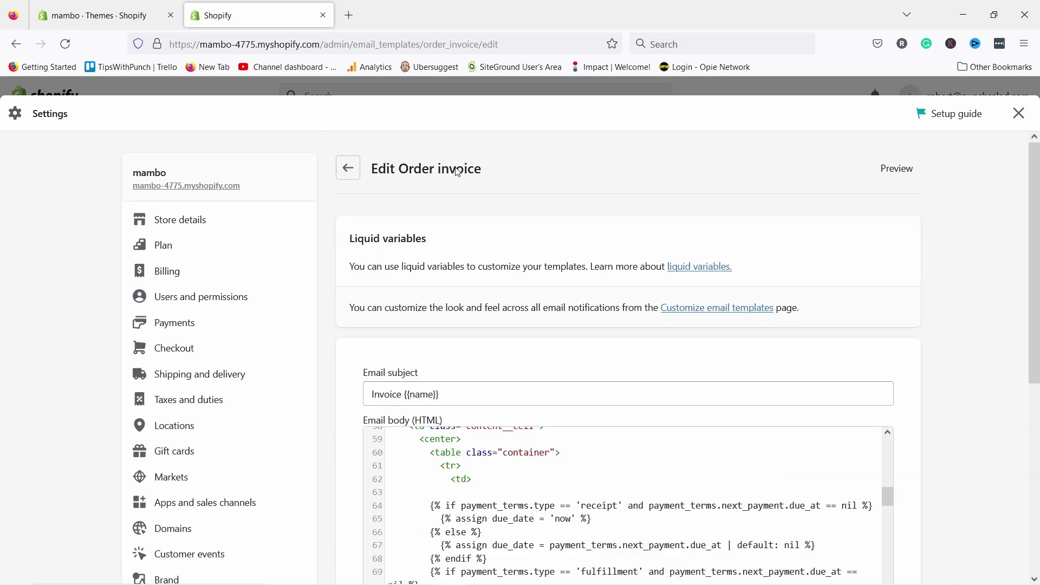
click(348, 168)
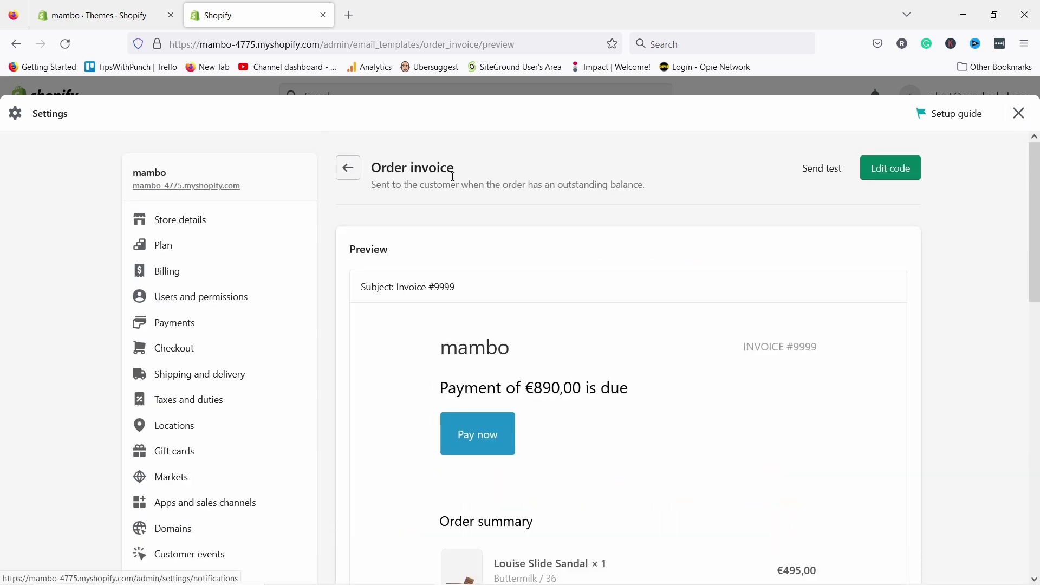
- Leave the notification template and go to the Metafields section of Settings
click(348, 168)
scroll(202, 409, down, 4)
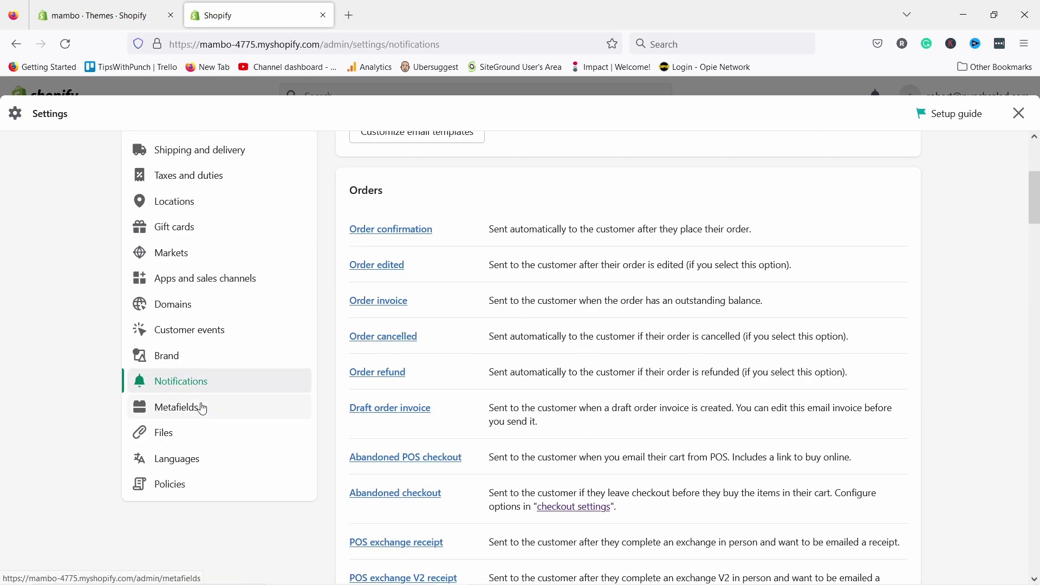
click(190, 411)
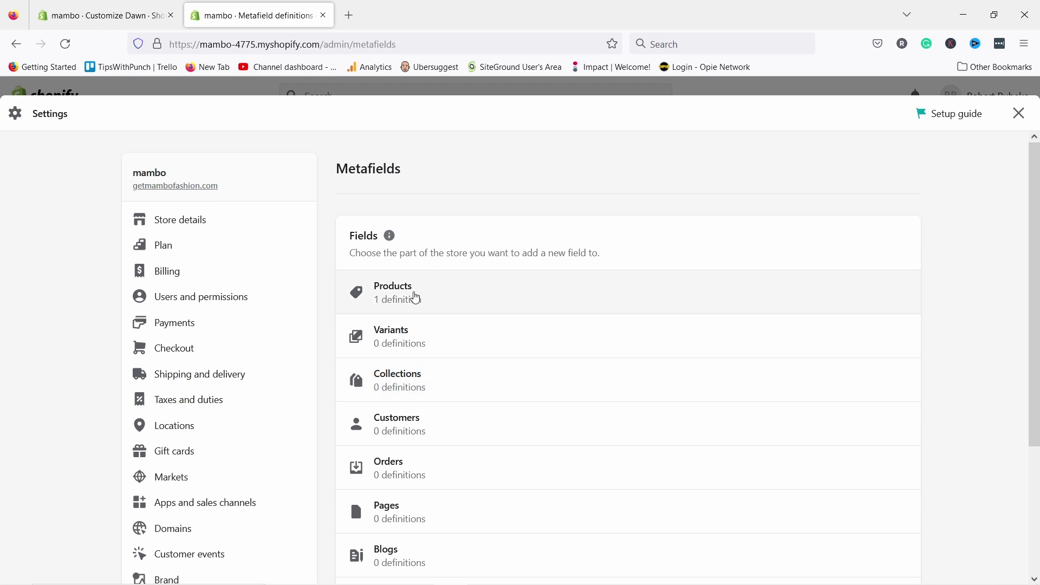
- Add a product metafield definition named Material, described as 'Material used in production'
click(416, 298)
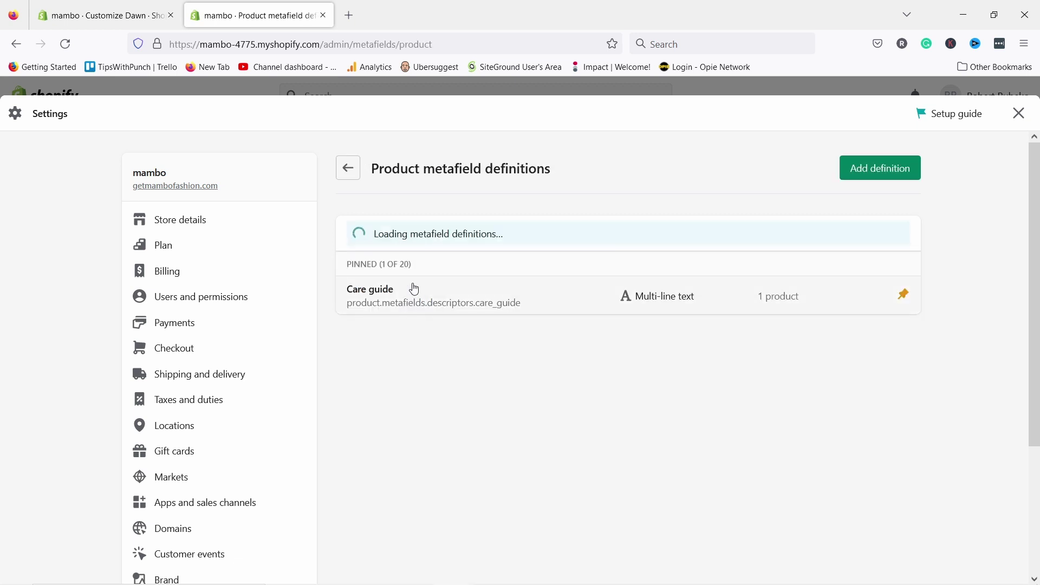
click(870, 171)
click(391, 258)
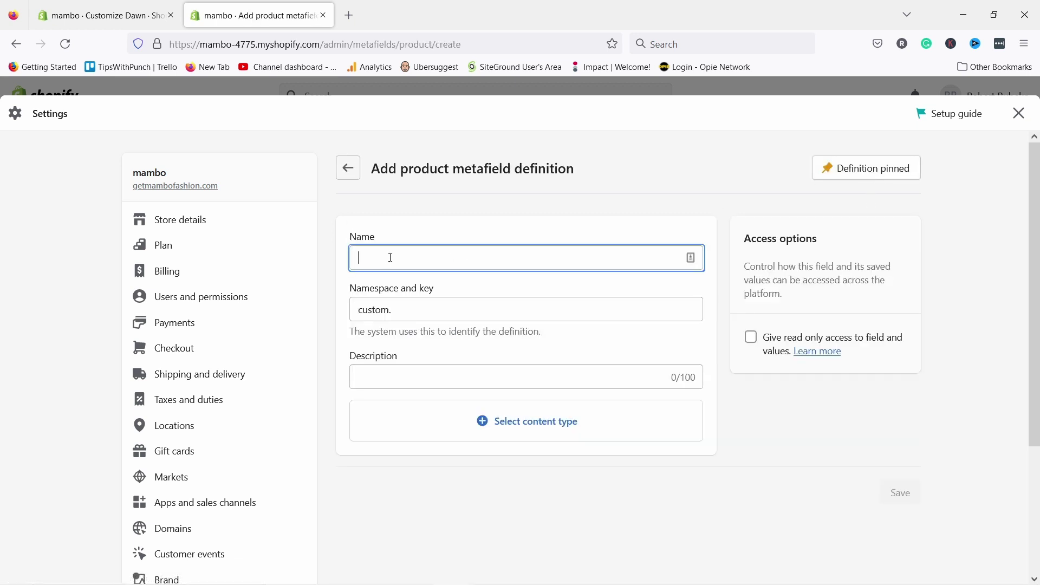
text(Material)
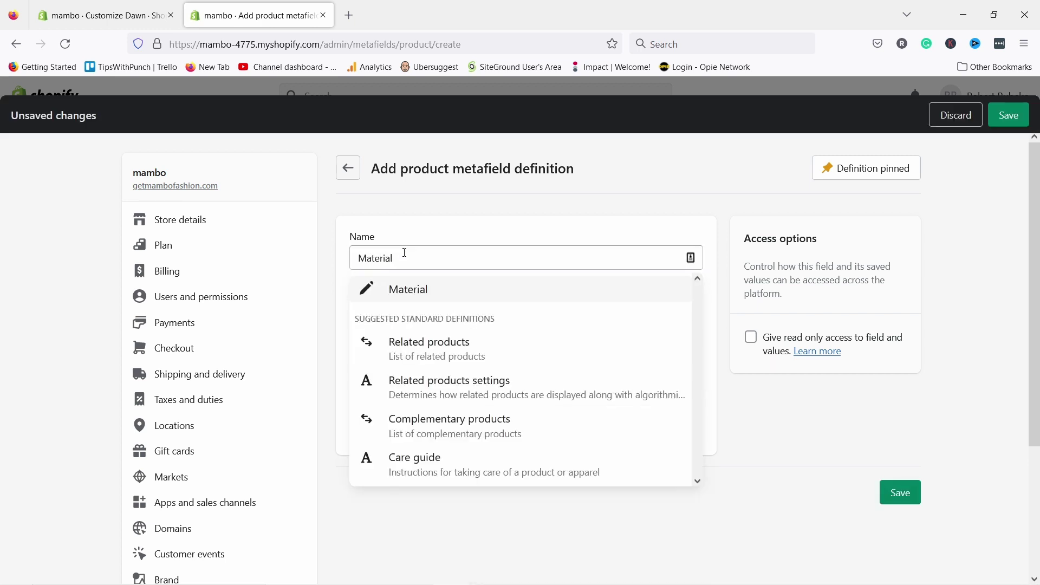
click(364, 288)
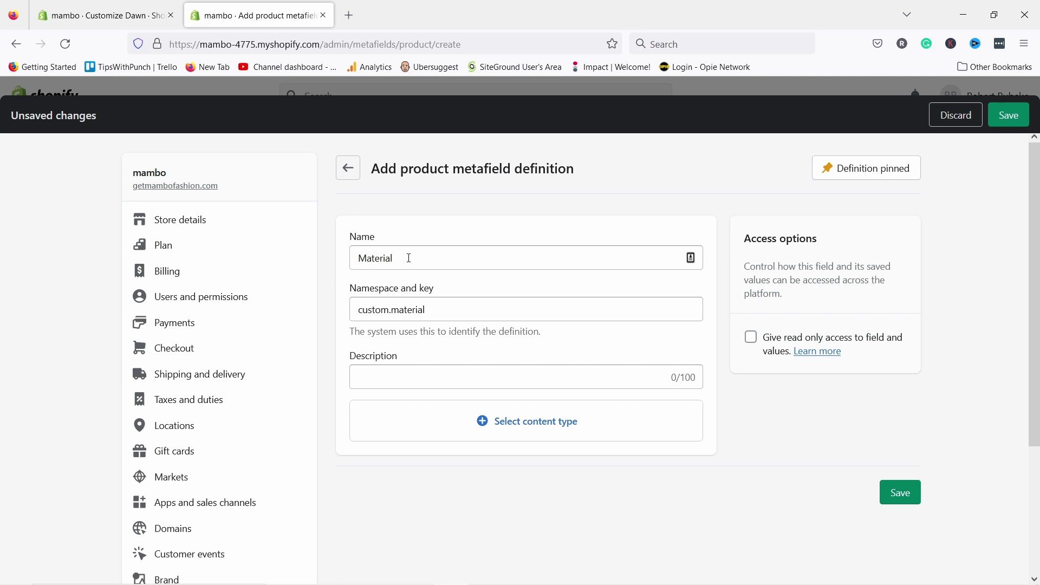
click(409, 259)
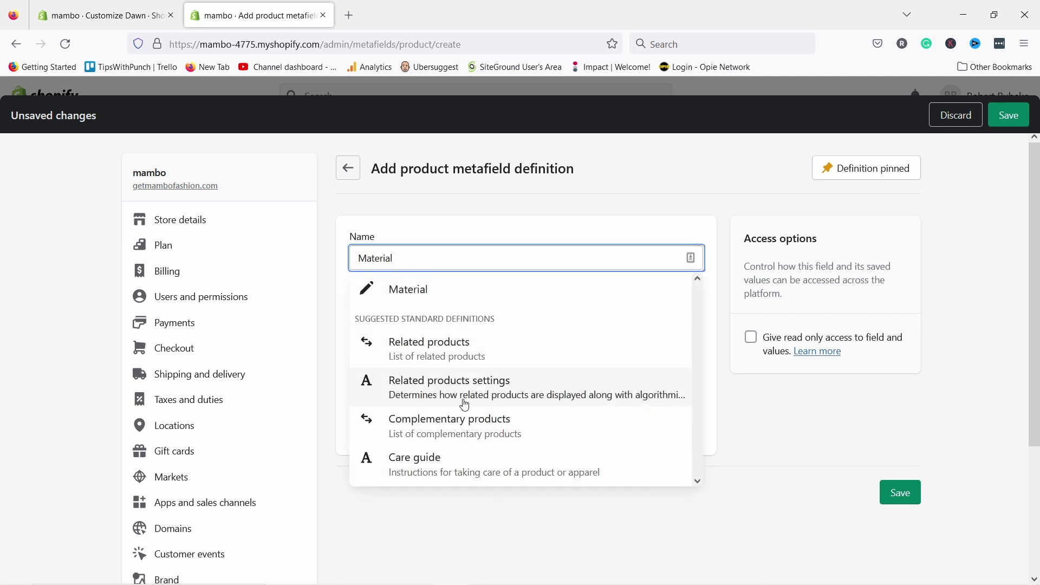
click(412, 235)
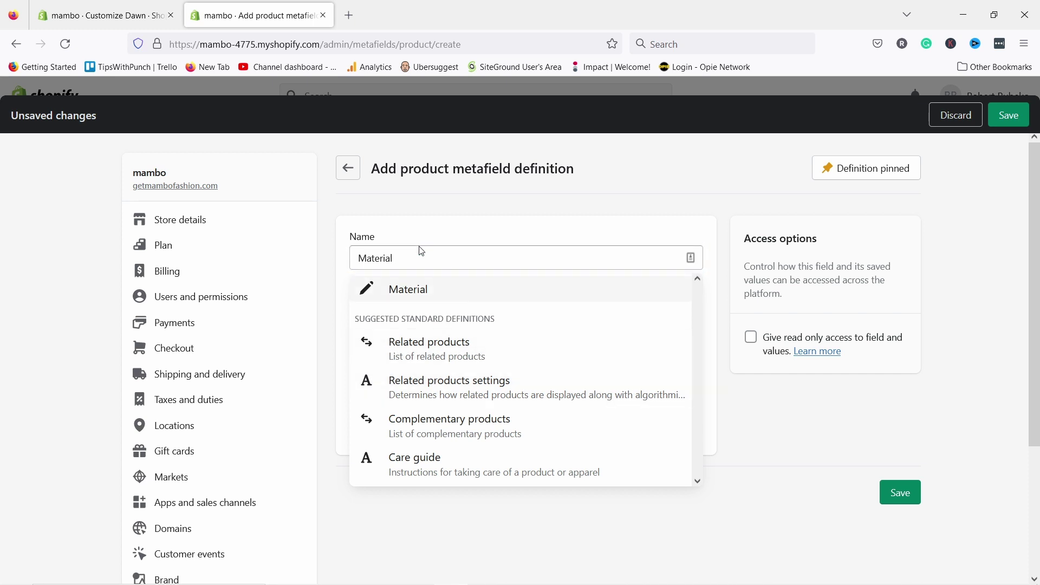
click(400, 293)
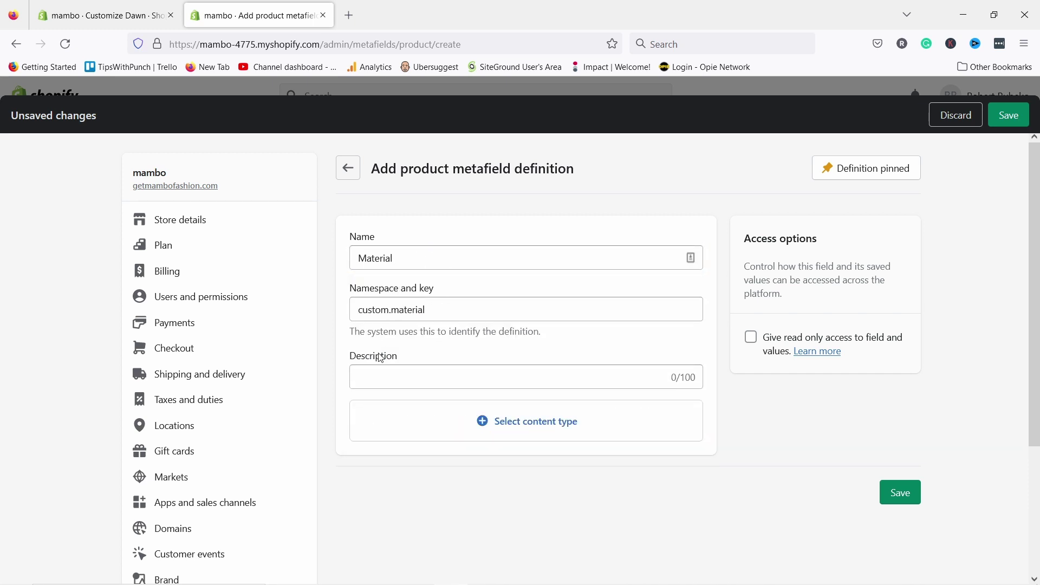
click(379, 373)
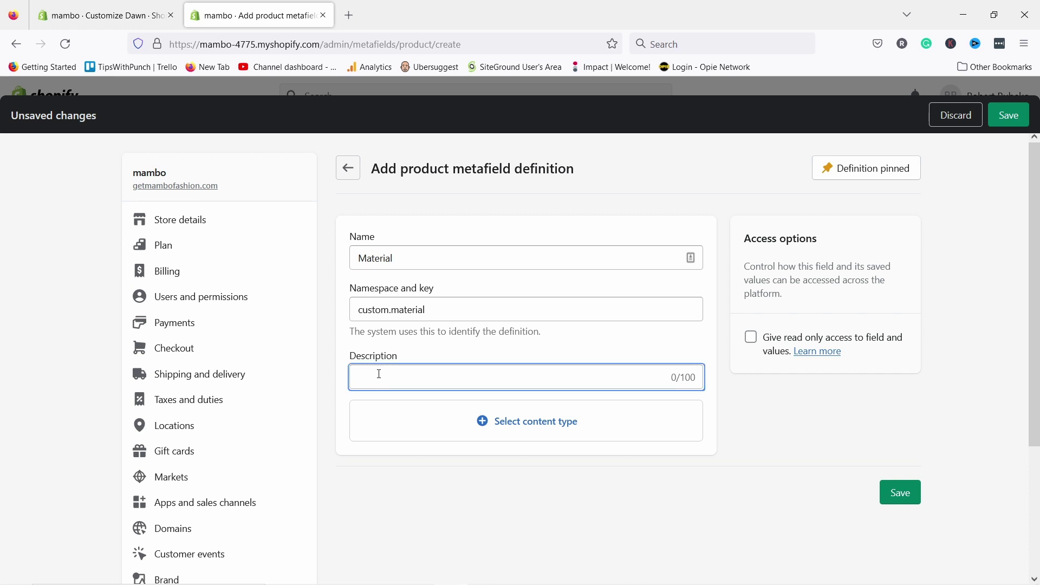
text(Material used in production)
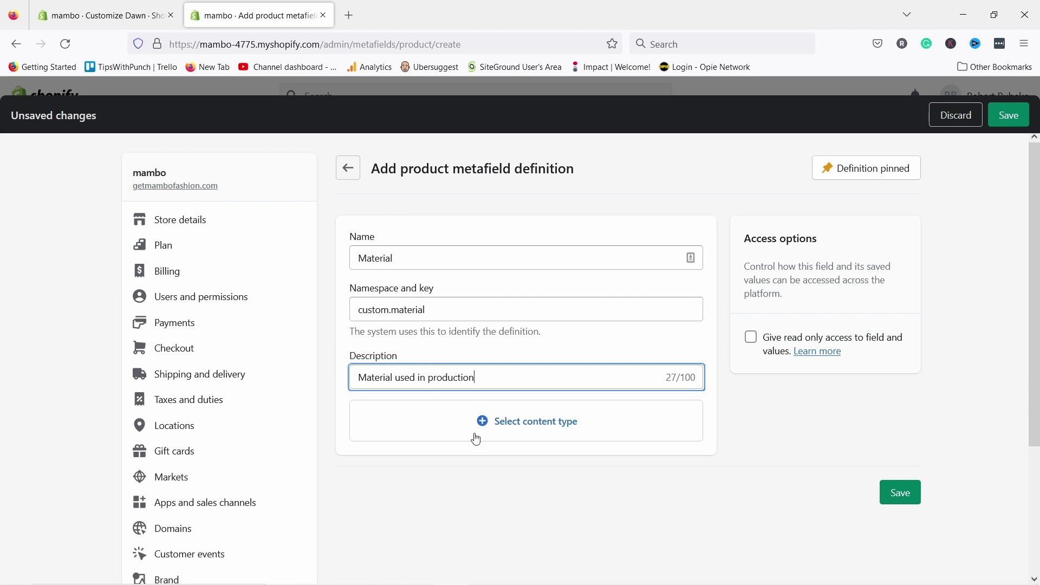
- Make the Material definition single line text with one value, and save it
click(512, 433)
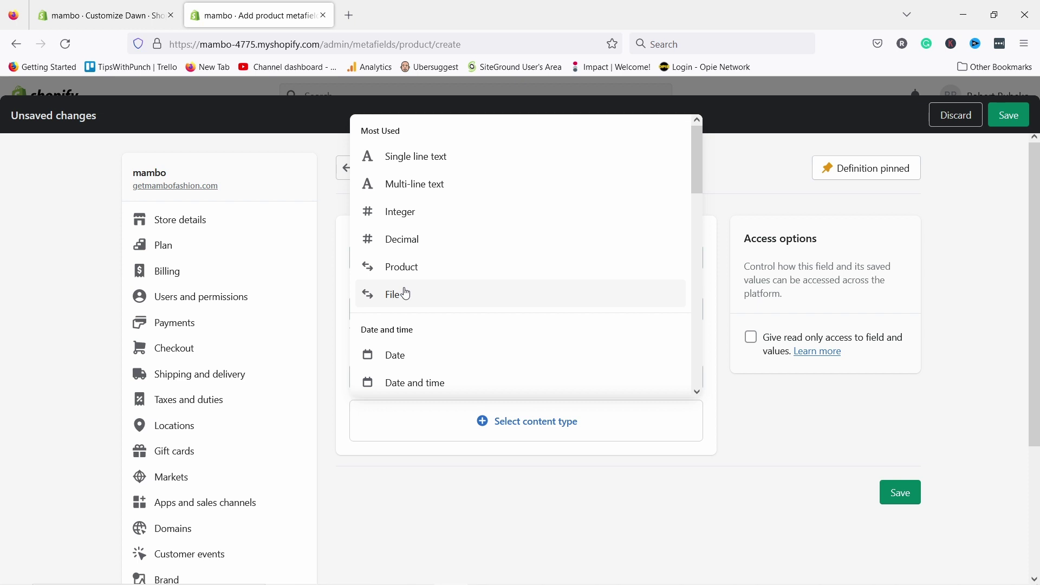
click(412, 162)
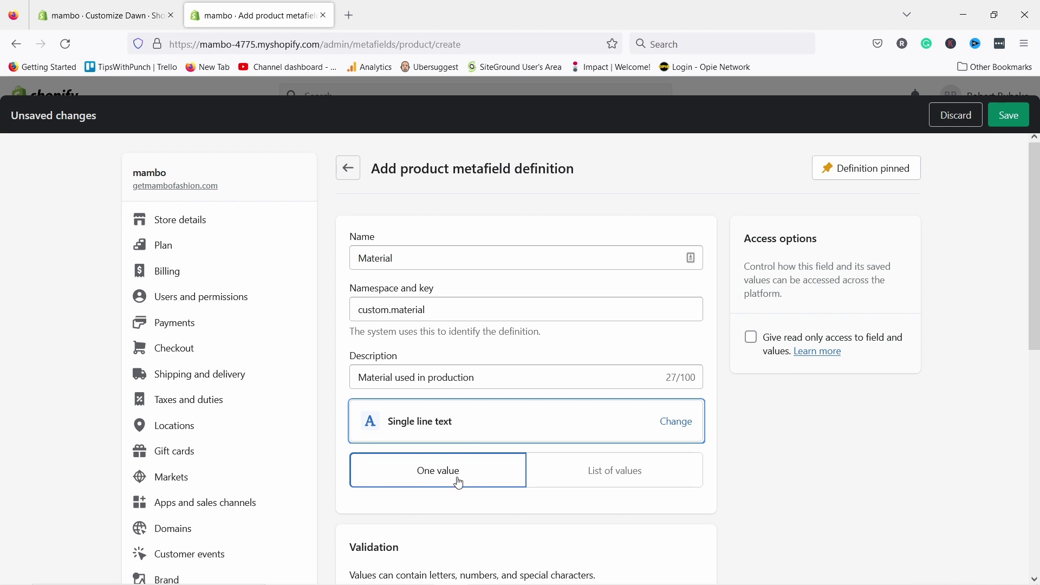
click(596, 483)
click(456, 478)
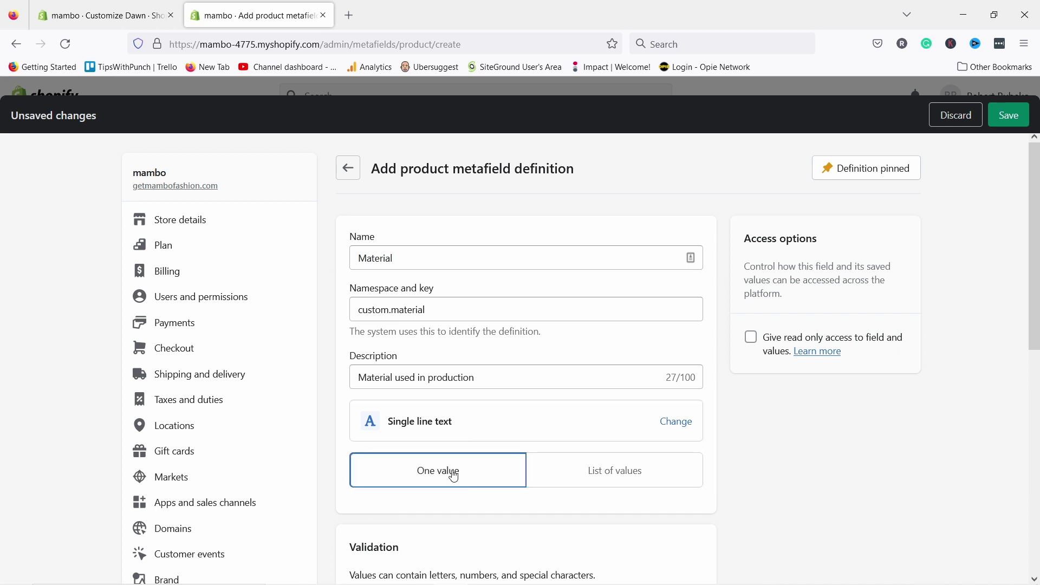
scroll(471, 450, down, 5)
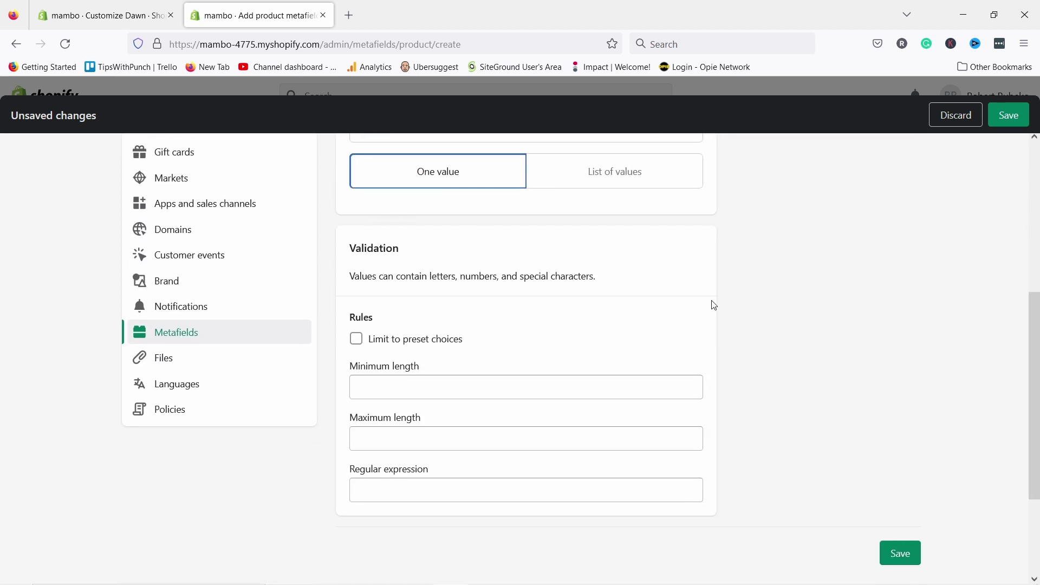
scroll(766, 348, up, 1)
scroll(766, 348, down, 1)
click(898, 553)
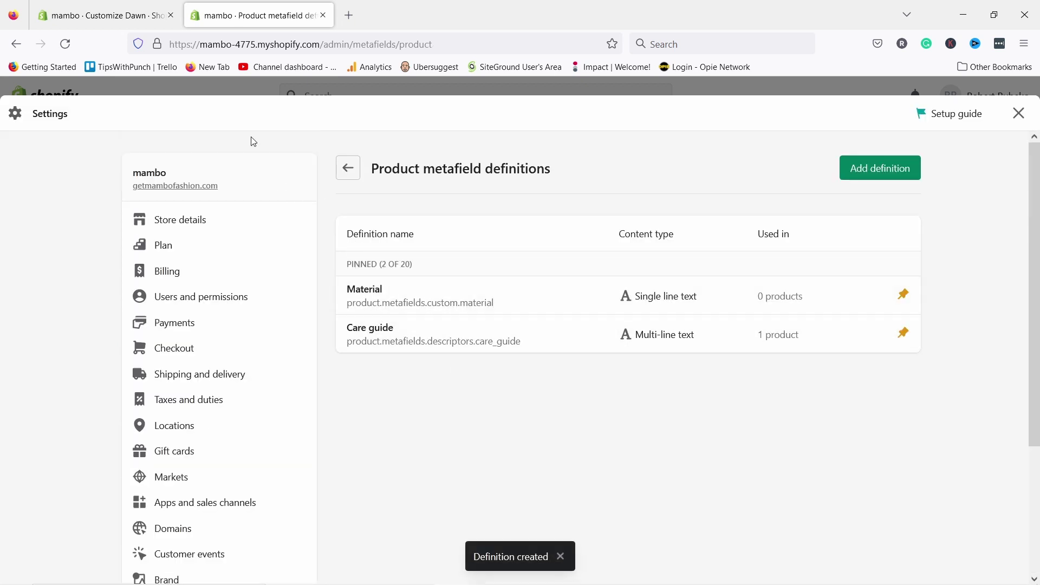
- Close Settings and open the Bo Ivy product from the Products list
click(1019, 113)
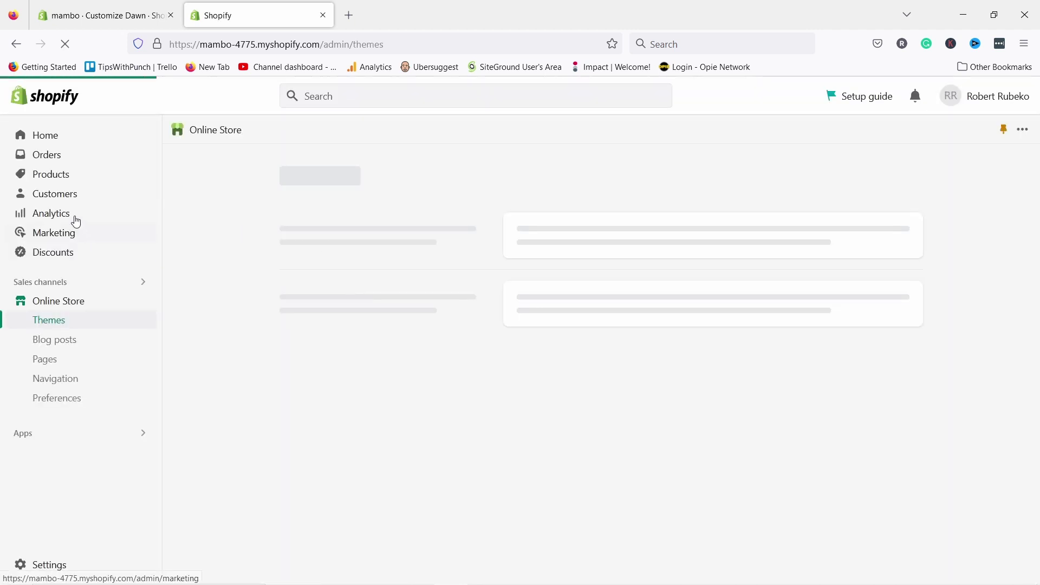
click(55, 174)
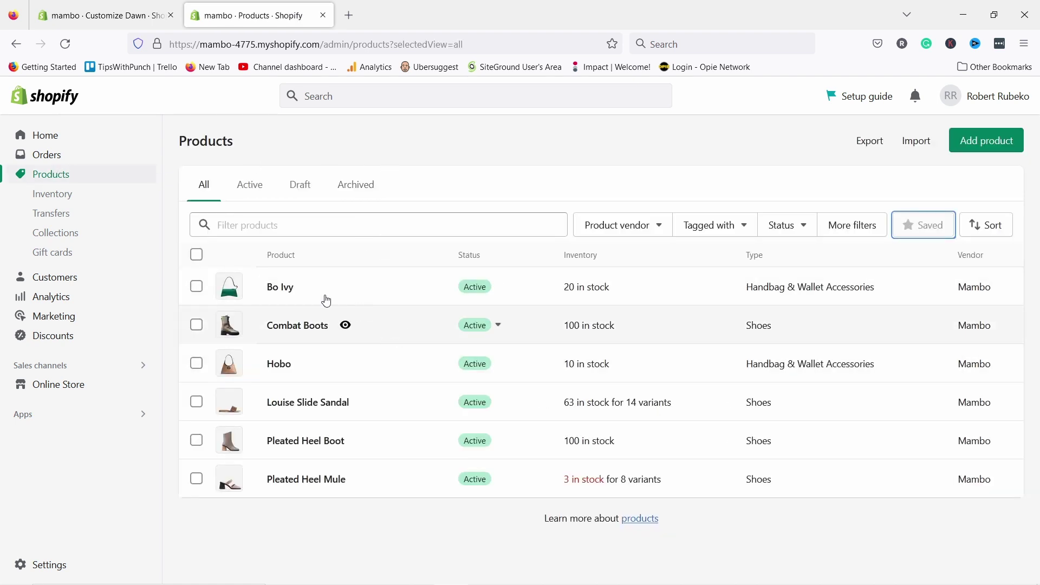
click(344, 293)
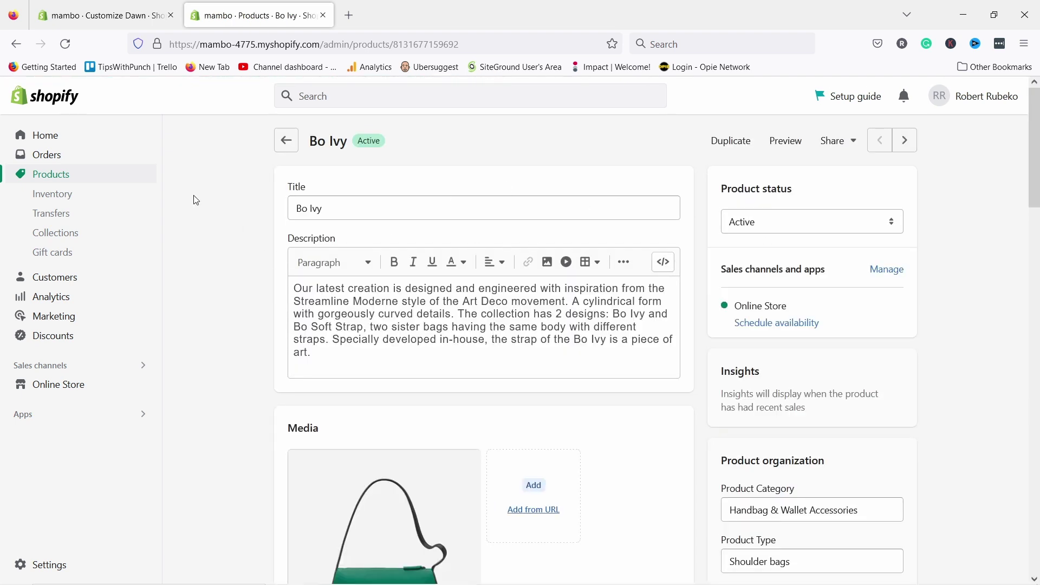
- Enter Leather as Bo Ivy's Material metafield value and save the product
scroll(196, 200, down, 20)
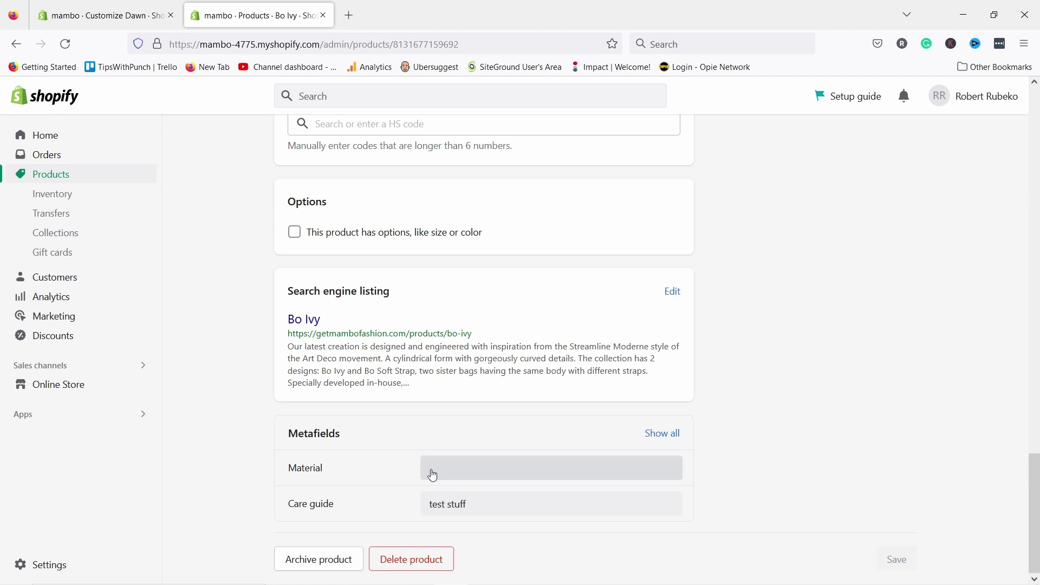
click(450, 473)
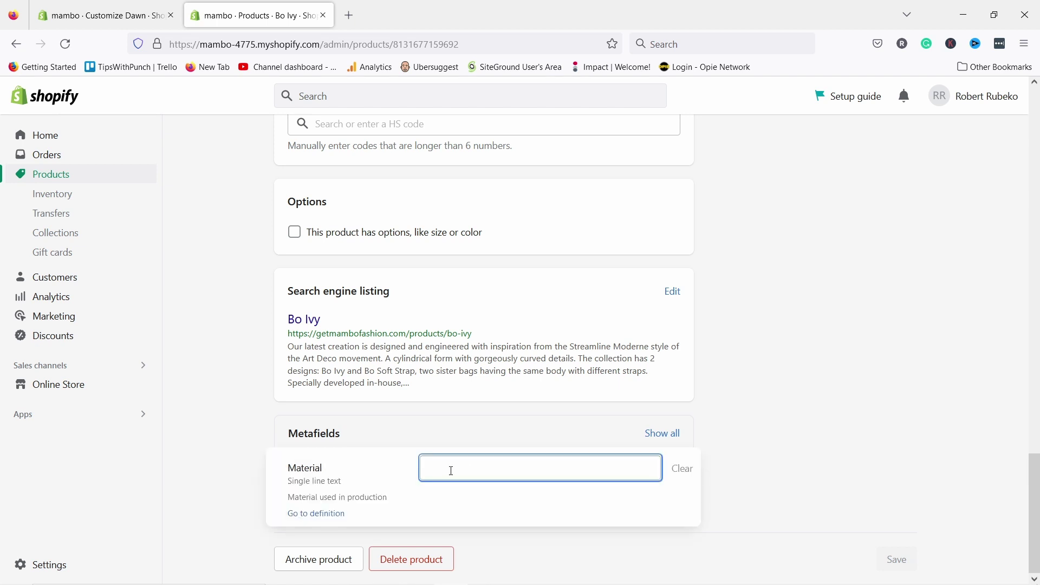
text(Leather)
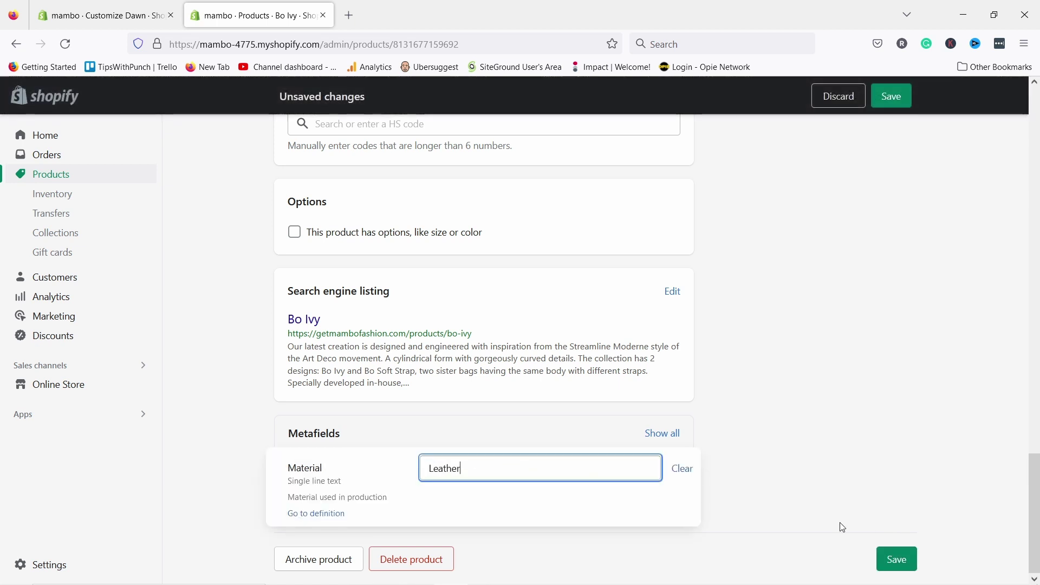
click(749, 493)
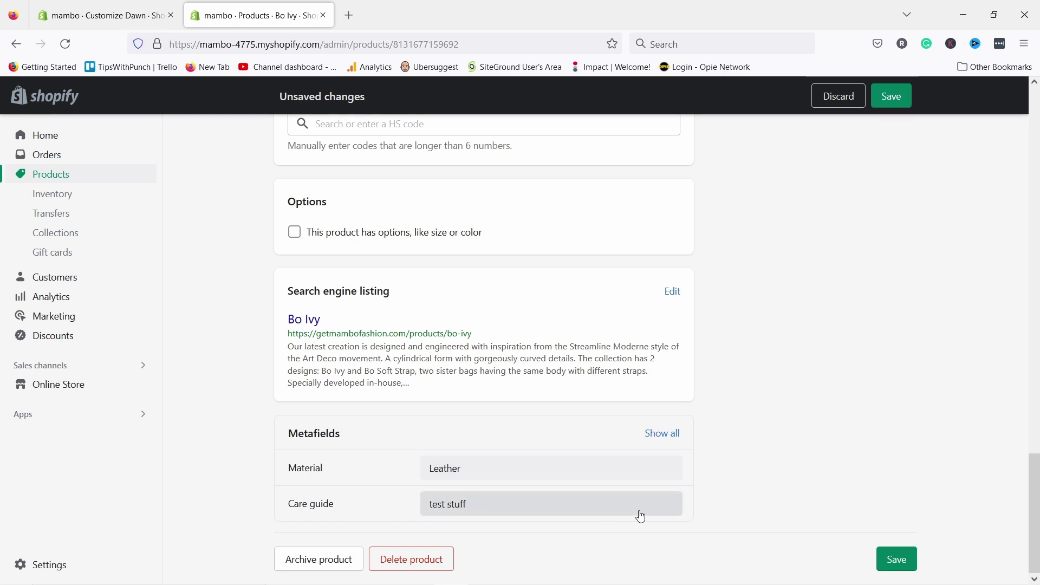
click(897, 563)
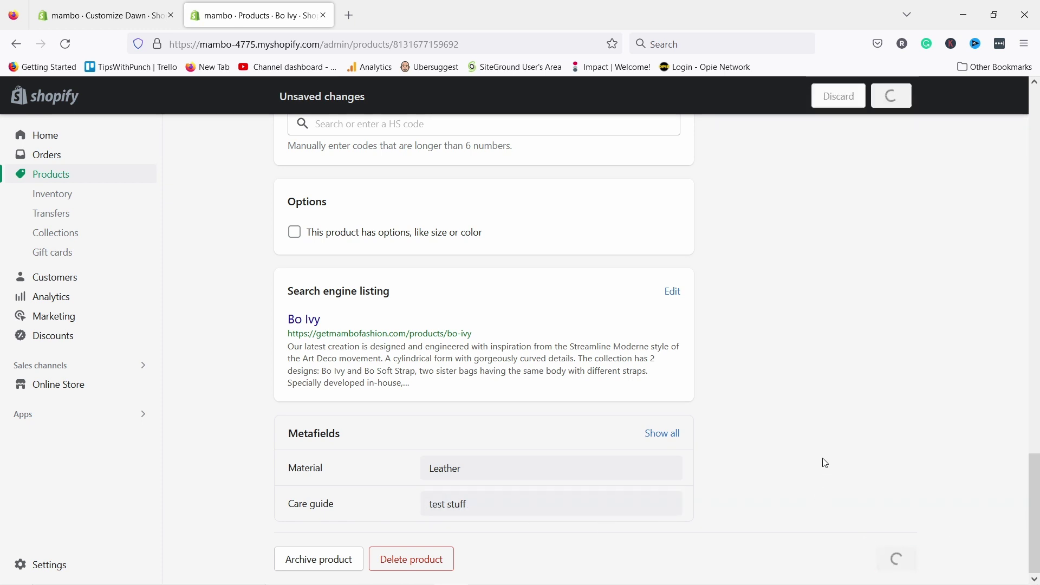
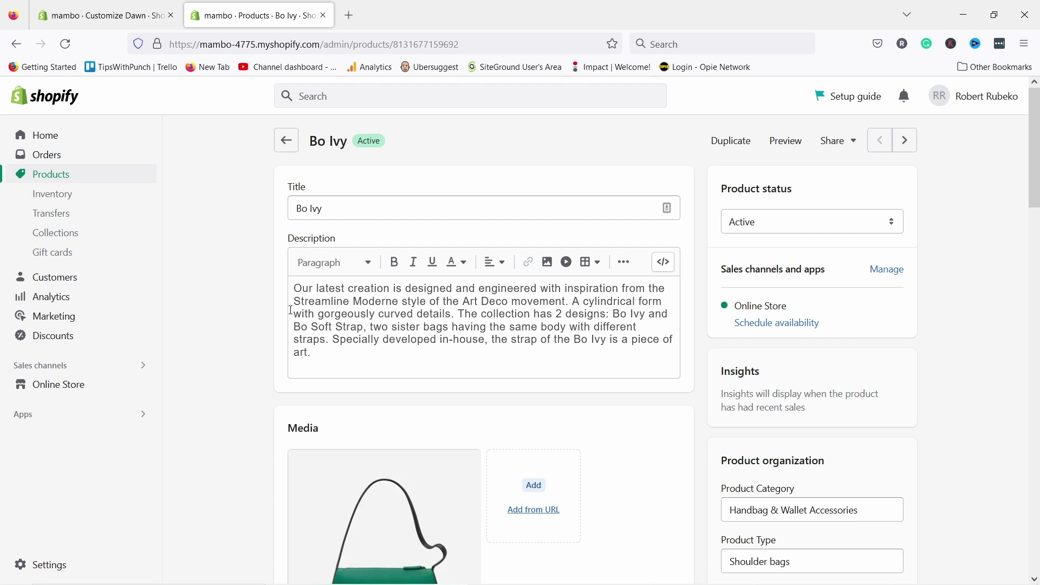
- In the Dawn editor's Bo Ivy product template, open Add block under Product information
click(89, 22)
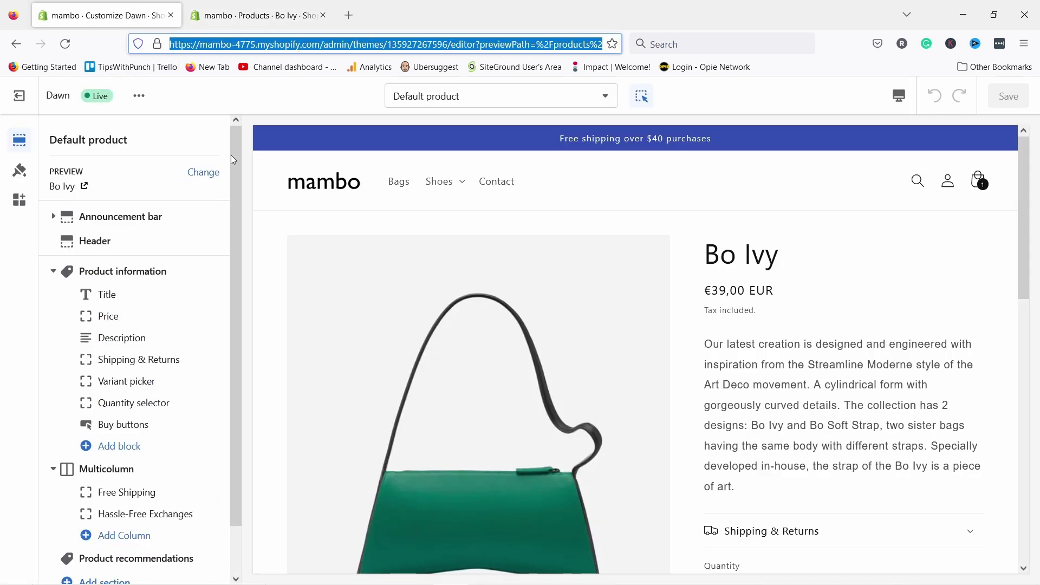
scroll(691, 190, down, 2)
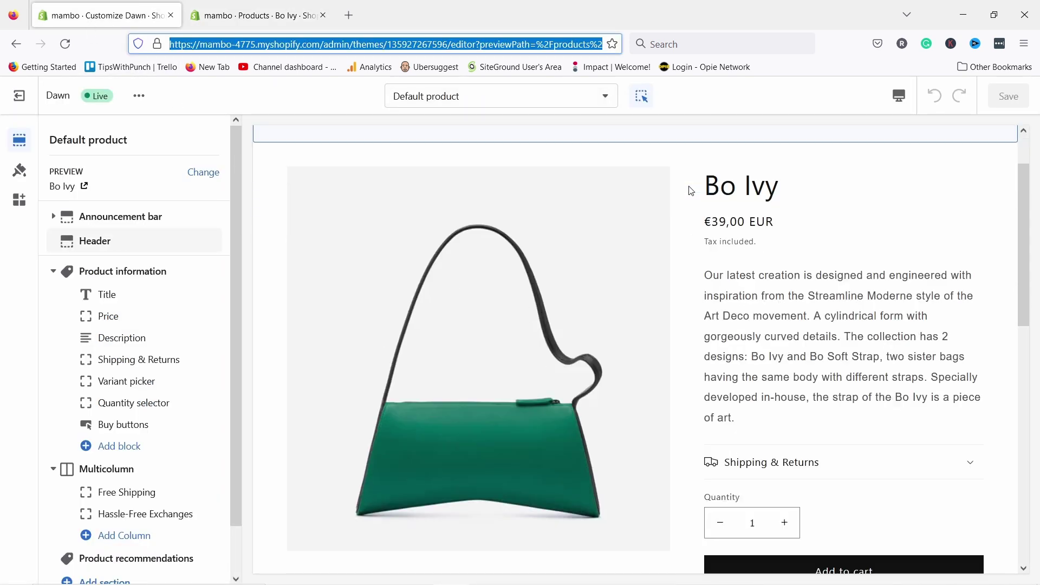
scroll(691, 191, down, 3)
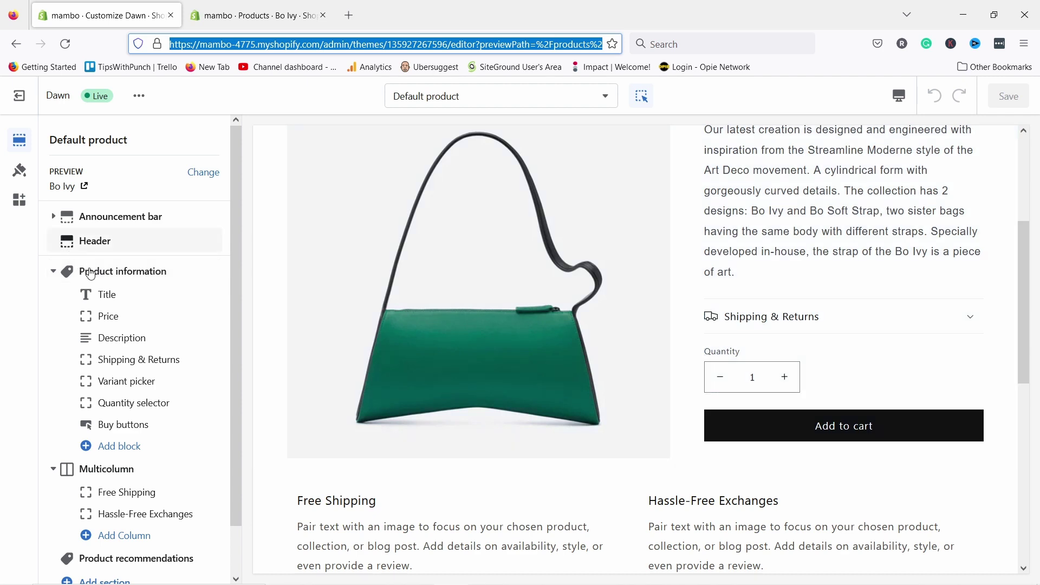
click(110, 276)
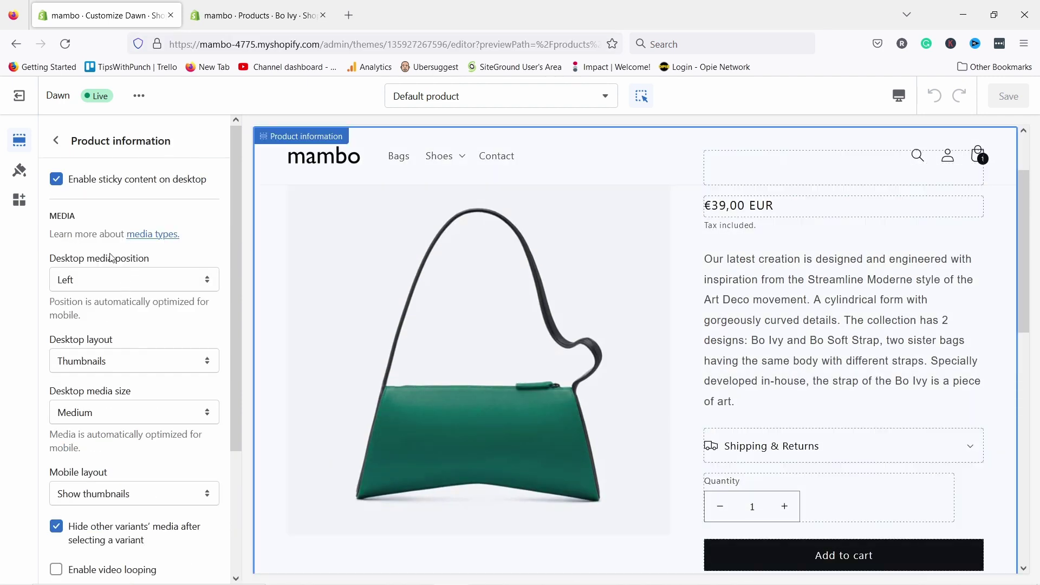
click(55, 141)
click(119, 273)
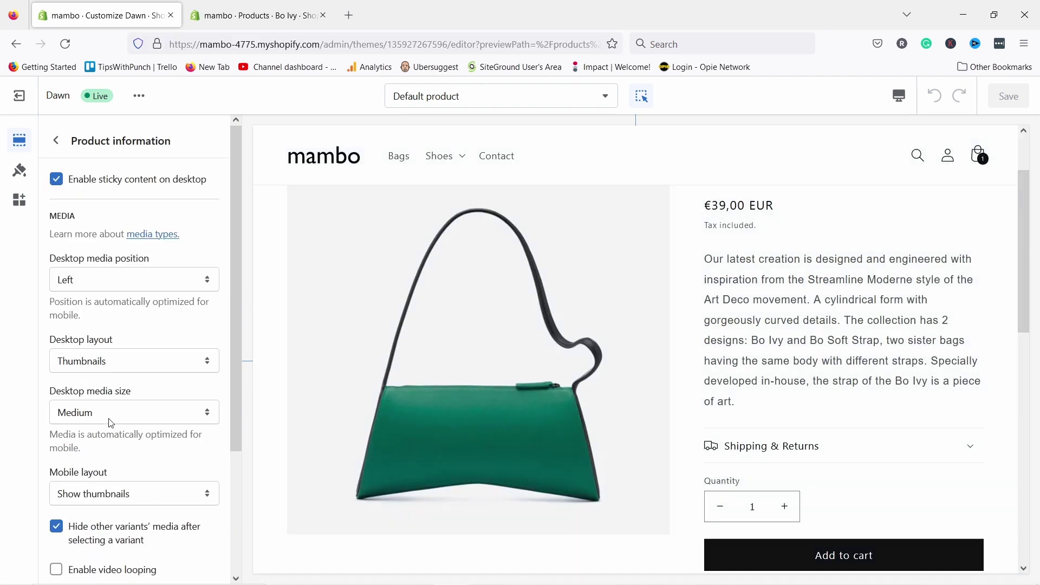
click(56, 141)
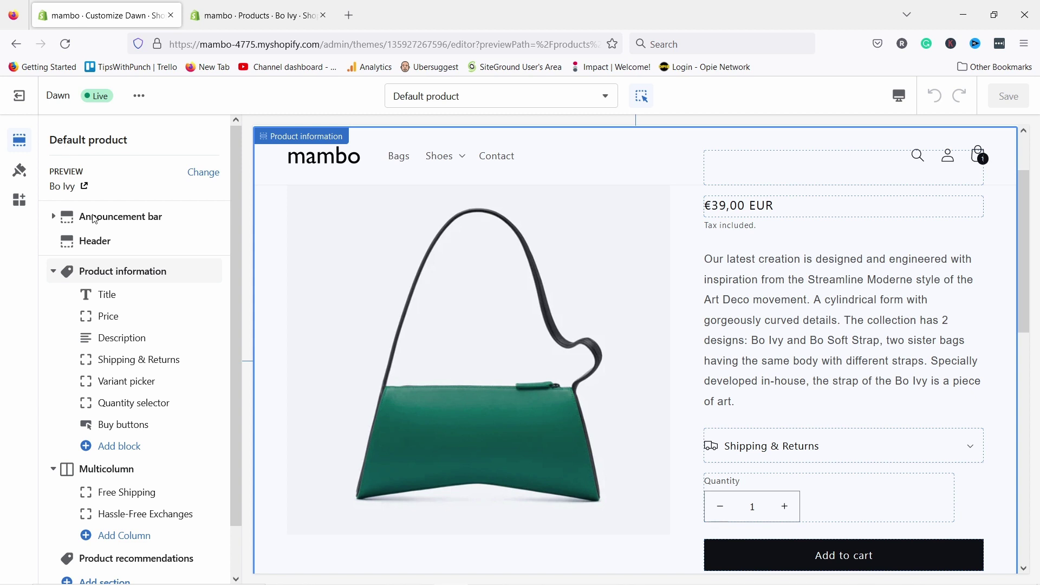
click(114, 447)
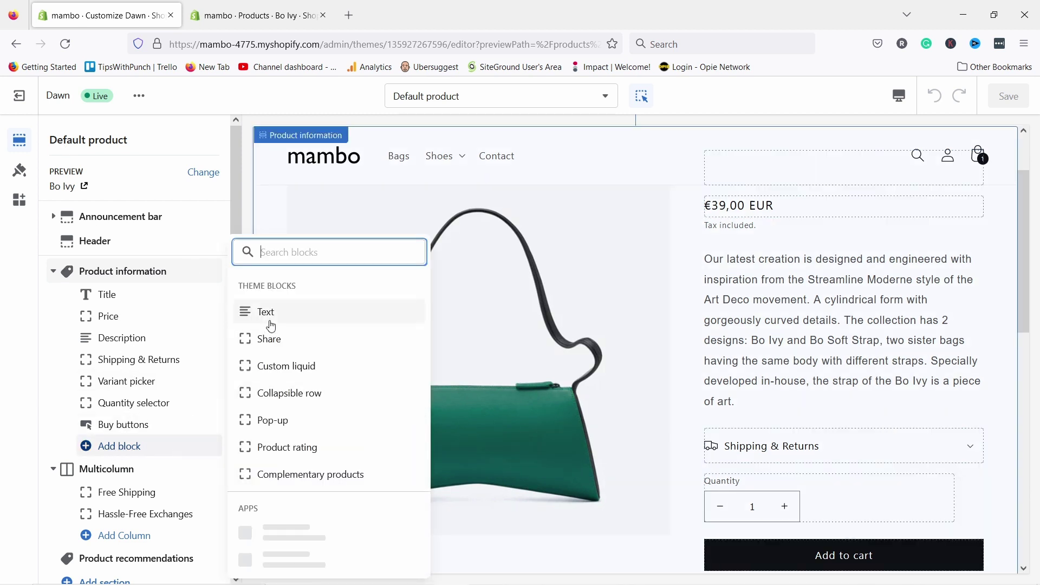
- Add a Text block under the buy buttons showing only the Material metafield value, Leather
click(269, 322)
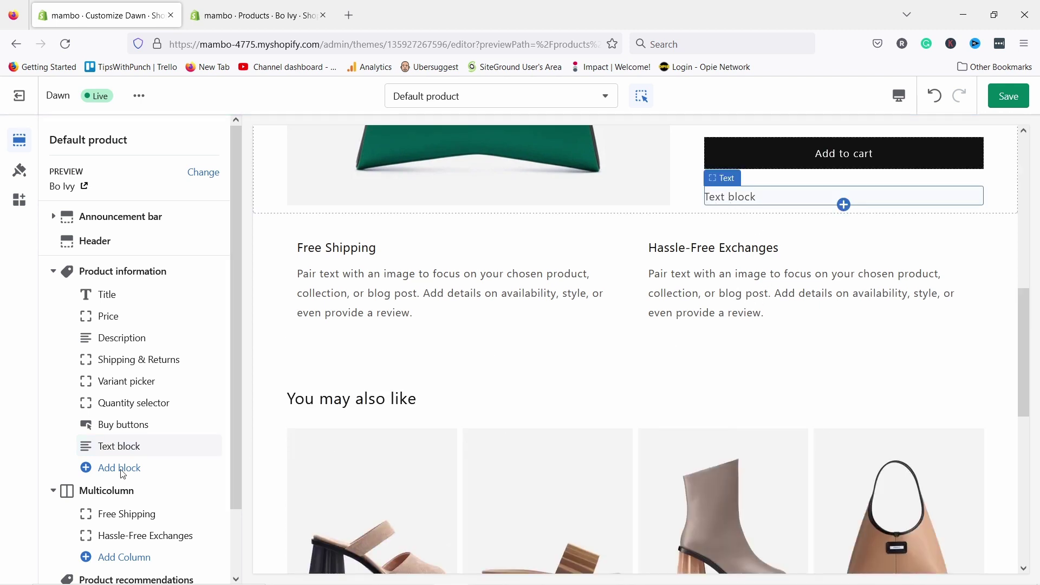
click(122, 446)
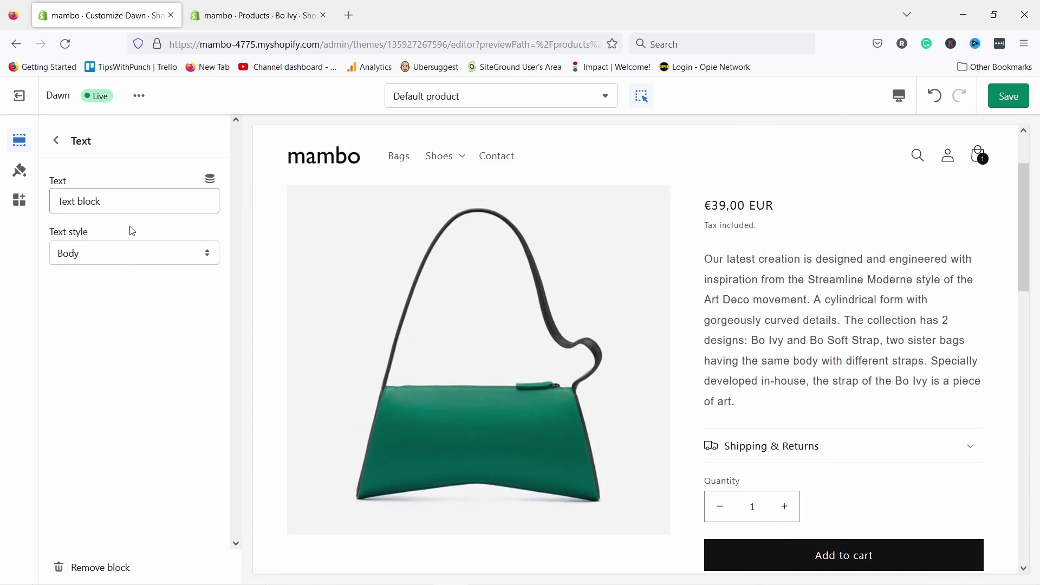
click(210, 181)
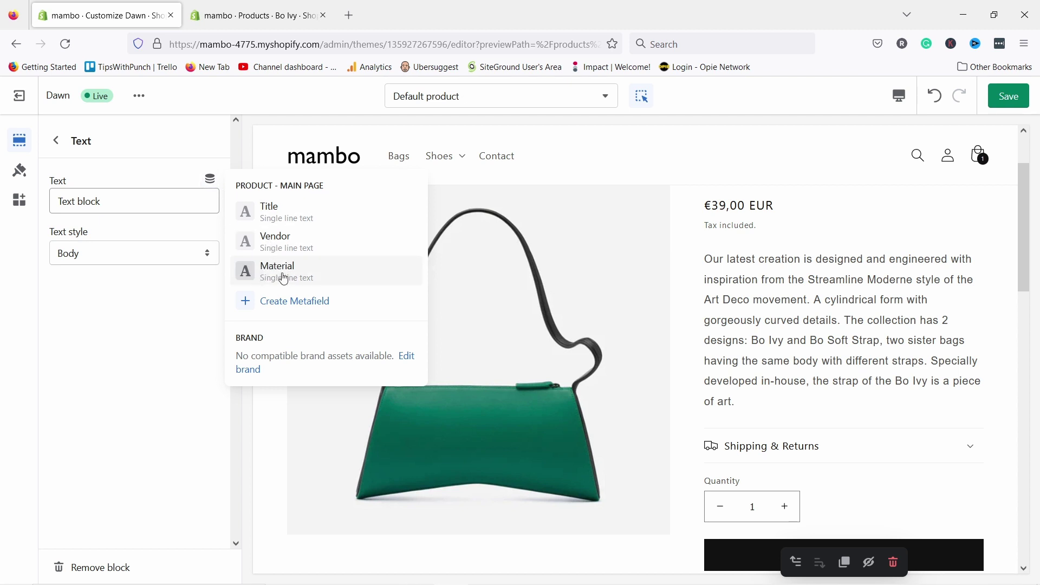
click(282, 276)
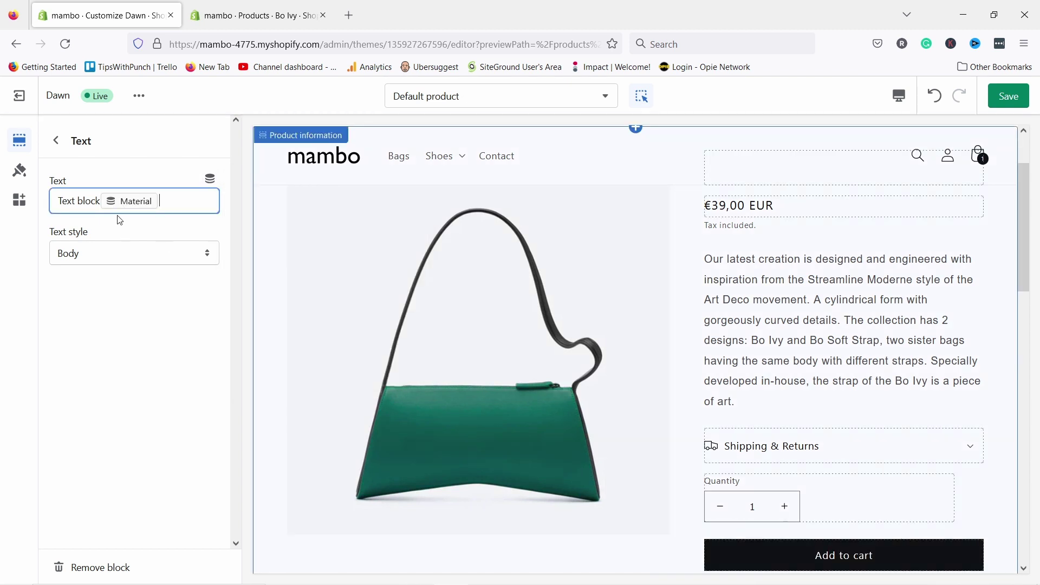
drag(99, 202, 56, 198)
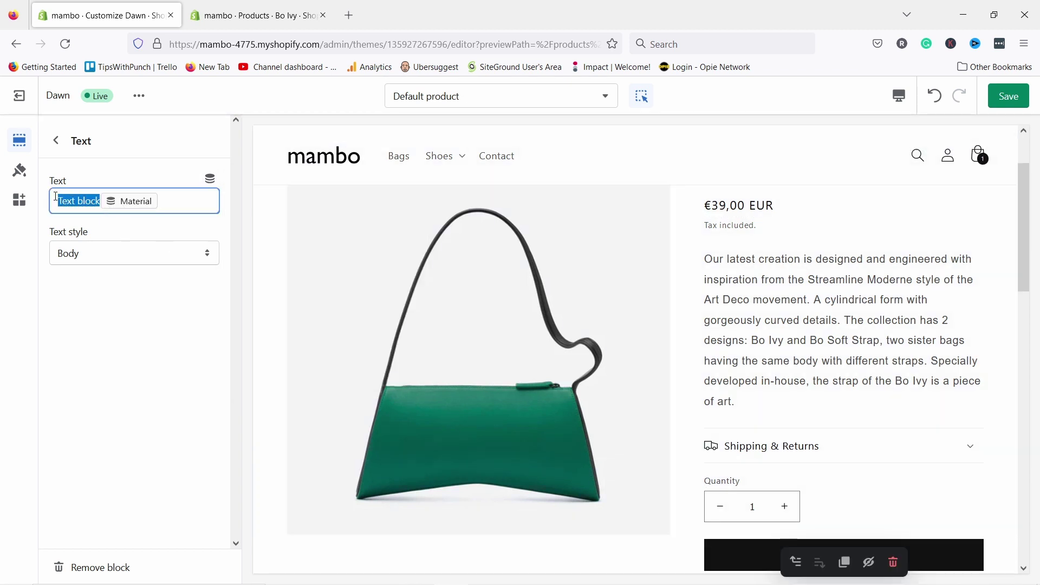
key(BackSpace)
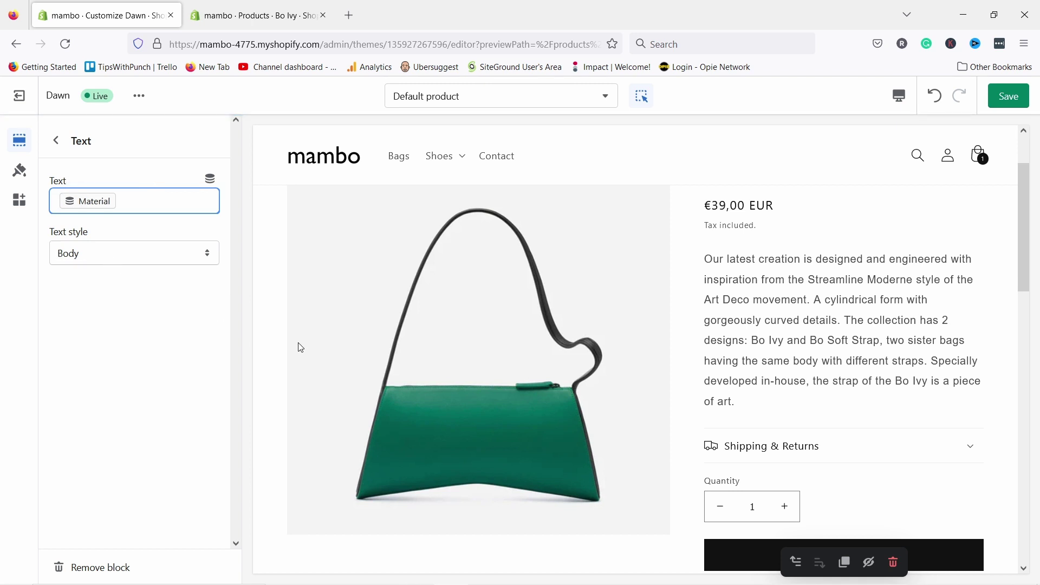
scroll(783, 365, down, 3)
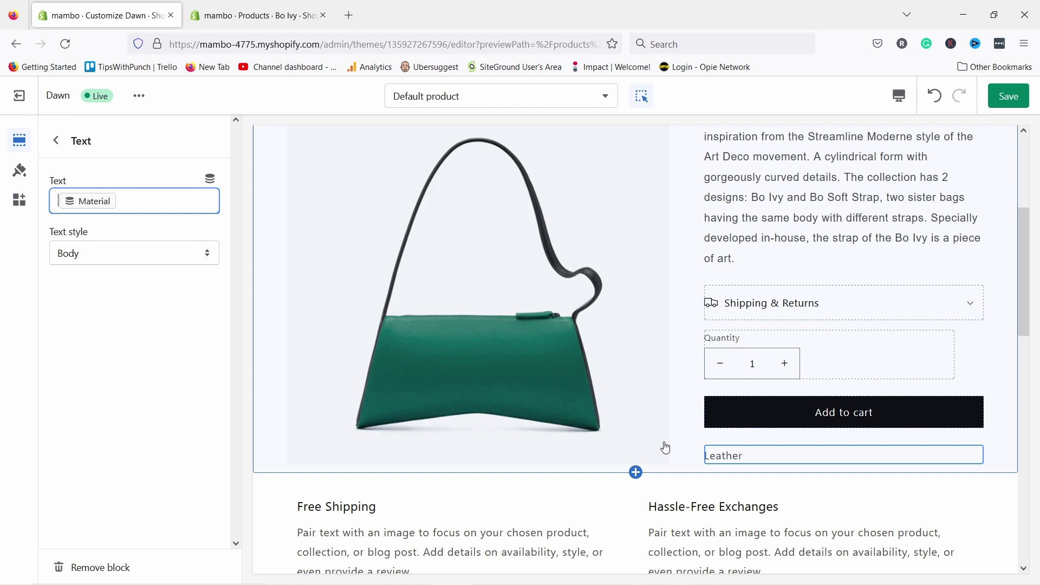
- Check the Bo Ivy product's Care guide metafield on its admin page
click(255, 15)
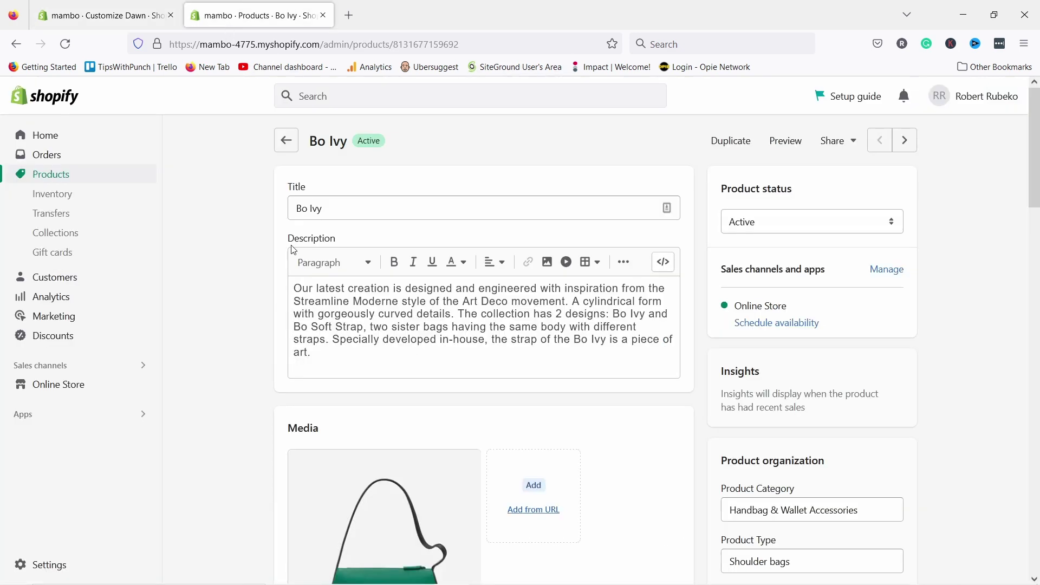
scroll(293, 249, down, 20)
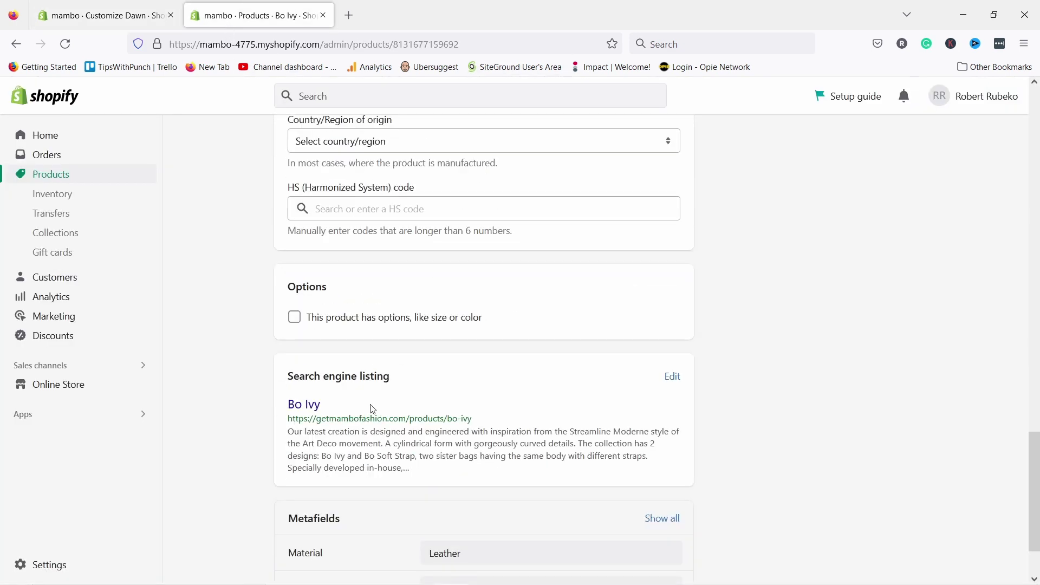
scroll(374, 423, down, 2)
click(464, 512)
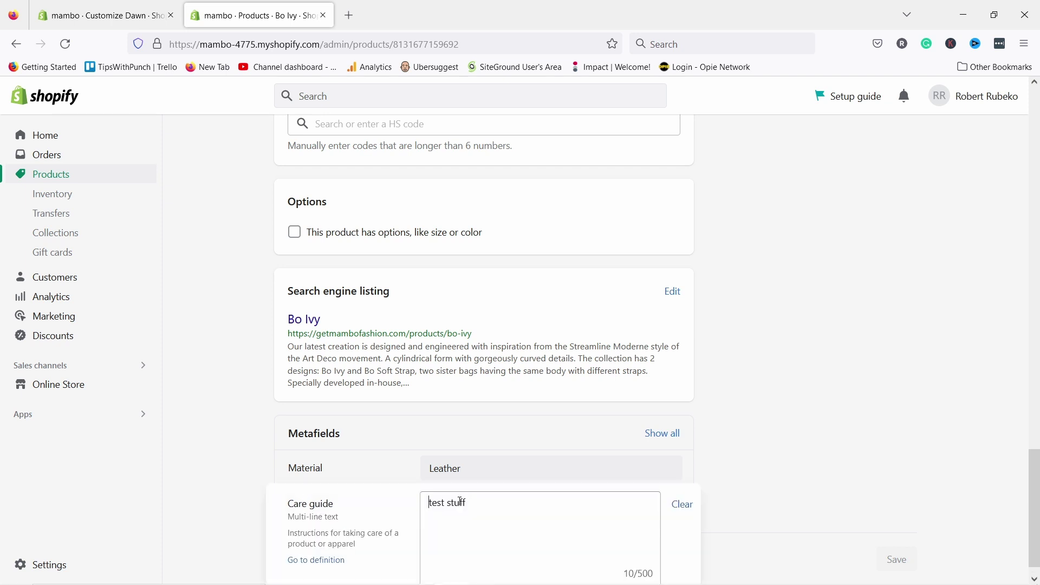
- Back in the theme editor, close the dynamic source list and return to the section list
click(120, 20)
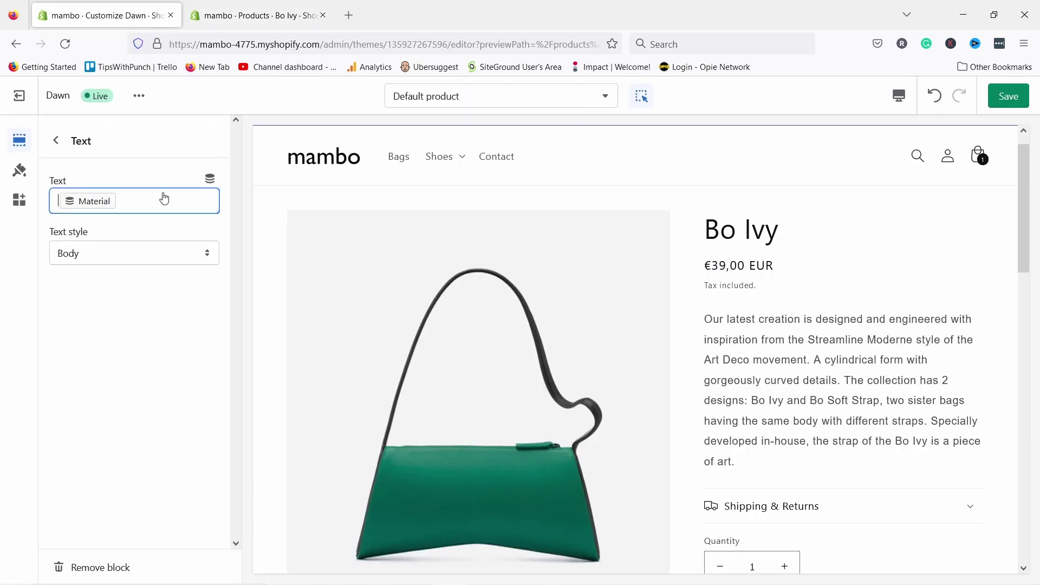
click(210, 179)
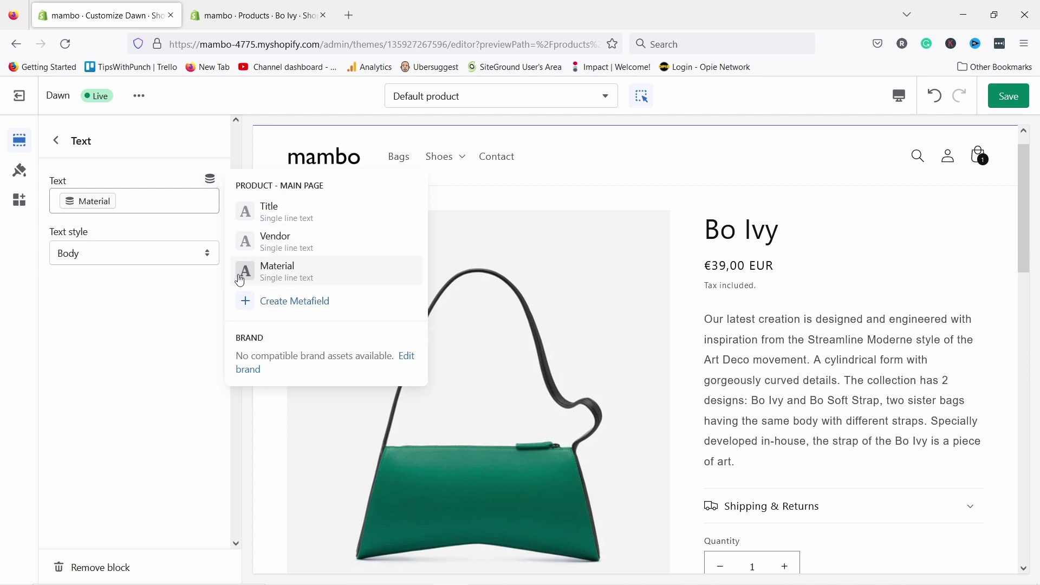
click(202, 23)
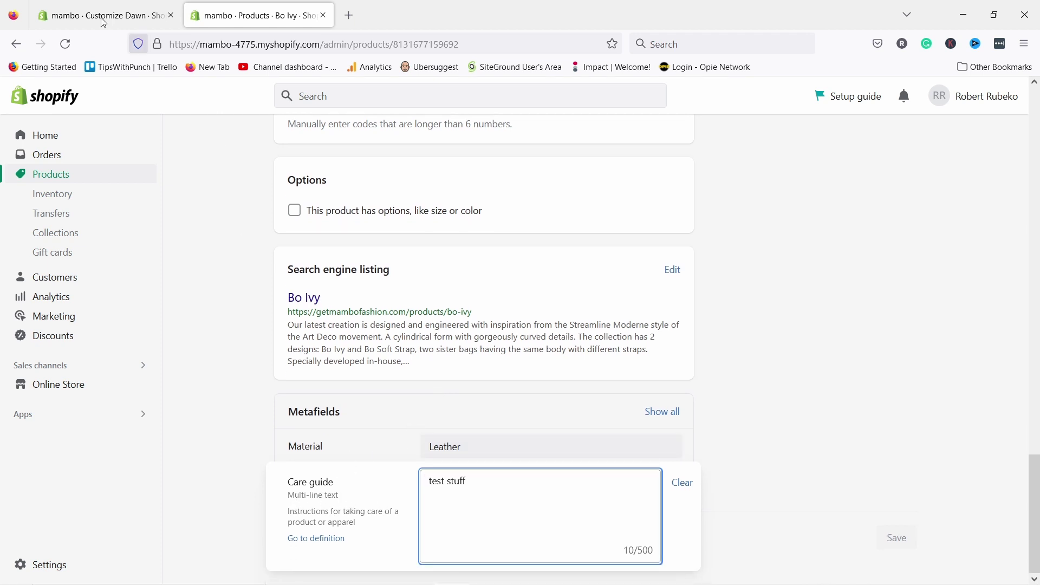
click(77, 16)
click(104, 295)
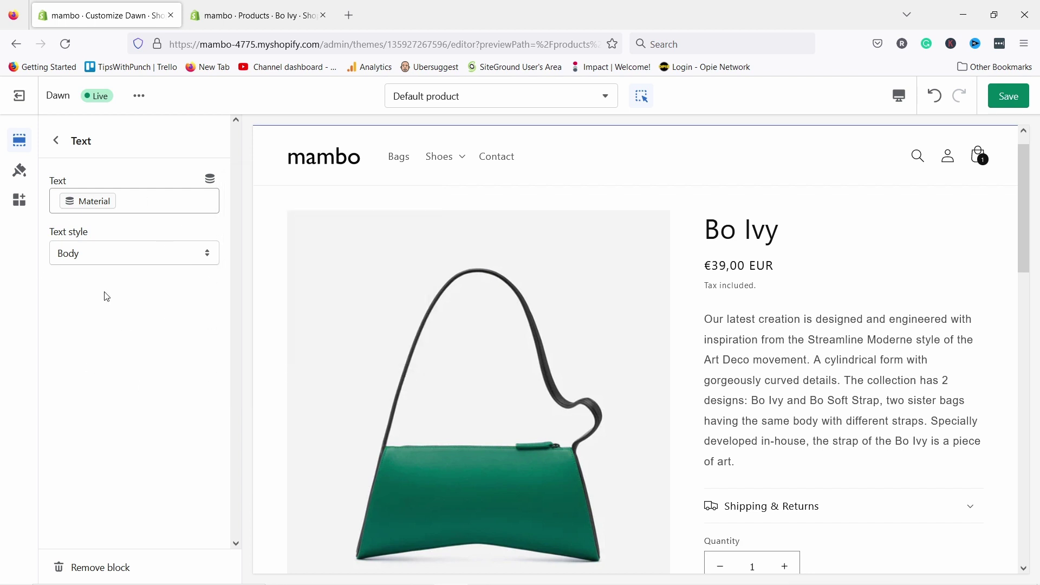
click(52, 143)
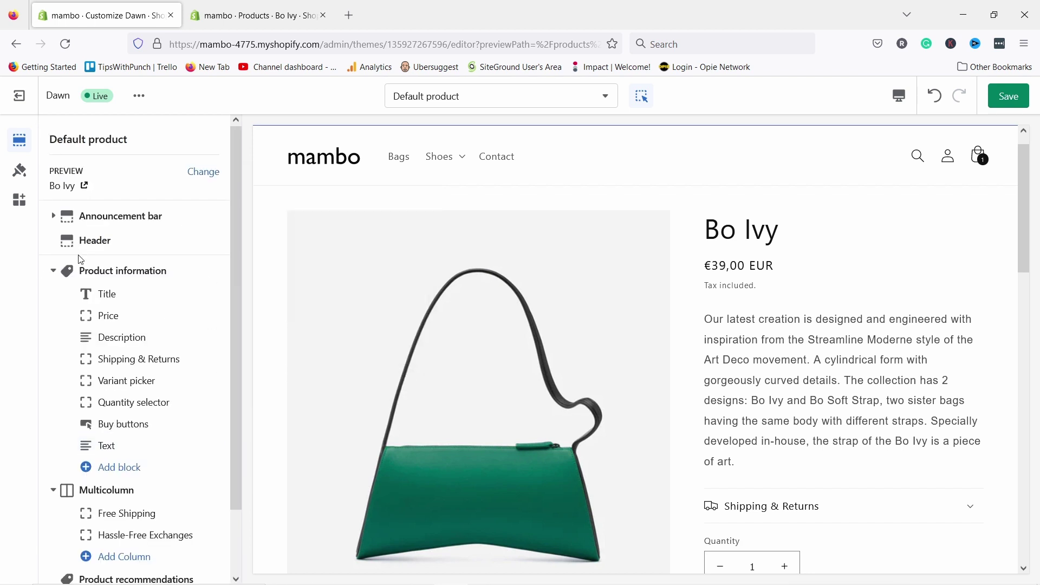
- Add a Rich text section to the product page
scroll(83, 259, down, 2)
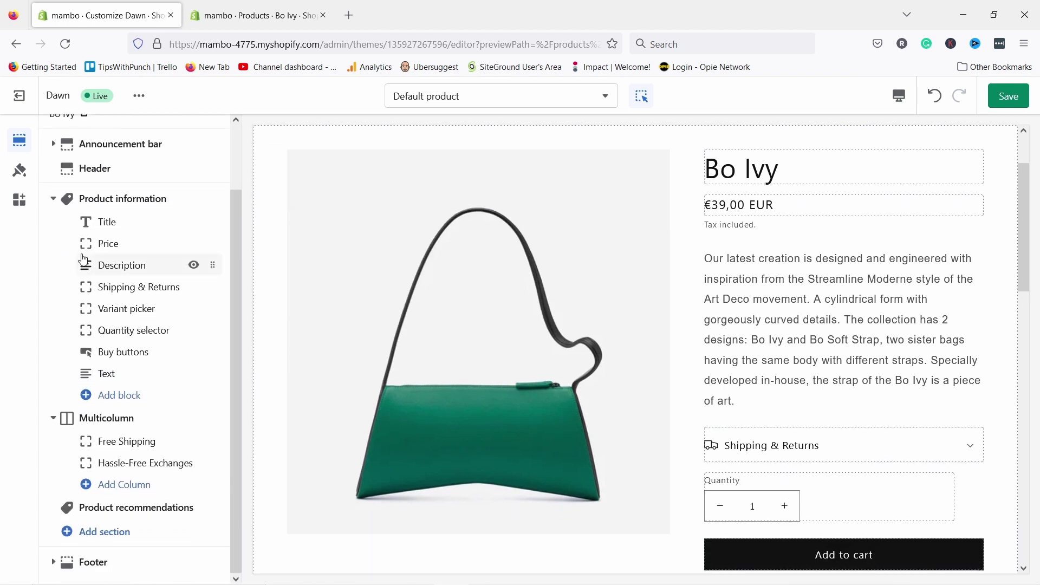
click(109, 533)
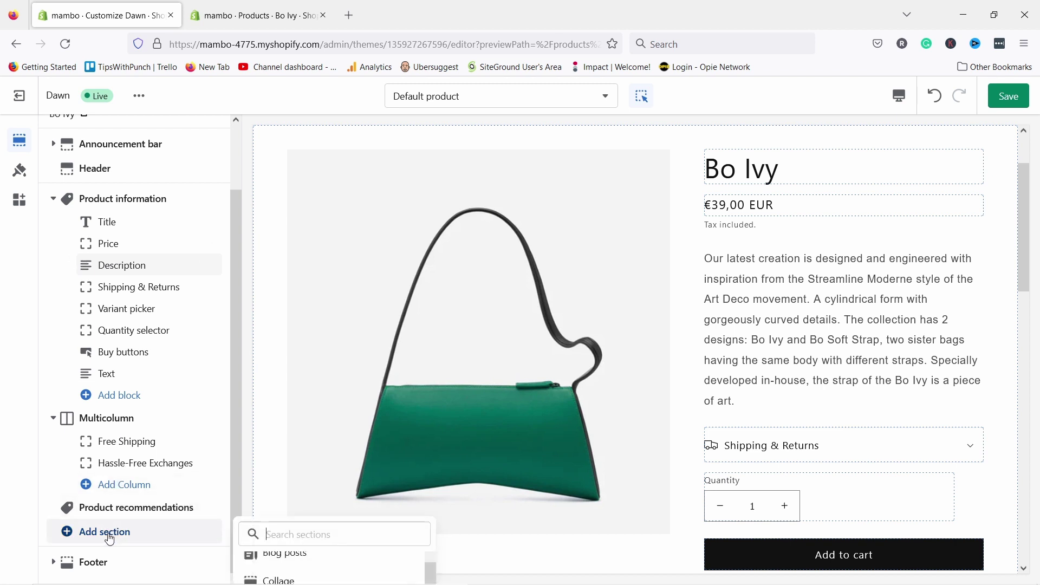
text(text)
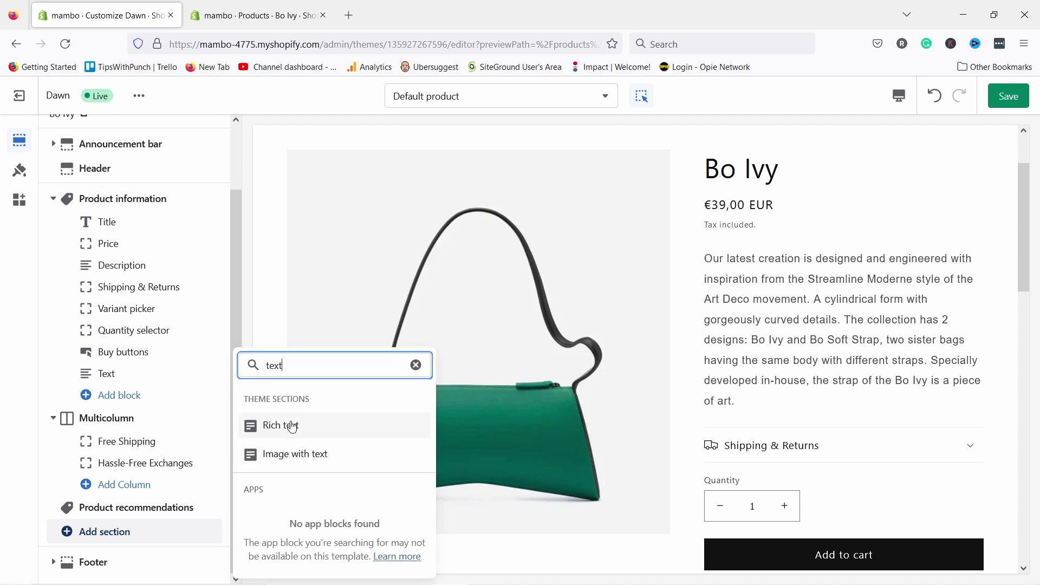
click(289, 425)
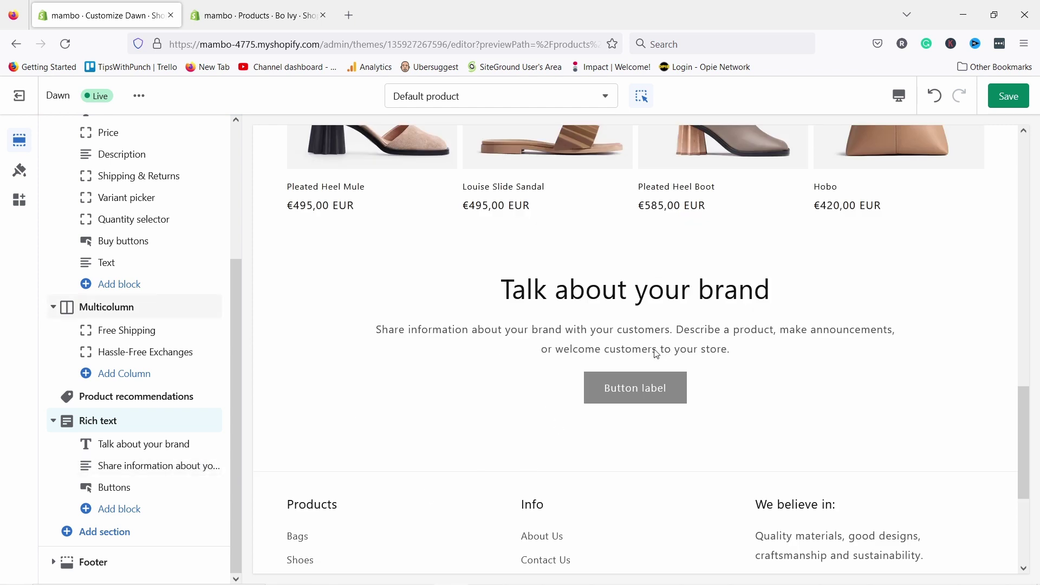
- Replace the rich text description with the Care guide metafield ('test stuff') and save the theme
click(397, 320)
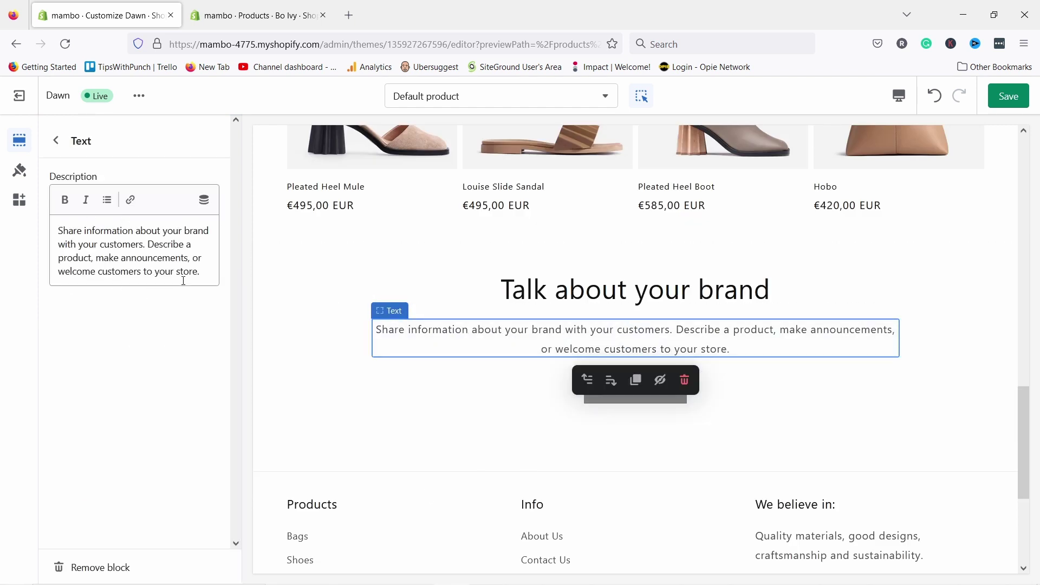
click(203, 201)
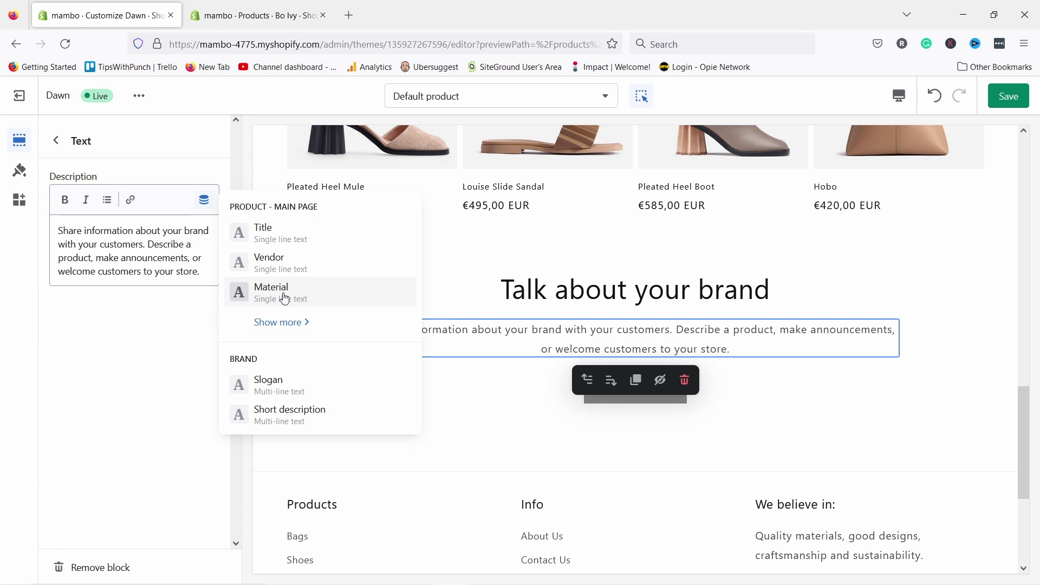
click(280, 323)
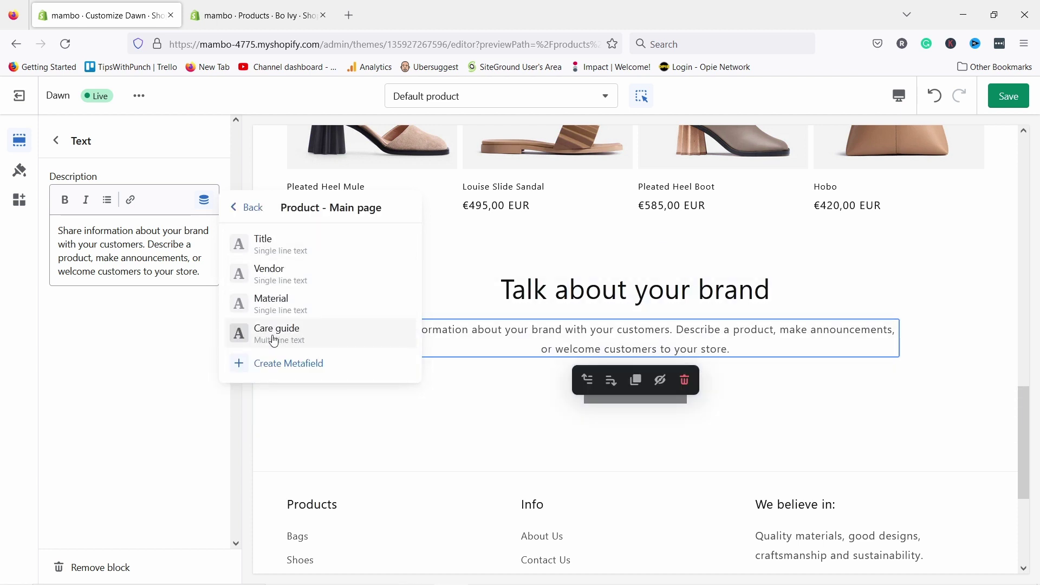
click(275, 340)
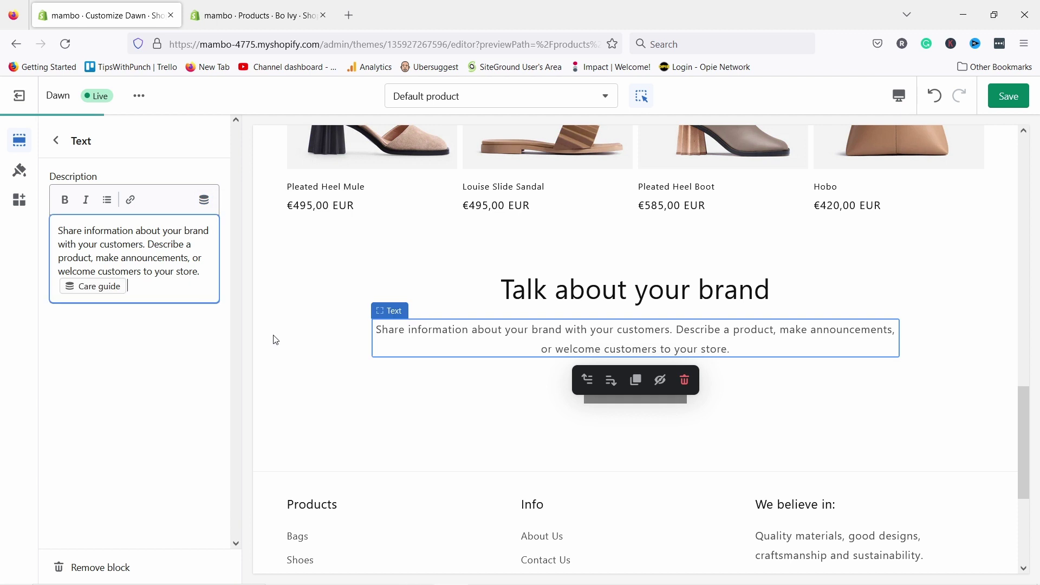
drag(203, 270, 28, 224)
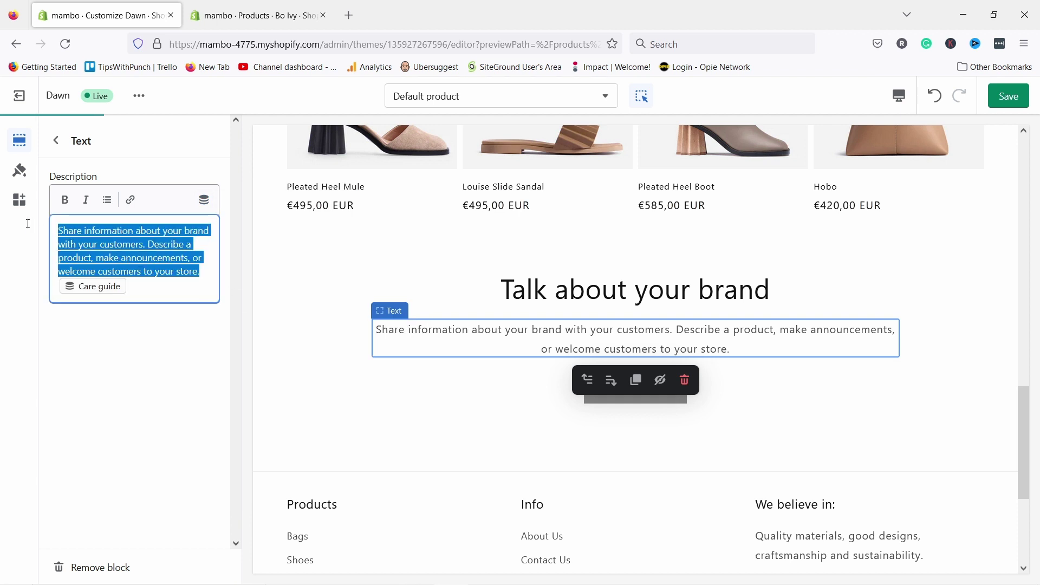
key(BackSpace)
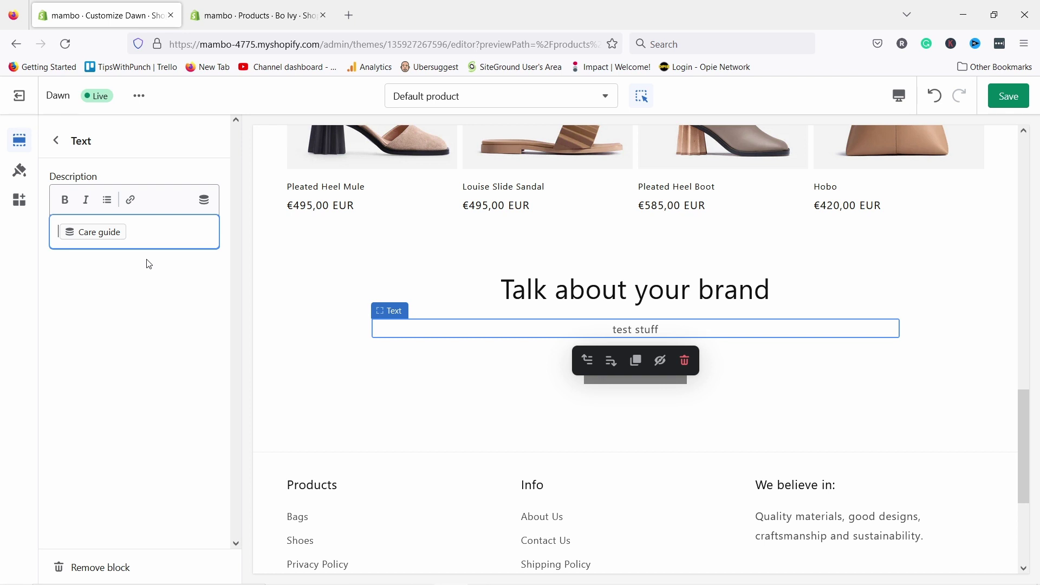
key(ctrl+s)
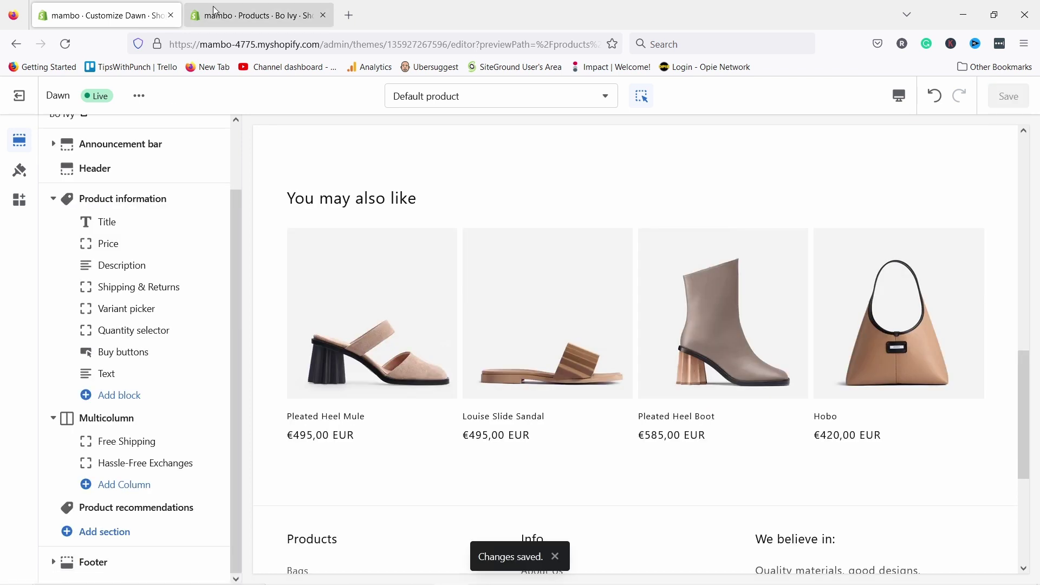
click(215, 12)
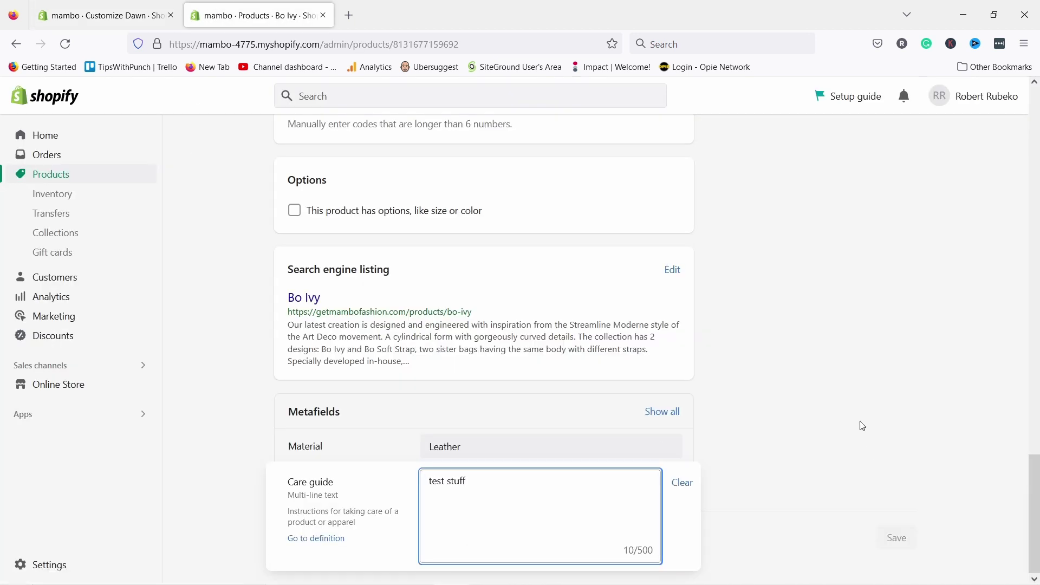
- Finish the Care guide edit and go to the Policies page in store Settings, via Files
click(862, 426)
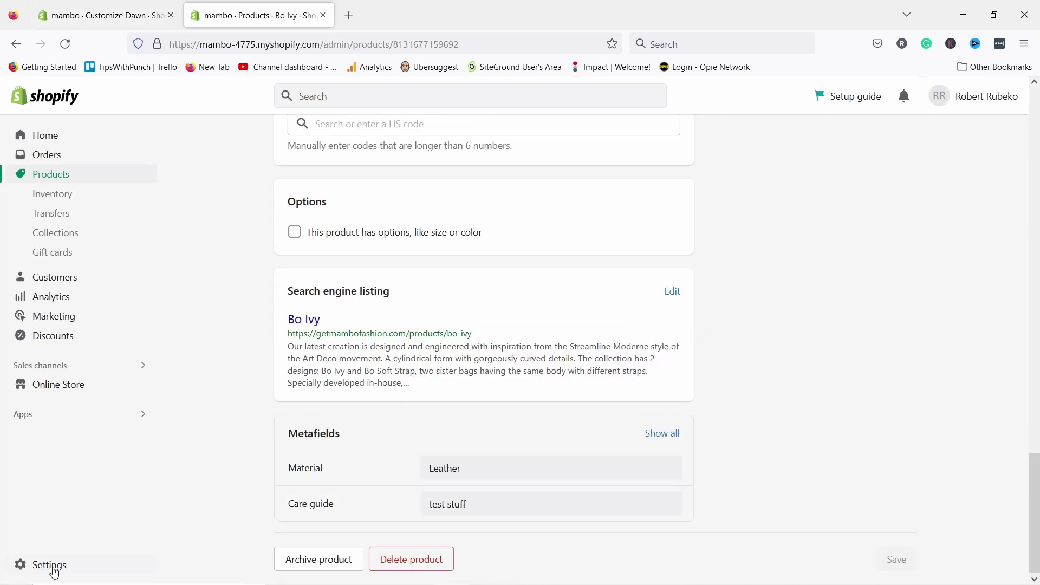
click(54, 570)
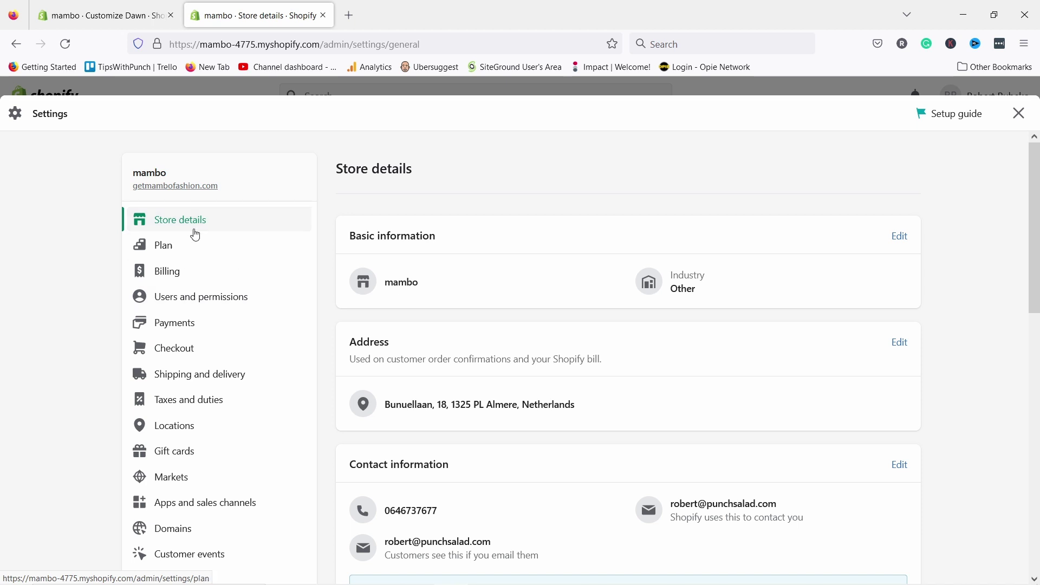
scroll(196, 260, down, 4)
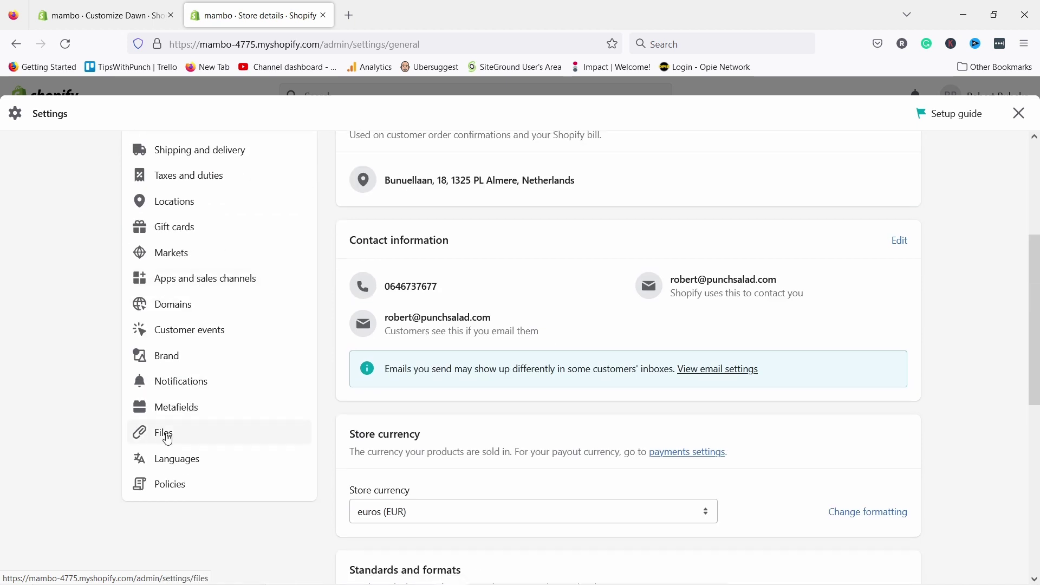
click(168, 439)
scroll(417, 306, down, 2)
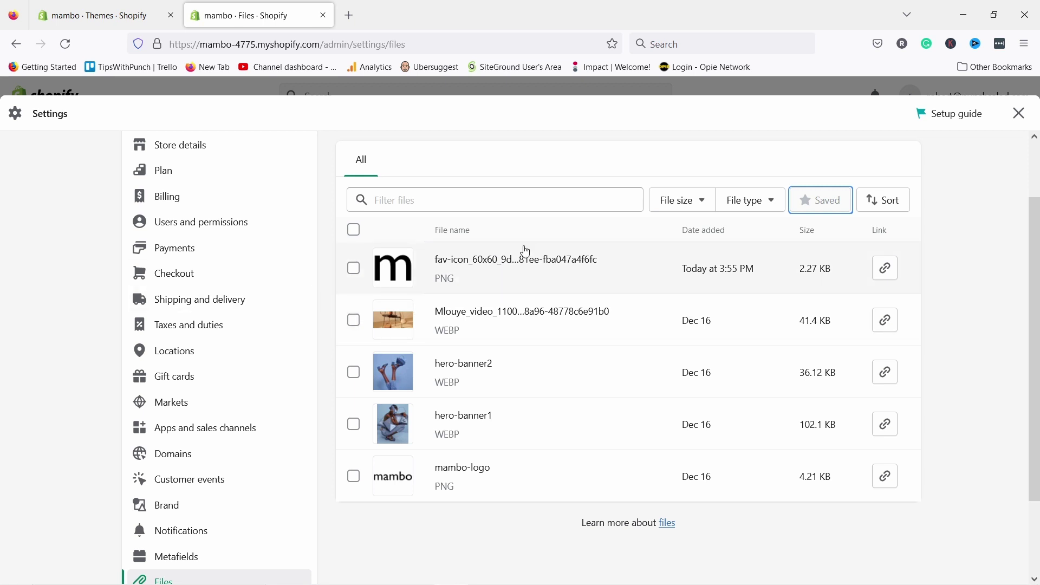
scroll(228, 348, down, 3)
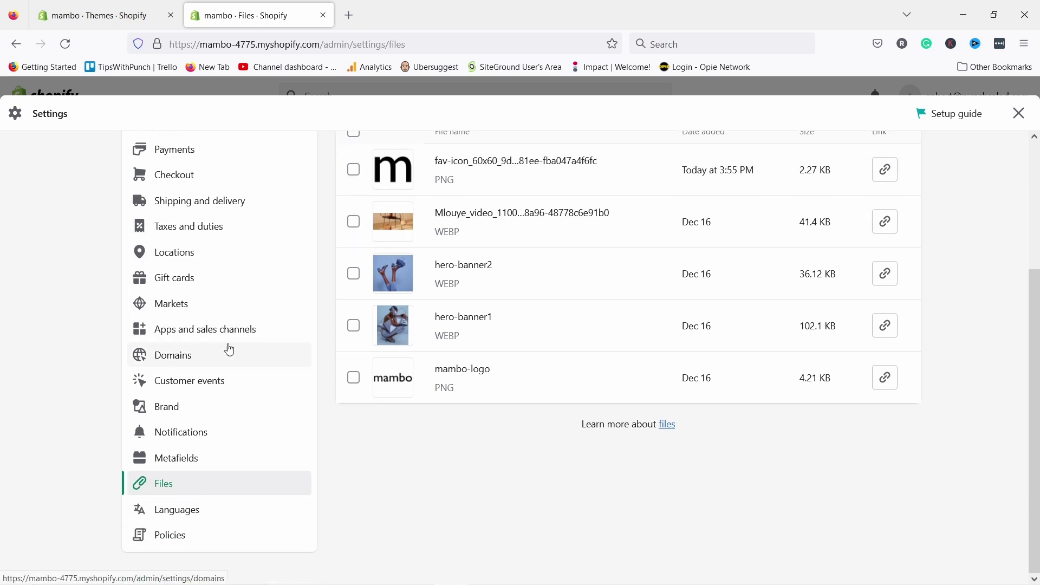
click(183, 540)
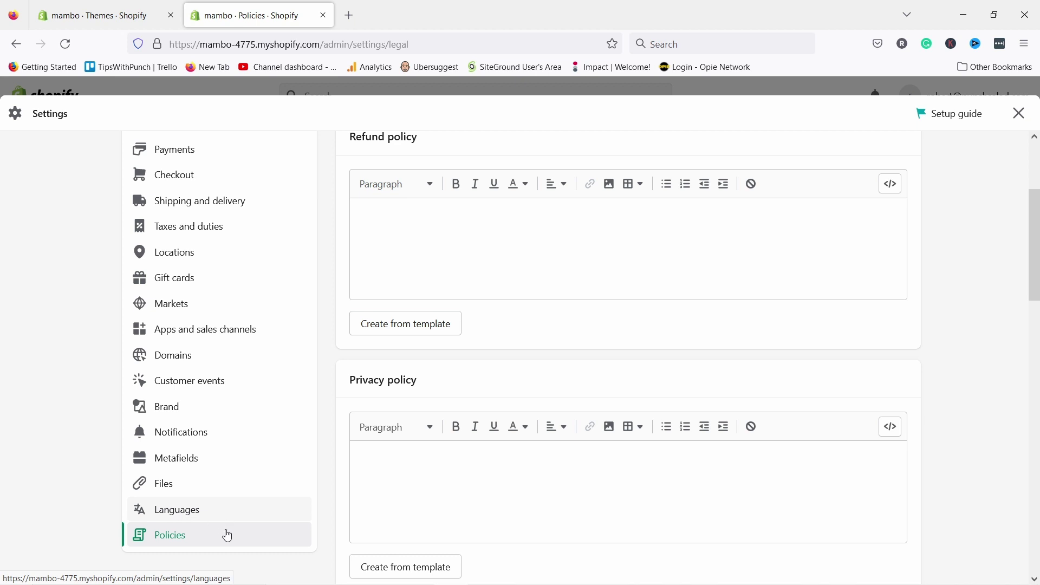
- Fill the Refund policy from the 30-day return template and select its return address placeholder
scroll(593, 189, up, 3)
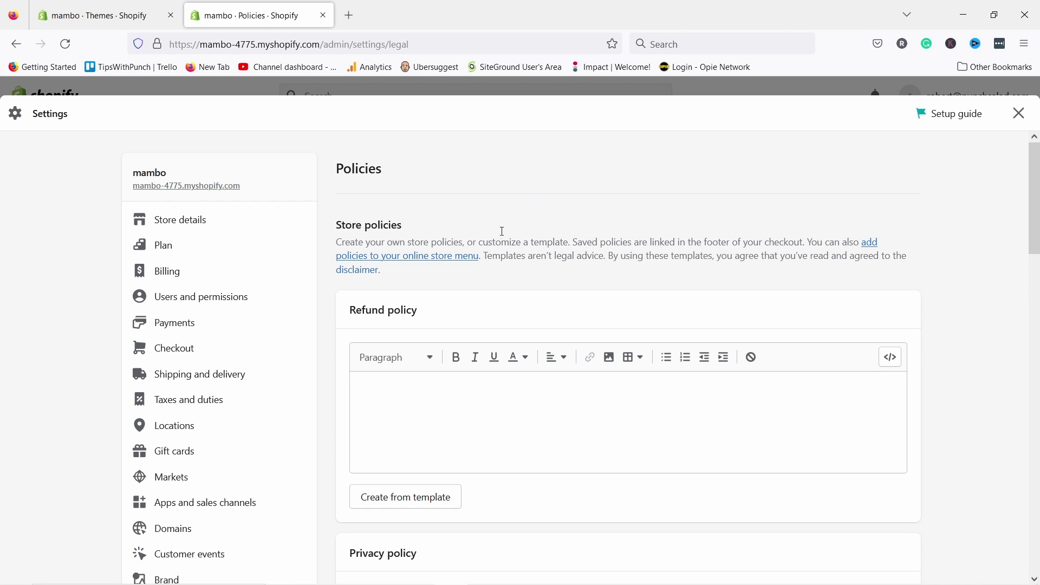
scroll(503, 232, down, 3)
scroll(401, 378, down, 6)
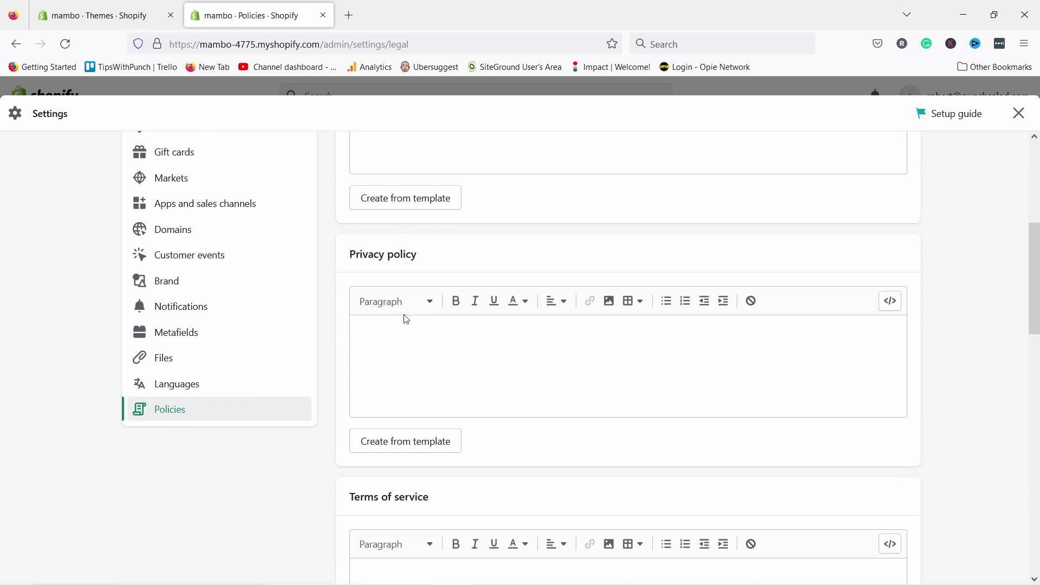
scroll(425, 333, down, 3)
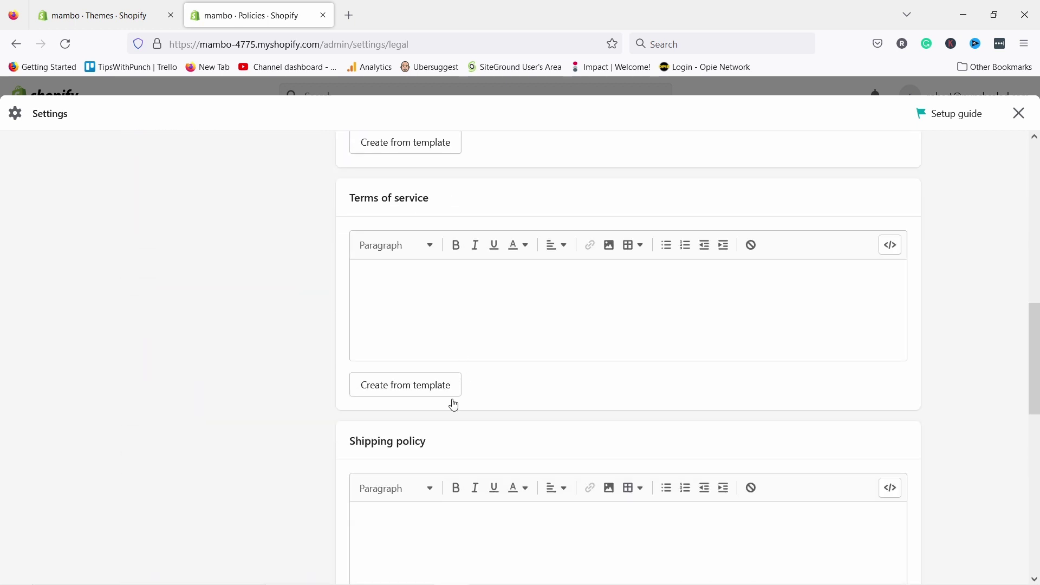
scroll(487, 379, up, 12)
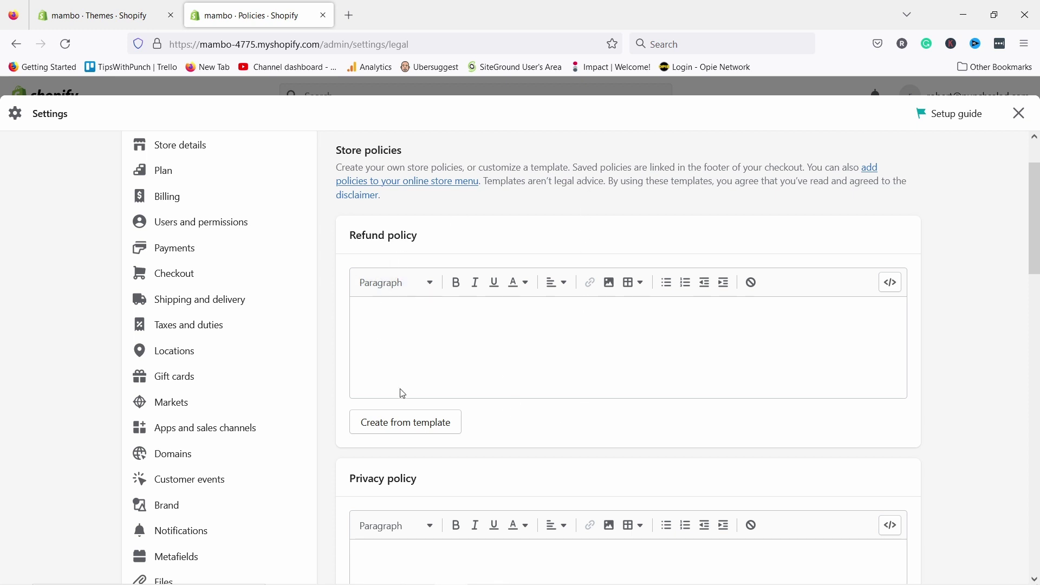
click(403, 421)
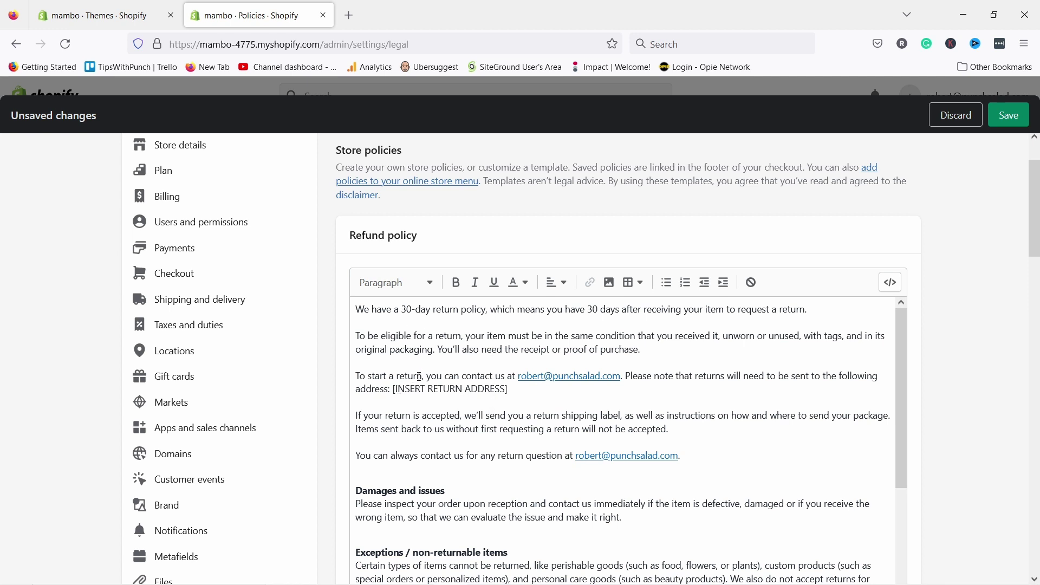
drag(395, 389, 524, 389)
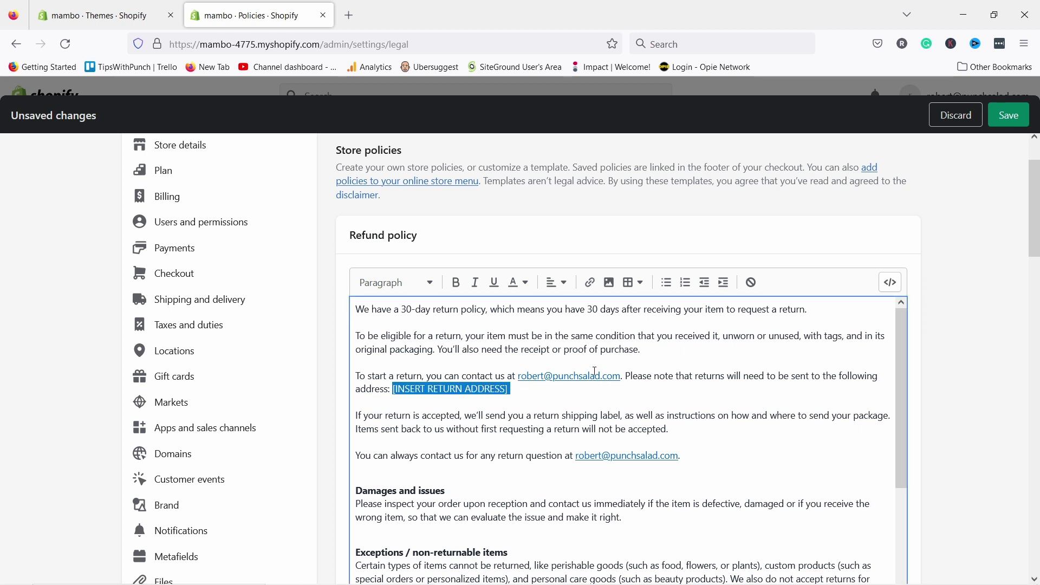
scroll(552, 370, down, 10)
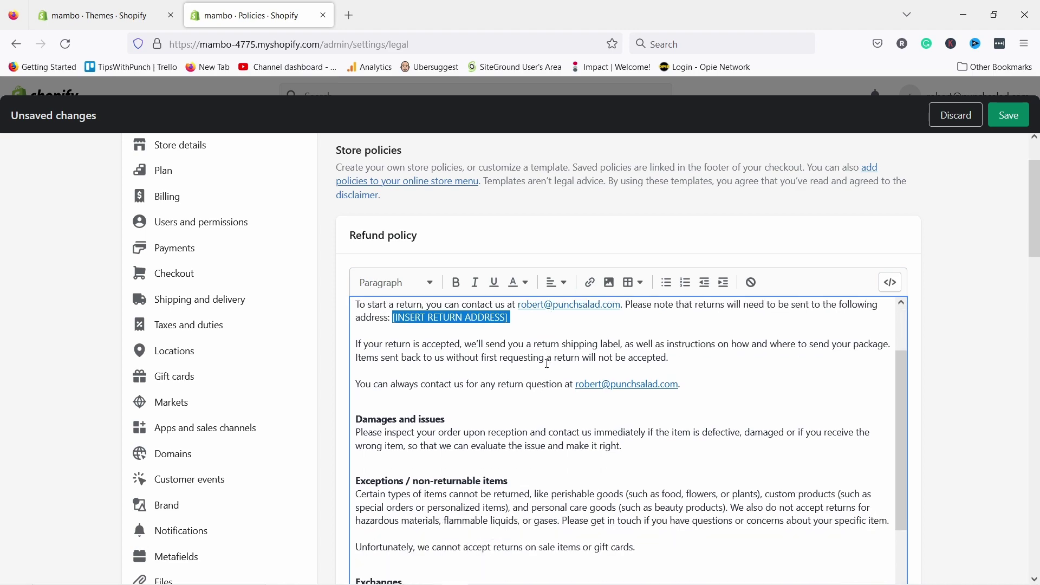
scroll(556, 321, up, 10)
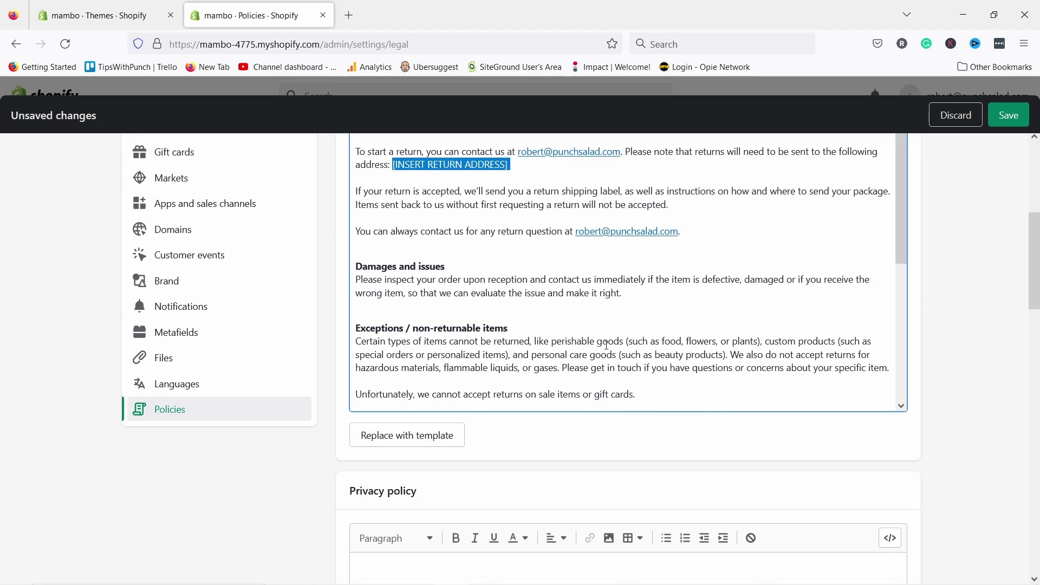
scroll(953, 311, down, 10)
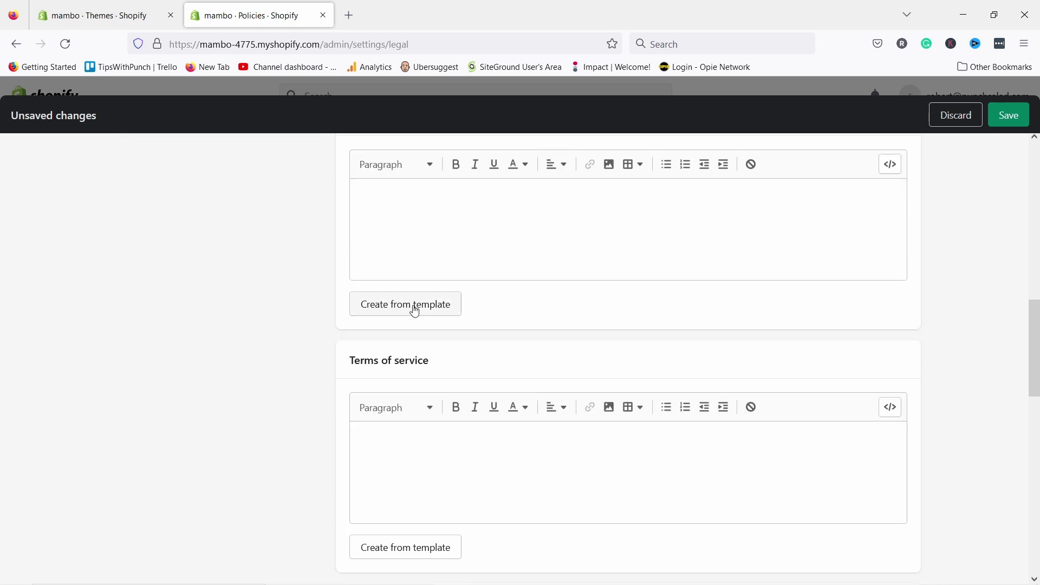
- Generate the Privacy policy from its template and select the store domain in it
click(413, 305)
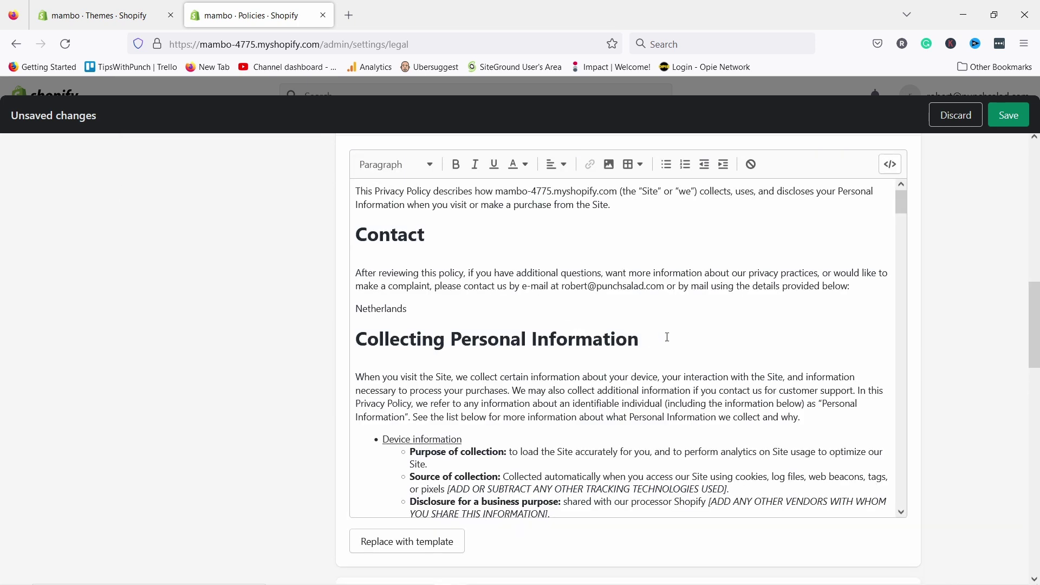
scroll(634, 336, up, 4)
scroll(627, 311, down, 3)
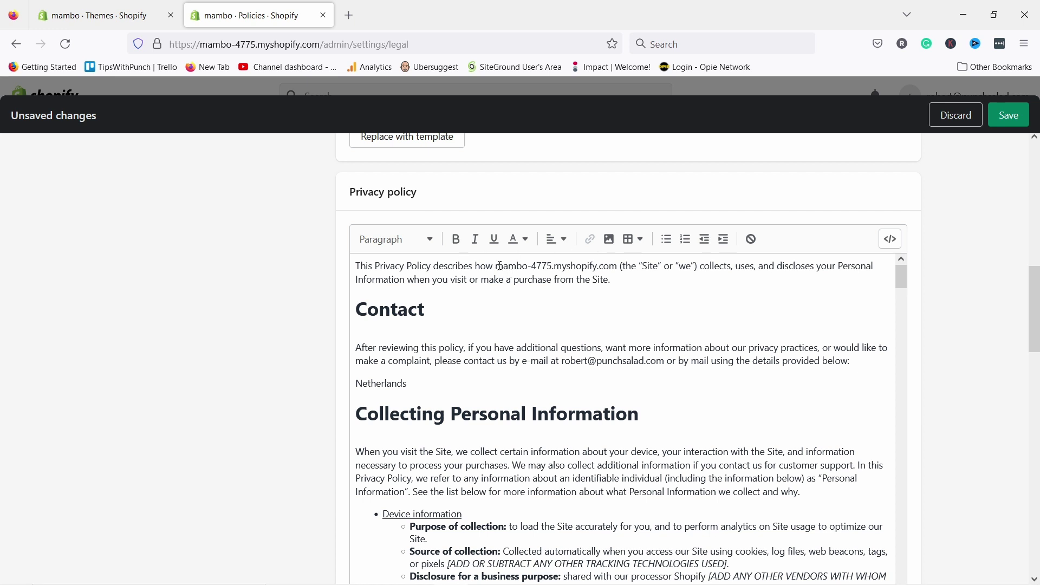
drag(498, 266, 616, 265)
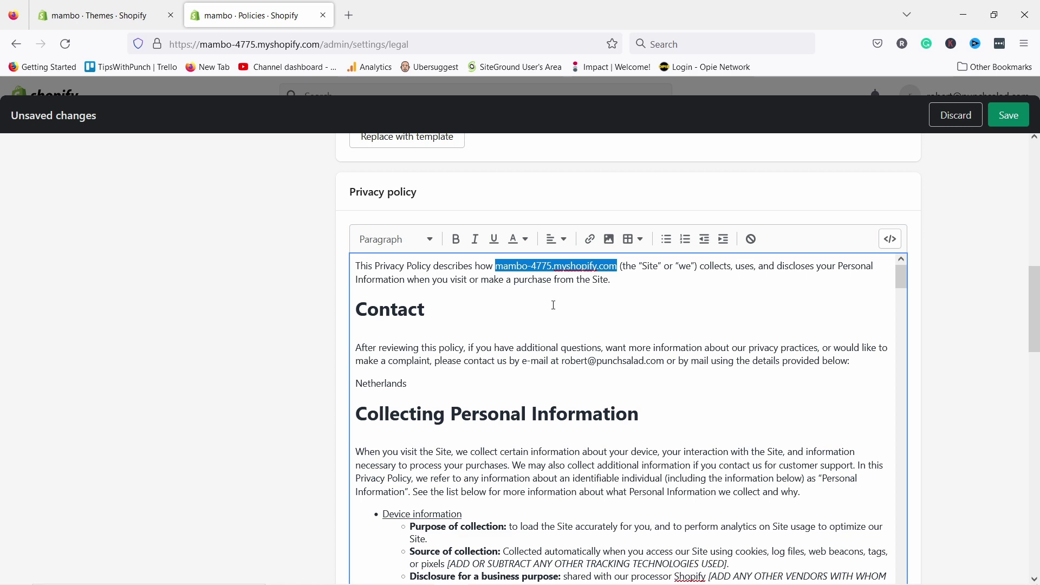
- Review the generated policy text and save both policies
scroll(543, 301, down, 4)
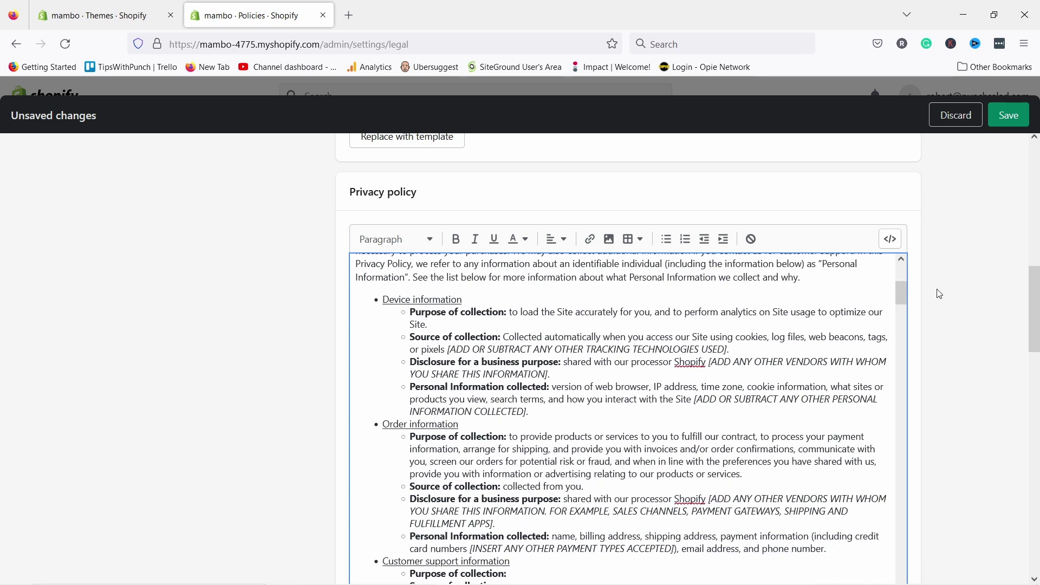
scroll(940, 286, down, 4)
scroll(928, 283, down, 1)
scroll(627, 162, up, 2)
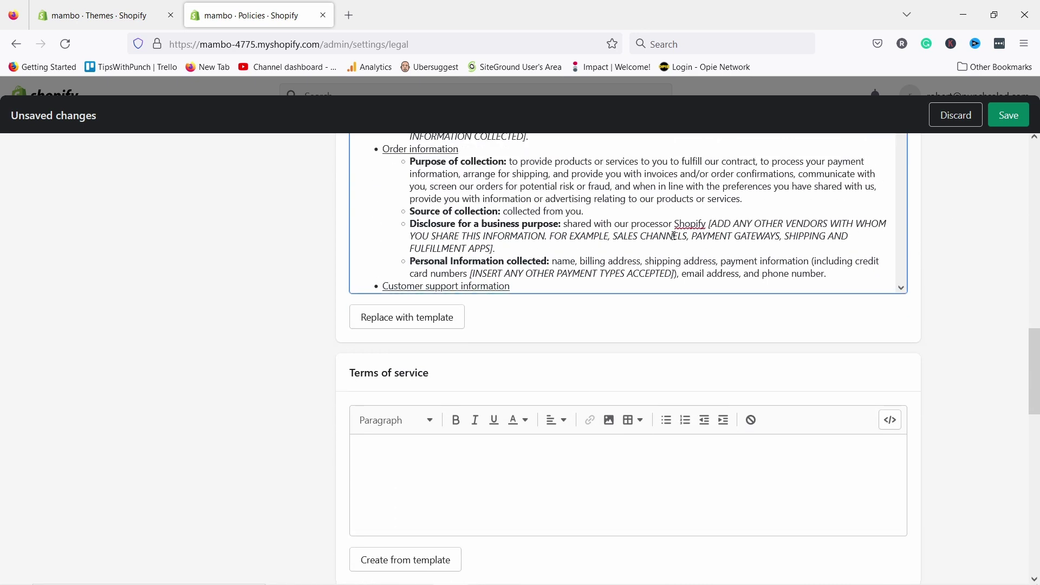
scroll(966, 283, up, 4)
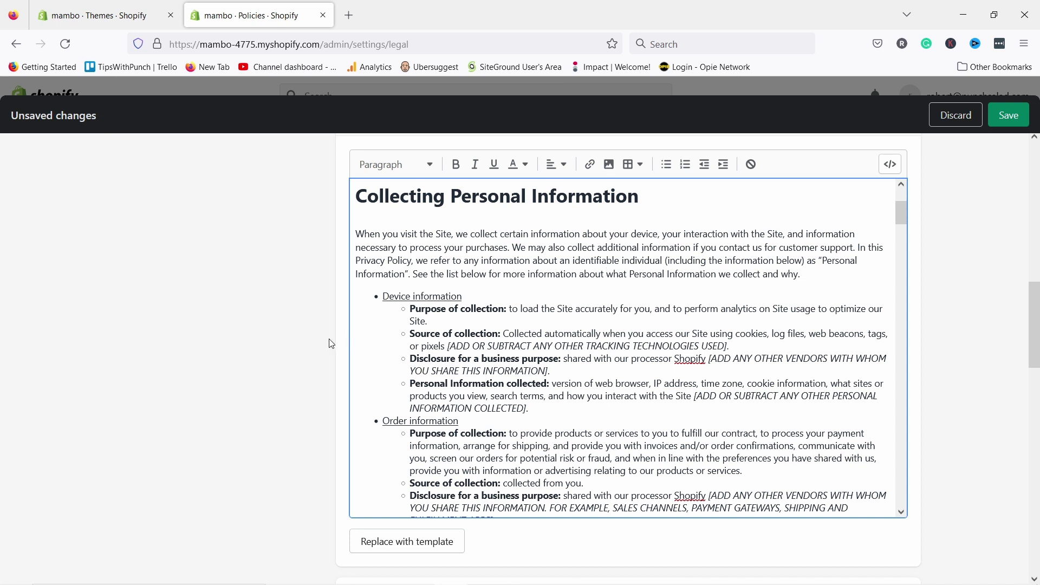
scroll(325, 357, down, 8)
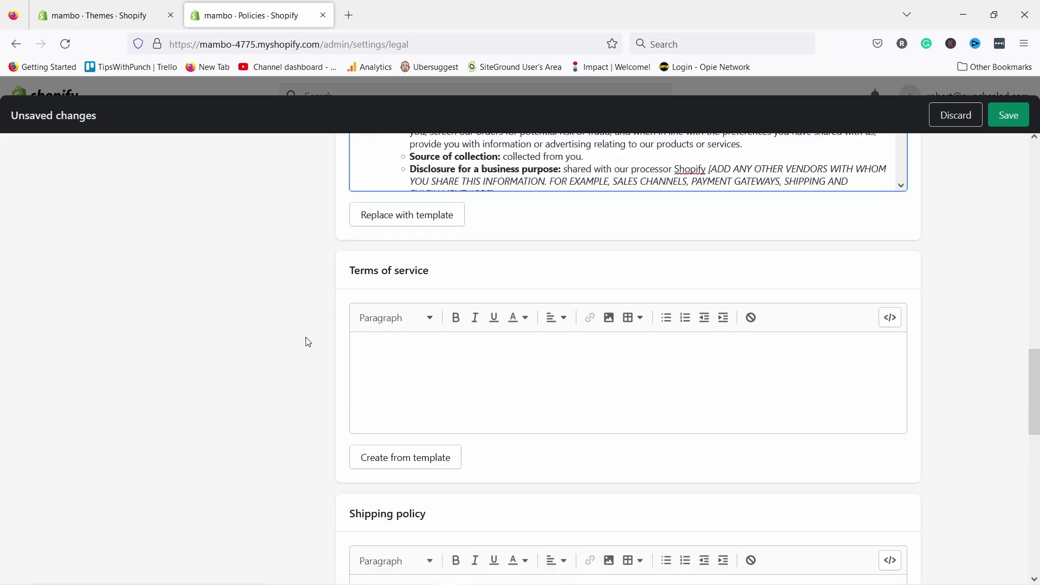
scroll(365, 334, down, 10)
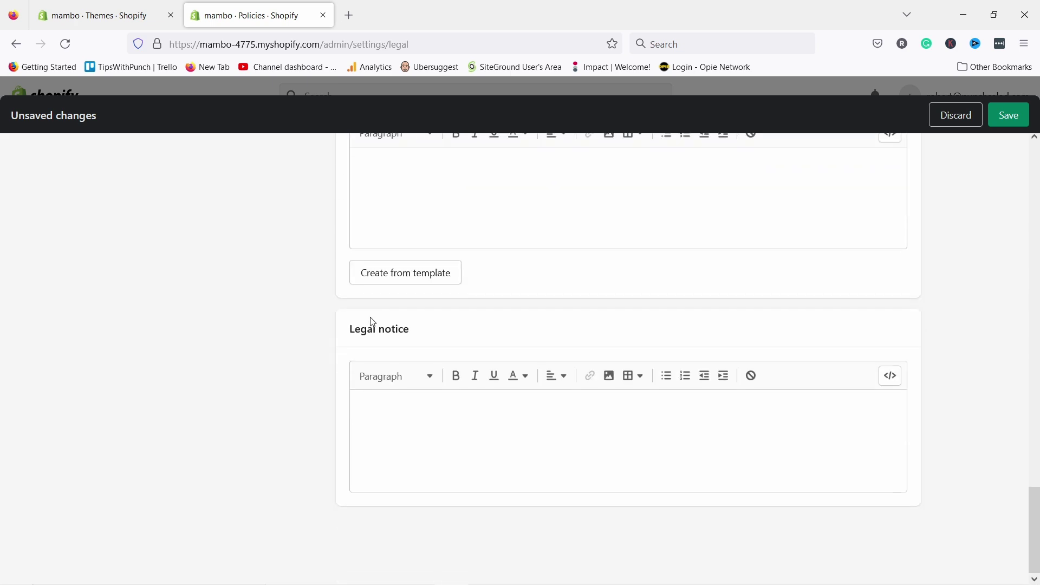
scroll(411, 473, up, 10)
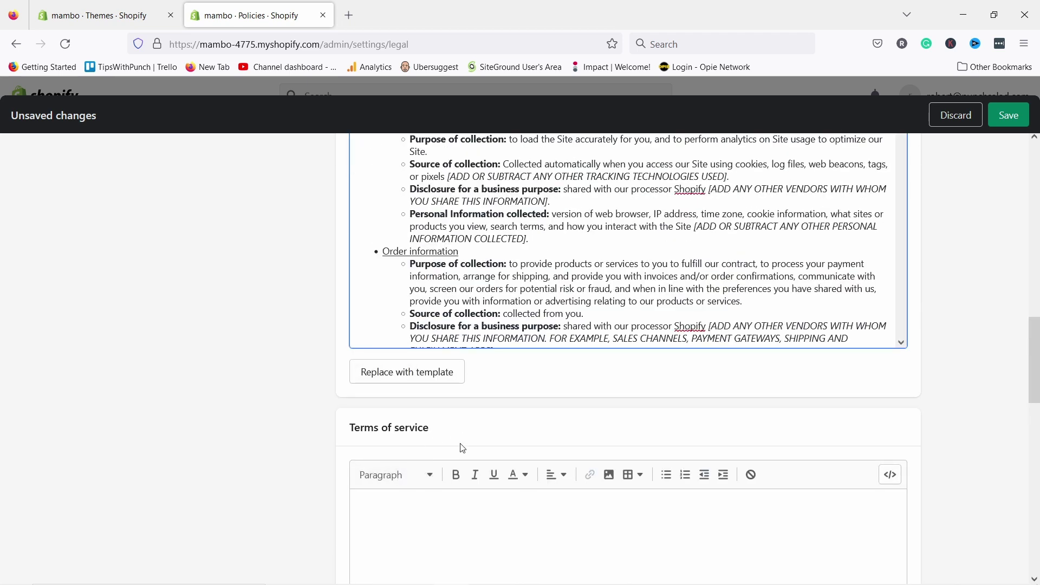
click(1009, 117)
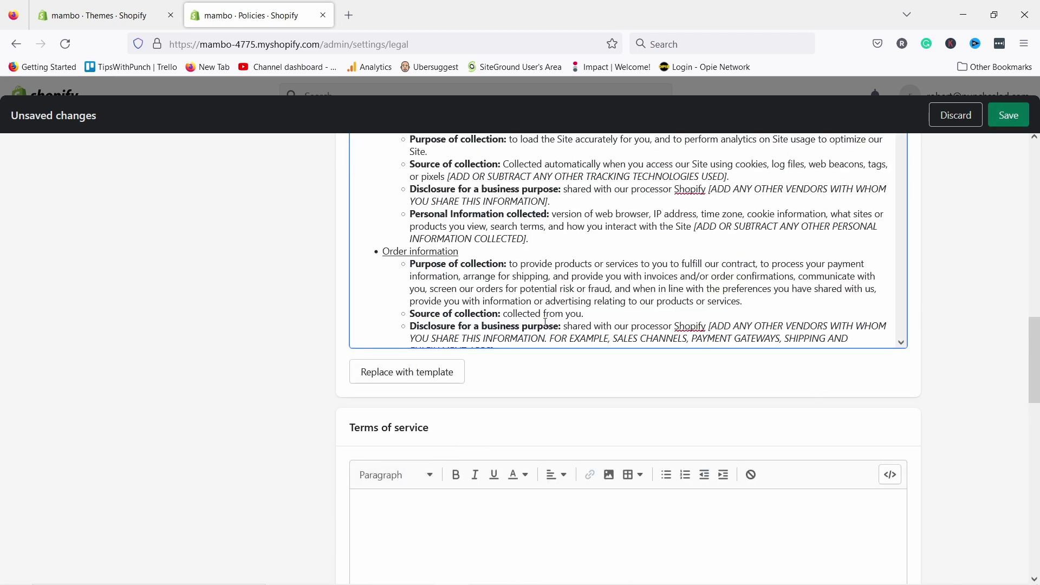
scroll(545, 322, up, 15)
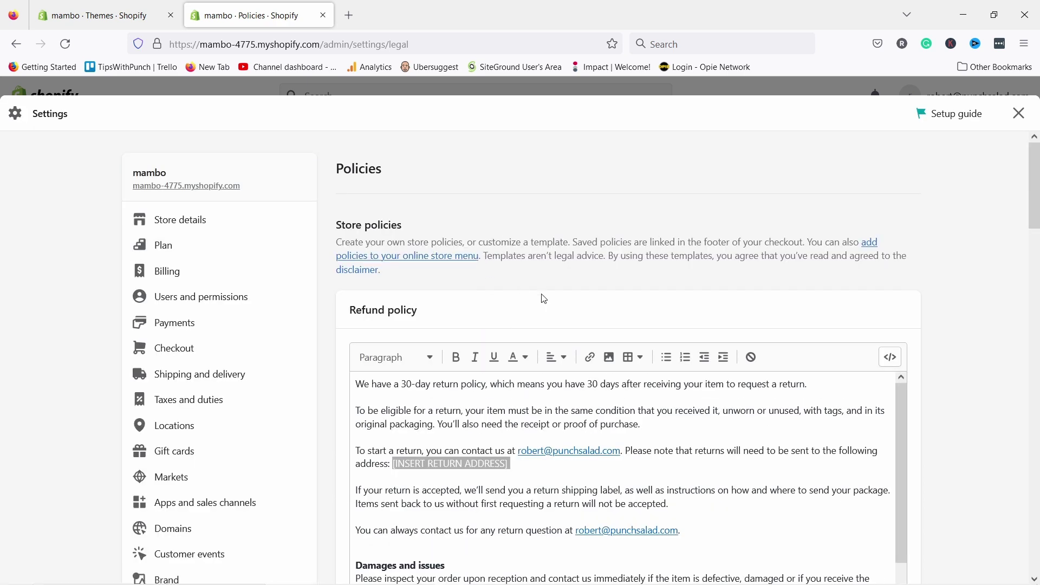
- Close Settings with Escape and go to Online Store Navigation
scroll(569, 325, down, 1)
scroll(569, 332, down, 2)
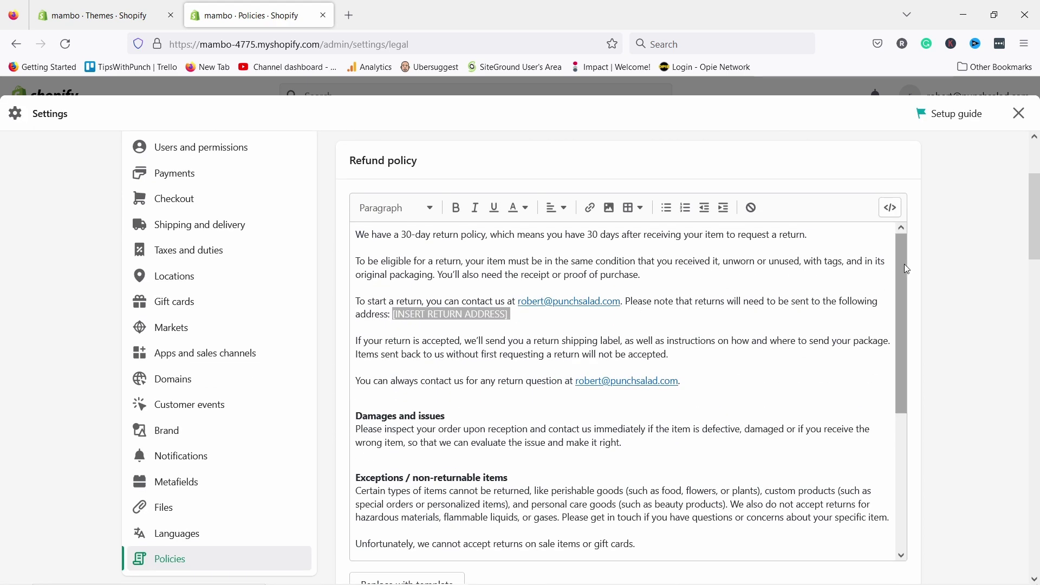
drag(904, 264, 861, 221)
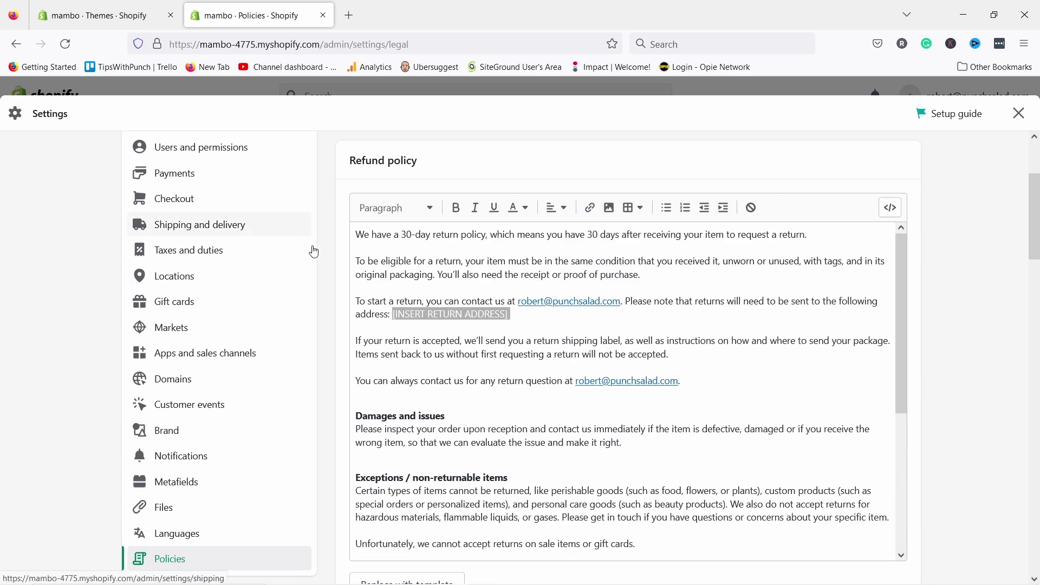
scroll(291, 295, up, 3)
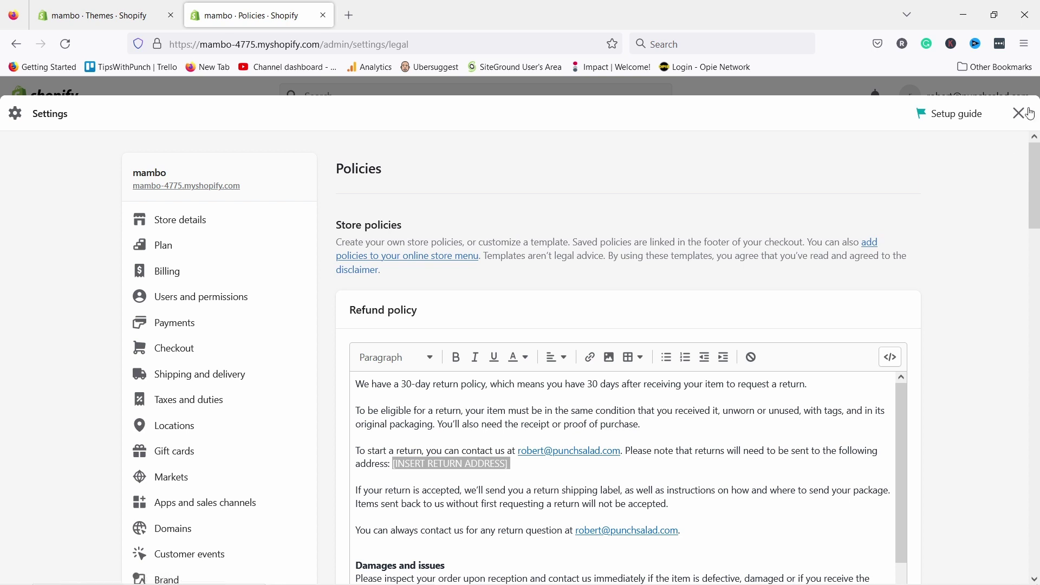
key(Escape)
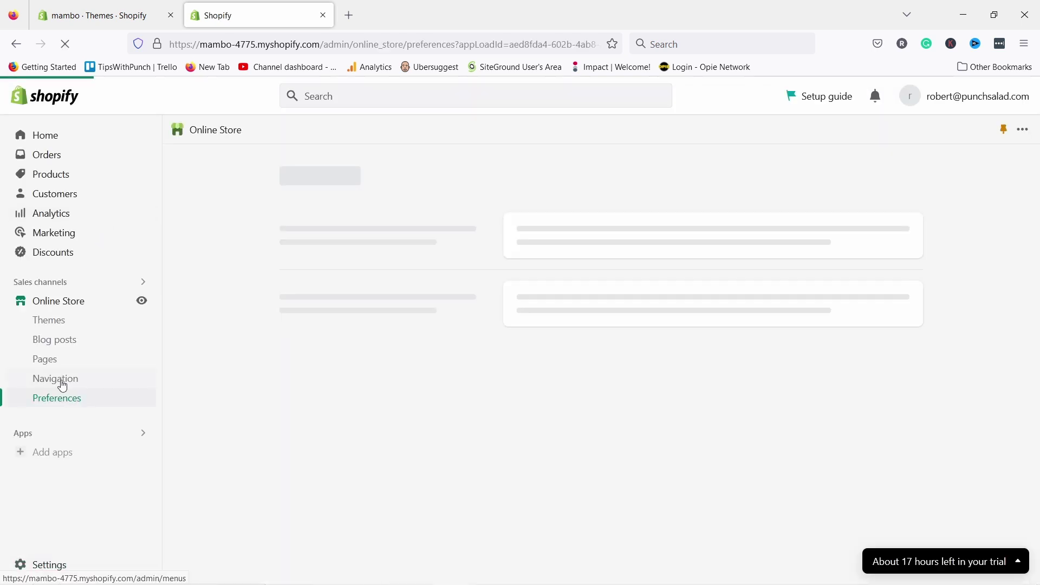
click(76, 383)
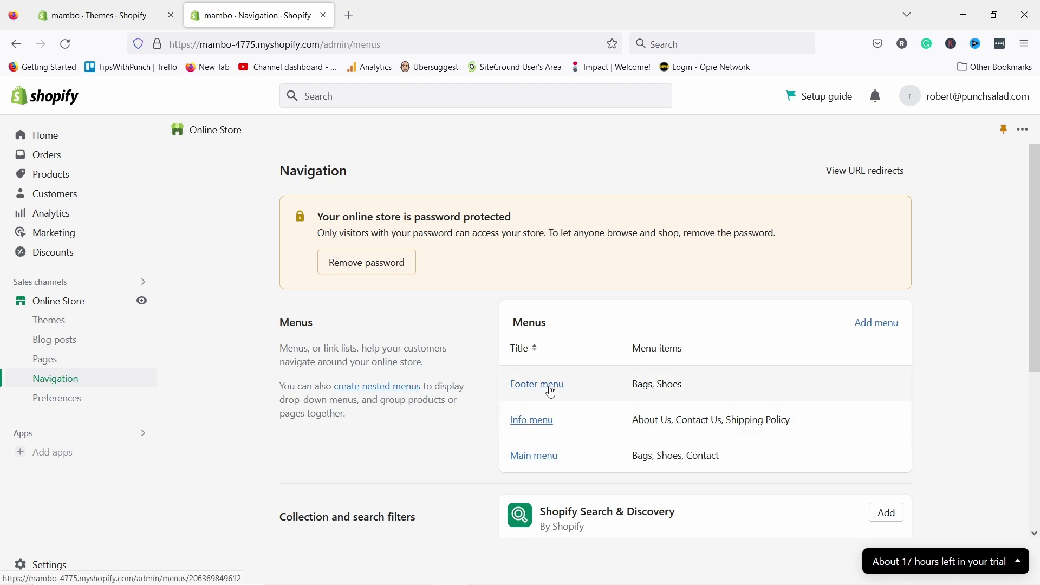
- Add a Privacy Policy link to the Footer menu and save the menu
click(542, 384)
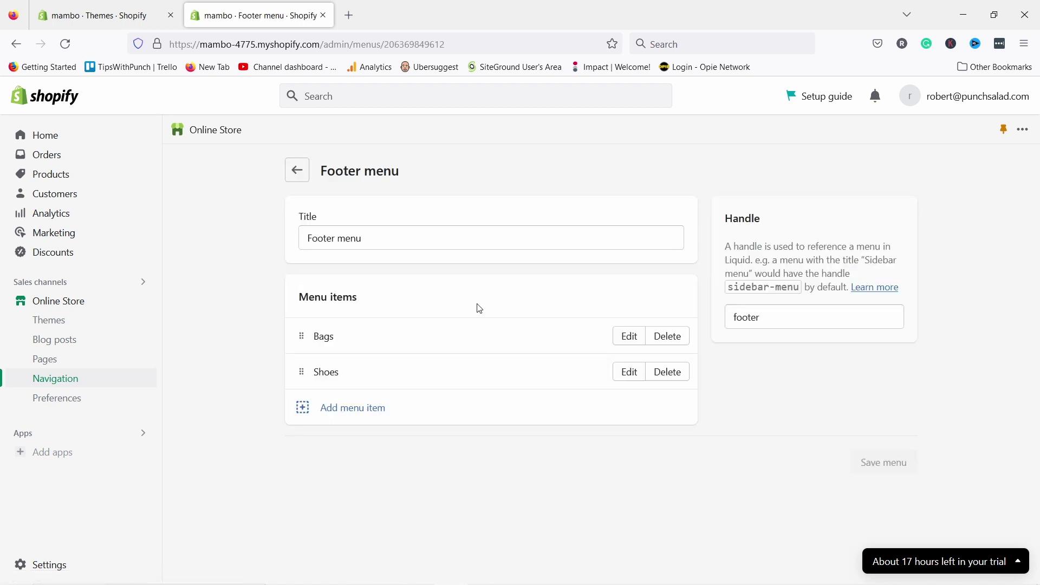
click(350, 410)
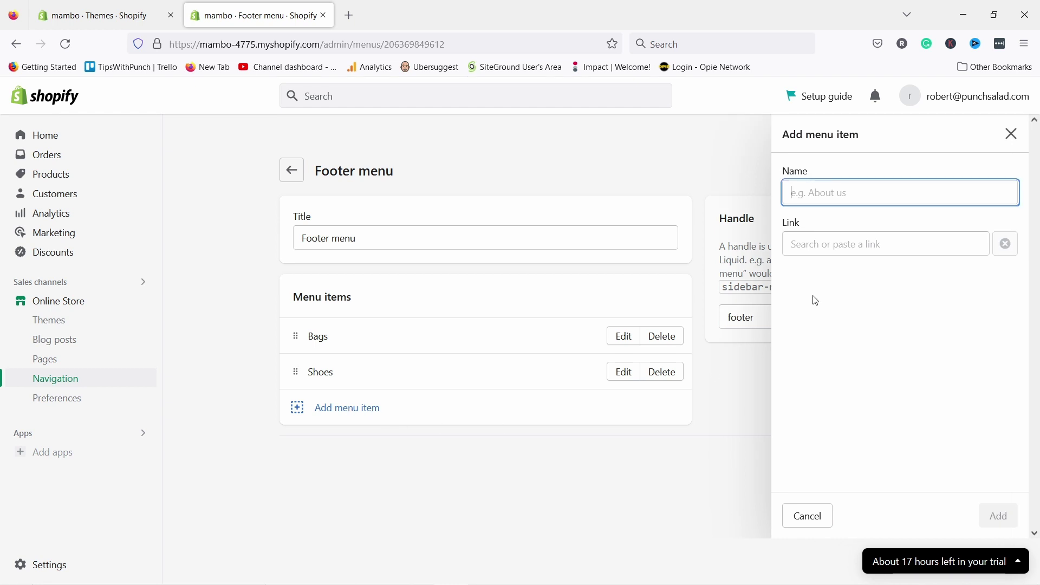
click(817, 243)
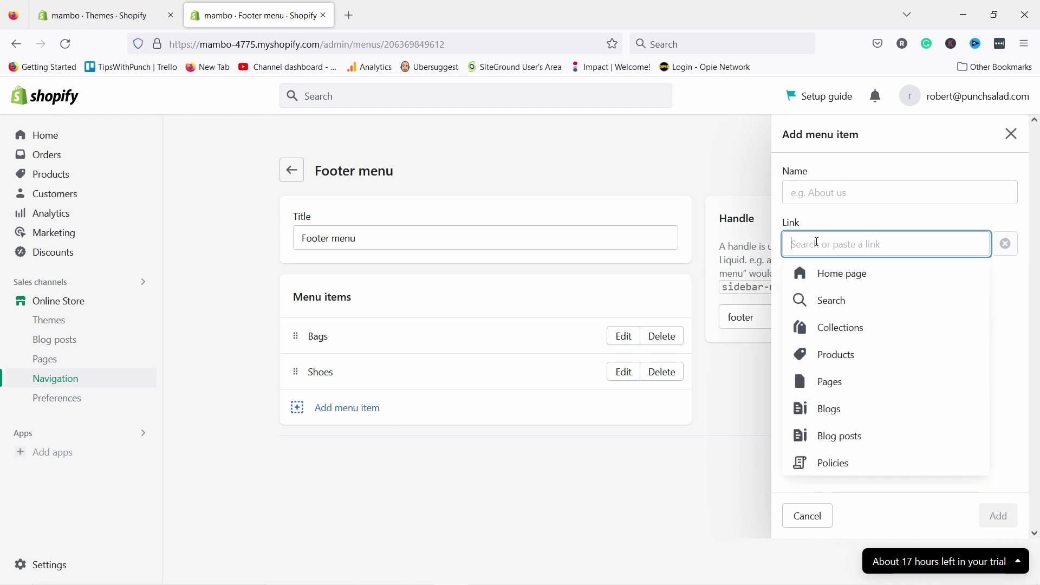
click(839, 465)
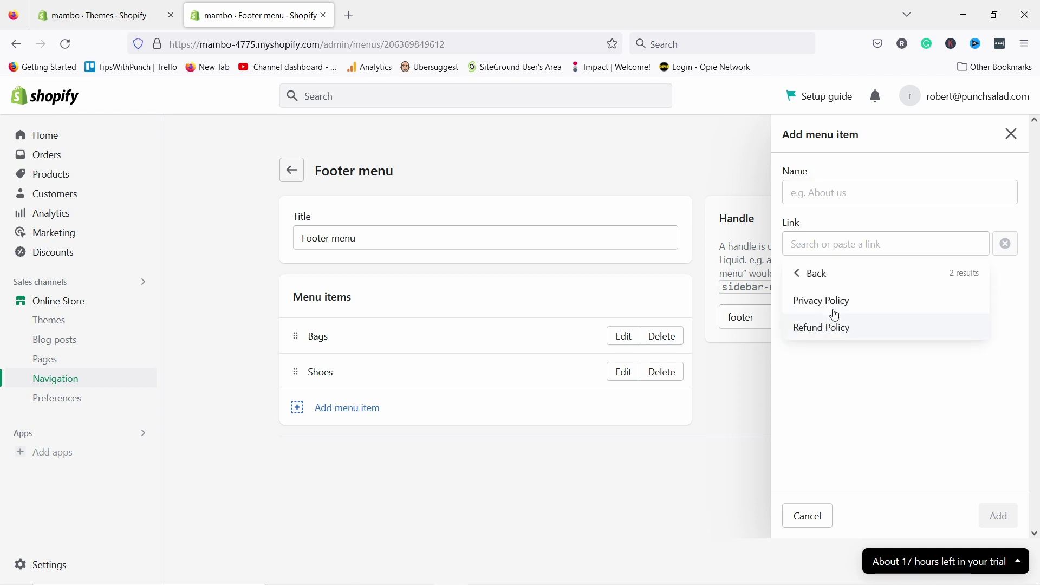
click(833, 303)
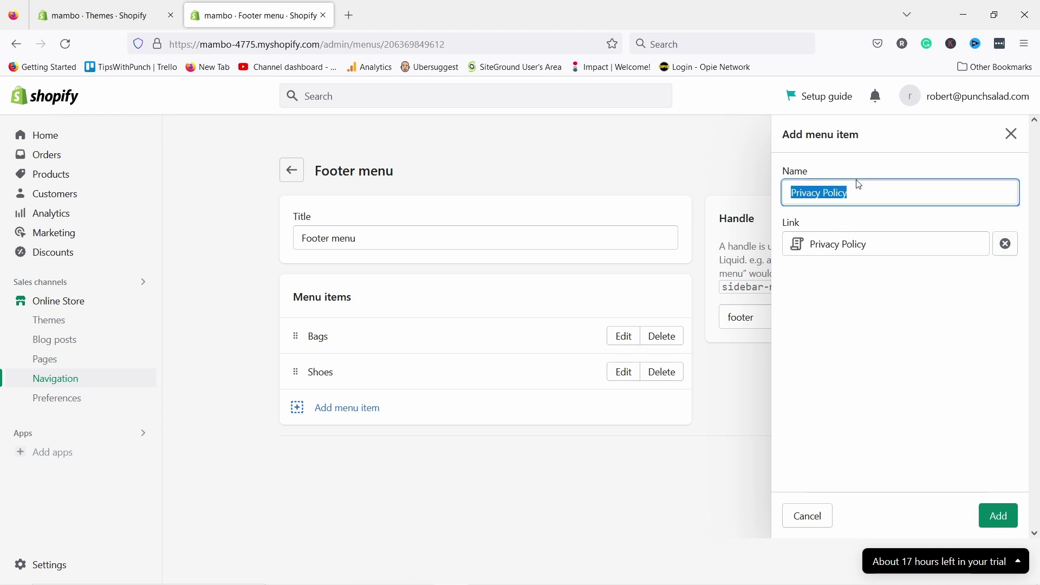
click(998, 515)
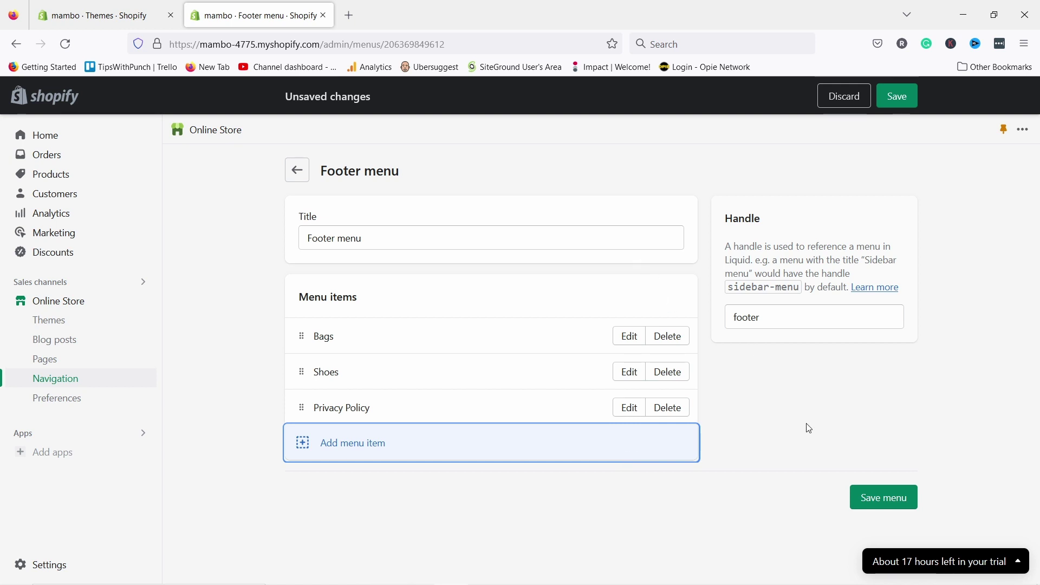
click(865, 494)
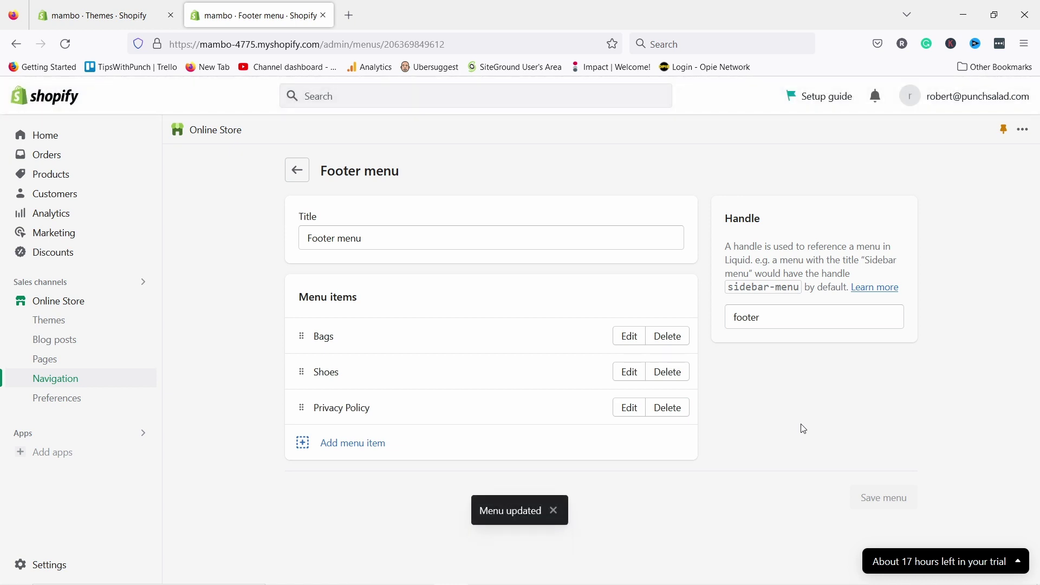
click(213, 133)
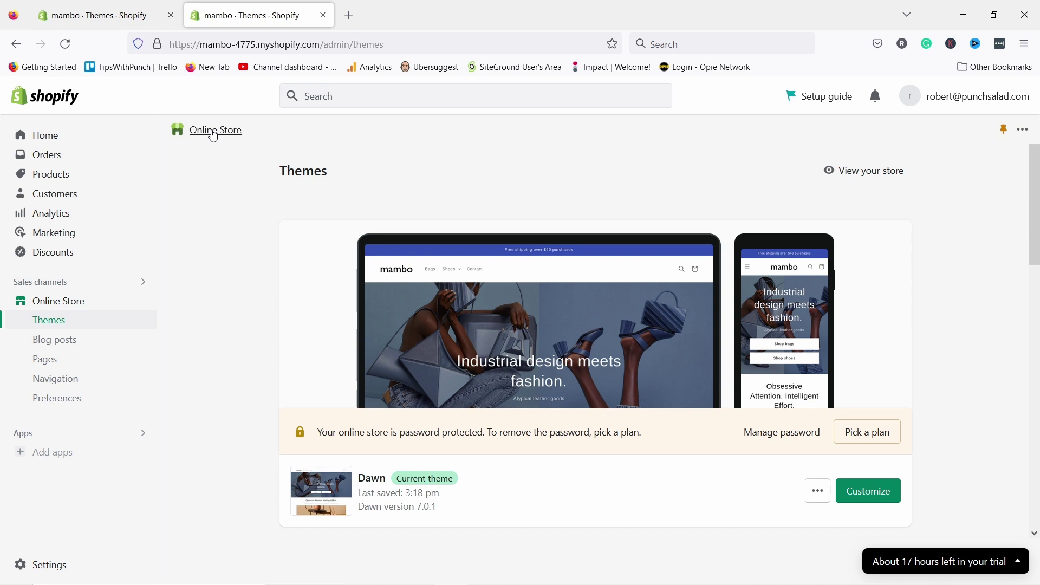
- In Preferences, paste homepage title 'Mambo designer shoes & bags' and a luxury-fashion meta description
click(43, 399)
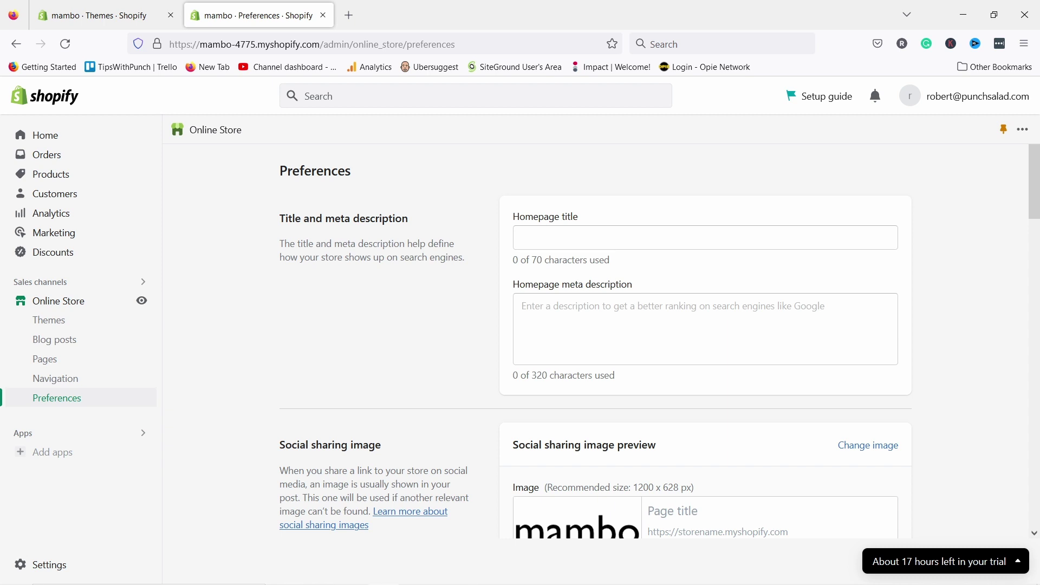
click(573, 237)
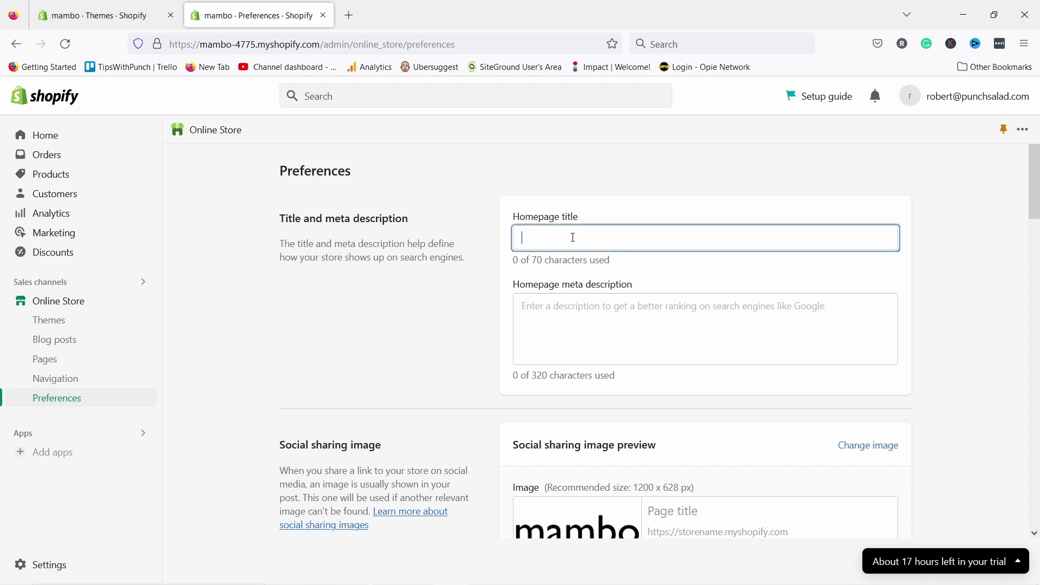
text(Mambo designer shoes & bags)
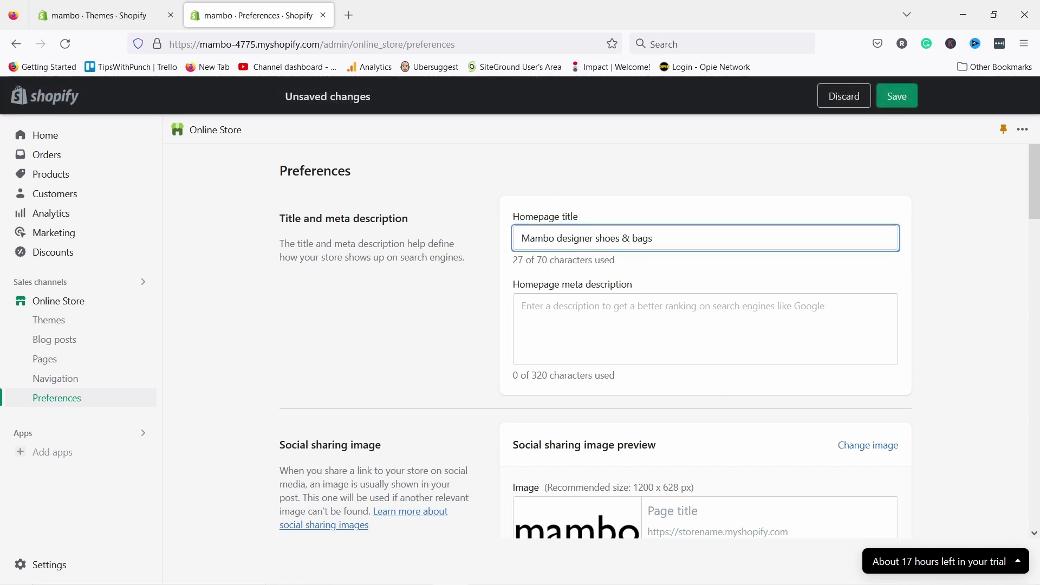
key(alt+Tab)
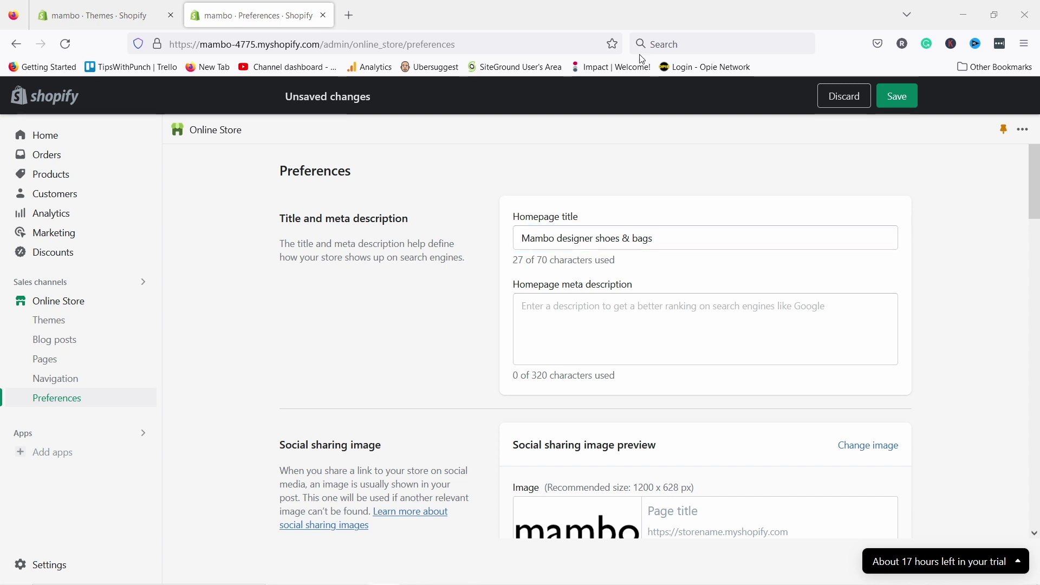
click(525, 304)
text(Discover the finest edit in luxury fashion and fall in love with unique shoes & bags.)
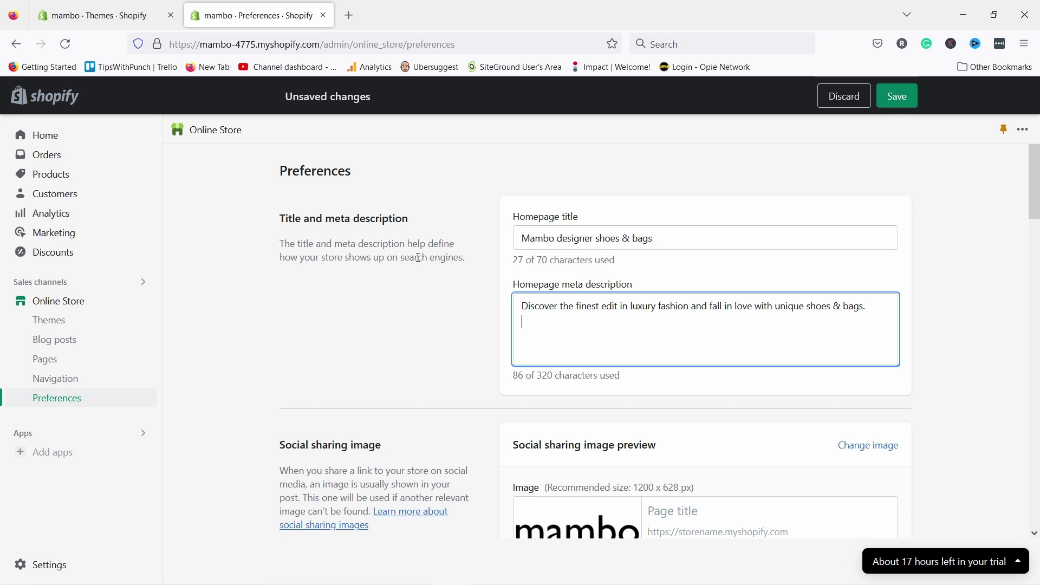
key(BackSpace)
scroll(337, 241, down, 3)
scroll(342, 236, down, 2)
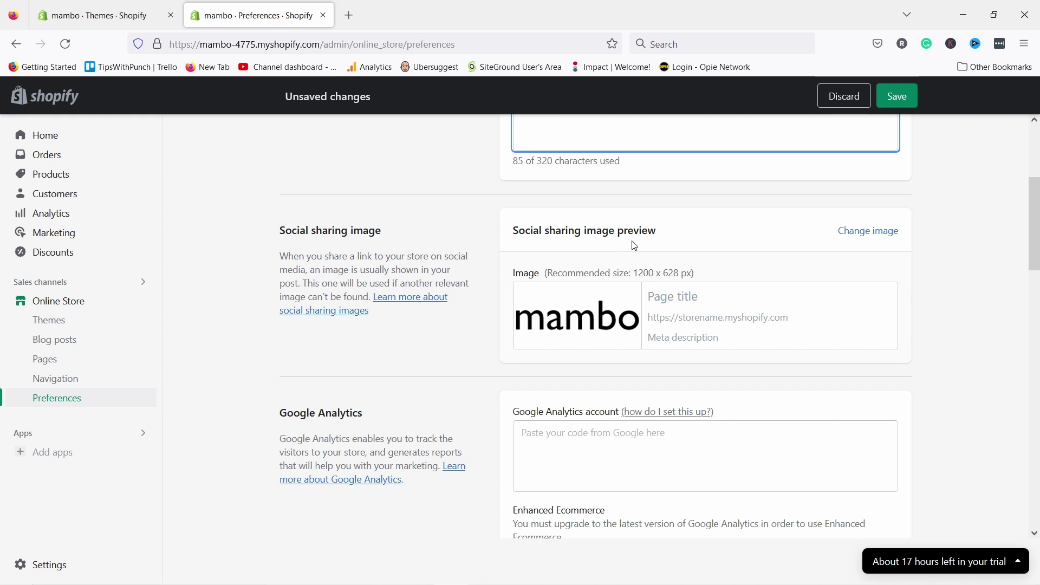
- Save the new homepage title and meta description from the bottom of the Preferences page
scroll(474, 260, down, 2)
scroll(464, 239, down, 1)
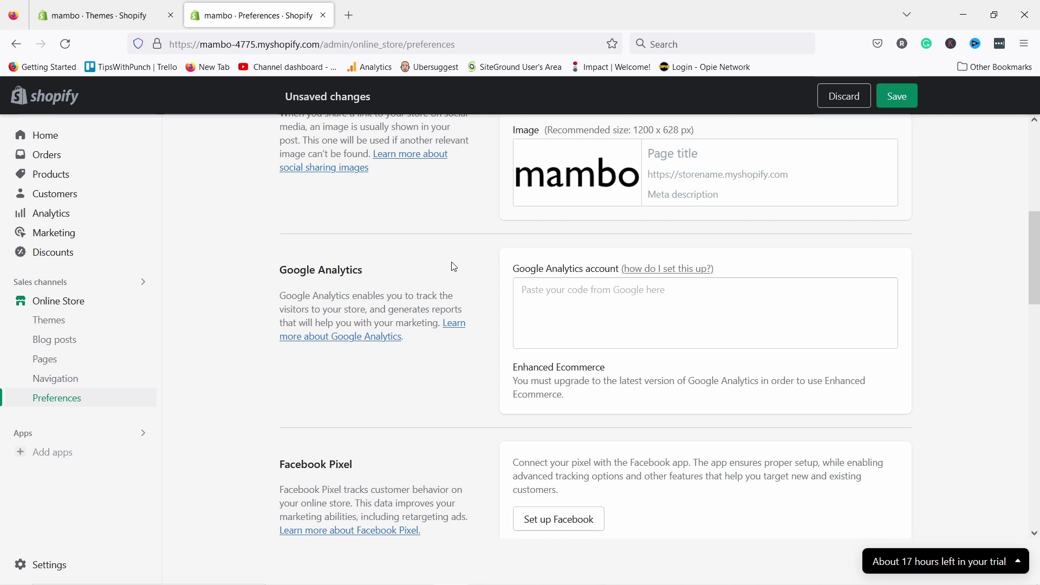
scroll(437, 258, down, 4)
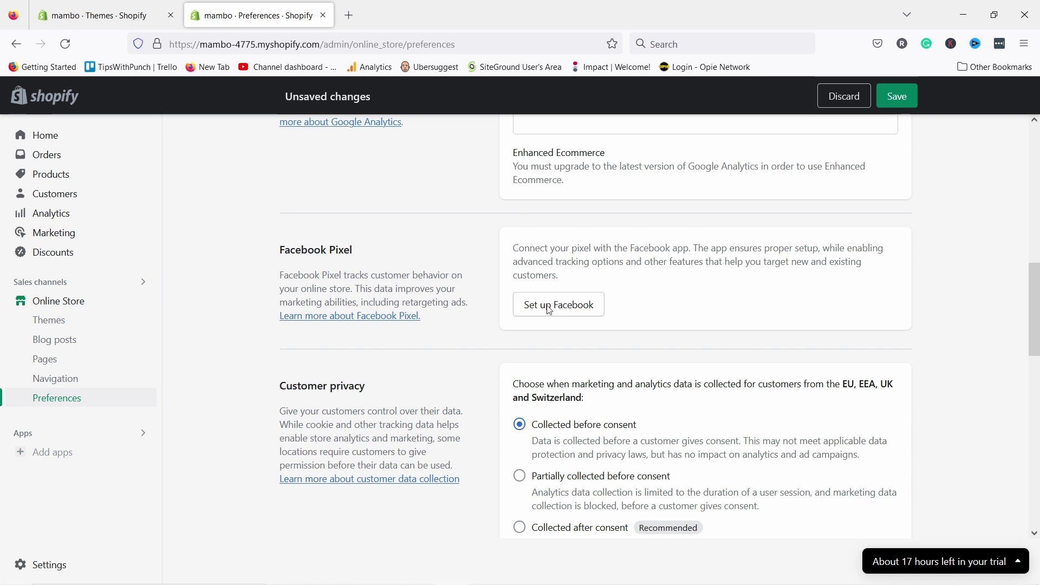
scroll(528, 271, down, 2)
scroll(523, 253, down, 1)
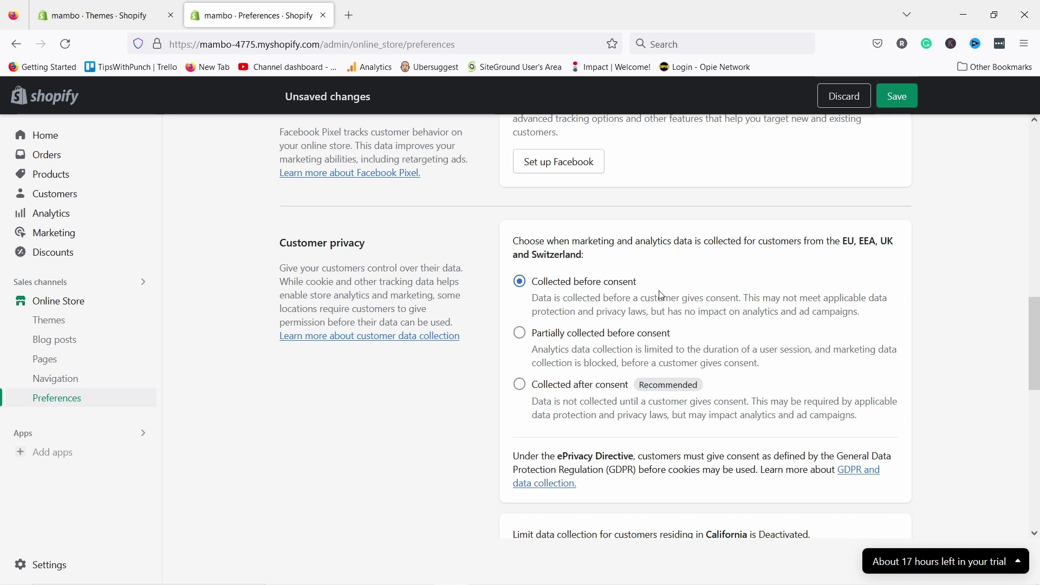
scroll(461, 355, down, 4)
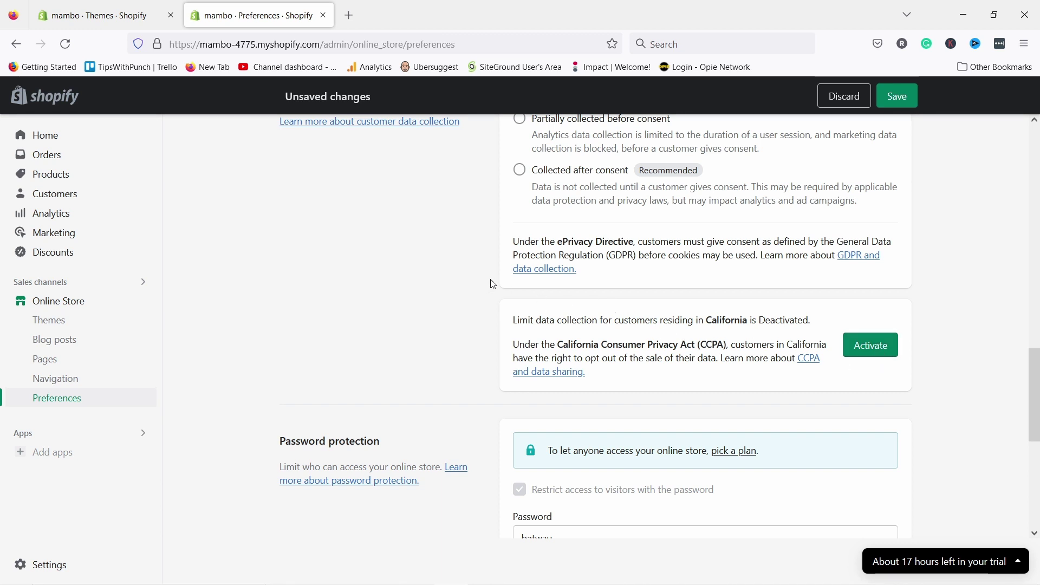
scroll(466, 253, down, 2)
scroll(501, 362, down, 1)
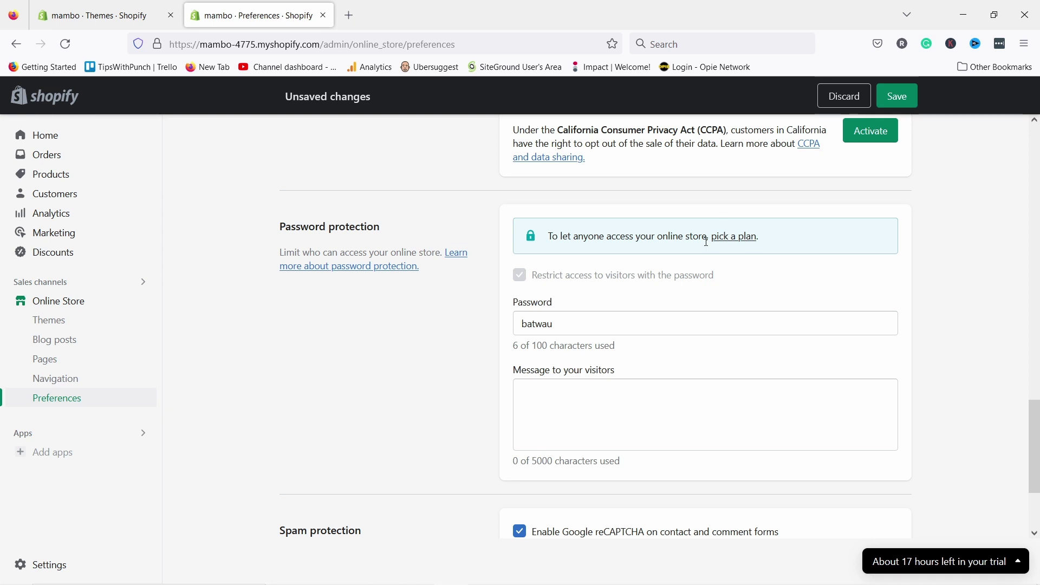
scroll(425, 232, down, 3)
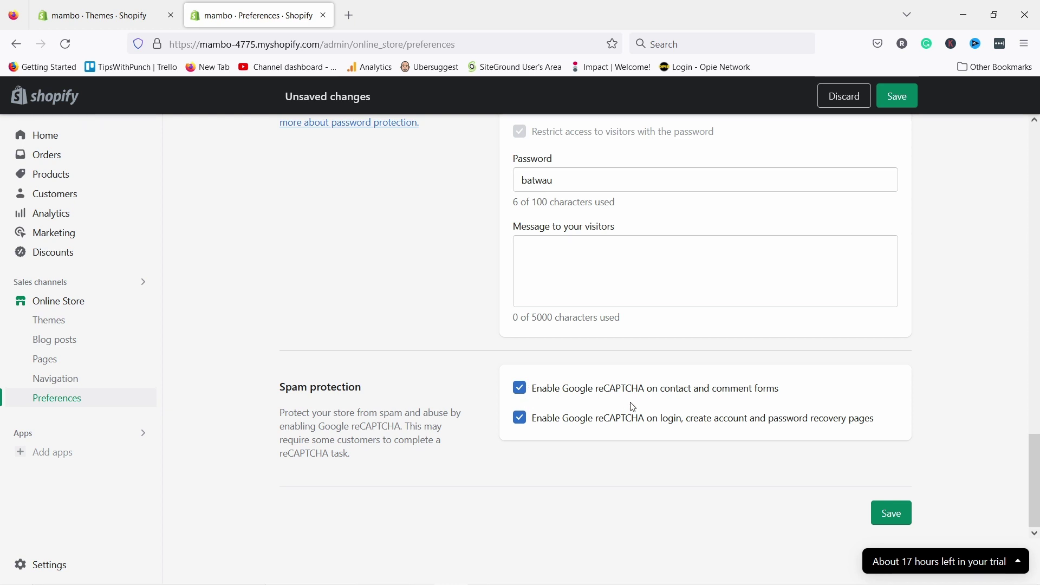
click(902, 516)
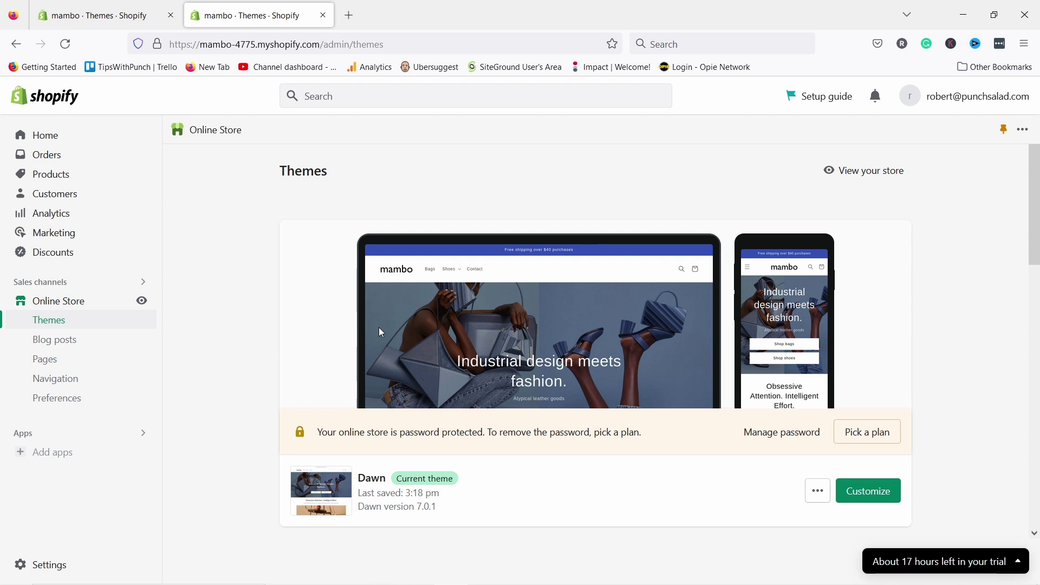
- Open Settings > Domains to see mambo-4775.myshopify.com as the primary domain
click(52, 570)
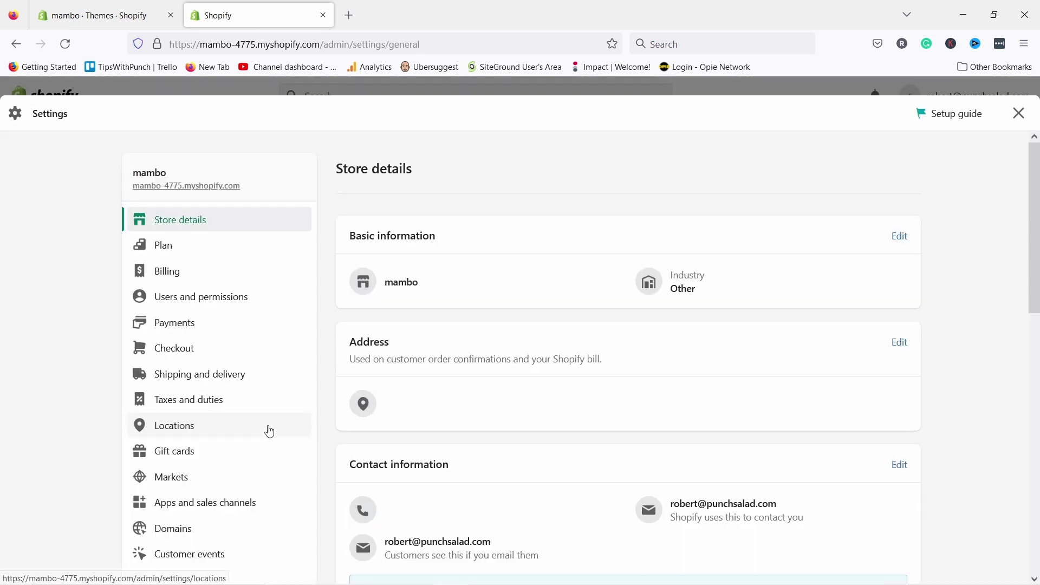
scroll(227, 405, down, 3)
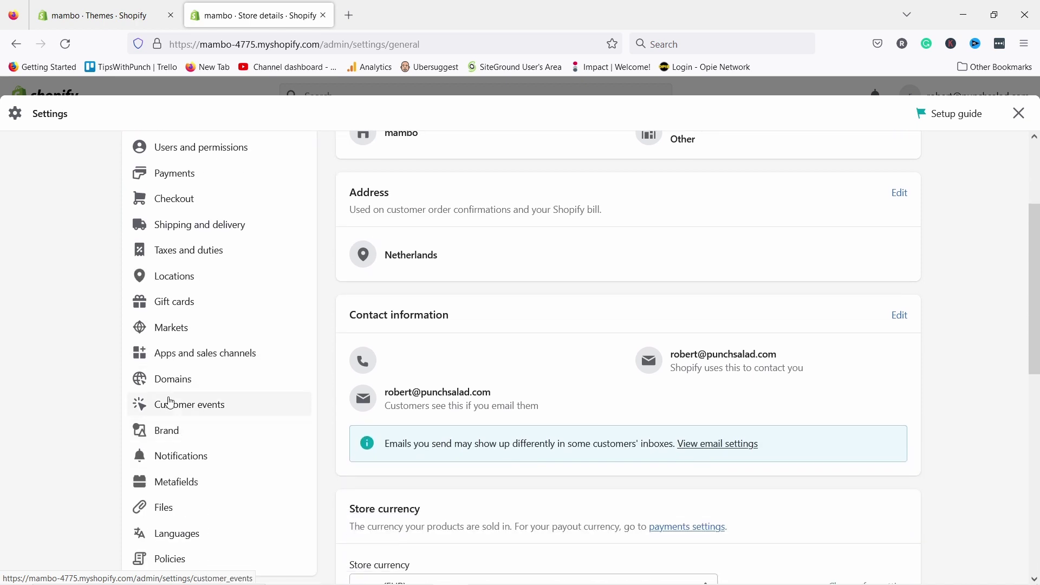
click(164, 389)
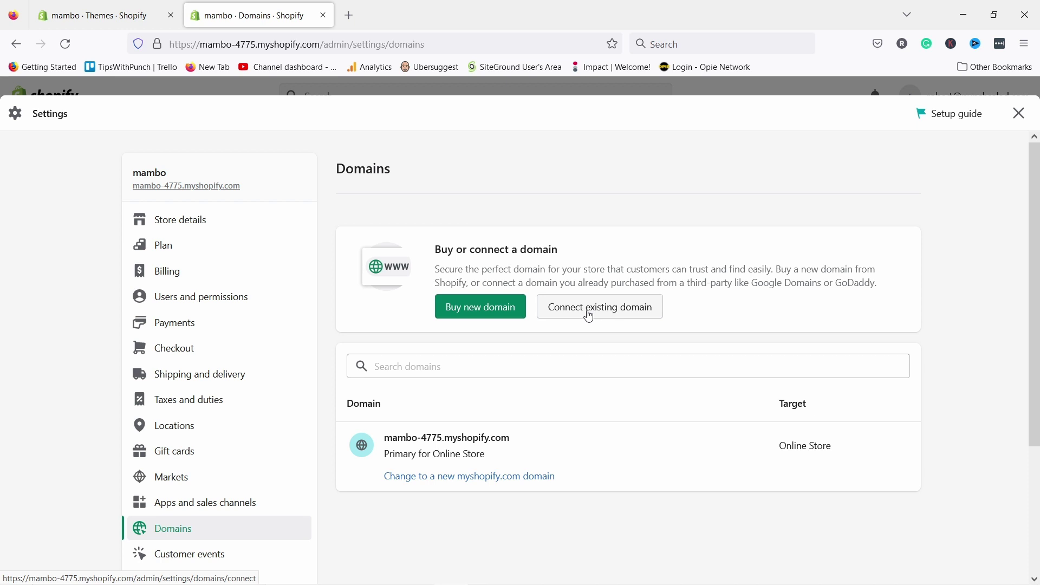
- Search new domains 'mambosfashion.com' then 'getmambofashion.com', and buy the available $15.00 USD/year one
click(476, 315)
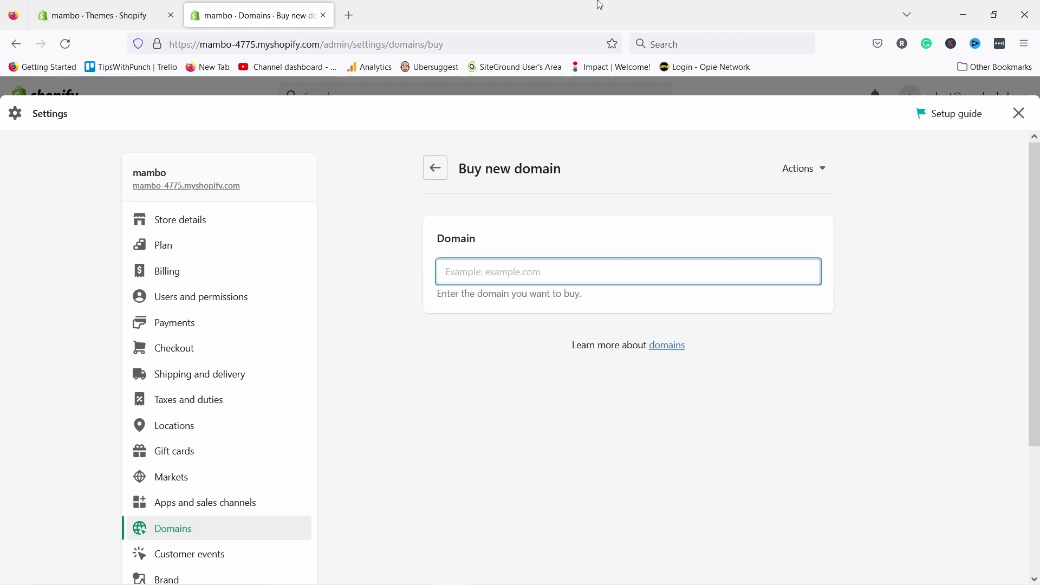
text(mambo)
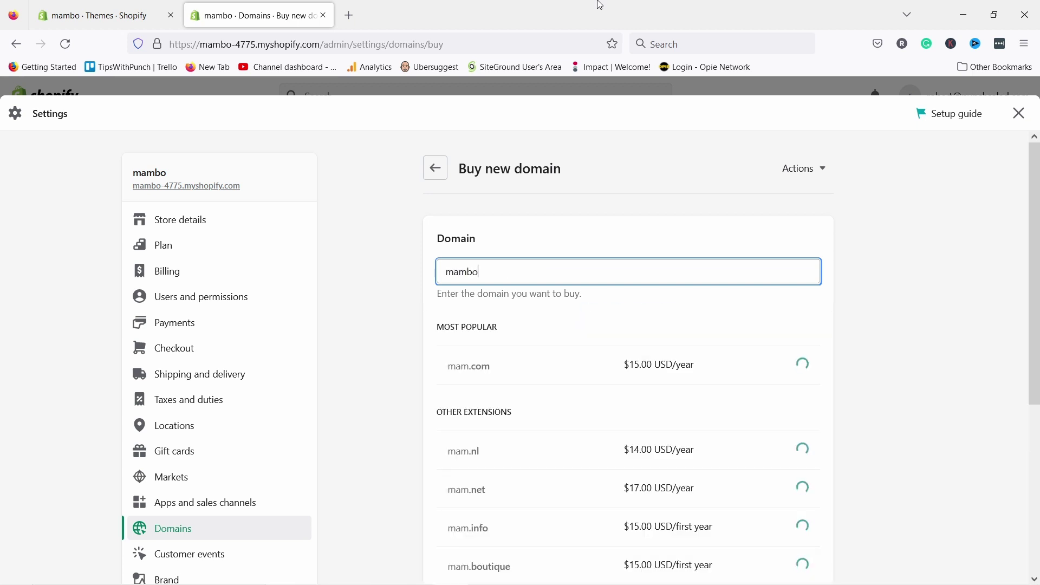
text(sfashion)
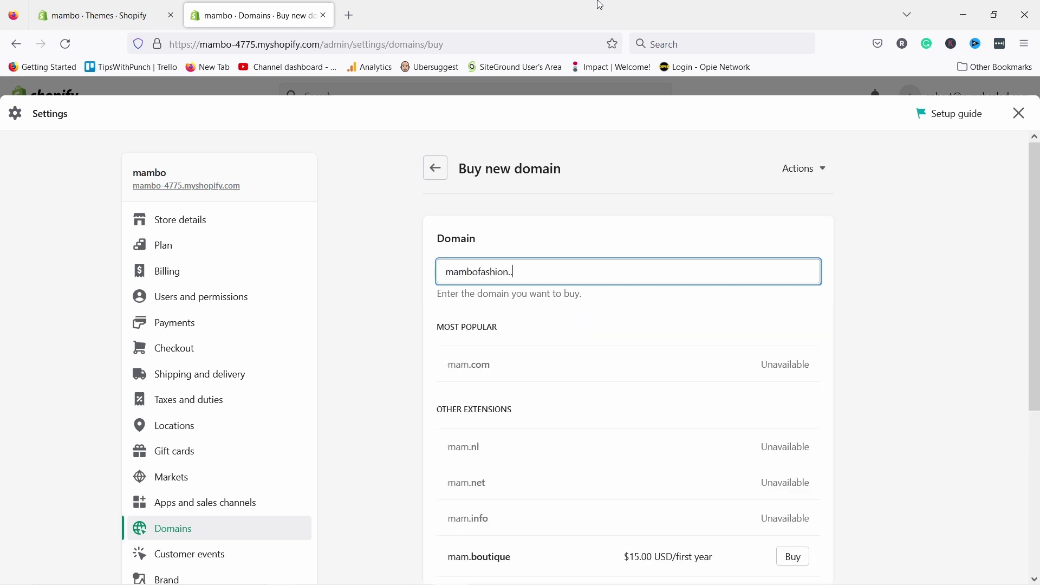
text(.com)
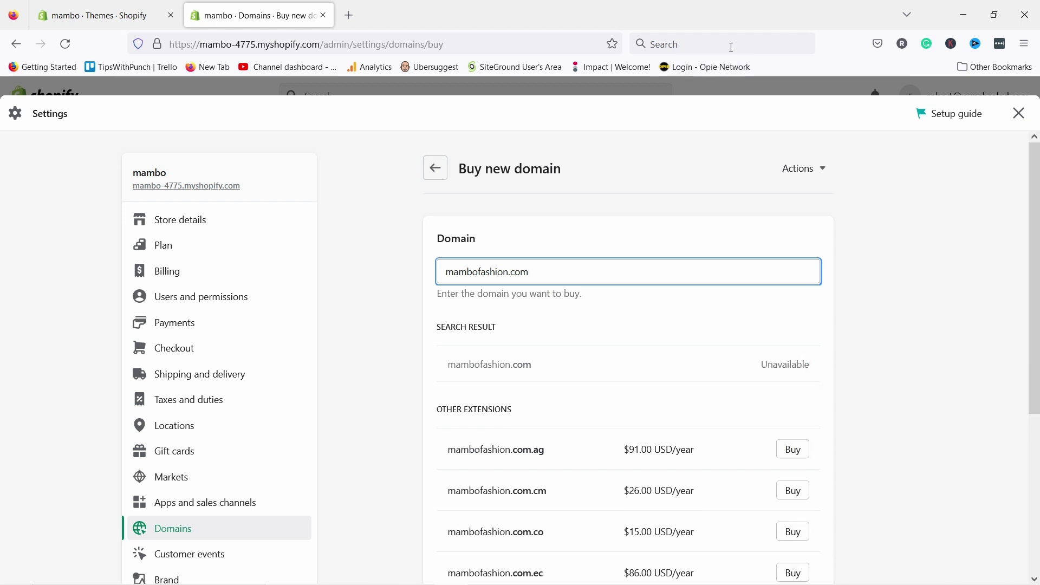
click(447, 271)
text(get)
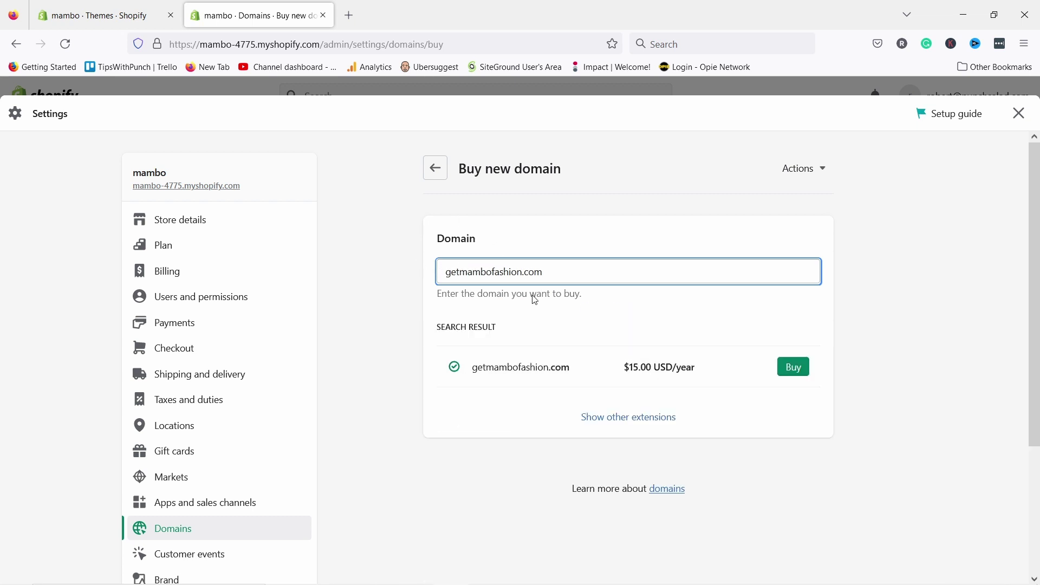
click(793, 366)
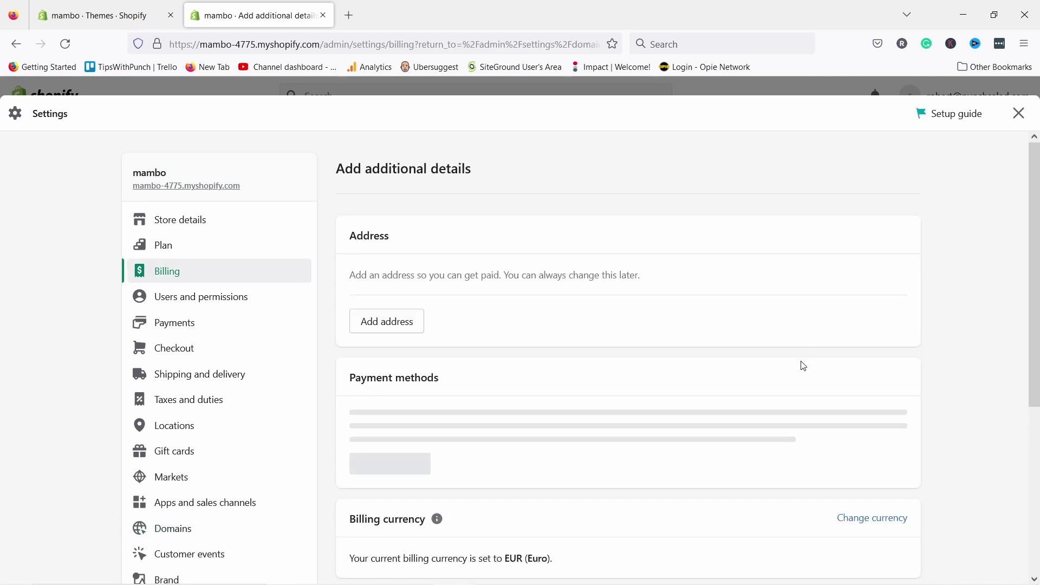
- Review the billing details and the $15.00 USD getmambofashion.com order summary with yearly auto-renew
scroll(481, 233, down, 5)
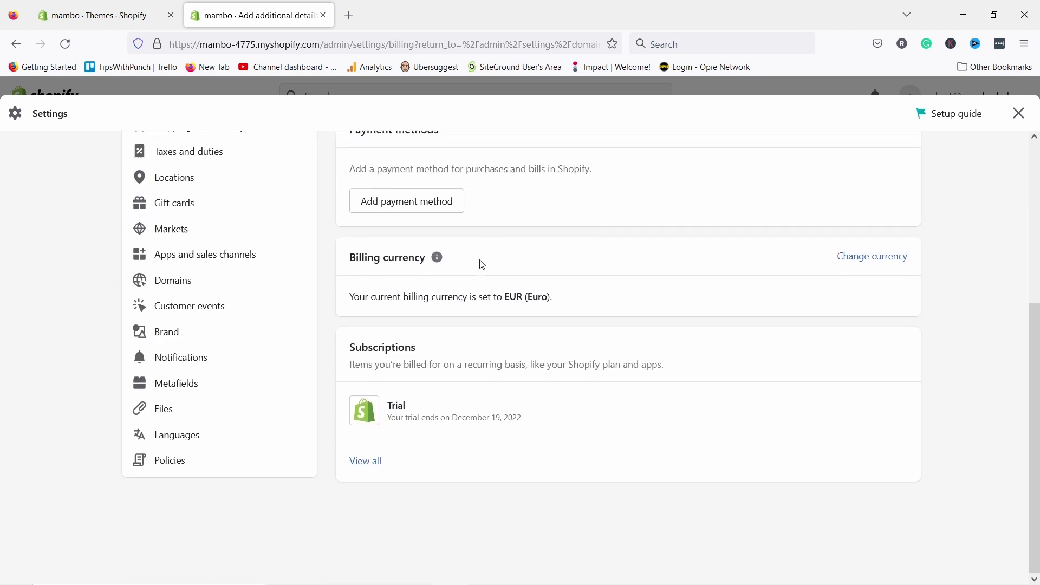
scroll(527, 417, up, 5)
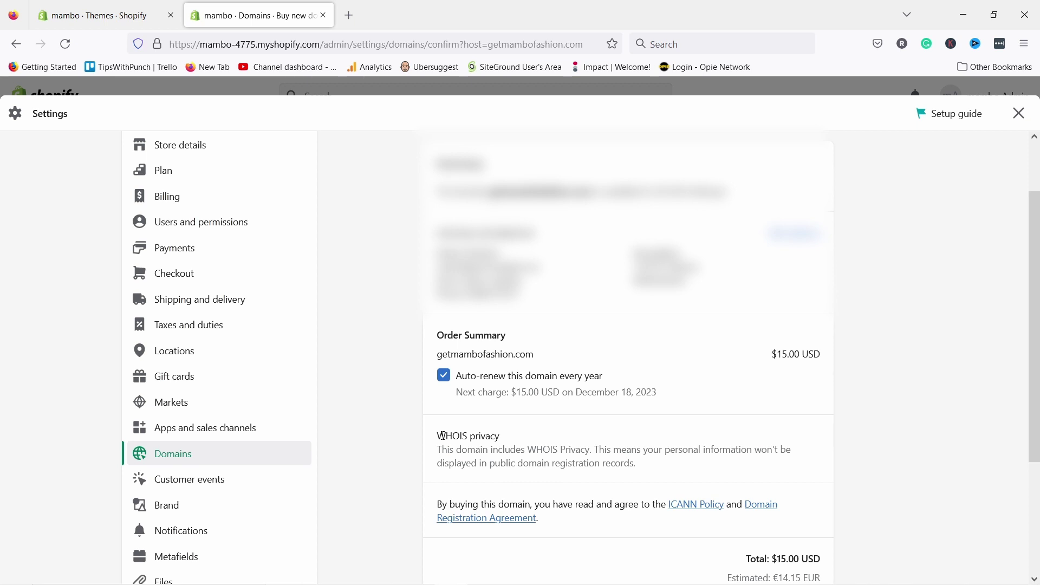
scroll(583, 437, down, 3)
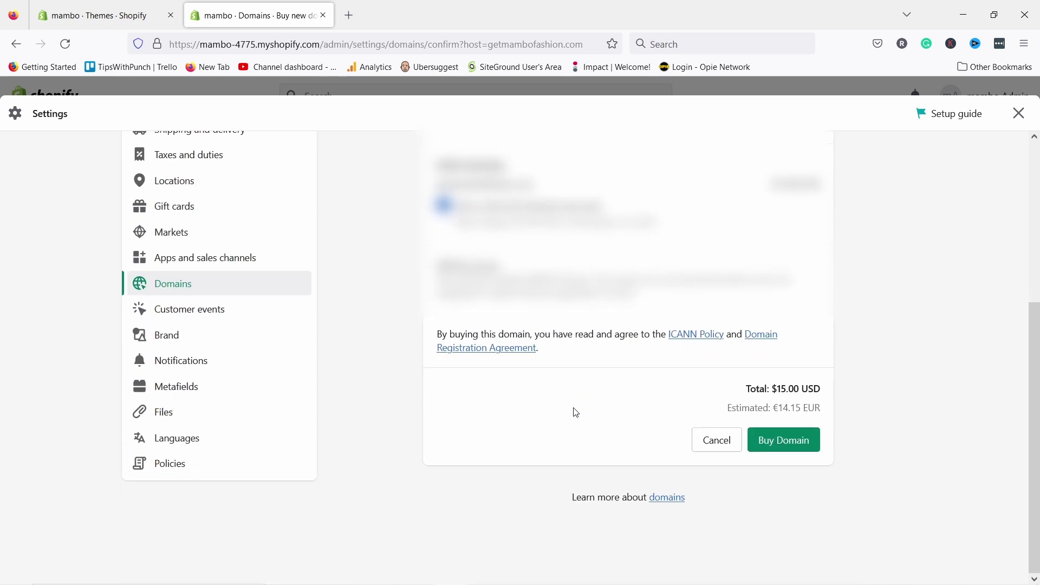
- Complete the getmambofashion.com domain purchase
click(800, 450)
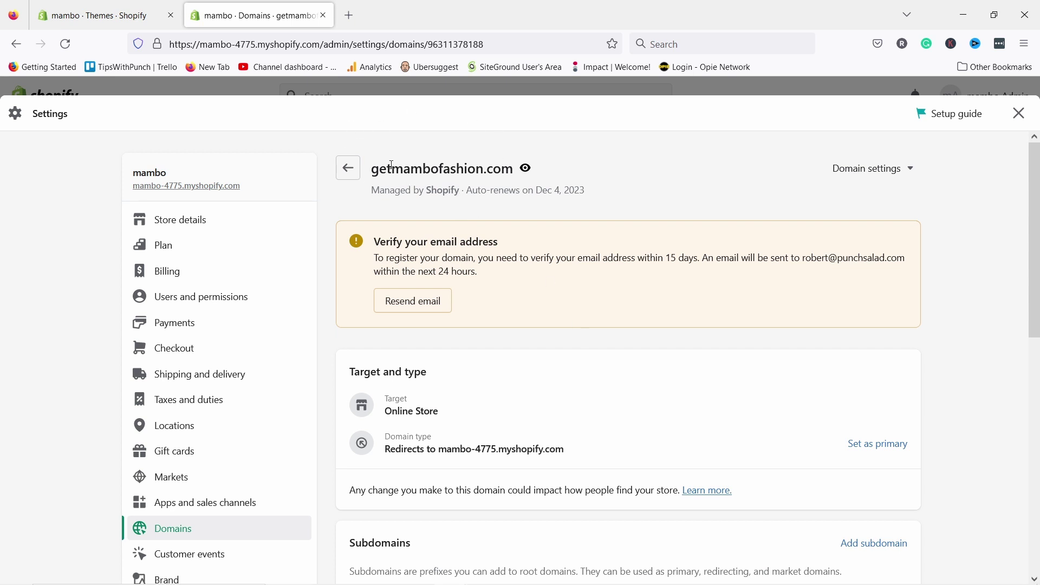
scroll(528, 216, down, 10)
scroll(532, 219, up, 10)
scroll(603, 427, down, 4)
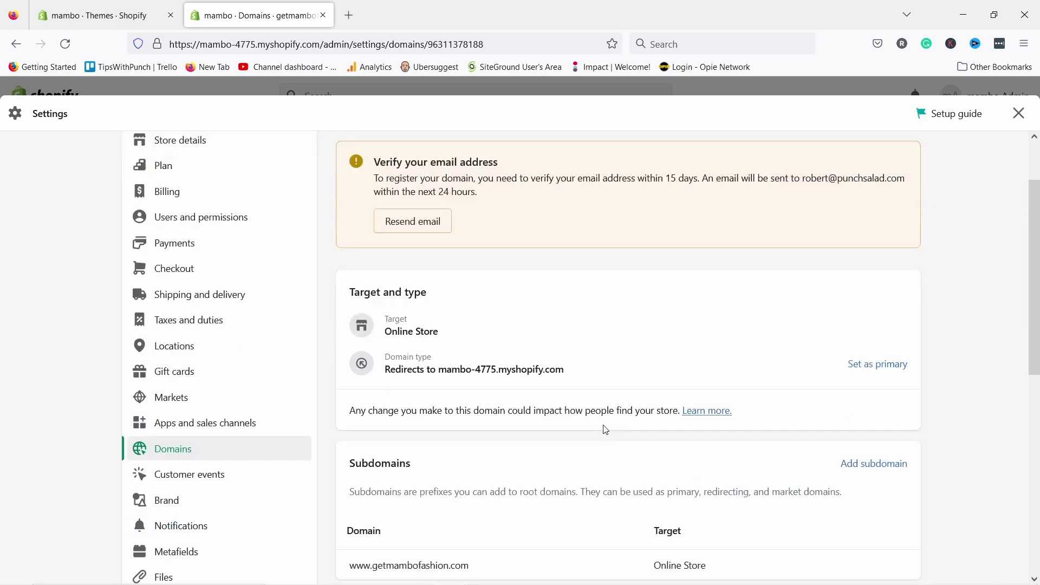
scroll(674, 368, up, 4)
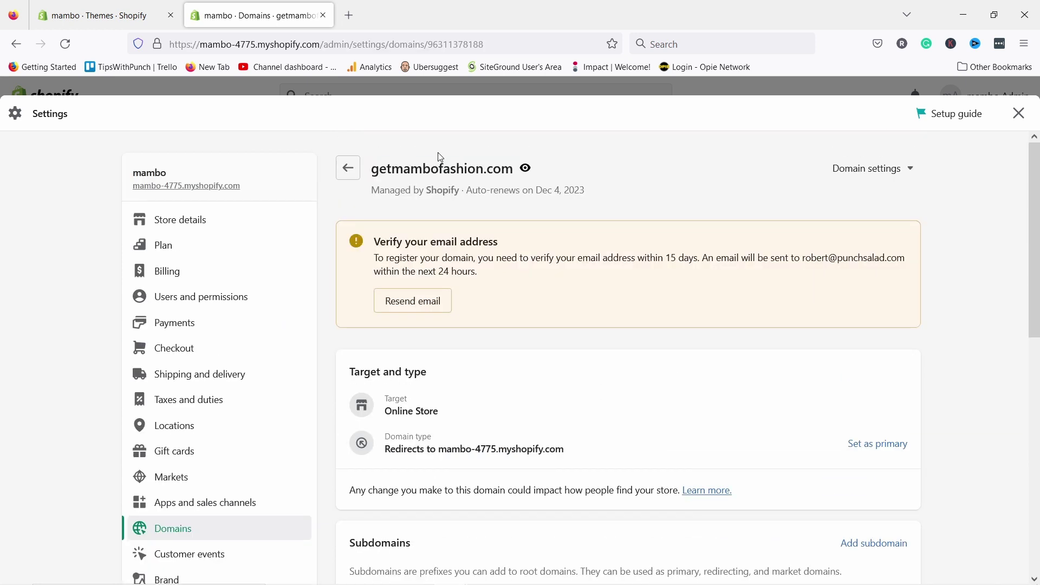
- Load getmambofashion.com in a new browser tab, then return to the Domains tab
drag(373, 170, 513, 167)
key(ctrl+c)
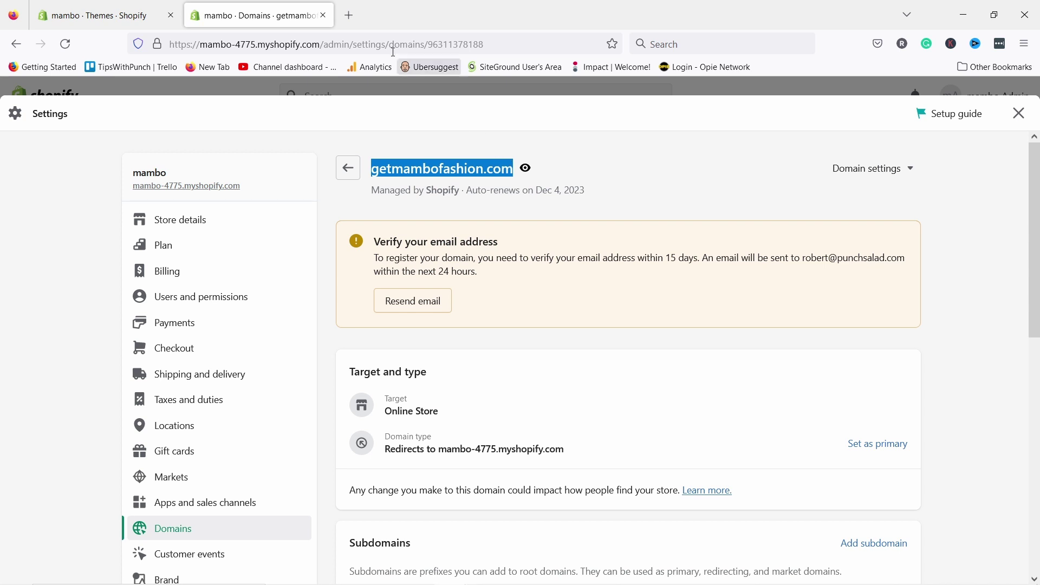
click(351, 16)
key(ctrl+v)
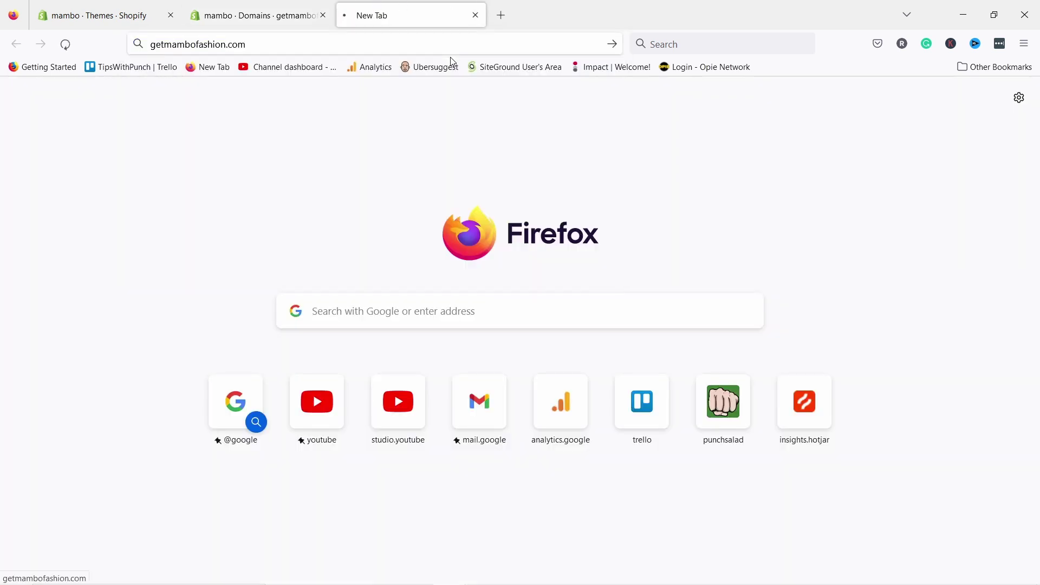
key(Return)
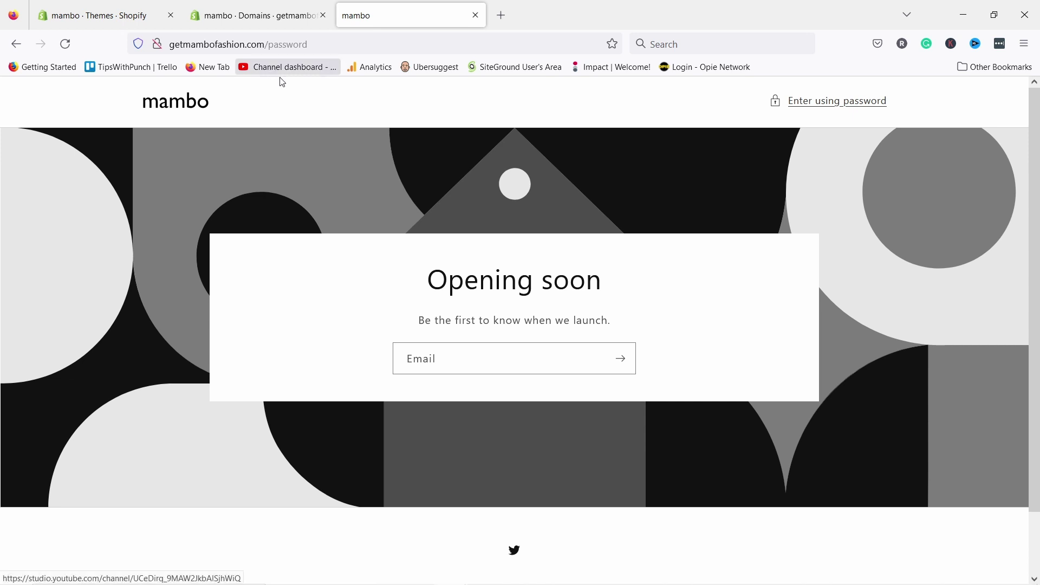
click(236, 20)
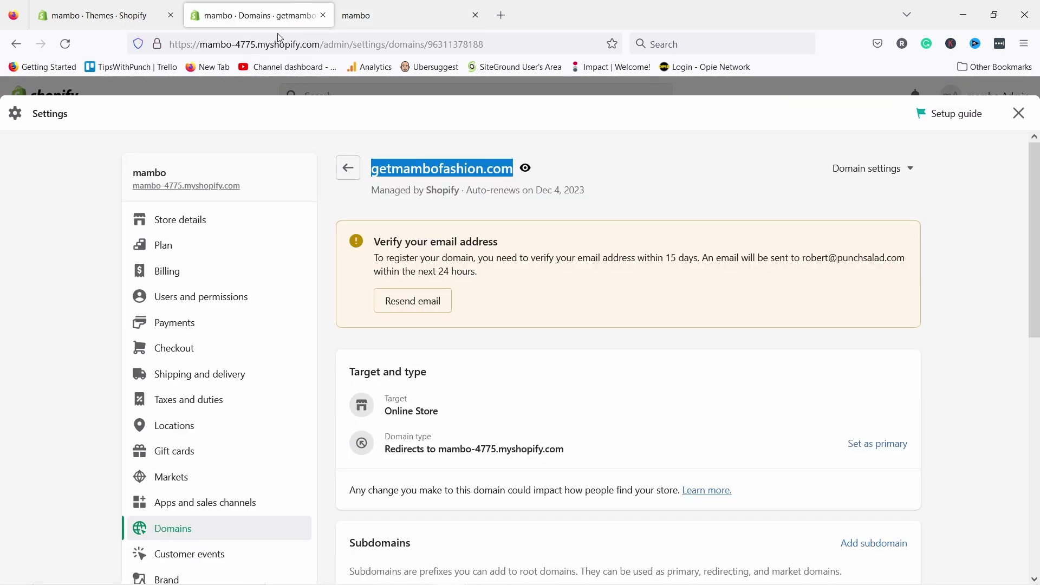
- Compare the available plans and choose Basic at €1/month for the first 3 months
click(204, 245)
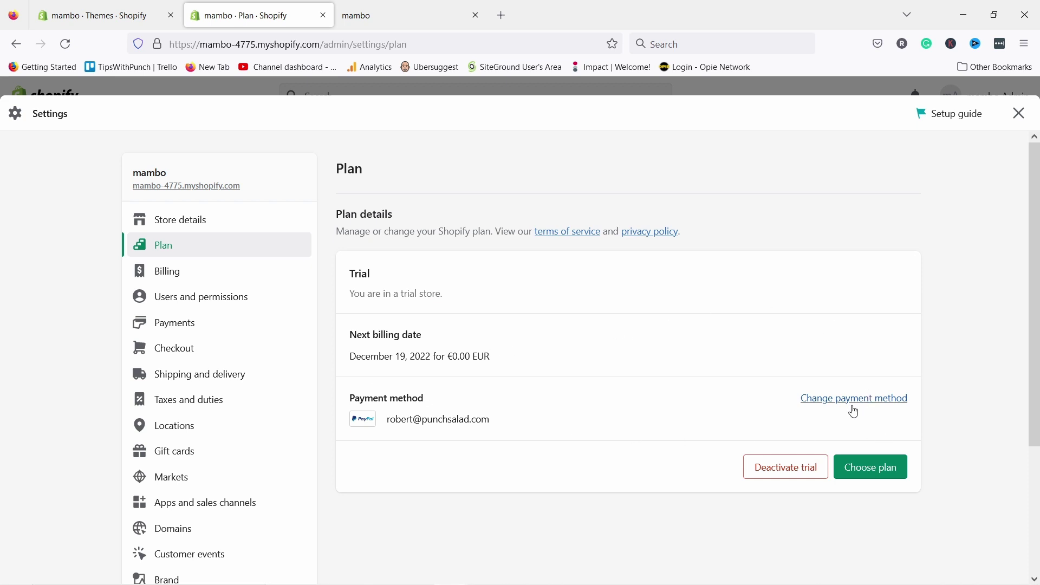
click(880, 480)
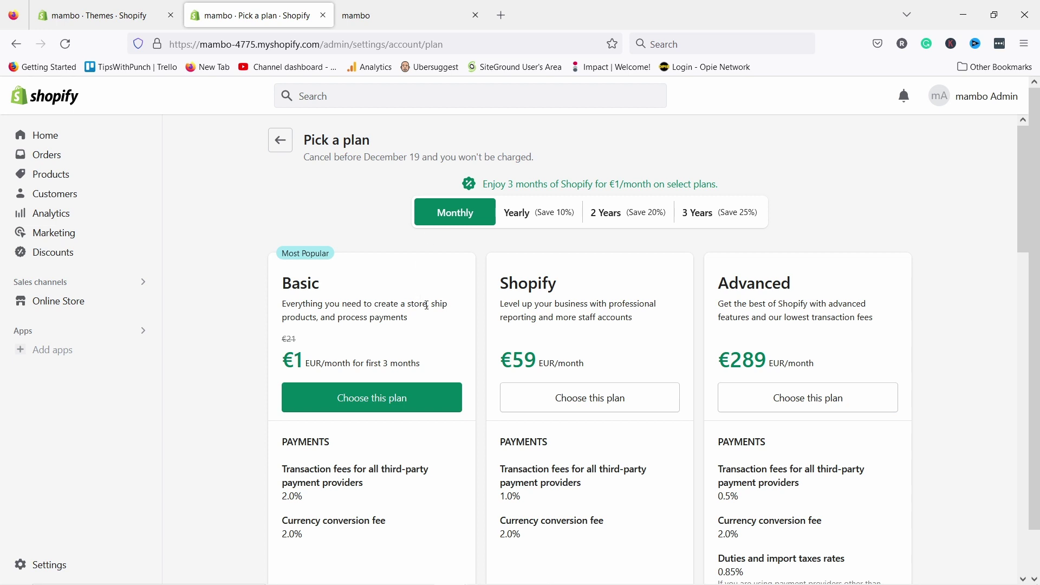
scroll(432, 306, down, 3)
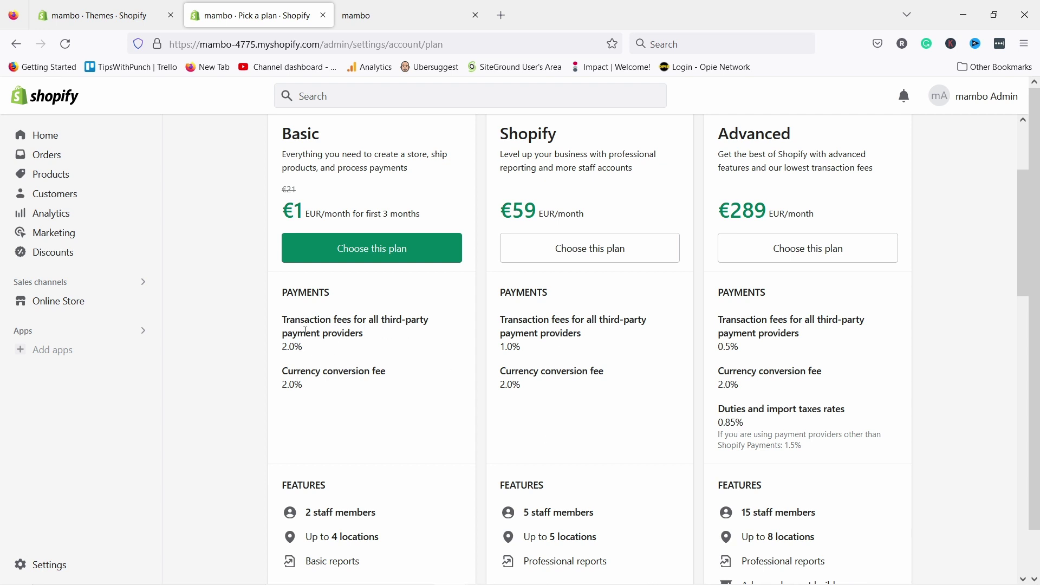
scroll(544, 359, down, 3)
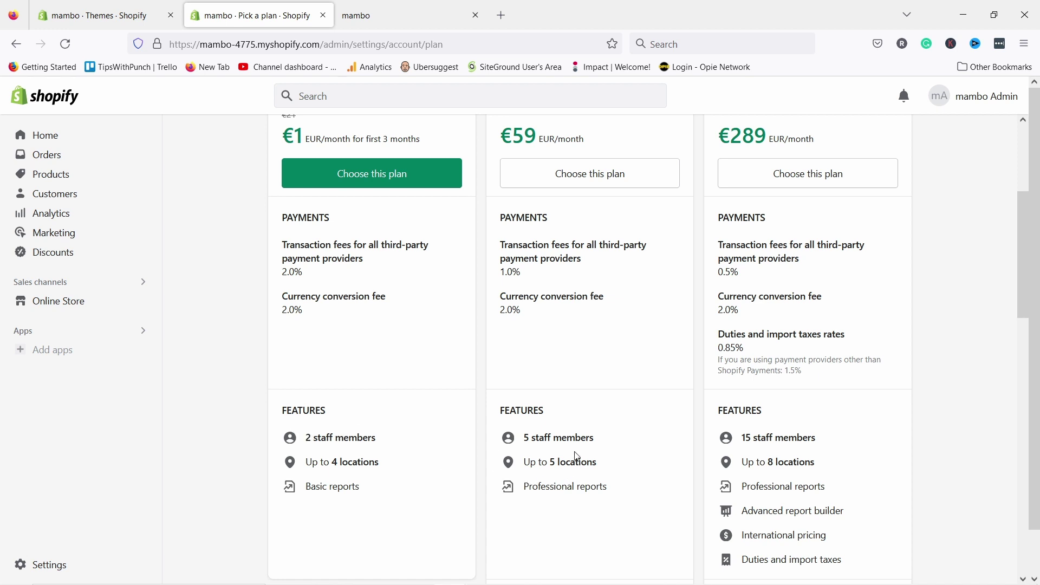
scroll(482, 174, up, 4)
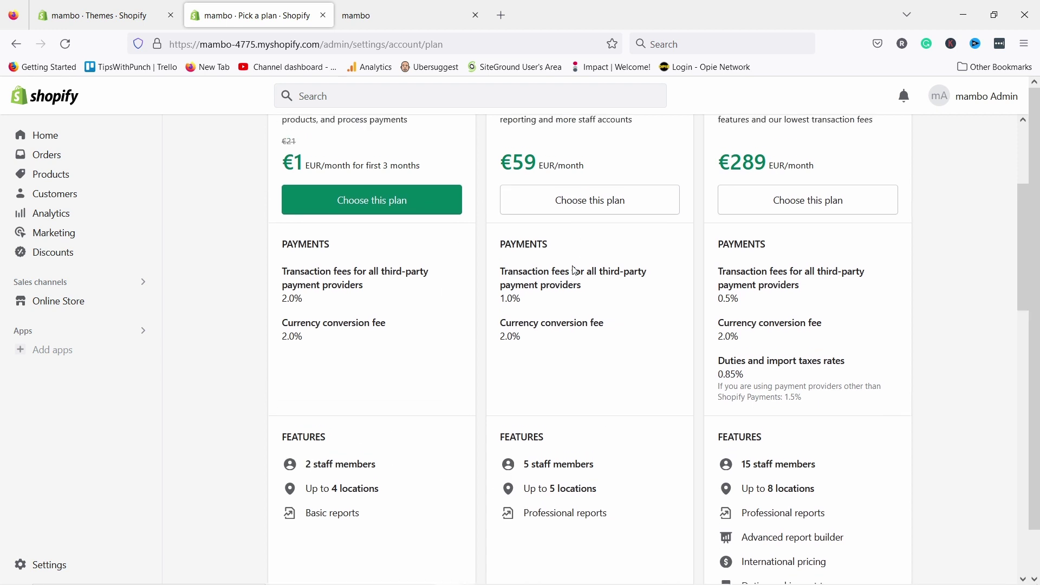
scroll(593, 411, down, 3)
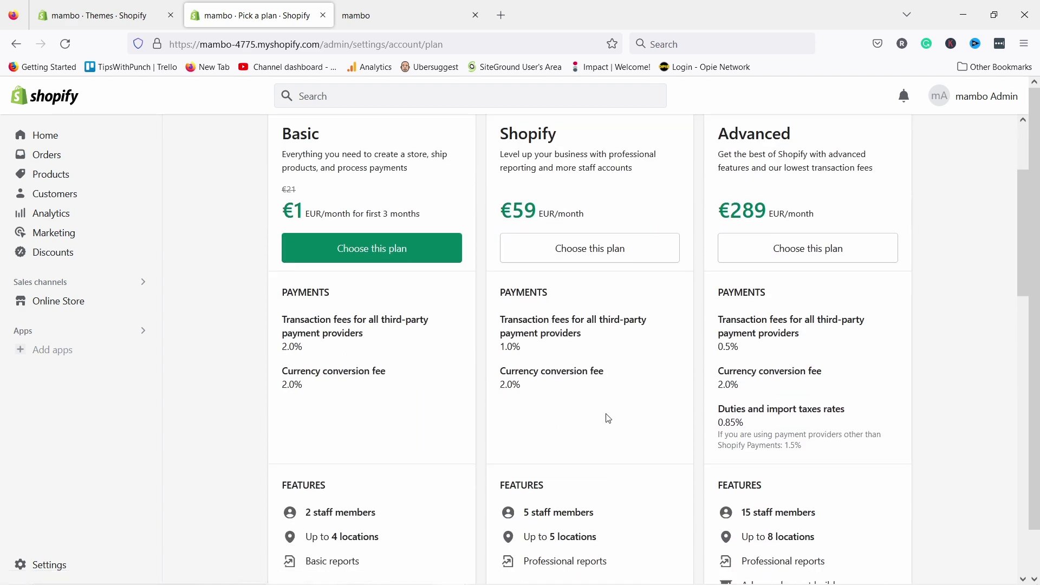
scroll(617, 415, down, 5)
scroll(622, 409, down, 3)
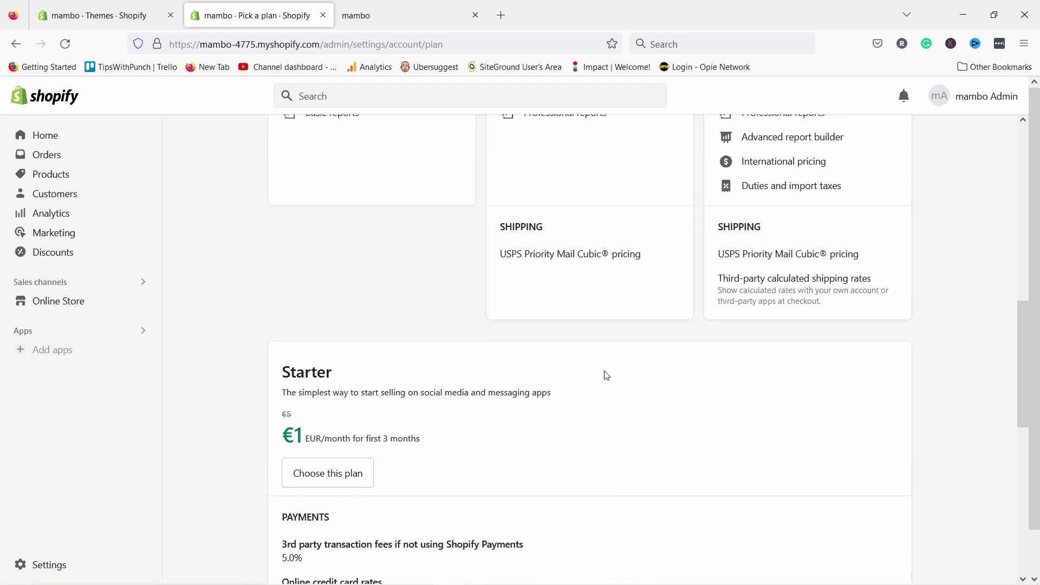
scroll(604, 374, up, 10)
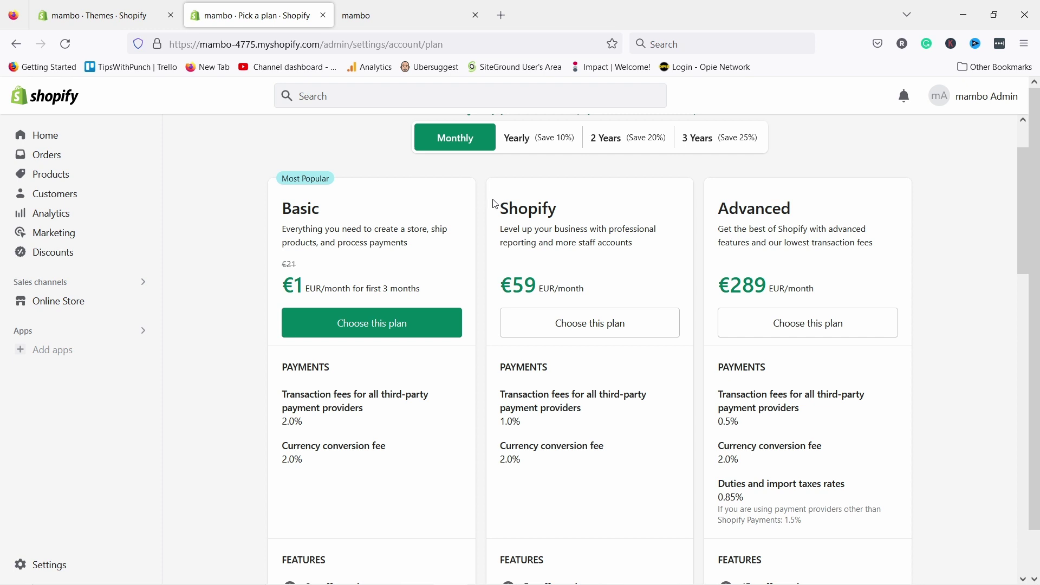
click(356, 328)
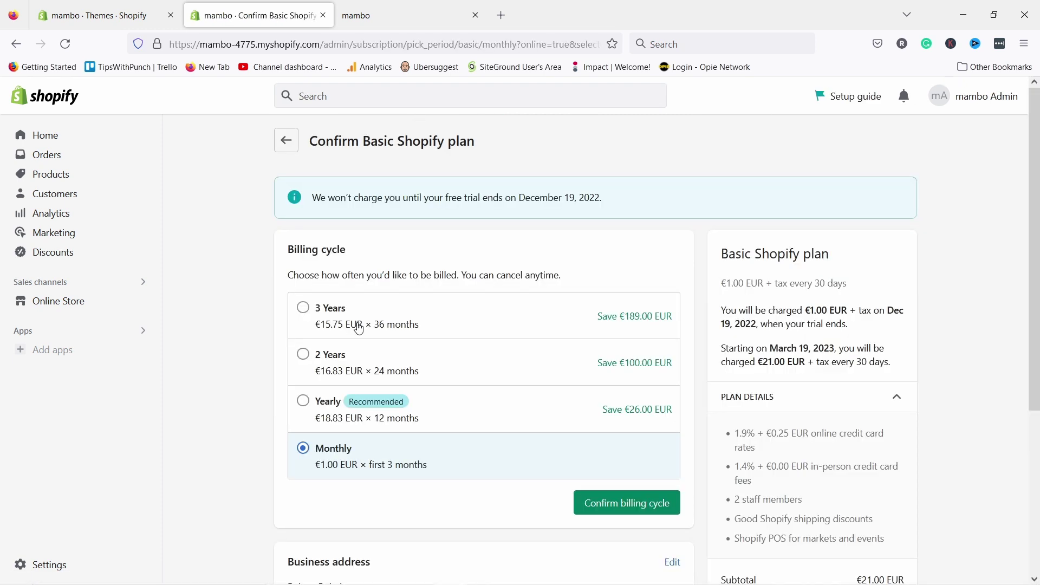
- Confirm Monthly billing and start the Basic Shopify plan with €0.00 billed today
click(638, 505)
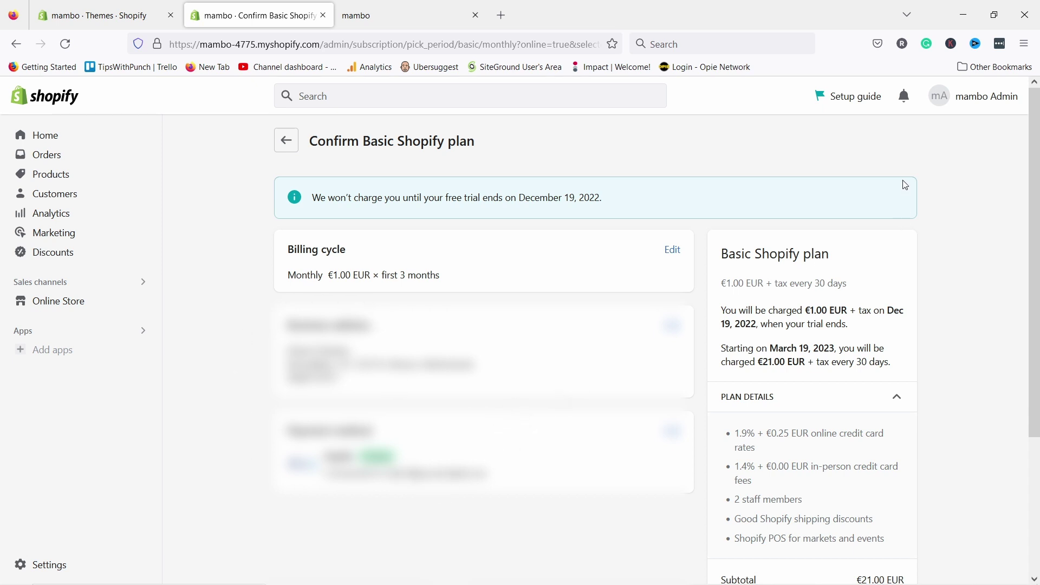
scroll(905, 185, down, 3)
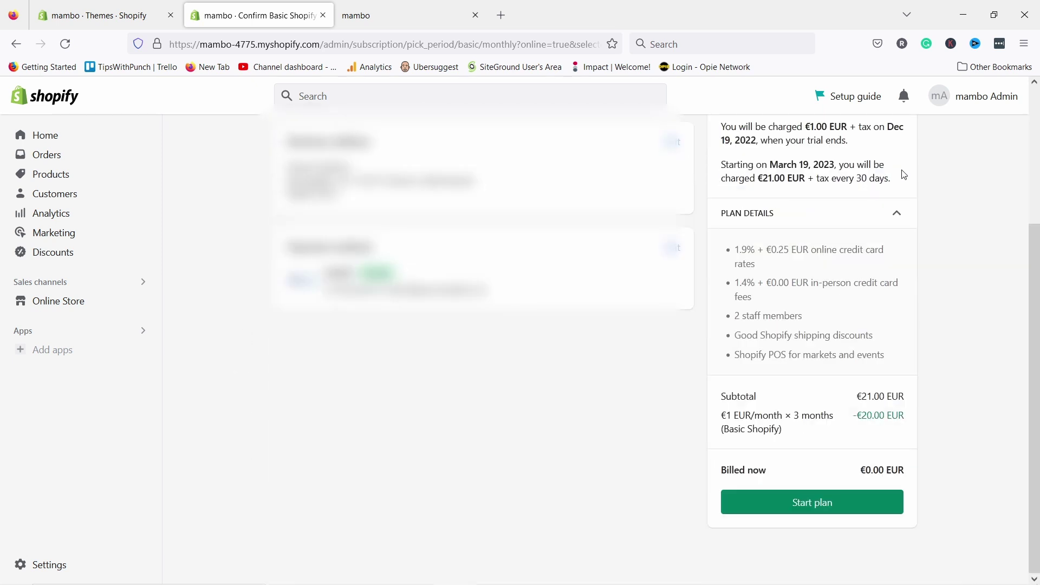
click(804, 502)
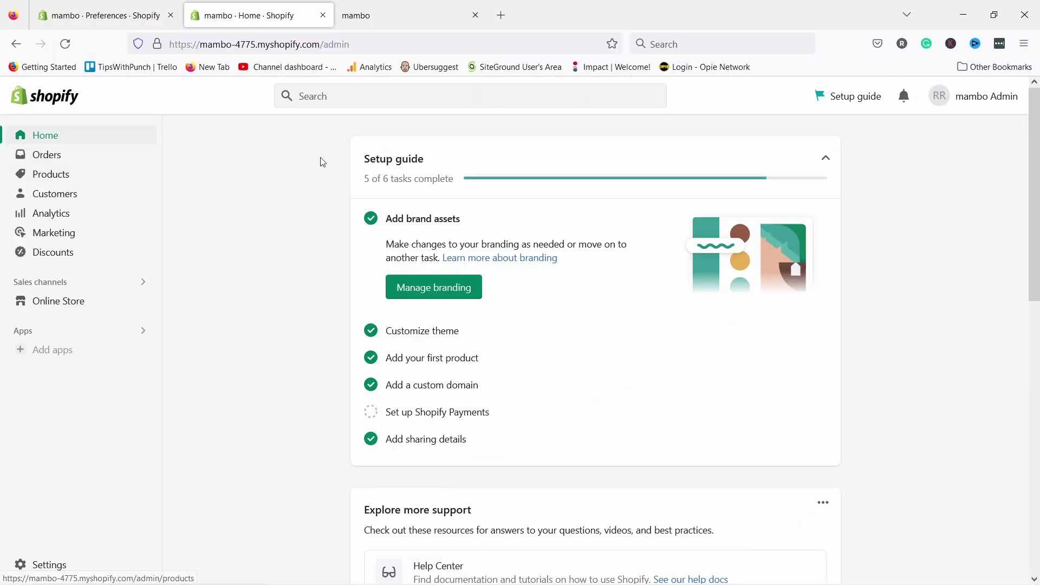
- Reload the getmambofashion.com storefront and unlock it with the store password
click(381, 19)
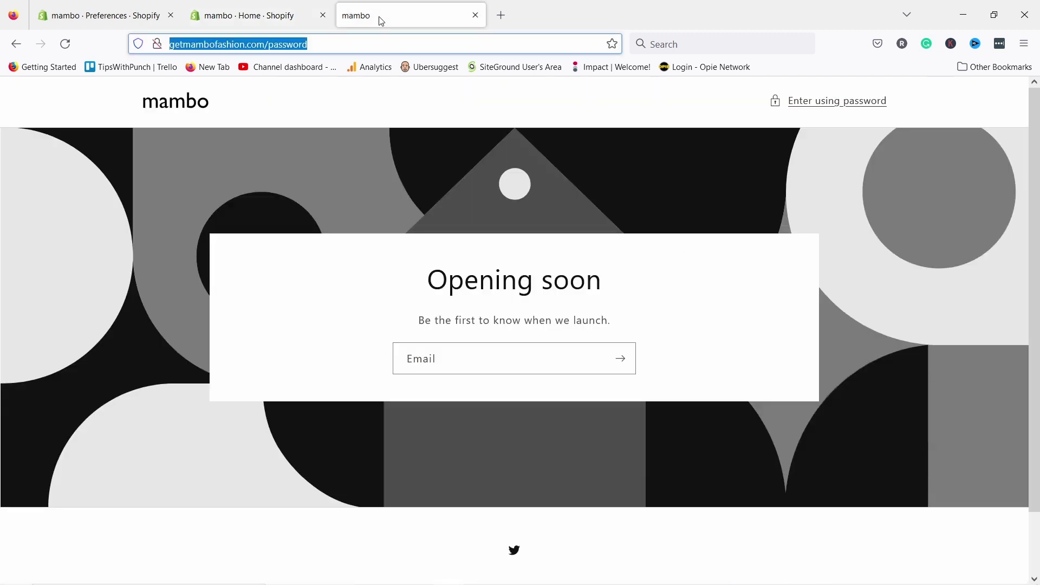
click(189, 45)
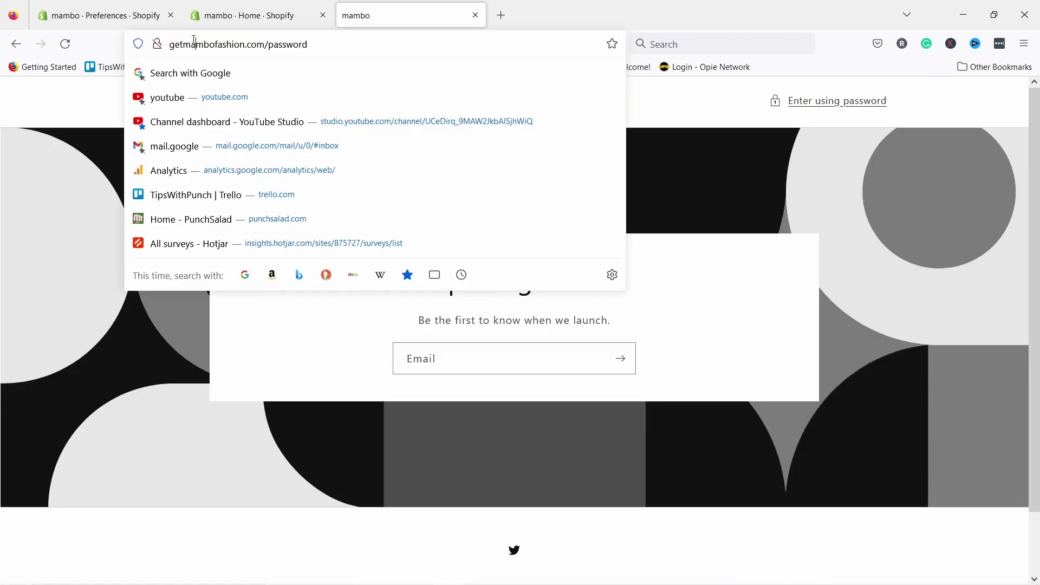
key(Return)
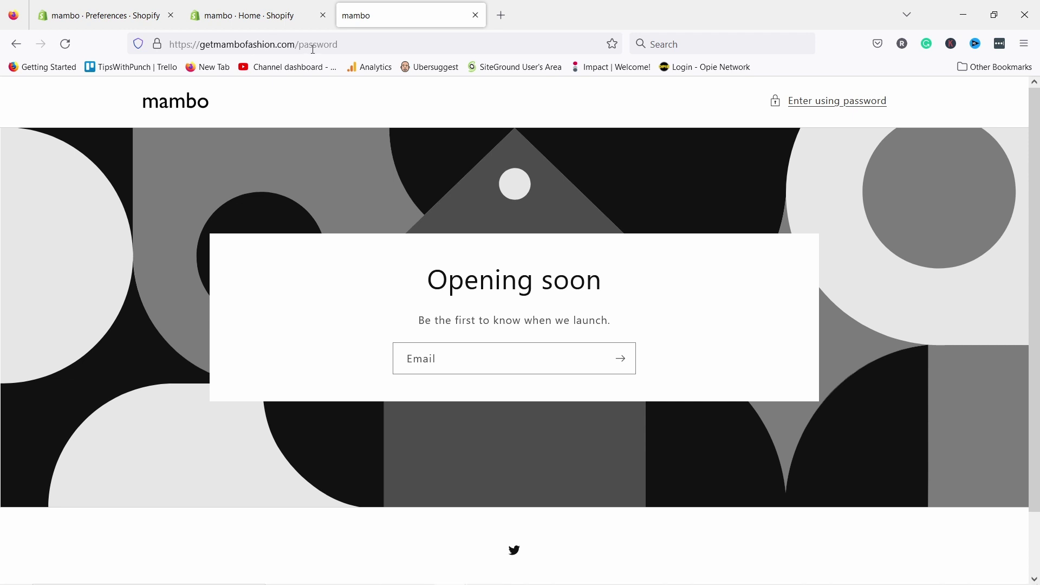
click(801, 104)
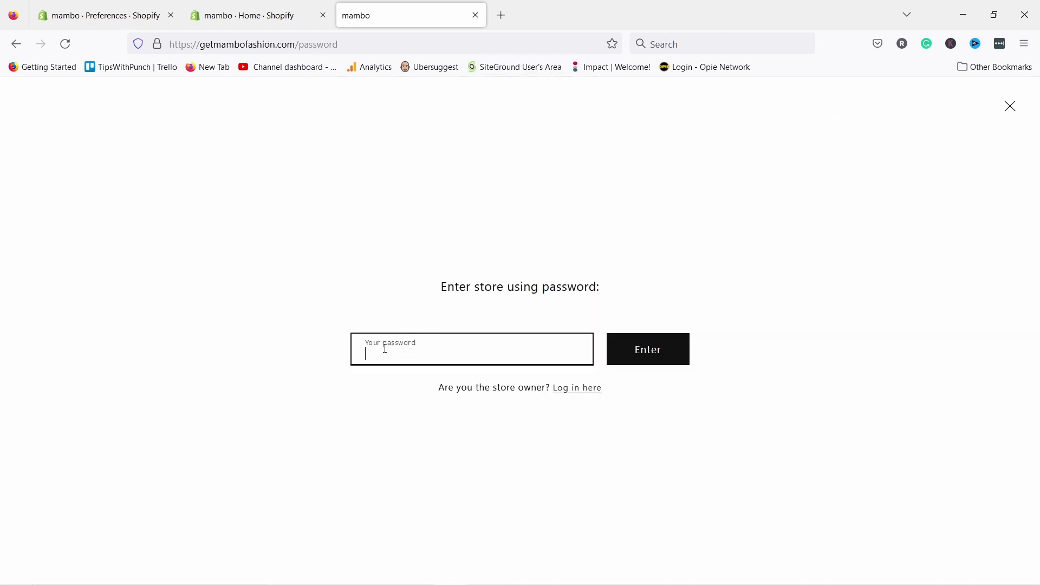
text(••••••)
click(664, 351)
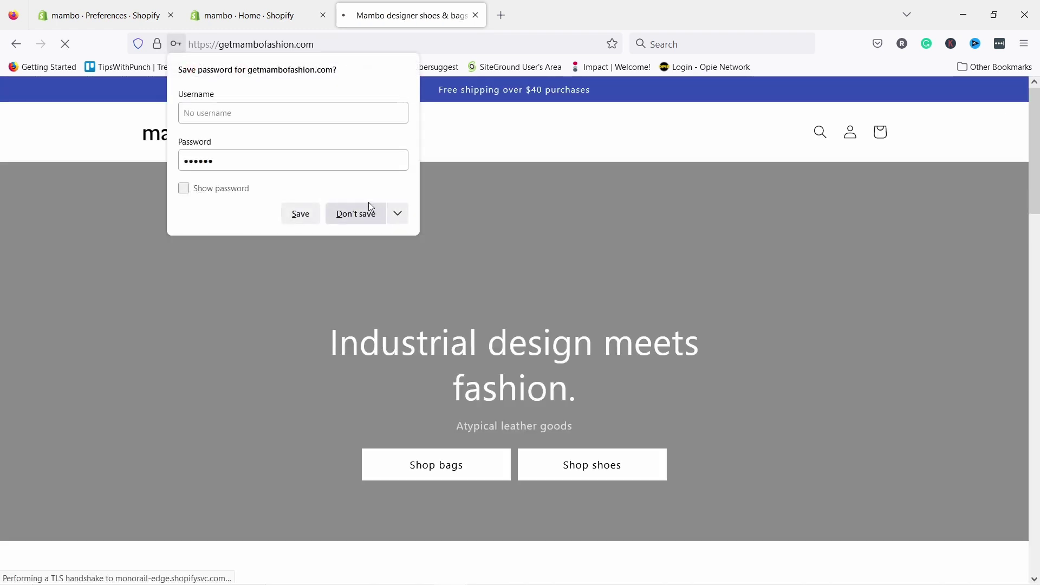
- Decline saving the password, load the homepage video, and return to the top of the page
click(370, 212)
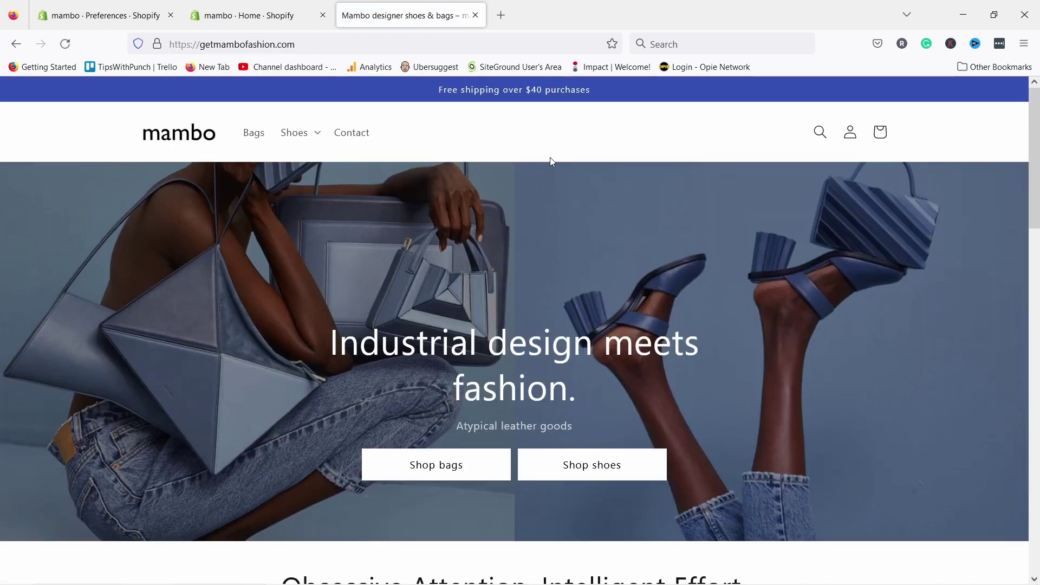
scroll(379, 157, down, 10)
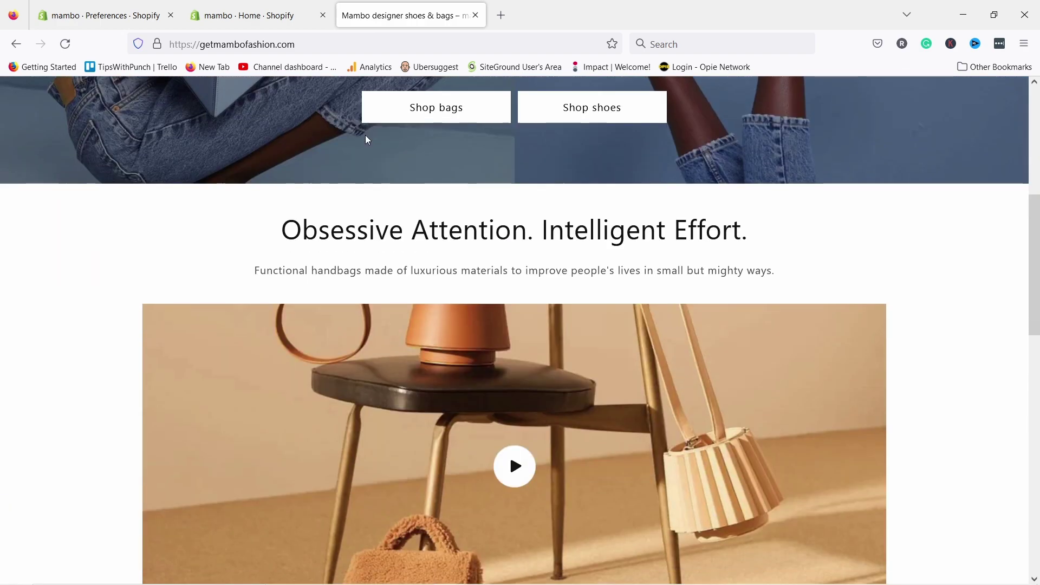
click(509, 108)
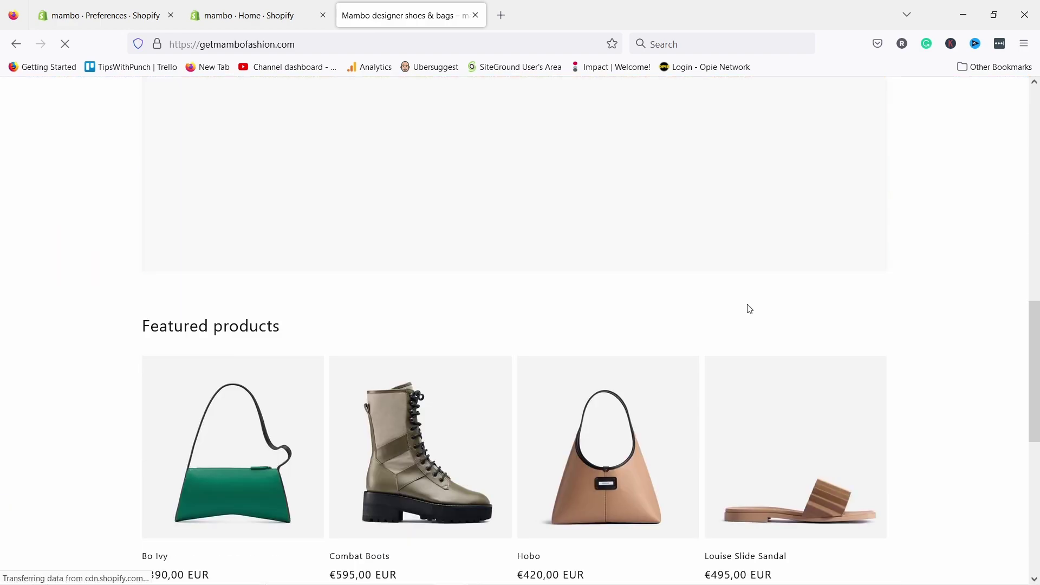
scroll(628, 223, up, 8)
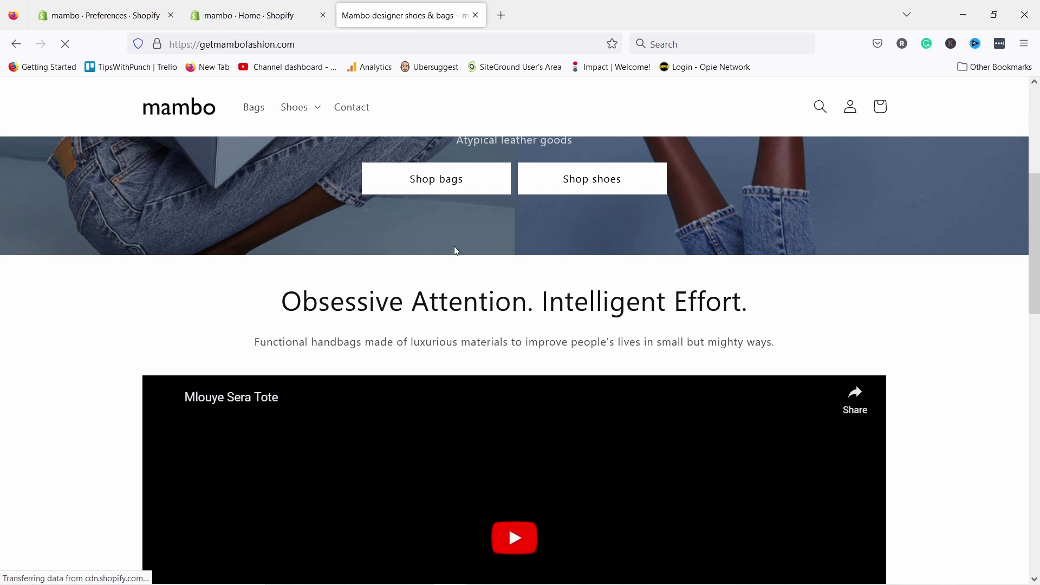
scroll(726, 304, up, 5)
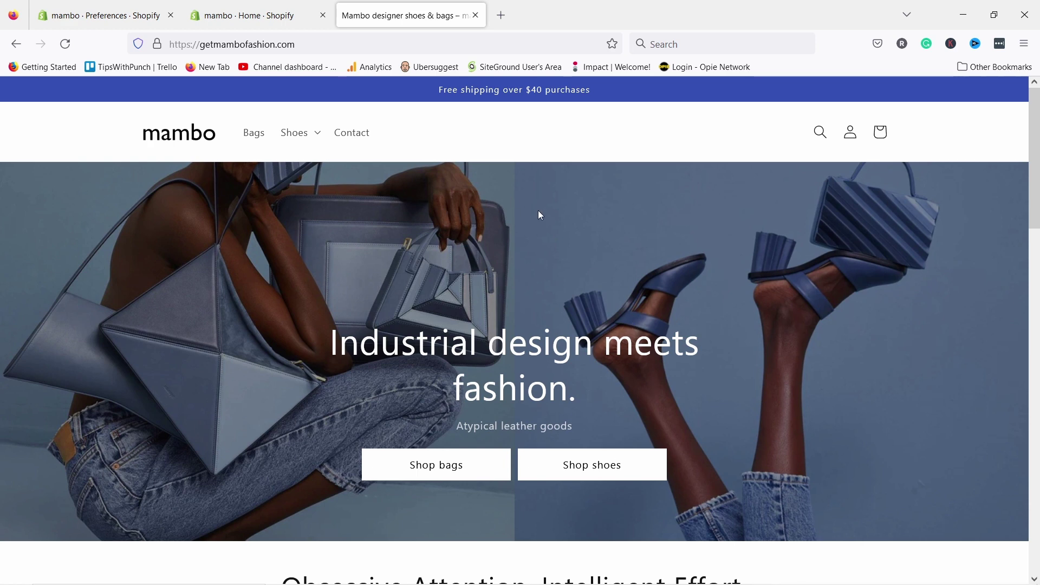
- Open the inspector and preview the homepage in Responsive Design Mode as iPhone 11 Pro (375×812)
right_click(471, 190)
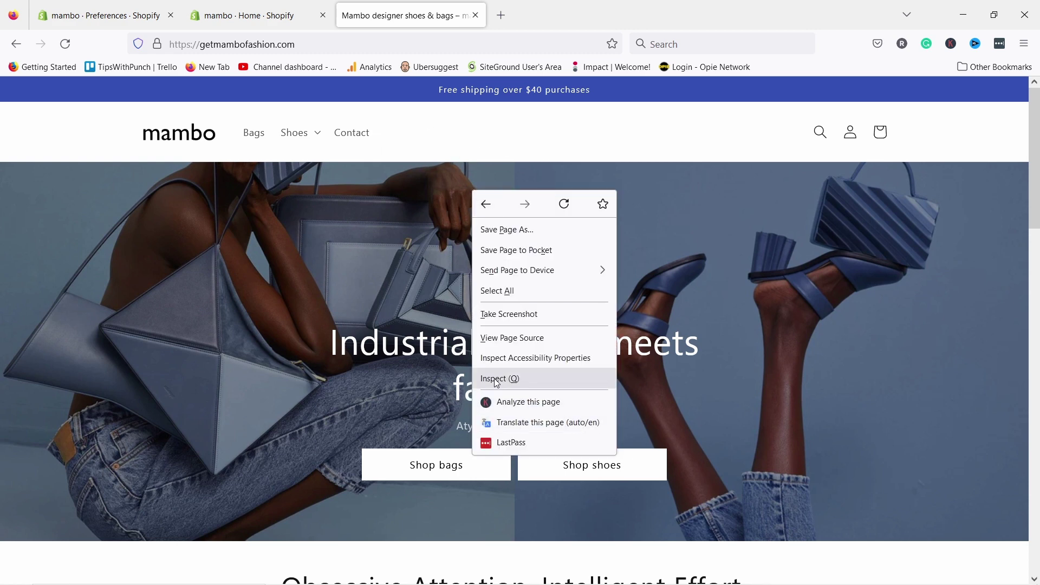
click(495, 379)
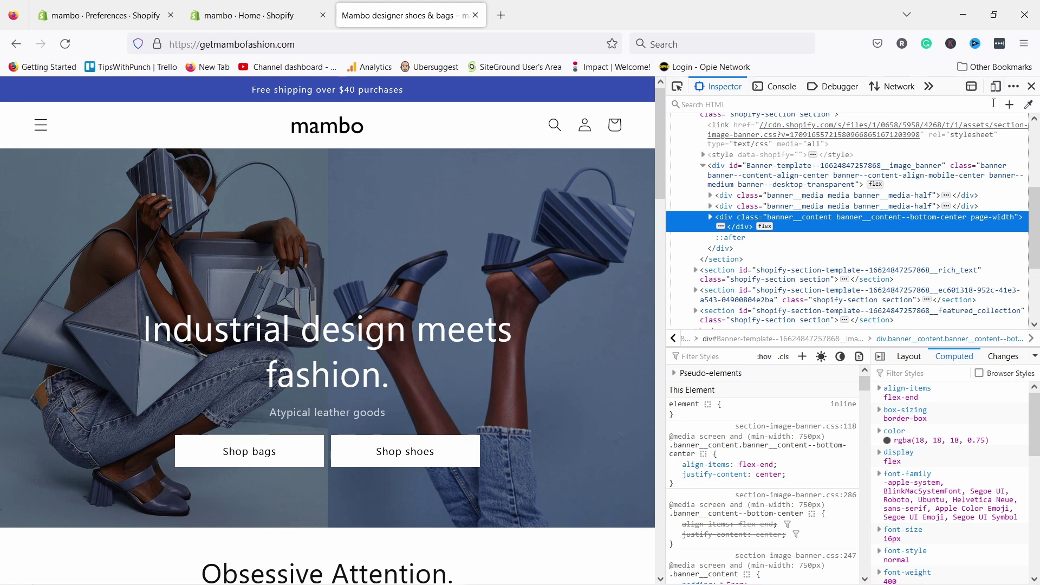
click(996, 87)
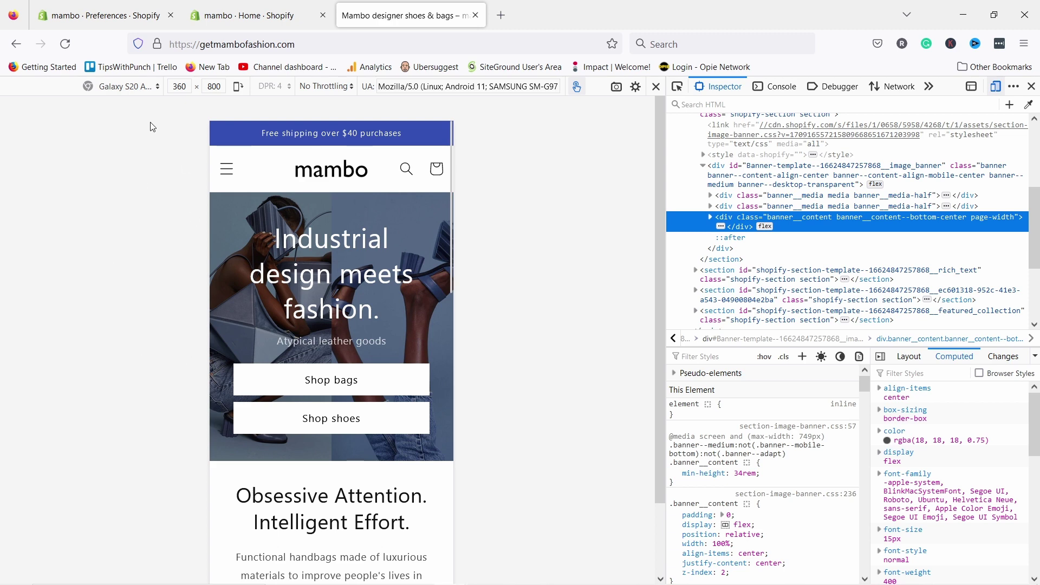
click(140, 87)
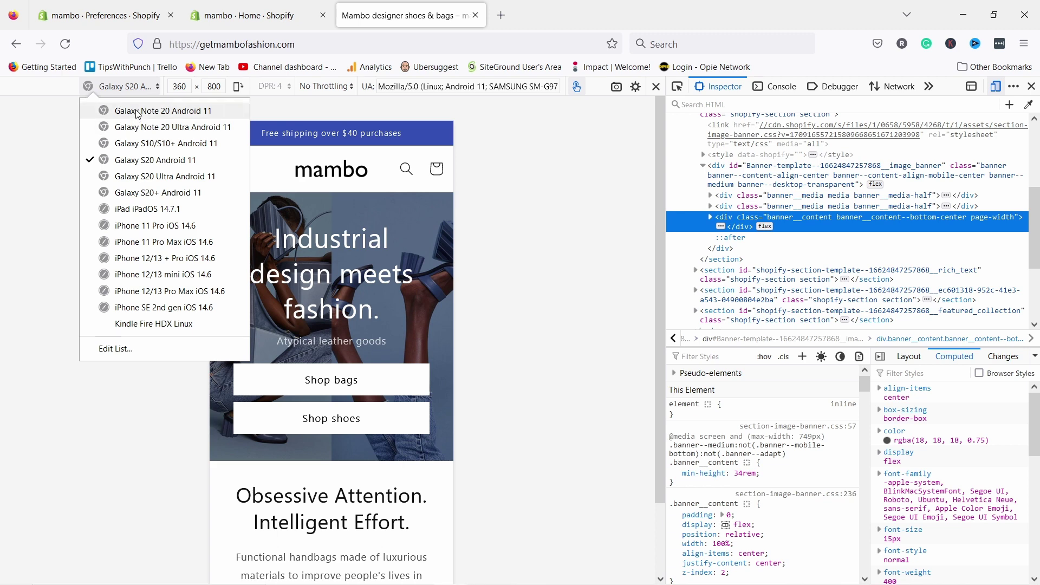
click(115, 226)
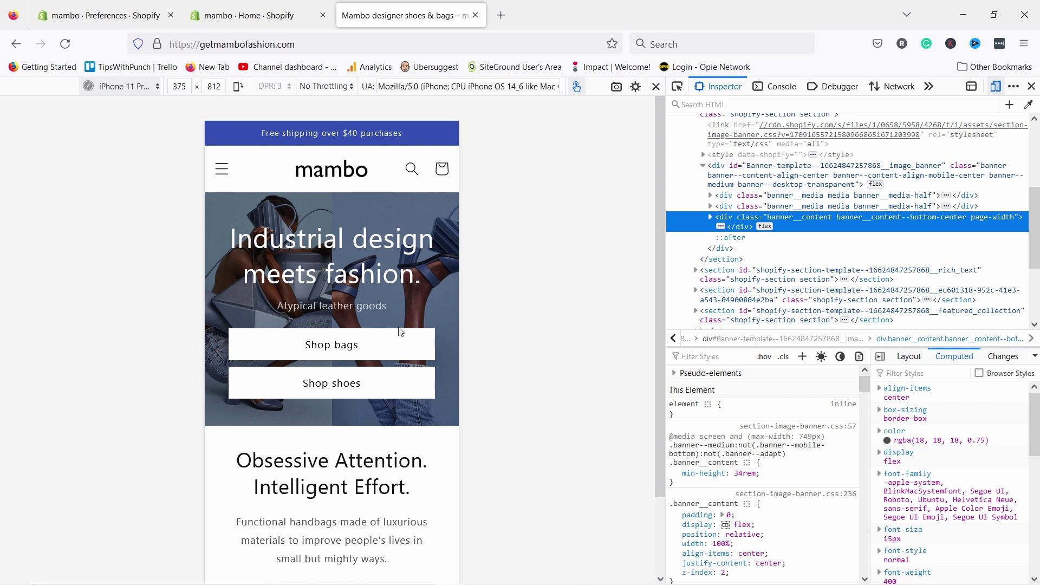
scroll(379, 287, down, 5)
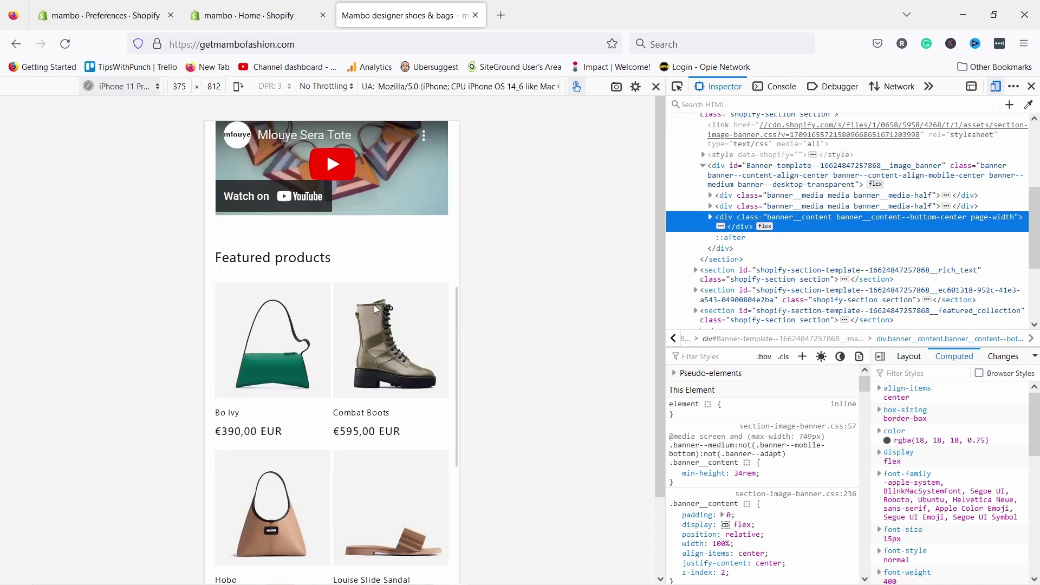
scroll(378, 271, up, 5)
scroll(377, 265, up, 1)
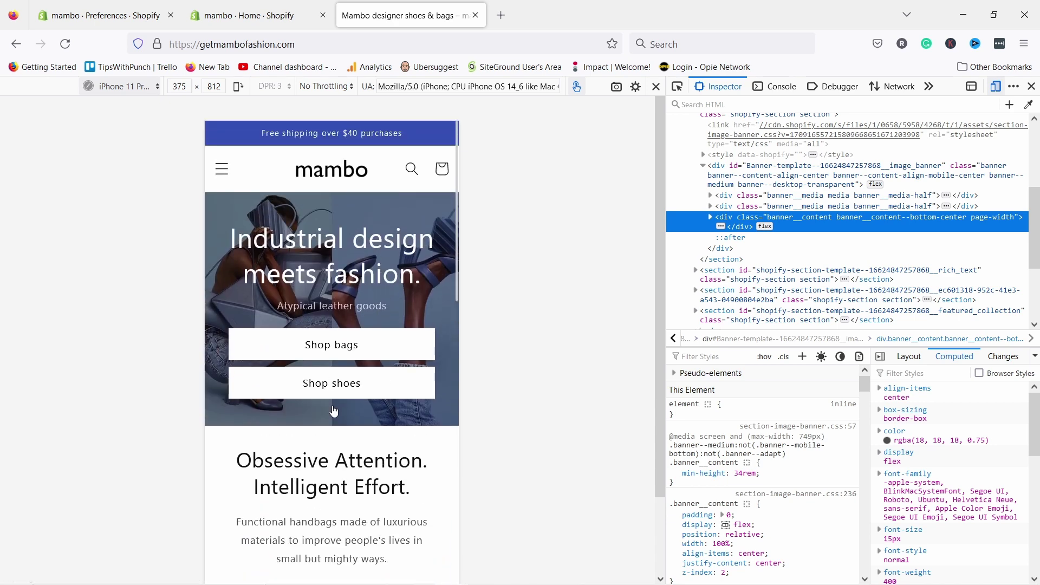
- Browse the shoes collection, glance at Filter and sort, and open the Pleated Heel Mule
click(332, 390)
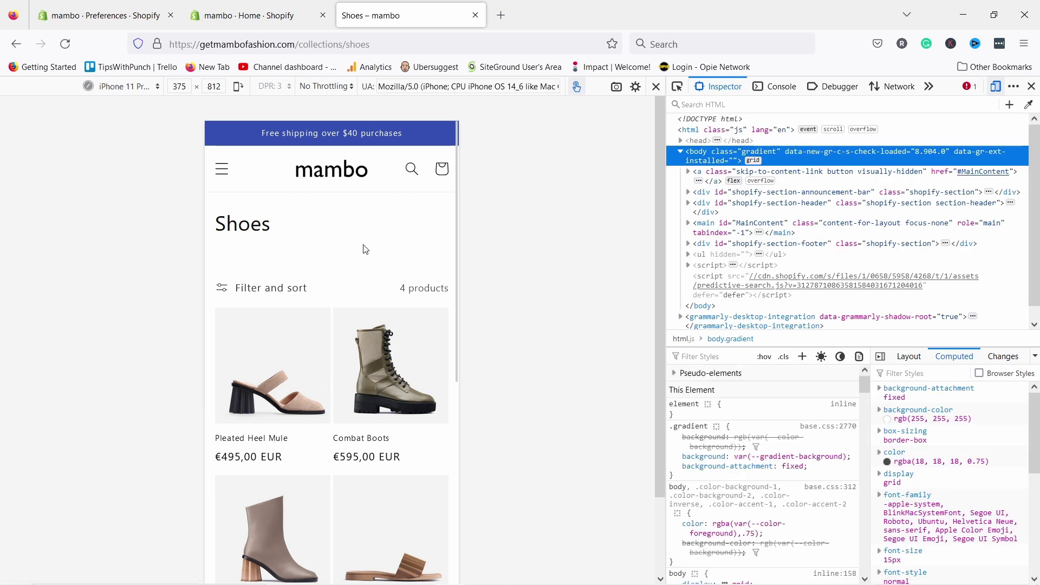
scroll(362, 249, down, 3)
click(274, 145)
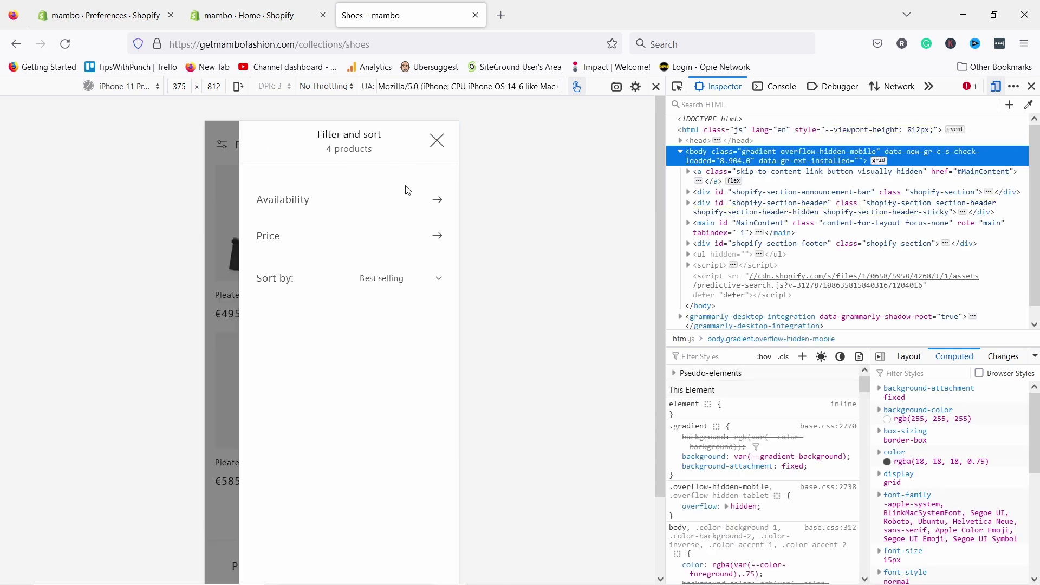
click(431, 147)
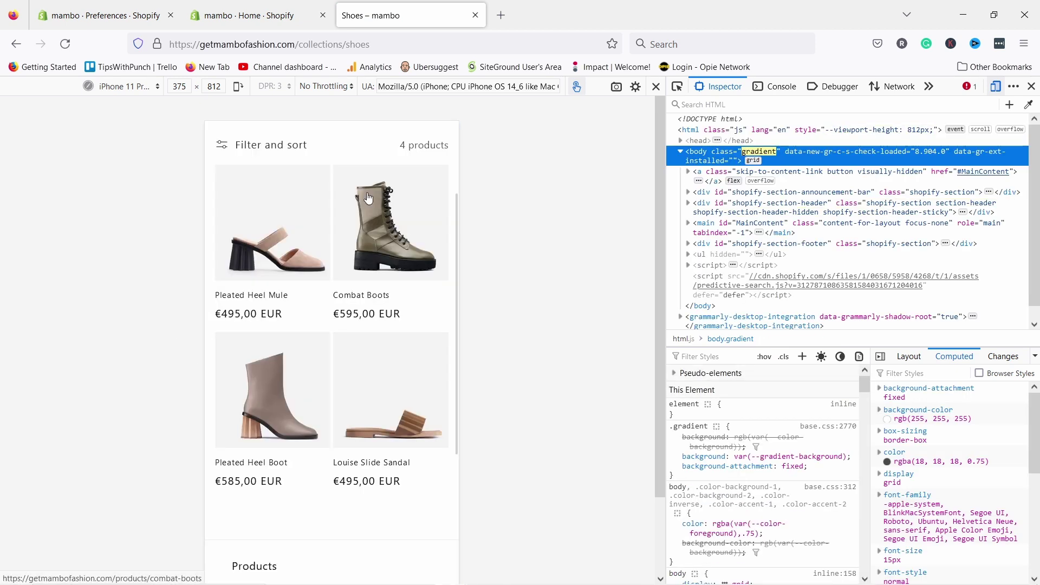
click(264, 240)
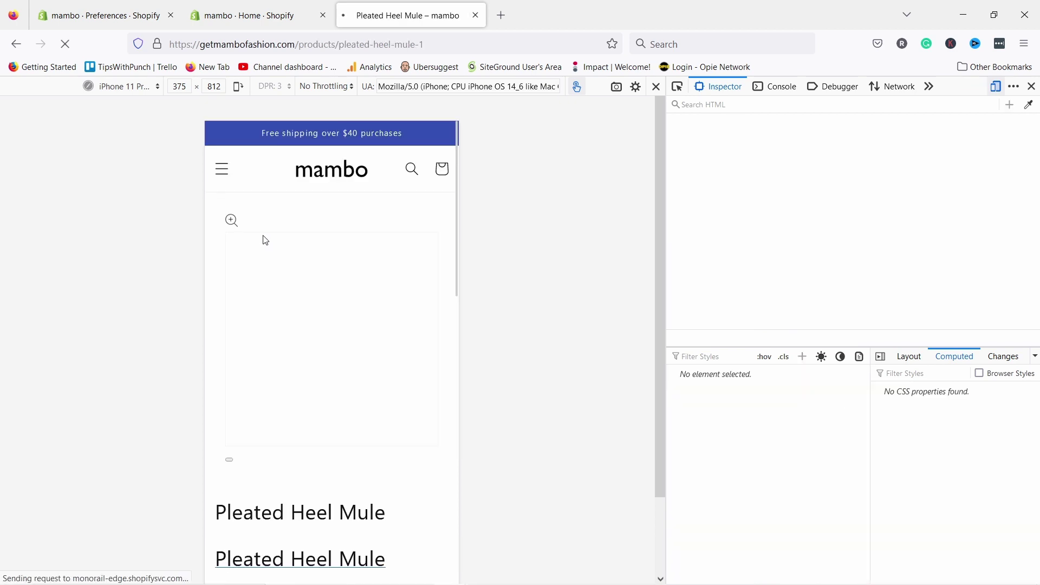
- After trying sizes 37, 36 and 38, add one mule in size 35 to the cart
scroll(360, 267, down, 2)
scroll(361, 267, down, 5)
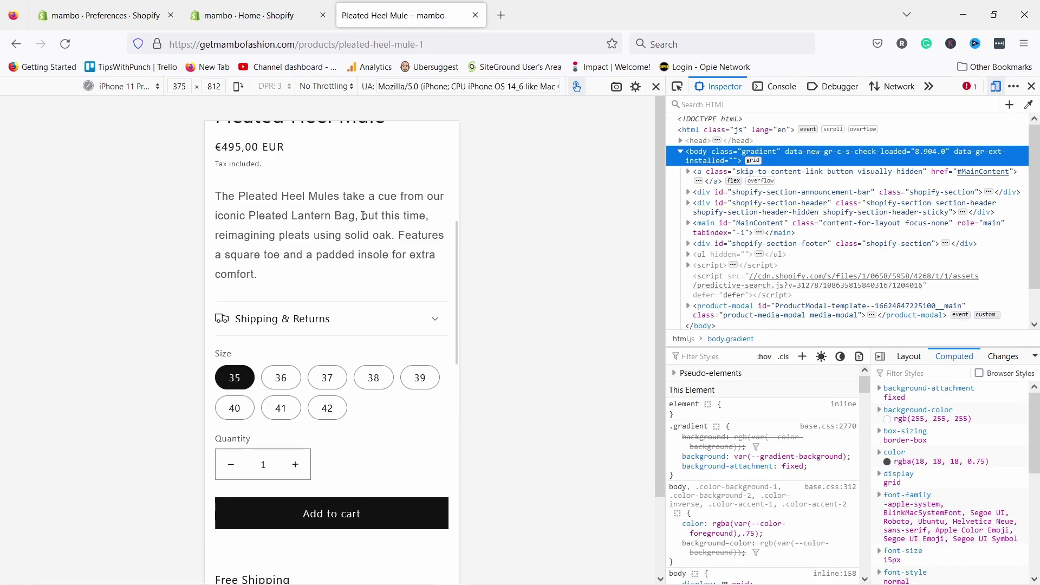
click(337, 382)
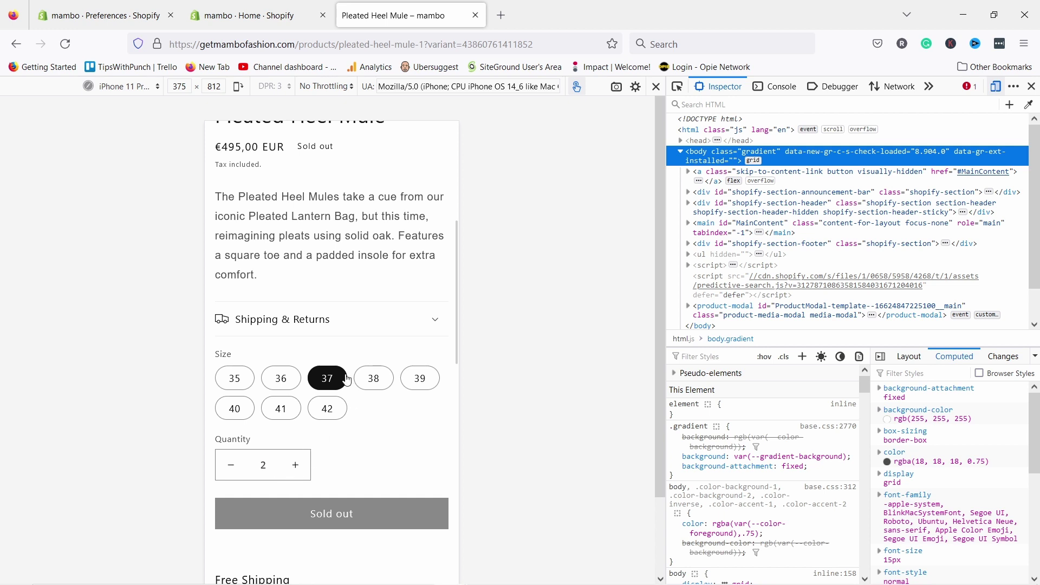
click(279, 378)
click(221, 378)
click(359, 386)
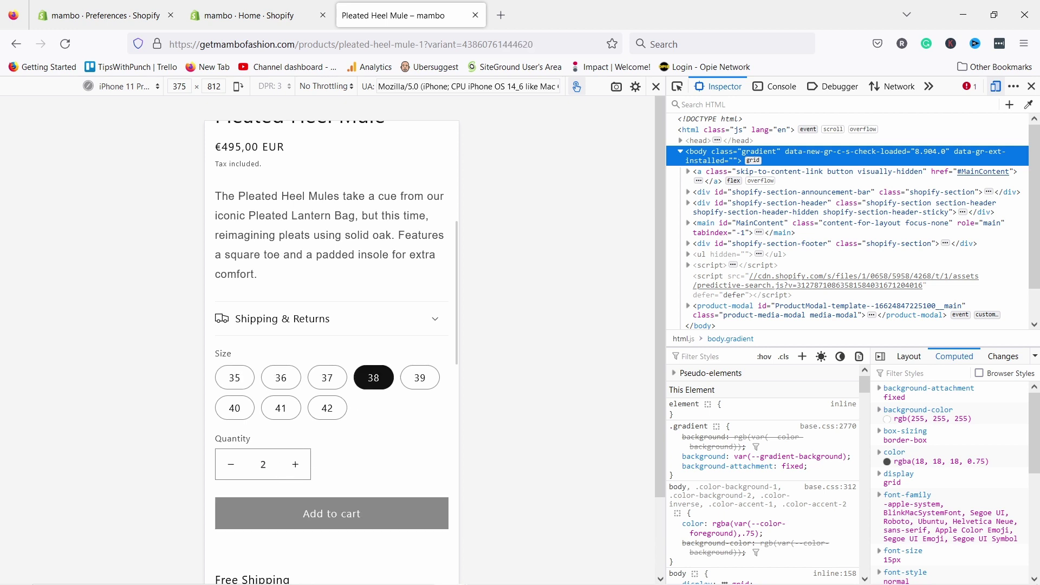
click(230, 380)
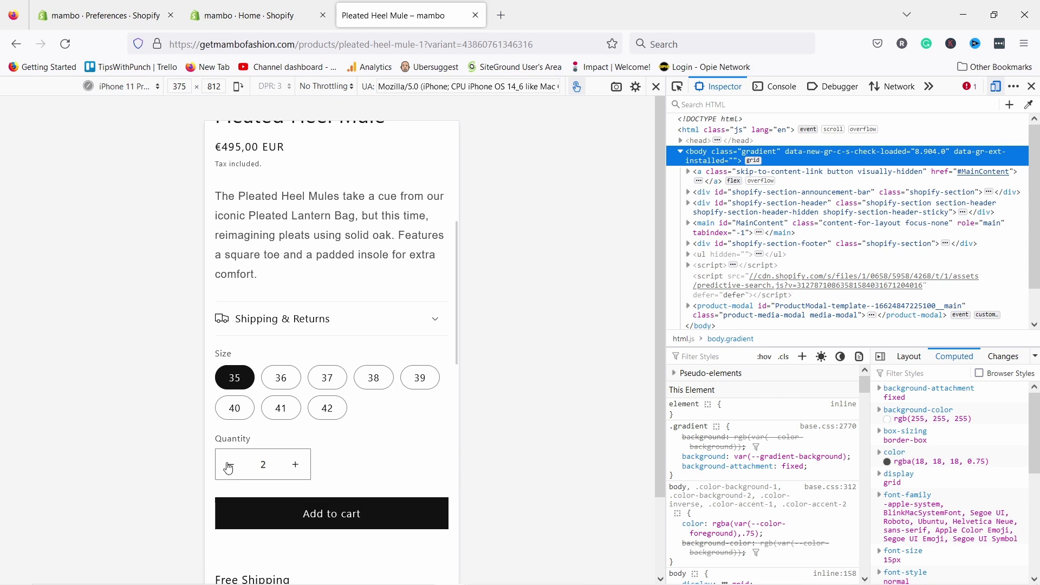
click(229, 464)
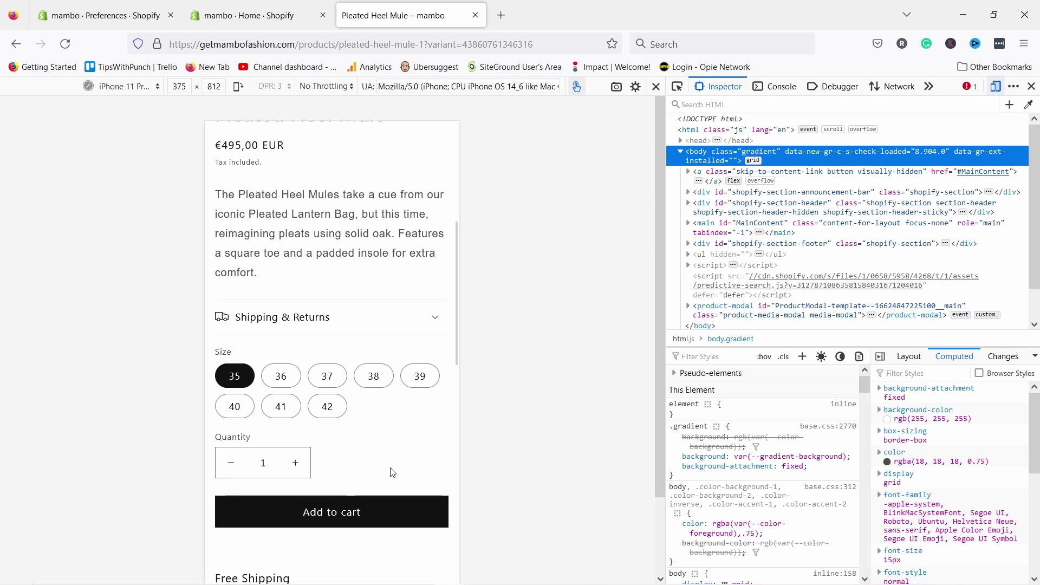
scroll(369, 476, down, 1)
click(353, 443)
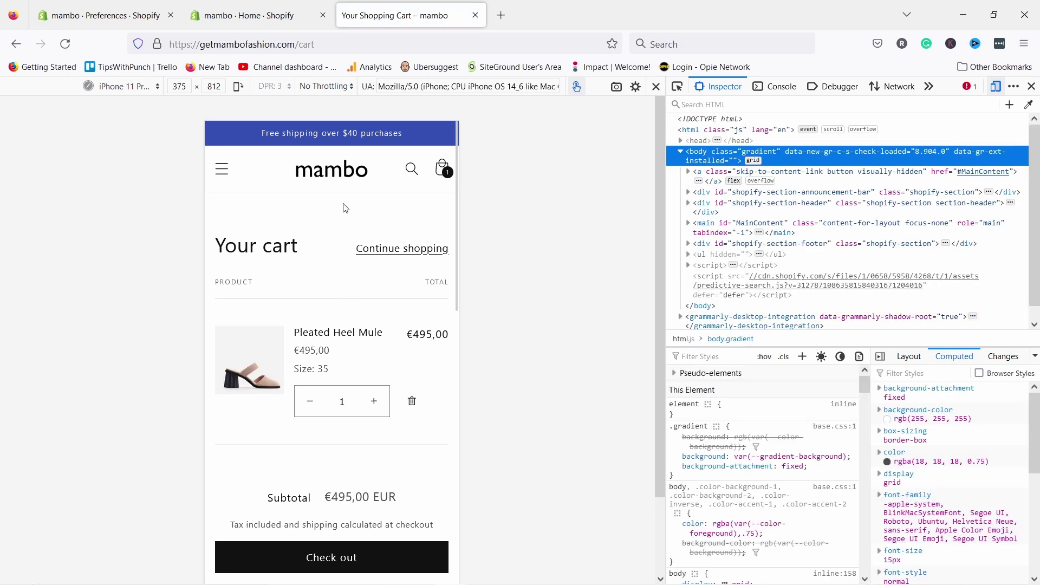
- Review the size 35 Pleated Heel Mule and €495,00 EUR subtotal, then begin checkout
scroll(341, 425, down, 1)
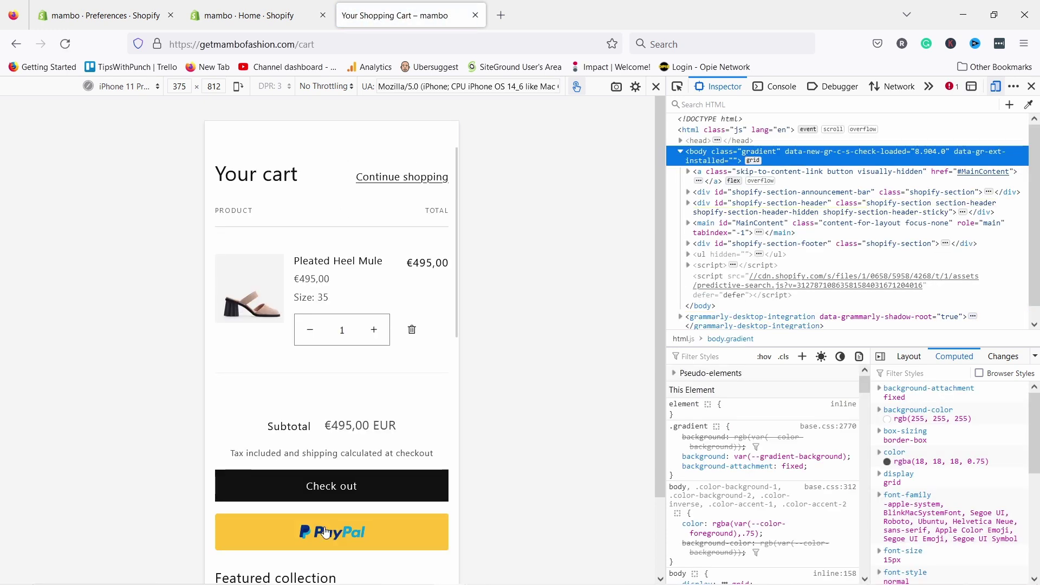
scroll(334, 480, down, 2)
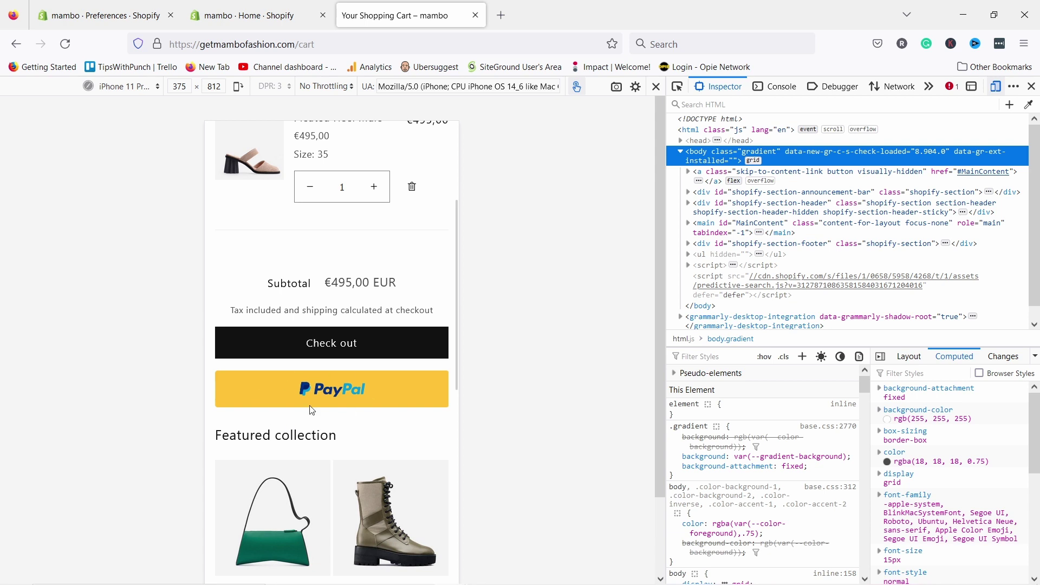
scroll(362, 402, up, 1)
scroll(343, 409, up, 2)
scroll(348, 417, down, 1)
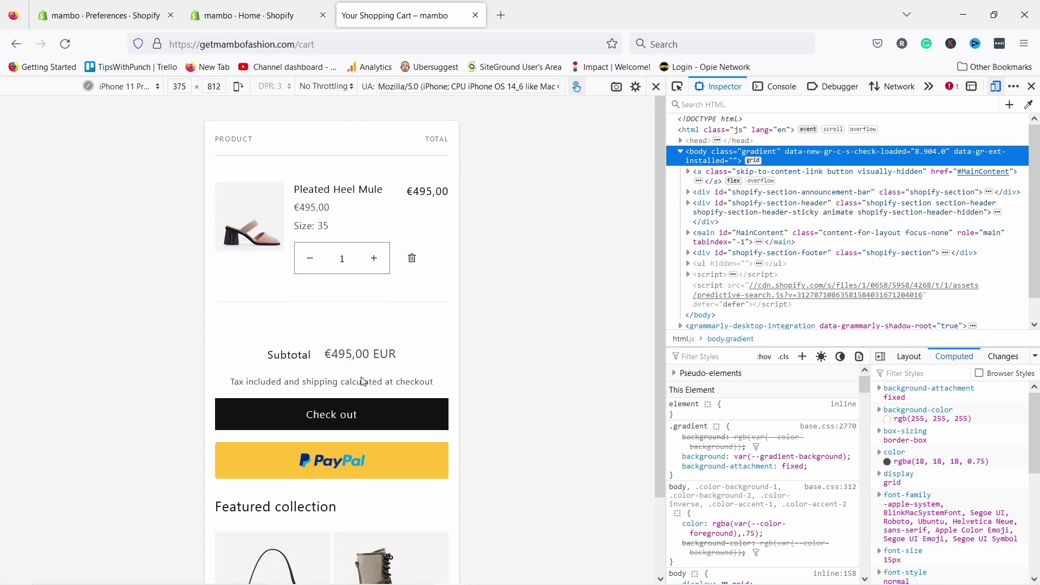
click(368, 414)
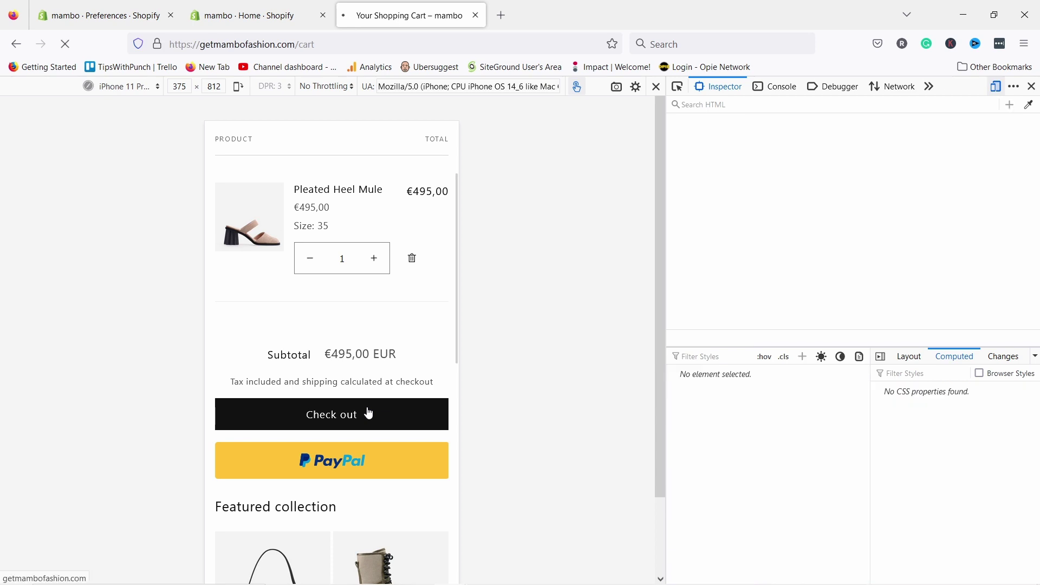